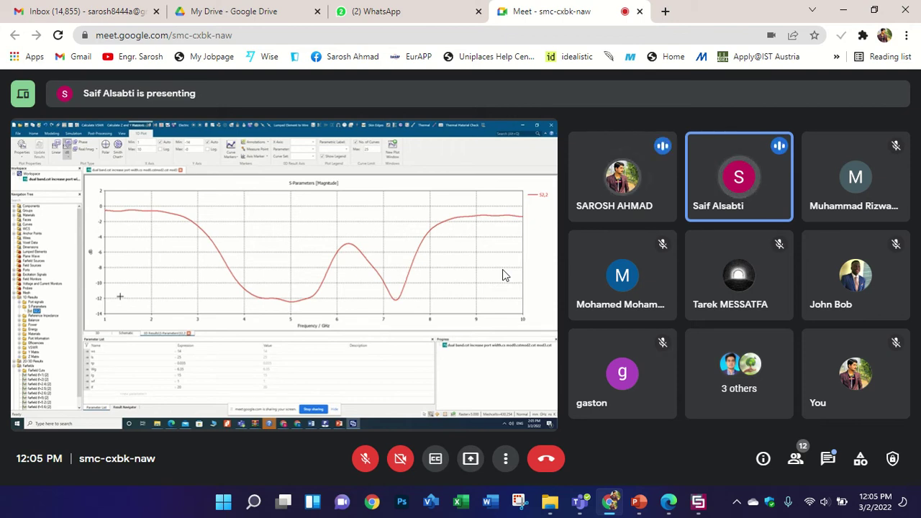
Admit the person waiting to join the Meet call and check the in-call messages
{"action": "left_click", "coordinate": [377, 11]}
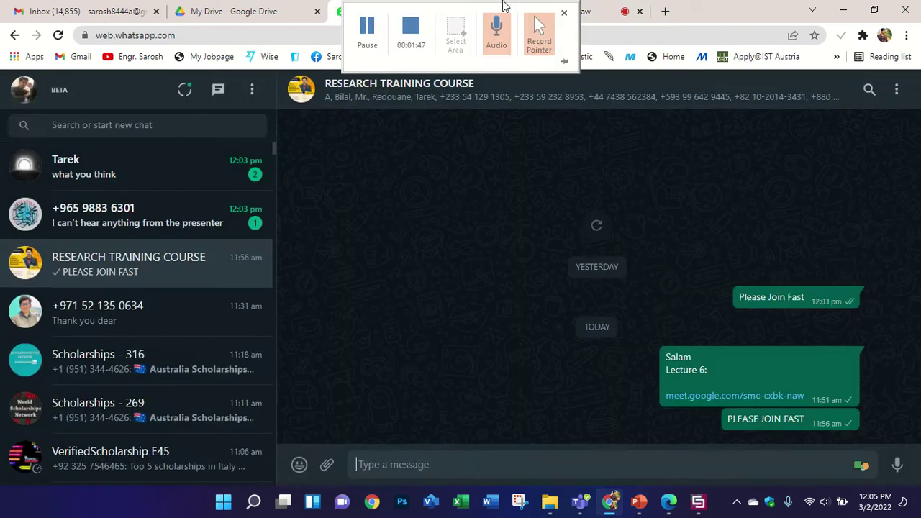
{"action": "left_click", "coordinate": [597, 8]}
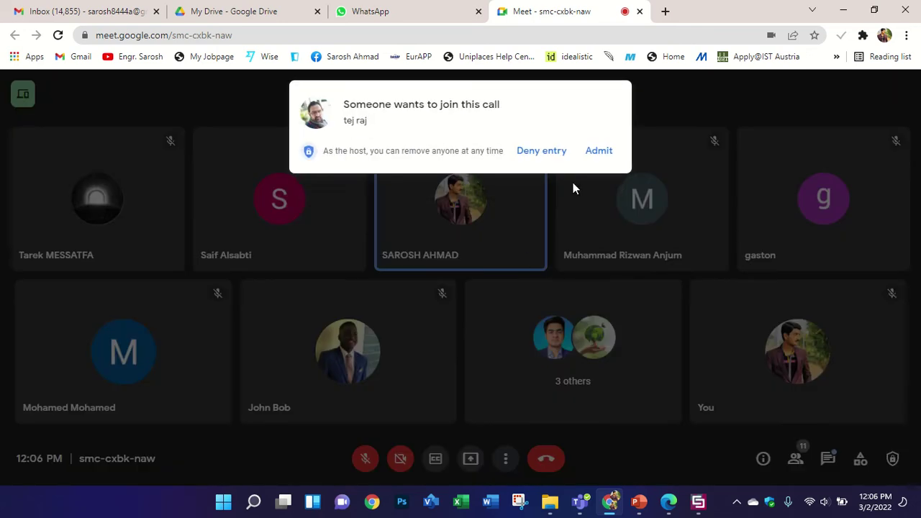
{"action": "left_click", "coordinate": [602, 152]}
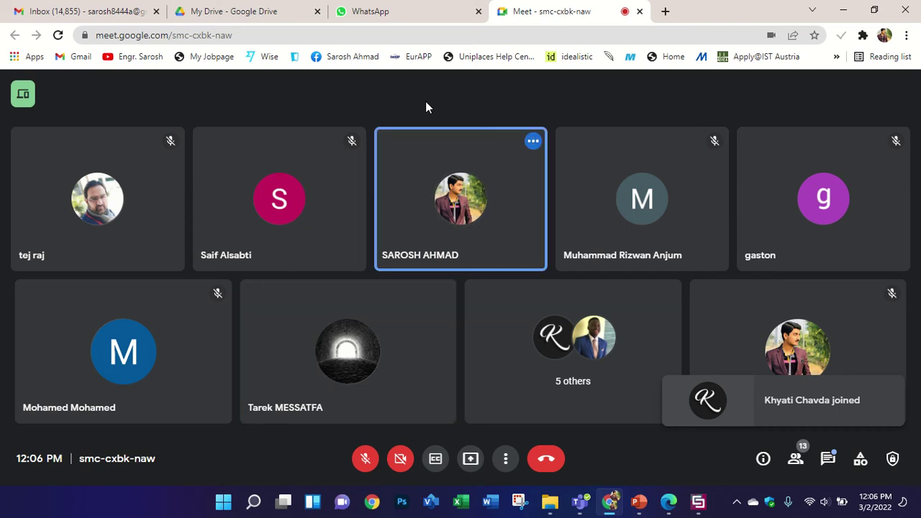
{"action": "left_click", "coordinate": [828, 458]}
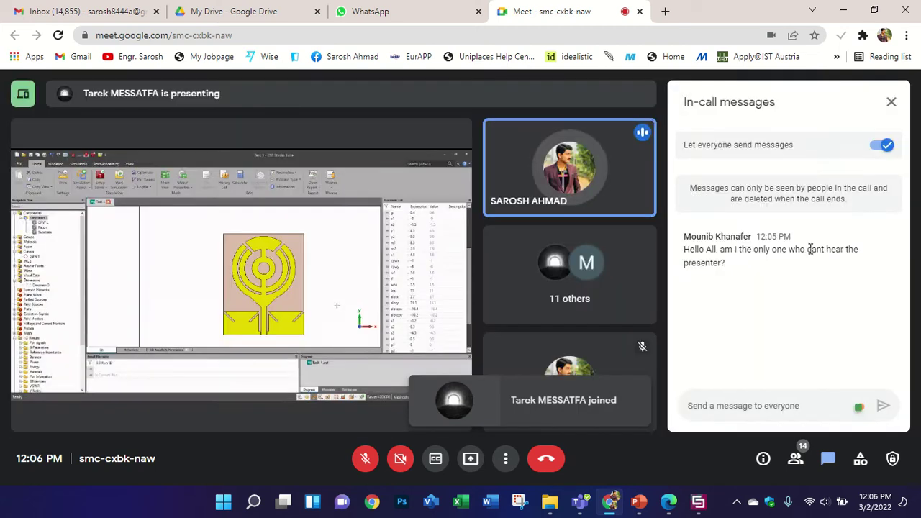
{"action": "left_click", "coordinate": [892, 103]}
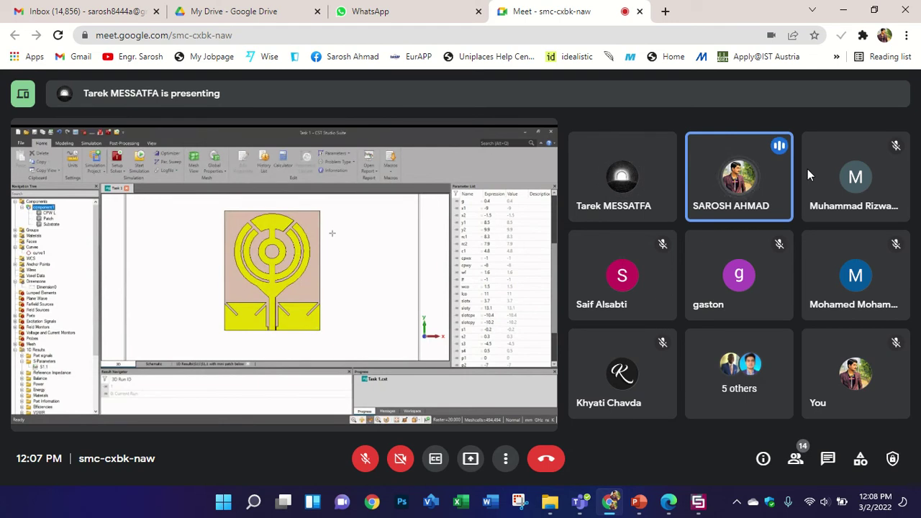
Capture a rectangular snip of the complete antenna model shown in the participant's shared screen, without the overlay controls
{"action": "left_click", "coordinate": [520, 501]}
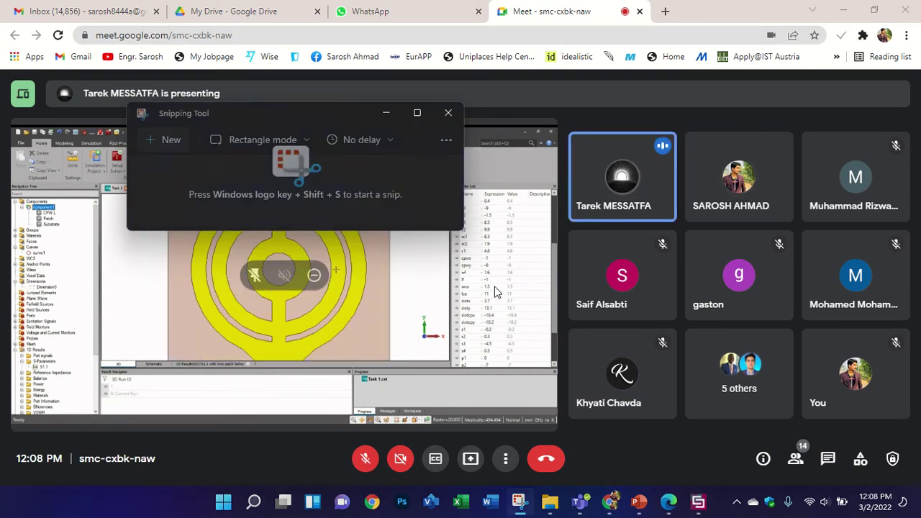
{"action": "left_click", "coordinate": [465, 278]}
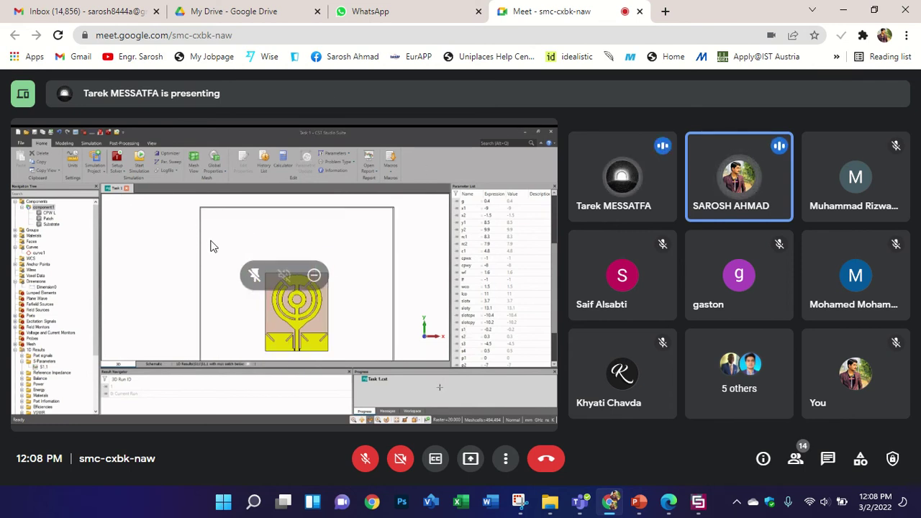
{"action": "left_click", "coordinate": [519, 504]}
{"action": "left_click", "coordinate": [167, 140]}
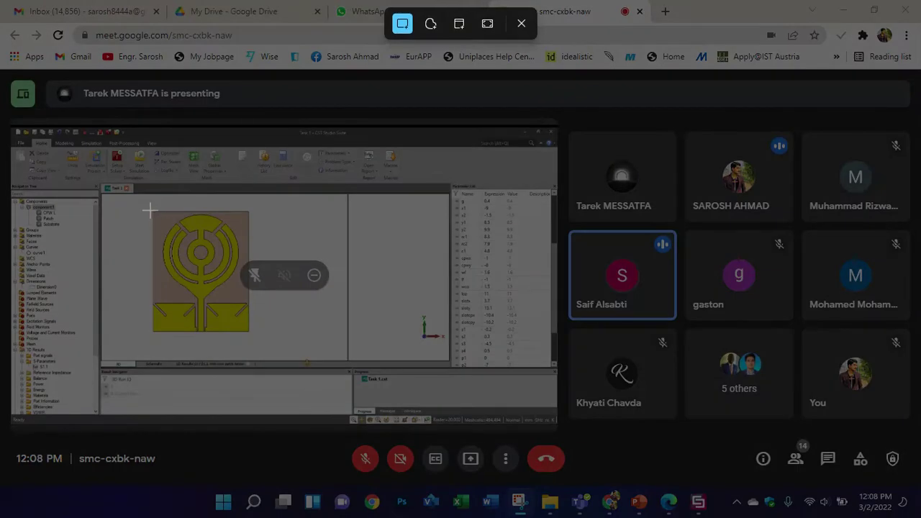
{"action": "left_click_drag", "start_coordinate": [150, 211], "coordinate": [249, 332]}
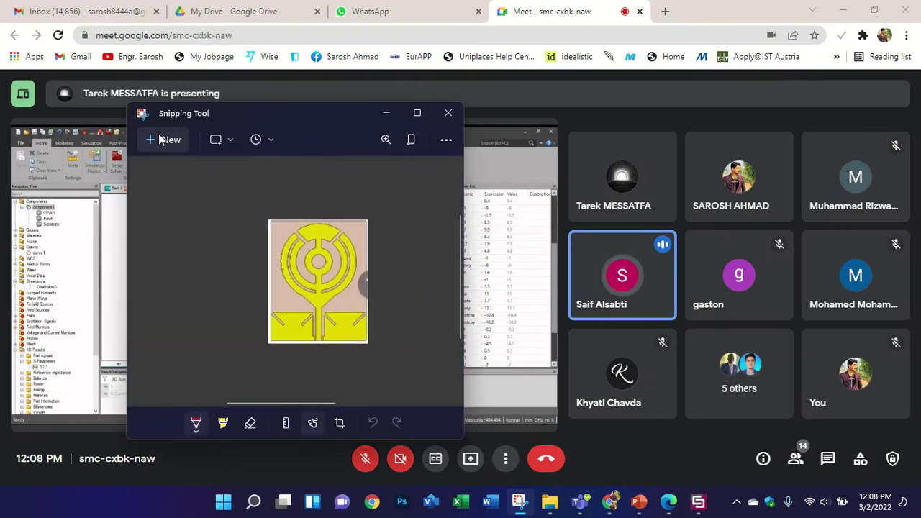
{"action": "left_click", "coordinate": [164, 140]}
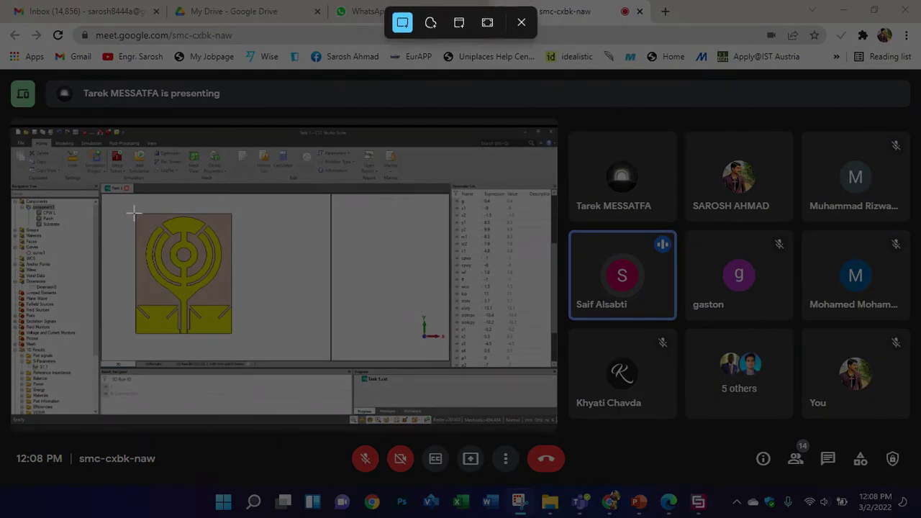
{"action": "left_click_drag", "start_coordinate": [134, 213], "coordinate": [234, 336]}
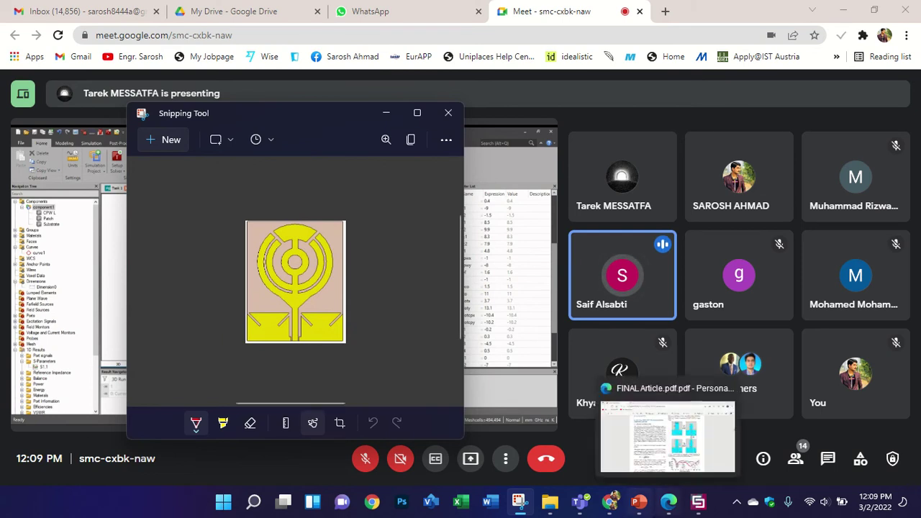
Switch to LECTURE 6.pptx in PowerPoint and go to the blank slide 3
{"action": "left_click", "coordinate": [639, 502]}
{"action": "left_click", "coordinate": [115, 299]}
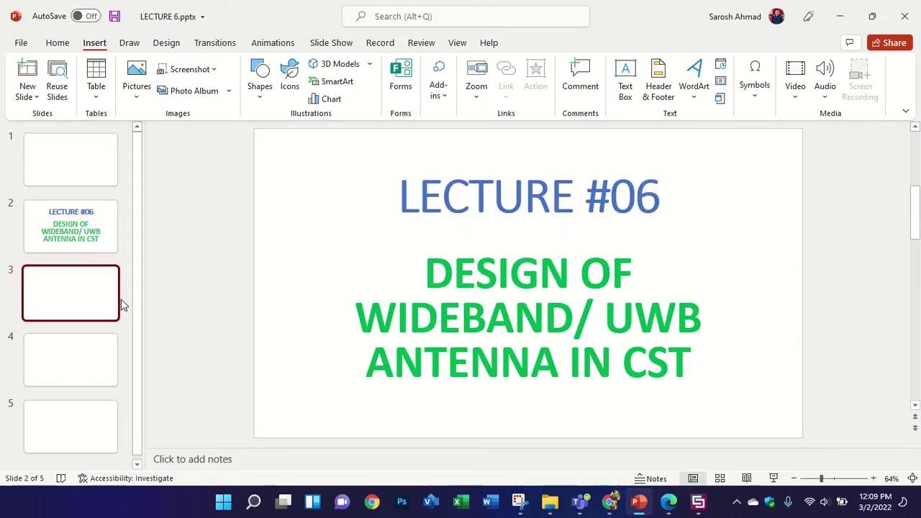
Return to the Meet call in Chrome, take over as main presenter with the entire screen shared, and ignore the infinity mirror warning
{"action": "left_click", "coordinate": [609, 504]}
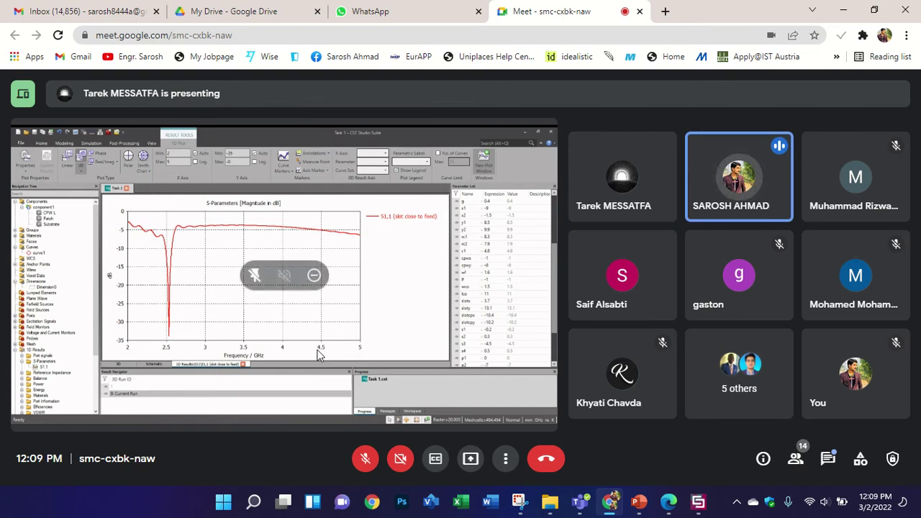
{"action": "left_click", "coordinate": [470, 458]}
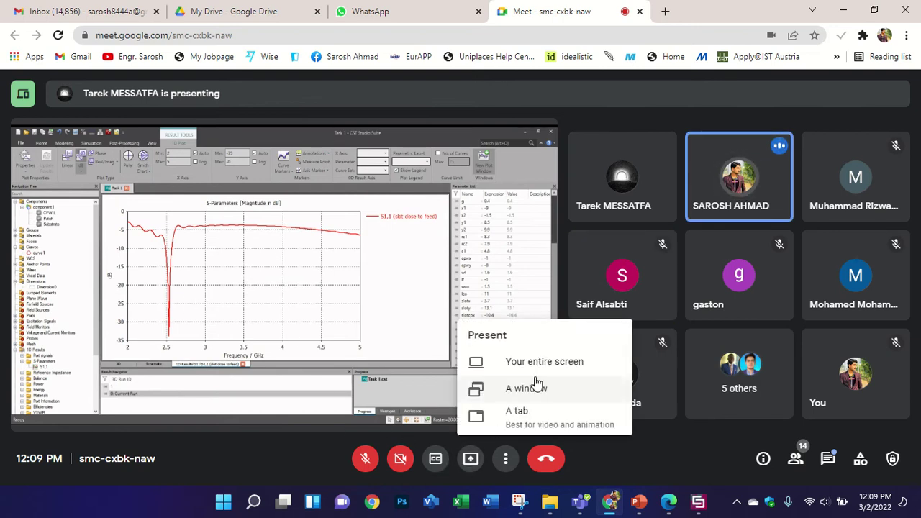
{"action": "left_click", "coordinate": [535, 370]}
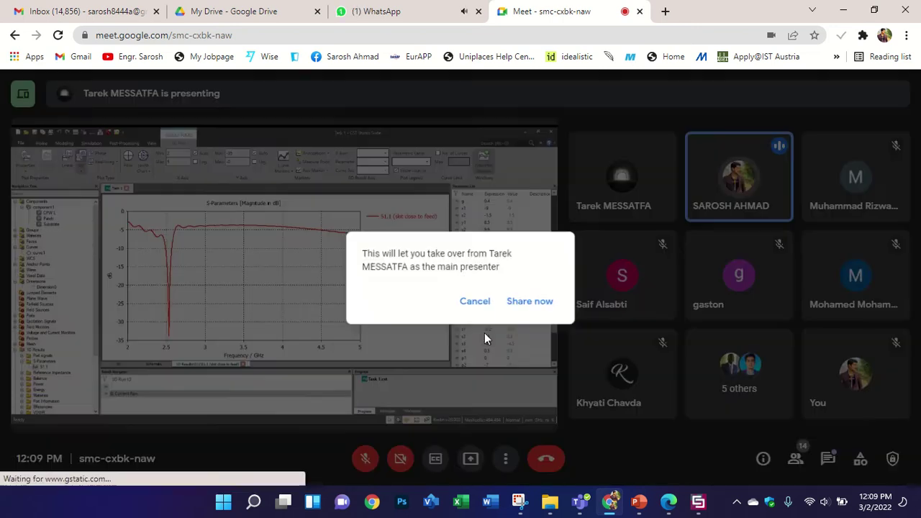
{"action": "left_click", "coordinate": [537, 314]}
{"action": "left_click", "coordinate": [460, 230]}
{"action": "left_click", "coordinate": [581, 312]}
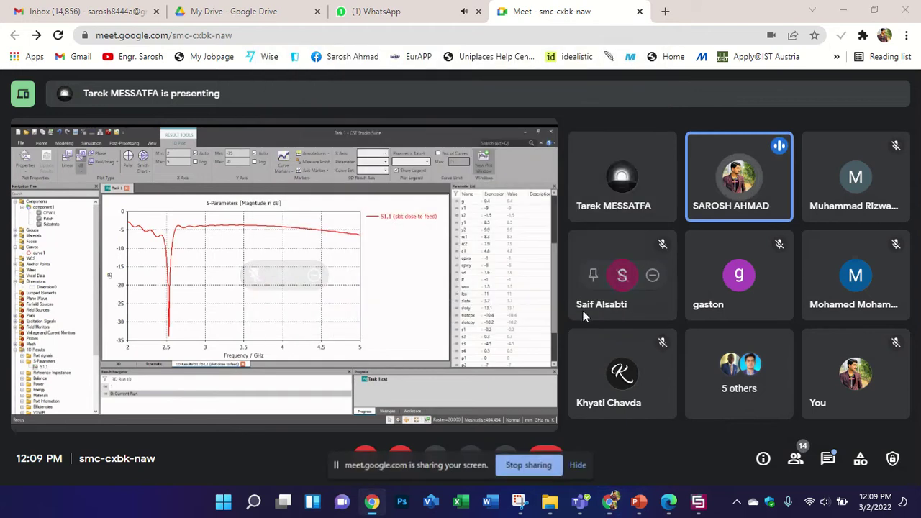
{"action": "left_click", "coordinate": [577, 466]}
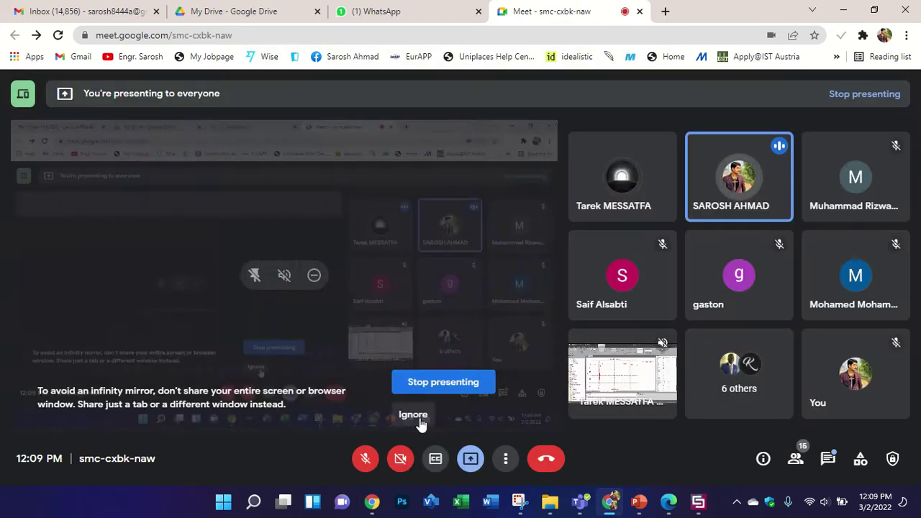
{"action": "left_click", "coordinate": [421, 418]}
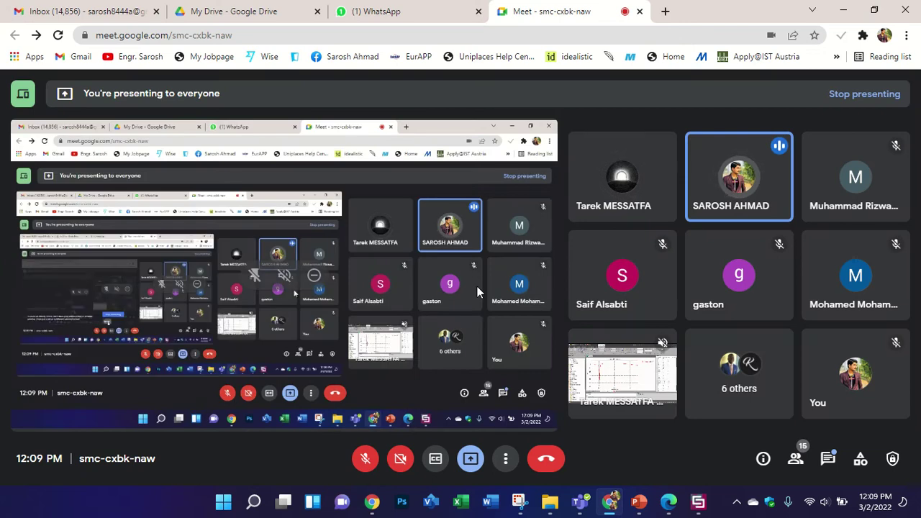
Switch to PowerPoint, paste the antenna snip onto slide 3 and enlarge it to 7.02" high by 5.75" wide
{"action": "left_click", "coordinate": [639, 502]}
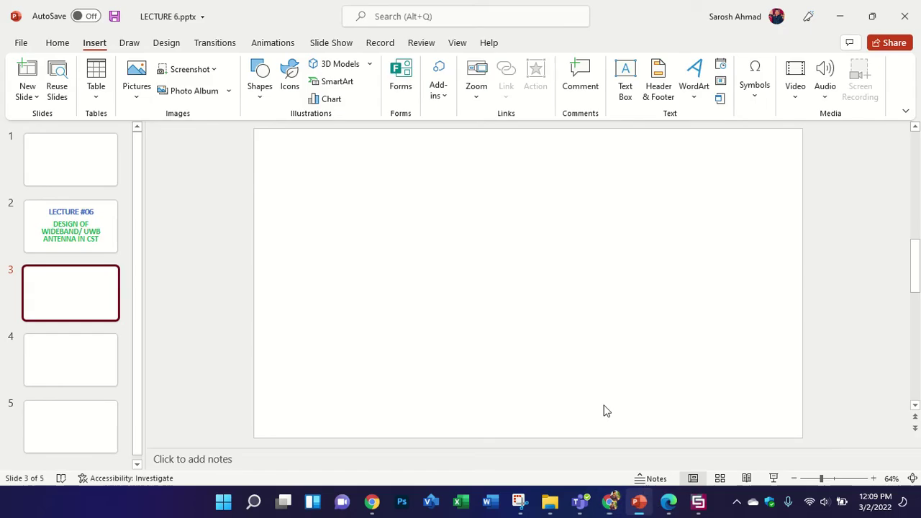
{"action": "key", "text": "ctrl+v"}
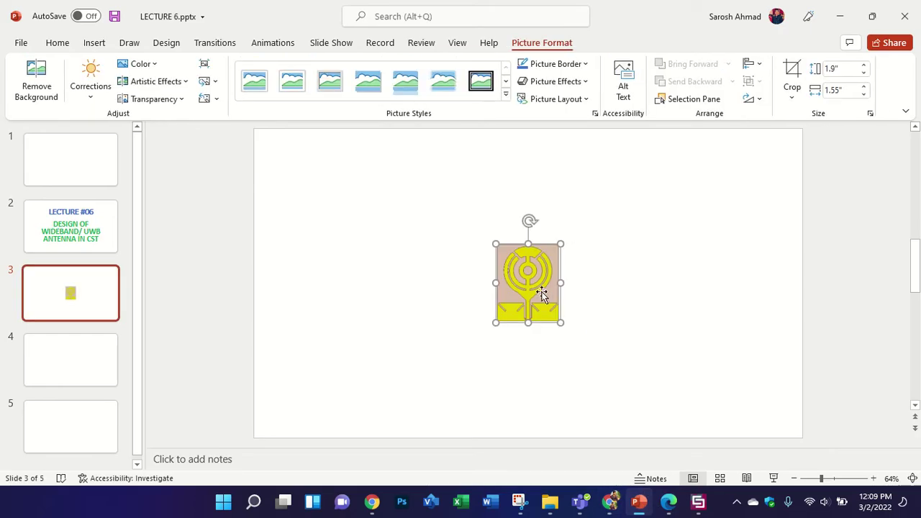
{"action": "left_click_drag", "start_coordinate": [541, 295], "coordinate": [565, 340]}
{"action": "left_click_drag", "start_coordinate": [473, 298], "coordinate": [495, 287]}
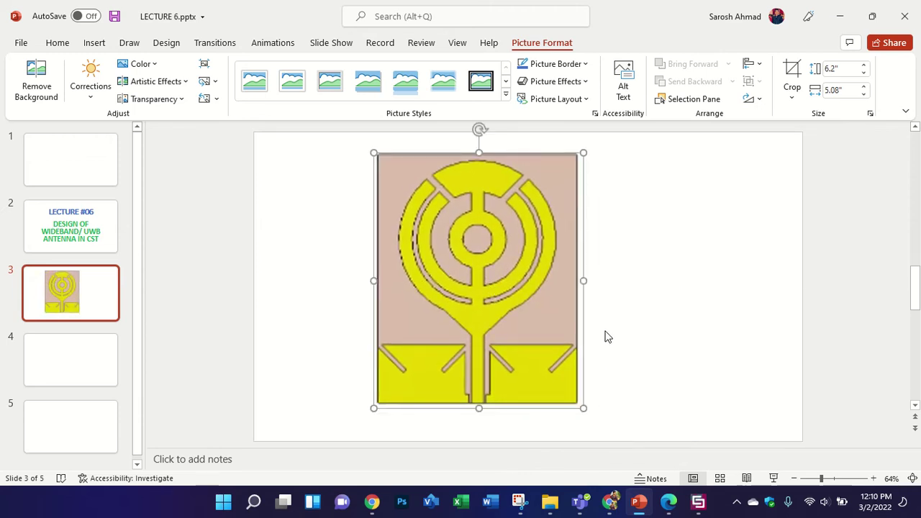
{"action": "left_click_drag", "start_coordinate": [475, 333], "coordinate": [443, 327]}
{"action": "left_click_drag", "start_coordinate": [540, 401], "coordinate": [570, 417]}
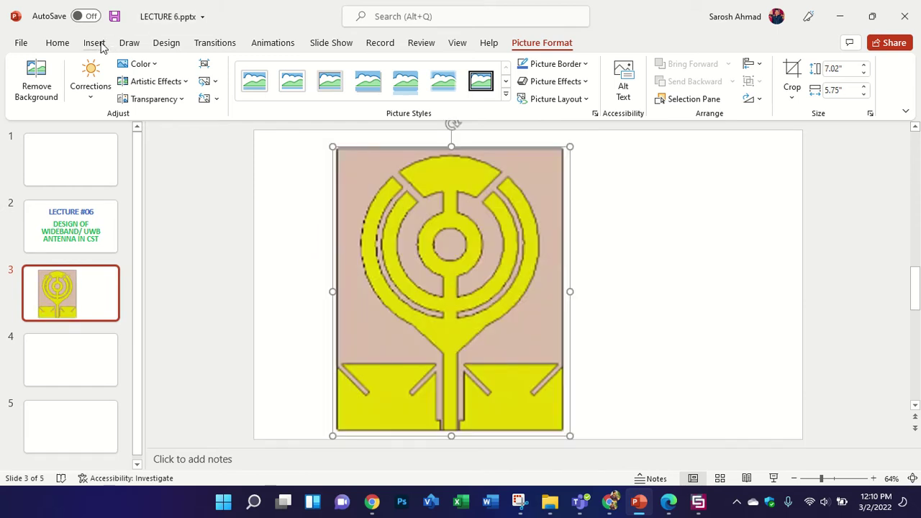
{"action": "left_click", "coordinate": [95, 44]}
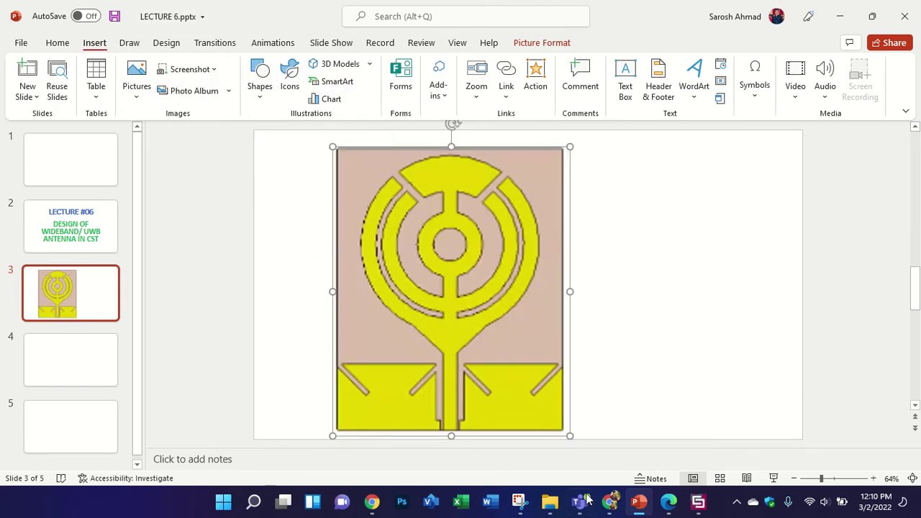
{"action": "left_click", "coordinate": [610, 502]}
{"action": "left_click", "coordinate": [611, 504]}
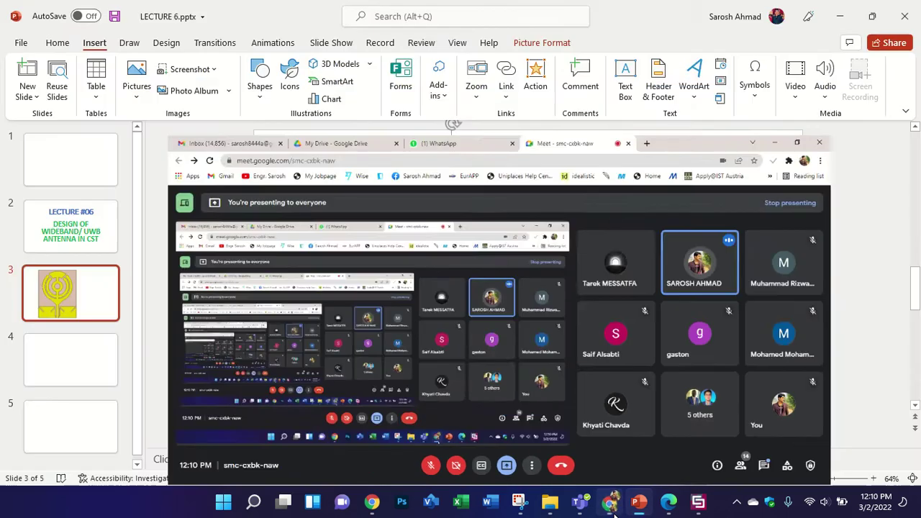
With the black pen, outline narrow rectangles along both edges of the antenna's upper feed line and mark the step in the right gap
{"action": "left_click", "coordinate": [129, 43]}
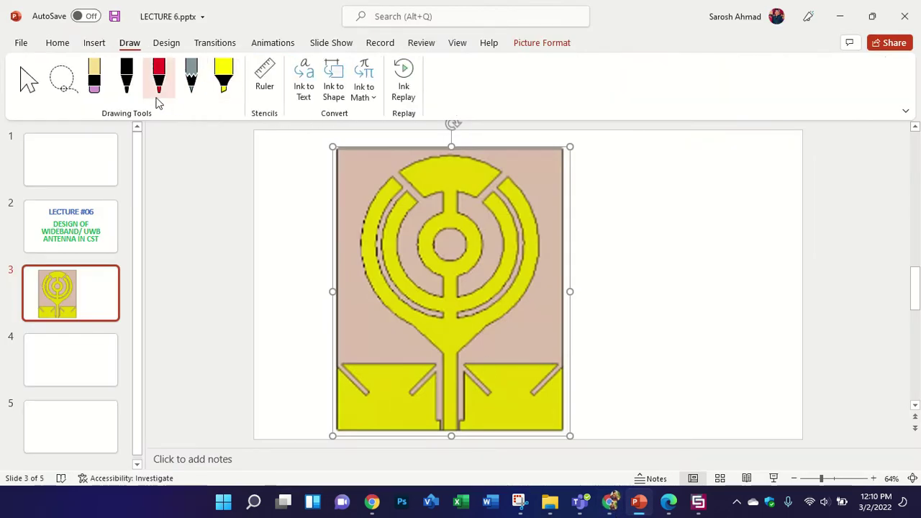
{"action": "left_click", "coordinate": [127, 76]}
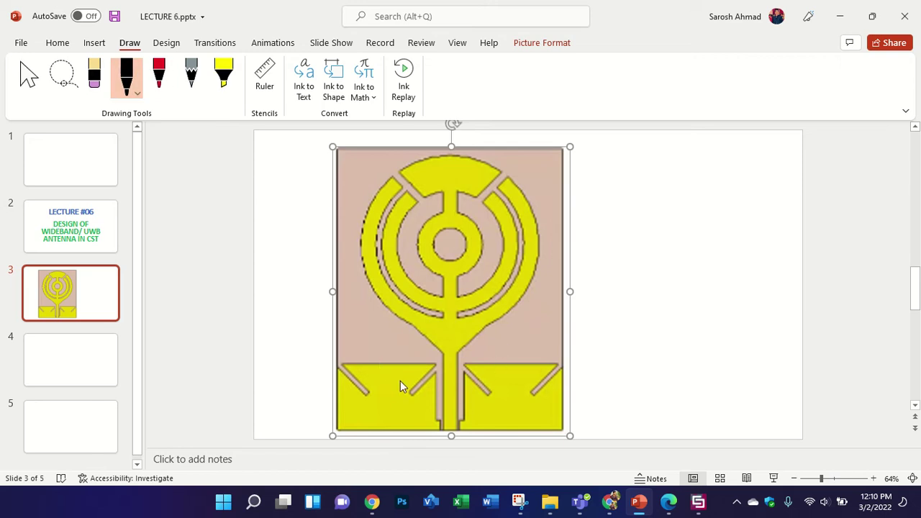
{"action": "scroll", "coordinate": [400, 380], "scroll_direction": "up", "scroll_amount": 10, "text": "ctrl"}
{"action": "scroll", "coordinate": [470, 331], "scroll_direction": "down", "scroll_amount": 5}
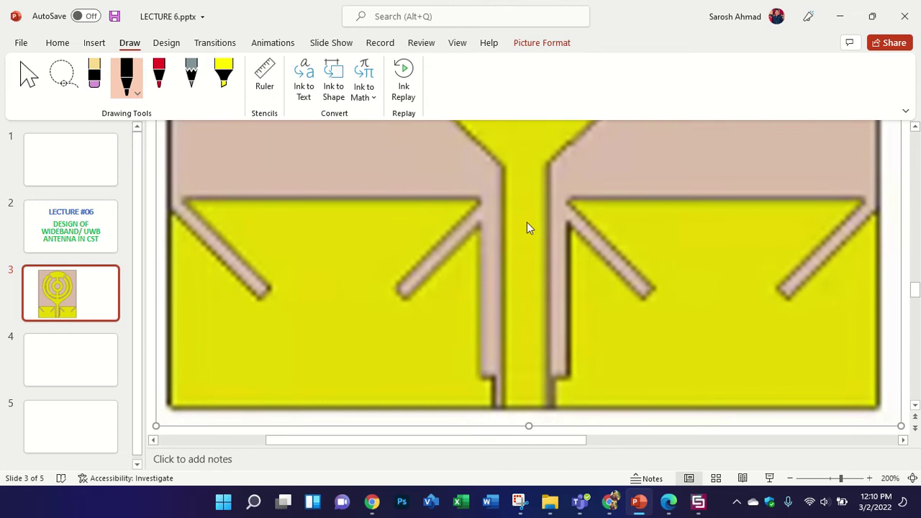
{"action": "left_click_drag", "start_coordinate": [496, 192], "coordinate": [513, 193]}
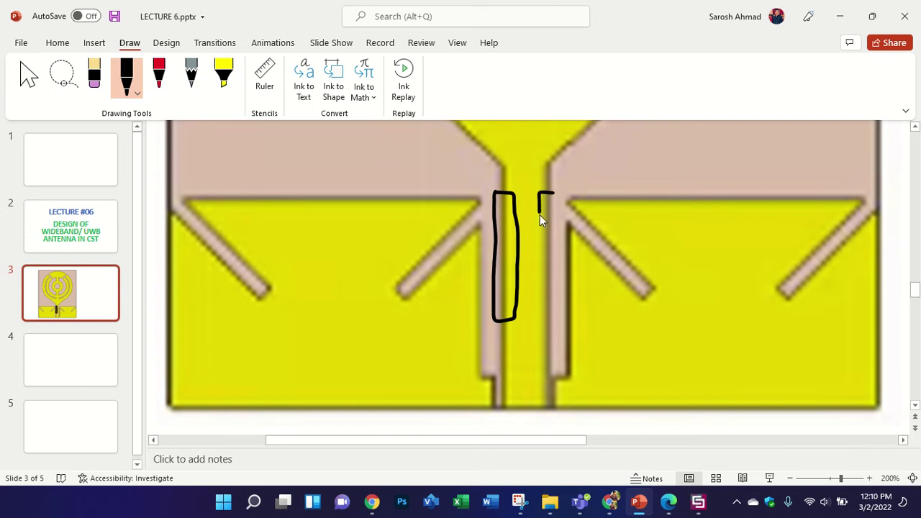
{"action": "mouse_move", "coordinate": [541, 322]}
{"action": "left_mouse_down"}
{"action": "mouse_move", "coordinate": [554, 321]}
{"action": "mouse_move", "coordinate": [559, 226]}
{"action": "left_mouse_up"}
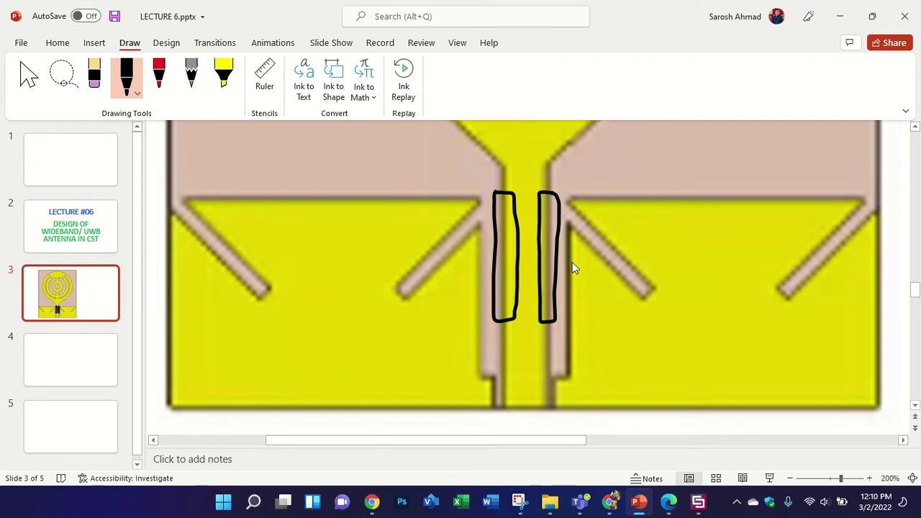
{"action": "mouse_move", "coordinate": [561, 376]}
{"action": "left_mouse_down"}
{"action": "mouse_move", "coordinate": [545, 375]}
{"action": "mouse_move", "coordinate": [565, 374]}
{"action": "left_mouse_up"}
{"action": "scroll", "coordinate": [595, 244], "scroll_direction": "up", "scroll_amount": 4}
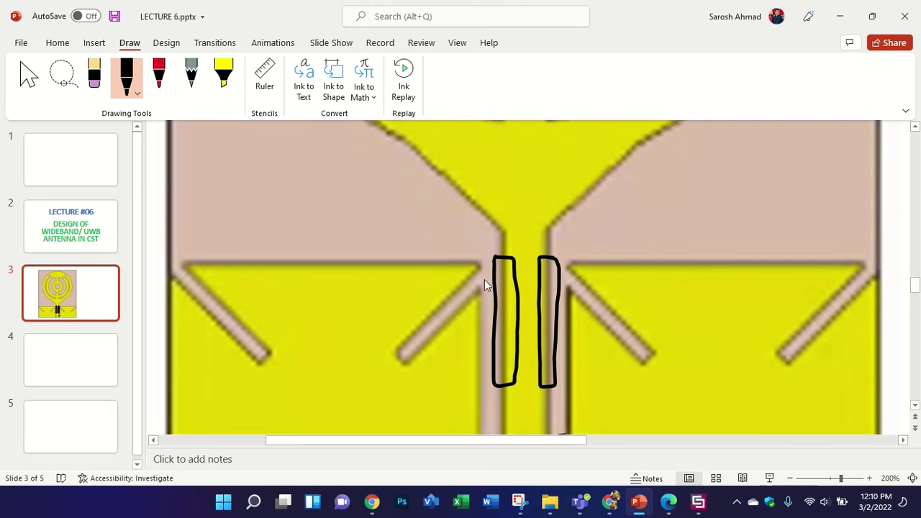
{"action": "scroll", "coordinate": [819, 481], "scroll_direction": "down", "scroll_amount": 5, "text": "ctrl"}
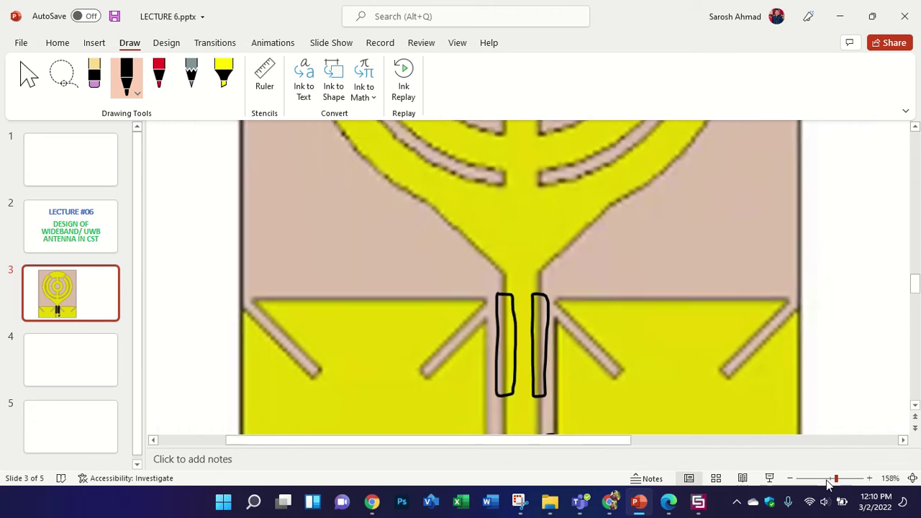
{"action": "scroll", "coordinate": [823, 487], "scroll_direction": "down", "scroll_amount": 3, "text": "ctrl"}
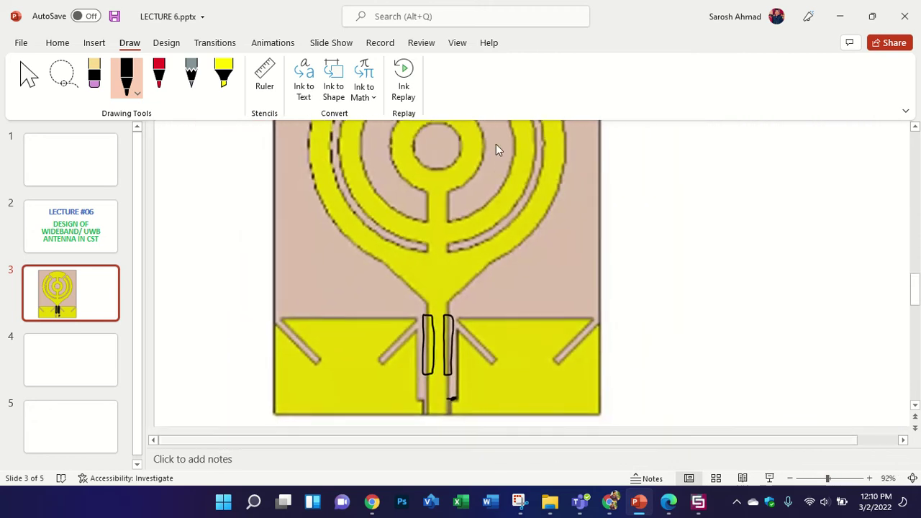
{"action": "scroll", "coordinate": [821, 481], "scroll_direction": "down", "scroll_amount": 3, "text": "ctrl"}
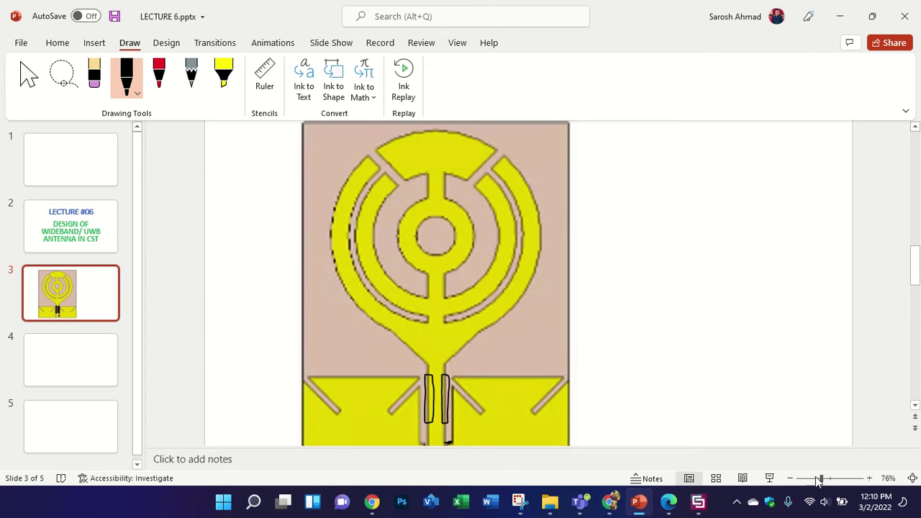
{"action": "scroll", "coordinate": [819, 480], "scroll_direction": "down", "scroll_amount": 2, "text": "ctrl"}
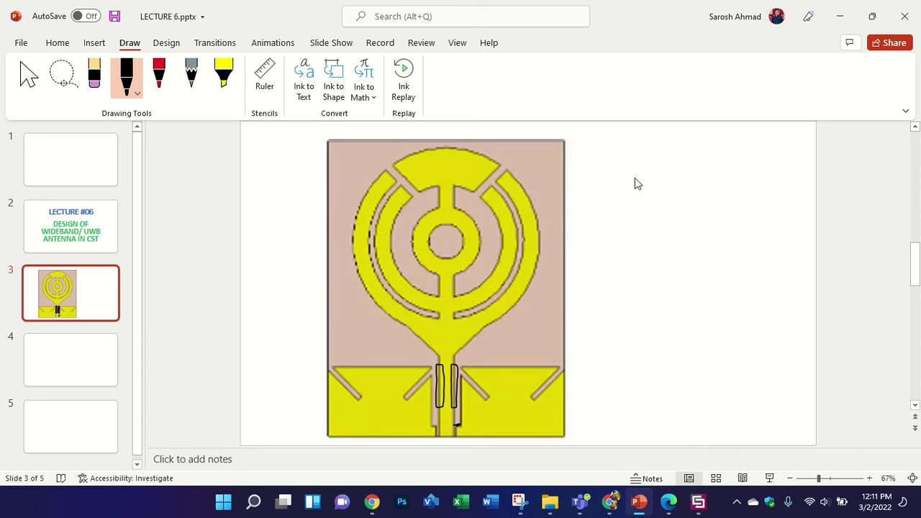
{"action": "left_click_drag", "start_coordinate": [635, 164], "coordinate": [634, 193]}
{"action": "left_click", "coordinate": [94, 72]}
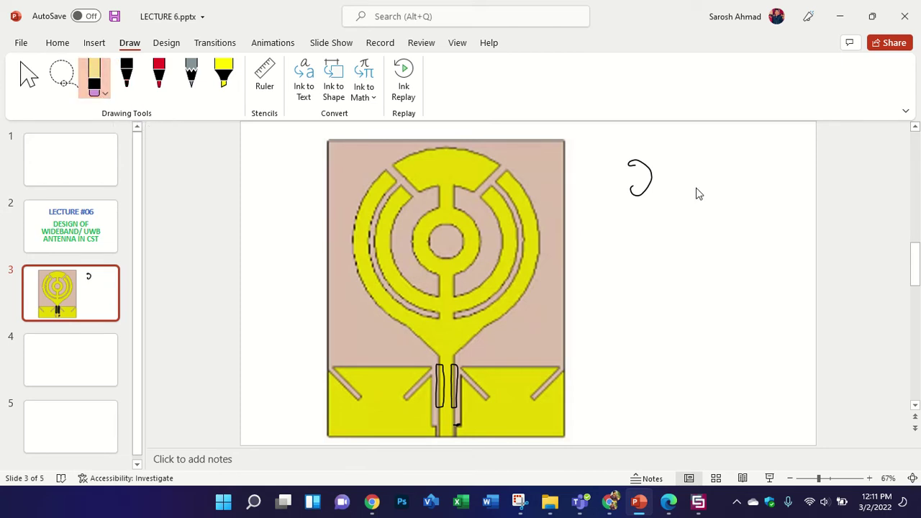
{"action": "left_click_drag", "start_coordinate": [652, 169], "coordinate": [635, 184]}
Handwrite "1–5.8" with the red pen in the blank area beside the antenna's upper part
{"action": "left_click", "coordinate": [160, 78]}
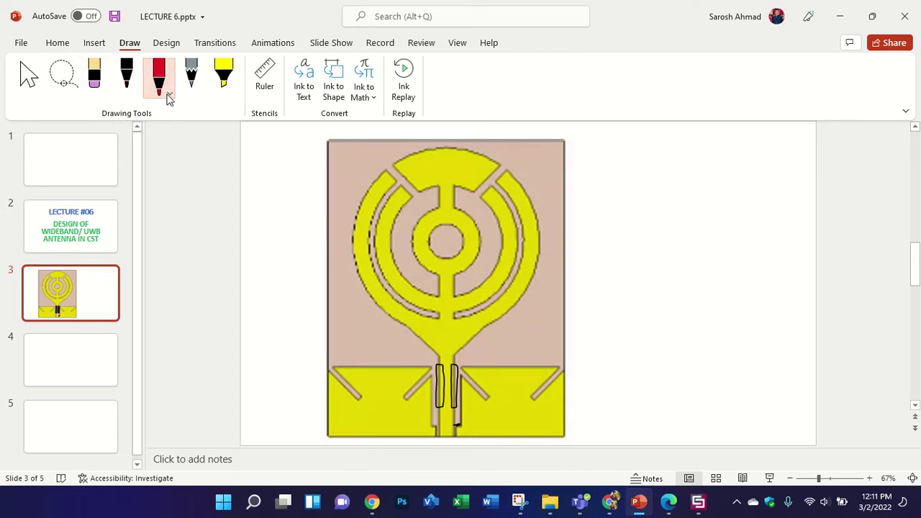
{"action": "left_click", "coordinate": [168, 92]}
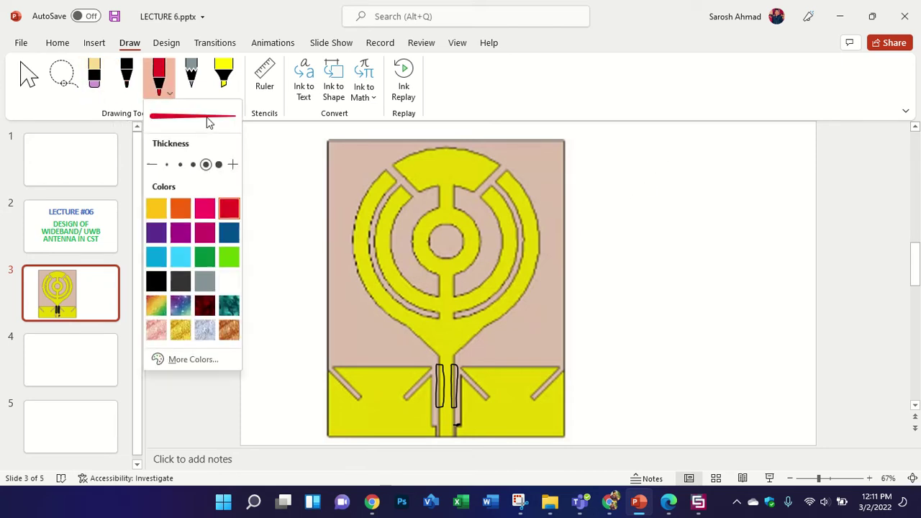
{"action": "left_click", "coordinate": [611, 153]}
{"action": "mouse_move", "coordinate": [611, 150]}
{"action": "left_mouse_down"}
{"action": "mouse_move", "coordinate": [611, 190]}
{"action": "mouse_move", "coordinate": [643, 170]}
{"action": "mouse_move", "coordinate": [685, 164]}
{"action": "mouse_move", "coordinate": [684, 189]}
{"action": "mouse_move", "coordinate": [674, 186]}
{"action": "left_mouse_up"}
{"action": "mouse_move", "coordinate": [688, 148]}
{"action": "left_mouse_down"}
{"action": "mouse_move", "coordinate": [711, 143]}
{"action": "mouse_move", "coordinate": [734, 181]}
{"action": "mouse_move", "coordinate": [724, 179]}
{"action": "mouse_move", "coordinate": [732, 155]}
{"action": "left_mouse_up"}
{"action": "left_click", "coordinate": [711, 175]}
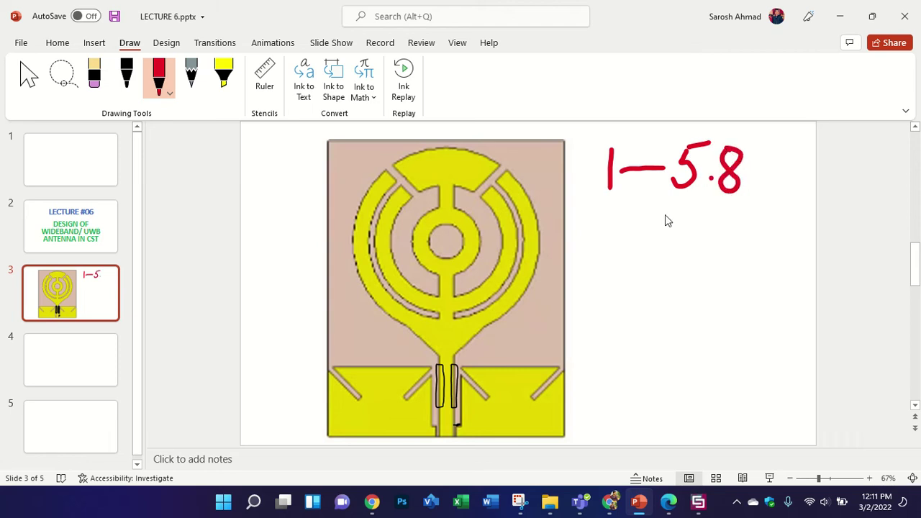
Handwrite "1.5" and "1.757" in red on two lines under the 1–5.8 range
{"action": "left_click_drag", "start_coordinate": [608, 213], "coordinate": [614, 243]}
{"action": "left_click", "coordinate": [630, 233]}
{"action": "mouse_move", "coordinate": [660, 210]}
{"action": "left_mouse_down"}
{"action": "mouse_move", "coordinate": [670, 234]}
{"action": "mouse_move", "coordinate": [655, 241]}
{"action": "mouse_move", "coordinate": [674, 207]}
{"action": "left_mouse_up"}
{"action": "mouse_move", "coordinate": [620, 263]}
{"action": "left_mouse_down"}
{"action": "mouse_move", "coordinate": [627, 282]}
{"action": "mouse_move", "coordinate": [679, 251]}
{"action": "mouse_move", "coordinate": [681, 285]}
{"action": "left_mouse_up"}
{"action": "left_click", "coordinate": [638, 276]}
{"action": "left_click", "coordinate": [701, 251]}
{"action": "mouse_move", "coordinate": [700, 251]}
{"action": "left_mouse_down"}
{"action": "mouse_move", "coordinate": [696, 281]}
{"action": "mouse_move", "coordinate": [713, 247]}
{"action": "mouse_move", "coordinate": [734, 241]}
{"action": "mouse_move", "coordinate": [732, 286]}
{"action": "mouse_move", "coordinate": [742, 244]}
{"action": "left_mouse_up"}
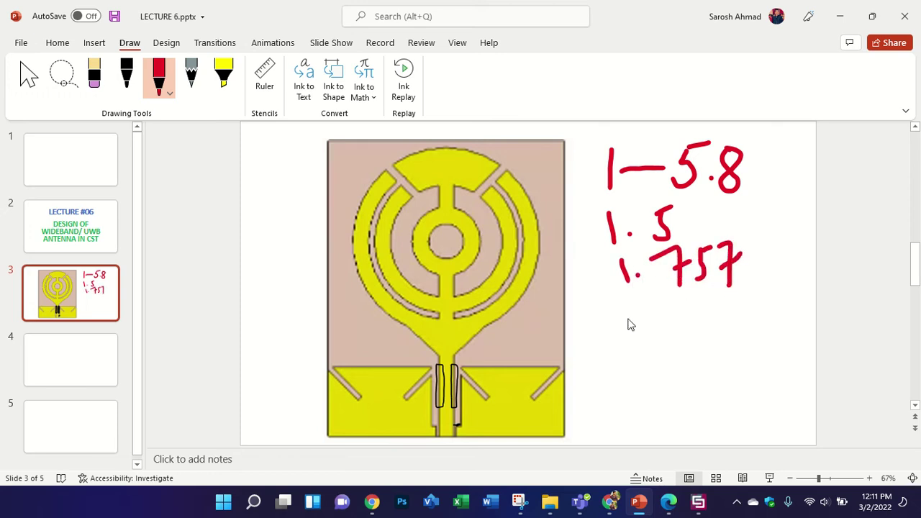
Continue the red list with the handwritten lines "1.8" and "2.4, 2.45"
{"action": "left_click", "coordinate": [648, 331]}
{"action": "mouse_move", "coordinate": [685, 304]}
{"action": "left_mouse_down"}
{"action": "mouse_move", "coordinate": [672, 334]}
{"action": "mouse_move", "coordinate": [693, 311]}
{"action": "mouse_move", "coordinate": [686, 301]}
{"action": "left_mouse_up"}
{"action": "left_click_drag", "start_coordinate": [640, 364], "coordinate": [657, 381]}
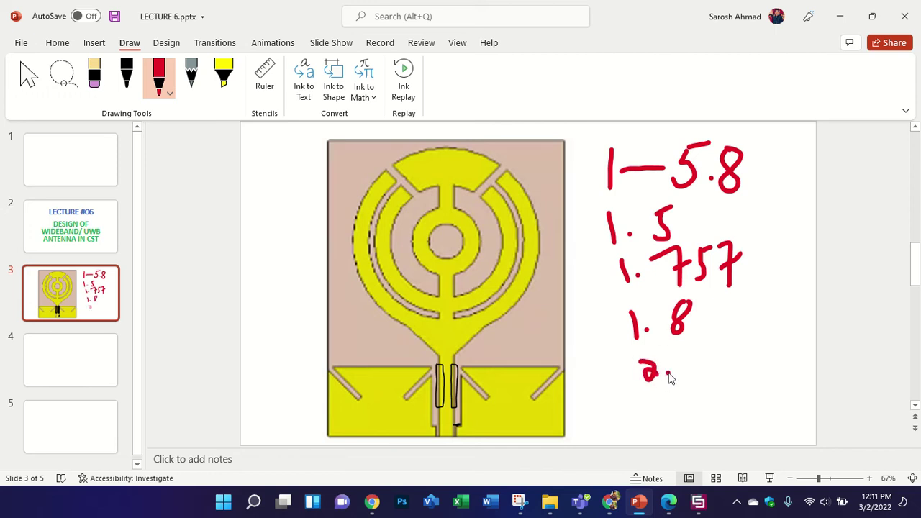
{"action": "left_click", "coordinate": [684, 357]}
{"action": "left_click_drag", "start_coordinate": [718, 369], "coordinate": [751, 396]}
{"action": "left_click", "coordinate": [753, 379]}
{"action": "mouse_move", "coordinate": [760, 358]}
{"action": "left_mouse_down"}
{"action": "mouse_move", "coordinate": [763, 389]}
{"action": "mouse_move", "coordinate": [782, 395]}
{"action": "mouse_move", "coordinate": [786, 359]}
{"action": "mouse_move", "coordinate": [753, 373]}
{"action": "mouse_move", "coordinate": [750, 394]}
{"action": "left_mouse_up"}
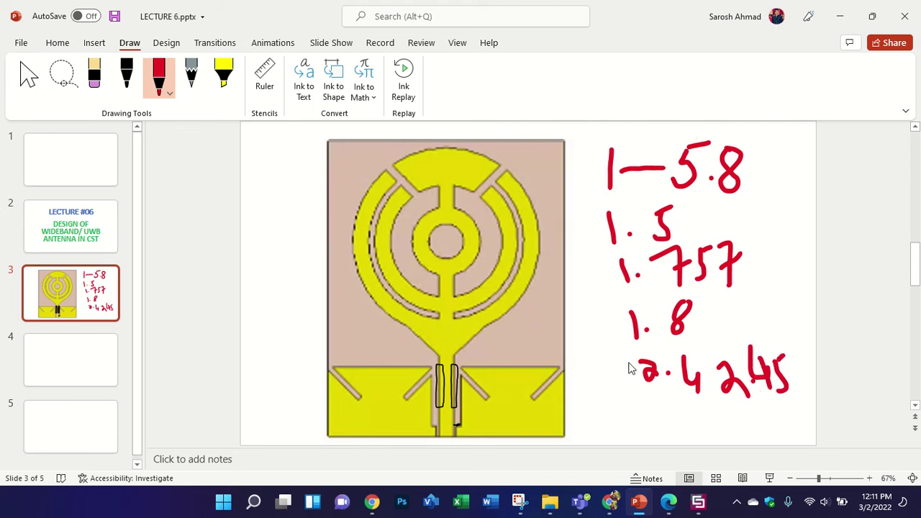
{"action": "left_click", "coordinate": [710, 382]}
Add a last red handwritten line "3.5, 5." at the slide's lower edge
{"action": "mouse_move", "coordinate": [645, 409]}
{"action": "left_mouse_down"}
{"action": "mouse_move", "coordinate": [654, 438]}
{"action": "mouse_move", "coordinate": [643, 435]}
{"action": "left_mouse_up"}
{"action": "left_click", "coordinate": [678, 434]}
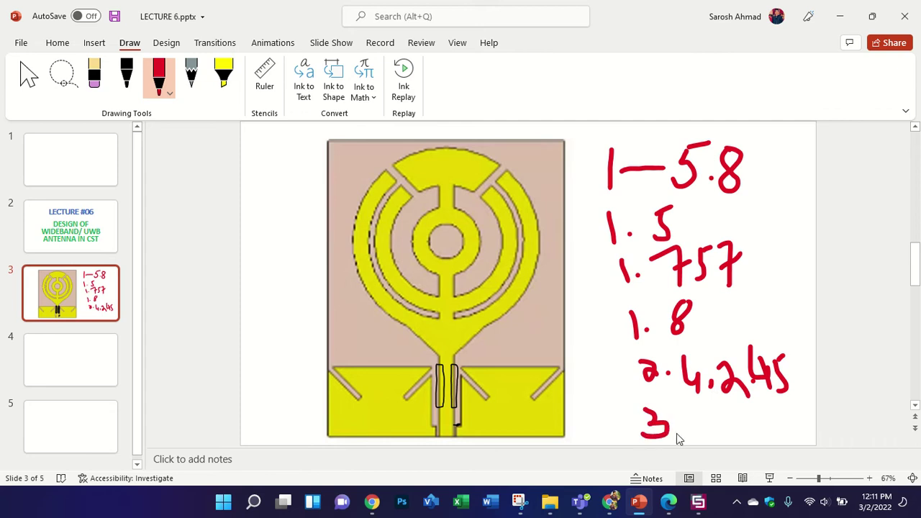
{"action": "mouse_move", "coordinate": [697, 417]}
{"action": "left_mouse_down"}
{"action": "mouse_move", "coordinate": [707, 431]}
{"action": "mouse_move", "coordinate": [695, 436]}
{"action": "mouse_move", "coordinate": [713, 410]}
{"action": "mouse_move", "coordinate": [721, 447]}
{"action": "mouse_move", "coordinate": [743, 433]}
{"action": "mouse_move", "coordinate": [734, 413]}
{"action": "mouse_move", "coordinate": [746, 413]}
{"action": "left_mouse_up"}
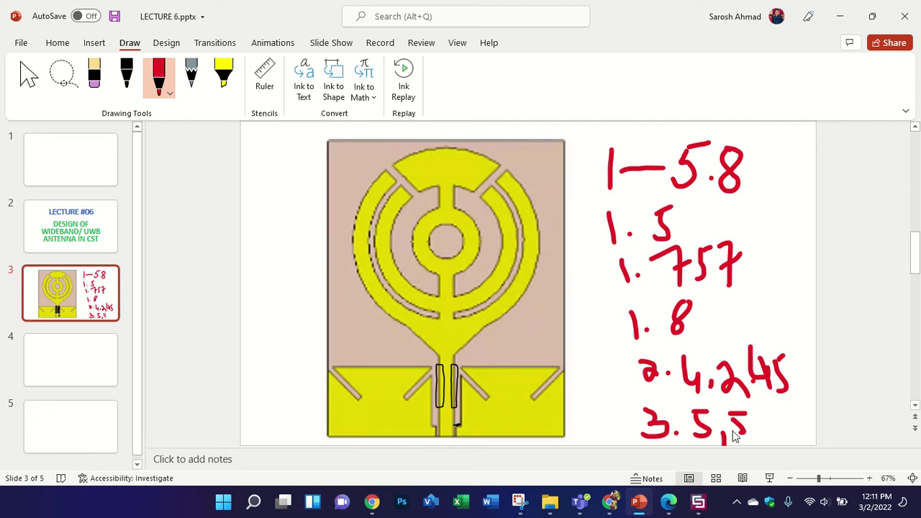
{"action": "left_click", "coordinate": [754, 432]}
Go to the blank slide 4 and handwrite the heading "Sub-6GHz" in red, erasing any faulty stroke
{"action": "scroll", "coordinate": [245, 231], "scroll_direction": "down", "scroll_amount": 3}
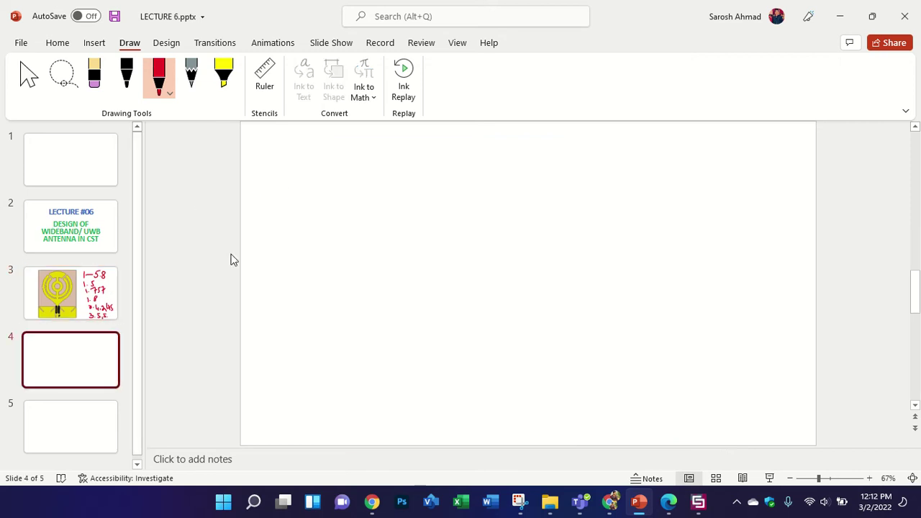
{"action": "mouse_move", "coordinate": [329, 151]}
{"action": "left_mouse_down"}
{"action": "mouse_move", "coordinate": [310, 204]}
{"action": "mouse_move", "coordinate": [297, 198]}
{"action": "left_mouse_up"}
{"action": "mouse_move", "coordinate": [337, 173]}
{"action": "left_mouse_down"}
{"action": "mouse_move", "coordinate": [340, 180]}
{"action": "mouse_move", "coordinate": [353, 171]}
{"action": "mouse_move", "coordinate": [379, 181]}
{"action": "mouse_move", "coordinate": [382, 204]}
{"action": "mouse_move", "coordinate": [456, 186]}
{"action": "left_mouse_up"}
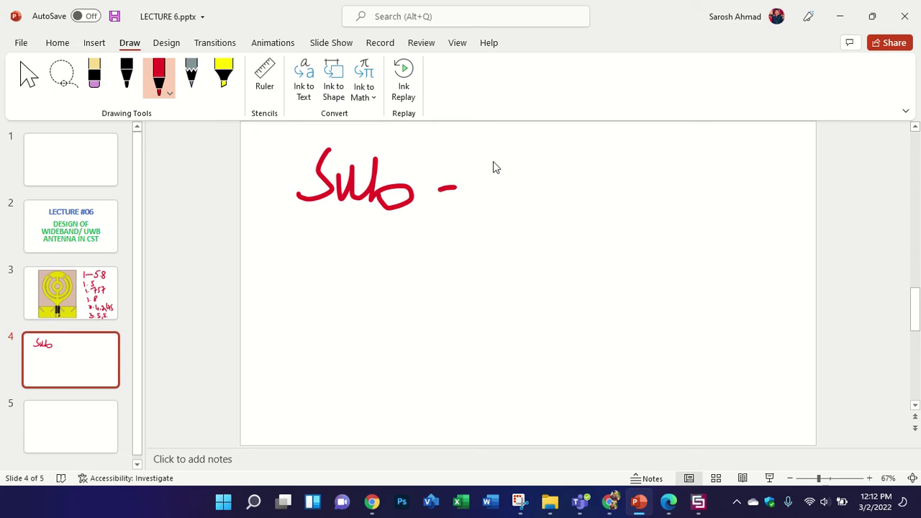
{"action": "mouse_move", "coordinate": [496, 162]}
{"action": "left_mouse_down"}
{"action": "mouse_move", "coordinate": [484, 195]}
{"action": "mouse_move", "coordinate": [536, 183]}
{"action": "mouse_move", "coordinate": [521, 192]}
{"action": "mouse_move", "coordinate": [529, 184]}
{"action": "mouse_move", "coordinate": [553, 203]}
{"action": "mouse_move", "coordinate": [565, 185]}
{"action": "left_mouse_up"}
{"action": "left_click", "coordinate": [503, 175]}
{"action": "left_click", "coordinate": [93, 72]}
{"action": "left_click", "coordinate": [159, 72]}
{"action": "left_click", "coordinate": [514, 165]}
{"action": "mouse_move", "coordinate": [568, 180]}
{"action": "left_mouse_down"}
{"action": "mouse_move", "coordinate": [580, 177]}
{"action": "mouse_move", "coordinate": [609, 205]}
{"action": "left_mouse_up"}
Handwrite "< 6GHz" in red under the Sub-6GHz heading
{"action": "mouse_move", "coordinate": [522, 243]}
{"action": "left_mouse_down"}
{"action": "mouse_move", "coordinate": [511, 265]}
{"action": "mouse_move", "coordinate": [464, 271]}
{"action": "mouse_move", "coordinate": [484, 274]}
{"action": "left_mouse_up"}
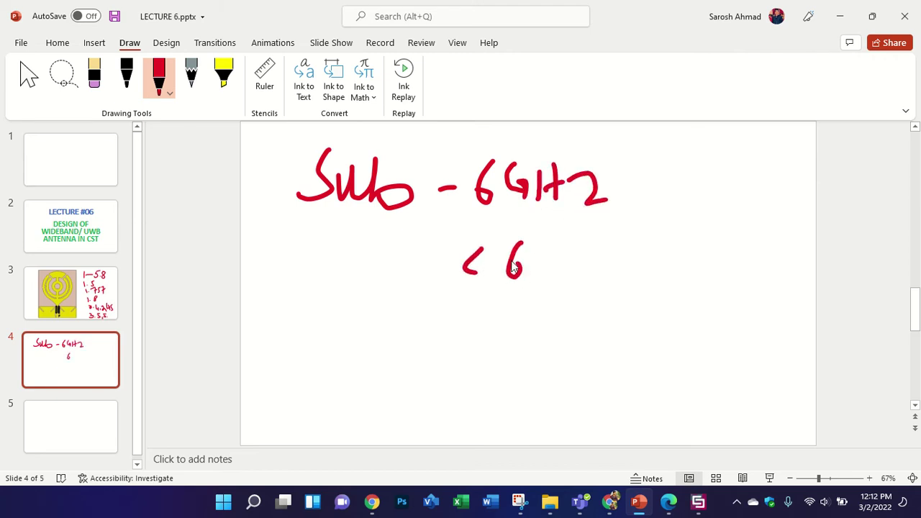
{"action": "mouse_move", "coordinate": [542, 247]}
{"action": "left_mouse_down"}
{"action": "mouse_move", "coordinate": [537, 276]}
{"action": "mouse_move", "coordinate": [553, 267]}
{"action": "mouse_move", "coordinate": [568, 288]}
{"action": "left_mouse_up"}
{"action": "mouse_move", "coordinate": [591, 232]}
{"action": "left_mouse_down"}
{"action": "mouse_move", "coordinate": [590, 288]}
{"action": "mouse_move", "coordinate": [590, 259]}
{"action": "mouse_move", "coordinate": [613, 275]}
{"action": "left_mouse_up"}
Return to slide 3 and mark in red the antenna's top arc, its side gaps, the stem below the inner ring and the centre hole
{"action": "left_click", "coordinate": [42, 284]}
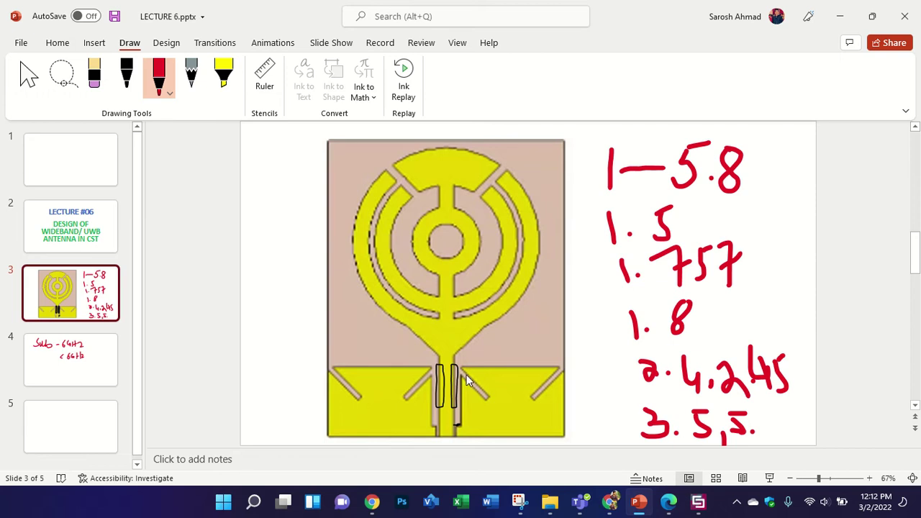
{"action": "scroll", "coordinate": [434, 384], "scroll_direction": "down", "scroll_amount": 1}
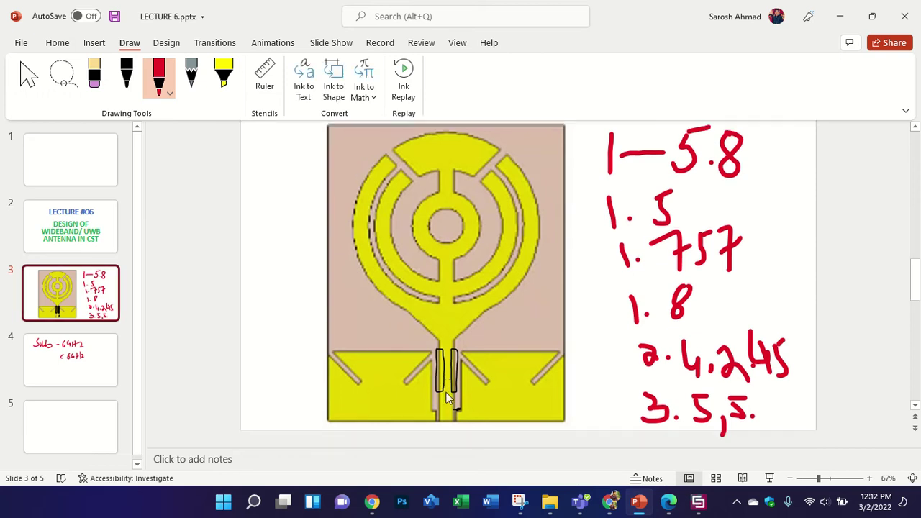
{"action": "scroll", "coordinate": [446, 388], "scroll_direction": "down", "scroll_amount": 1}
{"action": "scroll", "coordinate": [446, 382], "scroll_direction": "up", "scroll_amount": 1}
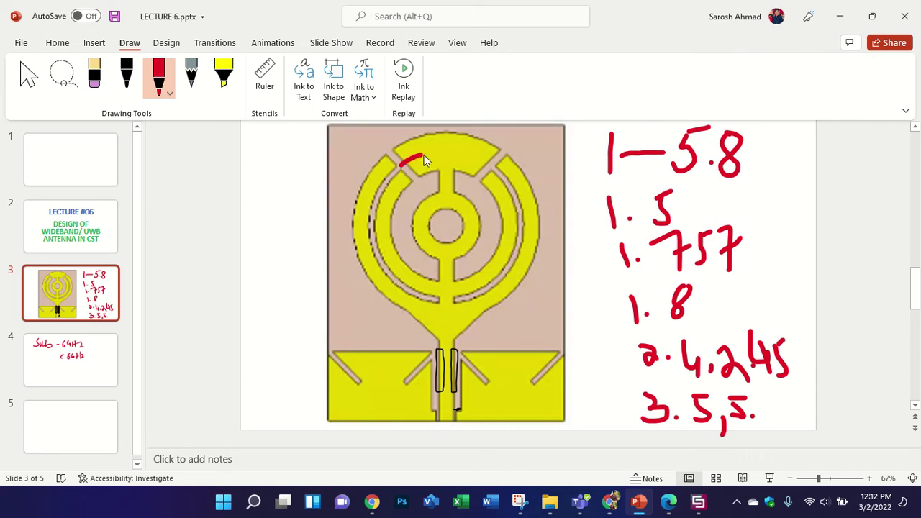
{"action": "mouse_move", "coordinate": [424, 156]}
{"action": "left_mouse_down"}
{"action": "mouse_move", "coordinate": [483, 164]}
{"action": "mouse_move", "coordinate": [473, 164]}
{"action": "left_mouse_up"}
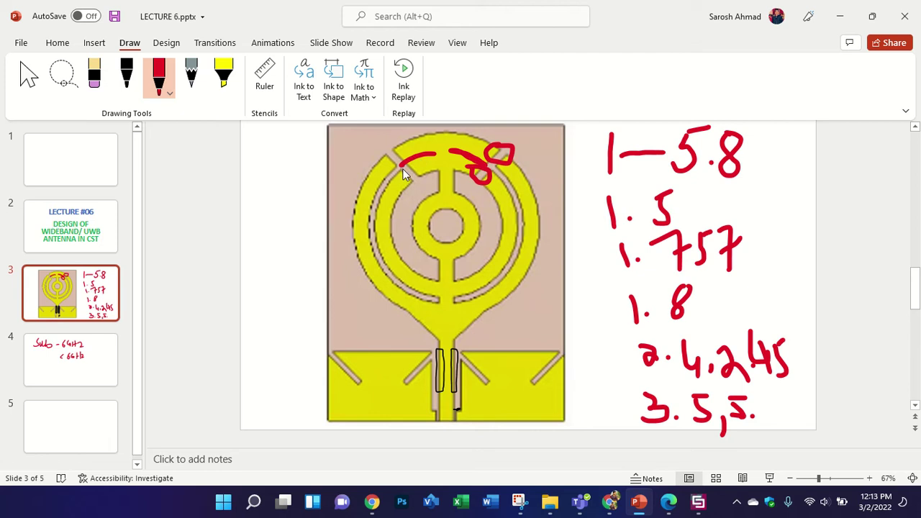
{"action": "left_click_drag", "start_coordinate": [417, 167], "coordinate": [405, 167]}
{"action": "left_click_drag", "start_coordinate": [438, 268], "coordinate": [455, 282]}
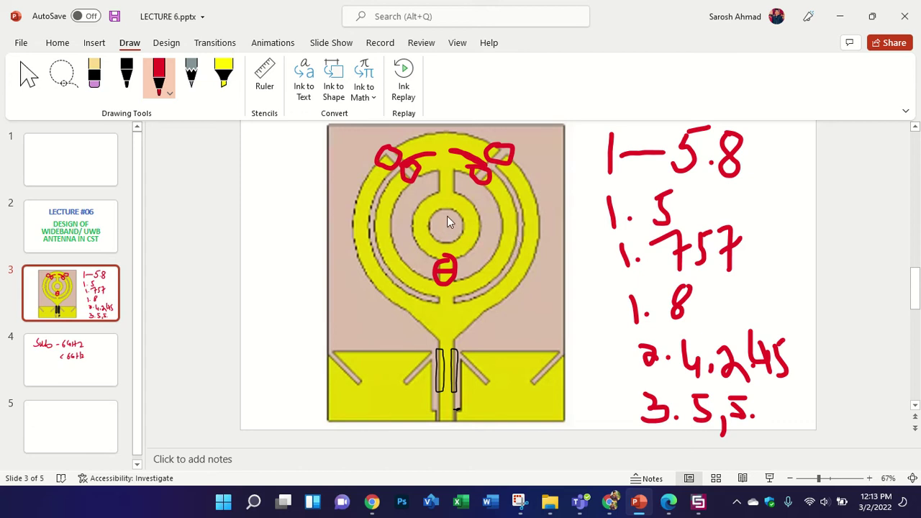
{"action": "mouse_move", "coordinate": [442, 217]}
{"action": "left_mouse_down"}
{"action": "mouse_move", "coordinate": [435, 228]}
{"action": "mouse_move", "coordinate": [447, 234]}
{"action": "mouse_move", "coordinate": [461, 223]}
{"action": "mouse_move", "coordinate": [441, 224]}
{"action": "mouse_move", "coordinate": [450, 236]}
{"action": "mouse_move", "coordinate": [449, 220]}
{"action": "mouse_move", "coordinate": [441, 231]}
{"action": "mouse_move", "coordinate": [443, 214]}
{"action": "left_mouse_up"}
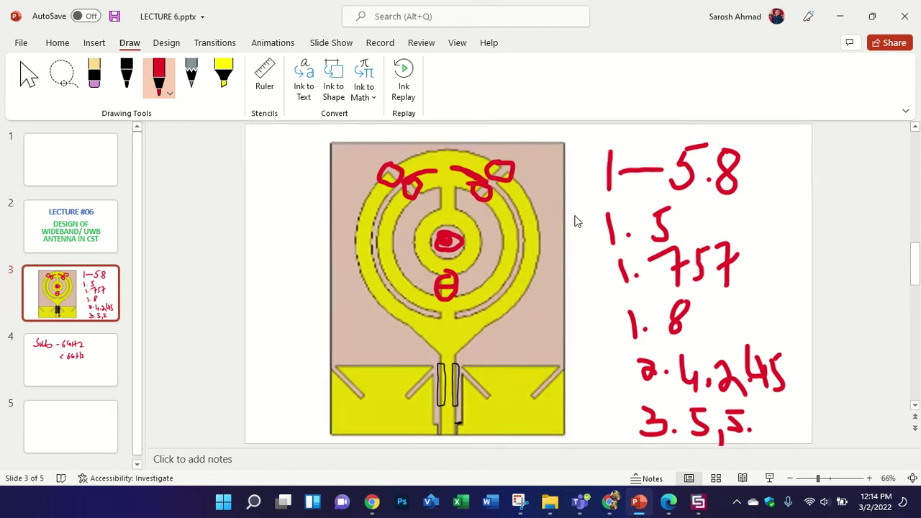
Look in on CST Studio Suite and the Meet call, and open UPDATE TIMETABLE.png to examine the course topics and dates
{"action": "scroll", "coordinate": [568, 223], "scroll_direction": "down", "scroll_amount": 2, "text": "ctrl"}
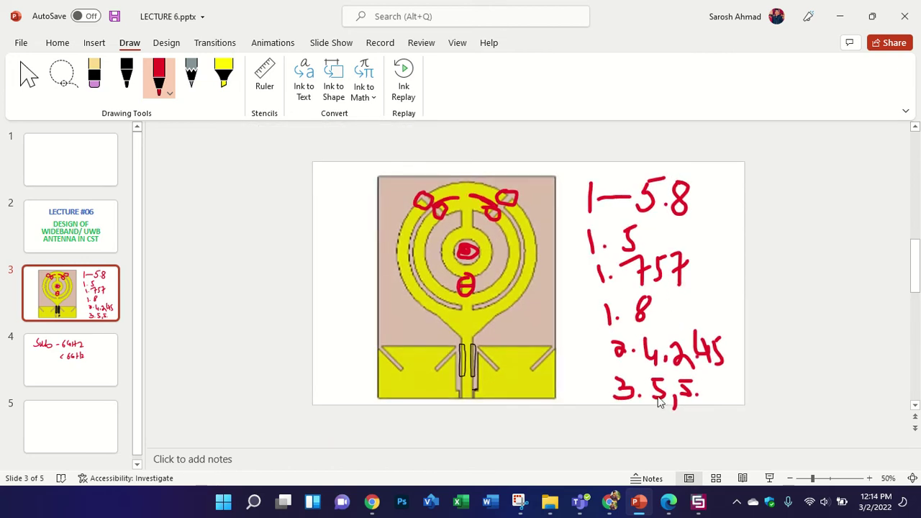
{"action": "left_click", "coordinate": [699, 504]}
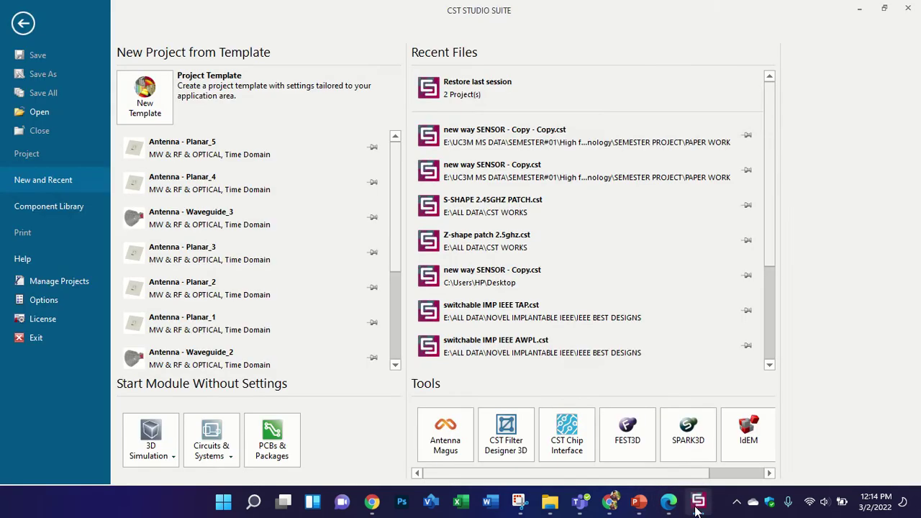
{"action": "left_click", "coordinate": [610, 503]}
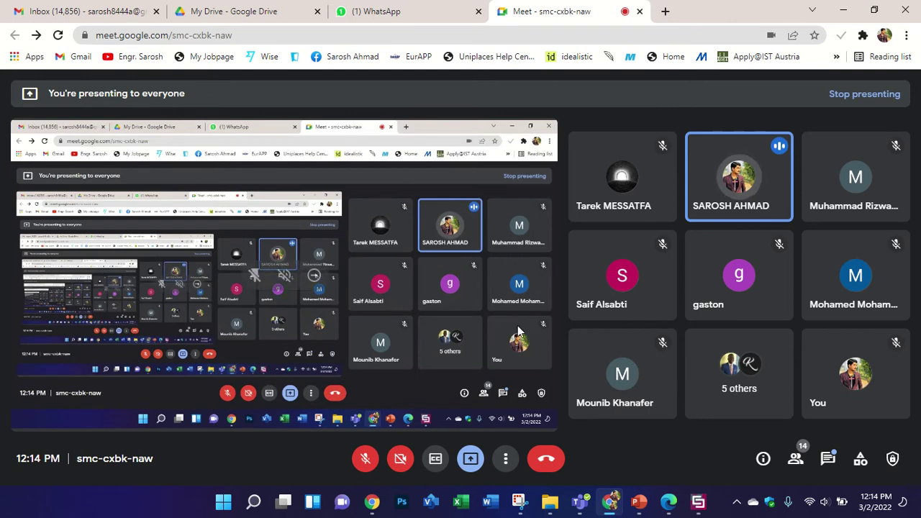
{"action": "left_click", "coordinate": [550, 502]}
{"action": "double_click", "coordinate": [382, 254]}
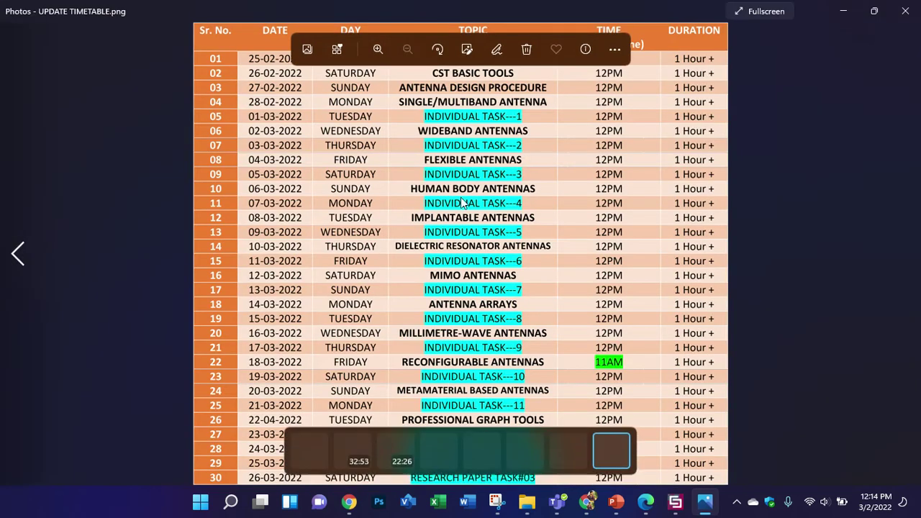
{"action": "scroll", "coordinate": [463, 203], "scroll_direction": "up", "scroll_amount": 3}
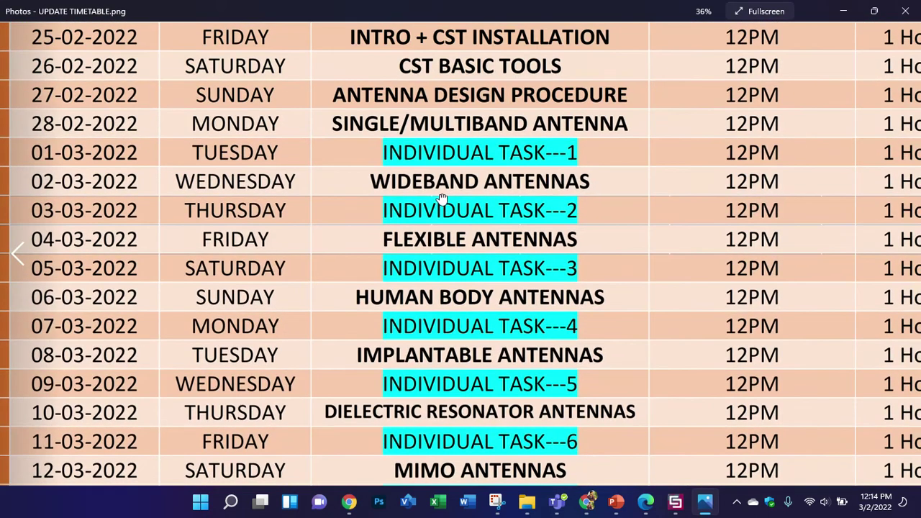
{"action": "scroll", "coordinate": [442, 198], "scroll_direction": "down", "scroll_amount": 3}
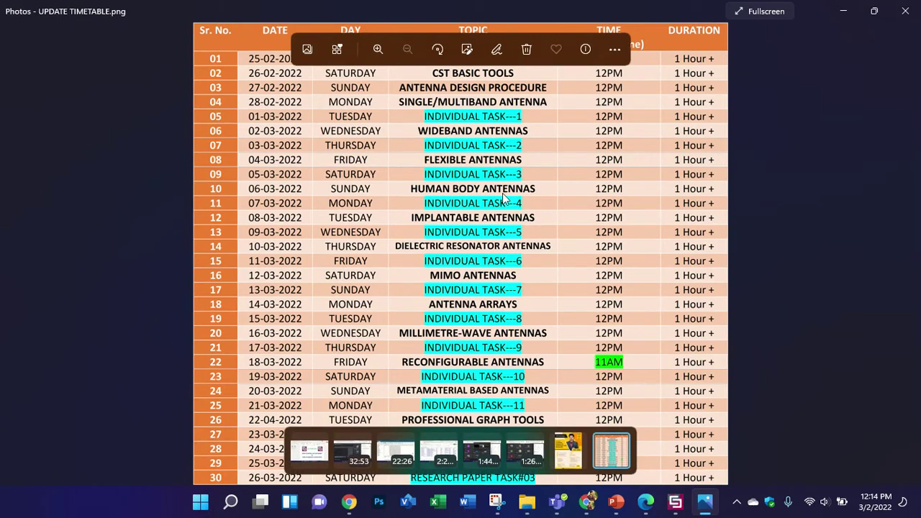
Switch back to LECTURE 6.pptx in PowerPoint, put the pen away and delete everything on slide 3
{"action": "left_click", "coordinate": [616, 502]}
{"action": "mouse_move", "coordinate": [453, 6]}
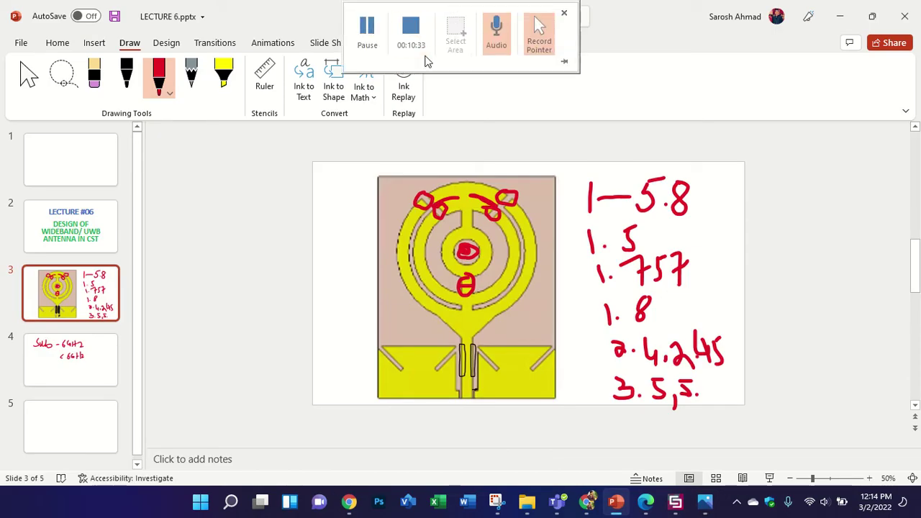
{"action": "left_click", "coordinate": [756, 393]}
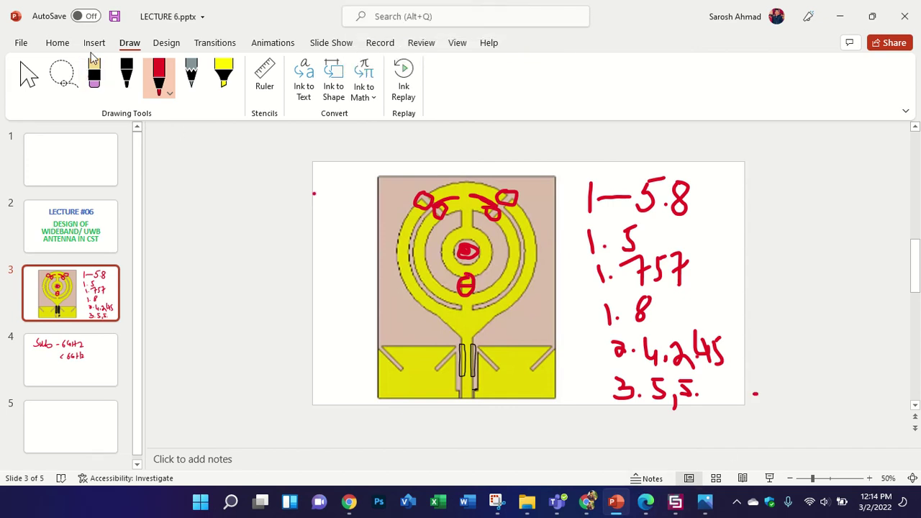
{"action": "key", "text": "Escape"}
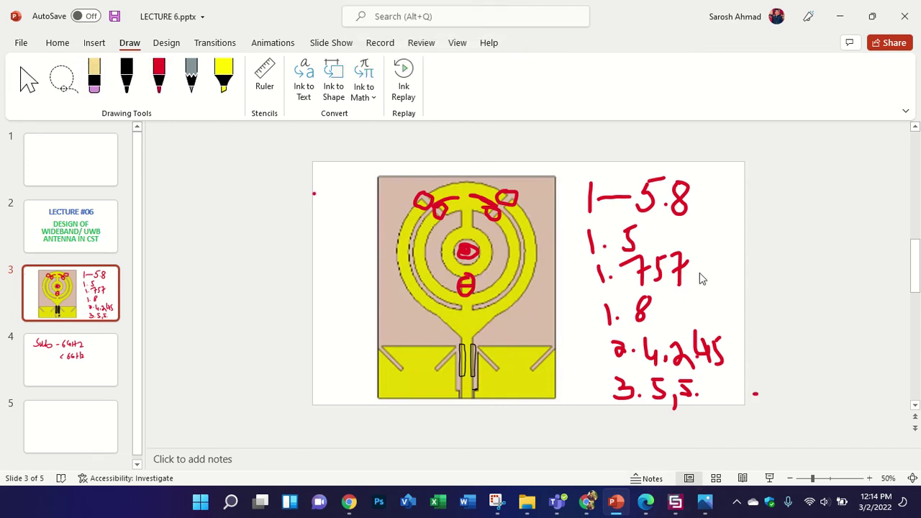
{"action": "key", "text": "ctrl+a"}
{"action": "key", "text": "Delete"}
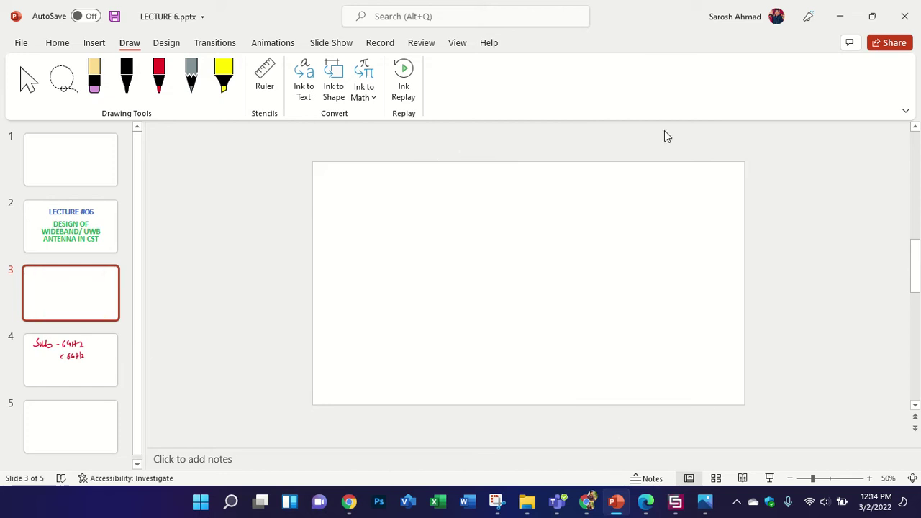
Delete all handwriting on slide 4 and go back to slide 3
{"action": "left_click", "coordinate": [71, 370]}
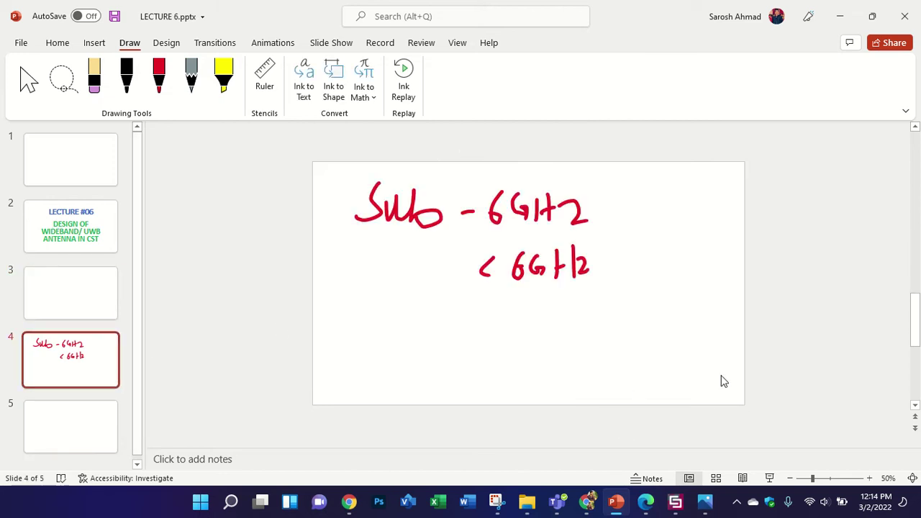
{"action": "key", "text": "ctrl+a"}
{"action": "key", "text": "Delete"}
{"action": "left_click", "coordinate": [106, 301]}
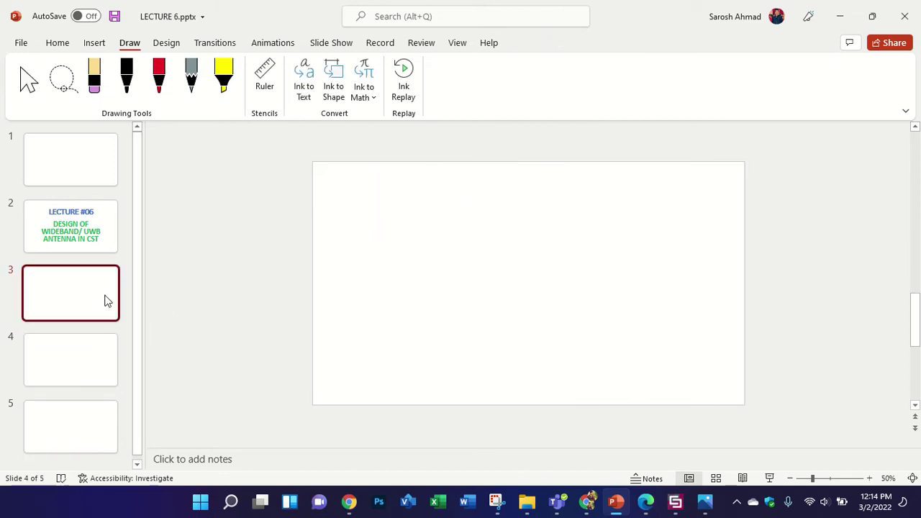
Show slide 2 with the lecture title, move File Explorer along the taskbar, and look in on the Meet call and CST Studio Suite
{"action": "left_click", "coordinate": [98, 230]}
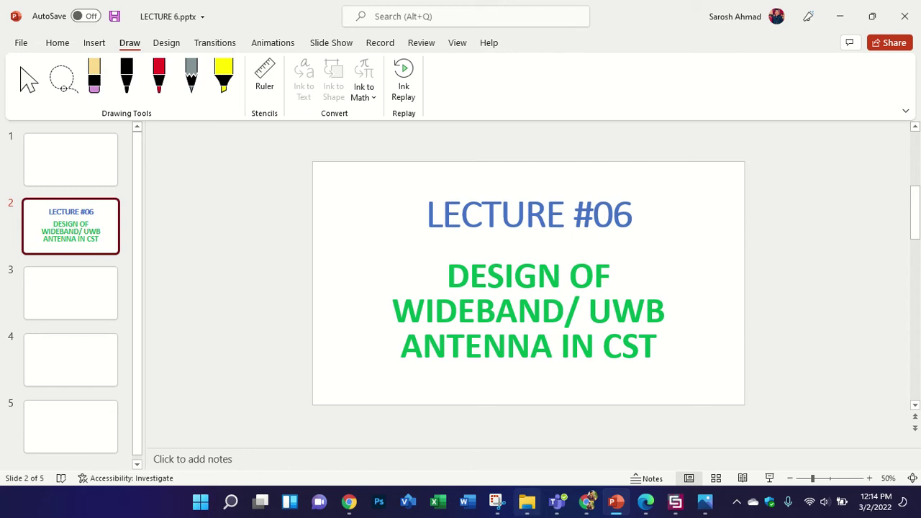
{"action": "left_click_drag", "start_coordinate": [530, 512], "coordinate": [587, 511]}
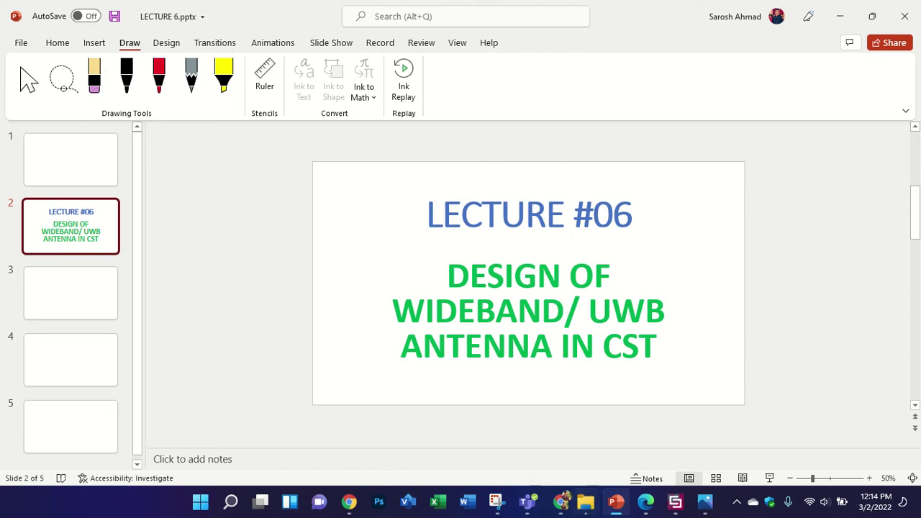
{"action": "left_click", "coordinate": [562, 502]}
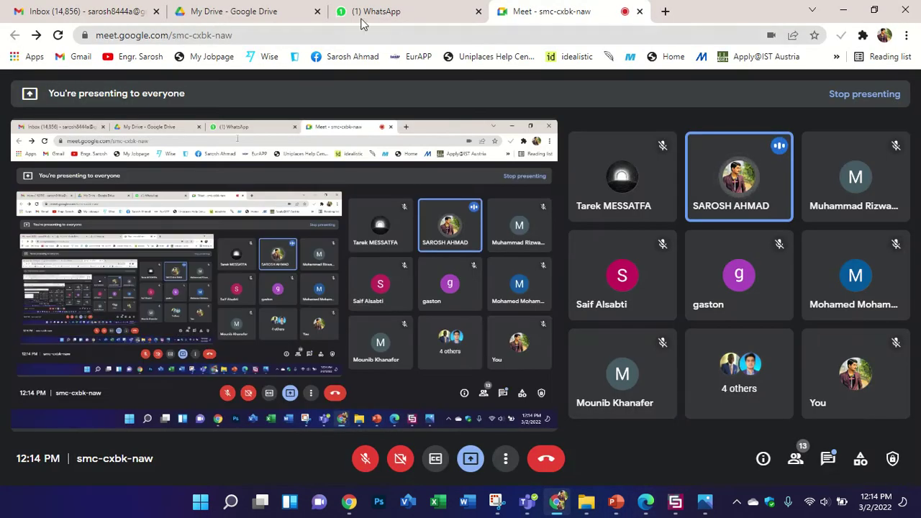
{"action": "left_click", "coordinate": [677, 508]}
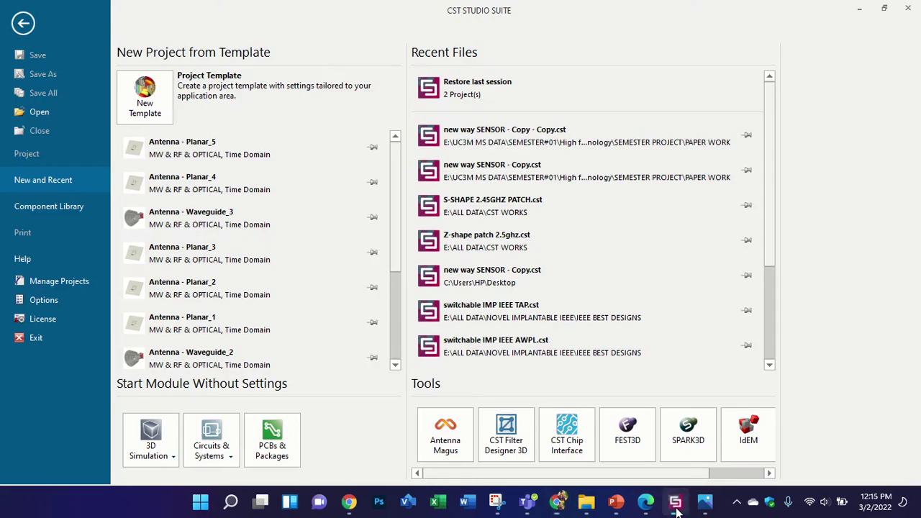
Switch to FINAL Article.pdf.pdf in Microsoft Edge and examine the article's title on page 1 at a larger size
{"action": "left_click", "coordinate": [646, 503]}
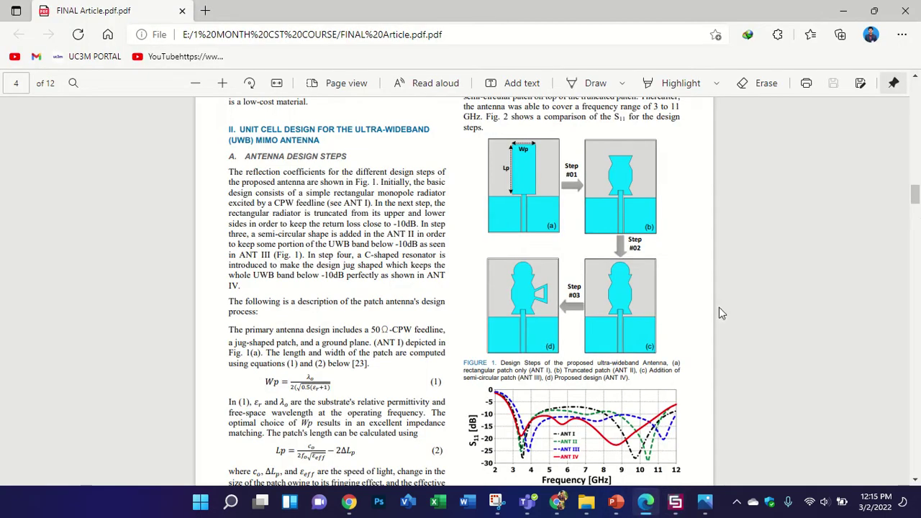
{"action": "left_click_drag", "start_coordinate": [917, 198], "coordinate": [915, 92]}
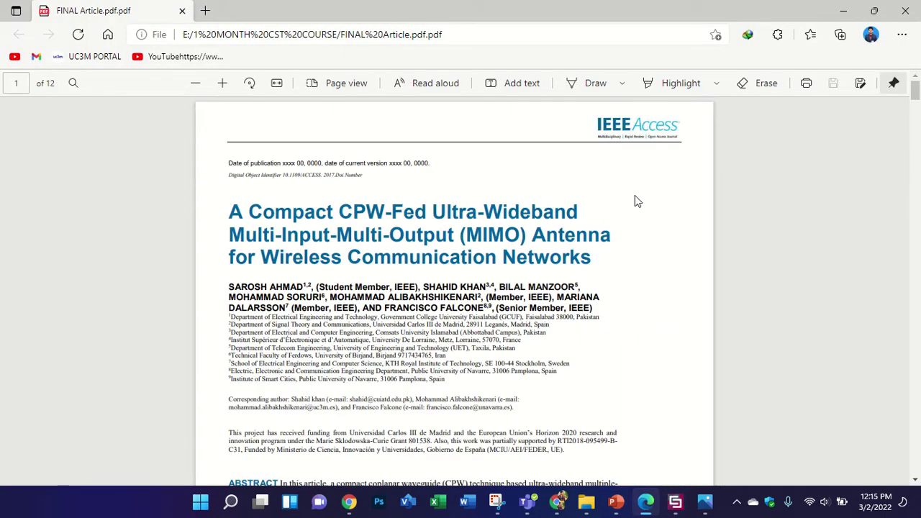
{"action": "scroll", "coordinate": [430, 221], "scroll_direction": "up", "scroll_amount": 2, "text": "ctrl"}
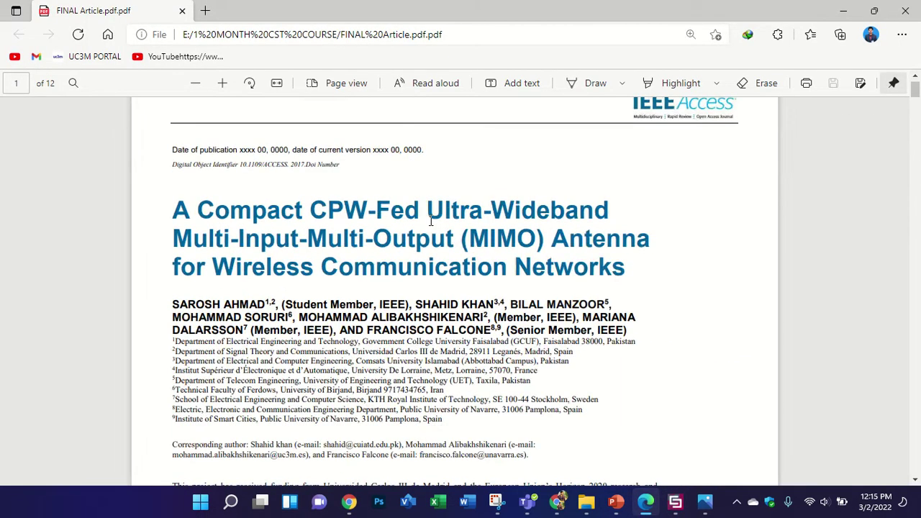
{"action": "scroll", "coordinate": [431, 221], "scroll_direction": "down", "scroll_amount": 3, "text": "ctrl"}
{"action": "scroll", "coordinate": [431, 221], "scroll_direction": "up", "scroll_amount": 1, "text": "ctrl"}
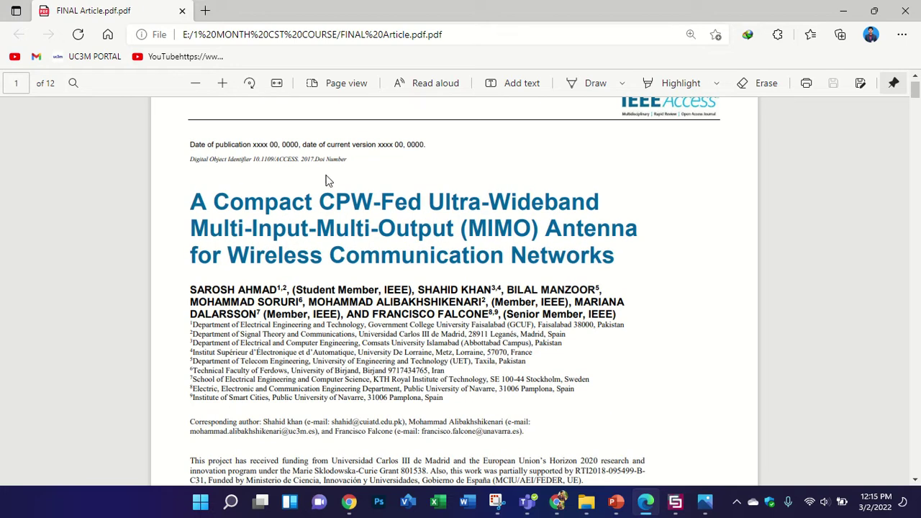
{"action": "scroll", "coordinate": [426, 208], "scroll_direction": "up", "scroll_amount": 2, "text": "ctrl"}
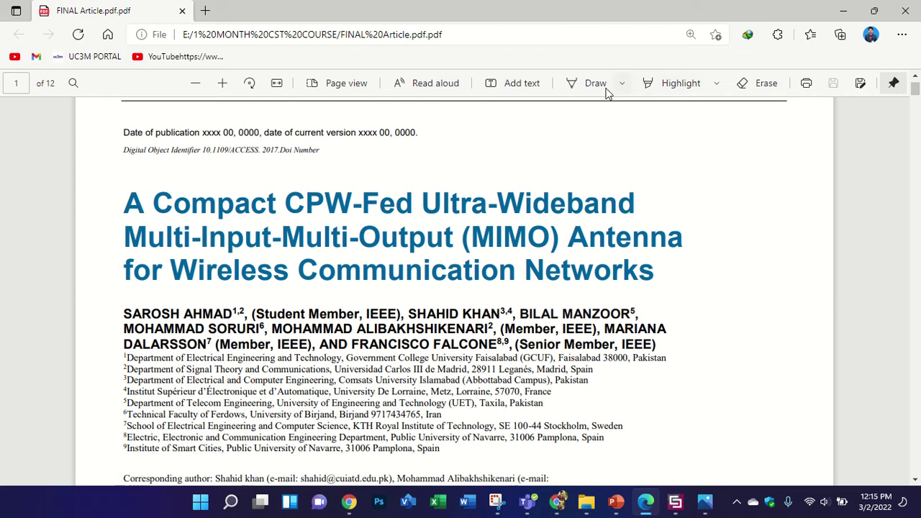
Highlight the article's title in yellow, leaving out "Multi-Input-Multi-Output (MIMO)", and save the PDF
{"action": "left_click", "coordinate": [671, 85]}
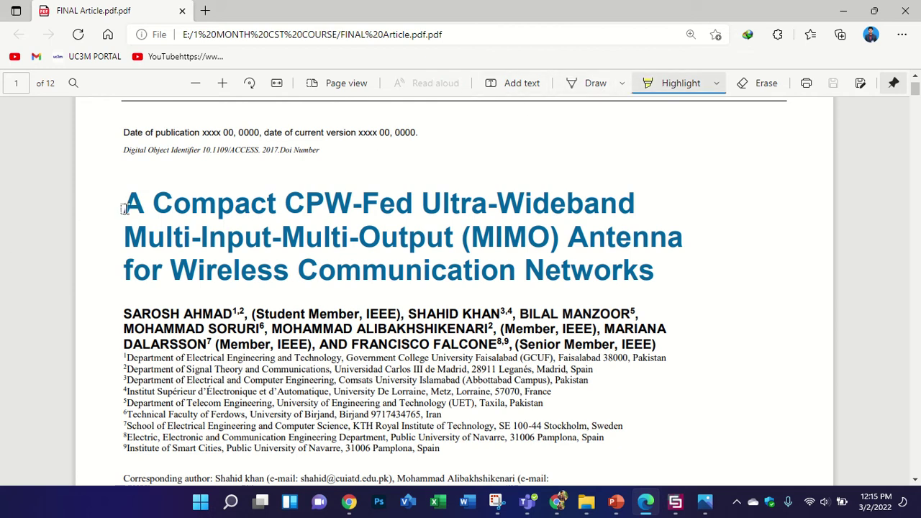
{"action": "left_click_drag", "start_coordinate": [124, 204], "coordinate": [652, 206]}
{"action": "left_click_drag", "start_coordinate": [569, 238], "coordinate": [670, 248]}
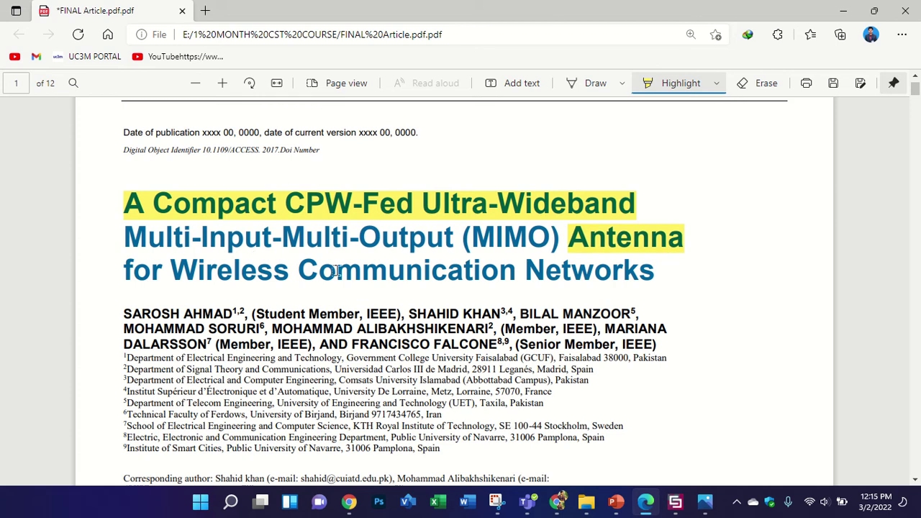
{"action": "left_click", "coordinate": [705, 503]}
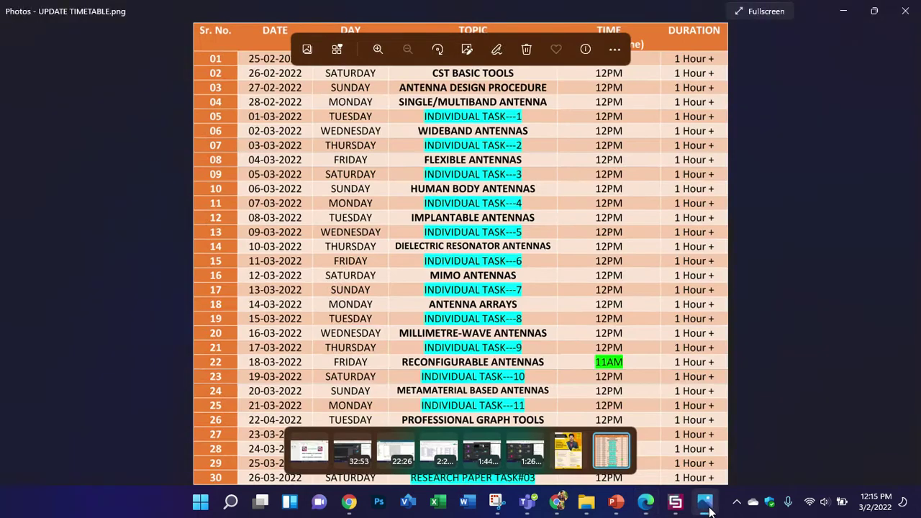
{"action": "left_click", "coordinate": [705, 502]}
{"action": "scroll", "coordinate": [495, 252], "scroll_direction": "down", "scroll_amount": 1}
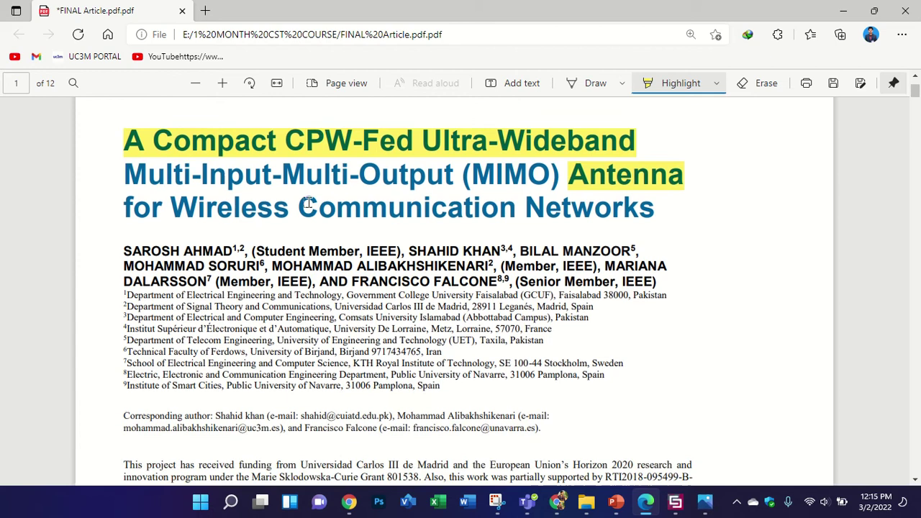
{"action": "left_click_drag", "start_coordinate": [123, 209], "coordinate": [652, 208]}
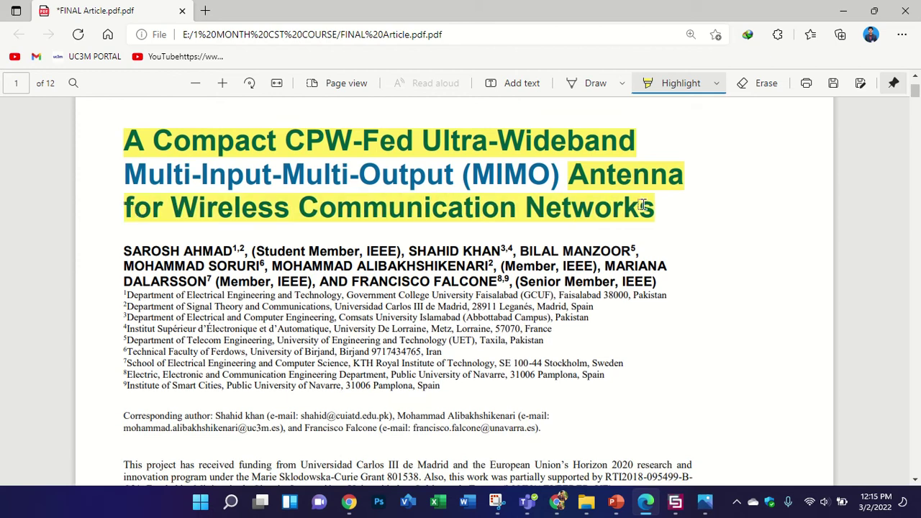
{"action": "key", "text": "ctrl+s"}
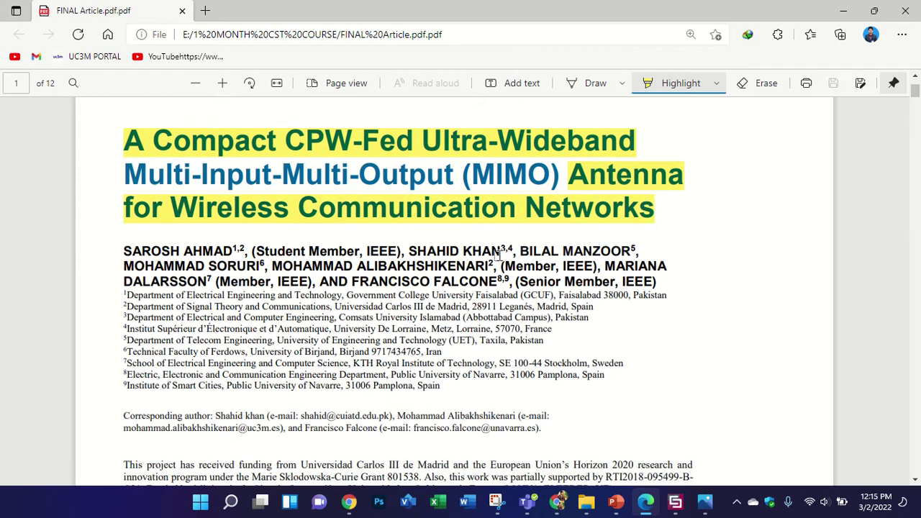
Go through the article from the title page to page 4 and examine the antenna design steps in Figure 1
{"action": "scroll", "coordinate": [508, 257], "scroll_direction": "down", "scroll_amount": 1}
{"action": "scroll", "coordinate": [480, 278], "scroll_direction": "down", "scroll_amount": 1, "text": "ctrl"}
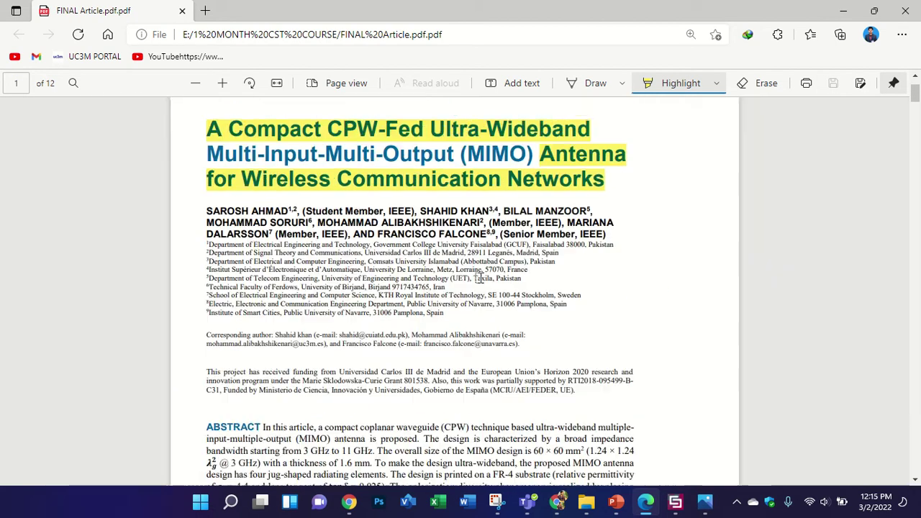
{"action": "scroll", "coordinate": [475, 266], "scroll_direction": "up", "scroll_amount": 1}
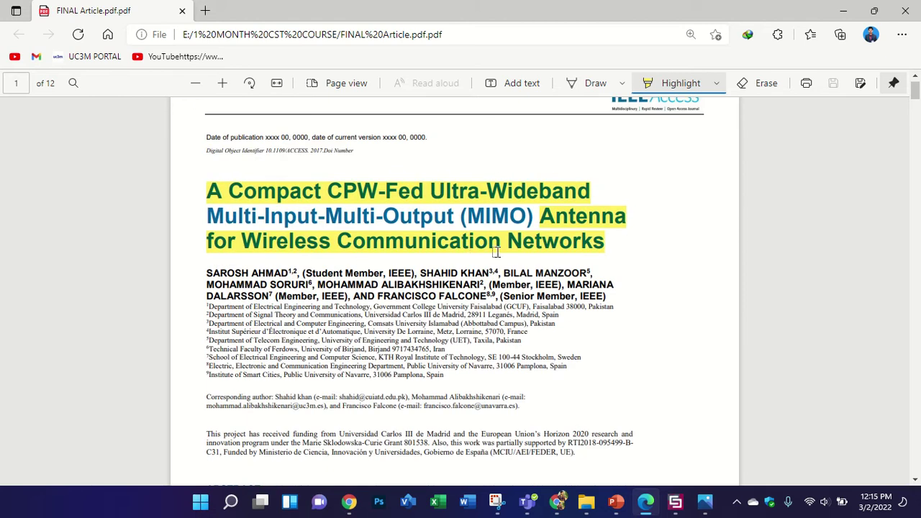
{"action": "scroll", "coordinate": [381, 266], "scroll_direction": "down", "scroll_amount": 1}
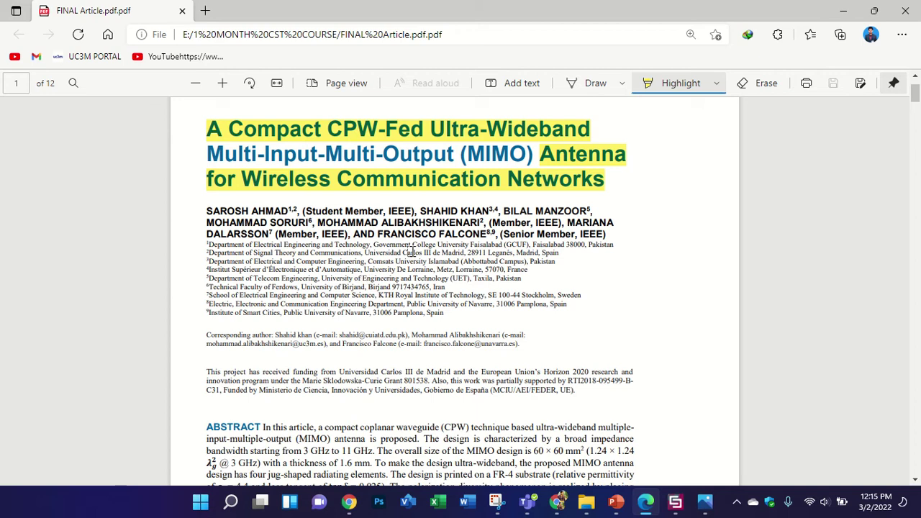
{"action": "scroll", "coordinate": [412, 251], "scroll_direction": "down", "scroll_amount": 8}
{"action": "scroll", "coordinate": [412, 251], "scroll_direction": "down", "scroll_amount": 10}
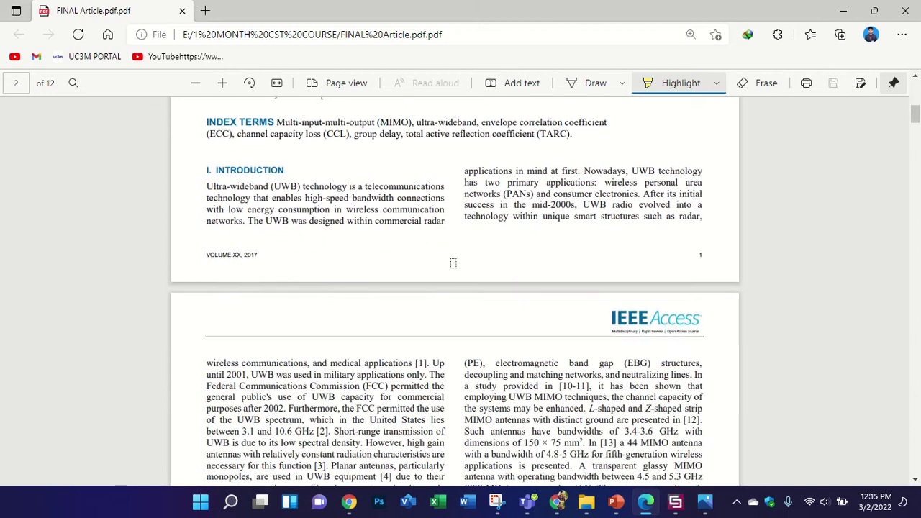
{"action": "scroll", "coordinate": [444, 265], "scroll_direction": "down", "scroll_amount": 10}
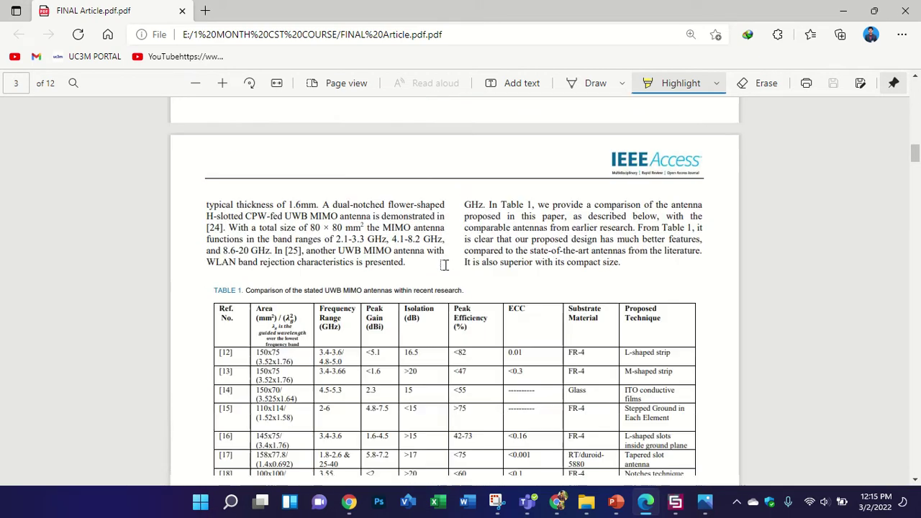
{"action": "scroll", "coordinate": [444, 257], "scroll_direction": "down", "scroll_amount": 10}
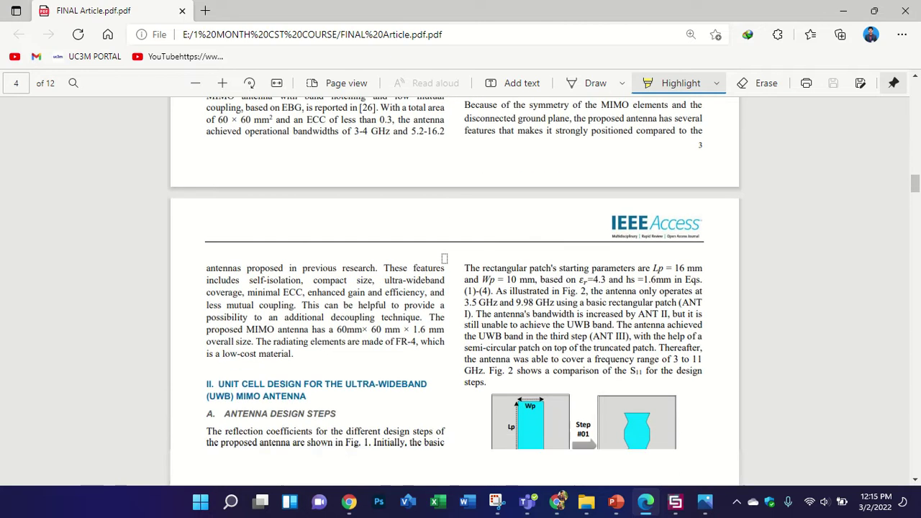
{"action": "scroll", "coordinate": [454, 259], "scroll_direction": "up", "scroll_amount": 1}
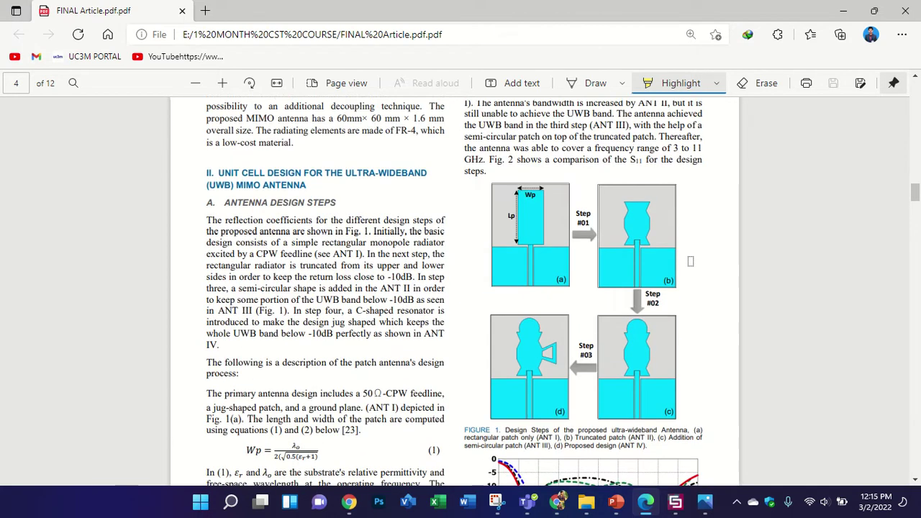
{"action": "scroll", "coordinate": [802, 350], "scroll_direction": "up", "scroll_amount": 3, "text": "ctrl"}
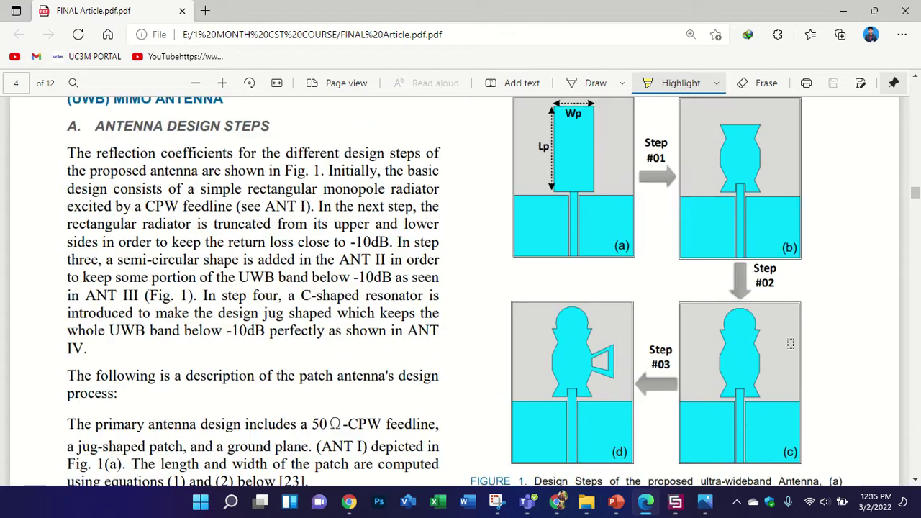
{"action": "scroll", "coordinate": [630, 429], "scroll_direction": "down", "scroll_amount": 1, "text": "ctrl"}
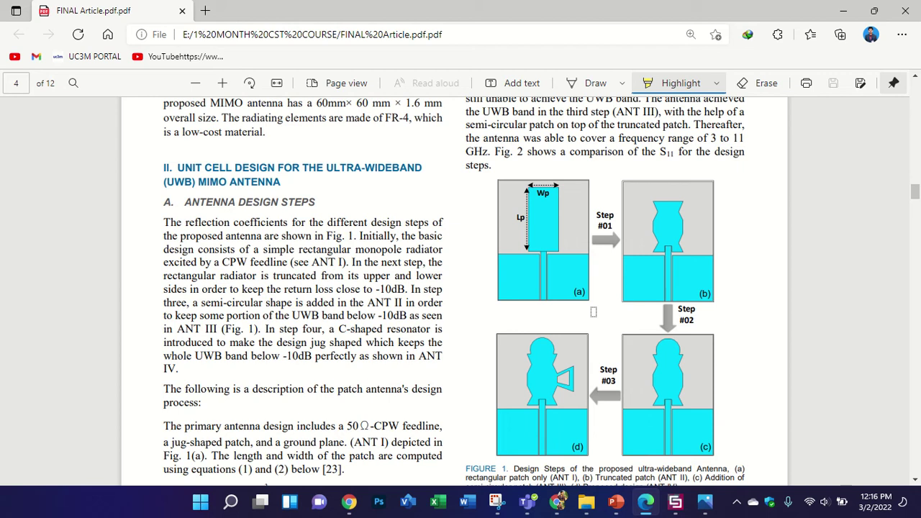
Handwrite 3.367 in blue ink above the article's title on page 1, with a thickened decimal point
{"action": "left_click_drag", "start_coordinate": [916, 193], "coordinate": [915, 86]}
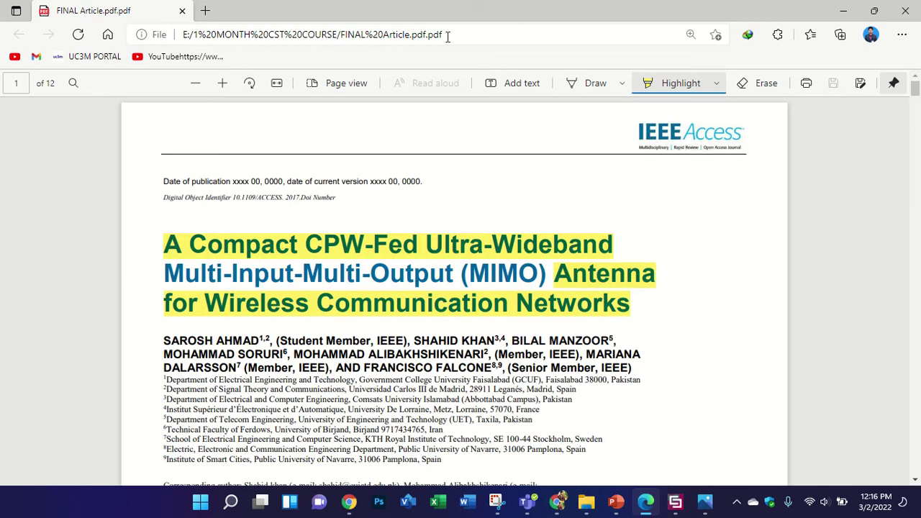
{"action": "left_click", "coordinate": [579, 83]}
{"action": "mouse_move", "coordinate": [565, 173]}
{"action": "left_mouse_down"}
{"action": "mouse_move", "coordinate": [576, 198]}
{"action": "mouse_move", "coordinate": [545, 214]}
{"action": "left_mouse_up"}
{"action": "left_click", "coordinate": [588, 203]}
{"action": "mouse_move", "coordinate": [604, 183]}
{"action": "left_mouse_down"}
{"action": "mouse_move", "coordinate": [619, 190]}
{"action": "mouse_move", "coordinate": [602, 208]}
{"action": "left_mouse_up"}
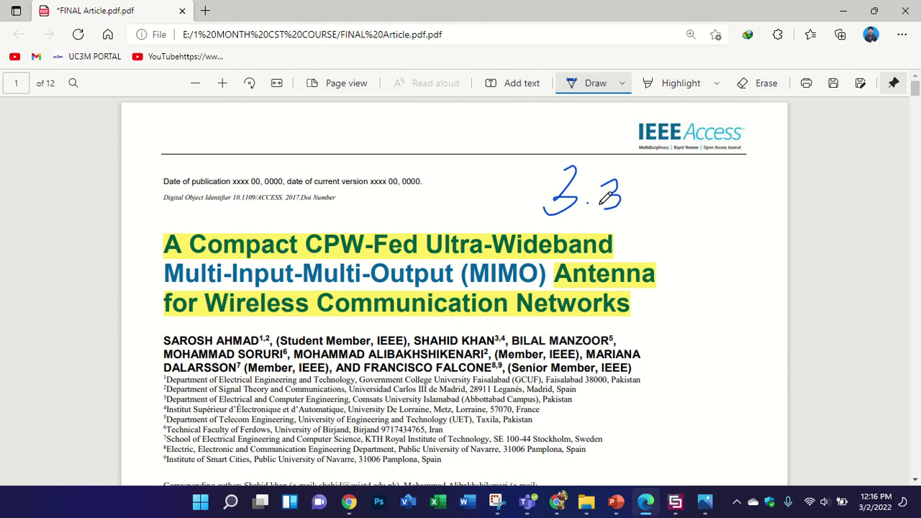
{"action": "mouse_move", "coordinate": [640, 177]}
{"action": "left_mouse_down"}
{"action": "mouse_move", "coordinate": [634, 195]}
{"action": "mouse_move", "coordinate": [657, 174]}
{"action": "mouse_move", "coordinate": [652, 206]}
{"action": "left_mouse_up"}
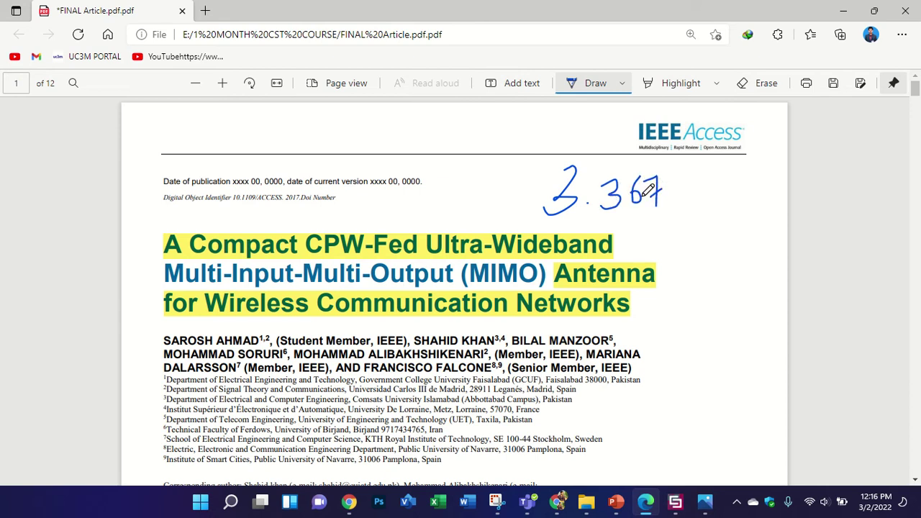
{"action": "left_click_drag", "start_coordinate": [587, 202], "coordinate": [590, 206]}
Review the abstract and title, the design steps in Figure 1, and the antenna schematic and parameters in Figure 3 and Table 2
{"action": "scroll", "coordinate": [587, 190], "scroll_direction": "down", "scroll_amount": 6}
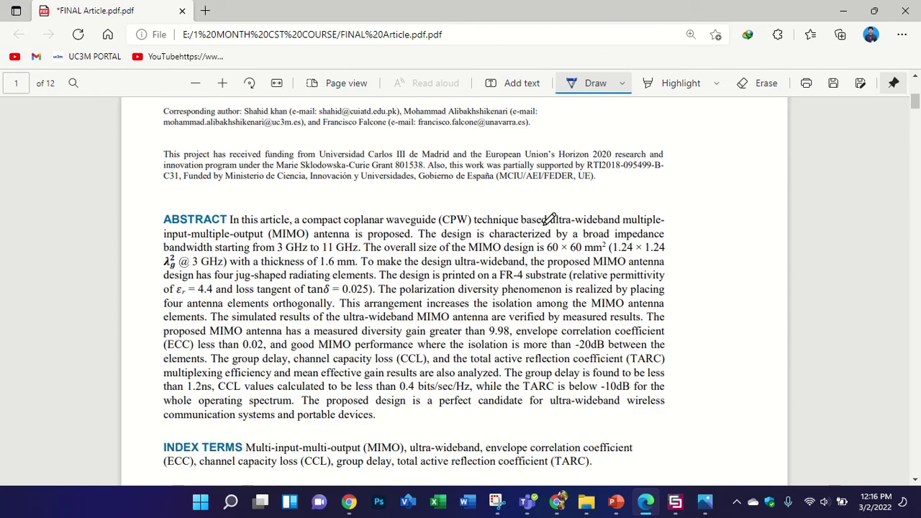
{"action": "scroll", "coordinate": [545, 222], "scroll_direction": "up", "scroll_amount": 5}
{"action": "scroll", "coordinate": [544, 222], "scroll_direction": "up", "scroll_amount": 1}
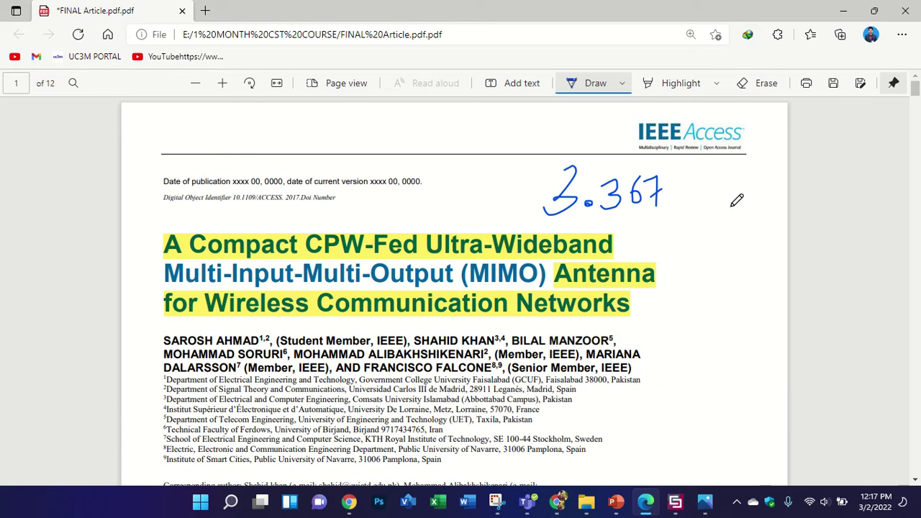
{"action": "scroll", "coordinate": [734, 199], "scroll_direction": "down", "scroll_amount": 3}
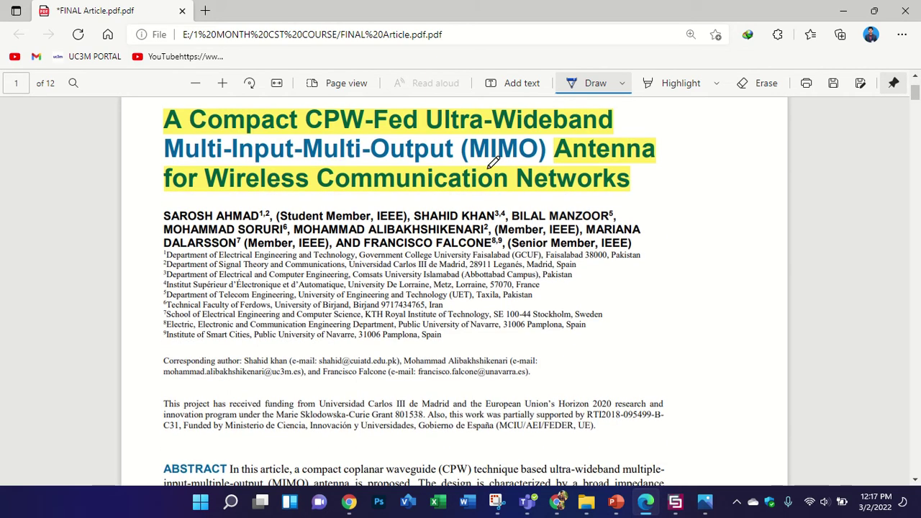
{"action": "scroll", "coordinate": [473, 174], "scroll_direction": "up", "scroll_amount": 2}
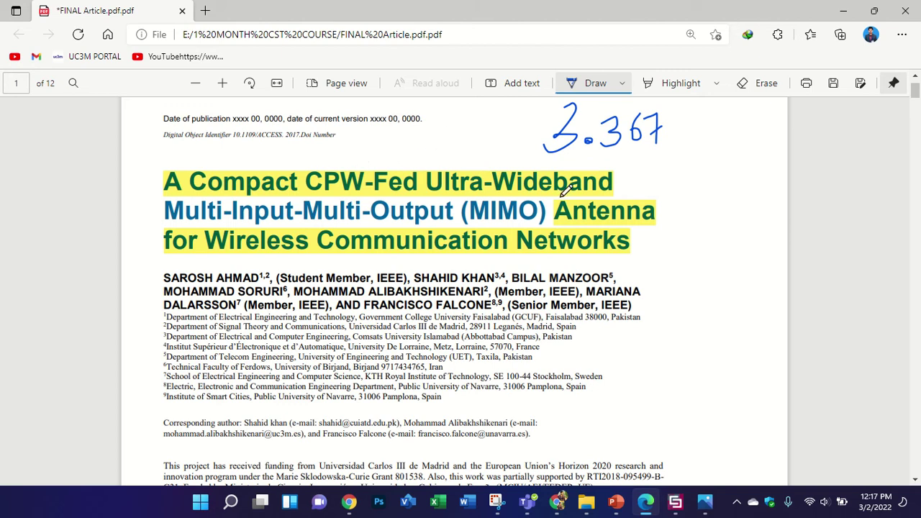
{"action": "scroll", "coordinate": [576, 206], "scroll_direction": "down", "scroll_amount": 15}
{"action": "scroll", "coordinate": [589, 226], "scroll_direction": "down", "scroll_amount": 15}
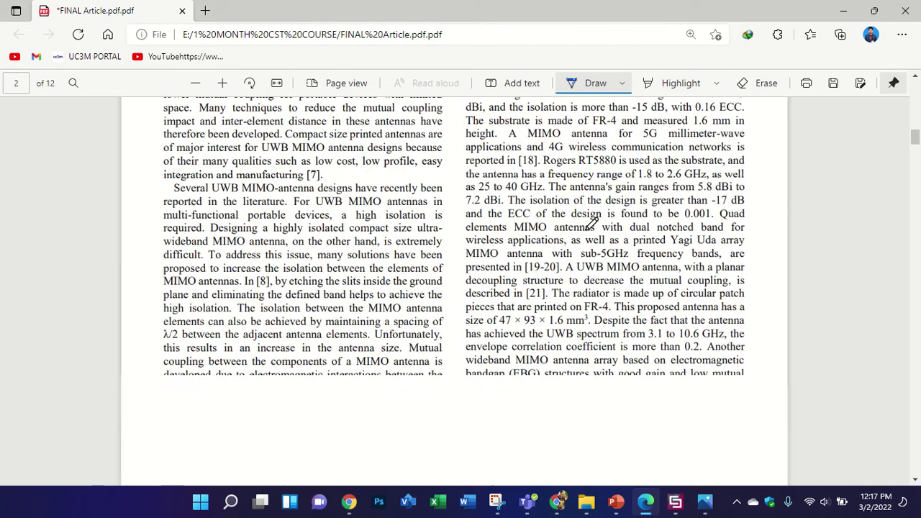
{"action": "scroll", "coordinate": [839, 244], "scroll_direction": "down", "scroll_amount": 15}
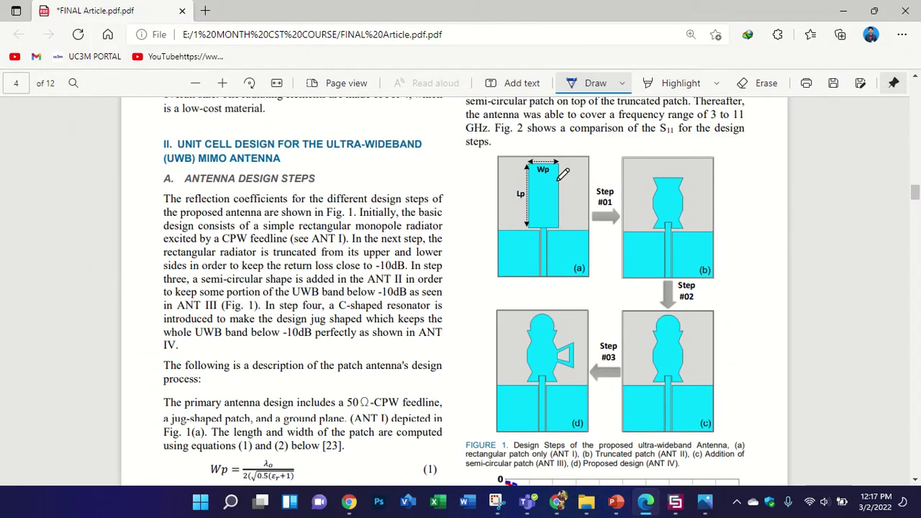
{"action": "scroll", "coordinate": [560, 178], "scroll_direction": "down", "scroll_amount": 15}
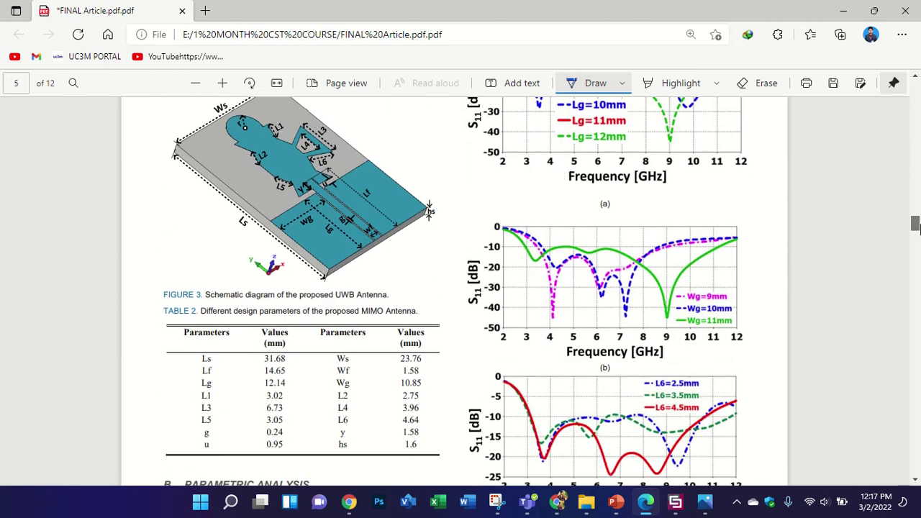
{"action": "left_click_drag", "start_coordinate": [916, 225], "coordinate": [916, 224]}
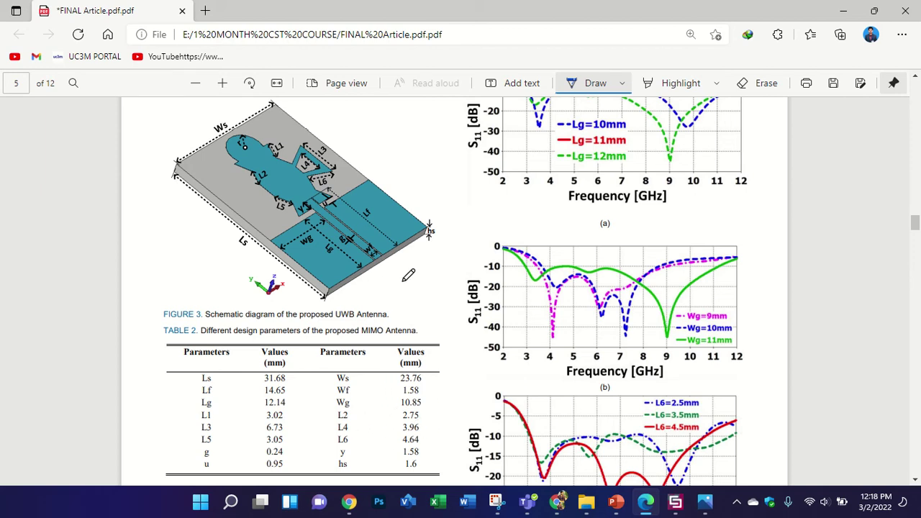
Review the design steps in Figure 1, the patch equations and the return loss plot in Figure 2, ending at Table 2
{"action": "scroll", "coordinate": [405, 280], "scroll_direction": "up", "scroll_amount": 10}
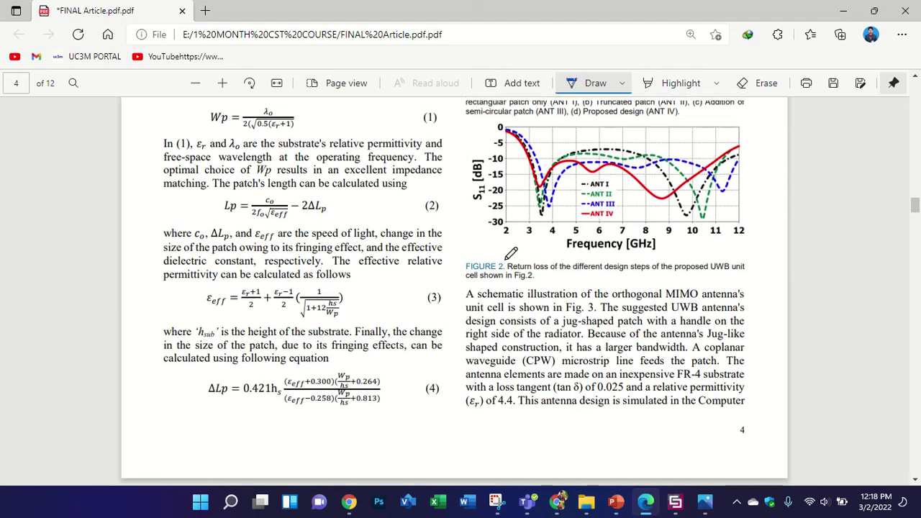
{"action": "scroll", "coordinate": [511, 253], "scroll_direction": "up", "scroll_amount": 5}
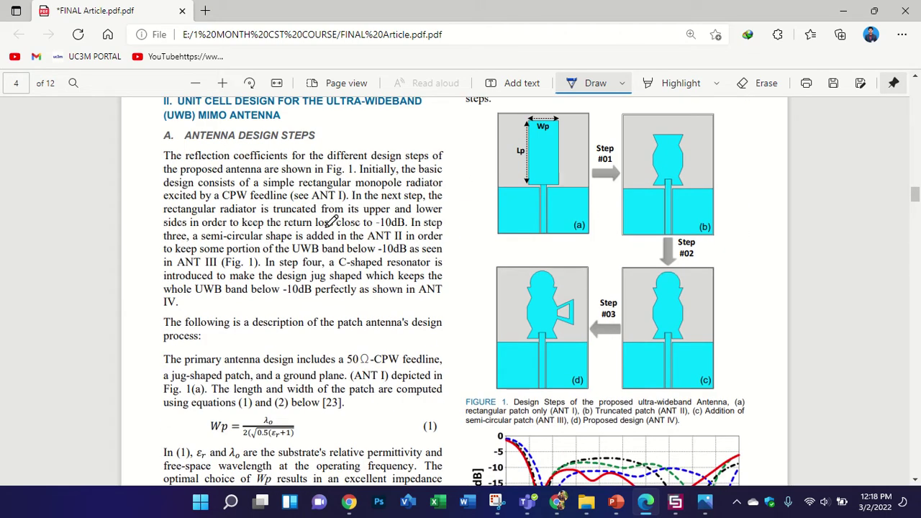
{"action": "scroll", "coordinate": [492, 211], "scroll_direction": "up", "scroll_amount": 2}
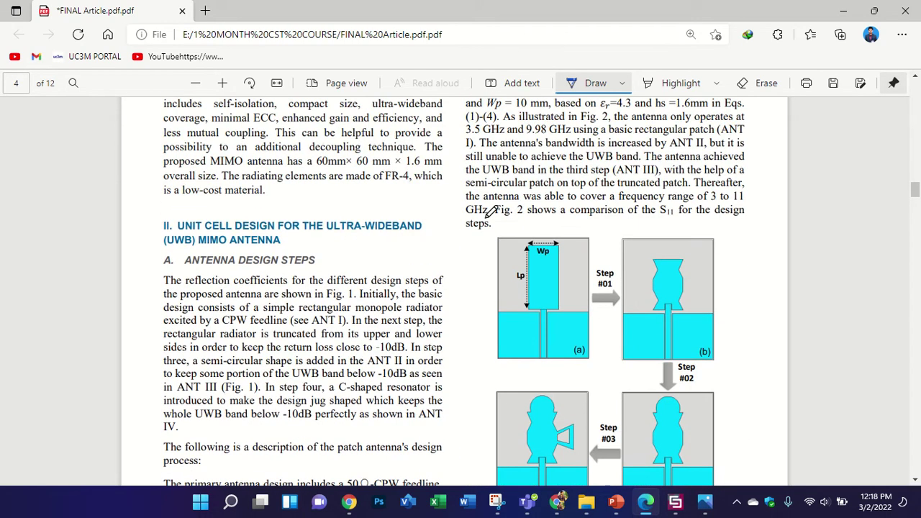
{"action": "scroll", "coordinate": [492, 211], "scroll_direction": "up", "scroll_amount": 1}
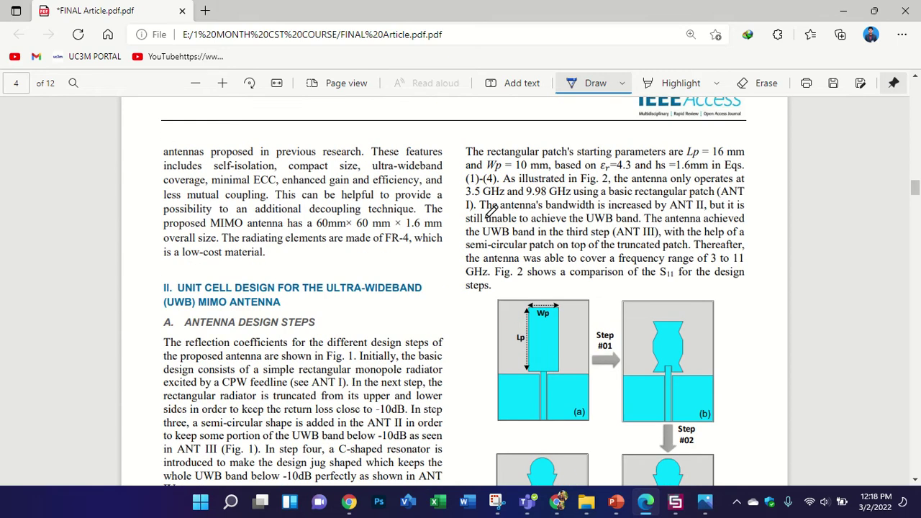
{"action": "scroll", "coordinate": [492, 209], "scroll_direction": "down", "scroll_amount": 7}
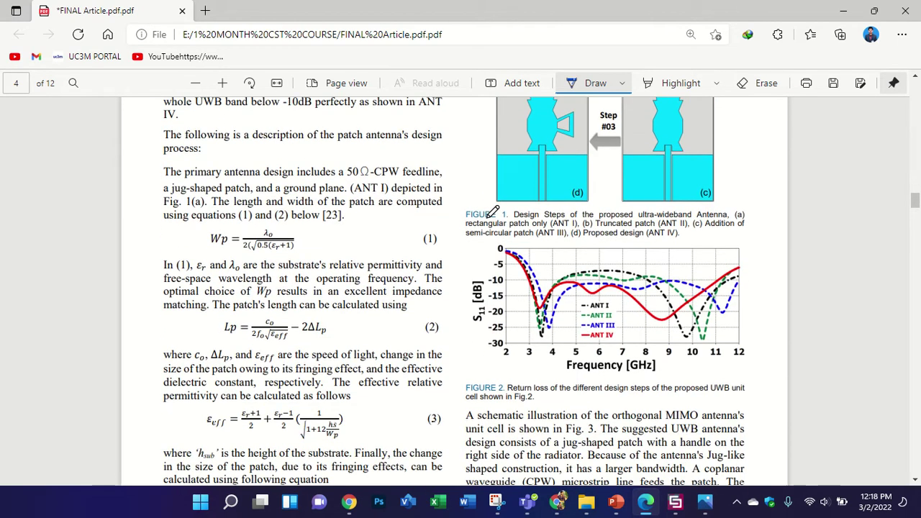
{"action": "scroll", "coordinate": [491, 210], "scroll_direction": "down", "scroll_amount": 1}
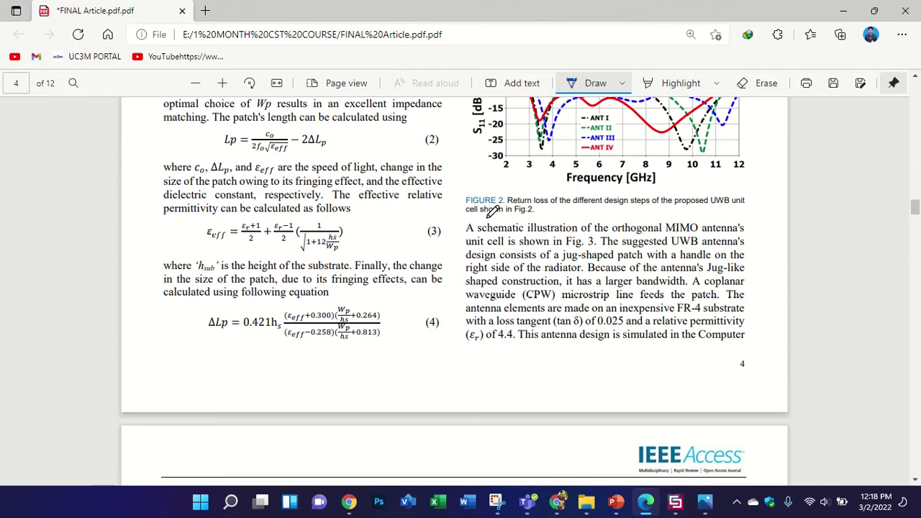
{"action": "scroll", "coordinate": [492, 210], "scroll_direction": "down", "scroll_amount": 10}
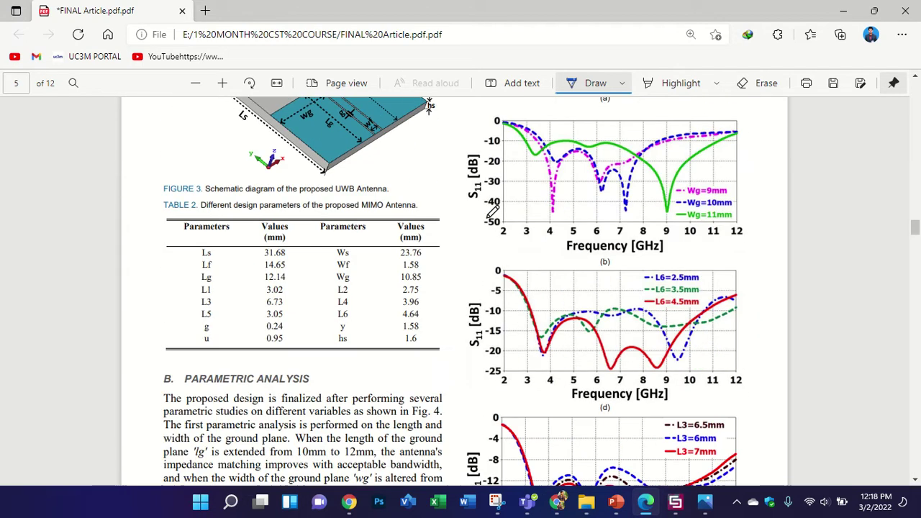
Mark the Ls row of Table 2 with a blue arrow and circle 2 and 12 on the Wg plot's frequency axis
{"action": "mouse_move", "coordinate": [173, 254]}
{"action": "left_mouse_down"}
{"action": "mouse_move", "coordinate": [189, 250]}
{"action": "mouse_move", "coordinate": [182, 260]}
{"action": "left_mouse_up"}
{"action": "mouse_move", "coordinate": [497, 225]}
{"action": "left_mouse_down"}
{"action": "mouse_move", "coordinate": [513, 231]}
{"action": "mouse_move", "coordinate": [503, 222]}
{"action": "left_mouse_up"}
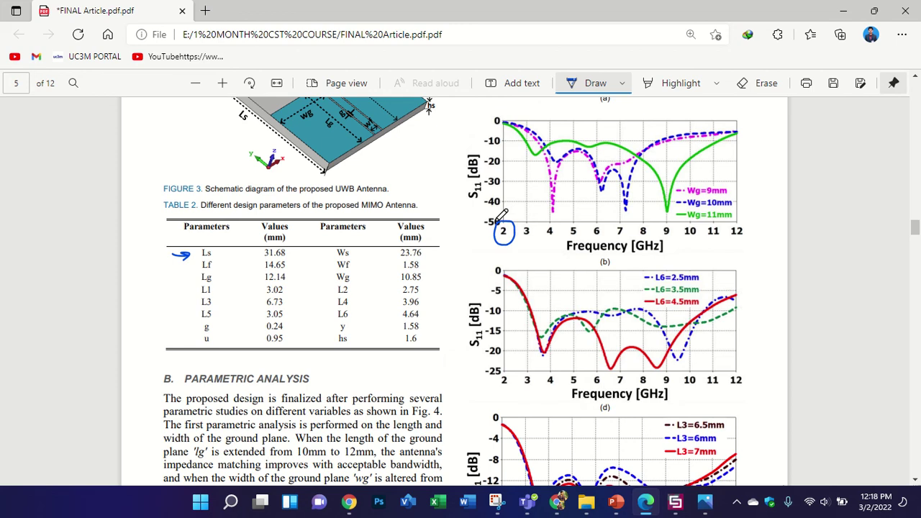
{"action": "mouse_move", "coordinate": [733, 226]}
{"action": "left_mouse_down"}
{"action": "mouse_move", "coordinate": [754, 225]}
{"action": "mouse_move", "coordinate": [743, 219]}
{"action": "left_mouse_up"}
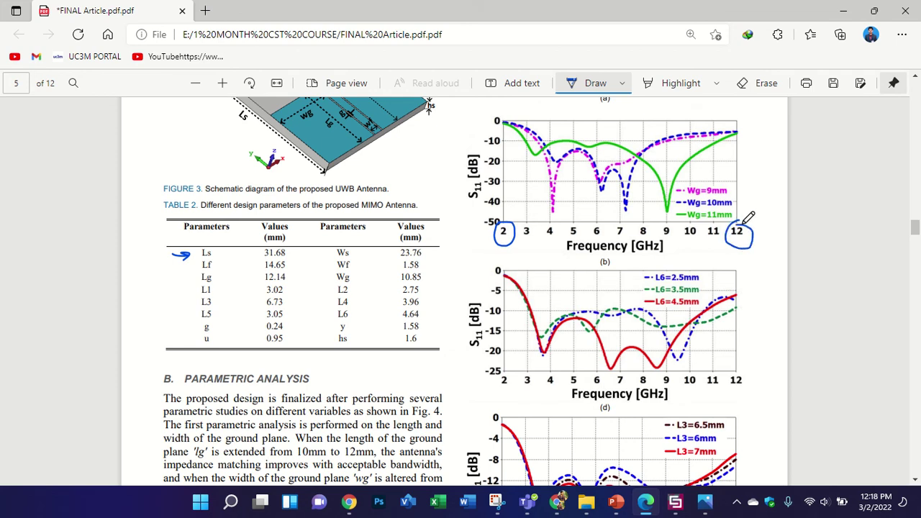
Switch to CST Studio Suite and start creating a new project template
{"action": "left_click", "coordinate": [675, 501]}
{"action": "left_click", "coordinate": [140, 97]}
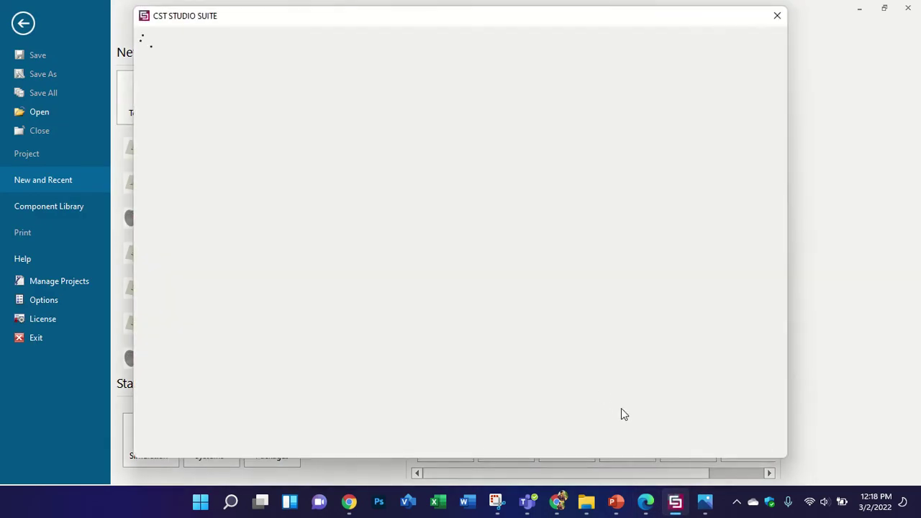
Switch to PowerPoint and handwrite "3.1 — 10.6 GHz" in red ink across the upper part of slide 3
{"action": "left_click", "coordinate": [616, 502]}
{"action": "left_click", "coordinate": [116, 300]}
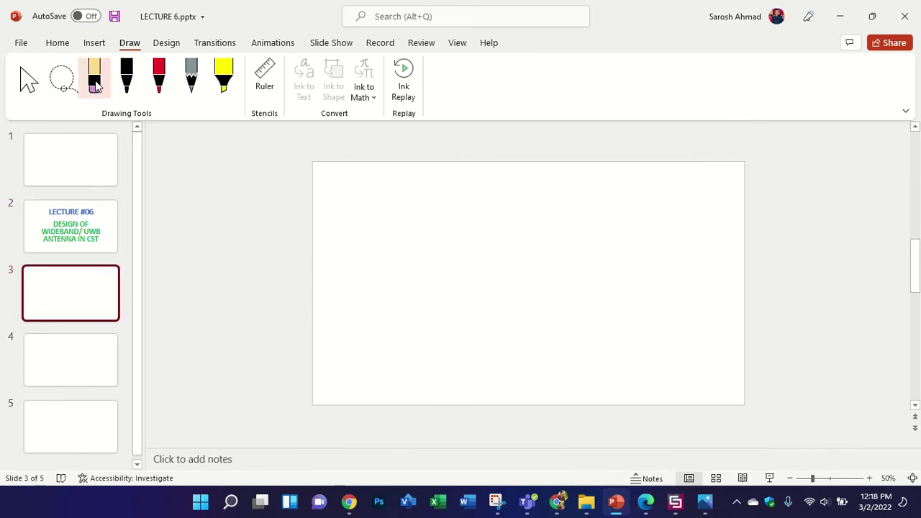
{"action": "left_click", "coordinate": [158, 76]}
{"action": "mouse_move", "coordinate": [390, 203]}
{"action": "left_mouse_down"}
{"action": "mouse_move", "coordinate": [402, 202]}
{"action": "mouse_move", "coordinate": [411, 222]}
{"action": "mouse_move", "coordinate": [389, 225]}
{"action": "left_mouse_up"}
{"action": "left_click", "coordinate": [421, 218]}
{"action": "mouse_move", "coordinate": [435, 196]}
{"action": "left_mouse_down"}
{"action": "mouse_move", "coordinate": [444, 224]}
{"action": "mouse_move", "coordinate": [507, 206]}
{"action": "left_mouse_up"}
{"action": "mouse_move", "coordinate": [519, 189]}
{"action": "left_mouse_down"}
{"action": "mouse_move", "coordinate": [522, 220]}
{"action": "mouse_move", "coordinate": [548, 198]}
{"action": "mouse_move", "coordinate": [552, 208]}
{"action": "mouse_move", "coordinate": [596, 220]}
{"action": "mouse_move", "coordinate": [579, 209]}
{"action": "left_mouse_up"}
{"action": "mouse_move", "coordinate": [616, 185]}
{"action": "left_mouse_down"}
{"action": "mouse_move", "coordinate": [618, 214]}
{"action": "mouse_move", "coordinate": [642, 223]}
{"action": "left_mouse_up"}
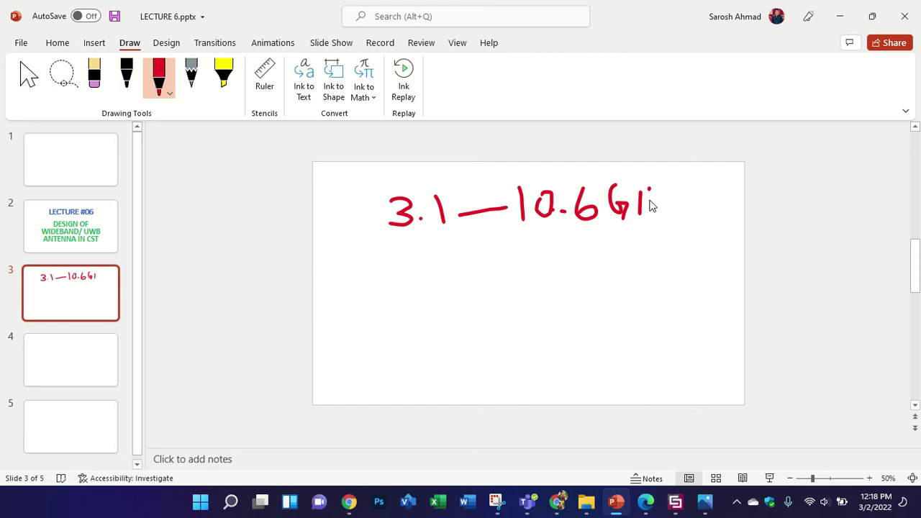
{"action": "mouse_move", "coordinate": [652, 187]}
{"action": "left_mouse_down"}
{"action": "mouse_move", "coordinate": [651, 226]}
{"action": "mouse_move", "coordinate": [653, 206]}
{"action": "mouse_move", "coordinate": [670, 221]}
{"action": "left_mouse_up"}
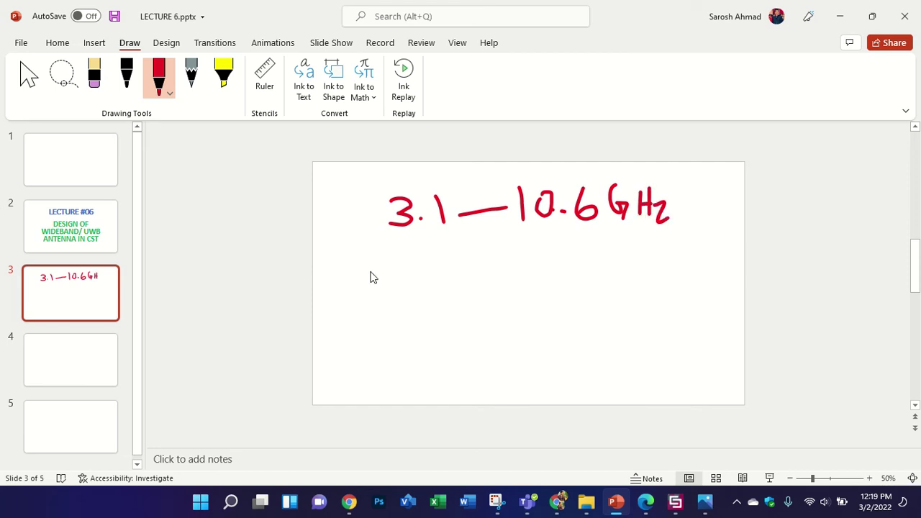
Handwrite "3 - 11 GHz" in red below the first frequency range on slide 3
{"action": "mouse_move", "coordinate": [389, 263]}
{"action": "left_mouse_down"}
{"action": "mouse_move", "coordinate": [422, 276]}
{"action": "mouse_move", "coordinate": [407, 289]}
{"action": "left_mouse_up"}
{"action": "left_click_drag", "start_coordinate": [458, 273], "coordinate": [514, 296]}
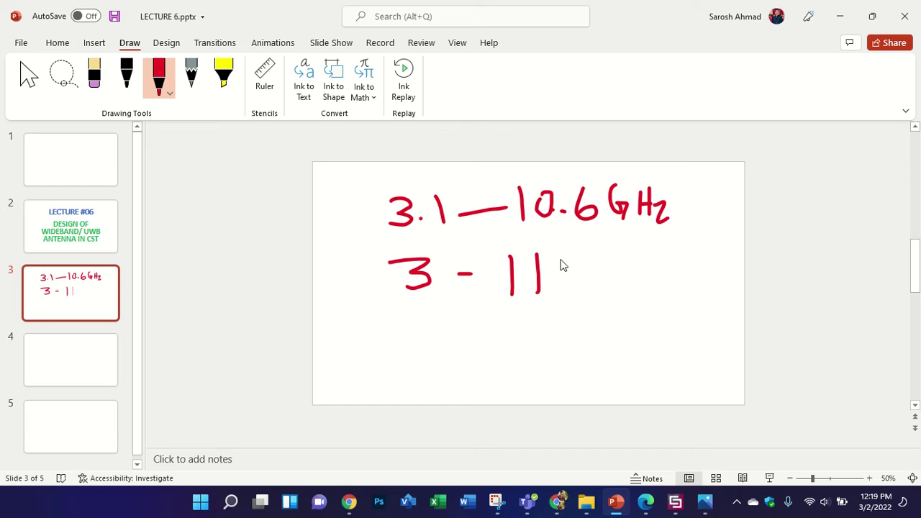
{"action": "left_click_drag", "start_coordinate": [569, 252], "coordinate": [565, 285]}
{"action": "mouse_move", "coordinate": [591, 256]}
{"action": "left_mouse_down"}
{"action": "mouse_move", "coordinate": [588, 286]}
{"action": "mouse_move", "coordinate": [613, 286]}
{"action": "mouse_move", "coordinate": [617, 272]}
{"action": "mouse_move", "coordinate": [631, 286]}
{"action": "mouse_move", "coordinate": [648, 281]}
{"action": "left_mouse_up"}
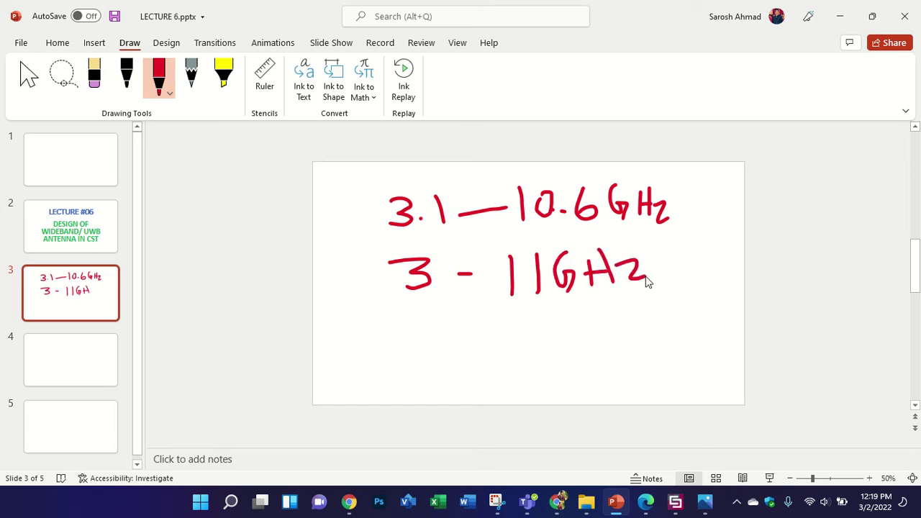
Switch to CST Studio Suite and choose the Antennas area, Planar workflow and Time Domain solver, accepting the default units
{"action": "left_click", "coordinate": [675, 502]}
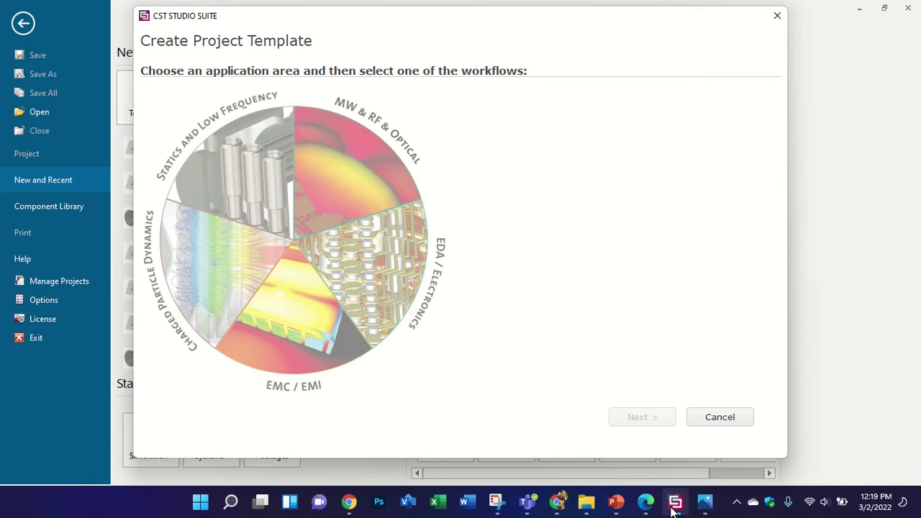
{"action": "left_click", "coordinate": [609, 123]}
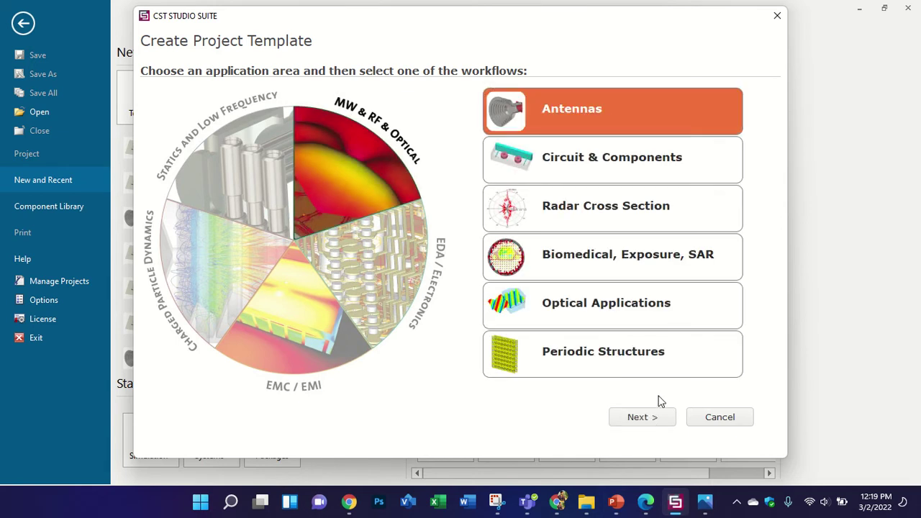
{"action": "left_click", "coordinate": [643, 418]}
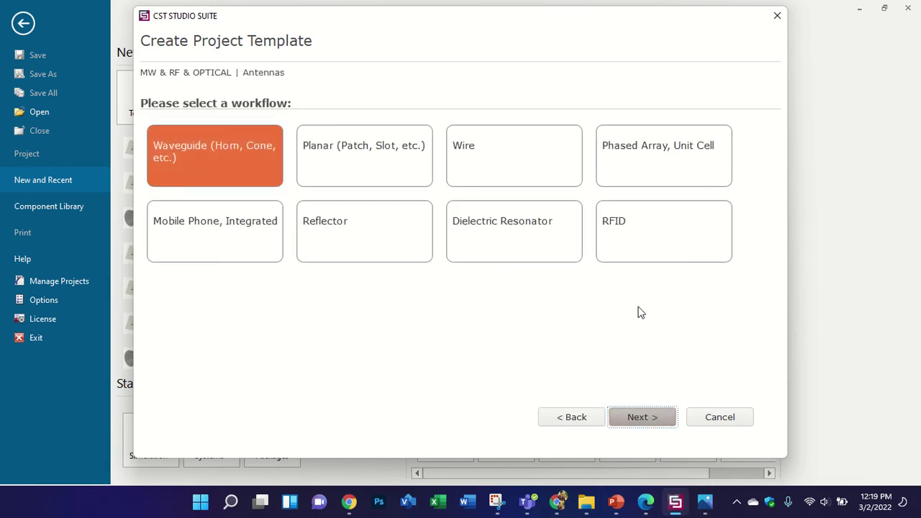
{"action": "left_click", "coordinate": [382, 165]}
{"action": "left_click", "coordinate": [651, 418]}
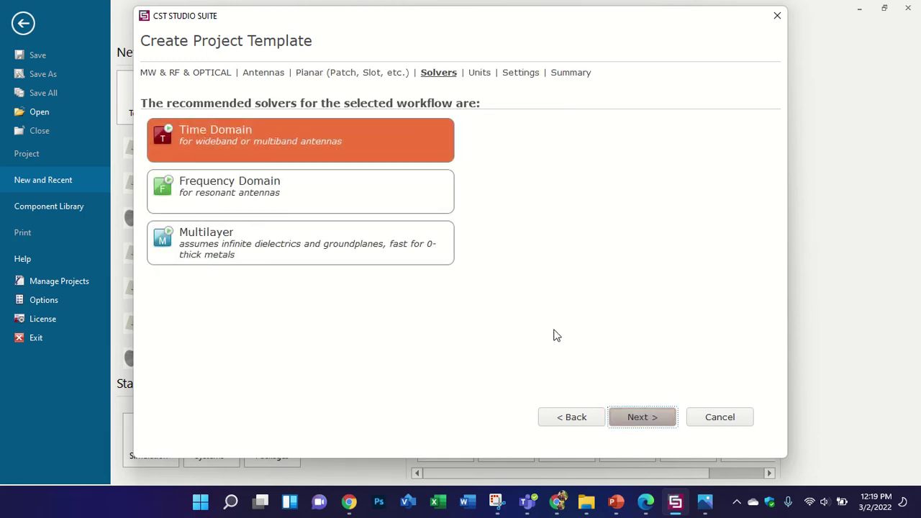
{"action": "left_click", "coordinate": [668, 425]}
{"action": "left_click", "coordinate": [658, 425]}
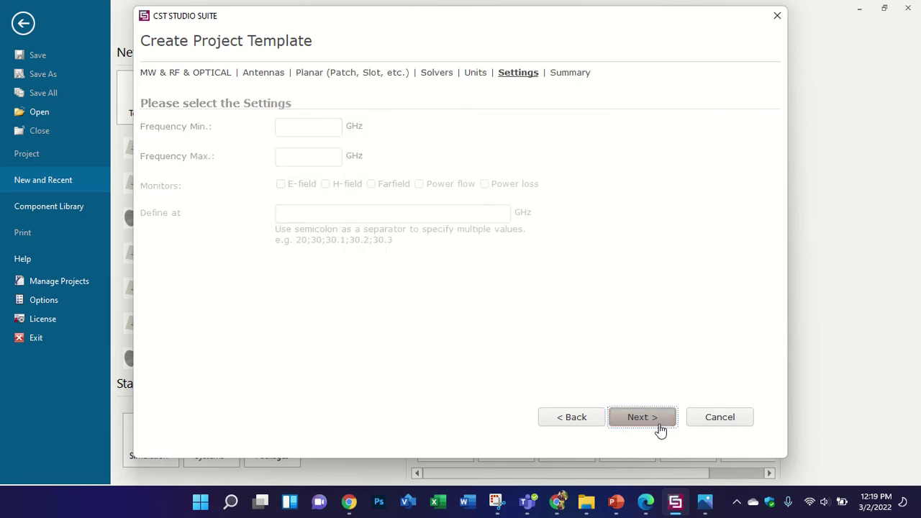
Set the template's frequency range from 2 to 12 GHz
{"action": "left_click", "coordinate": [327, 129]}
{"action": "type", "text": "2"}
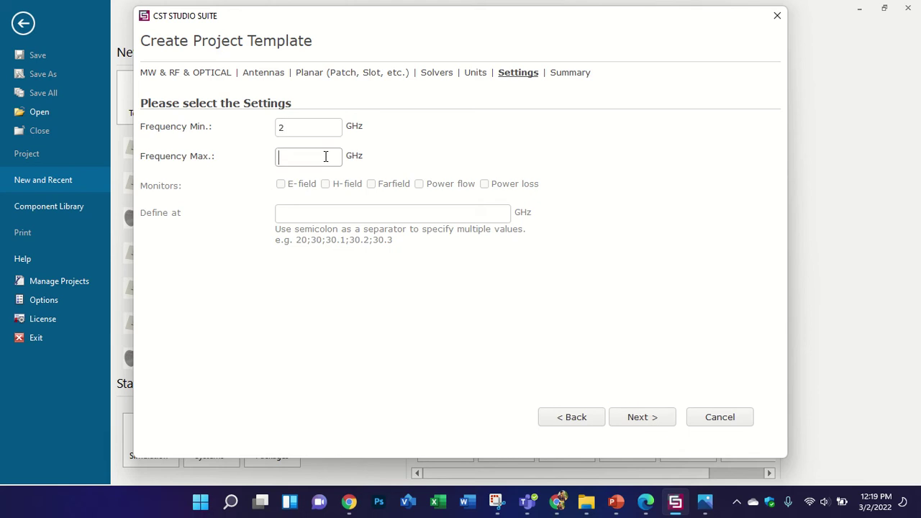
{"action": "type", "text": "12"}
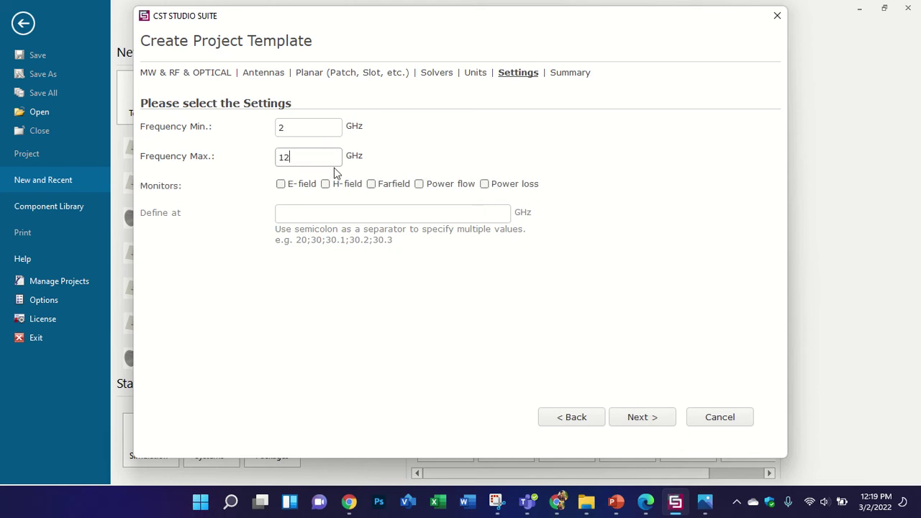
Enable E-field, H-field and Farfield monitors at 2;3;4;5;6;7;8;9;10;11;12 GHz and finish creating the project
{"action": "left_click", "coordinate": [283, 185]}
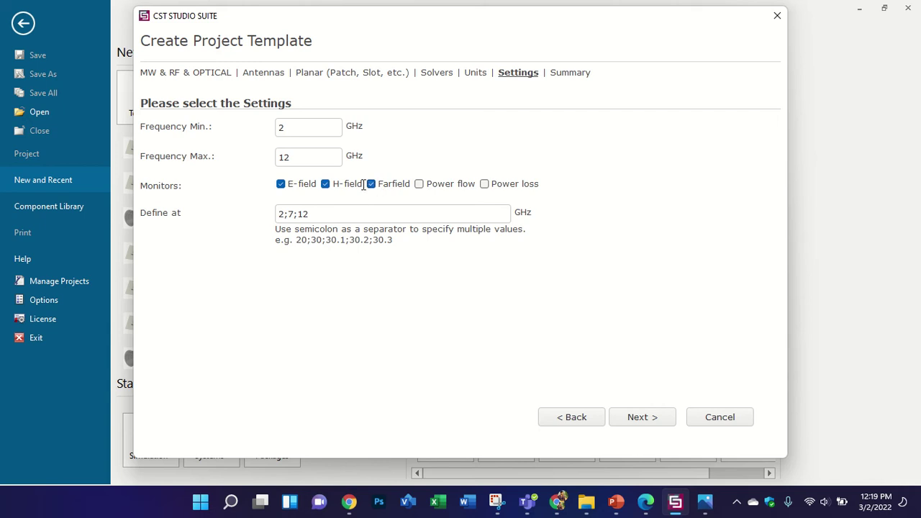
{"action": "left_click", "coordinate": [287, 211]}
{"action": "type", "text": "3;4;5;6;7;8;9;10;11;"}
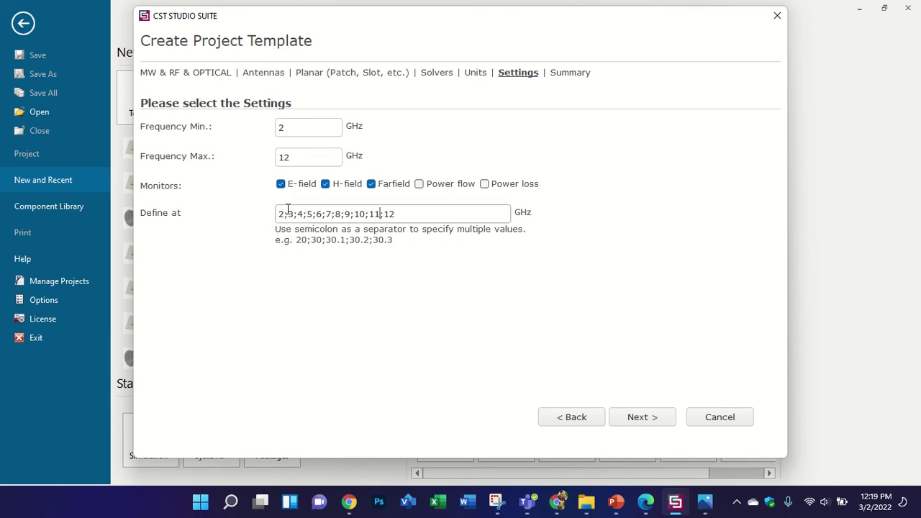
{"action": "left_click_drag", "start_coordinate": [279, 214], "coordinate": [422, 211]}
{"action": "left_click", "coordinate": [394, 267]}
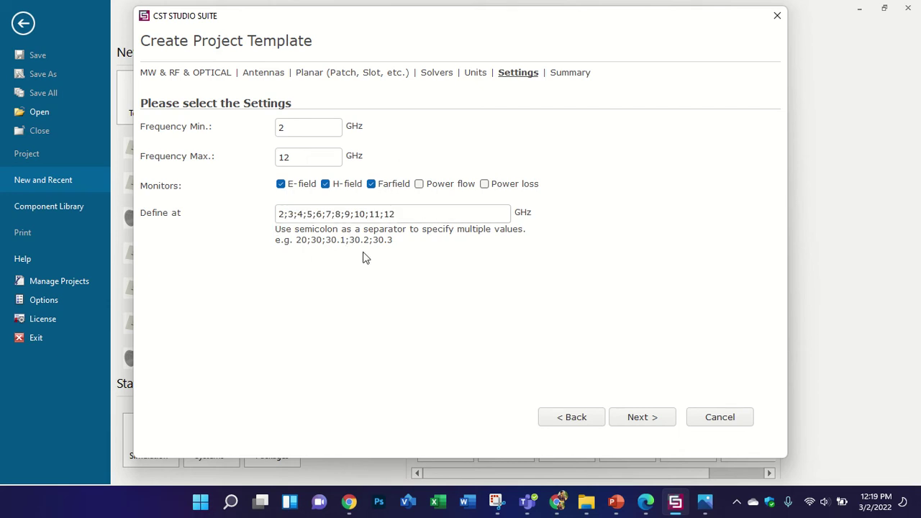
{"action": "left_click", "coordinate": [656, 422]}
{"action": "left_click", "coordinate": [657, 423]}
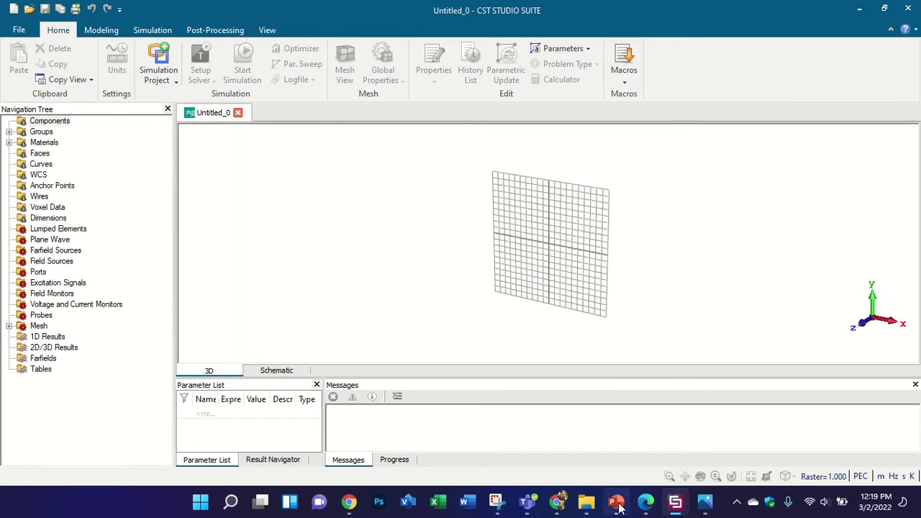
Switch to PowerPoint and sketch red plot axes on slide 3, marking -10 on the vertical axis and 2.45 on the horizontal
{"action": "left_click", "coordinate": [617, 503]}
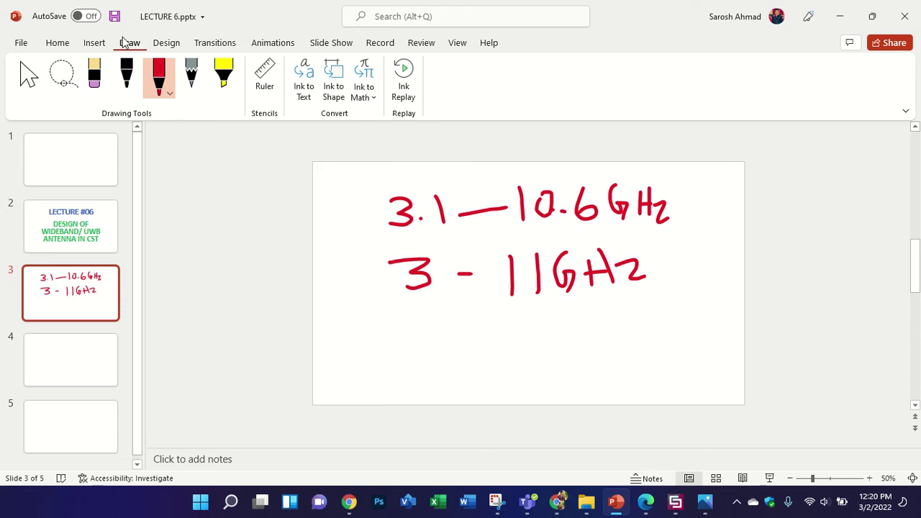
{"action": "left_click", "coordinate": [94, 43]}
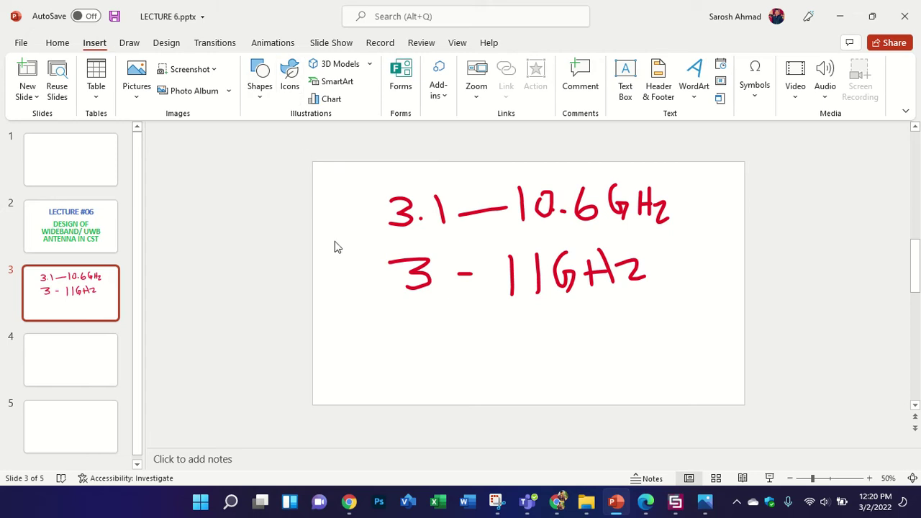
{"action": "left_click", "coordinate": [130, 42]}
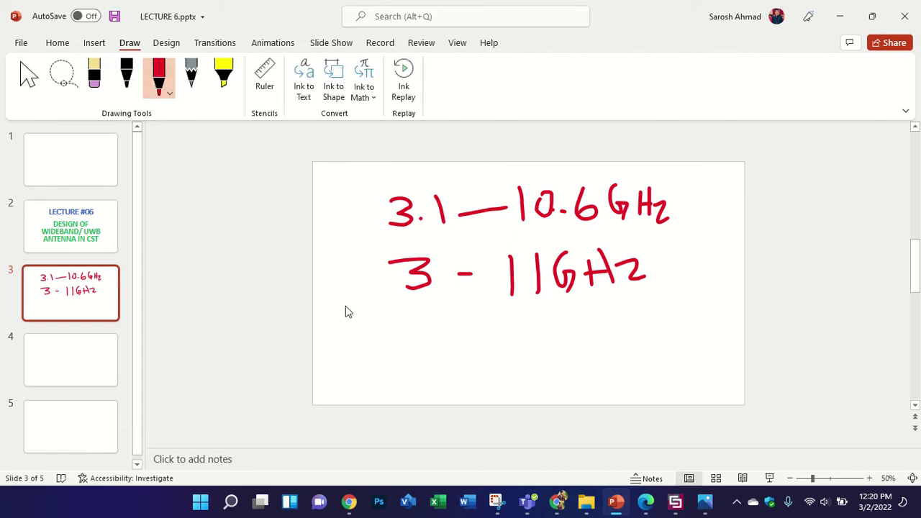
{"action": "mouse_move", "coordinate": [370, 320]}
{"action": "left_mouse_down"}
{"action": "mouse_move", "coordinate": [378, 380]}
{"action": "mouse_move", "coordinate": [547, 378]}
{"action": "left_mouse_up"}
{"action": "left_click_drag", "start_coordinate": [363, 337], "coordinate": [395, 337]}
{"action": "mouse_move", "coordinate": [317, 335]}
{"action": "left_mouse_down"}
{"action": "mouse_move", "coordinate": [336, 334]}
{"action": "mouse_move", "coordinate": [331, 344]}
{"action": "mouse_move", "coordinate": [350, 335]}
{"action": "left_mouse_up"}
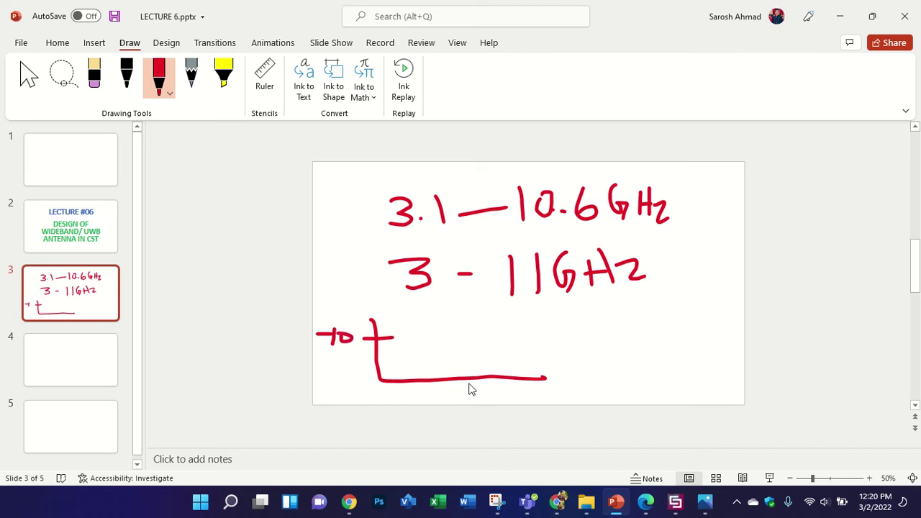
{"action": "mouse_move", "coordinate": [465, 395]}
{"action": "left_mouse_down"}
{"action": "mouse_move", "coordinate": [454, 403]}
{"action": "mouse_move", "coordinate": [472, 395]}
{"action": "mouse_move", "coordinate": [491, 410]}
{"action": "mouse_move", "coordinate": [514, 408]}
{"action": "mouse_move", "coordinate": [505, 405]}
{"action": "mouse_move", "coordinate": [518, 386]}
{"action": "left_mouse_up"}
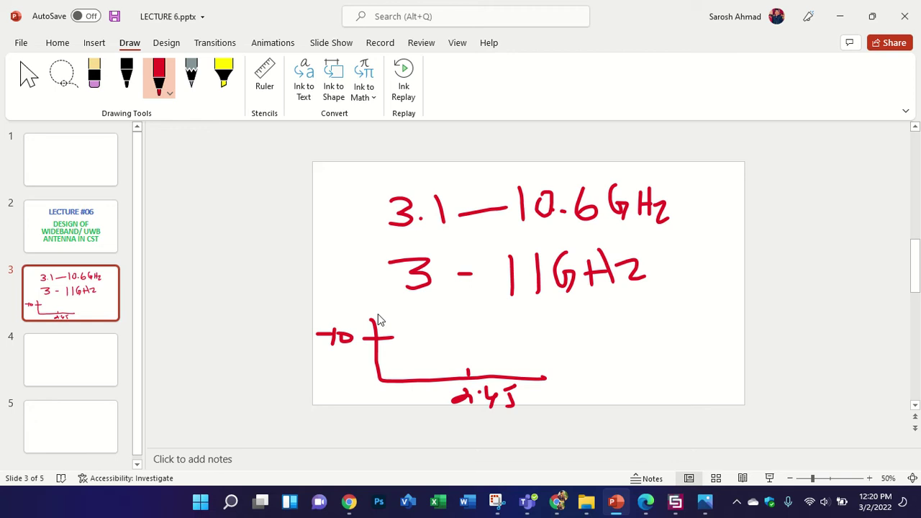
Draw a curve dipping at 2.45 with a double-headed arrow across its width, and label the horizontal axis ends 1 and 5
{"action": "mouse_move", "coordinate": [385, 336]}
{"action": "left_mouse_down"}
{"action": "mouse_move", "coordinate": [466, 369]}
{"action": "mouse_move", "coordinate": [474, 358]}
{"action": "mouse_move", "coordinate": [574, 329]}
{"action": "mouse_move", "coordinate": [571, 302]}
{"action": "left_mouse_up"}
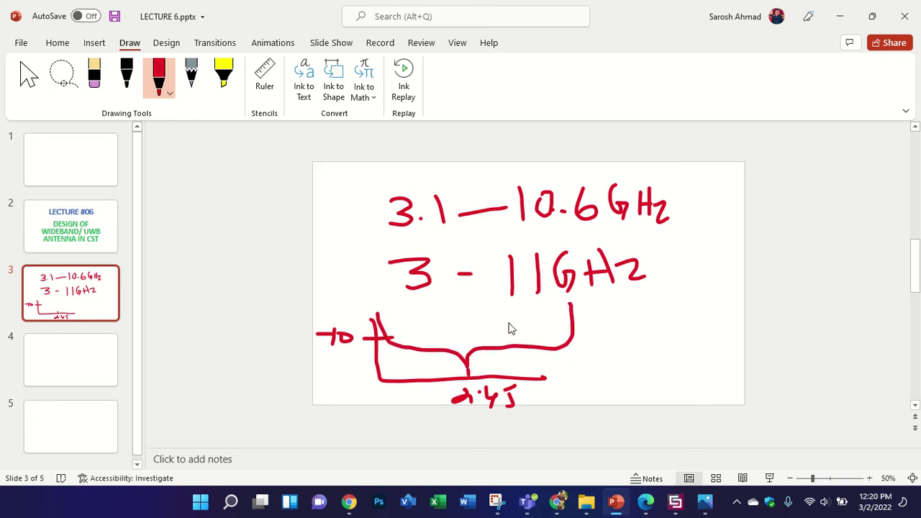
{"action": "mouse_move", "coordinate": [400, 328]}
{"action": "left_mouse_down"}
{"action": "mouse_move", "coordinate": [389, 342]}
{"action": "mouse_move", "coordinate": [411, 347]}
{"action": "mouse_move", "coordinate": [570, 333]}
{"action": "mouse_move", "coordinate": [555, 325]}
{"action": "mouse_move", "coordinate": [569, 337]}
{"action": "mouse_move", "coordinate": [544, 343]}
{"action": "left_mouse_up"}
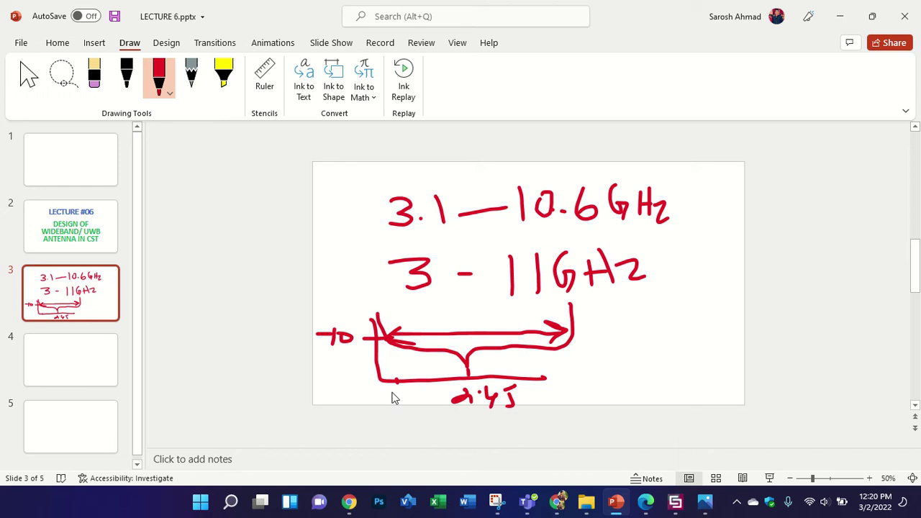
{"action": "left_click_drag", "start_coordinate": [392, 391], "coordinate": [391, 396]}
{"action": "mouse_move", "coordinate": [537, 377]}
{"action": "left_mouse_down"}
{"action": "mouse_move", "coordinate": [571, 374]}
{"action": "mouse_move", "coordinate": [558, 383]}
{"action": "mouse_move", "coordinate": [562, 405]}
{"action": "mouse_move", "coordinate": [574, 390]}
{"action": "left_mouse_up"}
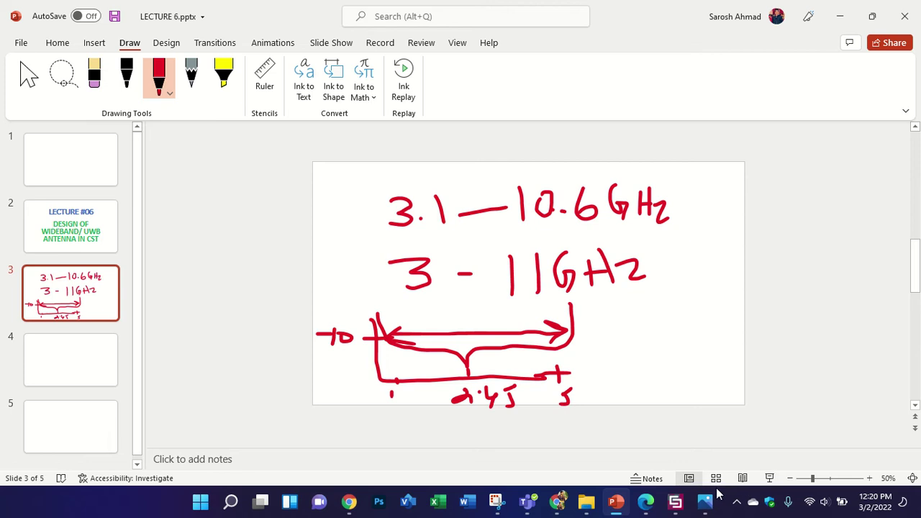
Switch to CST Studio Suite and show the new project's workspace from the front, facing the xy plane
{"action": "left_click", "coordinate": [677, 504]}
{"action": "key", "text": "f"}
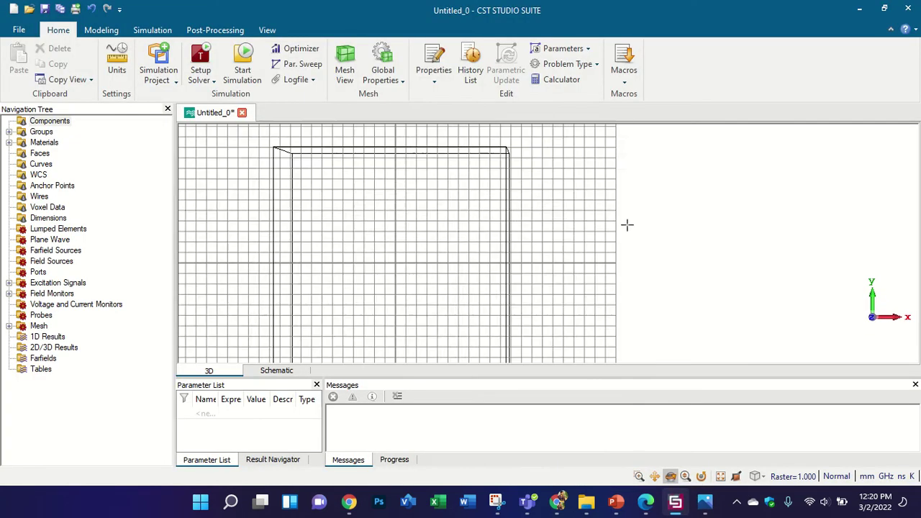
Start a new brick with its dimensions defined numerically instead of by picking points
{"action": "left_click", "coordinate": [100, 31]}
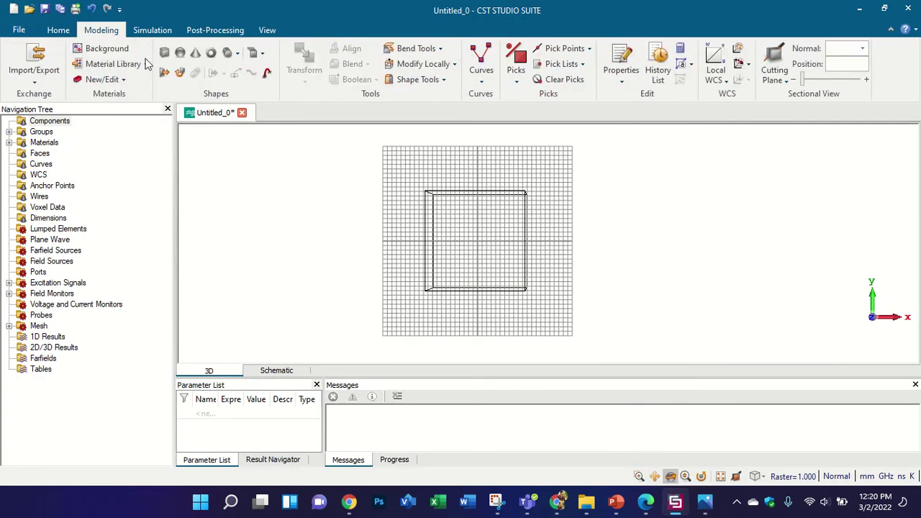
{"action": "left_click", "coordinate": [163, 55]}
{"action": "key", "text": "Escape"}
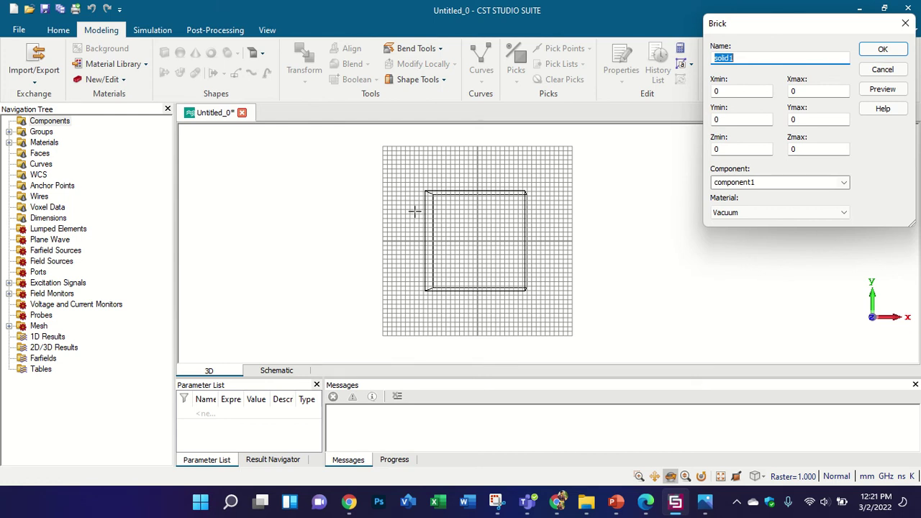
Switch to the Google Meet call in Chrome, pin the first participant's tile and stop presenting the screen
{"action": "left_click", "coordinate": [563, 507]}
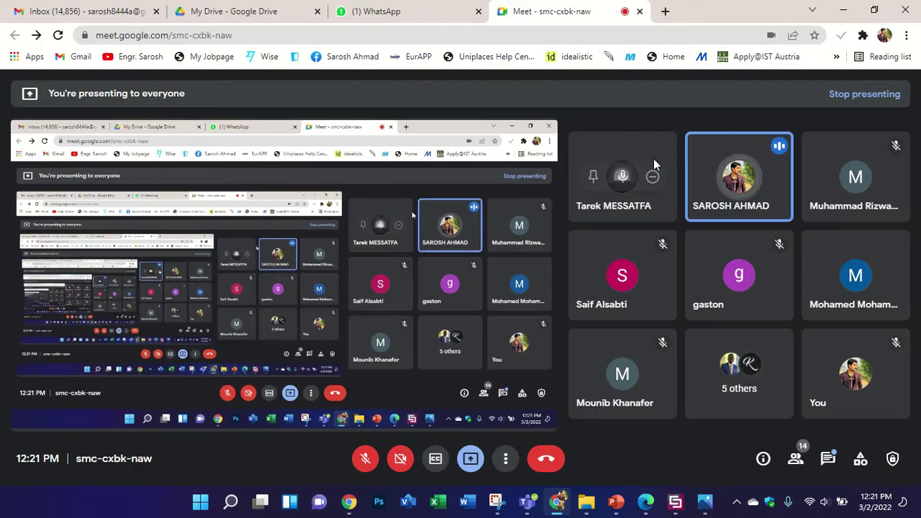
{"action": "left_click", "coordinate": [593, 177]}
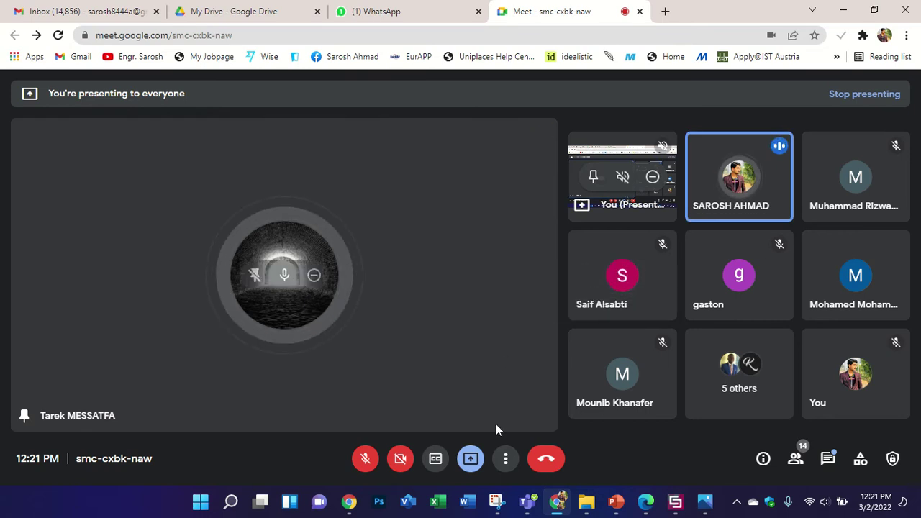
{"action": "left_click", "coordinate": [460, 466]}
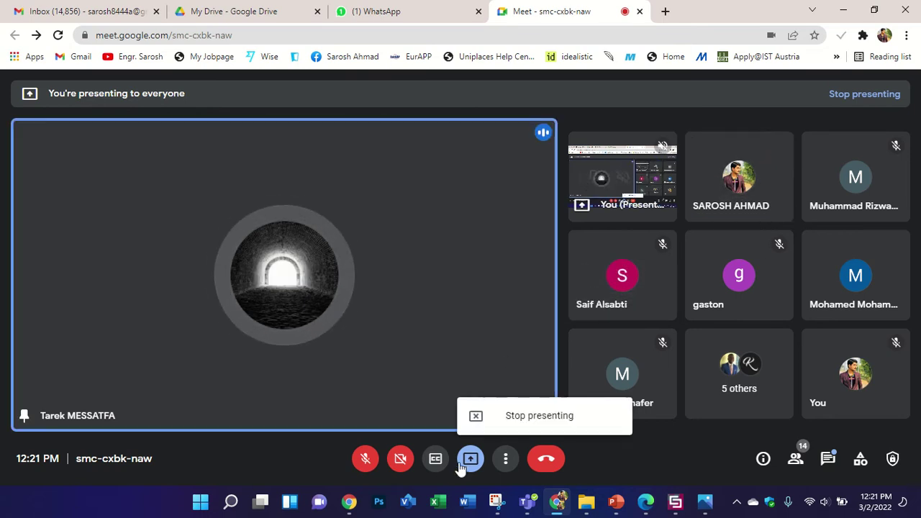
{"action": "left_click", "coordinate": [491, 421]}
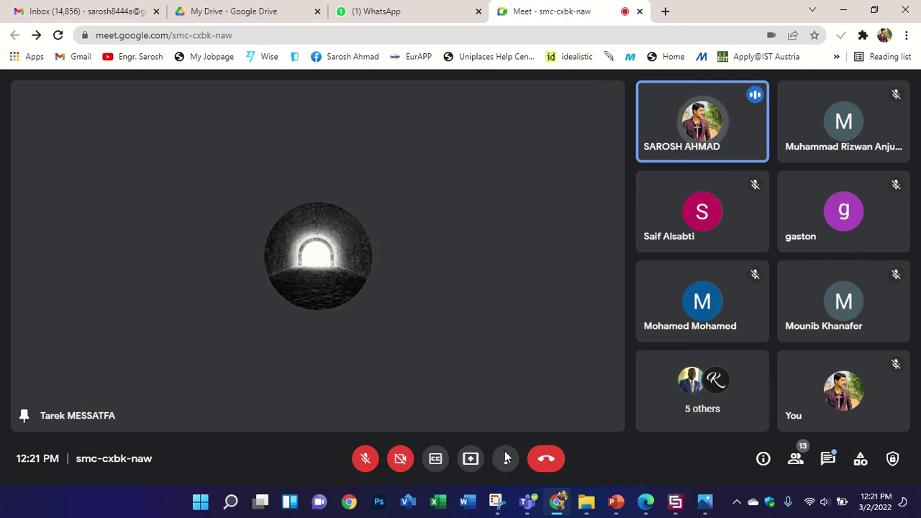
Present the entire screen in the meeting again and hide the screen-sharing notice
{"action": "left_click", "coordinate": [471, 459]}
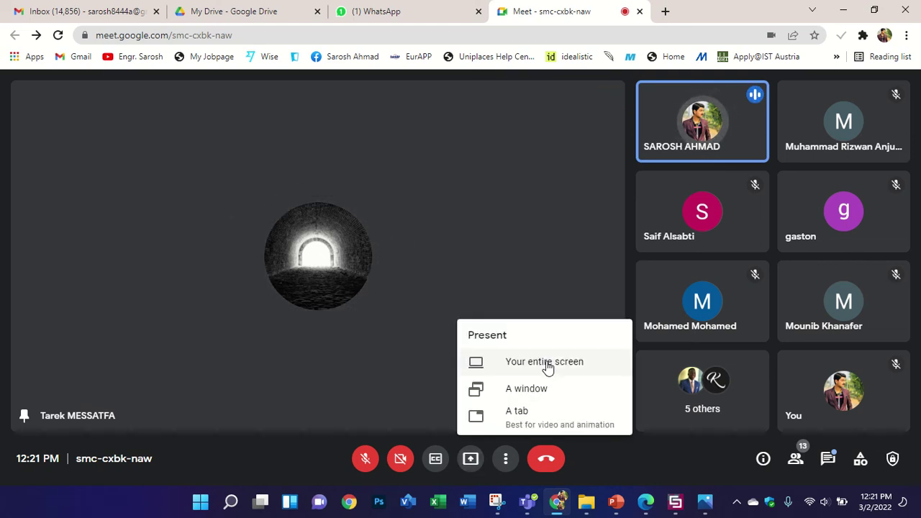
{"action": "left_click", "coordinate": [547, 368]}
{"action": "left_click", "coordinate": [484, 224]}
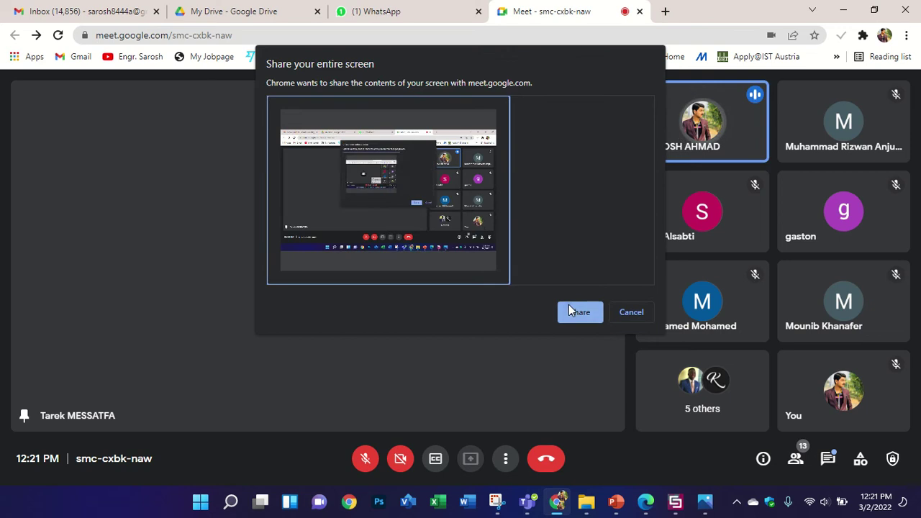
{"action": "left_click", "coordinate": [570, 313]}
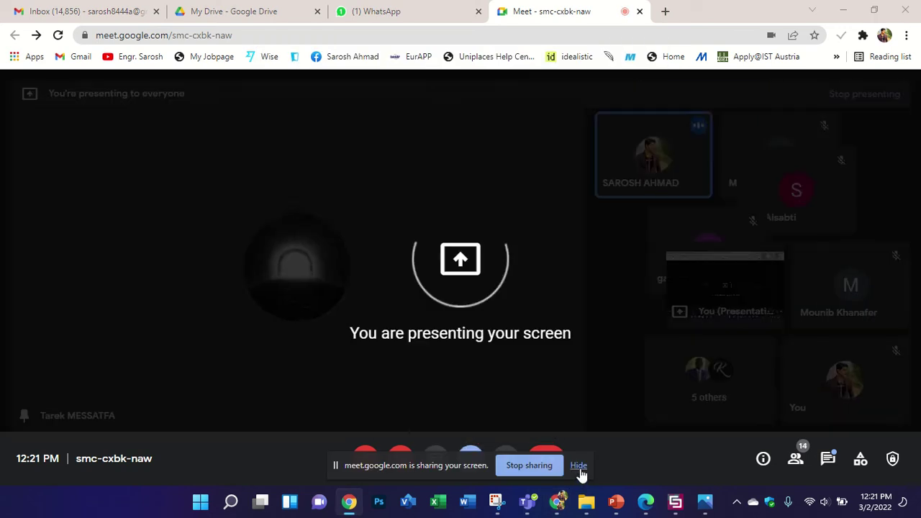
{"action": "left_click", "coordinate": [578, 465]}
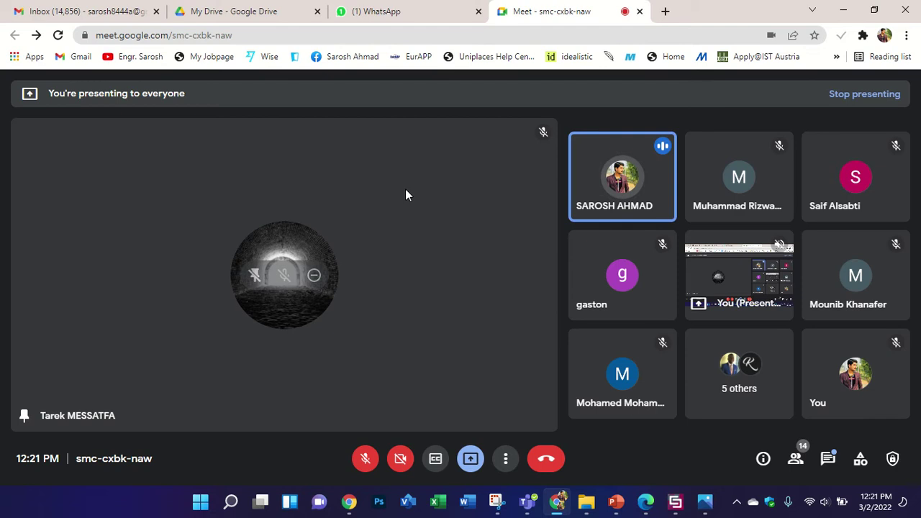
{"action": "mouse_move", "coordinate": [491, 281]}
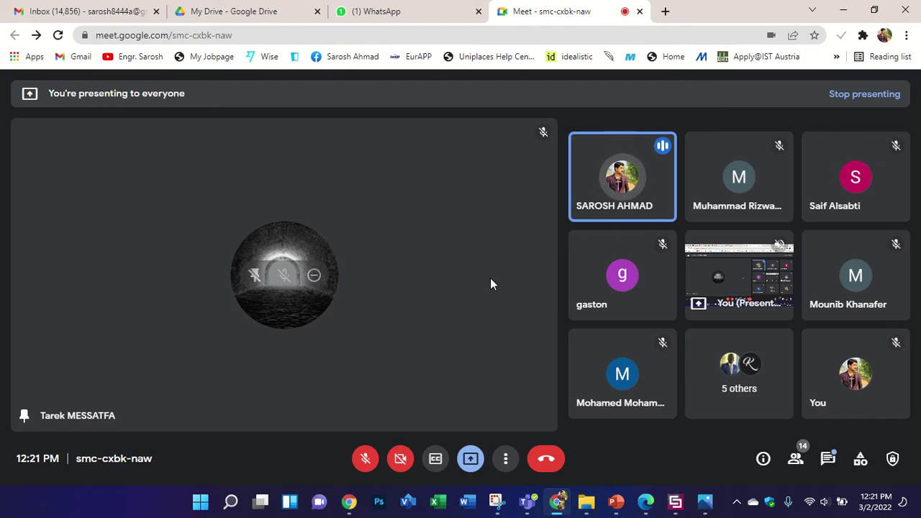
Switch to the article PDF in Edge and review the antenna design steps, patch equations and return-loss plots on page 4
{"action": "left_click", "coordinate": [675, 502]}
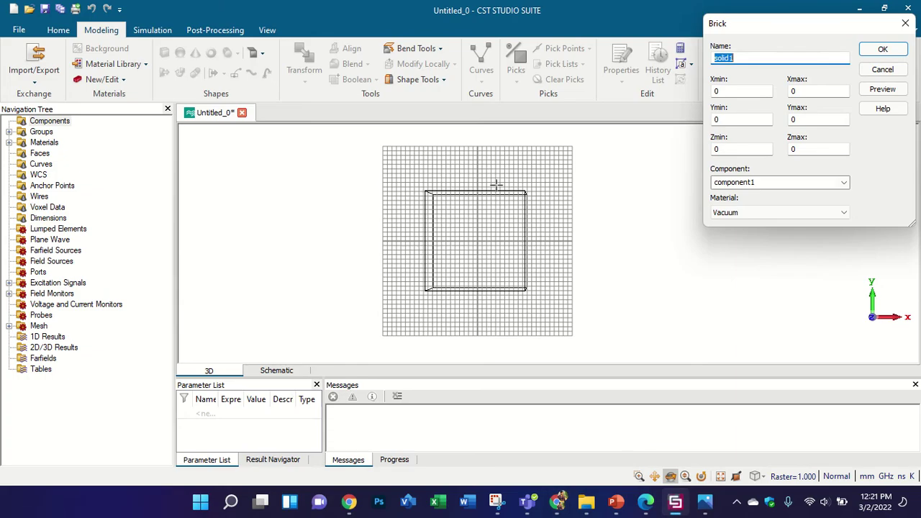
{"action": "left_click", "coordinate": [645, 503]}
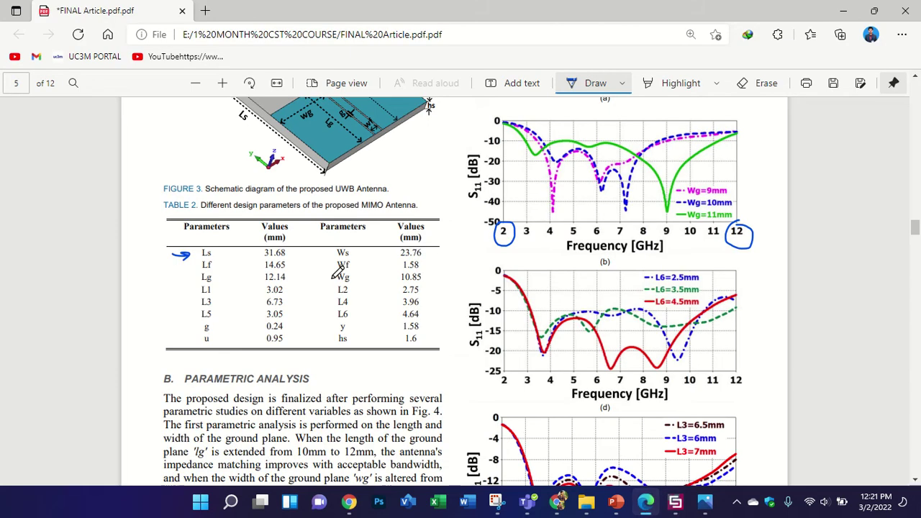
{"action": "scroll", "coordinate": [336, 273], "scroll_direction": "up", "scroll_amount": 1}
{"action": "scroll", "coordinate": [442, 310], "scroll_direction": "up", "scroll_amount": 10}
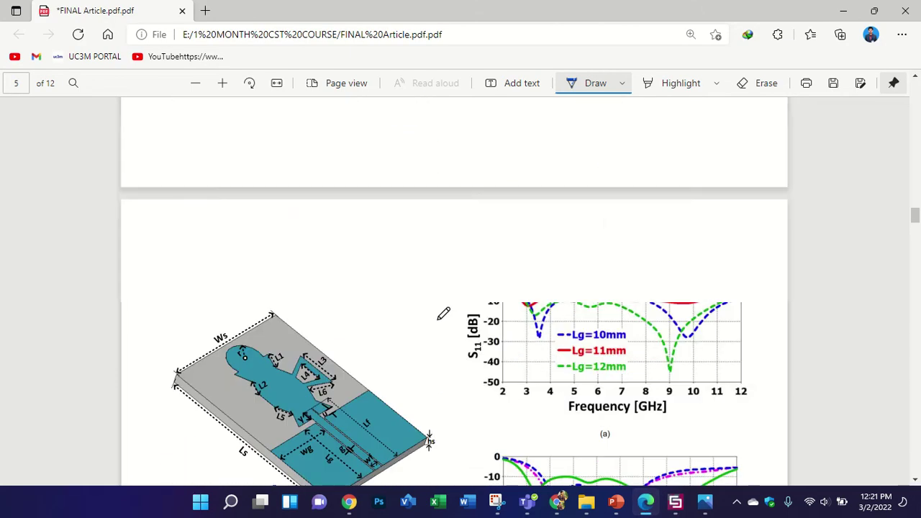
{"action": "scroll", "coordinate": [444, 290], "scroll_direction": "up", "scroll_amount": 4}
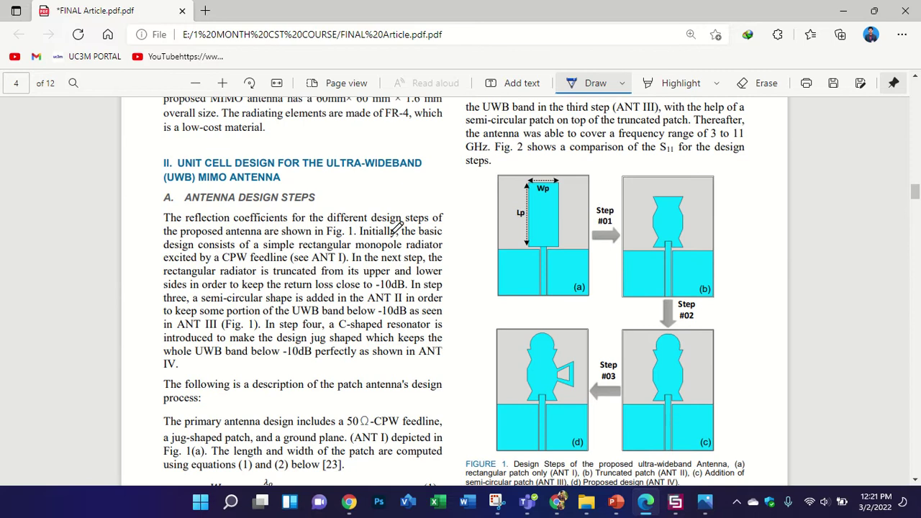
{"action": "scroll", "coordinate": [472, 258], "scroll_direction": "up", "scroll_amount": 2}
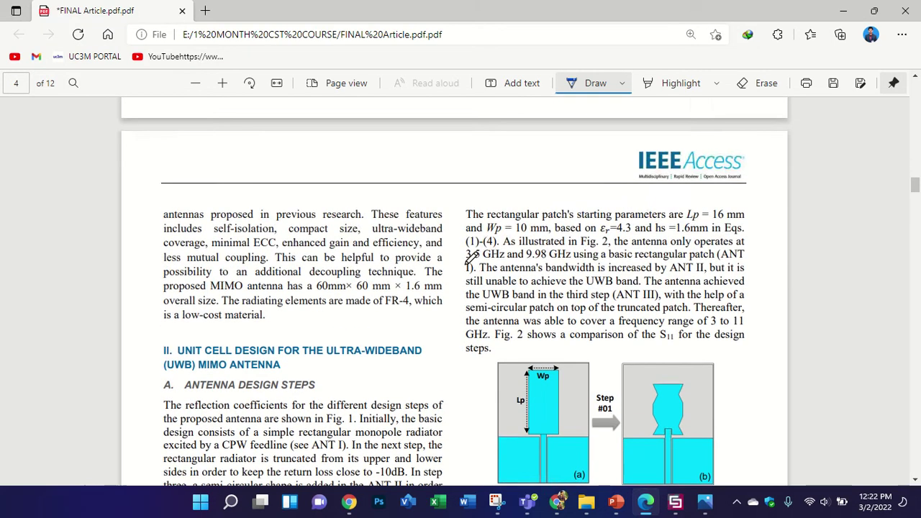
{"action": "scroll", "coordinate": [472, 258], "scroll_direction": "down", "scroll_amount": 6}
{"action": "scroll", "coordinate": [475, 252], "scroll_direction": "down", "scroll_amount": 3}
{"action": "scroll", "coordinate": [475, 250], "scroll_direction": "up", "scroll_amount": 1}
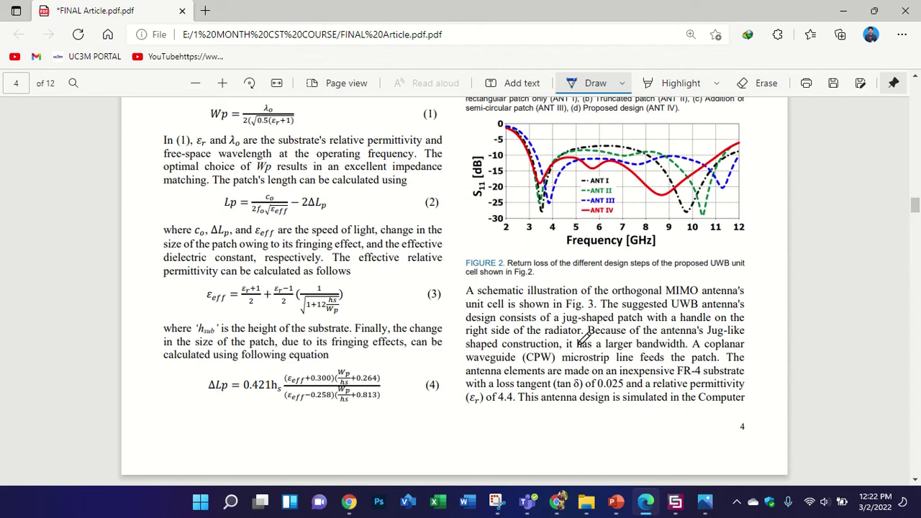
{"action": "scroll", "coordinate": [579, 358], "scroll_direction": "up", "scroll_amount": 3}
{"action": "scroll", "coordinate": [444, 295], "scroll_direction": "up", "scroll_amount": 2}
{"action": "scroll", "coordinate": [475, 317], "scroll_direction": "down", "scroll_amount": 4}
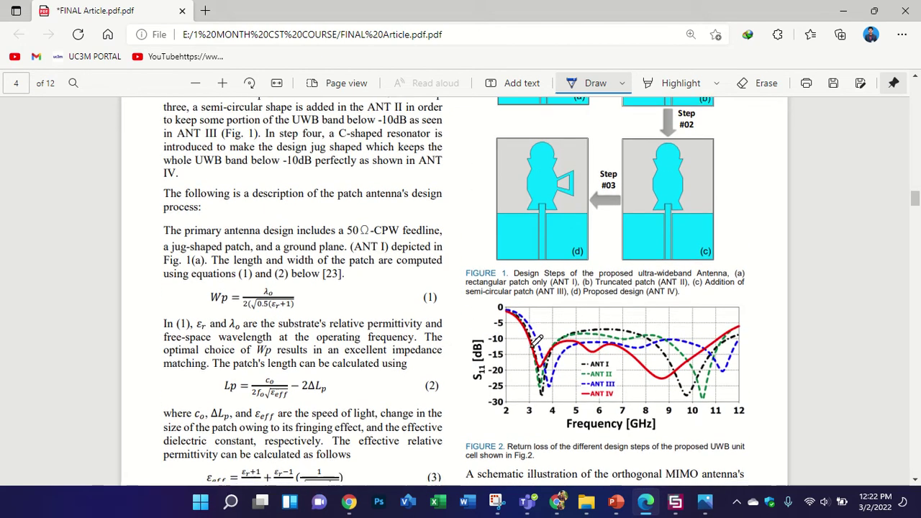
Find the substrate material in the text after Figure 2 of the article and underline FR-4
{"action": "scroll", "coordinate": [560, 380], "scroll_direction": "up", "scroll_amount": 10}
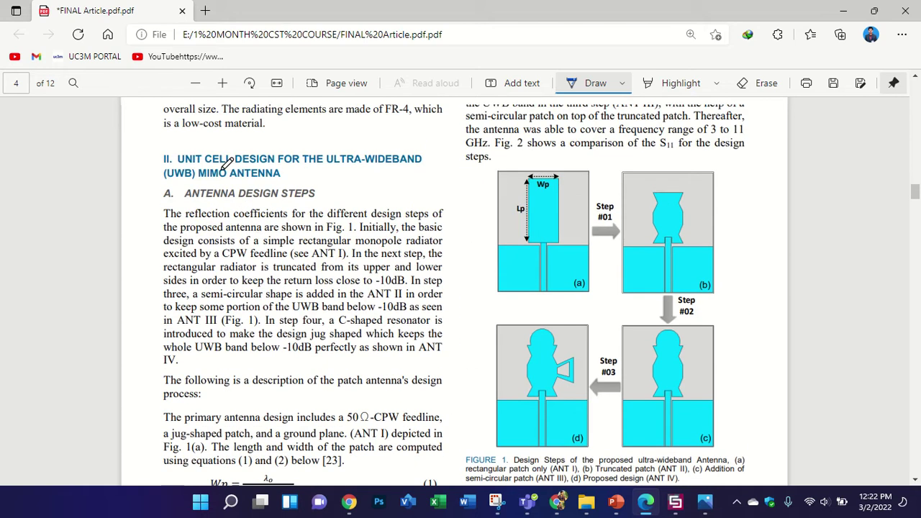
{"action": "scroll", "coordinate": [278, 227], "scroll_direction": "down", "scroll_amount": 13}
{"action": "scroll", "coordinate": [295, 232], "scroll_direction": "down", "scroll_amount": 12}
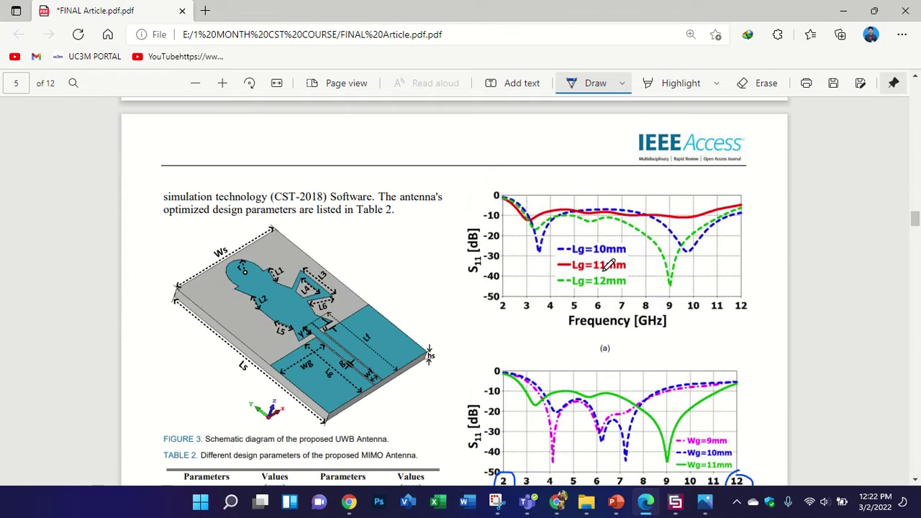
{"action": "scroll", "coordinate": [468, 252], "scroll_direction": "up", "scroll_amount": 12}
{"action": "scroll", "coordinate": [652, 259], "scroll_direction": "down", "scroll_amount": 2}
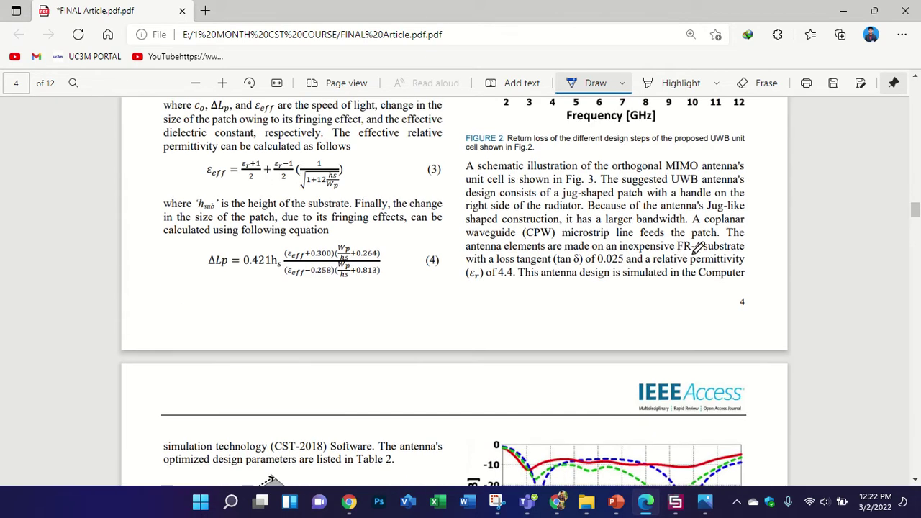
{"action": "left_click_drag", "start_coordinate": [677, 253], "coordinate": [704, 254]}
In CST Studio Suite, name the brick SUB and set X from -Ws/2 to Ws/2, Y from -Ls/2 to Ls/2 and thickness ts
{"action": "left_click", "coordinate": [675, 501]}
{"action": "type", "text": "su"}
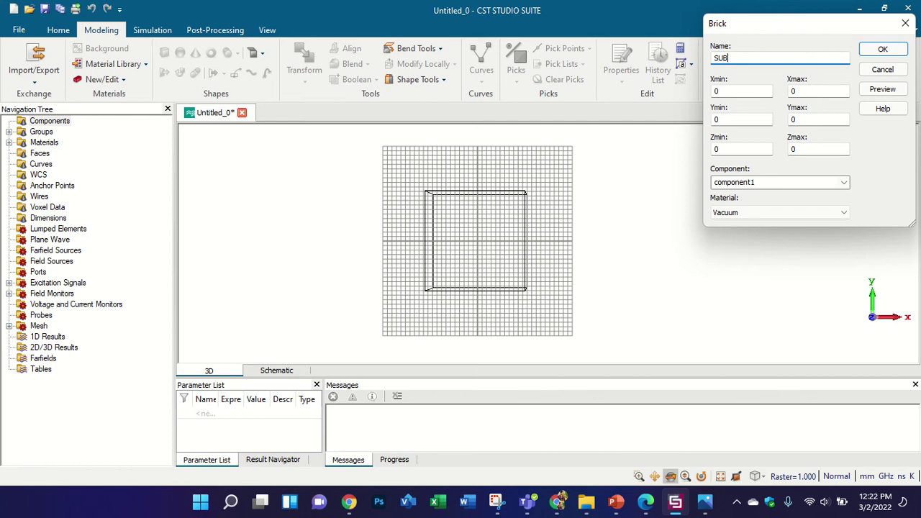
{"action": "key", "text": "Tab"}
{"action": "left_click_drag", "start_coordinate": [809, 93], "coordinate": [768, 123]}
{"action": "type", "text": "Ws/2"}
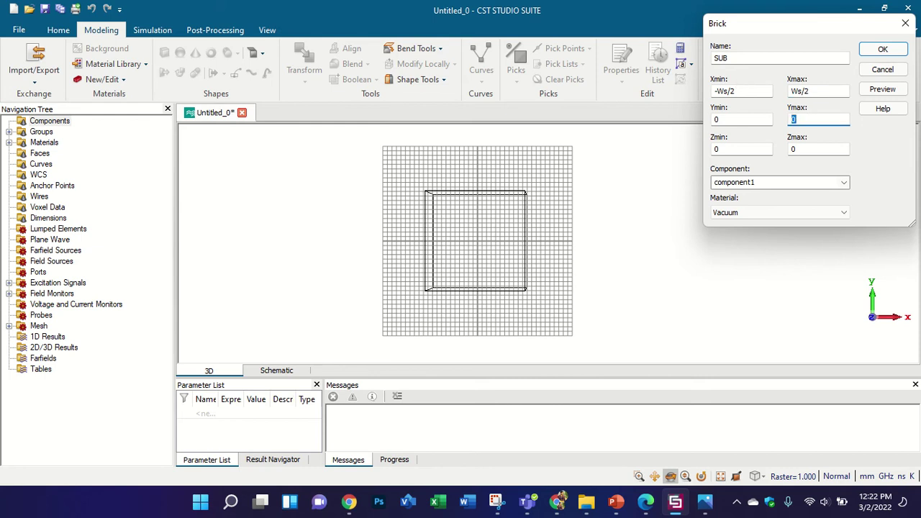
{"action": "left_click_drag", "start_coordinate": [726, 119], "coordinate": [683, 121]}
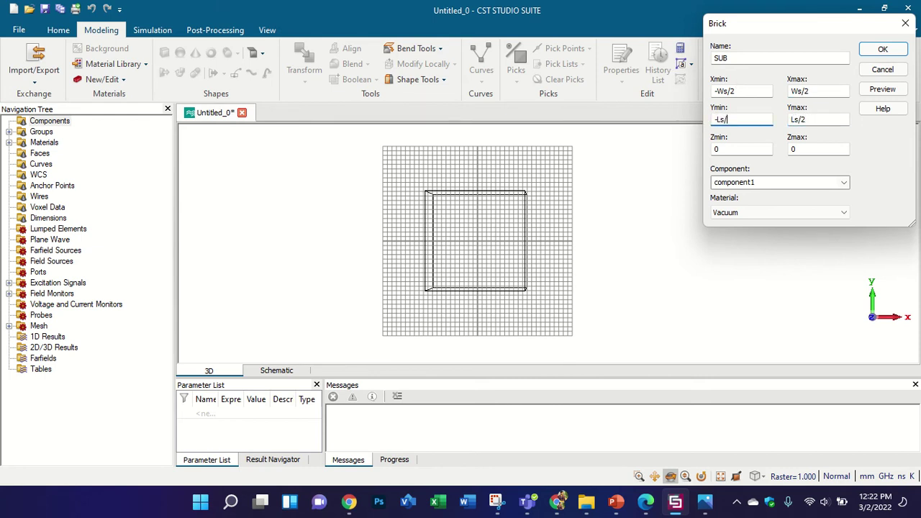
{"action": "left_click_drag", "start_coordinate": [825, 152], "coordinate": [747, 149]}
{"action": "left_click", "coordinate": [877, 98]}
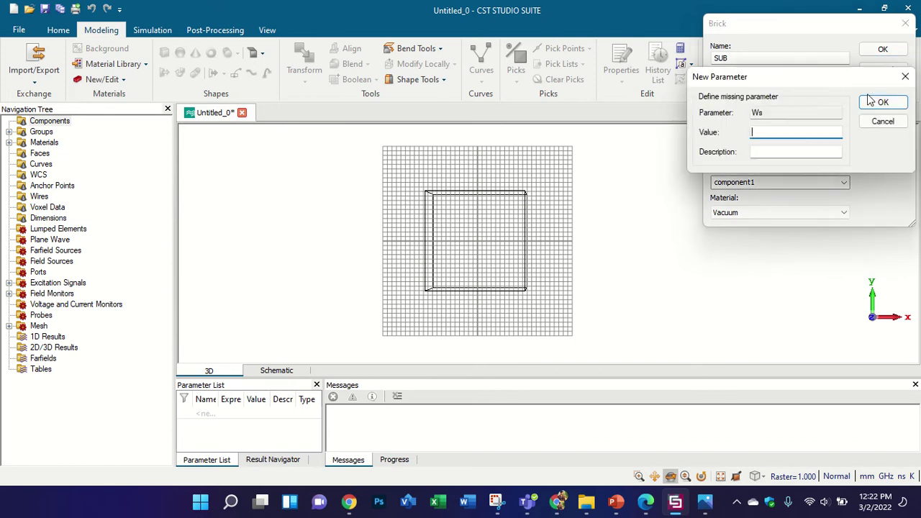
Circle the Ws value in the article's Table 2 and define the missing parameter Ws as 23.76 in CST
{"action": "left_click", "coordinate": [646, 502]}
{"action": "scroll", "coordinate": [530, 391], "scroll_direction": "down", "scroll_amount": 6}
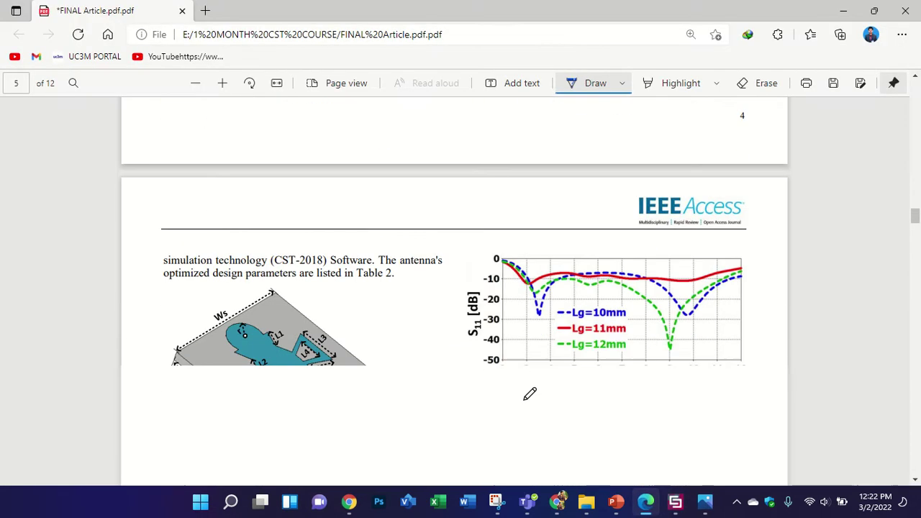
{"action": "mouse_move", "coordinate": [407, 378]}
{"action": "left_mouse_down"}
{"action": "mouse_move", "coordinate": [432, 381]}
{"action": "mouse_move", "coordinate": [394, 376]}
{"action": "mouse_move", "coordinate": [432, 388]}
{"action": "left_mouse_up"}
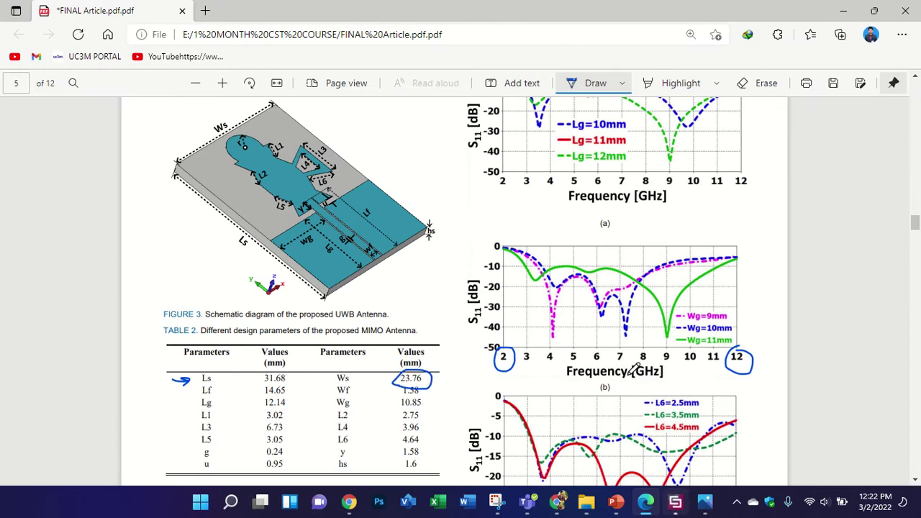
{"action": "left_click", "coordinate": [676, 504]}
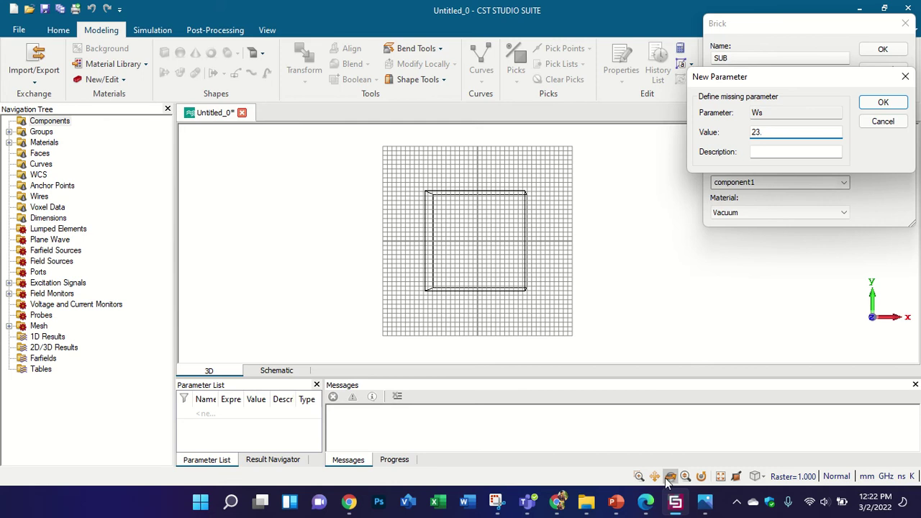
{"action": "left_click", "coordinate": [646, 502]}
{"action": "left_click", "coordinate": [646, 502]}
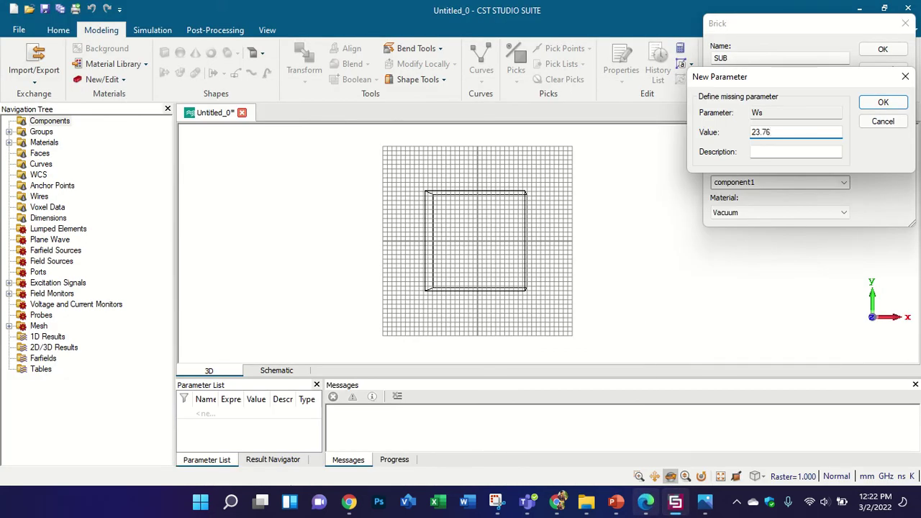
{"action": "left_click", "coordinate": [874, 105]}
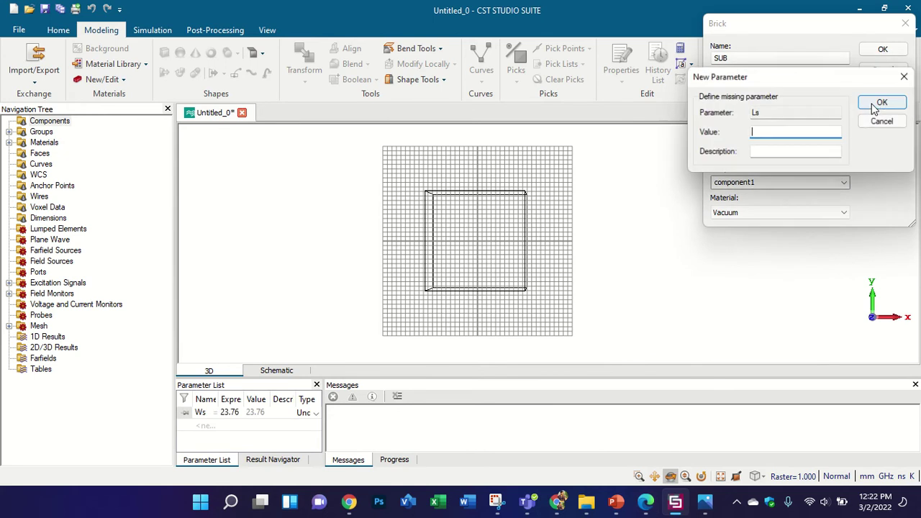
Check the article's Table 2 and define the missing parameters Ls as 31.68 and ts as 1.6 in CST
{"action": "left_click", "coordinate": [648, 509]}
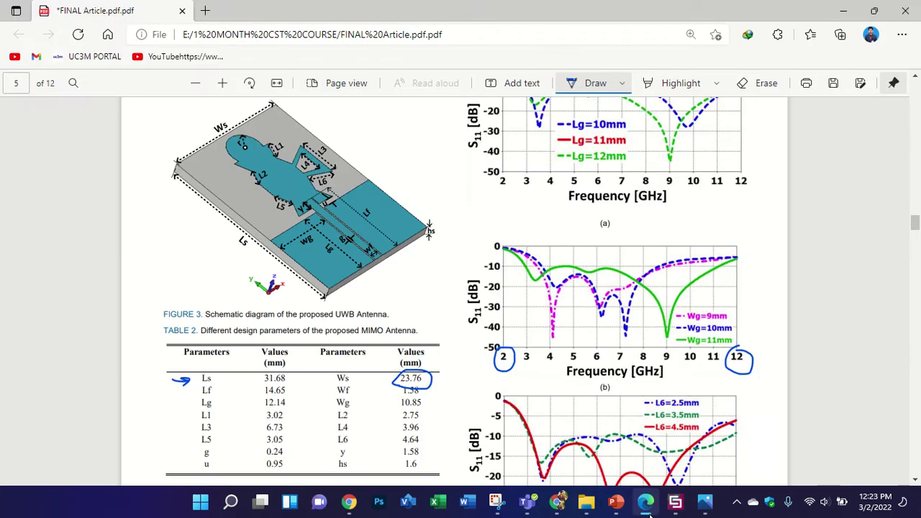
{"action": "left_click", "coordinate": [648, 508]}
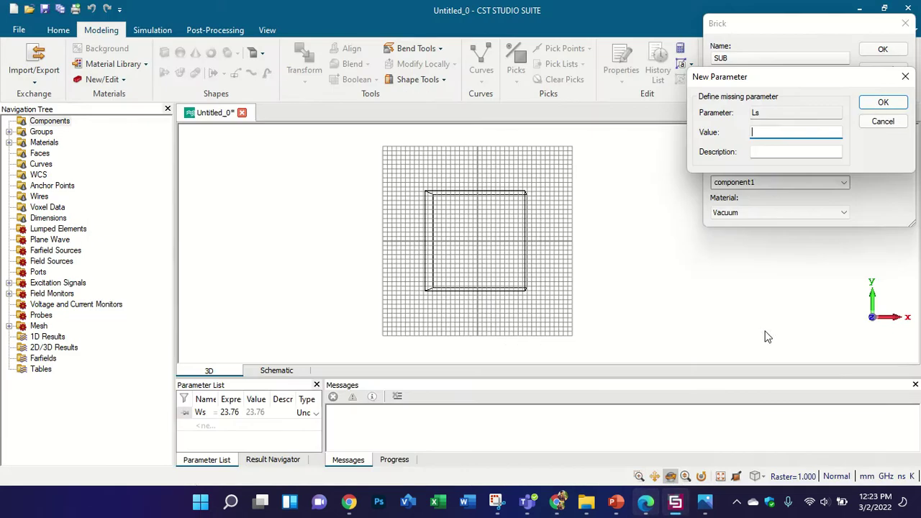
{"action": "type", "text": "31.68"}
{"action": "left_click", "coordinate": [648, 504]}
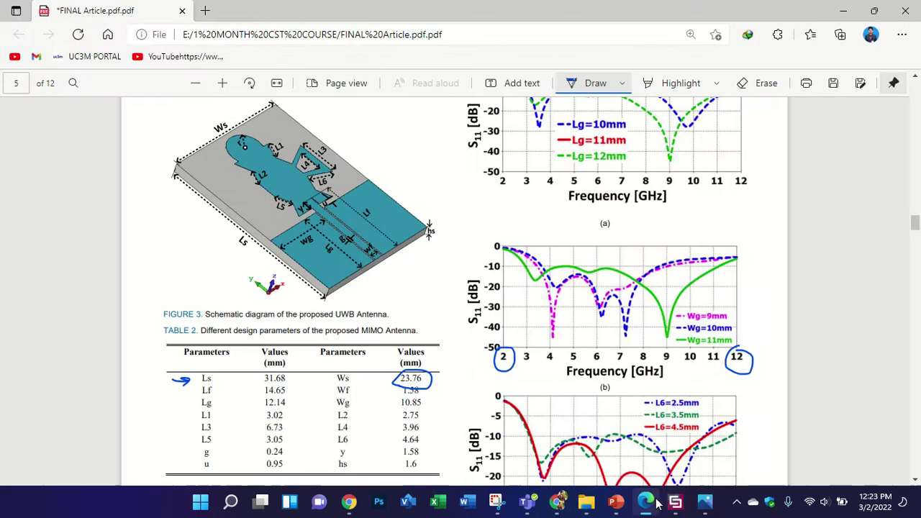
{"action": "left_click", "coordinate": [648, 504]}
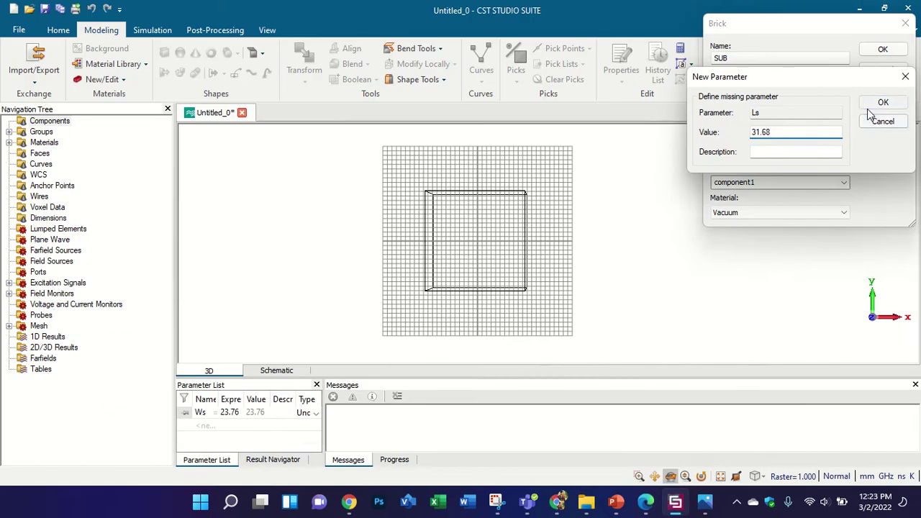
{"action": "left_click", "coordinate": [869, 109]}
{"action": "type", "text": "1.6"}
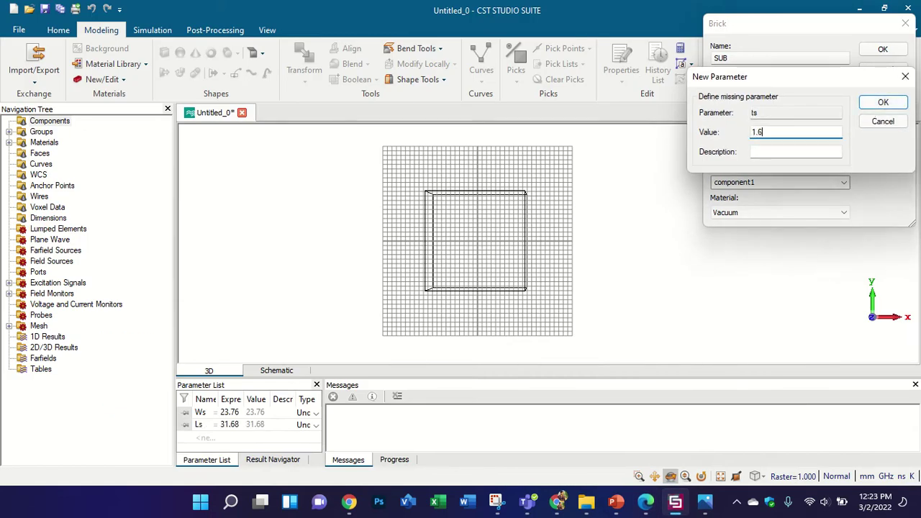
{"action": "left_click", "coordinate": [882, 103]}
Load FR-4 (lossy) from the material library for the SUB brick and create the substrate
{"action": "left_click", "coordinate": [776, 211]}
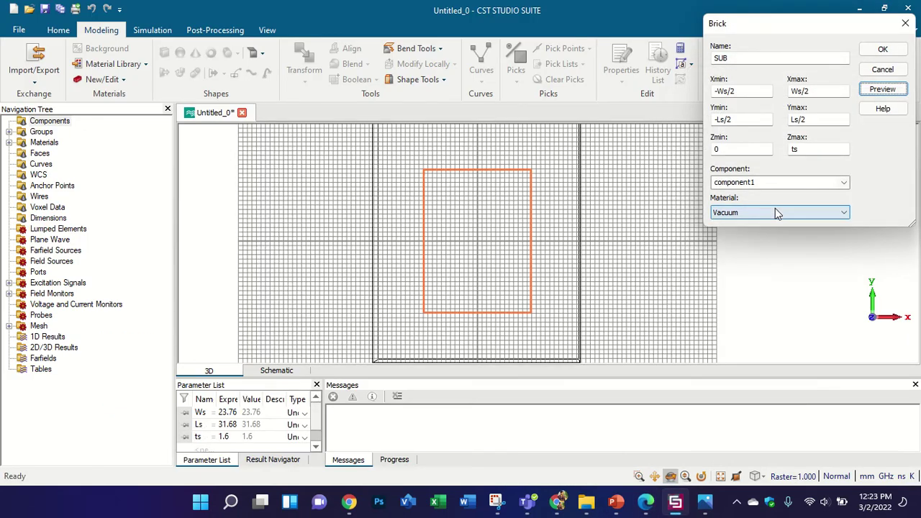
{"action": "left_click", "coordinate": [772, 234]}
{"action": "left_click", "coordinate": [629, 152]}
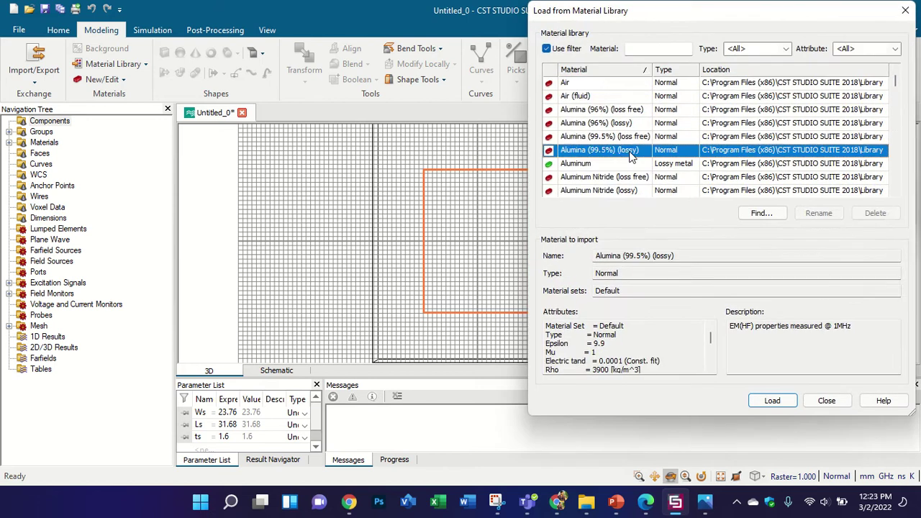
{"action": "key", "text": "f"}
{"action": "key", "text": "Down"}
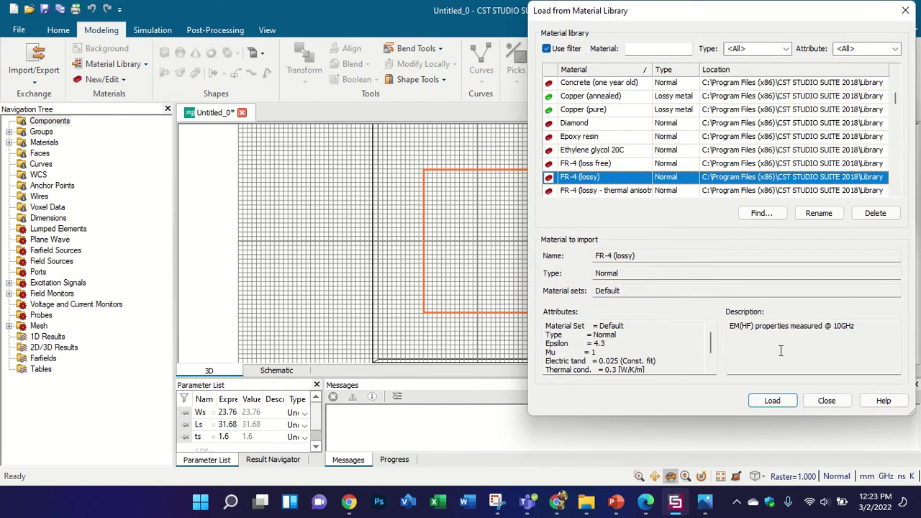
{"action": "left_click", "coordinate": [781, 407]}
{"action": "left_click", "coordinate": [881, 50]}
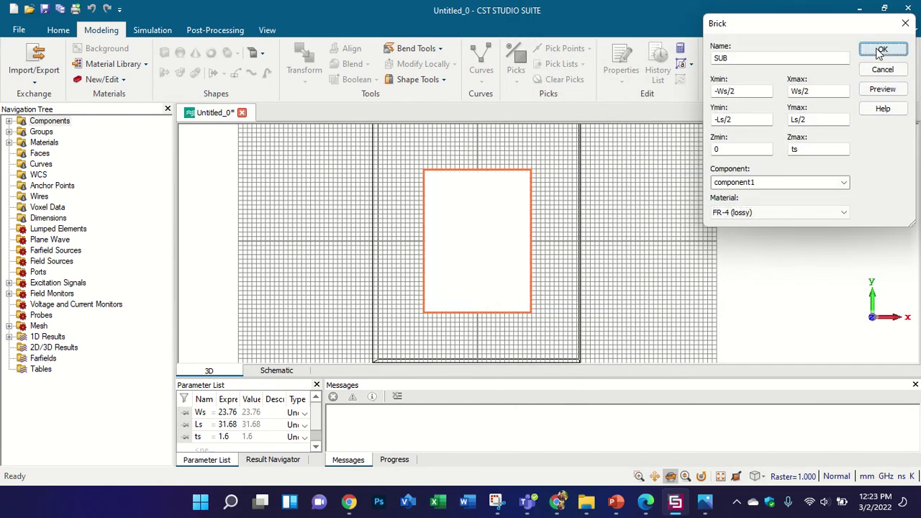
{"action": "left_click_drag", "start_coordinate": [446, 283], "coordinate": [479, 260]}
{"action": "key", "text": "space"}
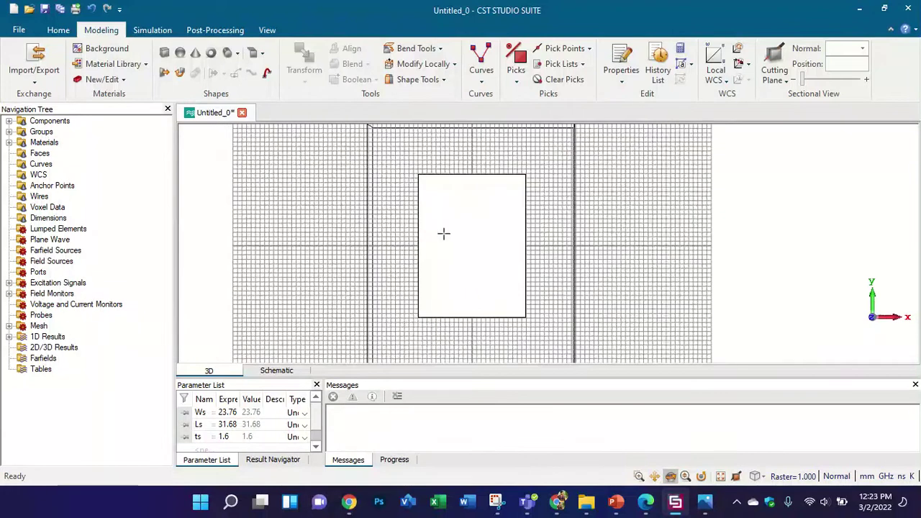
Overwrite the material color of the SUB solid in component1 with blue
{"action": "left_click", "coordinate": [9, 121]}
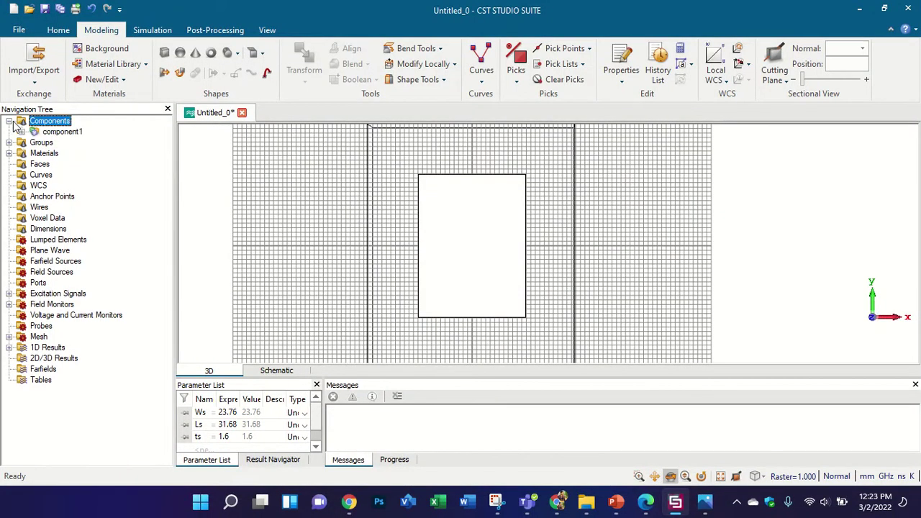
{"action": "left_click", "coordinate": [22, 131]}
{"action": "left_click", "coordinate": [70, 143]}
{"action": "right_click", "coordinate": [71, 143]}
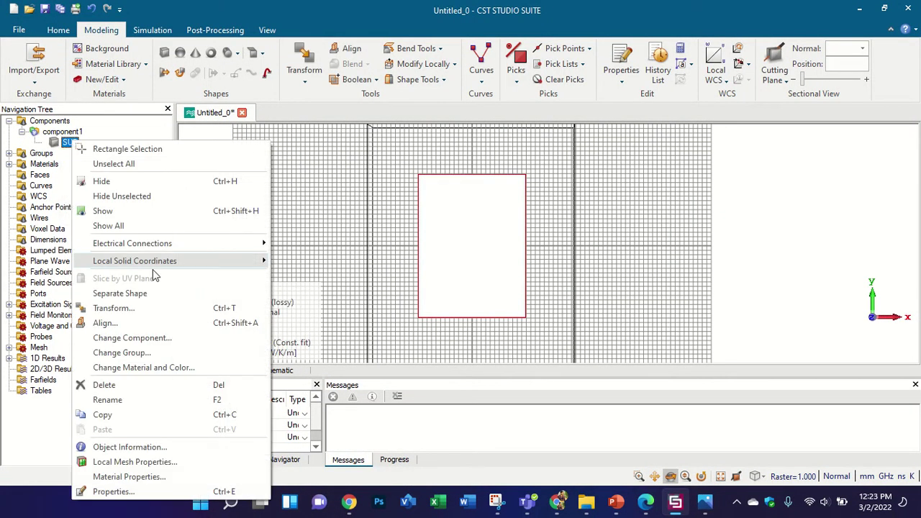
{"action": "left_click", "coordinate": [146, 367]}
{"action": "left_click", "coordinate": [477, 284]}
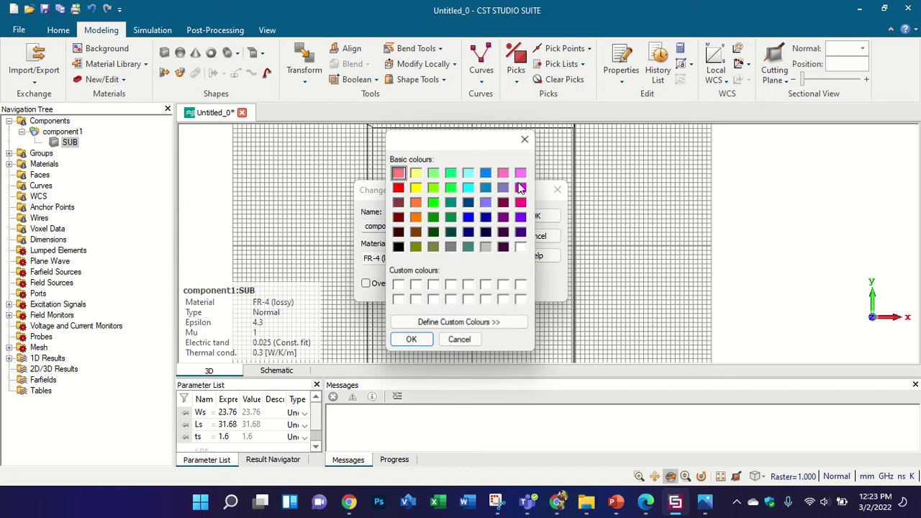
{"action": "left_click", "coordinate": [486, 173]}
{"action": "left_click", "coordinate": [412, 339]}
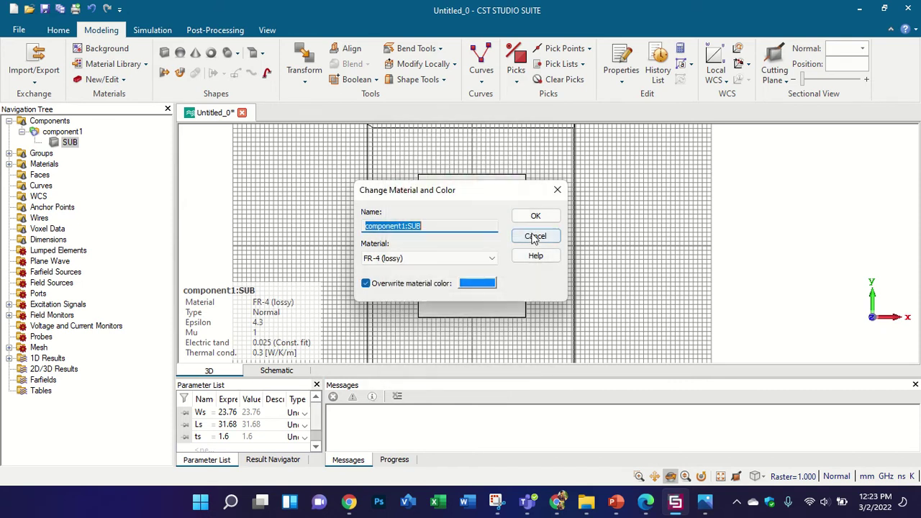
{"action": "left_click", "coordinate": [537, 215]}
{"action": "scroll", "coordinate": [430, 234], "scroll_direction": "up", "scroll_amount": 2}
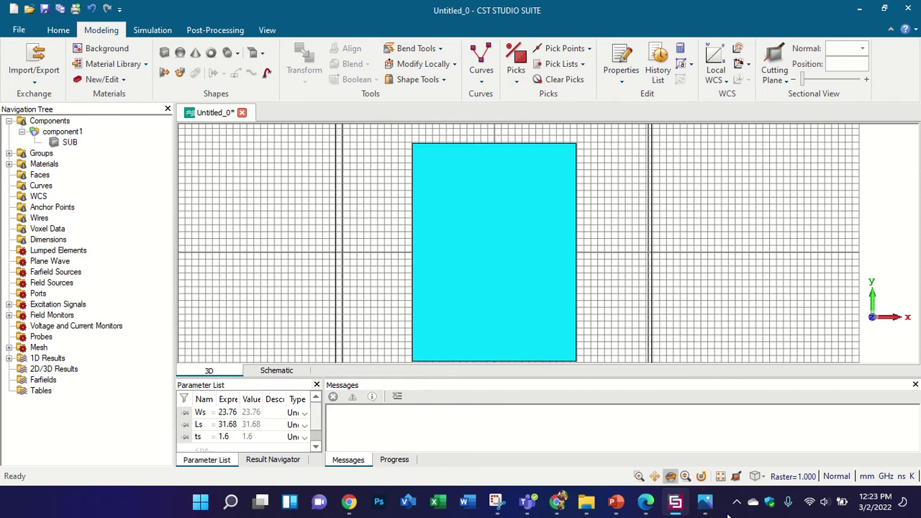
Switch to the article PDF, inspect the ground plane in Figure 3 and mark the Lg row of Table 2 with an arrow
{"action": "left_click", "coordinate": [645, 501]}
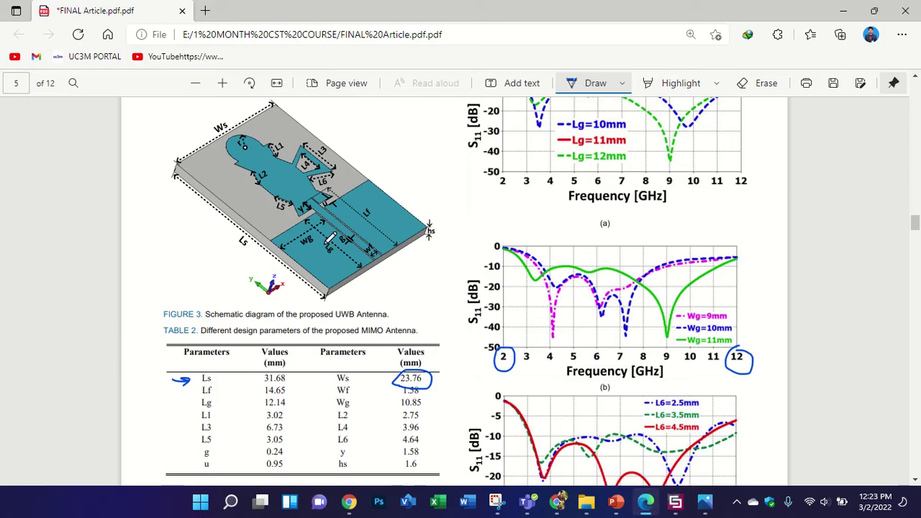
{"action": "scroll", "coordinate": [328, 239], "scroll_direction": "up", "scroll_amount": 5, "text": "ctrl"}
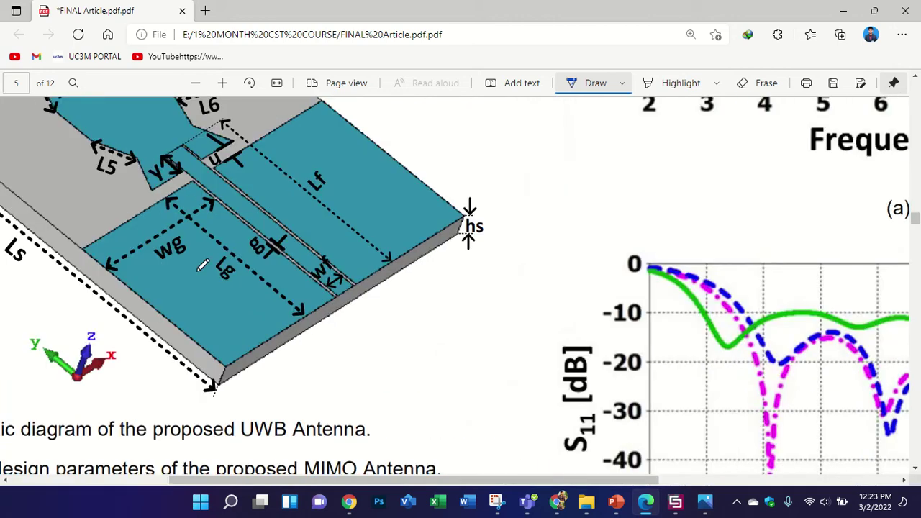
{"action": "scroll", "coordinate": [484, 211], "scroll_direction": "down", "scroll_amount": 5, "text": "ctrl"}
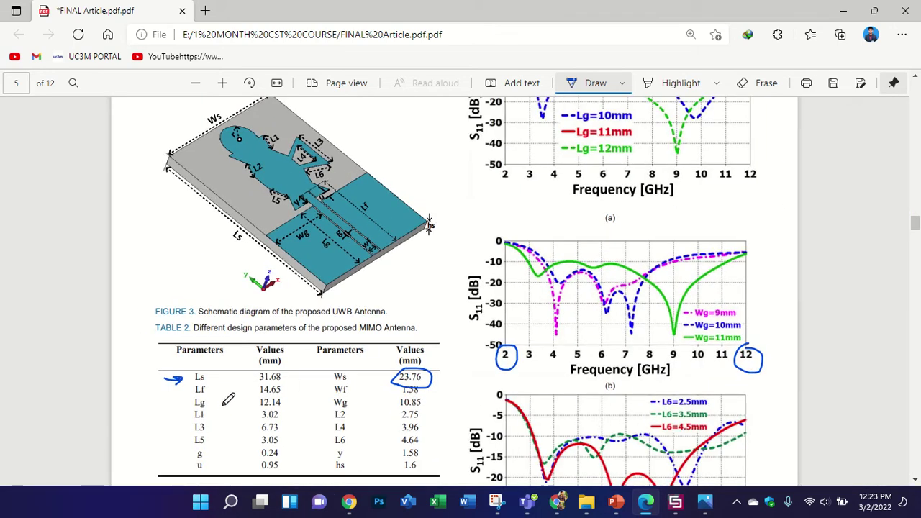
{"action": "left_click_drag", "start_coordinate": [167, 407], "coordinate": [191, 400]}
In CST Studio Suite, align the local WCS with the lower-left corner of the substrate
{"action": "left_click", "coordinate": [676, 502]}
{"action": "scroll", "coordinate": [580, 216], "scroll_direction": "up", "scroll_amount": 3}
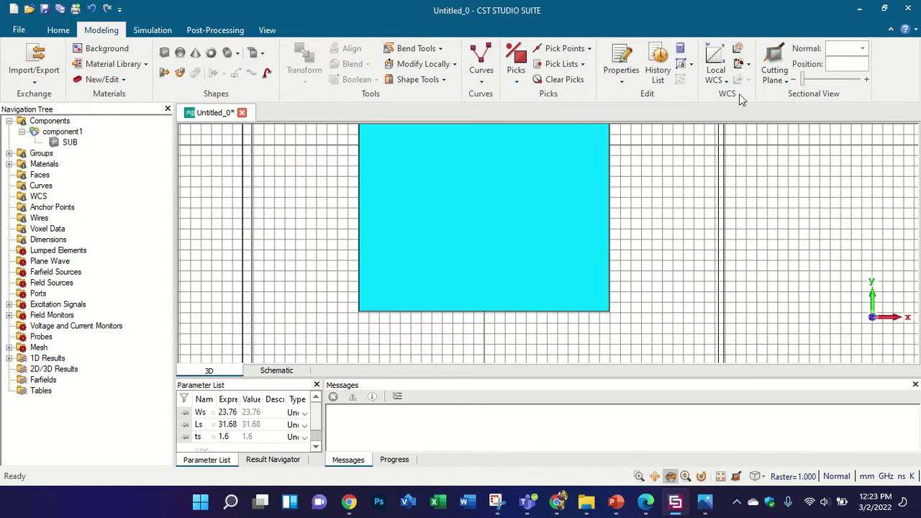
{"action": "left_click", "coordinate": [713, 56]}
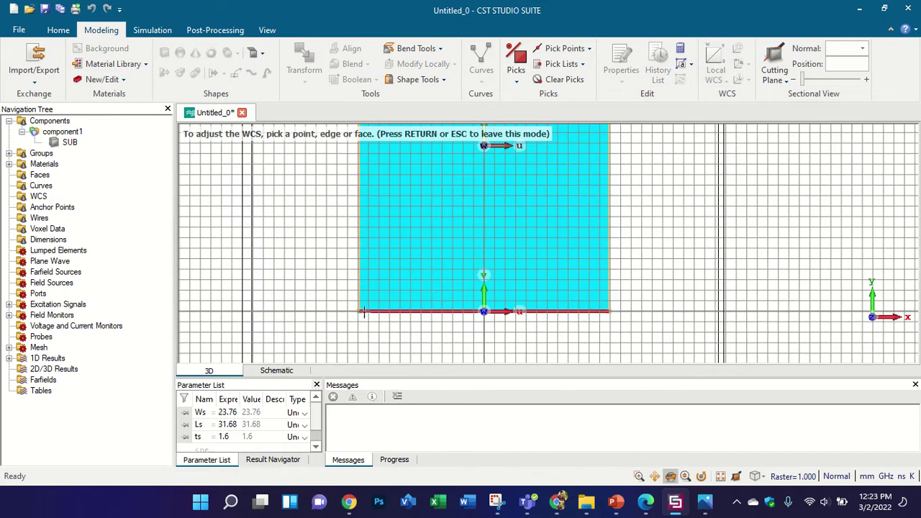
{"action": "key", "text": "Return"}
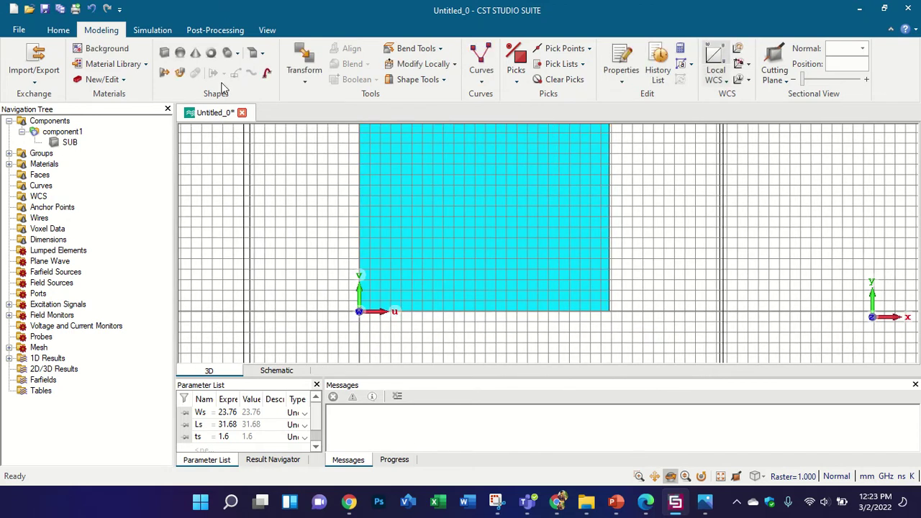
Start a new brick named CPW L and set its Umax to Wg
{"action": "left_click", "coordinate": [165, 53]}
{"action": "key", "text": "Escape"}
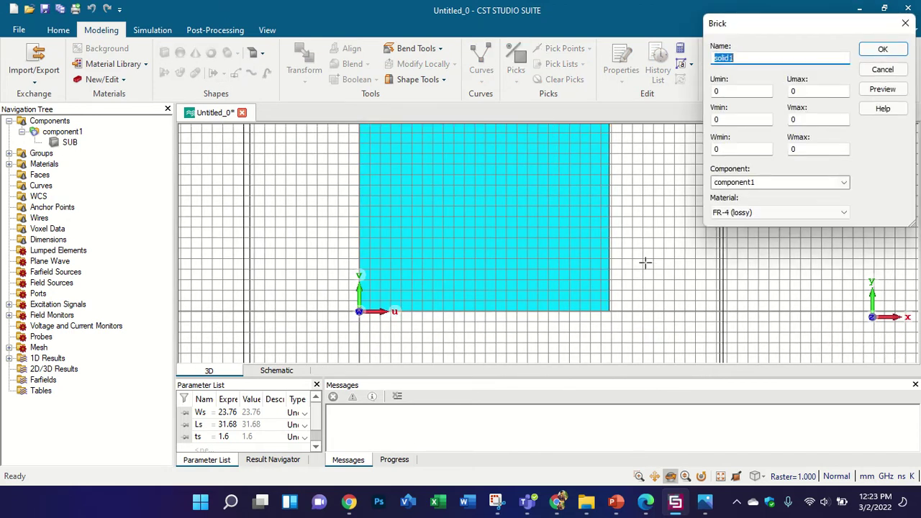
{"action": "type", "text": "CPW L"}
{"action": "left_click", "coordinate": [795, 91]}
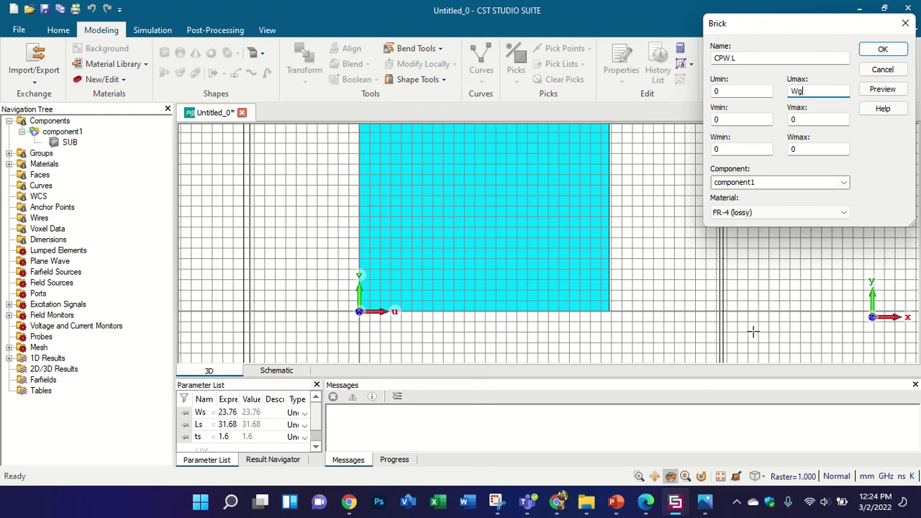
Switch to the article PDF and draw a horizontal line near -10 dB across the Wg return-loss plot
{"action": "left_click", "coordinate": [646, 502]}
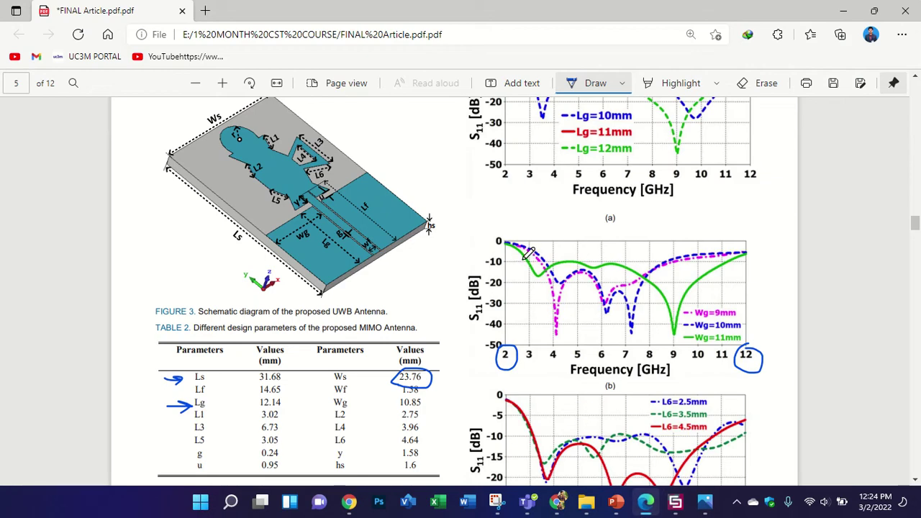
{"action": "left_click_drag", "start_coordinate": [508, 257], "coordinate": [763, 254]}
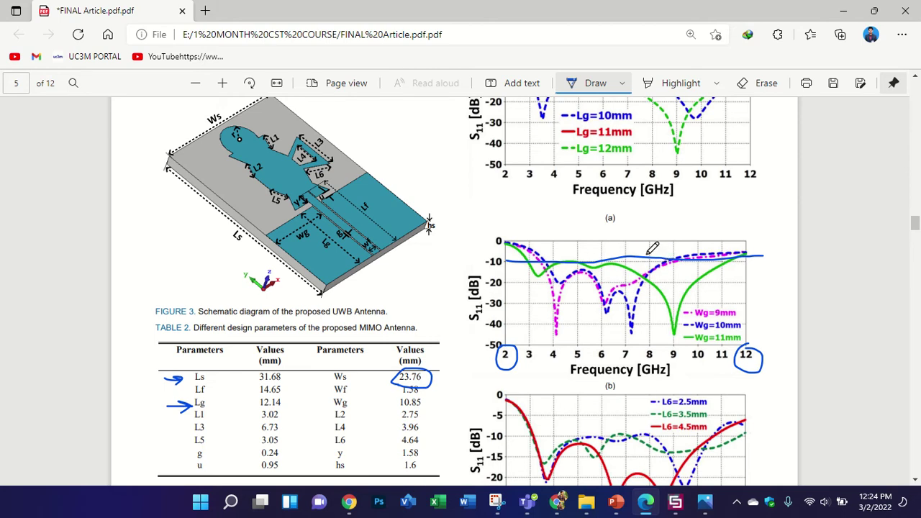
{"action": "scroll", "coordinate": [653, 249], "scroll_direction": "up", "scroll_amount": 1}
{"action": "scroll", "coordinate": [653, 248], "scroll_direction": "down", "scroll_amount": 1}
Circle the ANT IV resonance dips near 3.5 and 8.7 GHz in Figure 2, then return to Table 2
{"action": "scroll", "coordinate": [560, 276], "scroll_direction": "up", "scroll_amount": 10}
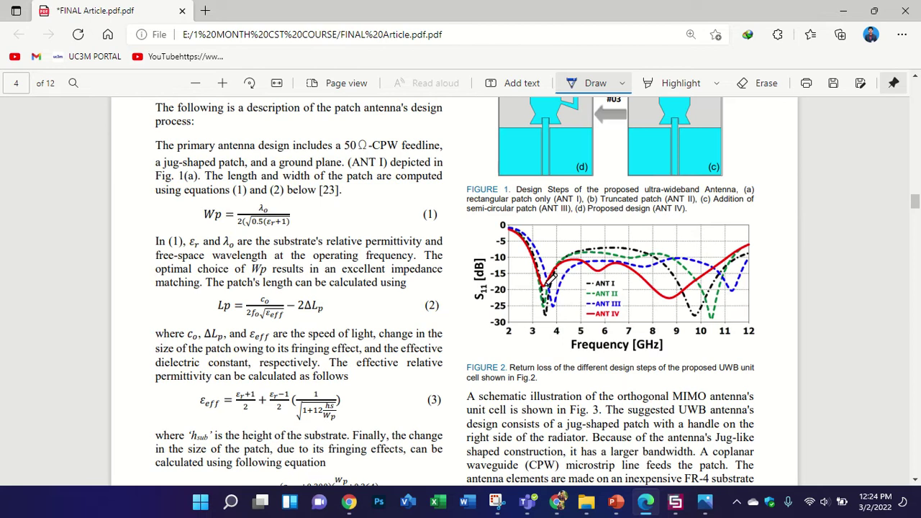
{"action": "mouse_move", "coordinate": [555, 286]}
{"action": "left_mouse_down"}
{"action": "mouse_move", "coordinate": [528, 288]}
{"action": "mouse_move", "coordinate": [547, 272]}
{"action": "left_mouse_up"}
{"action": "mouse_move", "coordinate": [677, 274]}
{"action": "left_mouse_down"}
{"action": "mouse_move", "coordinate": [655, 305]}
{"action": "mouse_move", "coordinate": [670, 280]}
{"action": "left_mouse_up"}
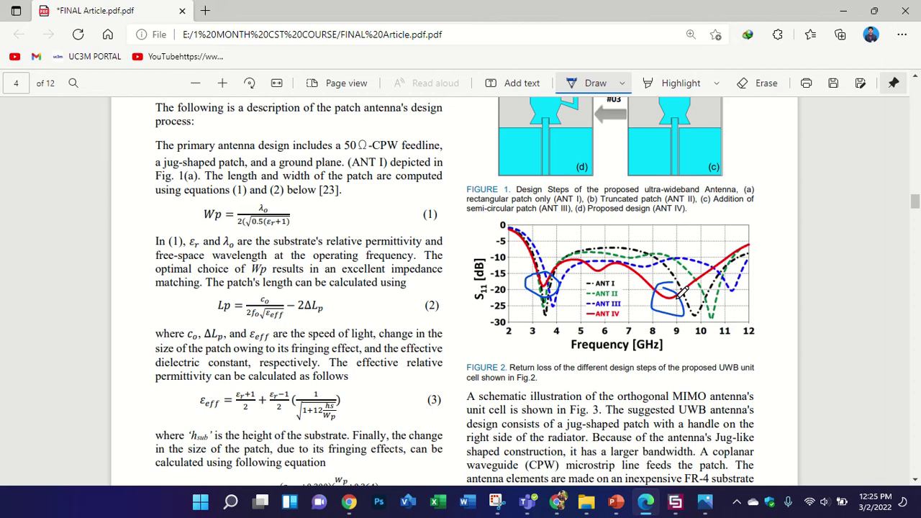
{"action": "scroll", "coordinate": [680, 292], "scroll_direction": "down", "scroll_amount": 10}
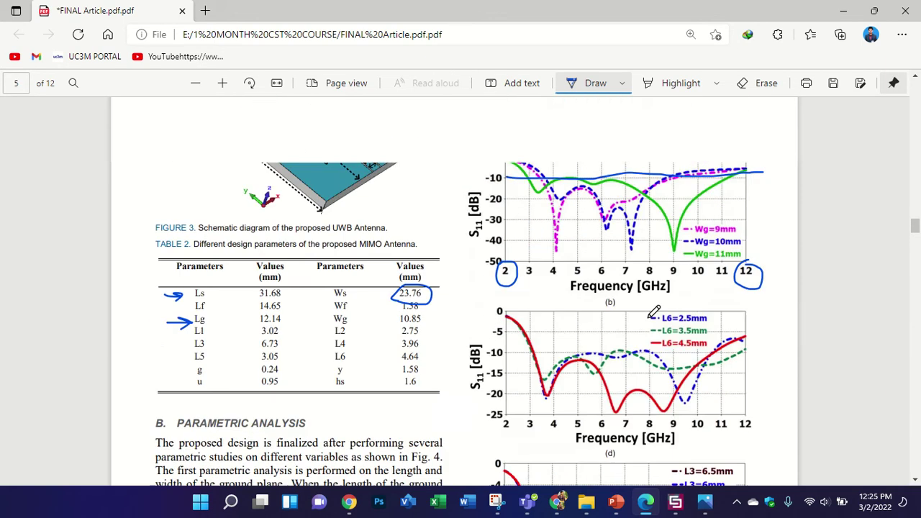
{"action": "scroll", "coordinate": [653, 311], "scroll_direction": "up", "scroll_amount": 2}
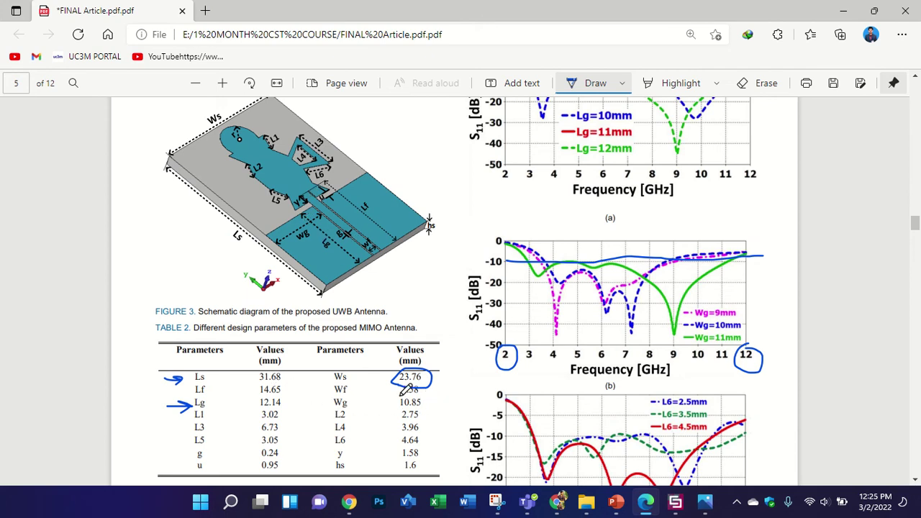
In CST Studio Suite, set the CPW L brick's Vmax to Lg and Wmax to tp
{"action": "left_click", "coordinate": [676, 502]}
{"action": "key", "text": "Tab"}
{"action": "key", "text": "Tab"}
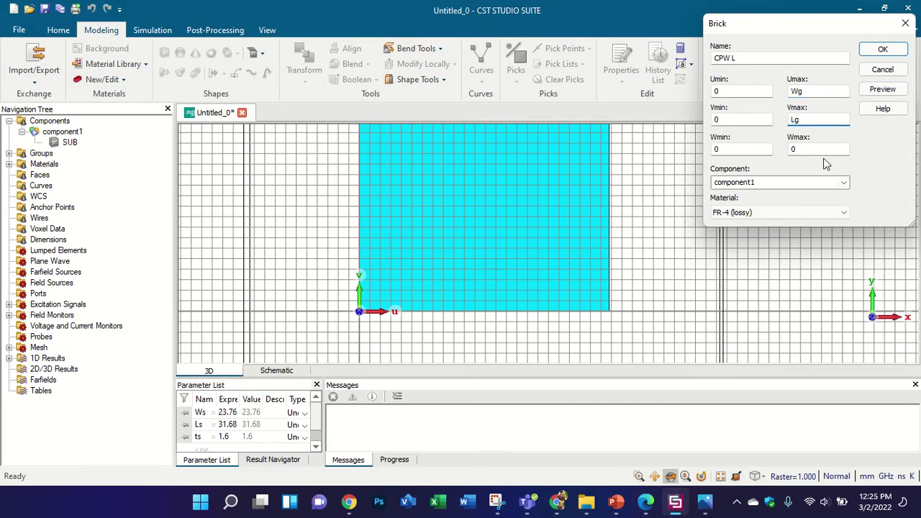
{"action": "key", "text": "Tab"}
{"action": "type", "text": "tp"}
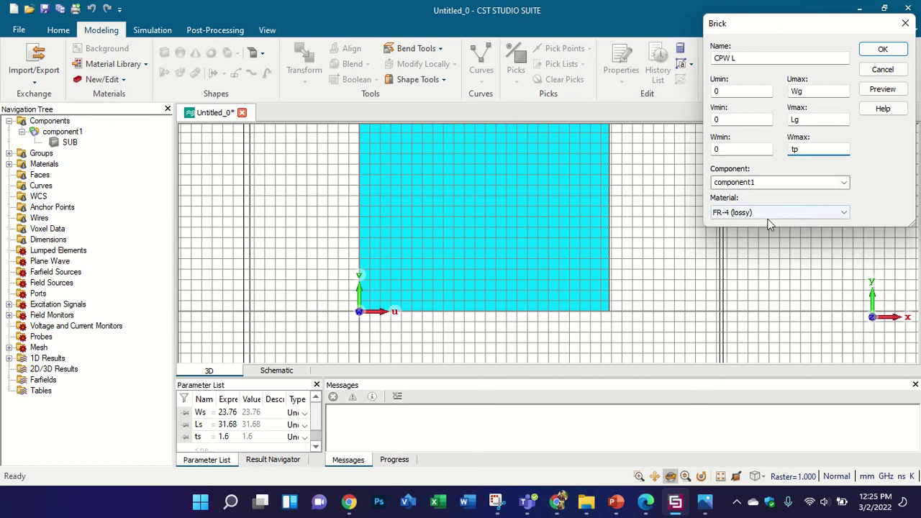
Load Copper (annealed) from the material library as the material of the CPW L brick
{"action": "left_click", "coordinate": [765, 214]}
{"action": "left_click", "coordinate": [757, 232]}
{"action": "left_click", "coordinate": [661, 161]}
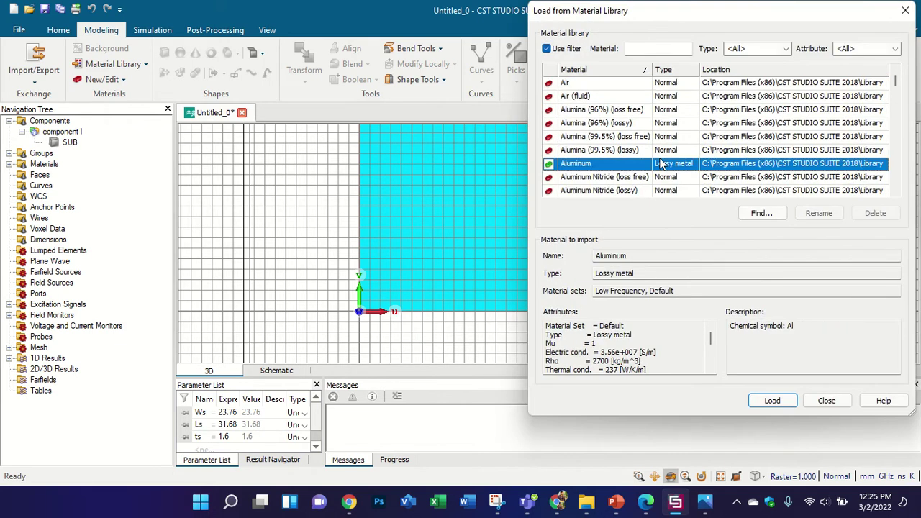
{"action": "key", "text": "c"}
{"action": "key", "text": "c"}
{"action": "key", "text": "c"}
{"action": "key", "text": "c"}
{"action": "key", "text": "c"}
{"action": "key", "text": "c"}
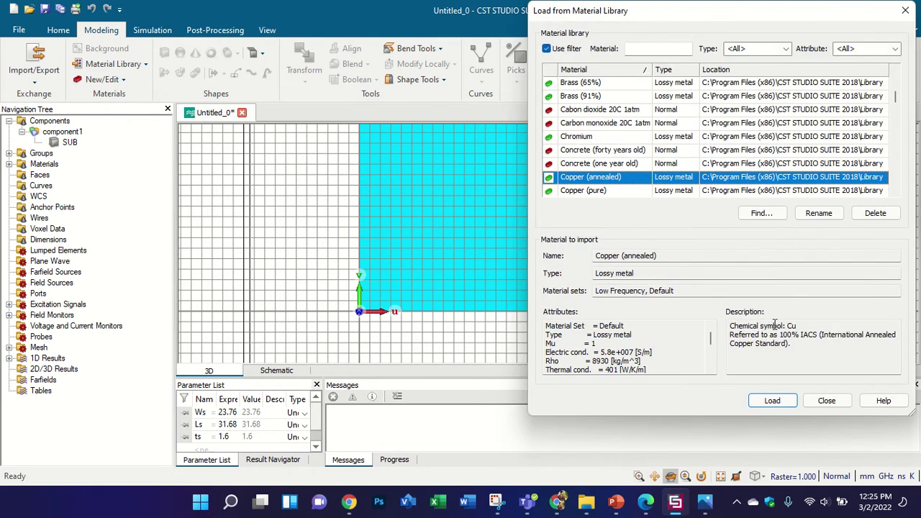
{"action": "left_click", "coordinate": [773, 401]}
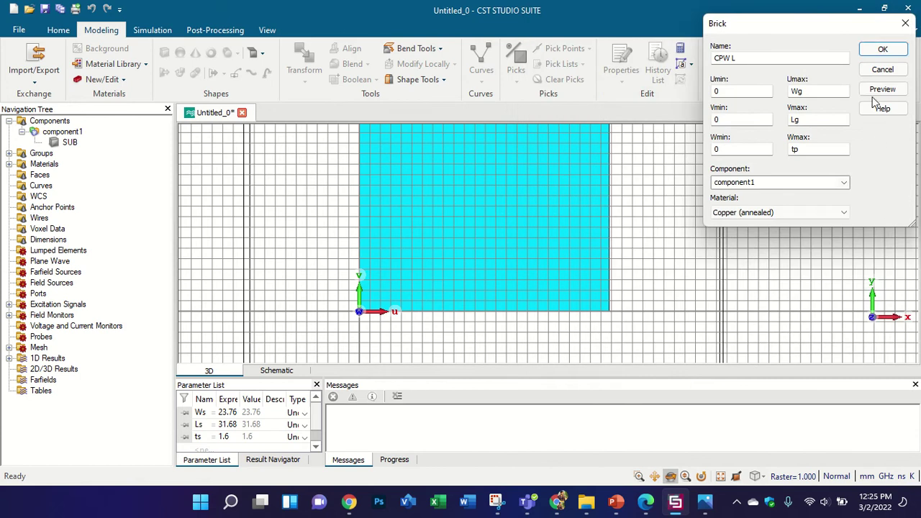
Preview the CPW L brick and define its missing parameter Wg as 10.85, taking the value from the article's Table 2
{"action": "left_click", "coordinate": [881, 91]}
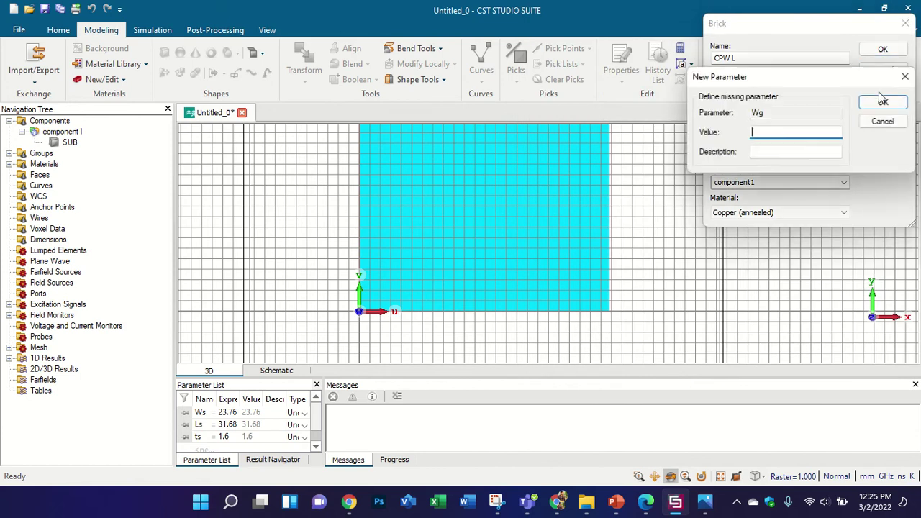
{"action": "left_click", "coordinate": [646, 504]}
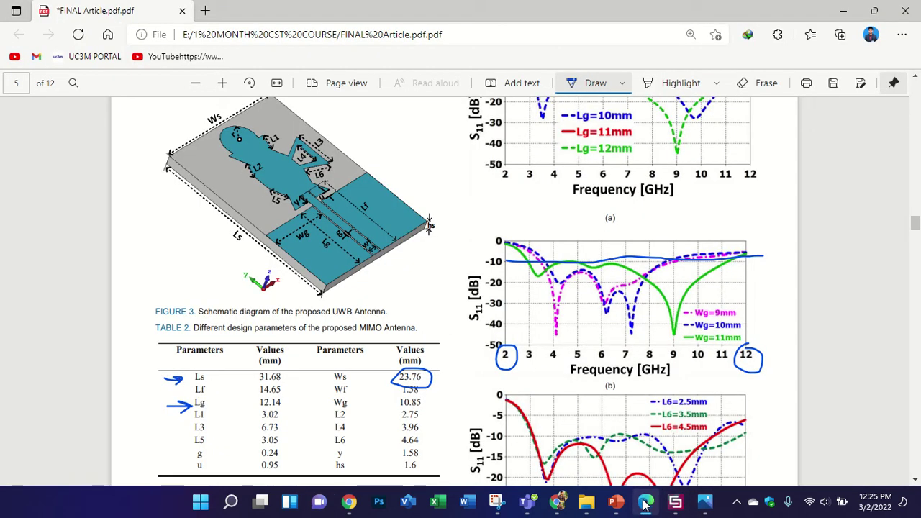
{"action": "left_click", "coordinate": [646, 504]}
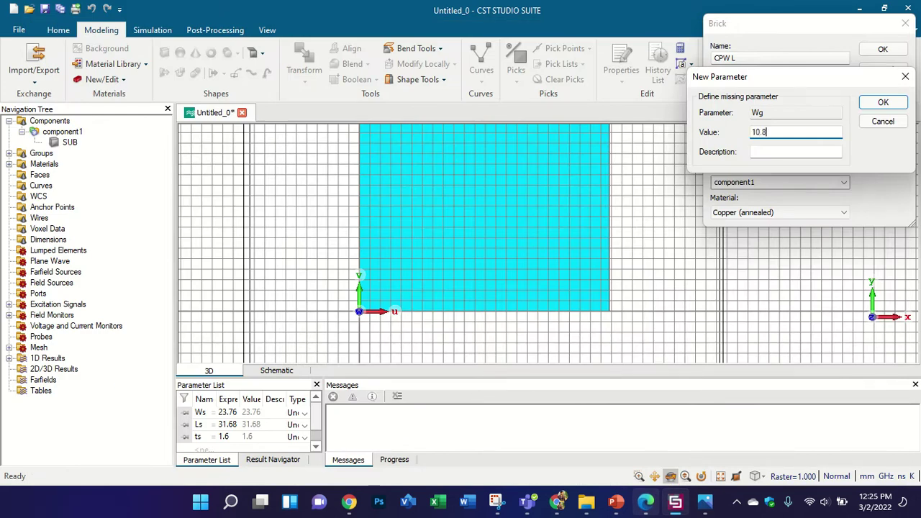
{"action": "left_click", "coordinate": [883, 102]}
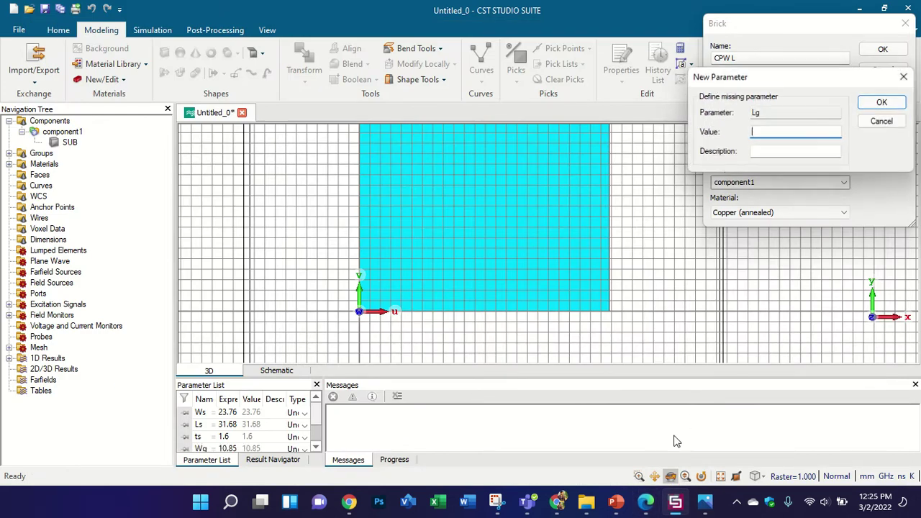
Circle the Lg value in Table 2 of the article PDF and define parameter Lg as 12.14 in CST
{"action": "left_click", "coordinate": [646, 504]}
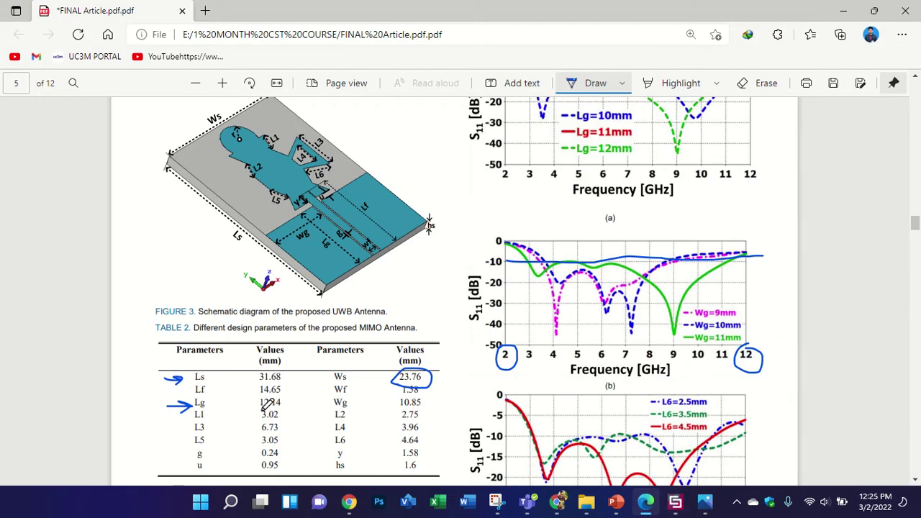
{"action": "mouse_move", "coordinate": [263, 406]}
{"action": "left_mouse_down"}
{"action": "mouse_move", "coordinate": [288, 401]}
{"action": "mouse_move", "coordinate": [273, 393]}
{"action": "mouse_move", "coordinate": [259, 401]}
{"action": "mouse_move", "coordinate": [268, 411]}
{"action": "left_mouse_up"}
{"action": "left_click", "coordinate": [675, 502]}
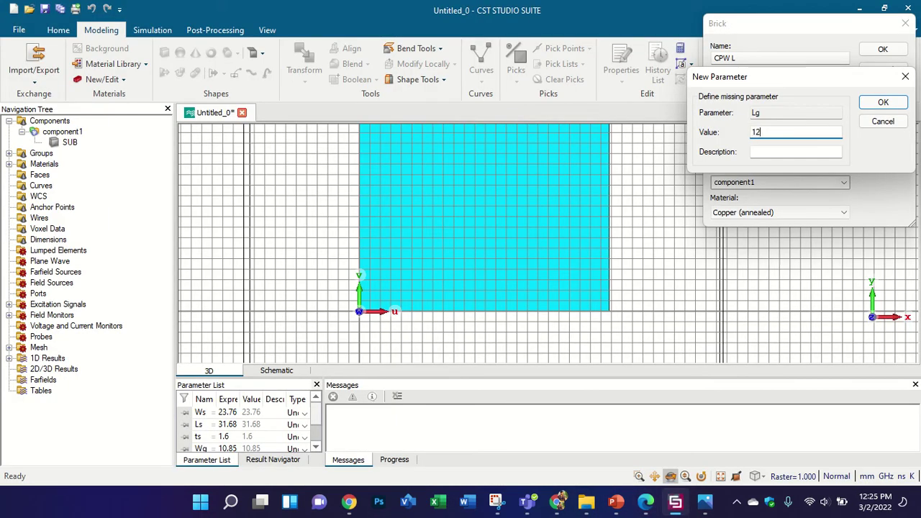
{"action": "left_click", "coordinate": [881, 103]}
Switch to the PowerPoint lecture and handwrite 0.0175 mm, 0.035 mm and 0.05 mm in red on blank slide 4
{"action": "left_click", "coordinate": [647, 503]}
{"action": "left_click", "coordinate": [616, 502]}
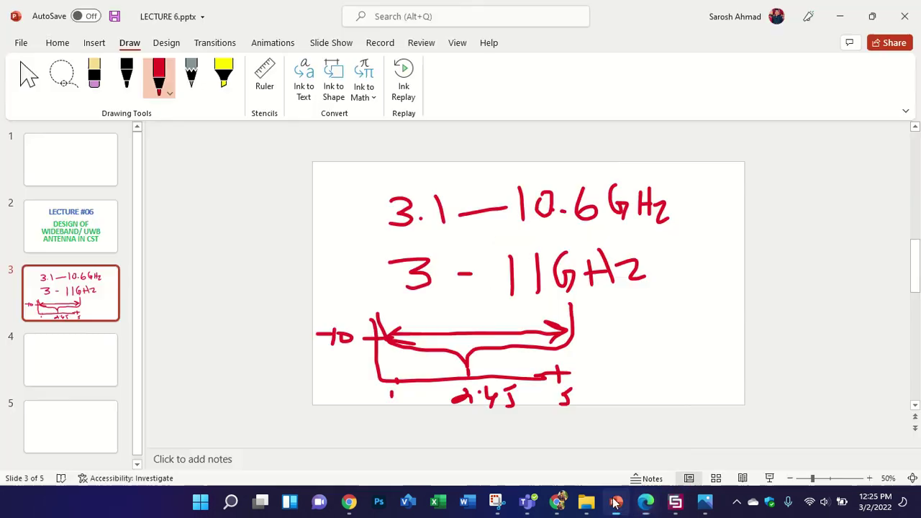
{"action": "left_click", "coordinate": [32, 364]}
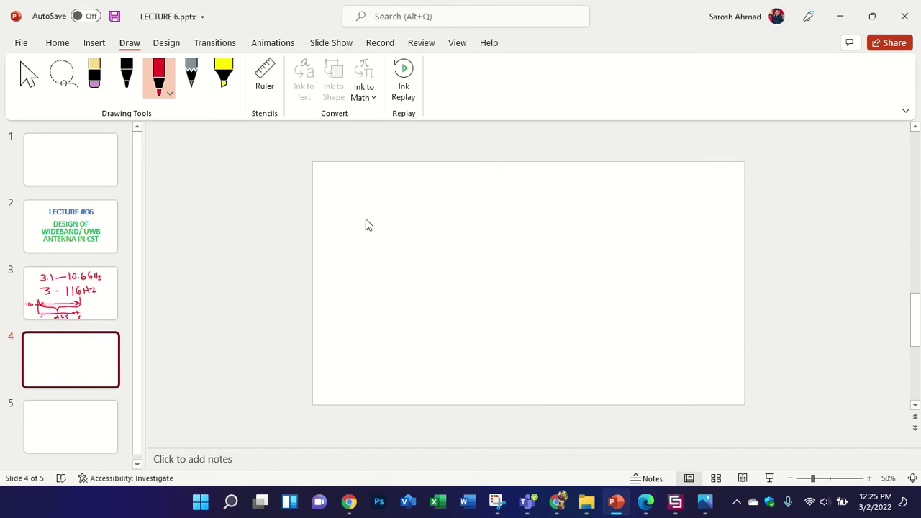
{"action": "mouse_move", "coordinate": [378, 206]}
{"action": "left_mouse_down"}
{"action": "mouse_move", "coordinate": [367, 217]}
{"action": "mouse_move", "coordinate": [409, 203]}
{"action": "mouse_move", "coordinate": [428, 232]}
{"action": "mouse_move", "coordinate": [465, 235]}
{"action": "left_mouse_up"}
{"action": "mouse_move", "coordinate": [489, 196]}
{"action": "left_mouse_down"}
{"action": "mouse_move", "coordinate": [500, 237]}
{"action": "mouse_move", "coordinate": [486, 235]}
{"action": "left_mouse_up"}
{"action": "left_click_drag", "start_coordinate": [489, 193], "coordinate": [508, 180]}
{"action": "mouse_move", "coordinate": [383, 275]}
{"action": "left_mouse_down"}
{"action": "mouse_move", "coordinate": [456, 269]}
{"action": "mouse_move", "coordinate": [447, 294]}
{"action": "left_mouse_up"}
{"action": "left_click", "coordinate": [402, 288]}
{"action": "mouse_move", "coordinate": [478, 265]}
{"action": "left_mouse_down"}
{"action": "mouse_move", "coordinate": [487, 290]}
{"action": "mouse_move", "coordinate": [472, 289]}
{"action": "left_mouse_up"}
{"action": "left_click_drag", "start_coordinate": [479, 265], "coordinate": [494, 257]}
{"action": "mouse_move", "coordinate": [415, 328]}
{"action": "left_mouse_down"}
{"action": "mouse_move", "coordinate": [403, 345]}
{"action": "mouse_move", "coordinate": [415, 330]}
{"action": "mouse_move", "coordinate": [451, 339]}
{"action": "mouse_move", "coordinate": [455, 317]}
{"action": "left_mouse_up"}
{"action": "left_click", "coordinate": [430, 331]}
{"action": "left_click_drag", "start_coordinate": [484, 313], "coordinate": [480, 347]}
{"action": "left_click_drag", "start_coordinate": [490, 310], "coordinate": [500, 300]}
{"action": "left_click_drag", "start_coordinate": [504, 325], "coordinate": [558, 332]}
{"action": "left_click", "coordinate": [504, 272]}
{"action": "left_click_drag", "start_coordinate": [503, 274], "coordinate": [554, 290]}
{"action": "mouse_move", "coordinate": [513, 214]}
{"action": "left_mouse_down"}
{"action": "mouse_move", "coordinate": [540, 224]}
{"action": "mouse_move", "coordinate": [559, 214]}
{"action": "mouse_move", "coordinate": [568, 227]}
{"action": "left_mouse_up"}
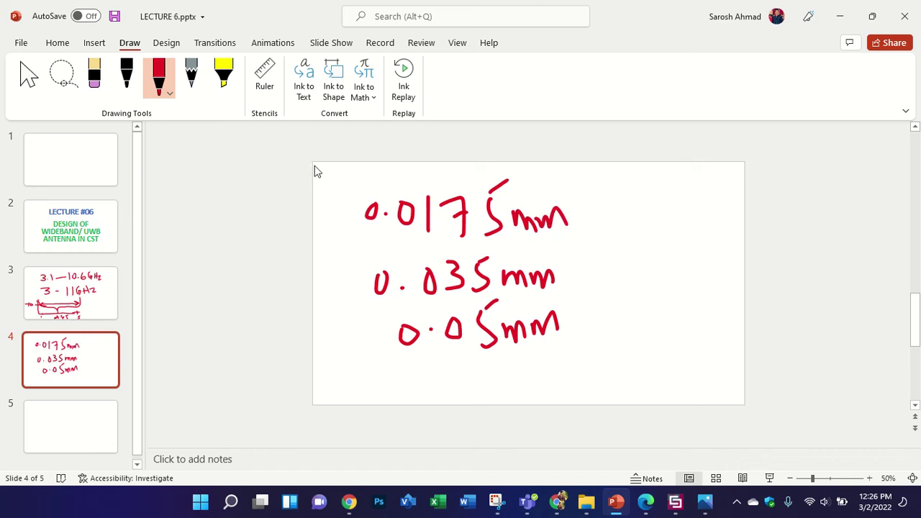
Draw arrows pointing to the handwritten 0.0175 mm and 0.035 mm thicknesses and box the 0.035 mm value
{"action": "mouse_move", "coordinate": [289, 214]}
{"action": "left_mouse_down"}
{"action": "mouse_move", "coordinate": [346, 214]}
{"action": "mouse_move", "coordinate": [331, 227]}
{"action": "left_mouse_up"}
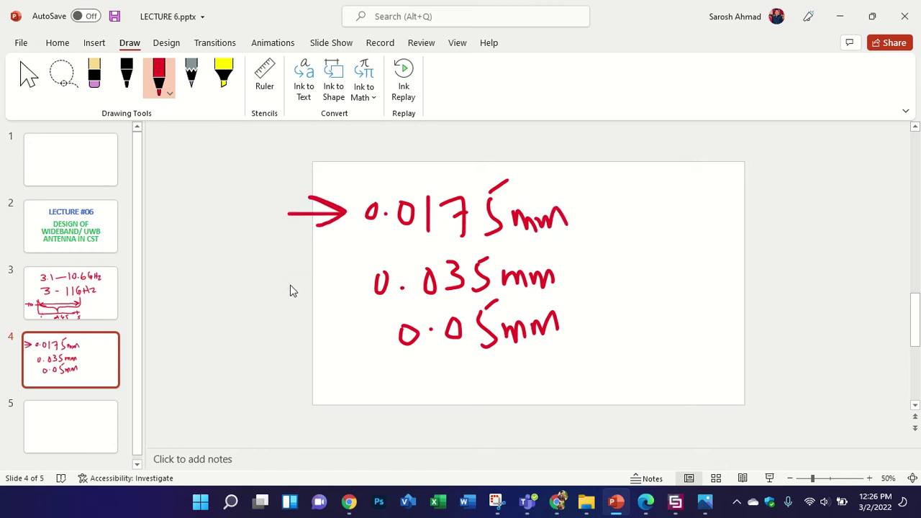
{"action": "mouse_move", "coordinate": [290, 285]}
{"action": "left_mouse_down"}
{"action": "mouse_move", "coordinate": [344, 285]}
{"action": "mouse_move", "coordinate": [330, 296]}
{"action": "left_mouse_up"}
{"action": "mouse_move", "coordinate": [352, 256]}
{"action": "left_mouse_down"}
{"action": "mouse_move", "coordinate": [356, 309]}
{"action": "mouse_move", "coordinate": [545, 251]}
{"action": "mouse_move", "coordinate": [574, 294]}
{"action": "mouse_move", "coordinate": [337, 308]}
{"action": "left_mouse_up"}
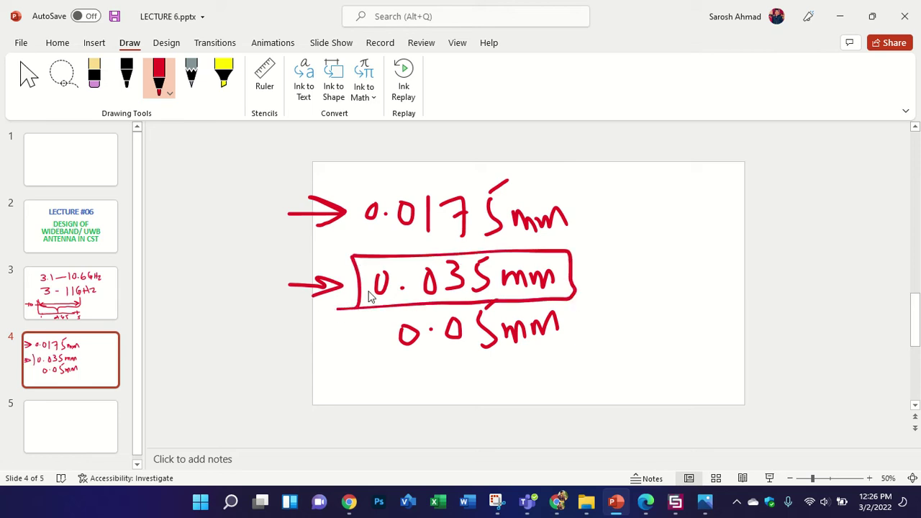
Return to CST Studio Suite, define parameter tp as 0.035 and create the CPW L brick
{"action": "left_click", "coordinate": [675, 502]}
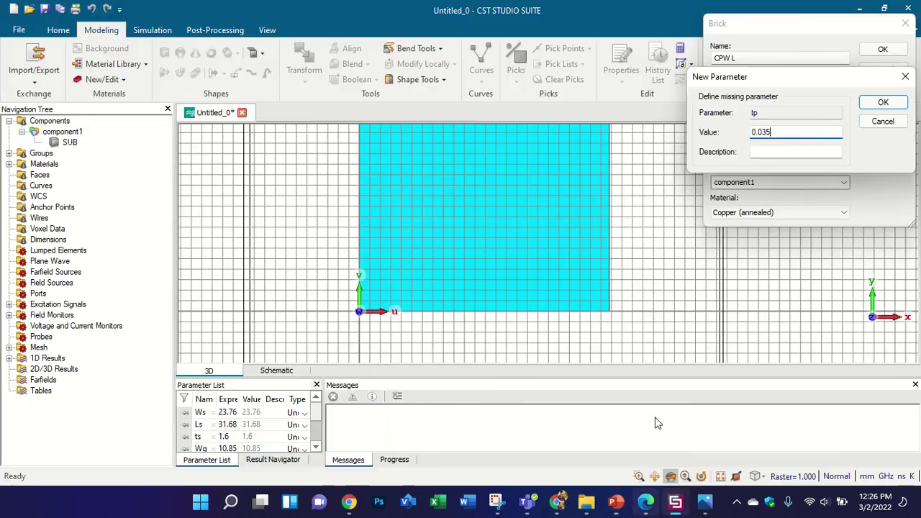
{"action": "left_click", "coordinate": [884, 105]}
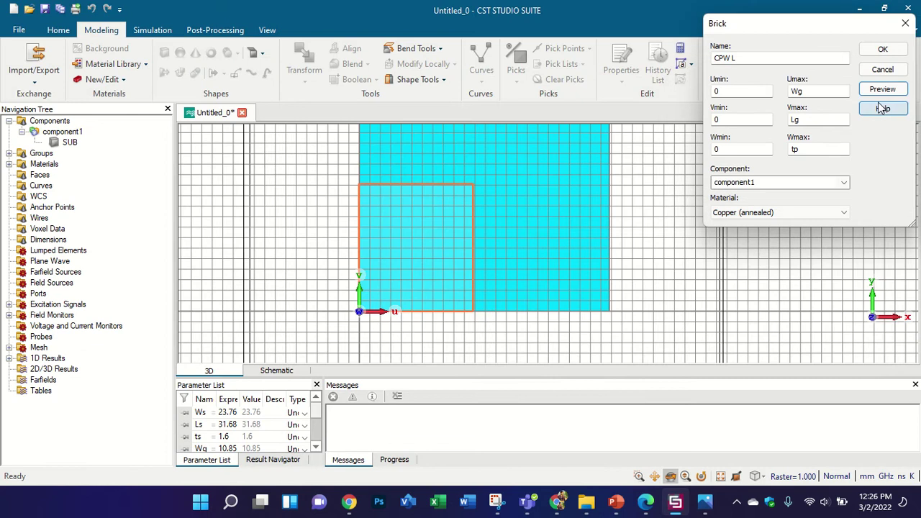
{"action": "left_click", "coordinate": [882, 49]}
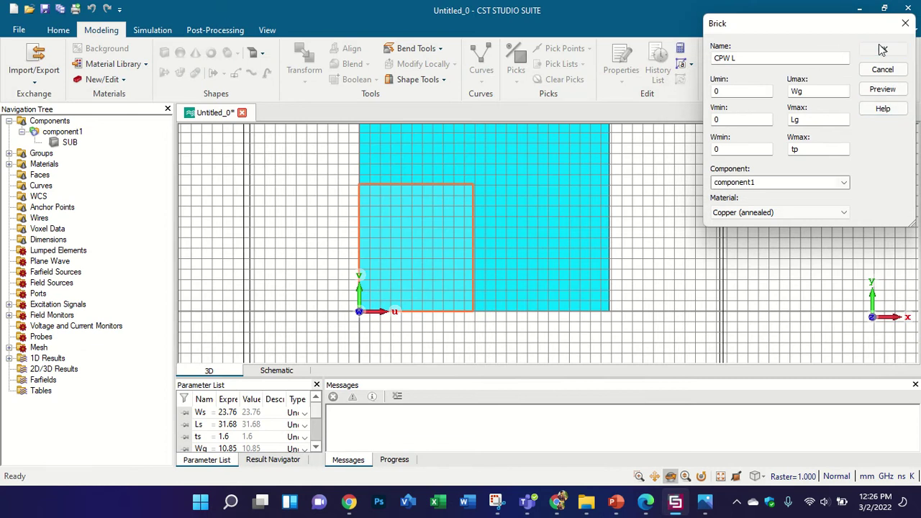
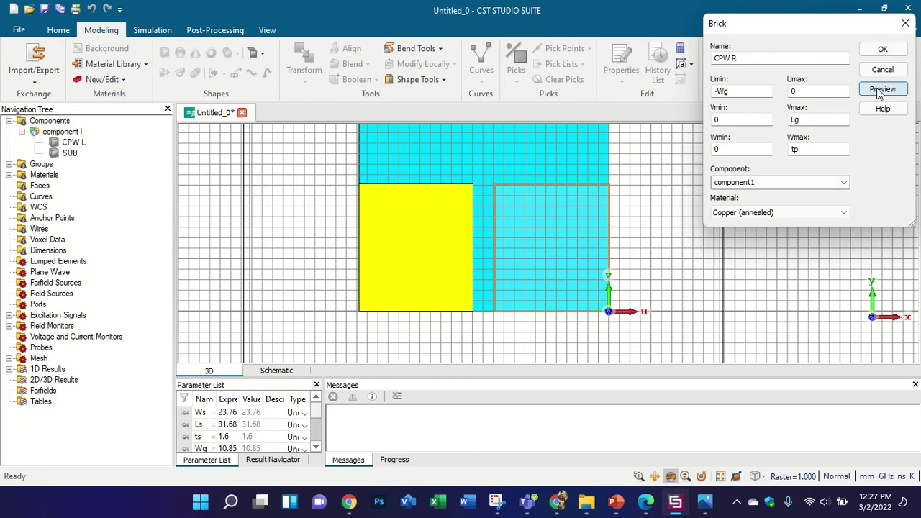
Create the copper CPW R brick with U from -Wg to 0, V from 0 to Lg and W from 0 to tp
{"action": "left_click", "coordinate": [882, 50]}
{"action": "scroll", "coordinate": [515, 250], "scroll_direction": "down", "scroll_amount": 4}
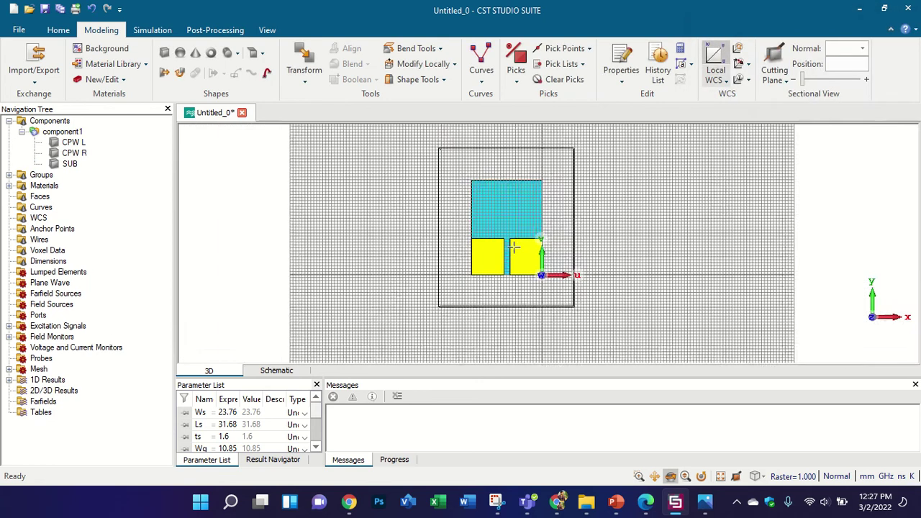
{"action": "scroll", "coordinate": [525, 234], "scroll_direction": "up", "scroll_amount": 4}
In the article's Table 2, erase the circle around the Ws value and circle Wf 1.58 and Lf 14.65
{"action": "left_click", "coordinate": [646, 501]}
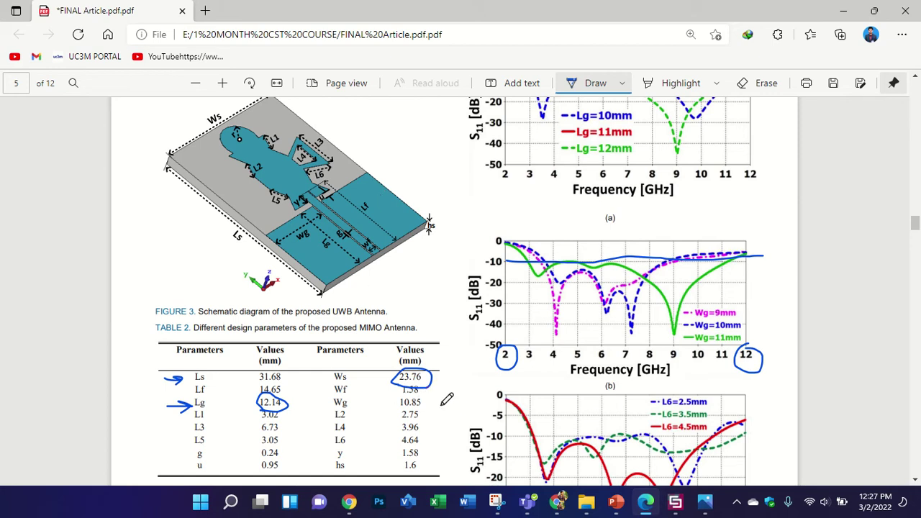
{"action": "scroll", "coordinate": [415, 396], "scroll_direction": "up", "scroll_amount": 4, "text": "ctrl"}
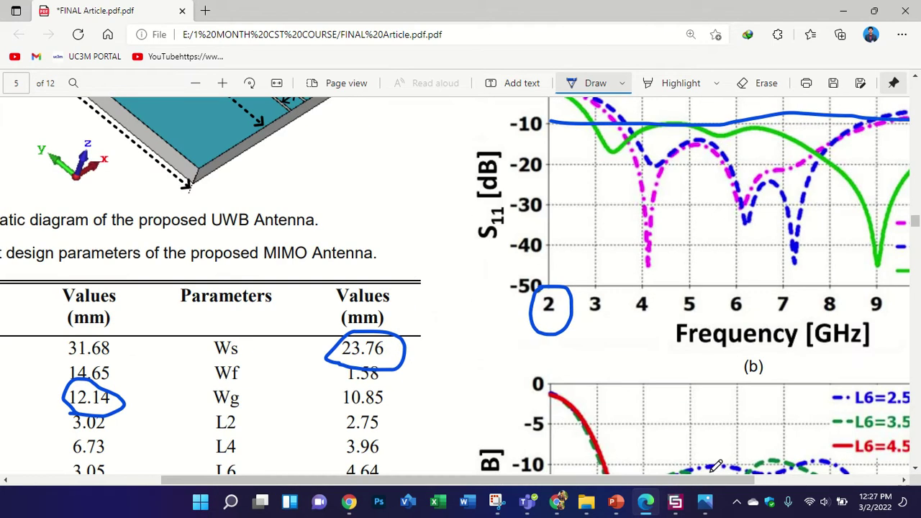
{"action": "scroll", "coordinate": [686, 440], "scroll_direction": "down", "scroll_amount": 3, "text": "ctrl"}
{"action": "left_click", "coordinate": [763, 82]}
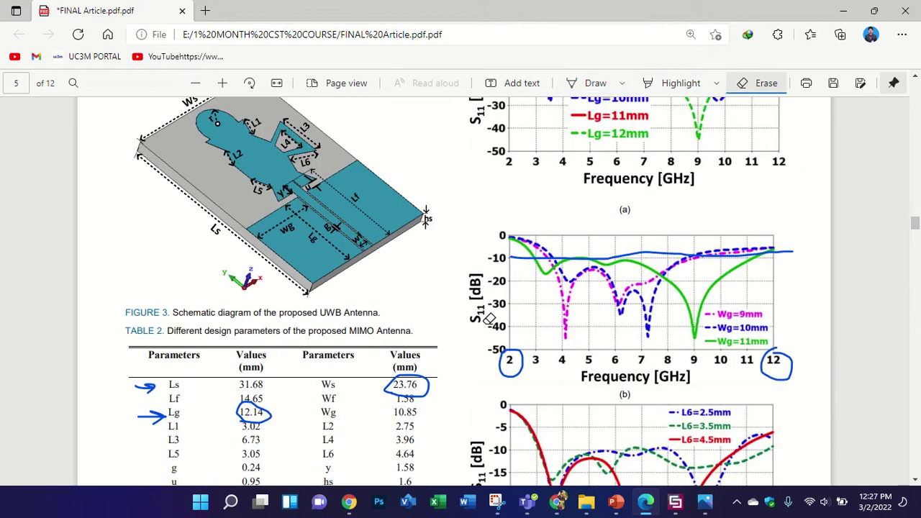
{"action": "left_click", "coordinate": [421, 378]}
{"action": "left_click", "coordinate": [588, 83]}
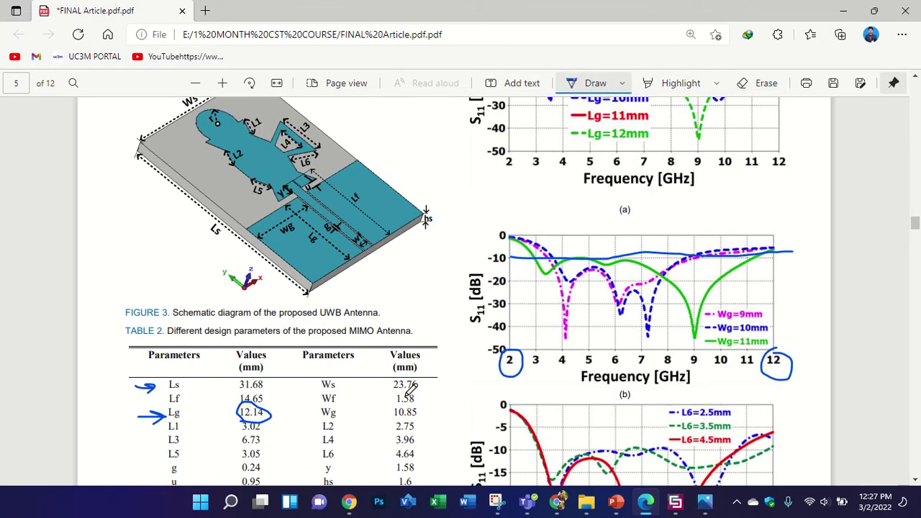
{"action": "mouse_move", "coordinate": [393, 389]}
{"action": "left_mouse_down"}
{"action": "mouse_move", "coordinate": [418, 408]}
{"action": "mouse_move", "coordinate": [411, 384]}
{"action": "left_mouse_up"}
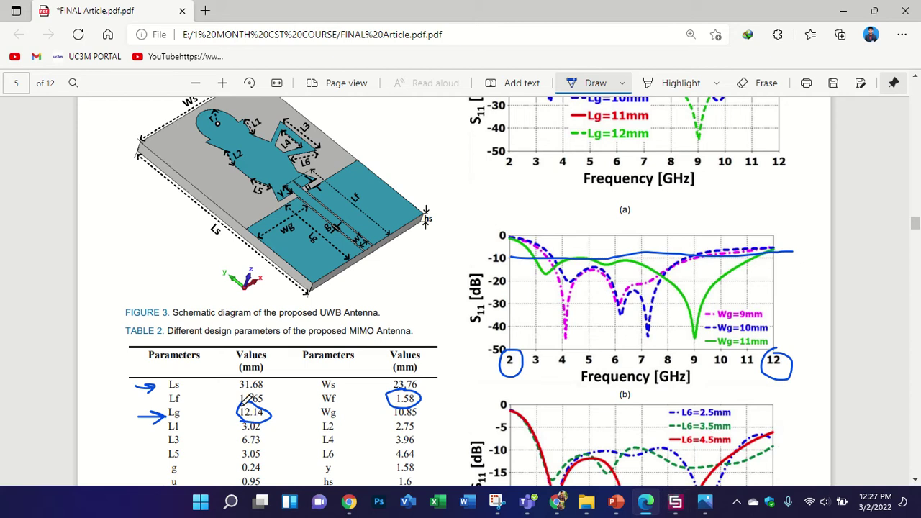
{"action": "mouse_move", "coordinate": [256, 387]}
{"action": "left_mouse_down"}
{"action": "mouse_move", "coordinate": [239, 405]}
{"action": "mouse_move", "coordinate": [245, 385]}
{"action": "left_mouse_up"}
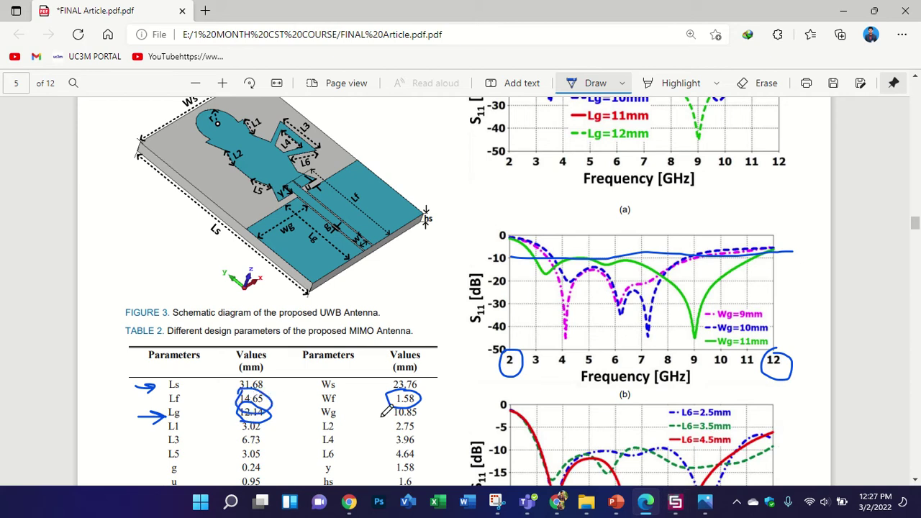
In CST Studio Suite, align the local WCS with the midpoint of the substrate's lower edge, between the two CPW grounds
{"action": "left_click", "coordinate": [675, 502]}
{"action": "left_click", "coordinate": [739, 64]}
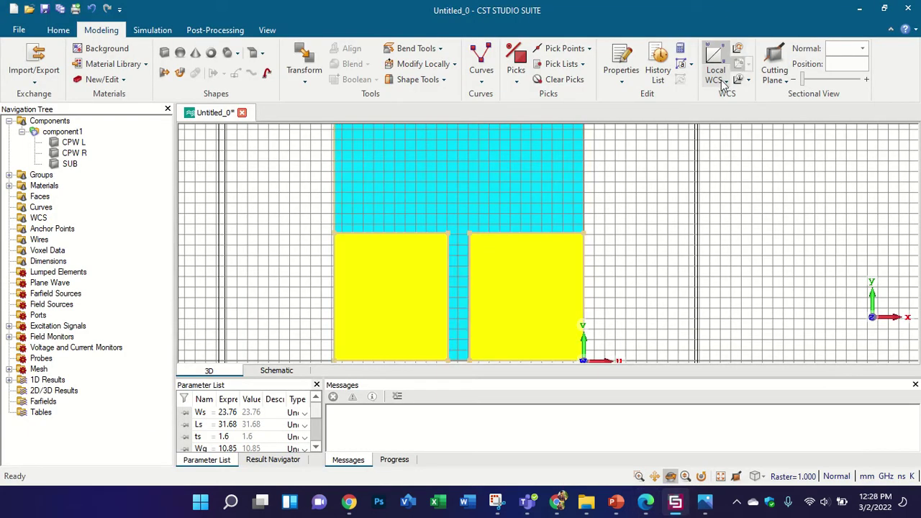
{"action": "scroll", "coordinate": [608, 172], "scroll_direction": "down", "scroll_amount": 4}
{"action": "scroll", "coordinate": [594, 190], "scroll_direction": "up", "scroll_amount": 4}
{"action": "double_click", "coordinate": [496, 308]}
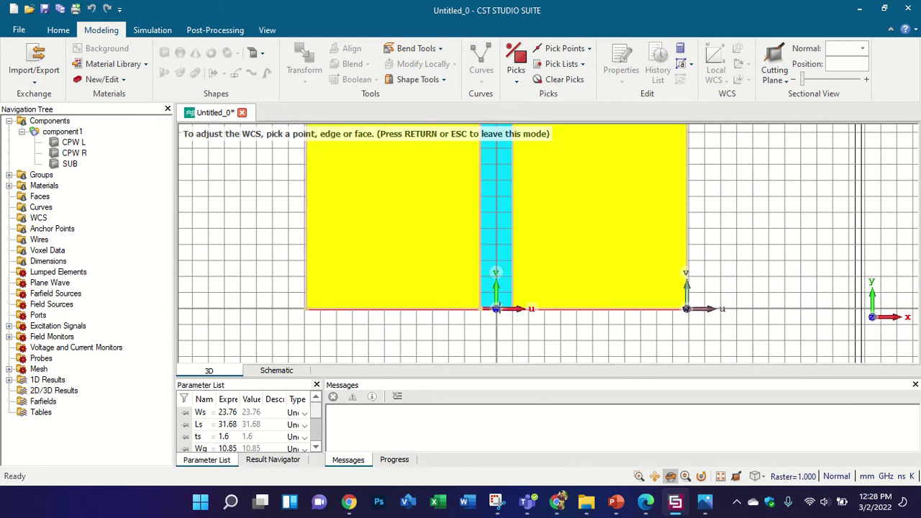
{"action": "key", "text": "Return"}
Start a brick named Feedline with Umin set to -wf/2 and Umax set to wf/2
{"action": "left_click_drag", "start_coordinate": [496, 309], "coordinate": [576, 166]}
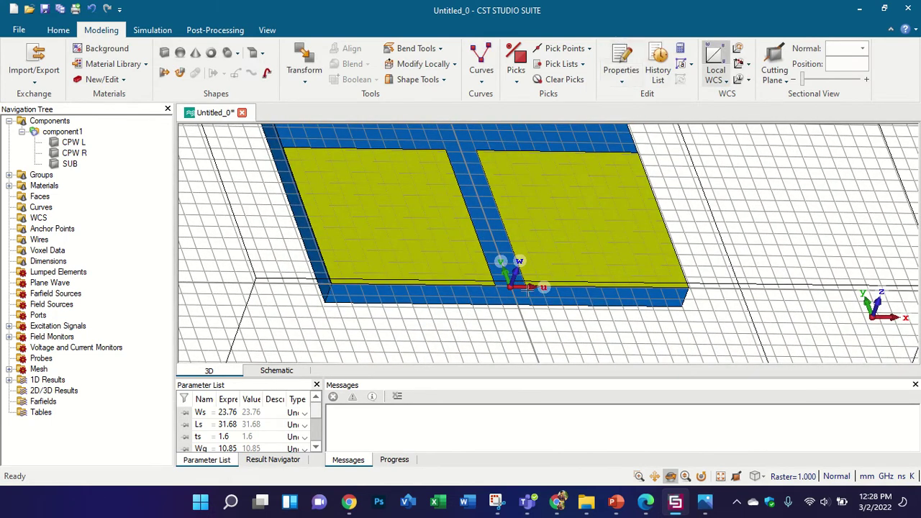
{"action": "scroll", "coordinate": [514, 273], "scroll_direction": "down", "scroll_amount": 4}
{"action": "left_click_drag", "start_coordinate": [515, 274], "coordinate": [531, 249]}
{"action": "key", "text": "5"}
{"action": "scroll", "coordinate": [497, 283], "scroll_direction": "down", "scroll_amount": 2}
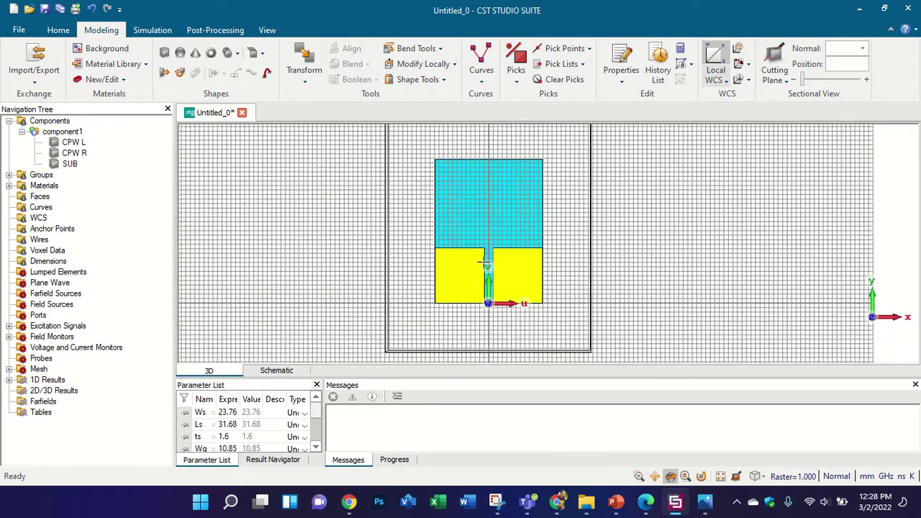
{"action": "scroll", "coordinate": [483, 262], "scroll_direction": "up", "scroll_amount": 2}
{"action": "left_click", "coordinate": [164, 52]}
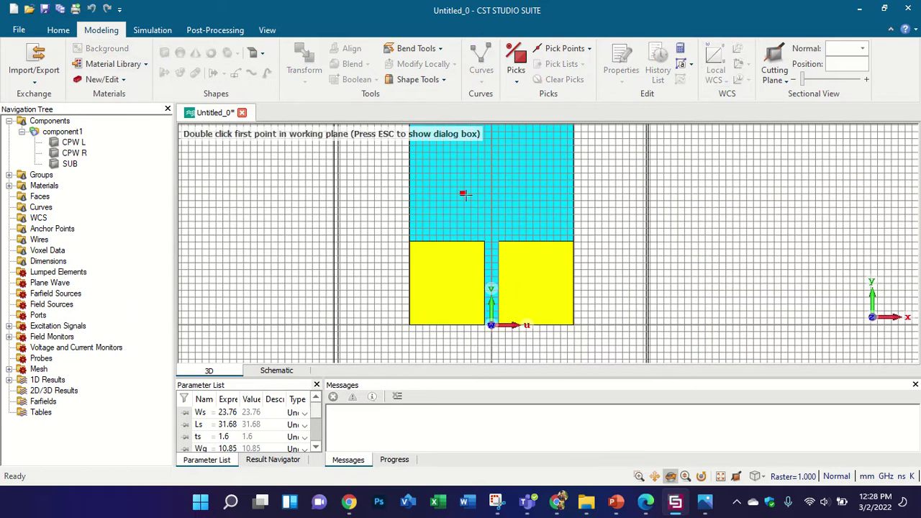
{"action": "key", "text": "Escape"}
{"action": "type", "text": "Feedline"}
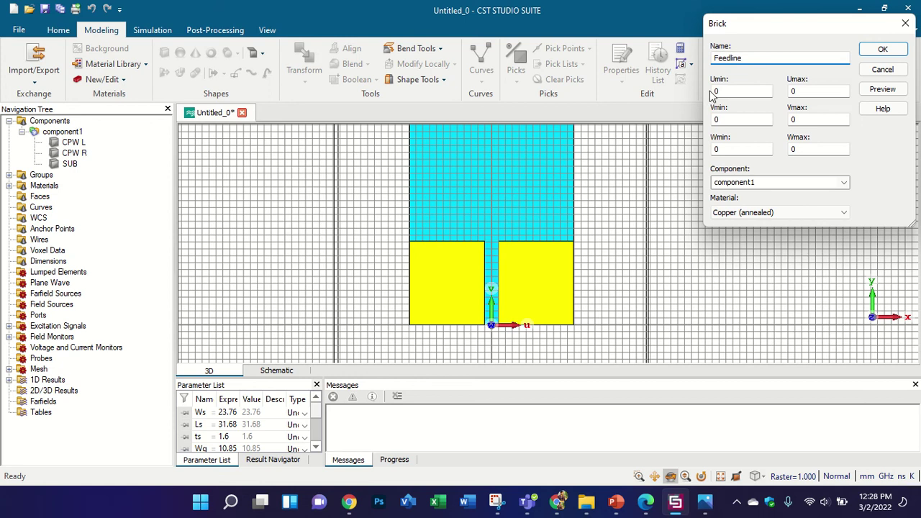
{"action": "key", "text": "Tab"}
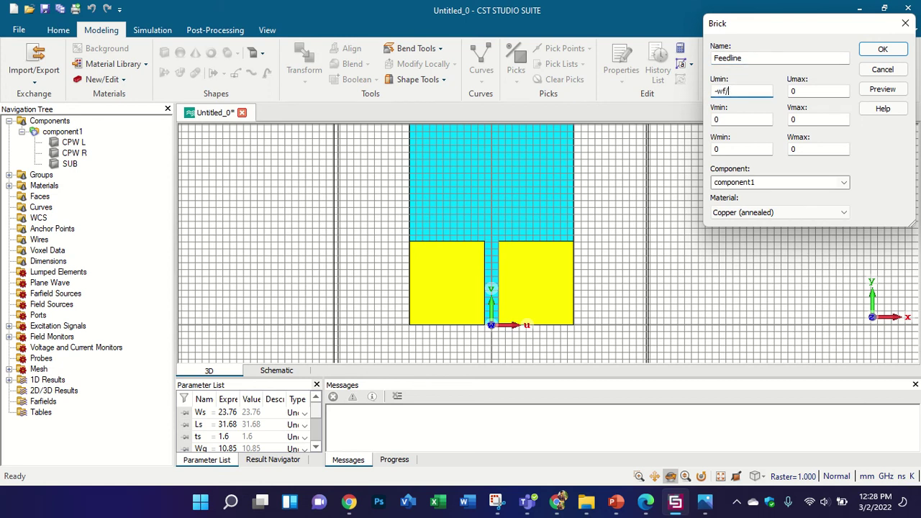
{"action": "double_click", "coordinate": [799, 91]}
{"action": "type", "text": "wf/2"}
Set the Feedline brick's Vmax to lf and Wmax to tp
{"action": "double_click", "coordinate": [797, 120]}
{"action": "type", "text": "lf"}
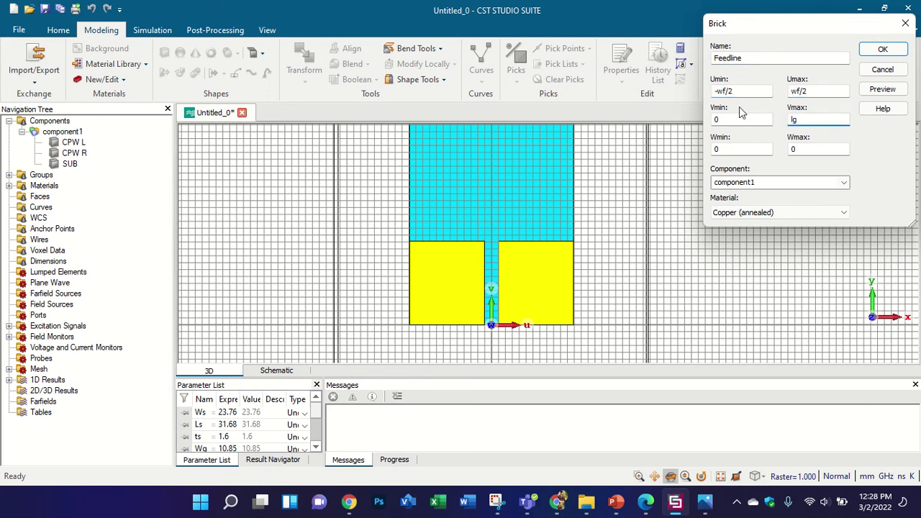
{"action": "double_click", "coordinate": [796, 149]}
{"action": "type", "text": "tp"}
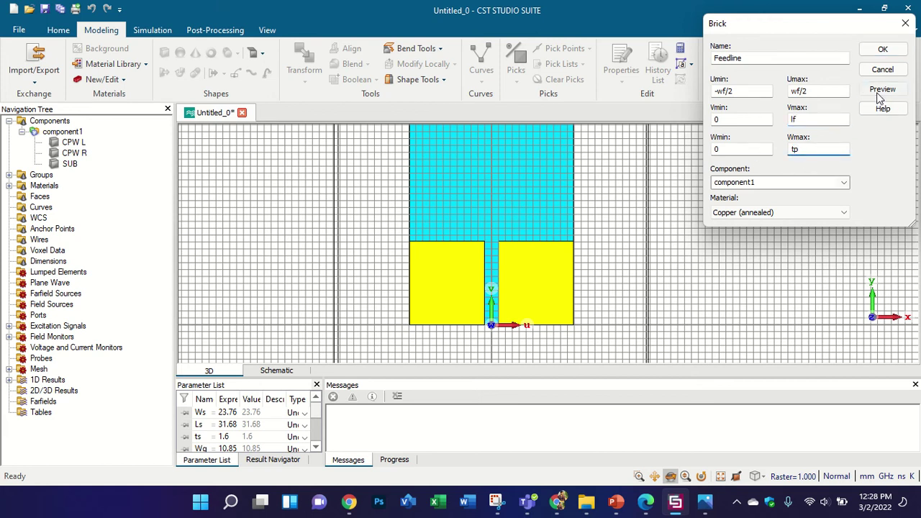
Define the Feedline brick's missing parameters wf as 1.58 and lf as 14.65, checking lf in the article's Table 2
{"action": "left_click", "coordinate": [884, 49]}
{"action": "type", "text": "1.58"}
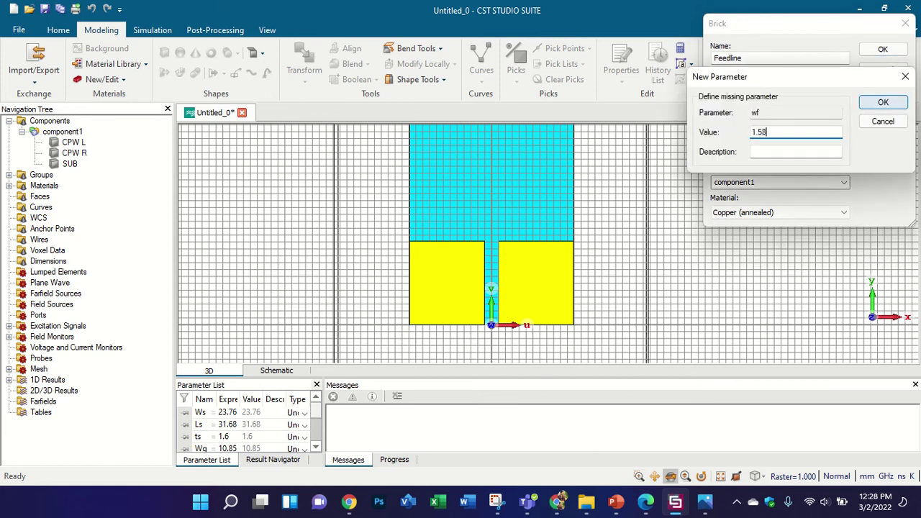
{"action": "left_click", "coordinate": [884, 102]}
{"action": "left_click", "coordinate": [647, 504]}
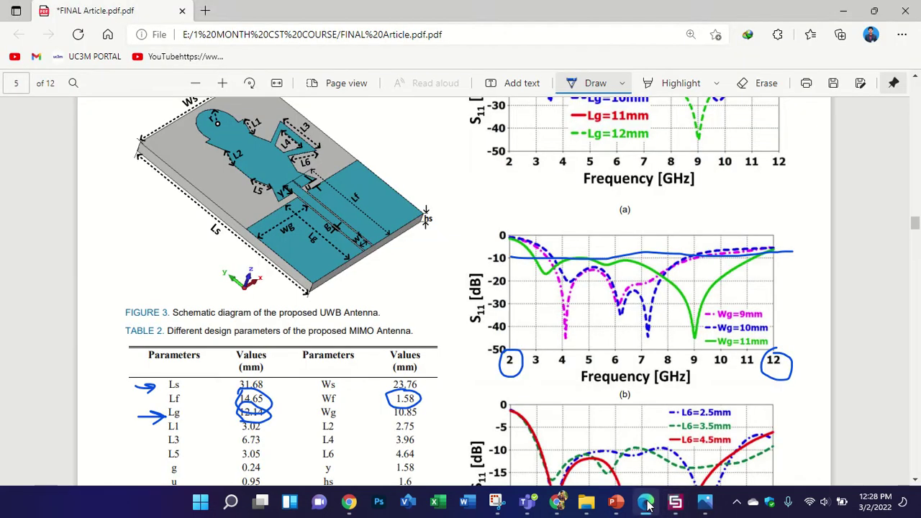
{"action": "left_click", "coordinate": [647, 503]}
{"action": "type", "text": "14."}
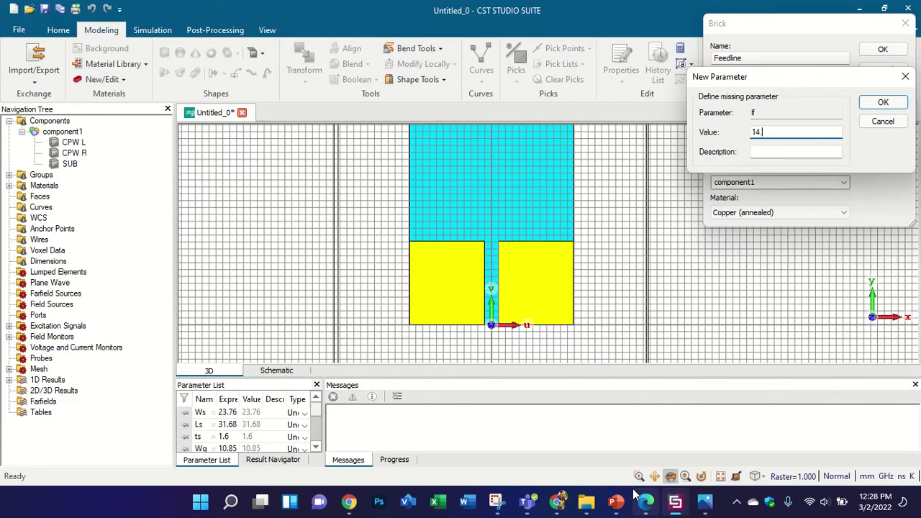
{"action": "type", "text": "65"}
{"action": "left_click", "coordinate": [873, 104]}
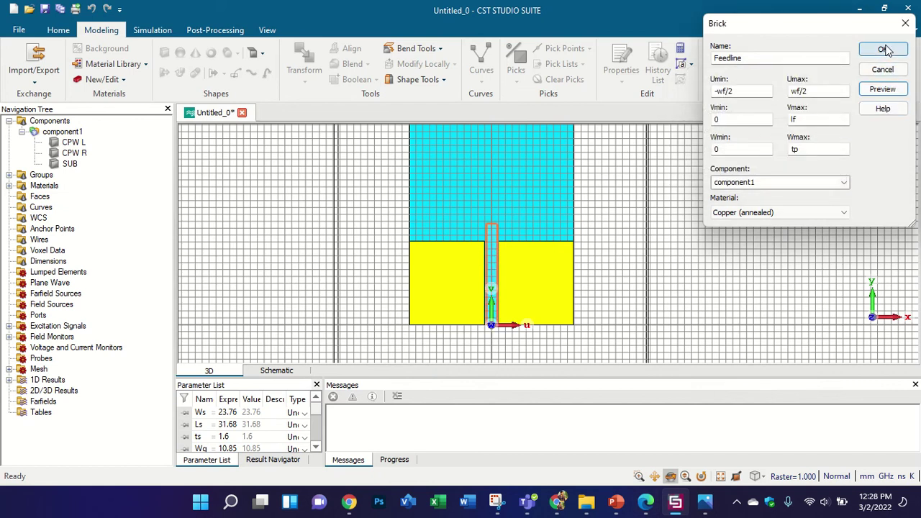
Create the Feedline brick and inspect its position between the CPW grounds
{"action": "left_click", "coordinate": [883, 49]}
{"action": "left_click_drag", "start_coordinate": [525, 300], "coordinate": [540, 285]}
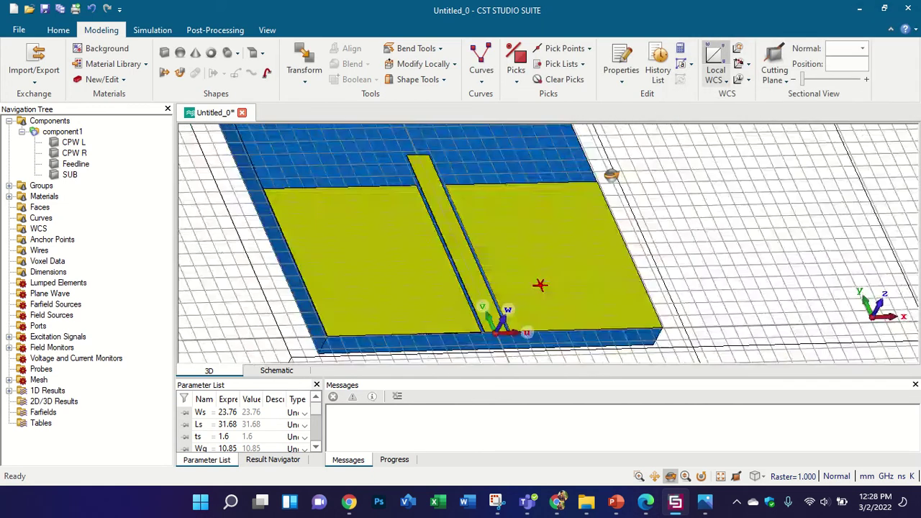
{"action": "left_click_drag", "start_coordinate": [612, 175], "coordinate": [551, 228]}
{"action": "scroll", "coordinate": [466, 255], "scroll_direction": "down", "scroll_amount": 6}
{"action": "key", "text": "5"}
{"action": "scroll", "coordinate": [456, 175], "scroll_direction": "up", "scroll_amount": 2}
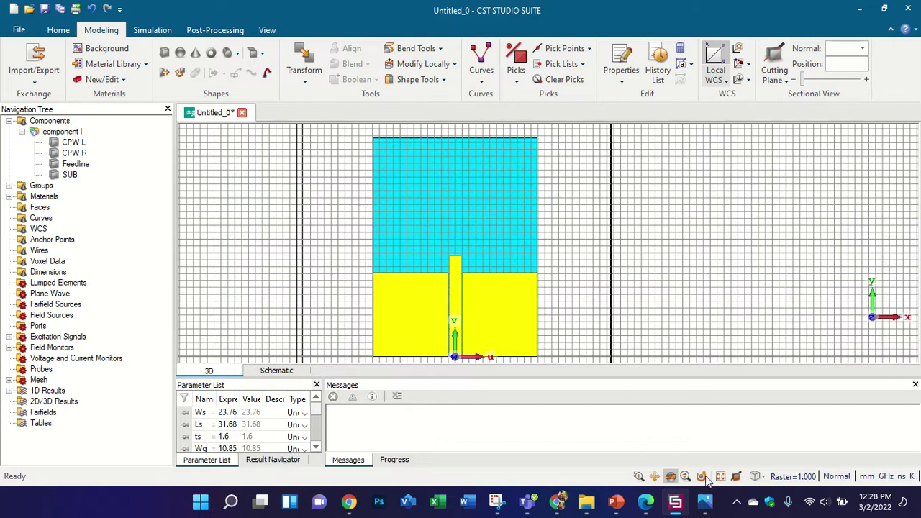
In the article PDF, find the rectangular patch's starting parameters and circle Lp = 16 mm and Wp = 10 mm
{"action": "left_click", "coordinate": [646, 502]}
{"action": "scroll", "coordinate": [647, 260], "scroll_direction": "up", "scroll_amount": 5}
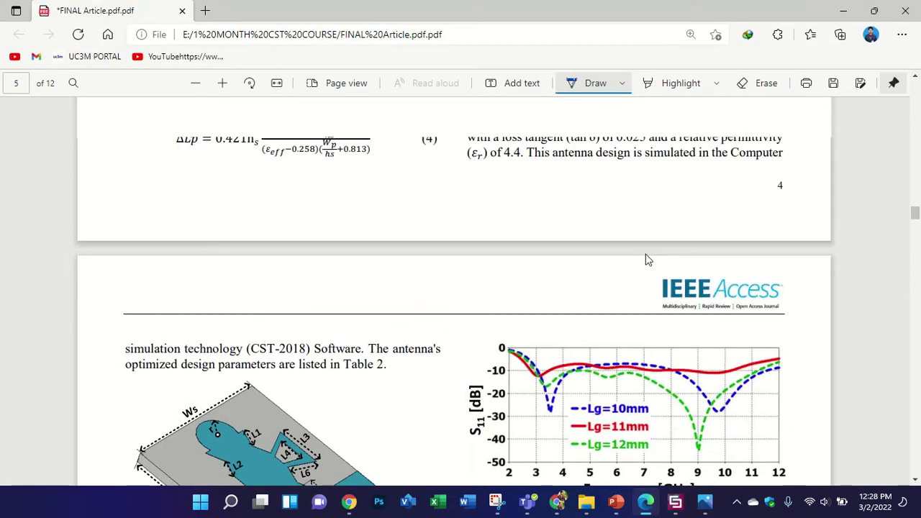
{"action": "scroll", "coordinate": [647, 260], "scroll_direction": "up", "scroll_amount": 10}
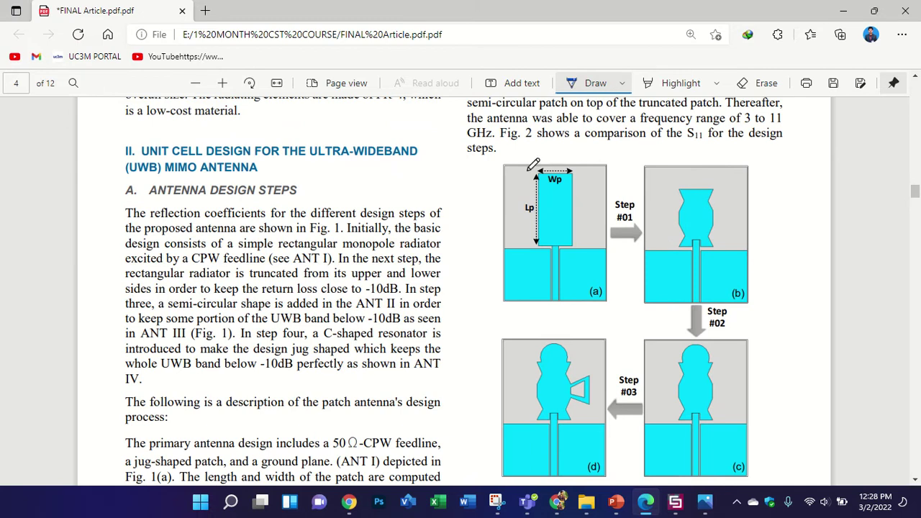
{"action": "scroll", "coordinate": [619, 195], "scroll_direction": "down", "scroll_amount": 1, "text": "ctrl"}
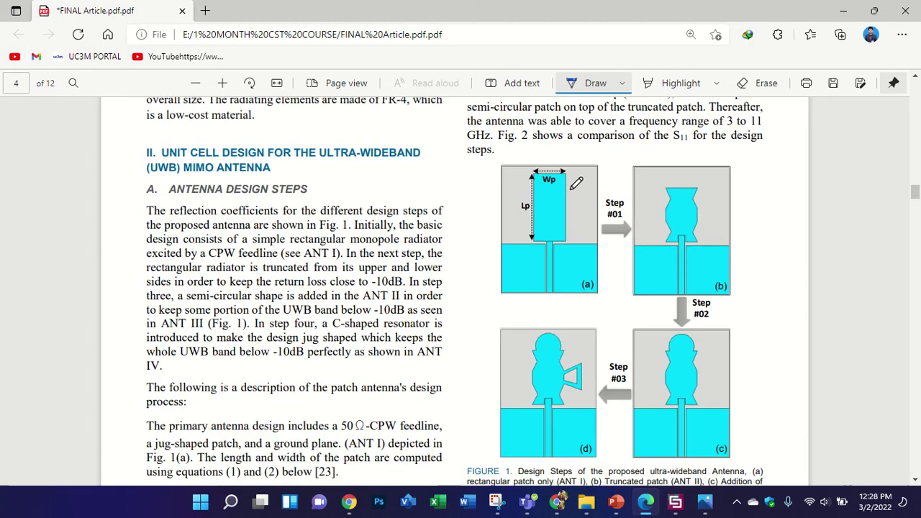
{"action": "scroll", "coordinate": [576, 183], "scroll_direction": "up", "scroll_amount": 2}
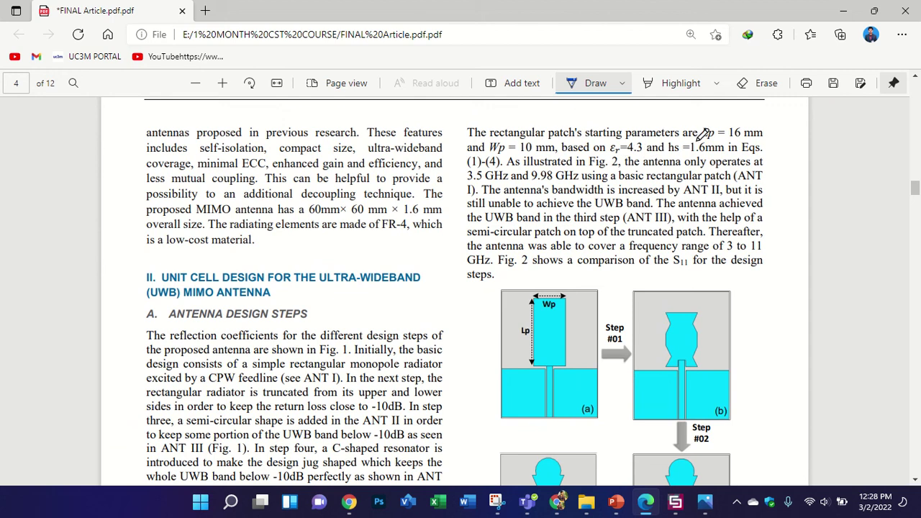
{"action": "mouse_move", "coordinate": [698, 140]}
{"action": "left_mouse_down"}
{"action": "mouse_move", "coordinate": [757, 137]}
{"action": "mouse_move", "coordinate": [724, 110]}
{"action": "mouse_move", "coordinate": [704, 140]}
{"action": "left_mouse_up"}
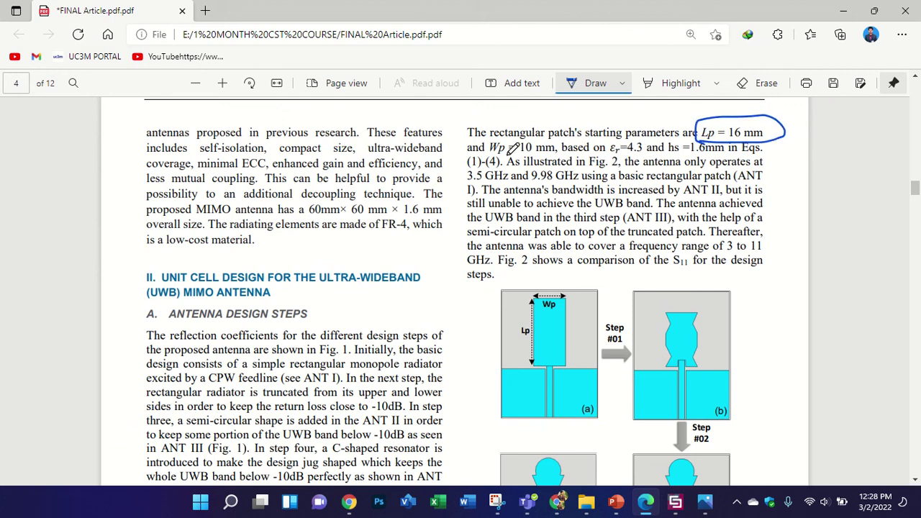
{"action": "mouse_move", "coordinate": [512, 147]}
{"action": "left_mouse_down"}
{"action": "mouse_move", "coordinate": [489, 154]}
{"action": "mouse_move", "coordinate": [563, 150]}
{"action": "mouse_move", "coordinate": [504, 135]}
{"action": "mouse_move", "coordinate": [496, 149]}
{"action": "left_mouse_up"}
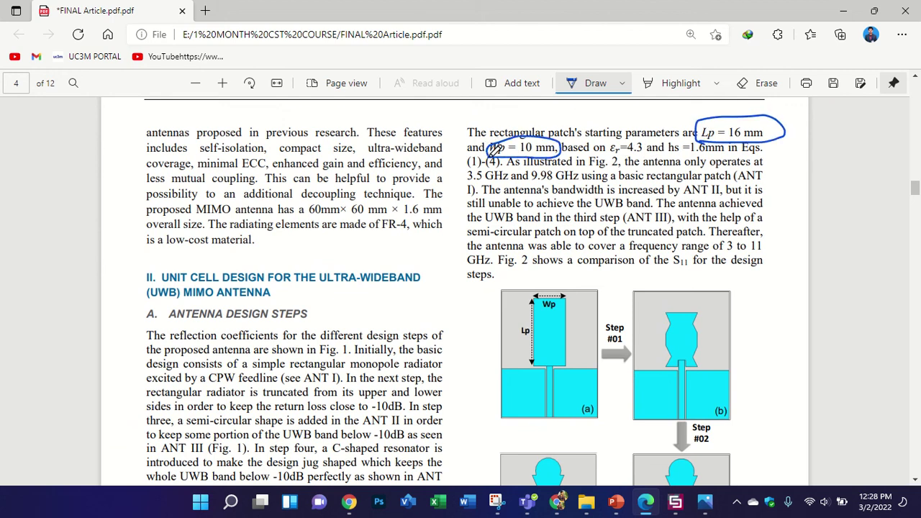
Back in CST Studio Suite, align the local WCS with the midpoint of the feedline's upper edge
{"action": "left_click", "coordinate": [675, 502]}
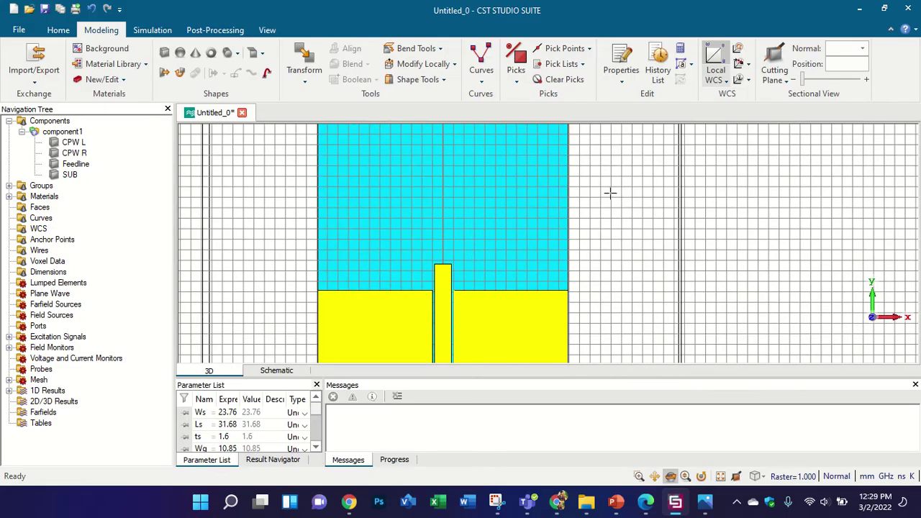
{"action": "left_click", "coordinate": [738, 64]}
{"action": "left_click", "coordinate": [442, 260]}
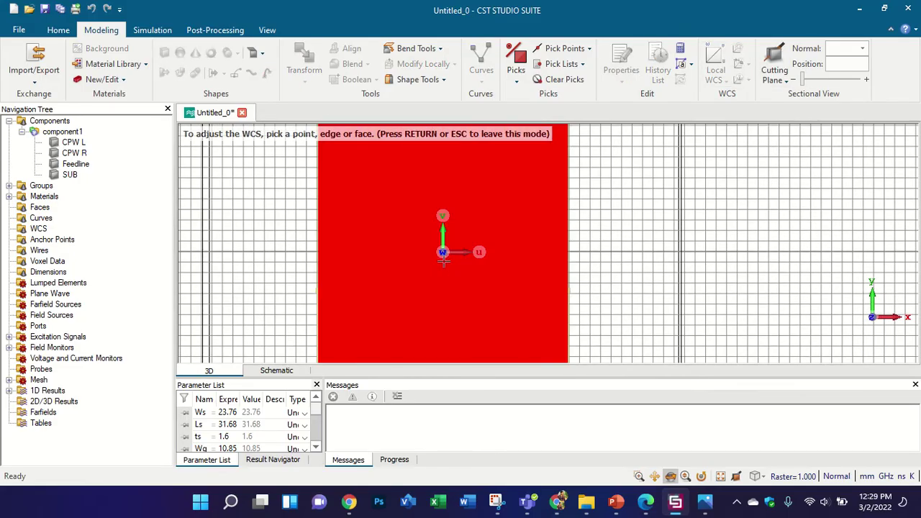
{"action": "scroll", "coordinate": [443, 261], "scroll_direction": "up", "scroll_amount": 8}
{"action": "left_click", "coordinate": [455, 271]}
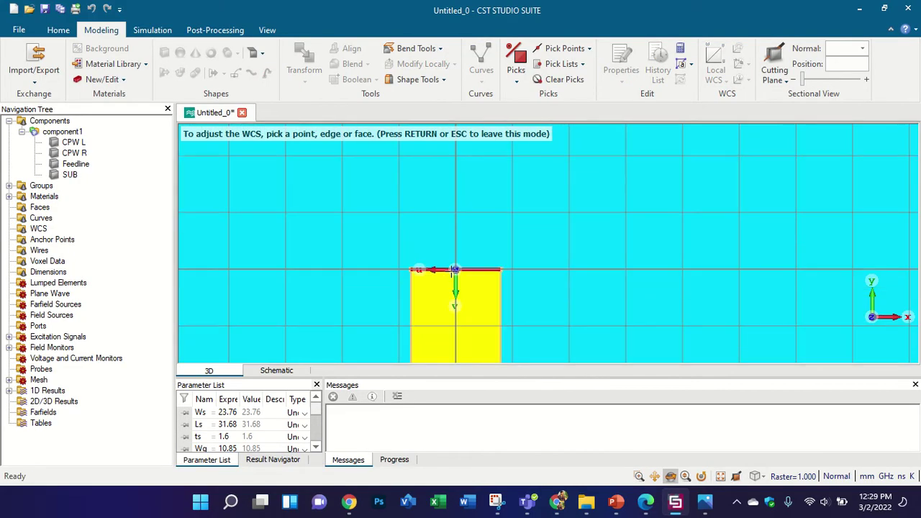
{"action": "double_click", "coordinate": [454, 271]}
{"action": "scroll", "coordinate": [453, 271], "scroll_direction": "down", "scroll_amount": 8}
{"action": "scroll", "coordinate": [461, 214], "scroll_direction": "up", "scroll_amount": 4}
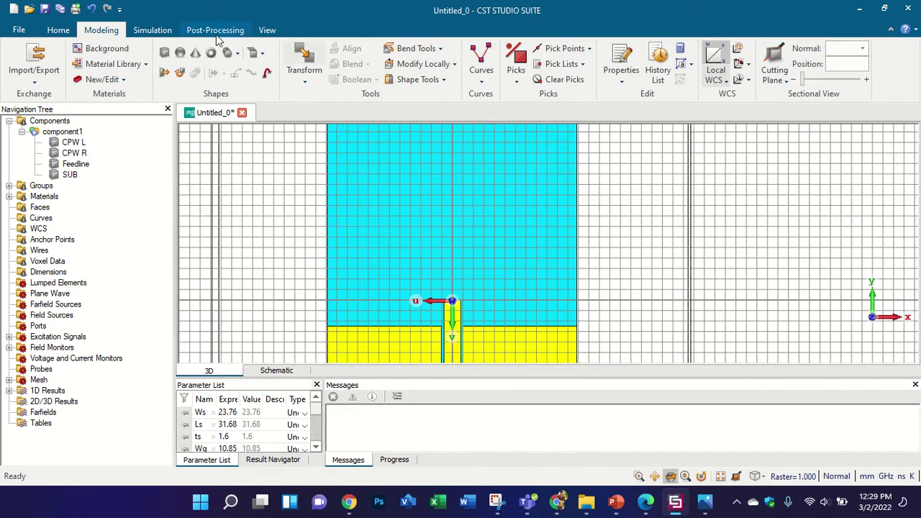
Start a brick named Patch with Umin set to -Wp/2 and Umax set to Wp/2
{"action": "left_click", "coordinate": [164, 52]}
{"action": "key", "text": "Escape"}
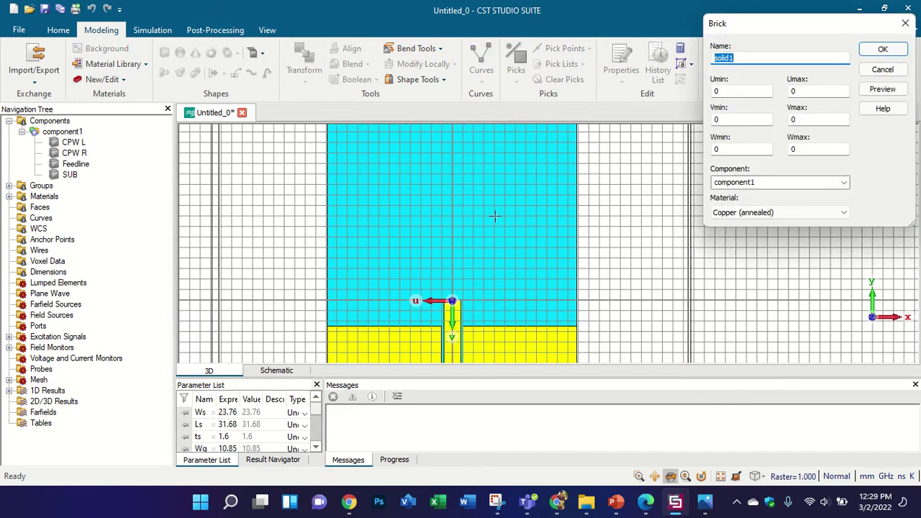
{"action": "type", "text": "Patch"}
{"action": "double_click", "coordinate": [728, 91]}
{"action": "type", "text": "-Wp/2"}
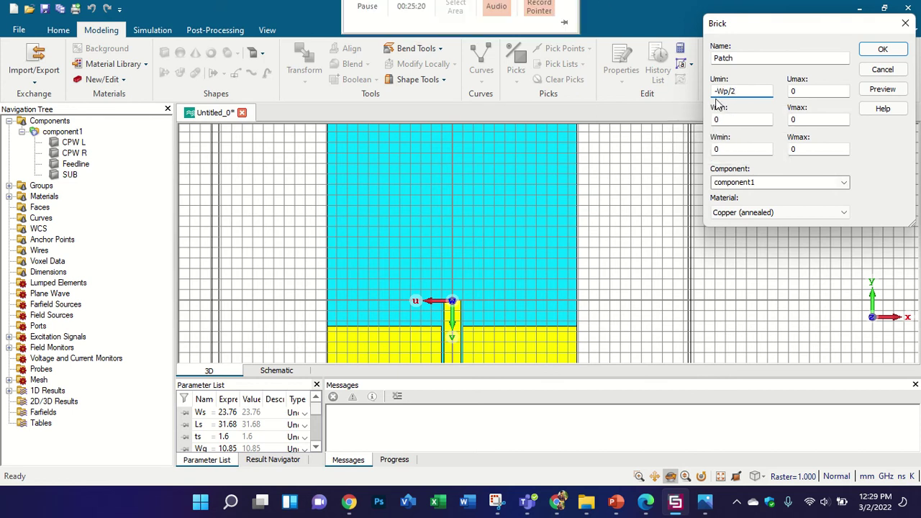
{"action": "double_click", "coordinate": [809, 90]}
{"action": "type", "text": "Wp/2"}
Set the Patch brick's Vmin to -Lp and leave its Vmax at 0
{"action": "double_click", "coordinate": [807, 119]}
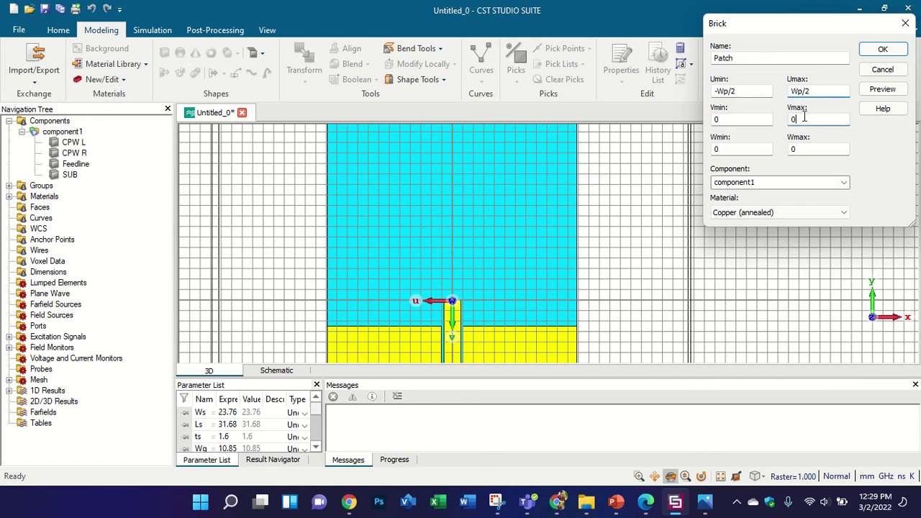
{"action": "type", "text": "-Ls"}
{"action": "left_click_drag", "start_coordinate": [809, 119], "coordinate": [695, 127]}
{"action": "left_click", "coordinate": [736, 121]}
{"action": "type", "text": "-Lp"}
{"action": "key", "text": "BackSpace"}
{"action": "left_click", "coordinate": [808, 123]}
{"action": "left_click", "coordinate": [808, 122]}
Examine the feedline, its gaps to the two CPW grounds and the WCS at its upper end
{"action": "scroll", "coordinate": [482, 223], "scroll_direction": "down", "scroll_amount": 2}
{"action": "scroll", "coordinate": [488, 228], "scroll_direction": "down", "scroll_amount": 2}
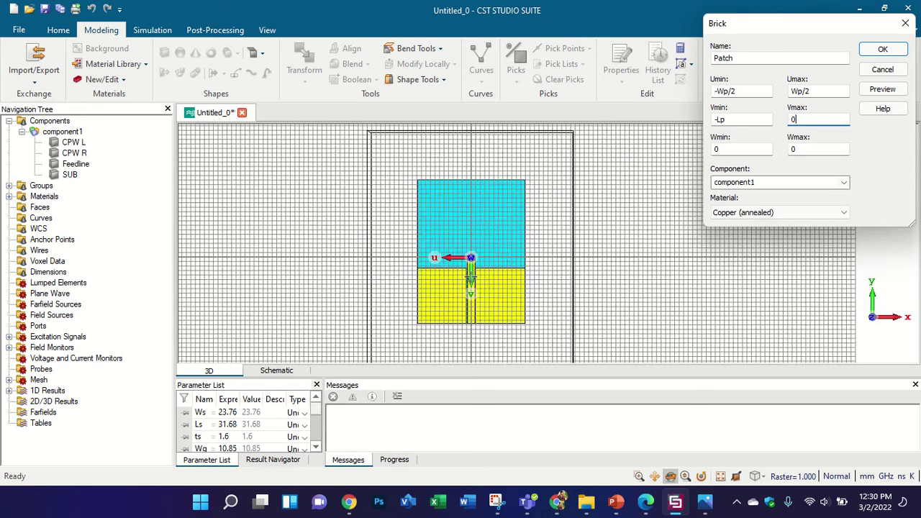
{"action": "scroll", "coordinate": [472, 304], "scroll_direction": "up", "scroll_amount": 4}
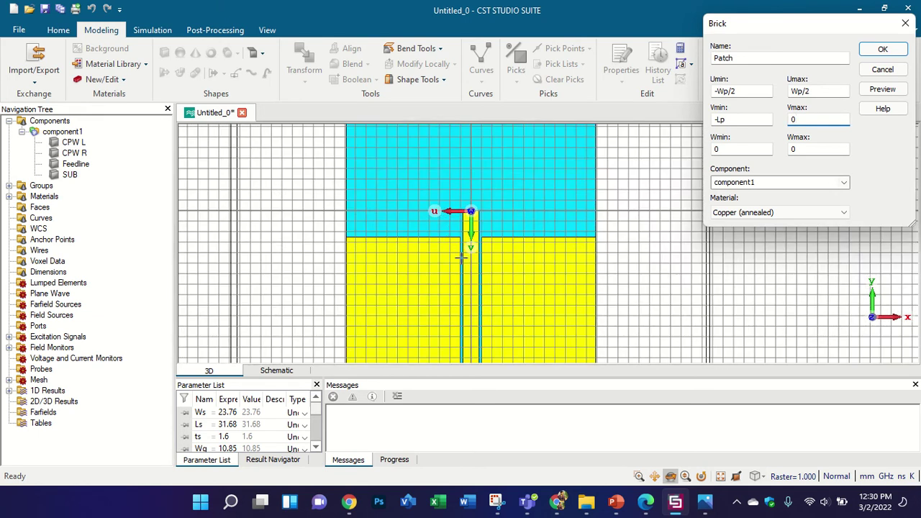
{"action": "scroll", "coordinate": [467, 263], "scroll_direction": "up", "scroll_amount": 3}
{"action": "scroll", "coordinate": [545, 290], "scroll_direction": "down", "scroll_amount": 2}
{"action": "scroll", "coordinate": [501, 332], "scroll_direction": "up", "scroll_amount": 3}
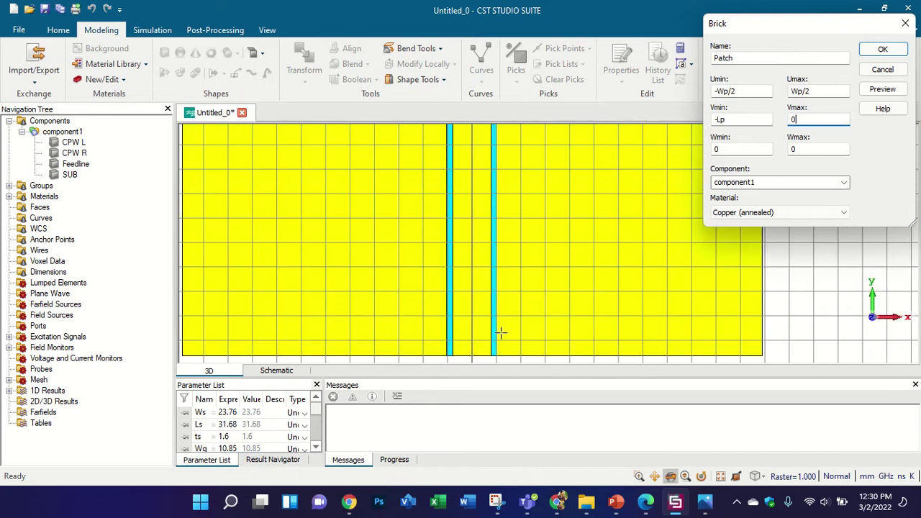
{"action": "scroll", "coordinate": [501, 333], "scroll_direction": "up", "scroll_amount": 3}
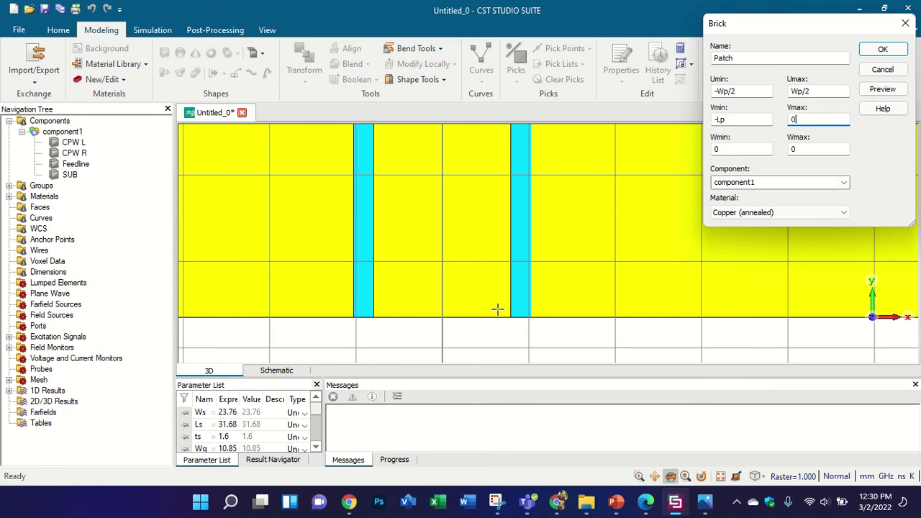
{"action": "scroll", "coordinate": [498, 310], "scroll_direction": "down", "scroll_amount": 5}
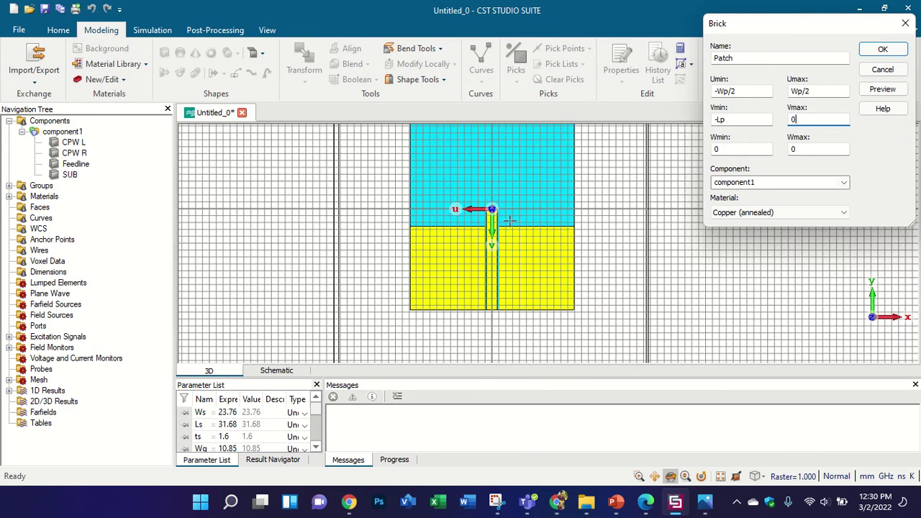
{"action": "scroll", "coordinate": [508, 219], "scroll_direction": "up", "scroll_amount": 3}
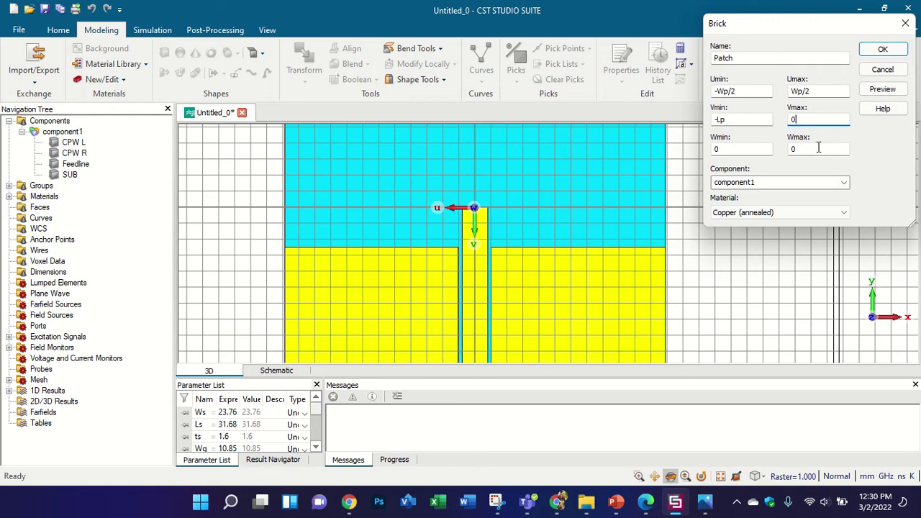
Preview the Patch brick and define its missing parameters Wp as 10 and Lp as 16, checking the article's circled values
{"action": "key", "text": "Tab"}
{"action": "left_click", "coordinate": [883, 88]}
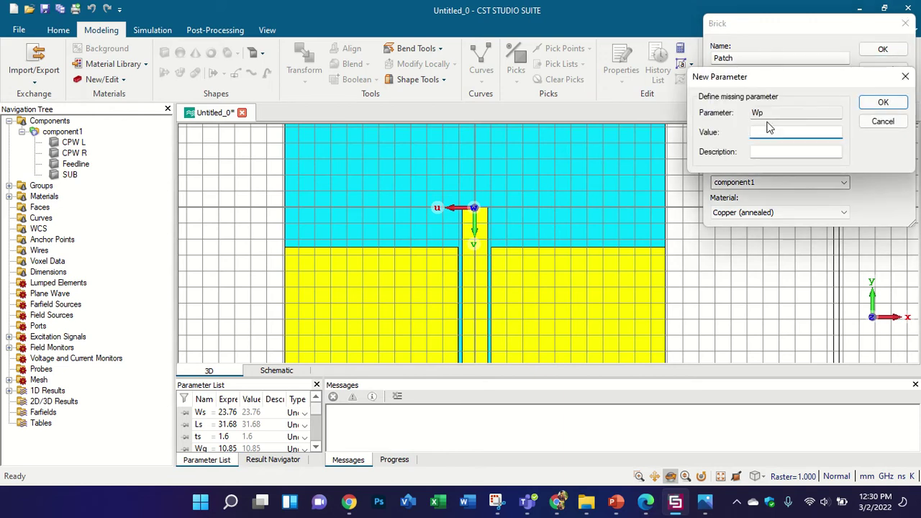
{"action": "left_click", "coordinate": [646, 504]}
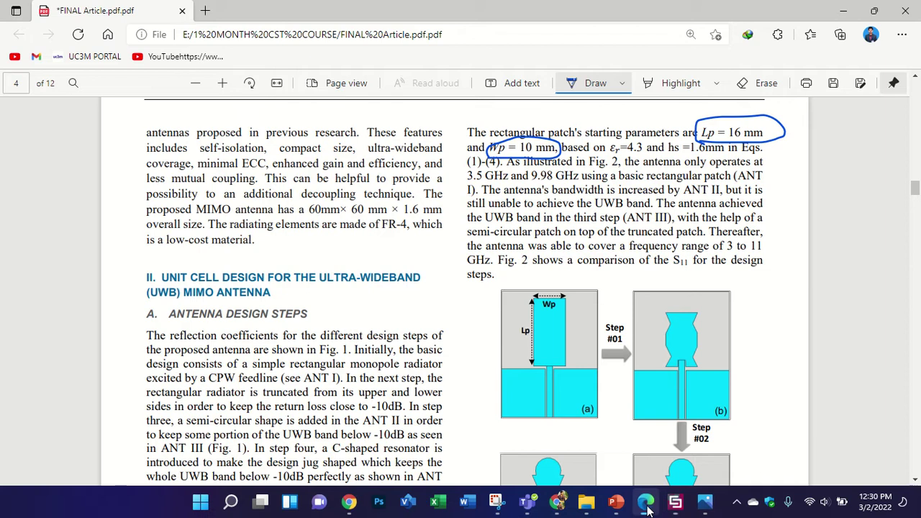
{"action": "left_click", "coordinate": [647, 504]}
{"action": "type", "text": "10"}
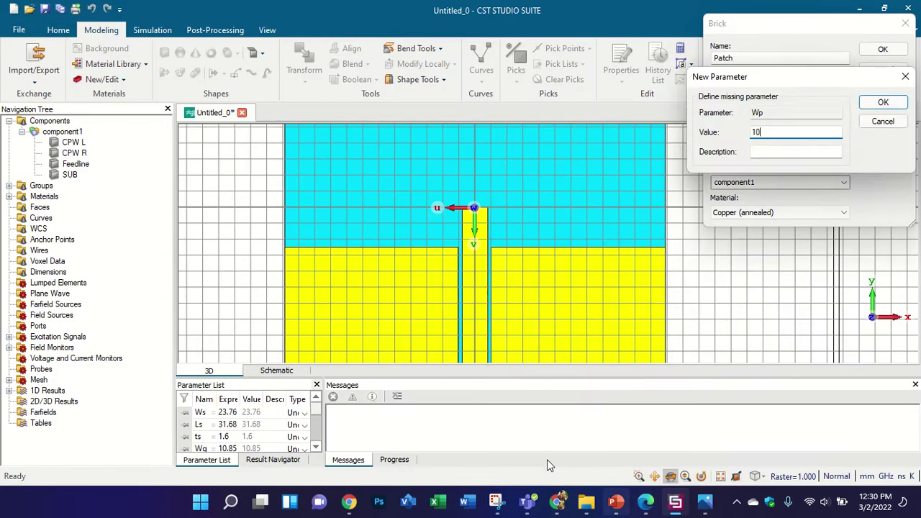
{"action": "key", "text": "Return"}
{"action": "left_click", "coordinate": [646, 504]}
{"action": "left_click", "coordinate": [646, 504]}
{"action": "type", "text": "16"}
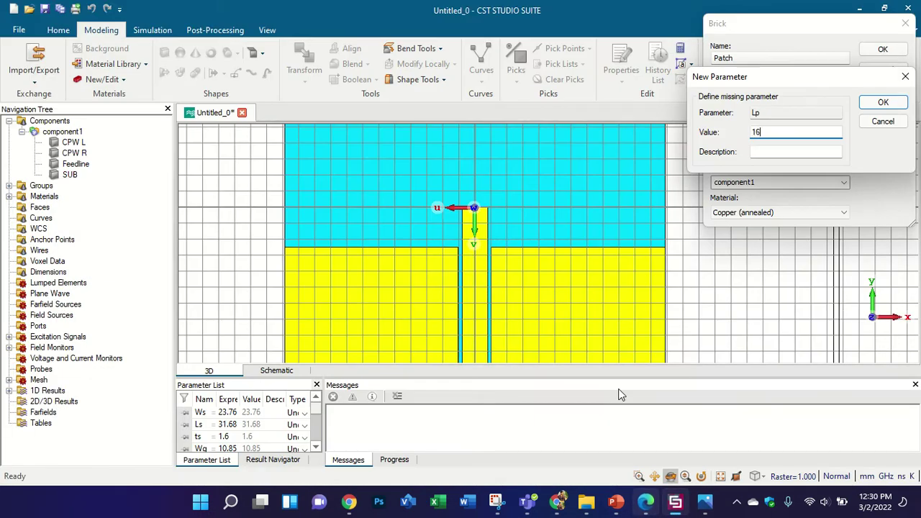
{"action": "key", "text": "Return"}
Try tp as the Patch brick's Wmax and preview its thickness against the feedline
{"action": "scroll", "coordinate": [439, 249], "scroll_direction": "down", "scroll_amount": 5}
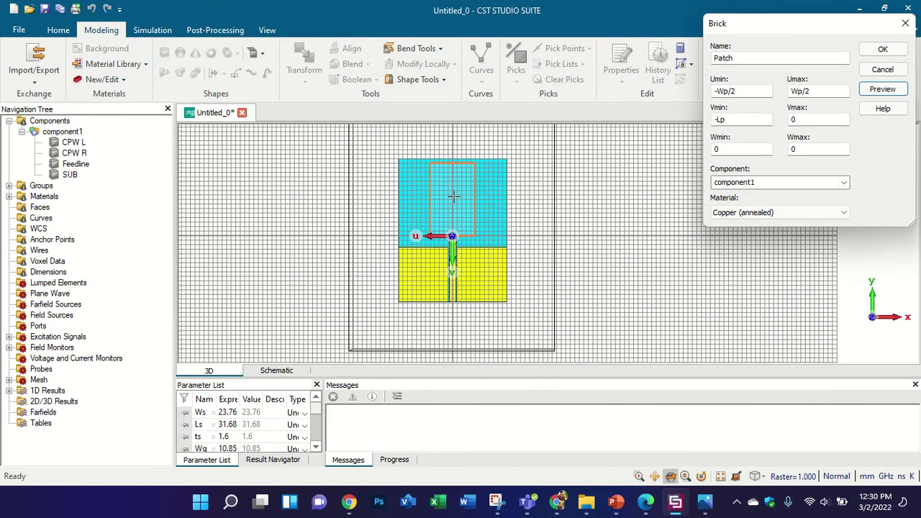
{"action": "scroll", "coordinate": [450, 251], "scroll_direction": "up", "scroll_amount": 5}
{"action": "mouse_move", "coordinate": [468, 261]}
{"action": "left_mouse_down"}
{"action": "mouse_move", "coordinate": [708, 150]}
{"action": "mouse_move", "coordinate": [726, 151]}
{"action": "left_mouse_up"}
{"action": "left_click_drag", "start_coordinate": [808, 149], "coordinate": [783, 151]}
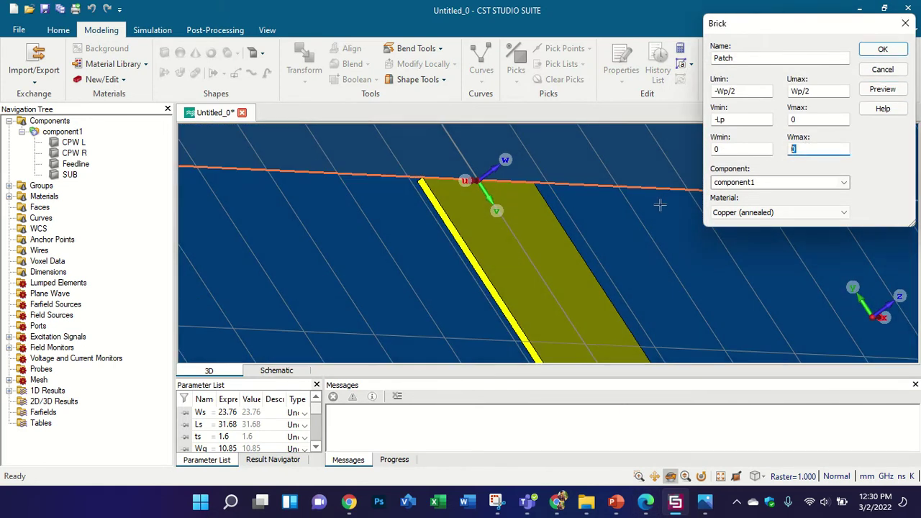
{"action": "left_click", "coordinate": [864, 92]}
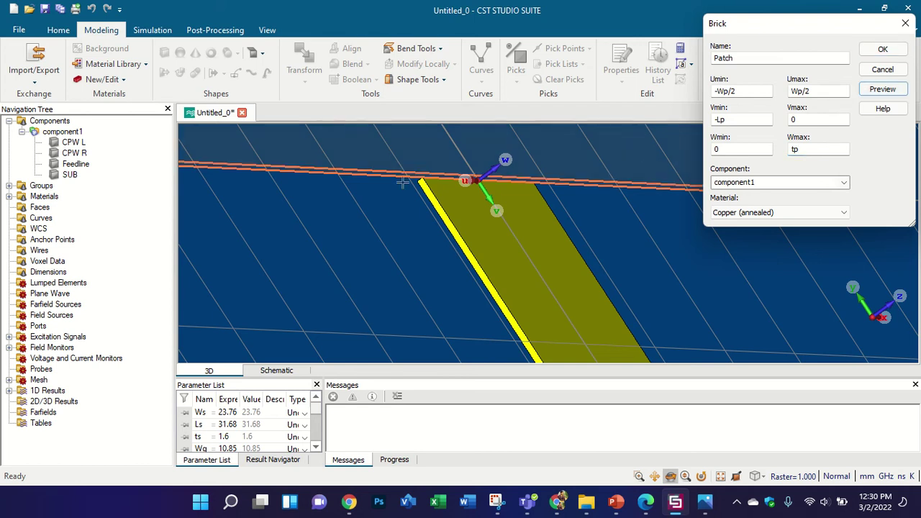
Set the Patch brick's Wmax to -tp, preview it and create the brick
{"action": "left_click", "coordinate": [794, 149]}
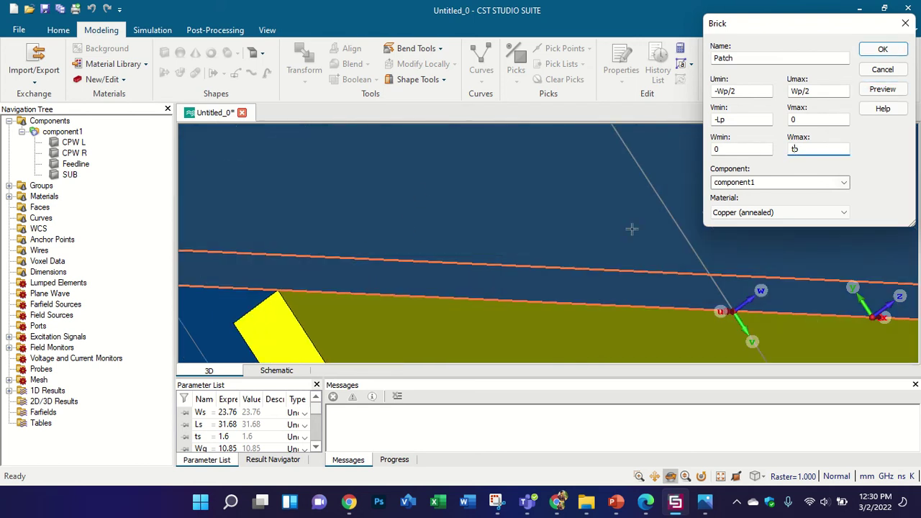
{"action": "left_click", "coordinate": [880, 94]}
{"action": "scroll", "coordinate": [541, 213], "scroll_direction": "down", "scroll_amount": 5}
{"action": "left_click_drag", "start_coordinate": [431, 226], "coordinate": [471, 256]}
{"action": "scroll", "coordinate": [495, 248], "scroll_direction": "down", "scroll_amount": 8}
{"action": "scroll", "coordinate": [473, 256], "scroll_direction": "down", "scroll_amount": 6}
{"action": "key", "text": "KP_5"}
{"action": "scroll", "coordinate": [484, 224], "scroll_direction": "up", "scroll_amount": 2}
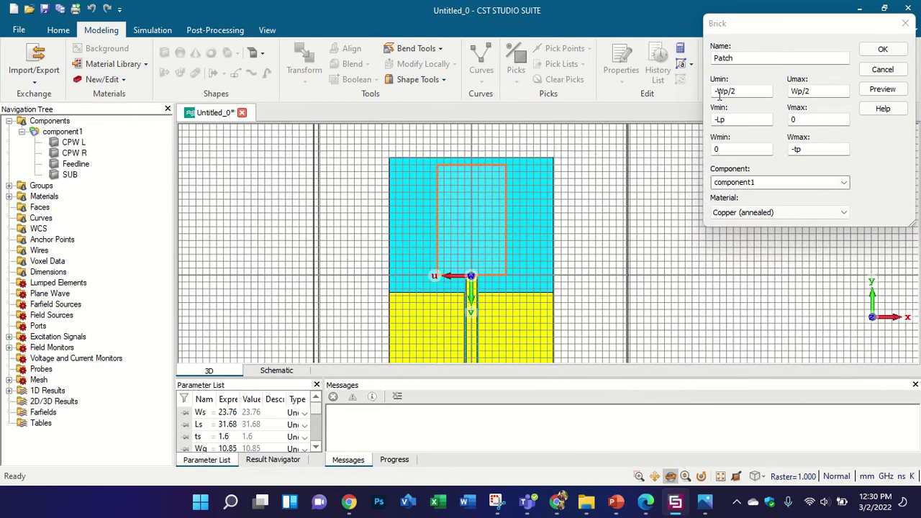
{"action": "left_click", "coordinate": [896, 51]}
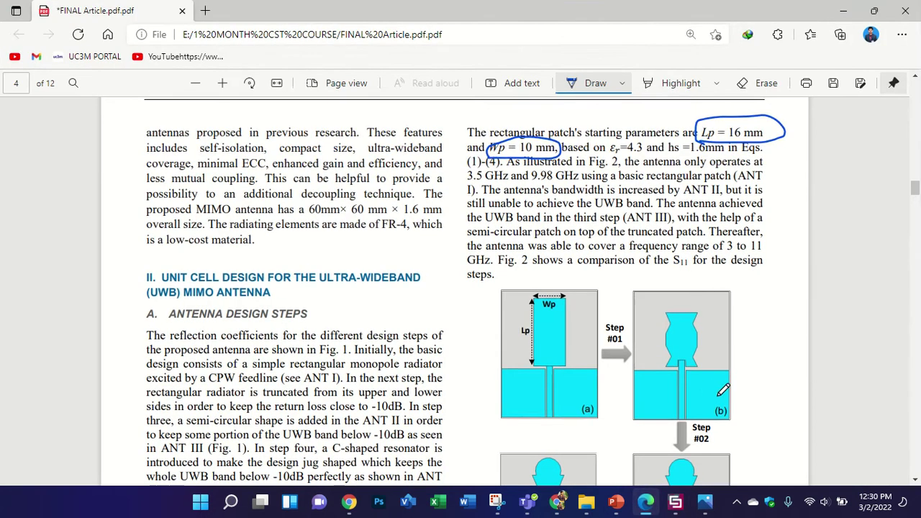
Compare the feedline's overlap with the truncated patch in the article's Fig. 1(b) with the feedline-patch junction in the CST model
{"action": "scroll", "coordinate": [782, 285], "scroll_direction": "down", "scroll_amount": 3}
{"action": "scroll", "coordinate": [807, 284], "scroll_direction": "up", "scroll_amount": 3, "text": "ctrl"}
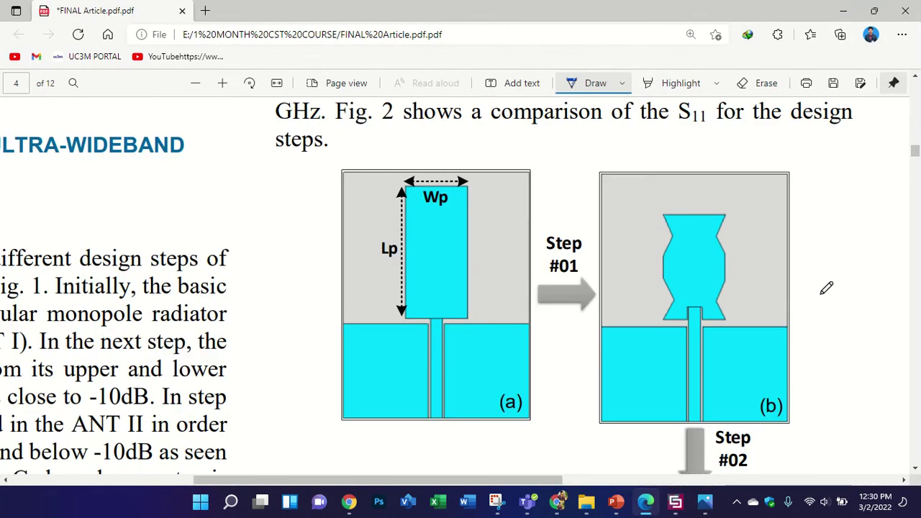
{"action": "scroll", "coordinate": [826, 288], "scroll_direction": "up", "scroll_amount": 3, "text": "ctrl"}
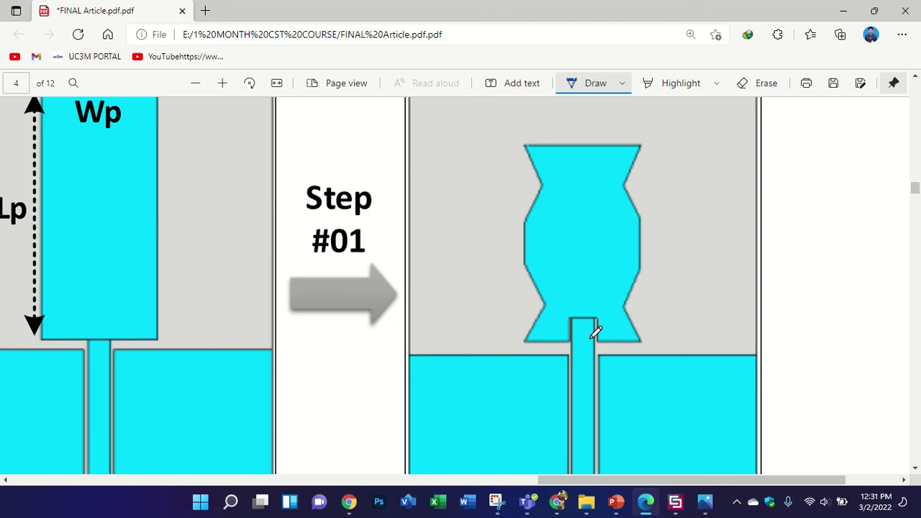
{"action": "left_click", "coordinate": [676, 508]}
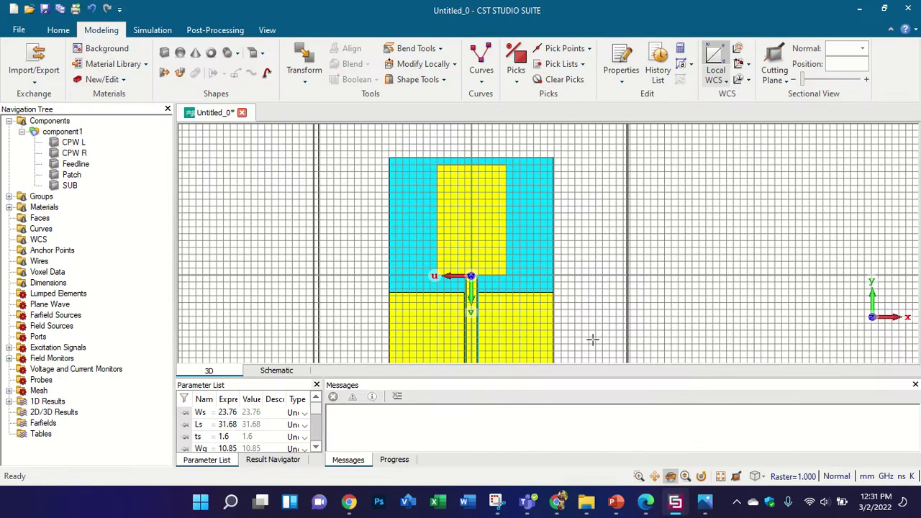
{"action": "scroll", "coordinate": [471, 260], "scroll_direction": "up", "scroll_amount": 5}
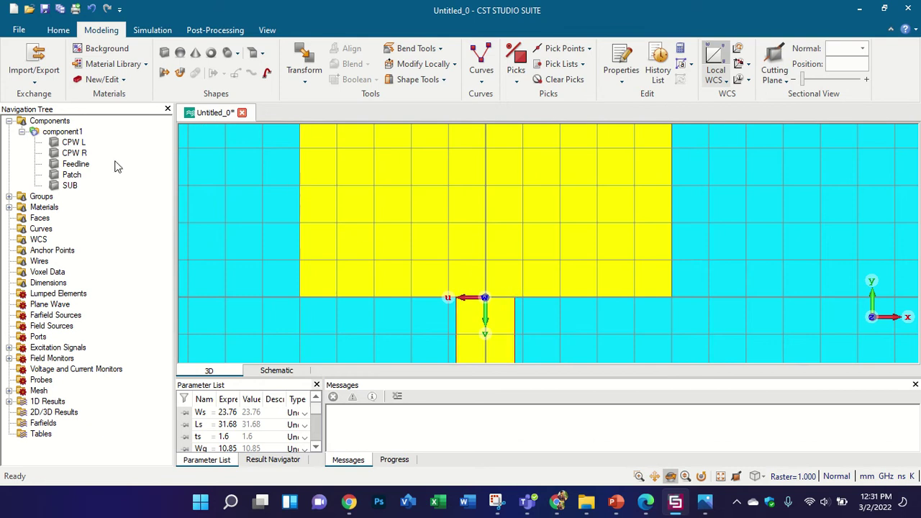
Unite the Patch and Feedline solids into a single solid with Boolean Add
{"action": "left_click", "coordinate": [89, 175]}
{"action": "left_click", "coordinate": [85, 166], "text": "ctrl"}
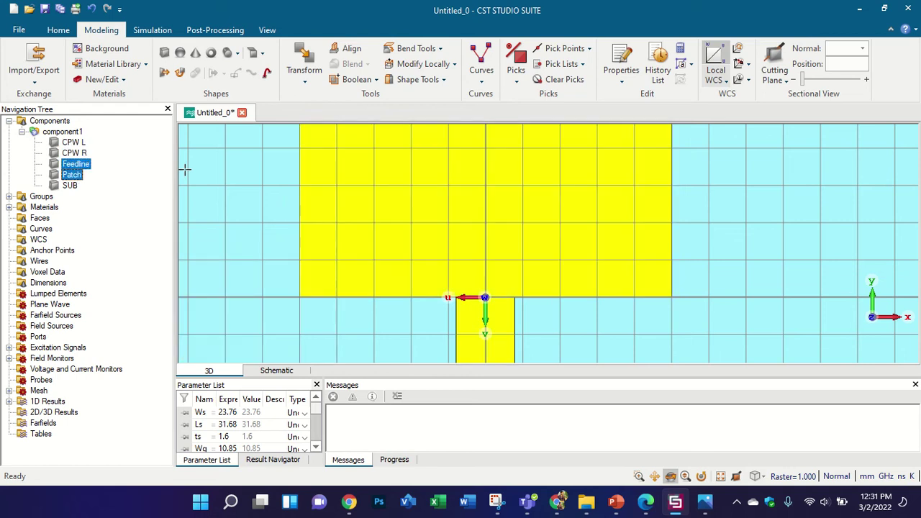
{"action": "key", "text": "plus"}
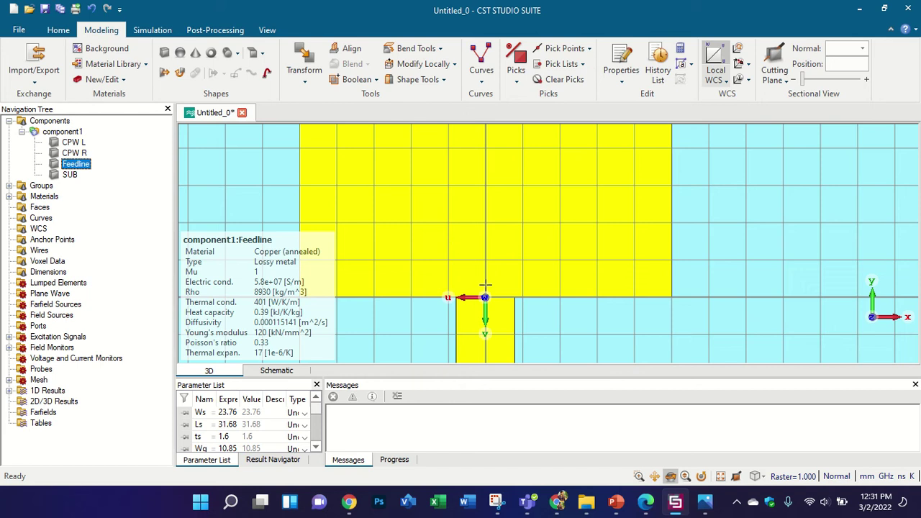
Align the WCS with the feedline's right corner at the patch edge and start a brick named cut patch
{"action": "scroll", "coordinate": [486, 286], "scroll_direction": "up", "scroll_amount": 5}
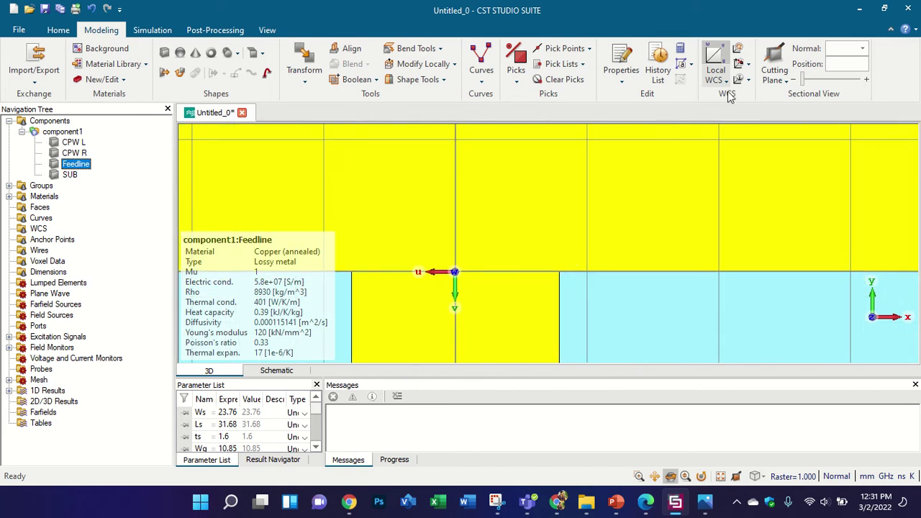
{"action": "left_click", "coordinate": [716, 61]}
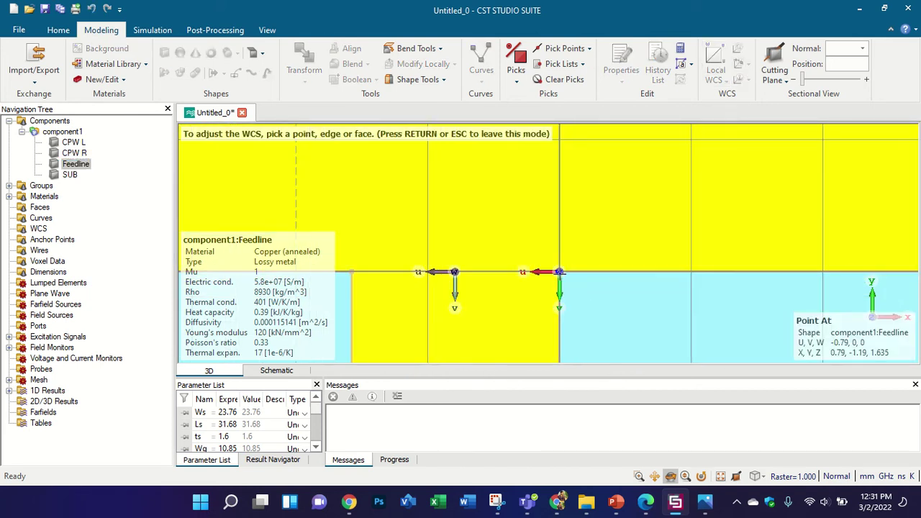
{"action": "left_click", "coordinate": [560, 271]}
{"action": "left_click", "coordinate": [164, 53]}
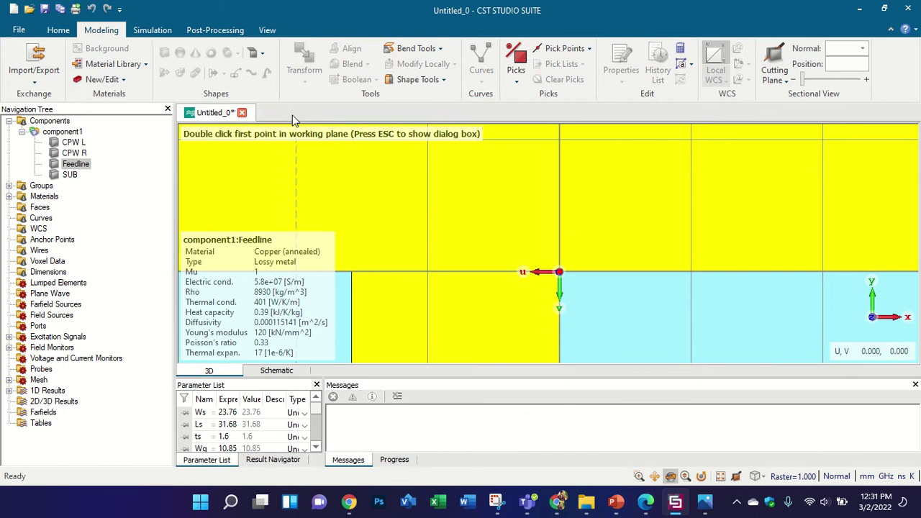
{"action": "key", "text": "Escape"}
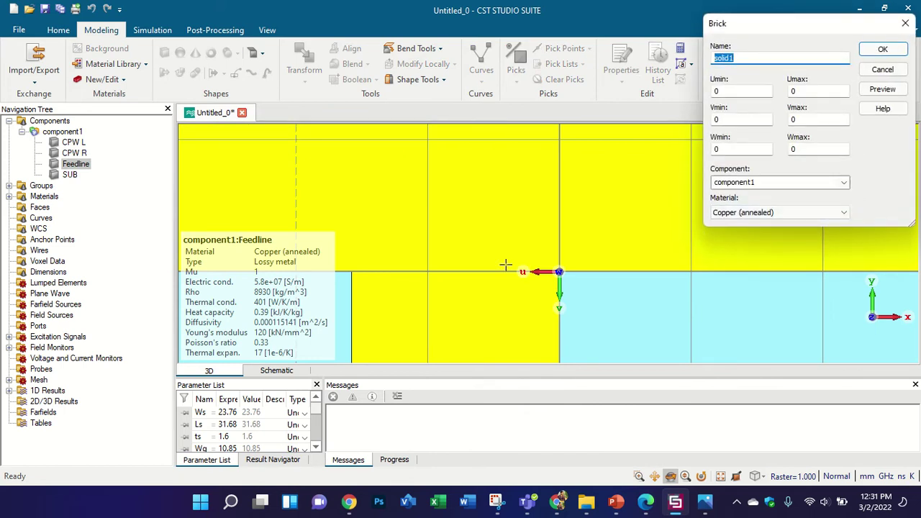
{"action": "type", "text": "cut patch"}
{"action": "mouse_move", "coordinate": [455, 6]}
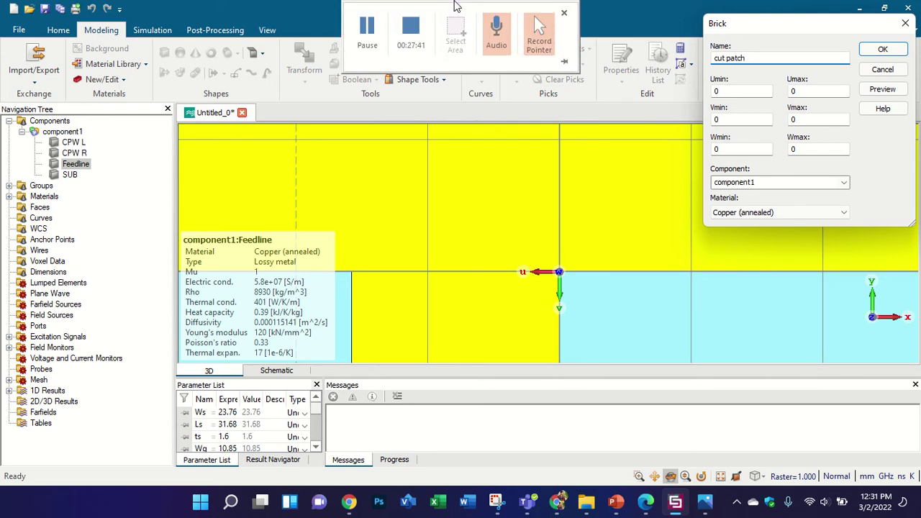
Set the cut patch brick's Umax to -0.1 and Vmax to -1, and preview the slot beside the feedline
{"action": "double_click", "coordinate": [799, 91]}
{"action": "type", "text": "-"}
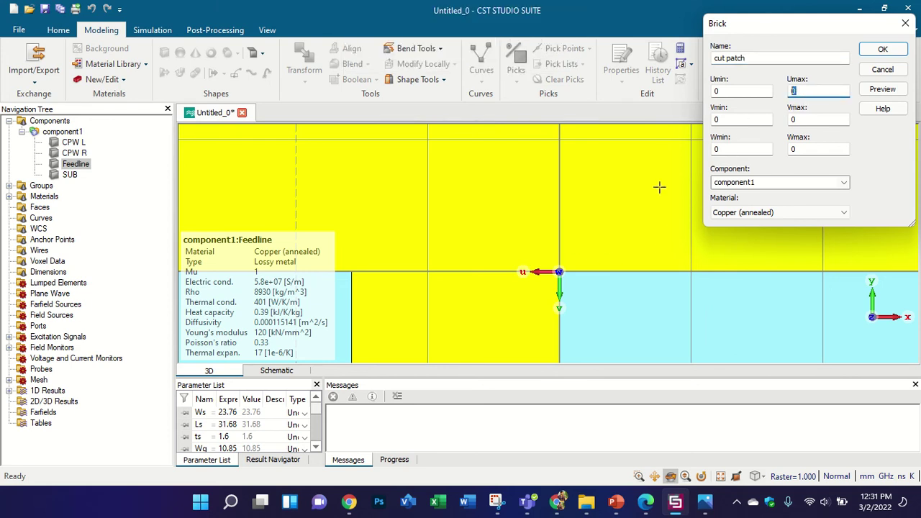
{"action": "type", "text": "0.1"}
{"action": "double_click", "coordinate": [812, 120]}
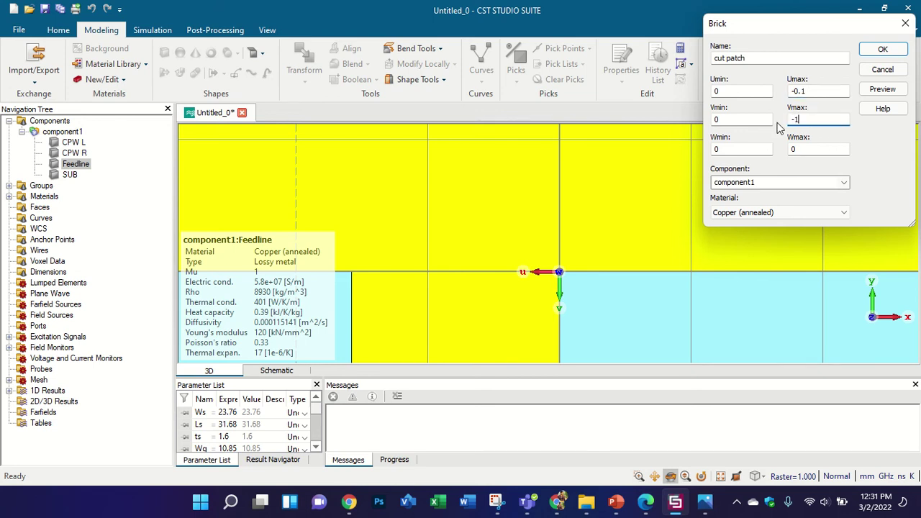
{"action": "left_click", "coordinate": [883, 90]}
{"action": "scroll", "coordinate": [593, 230], "scroll_direction": "down", "scroll_amount": 4}
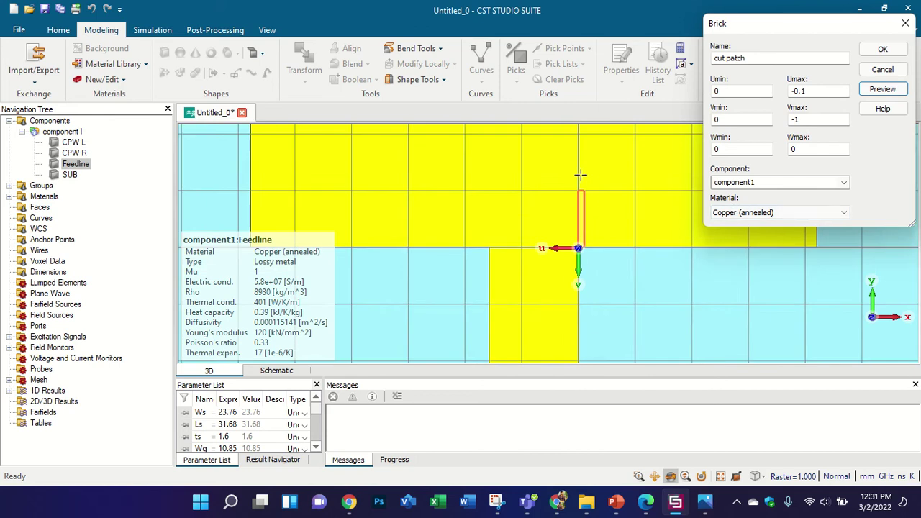
{"action": "scroll", "coordinate": [581, 176], "scroll_direction": "down", "scroll_amount": 4}
{"action": "scroll", "coordinate": [582, 154], "scroll_direction": "up", "scroll_amount": 4}
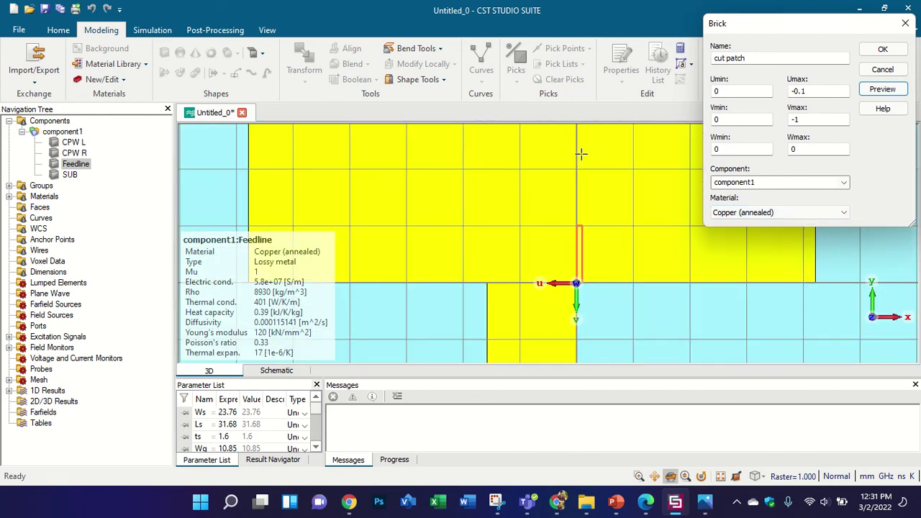
Set the cut patch brick's Umax to -0.2, preview it, set Wmax to -tp and create the brick
{"action": "left_click", "coordinate": [823, 93]}
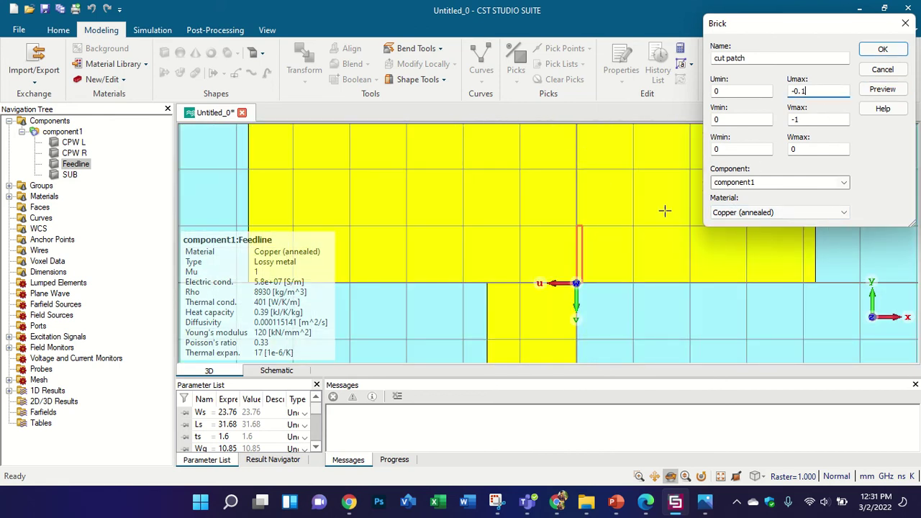
{"action": "left_click", "coordinate": [881, 89]}
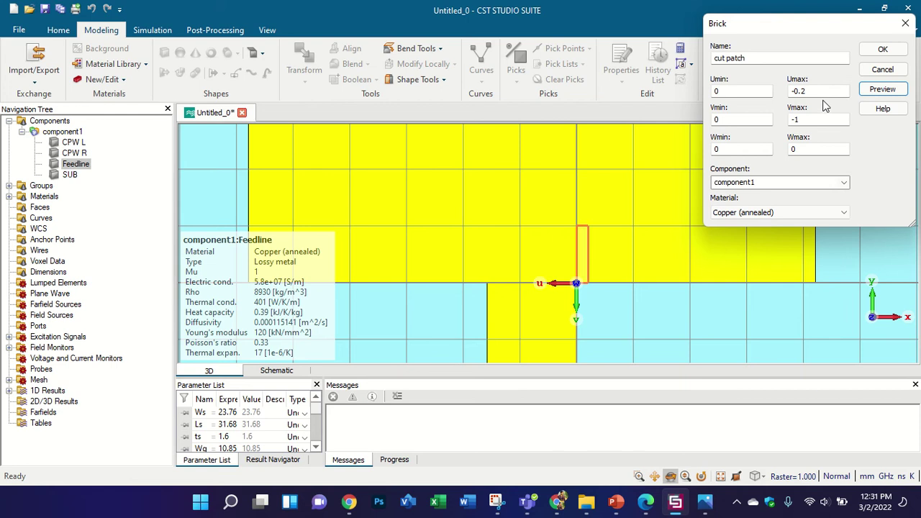
{"action": "left_click_drag", "start_coordinate": [819, 91], "coordinate": [788, 93]}
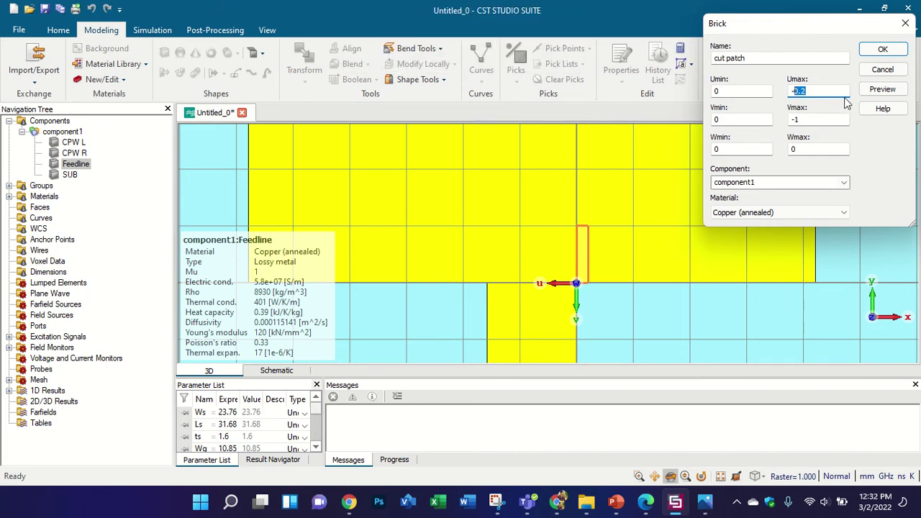
{"action": "left_click", "coordinate": [871, 92]}
{"action": "double_click", "coordinate": [820, 148]}
{"action": "type", "text": "-ts"}
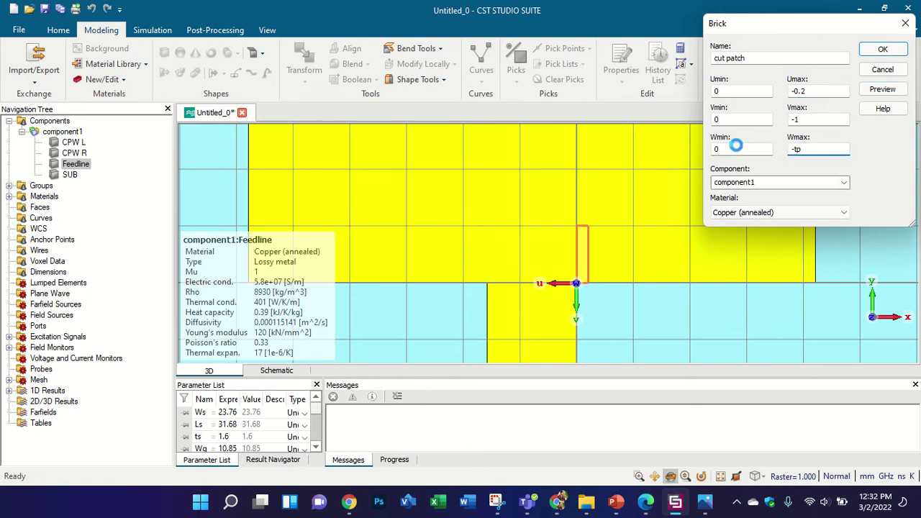
{"action": "key", "text": "Return"}
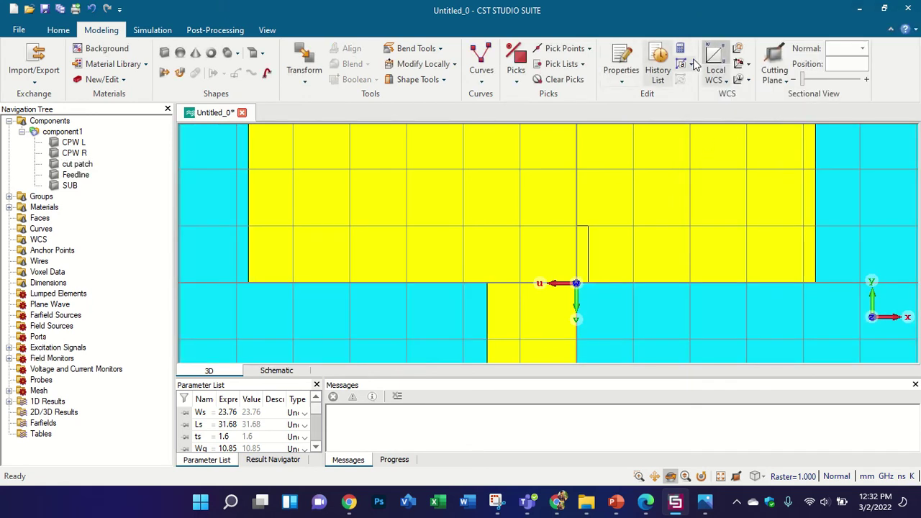
Align the WCS with the feedline's left corner at the patch edge and start a second brick there
{"action": "left_click", "coordinate": [739, 64]}
{"action": "double_click", "coordinate": [492, 281]}
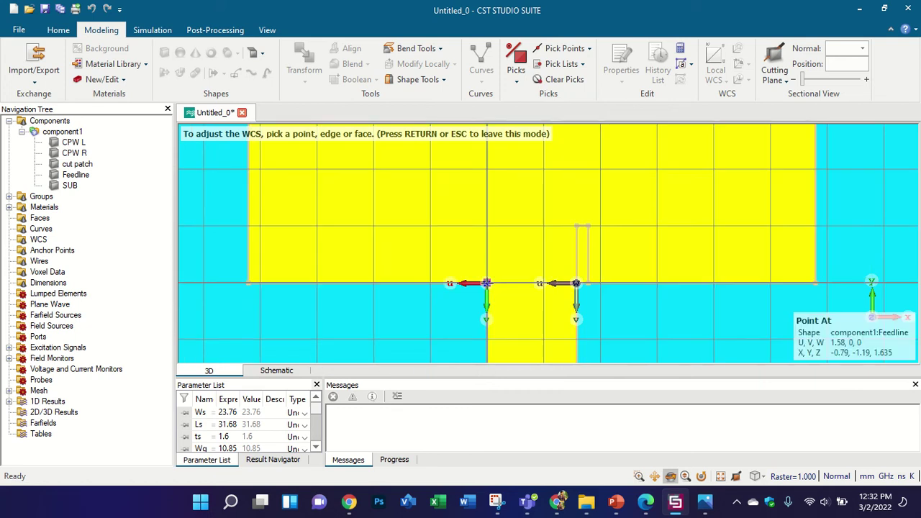
{"action": "left_click", "coordinate": [164, 55]}
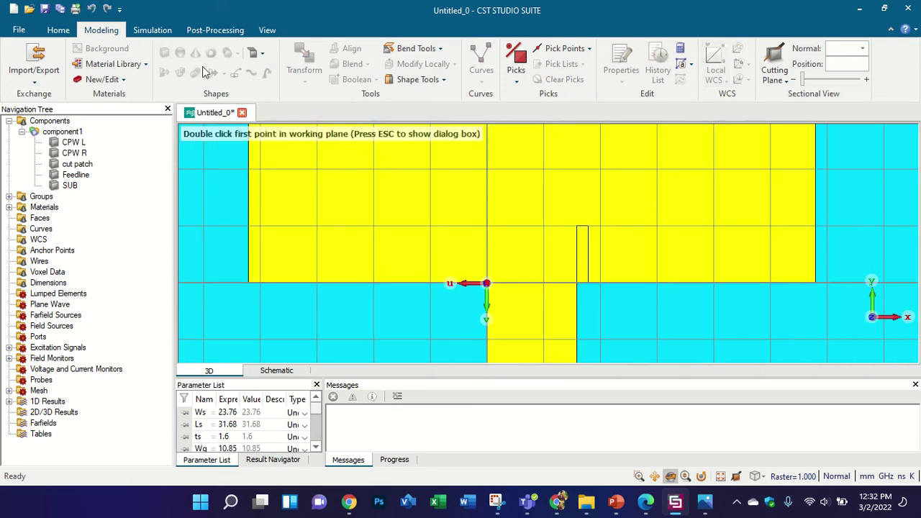
{"action": "key", "text": "Escape"}
Set the second brick's Umin to 0.2, Vmax to -1 and Wmax to -tp, previewing it before creating it
{"action": "left_click", "coordinate": [758, 91]}
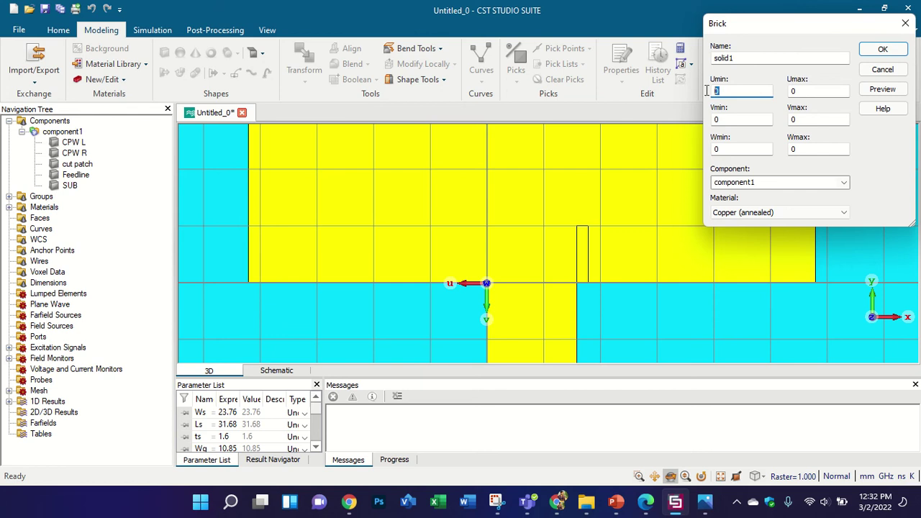
{"action": "type", "text": "0.2"}
{"action": "left_click_drag", "start_coordinate": [800, 123], "coordinate": [756, 124]}
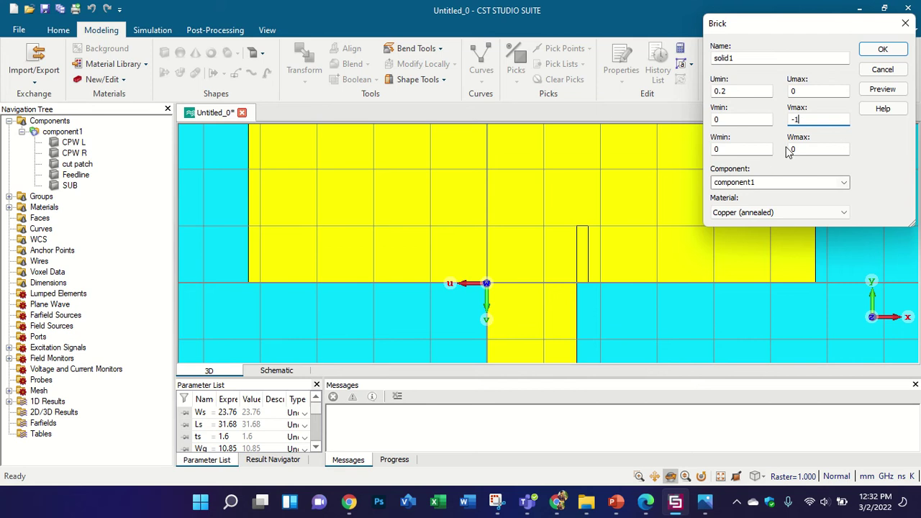
{"action": "left_click", "coordinate": [881, 89]}
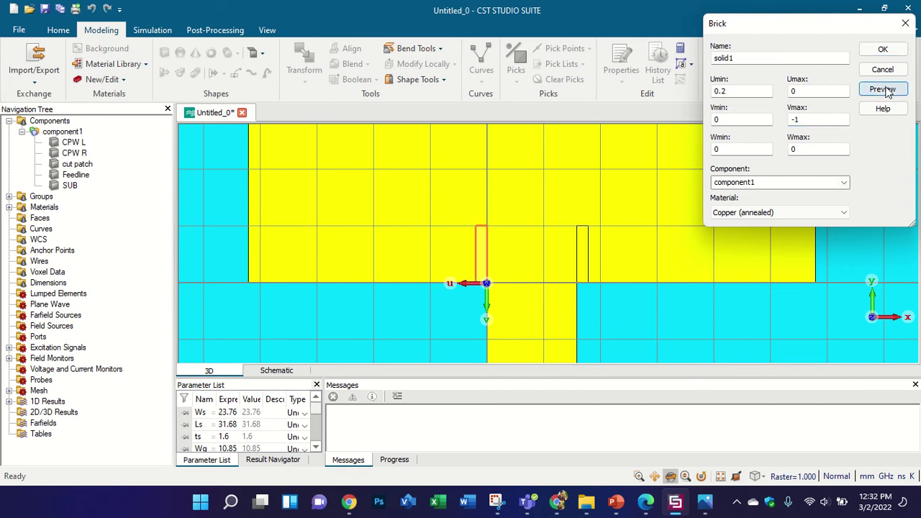
{"action": "double_click", "coordinate": [821, 148]}
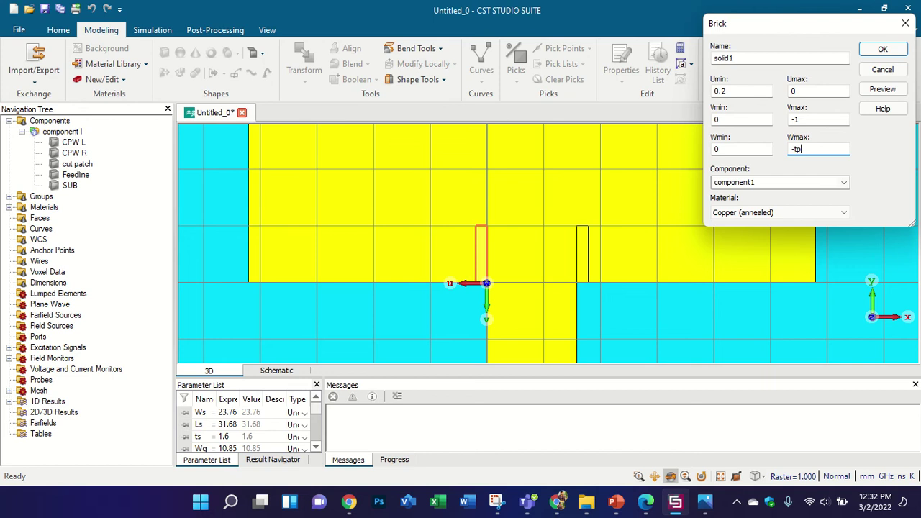
{"action": "key", "text": "Return"}
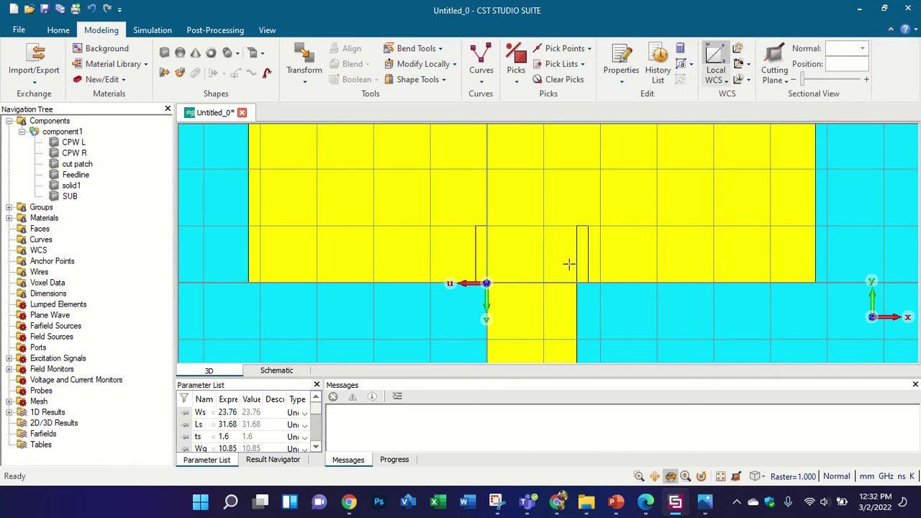
Compare the two slot bricks beside the feedline with the inset slots in the article's truncated patch figure
{"action": "scroll", "coordinate": [569, 265], "scroll_direction": "down", "scroll_amount": 2}
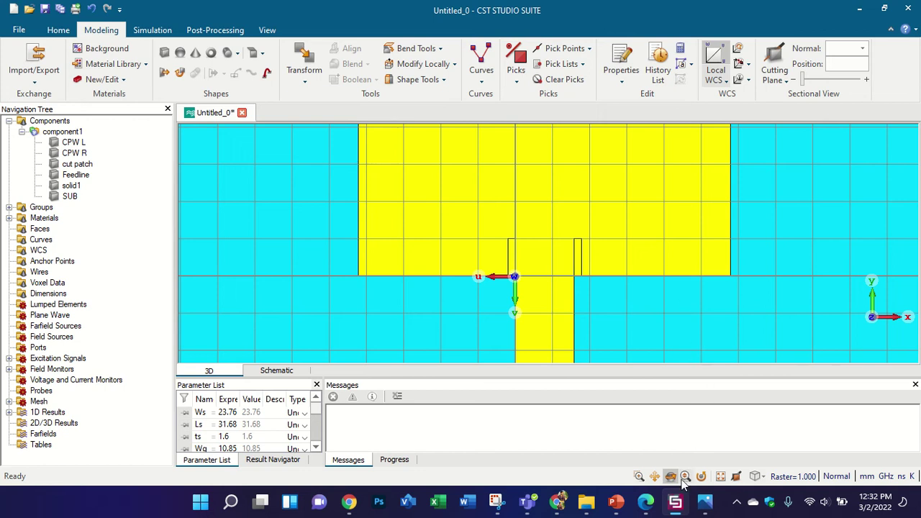
{"action": "left_click", "coordinate": [648, 505]}
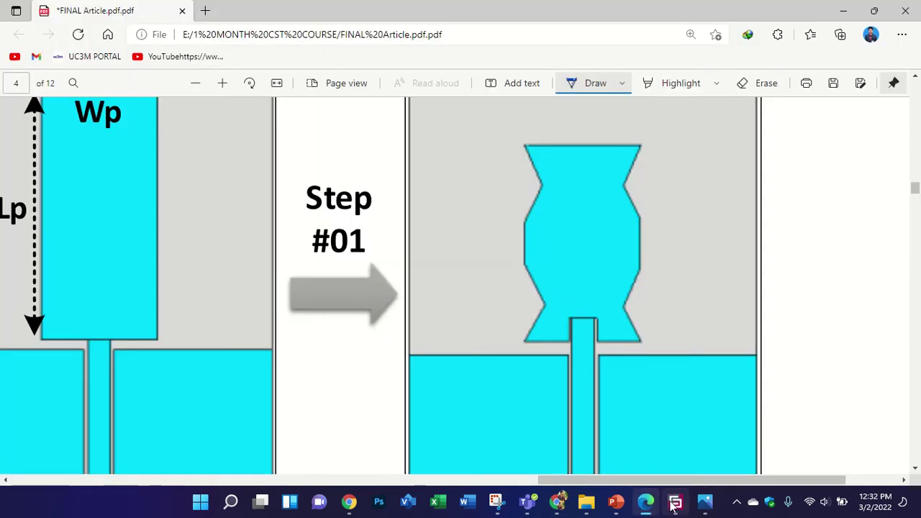
{"action": "left_click", "coordinate": [676, 506]}
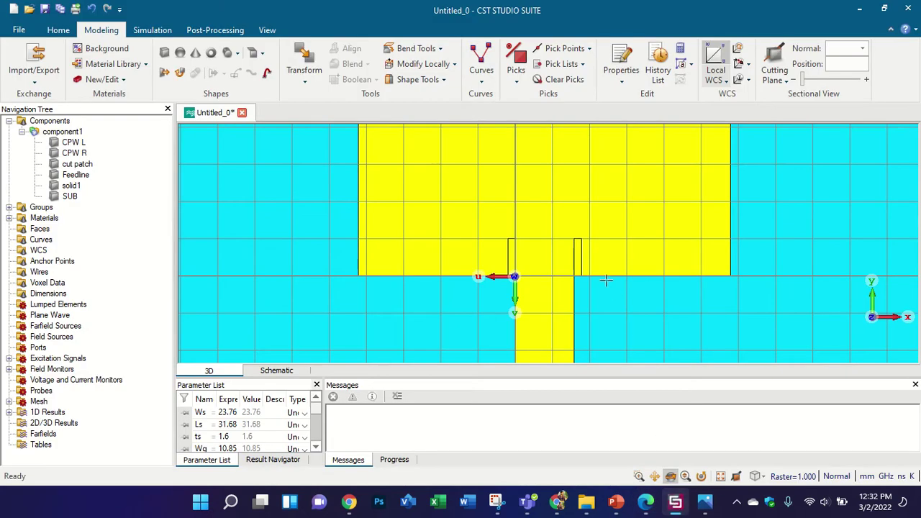
{"action": "scroll", "coordinate": [606, 281], "scroll_direction": "down", "scroll_amount": 4}
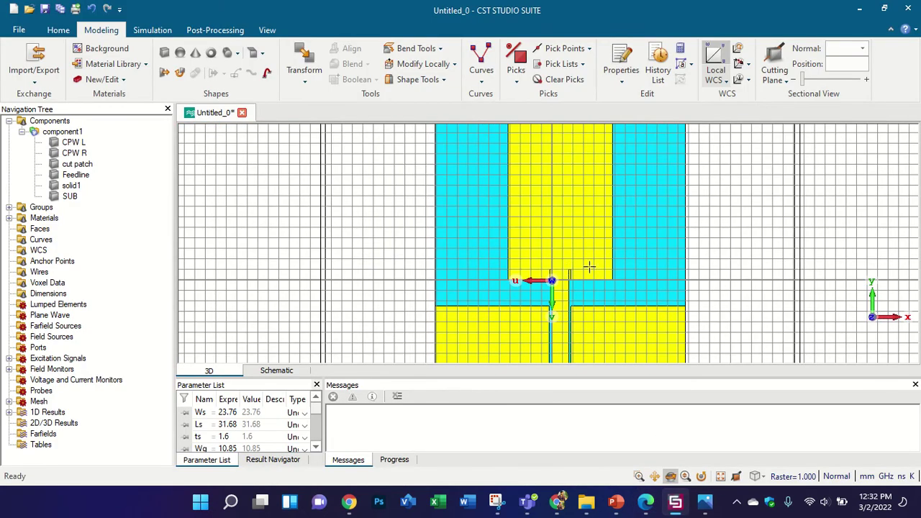
{"action": "scroll", "coordinate": [589, 267], "scroll_direction": "up", "scroll_amount": 3}
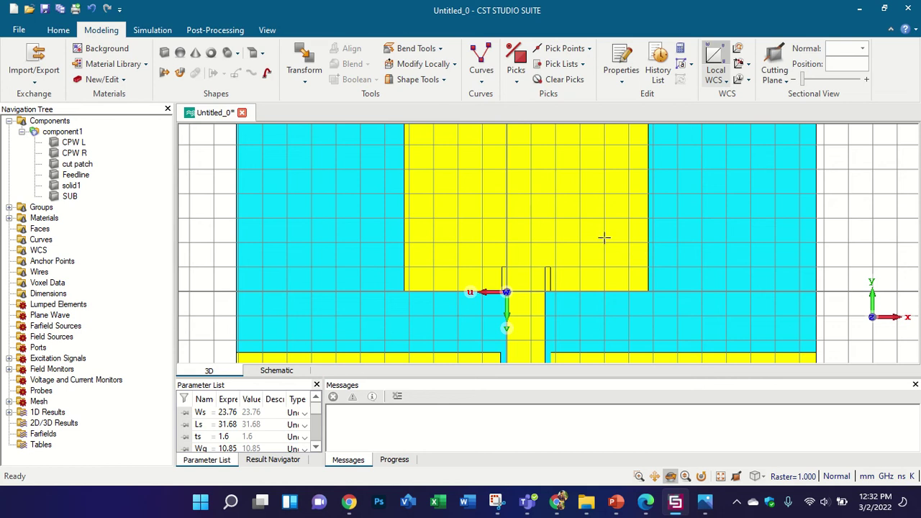
{"action": "left_click_drag", "start_coordinate": [555, 292], "coordinate": [576, 232]}
{"action": "key", "text": "5"}
{"action": "scroll", "coordinate": [511, 264], "scroll_direction": "down", "scroll_amount": 5}
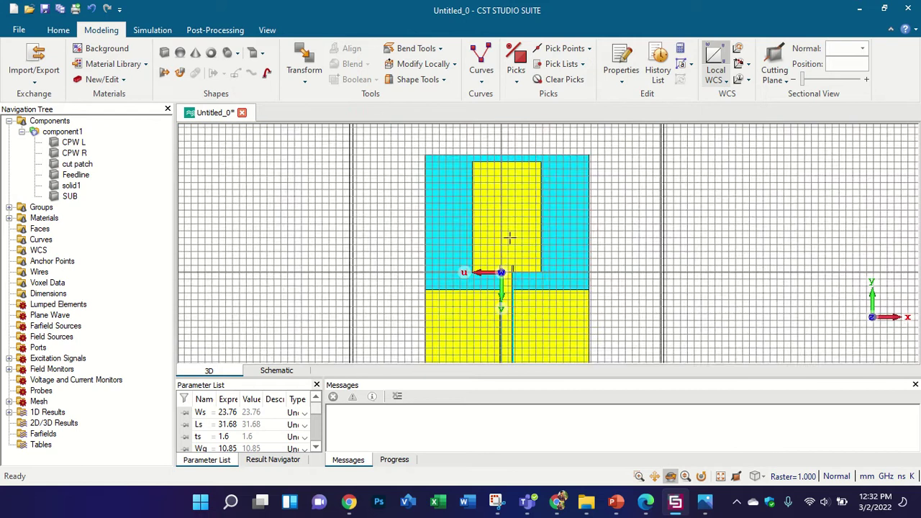
{"action": "scroll", "coordinate": [511, 239], "scroll_direction": "up", "scroll_amount": 1}
Rename the united Feedline solid as patch
{"action": "left_click", "coordinate": [74, 175]}
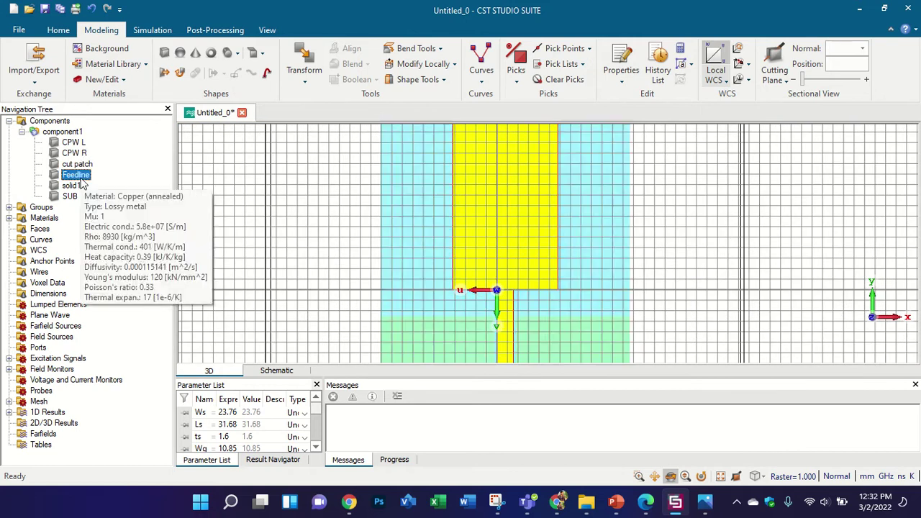
{"action": "type", "text": "patch"}
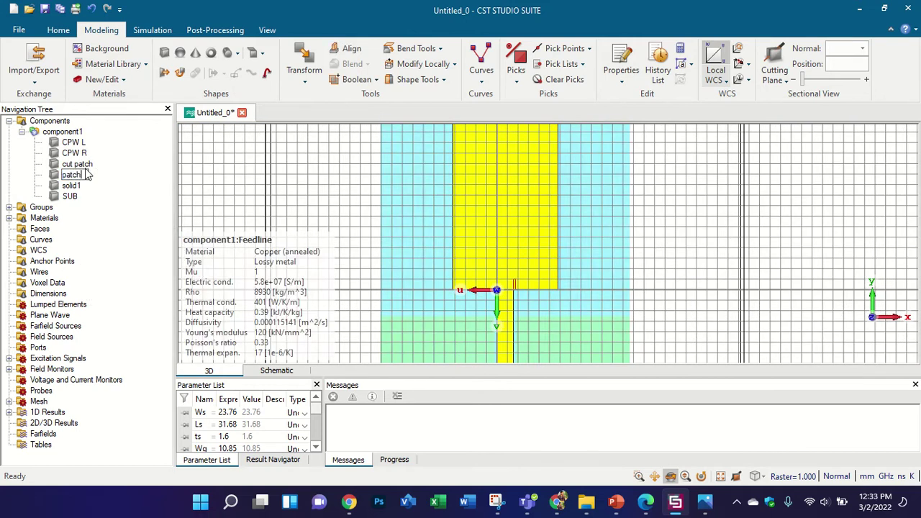
{"action": "key", "text": "Return"}
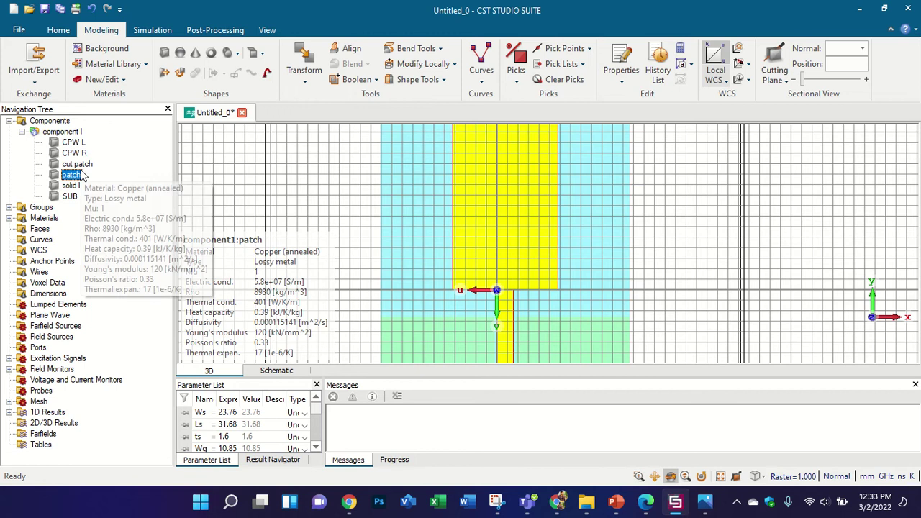
Subtract the solid1 and cut patch bricks from the patch solid to cut the two inset slots beside the feedline
{"action": "key", "text": "minus"}
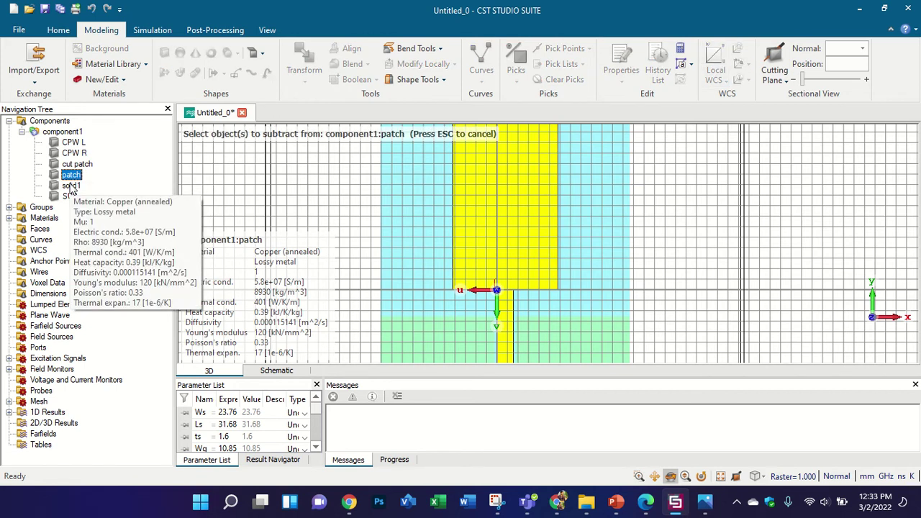
{"action": "left_click", "coordinate": [71, 186]}
{"action": "left_click", "coordinate": [77, 164], "text": "ctrl"}
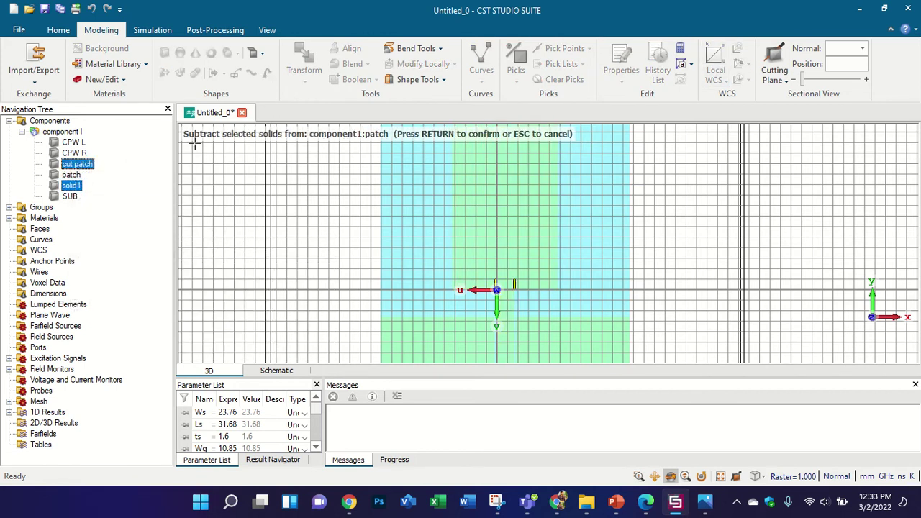
{"action": "key", "text": "Return"}
{"action": "left_click", "coordinate": [63, 122]}
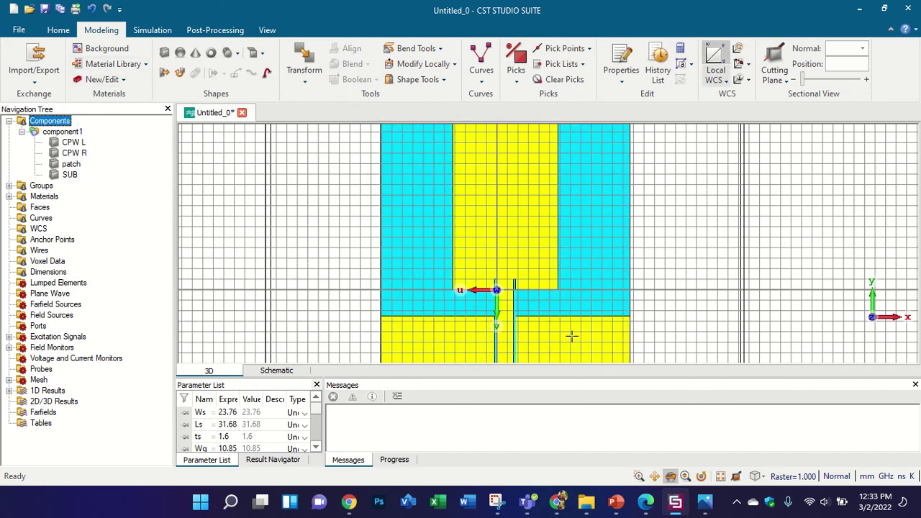
Align the local coordinate system with the front face of the patch
{"action": "scroll", "coordinate": [572, 317], "scroll_direction": "down", "scroll_amount": 6}
{"action": "scroll", "coordinate": [561, 302], "scroll_direction": "up", "scroll_amount": 8}
{"action": "scroll", "coordinate": [510, 305], "scroll_direction": "up", "scroll_amount": 6}
{"action": "left_click_drag", "start_coordinate": [509, 304], "coordinate": [524, 242]}
{"action": "scroll", "coordinate": [524, 239], "scroll_direction": "down", "scroll_amount": 5}
{"action": "scroll", "coordinate": [497, 254], "scroll_direction": "down", "scroll_amount": 4}
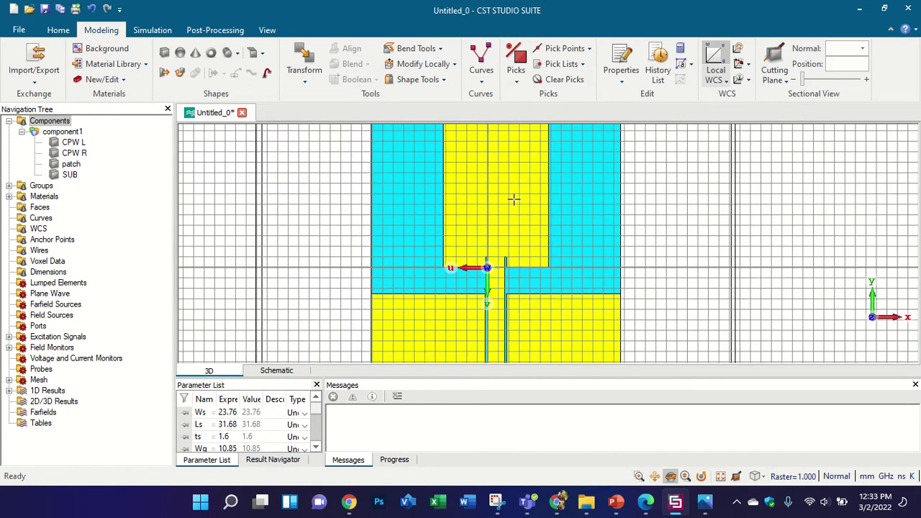
{"action": "left_click", "coordinate": [738, 64]}
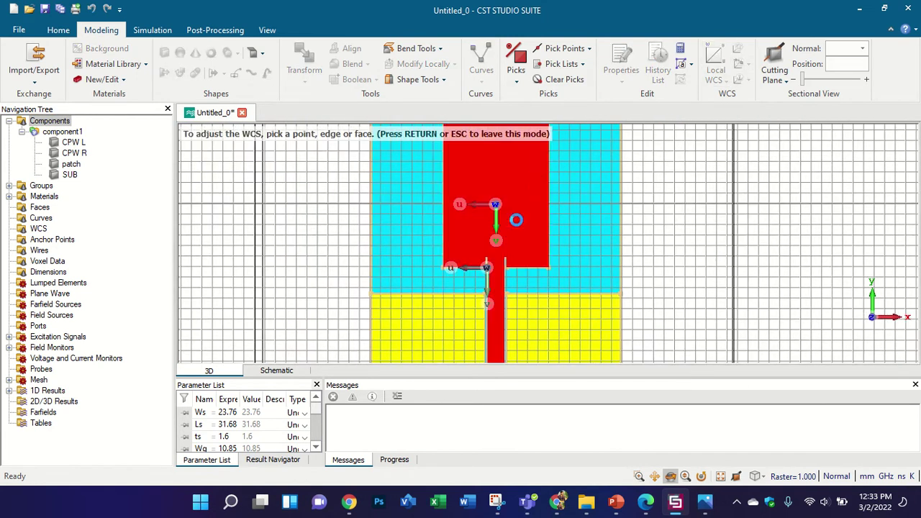
{"action": "left_click", "coordinate": [522, 177]}
{"action": "scroll", "coordinate": [523, 178], "scroll_direction": "down", "scroll_amount": 4}
{"action": "scroll", "coordinate": [509, 175], "scroll_direction": "up", "scroll_amount": 3}
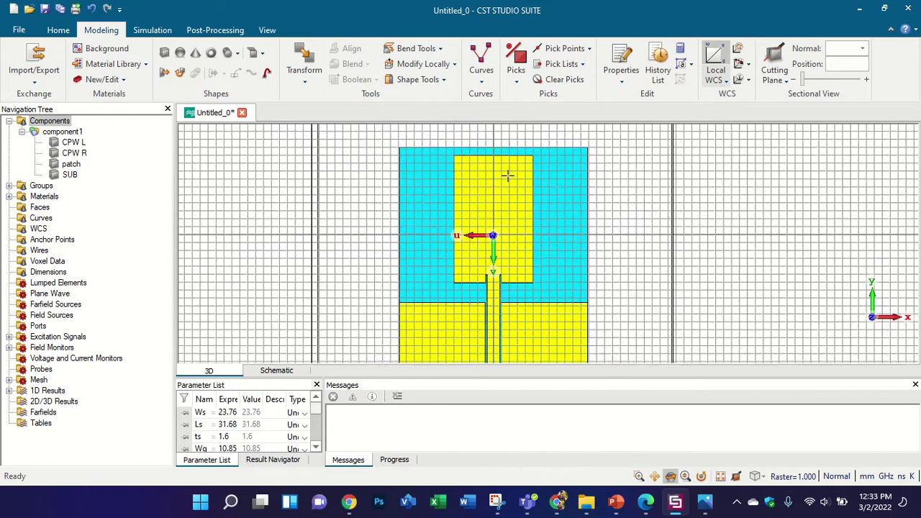
{"action": "scroll", "coordinate": [508, 175], "scroll_direction": "up", "scroll_amount": 1}
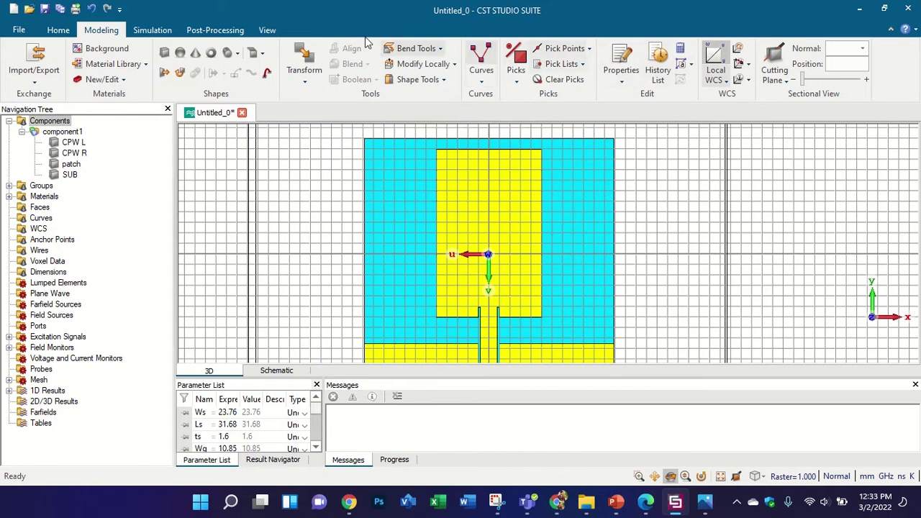
Check the truncated patch figure in the article and align the local WCS with the patch's right edge in CST
{"action": "left_click", "coordinate": [646, 501]}
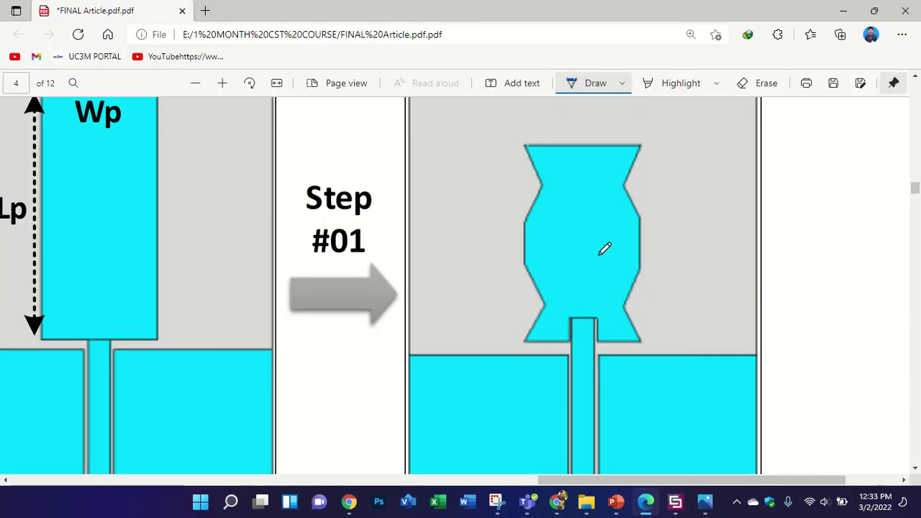
{"action": "scroll", "coordinate": [604, 185], "scroll_direction": "up", "scroll_amount": 1}
{"action": "scroll", "coordinate": [605, 185], "scroll_direction": "down", "scroll_amount": 1}
{"action": "left_click", "coordinate": [675, 502]}
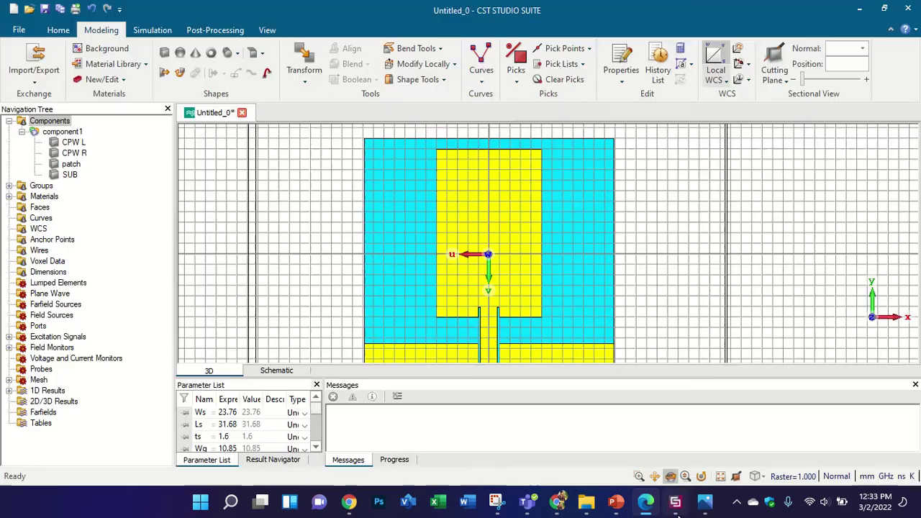
{"action": "left_click", "coordinate": [738, 63]}
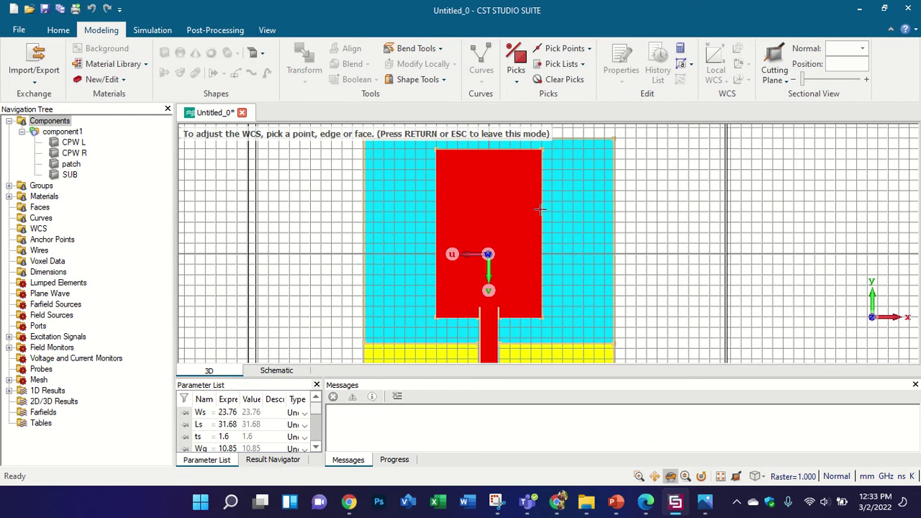
{"action": "double_click", "coordinate": [540, 209]}
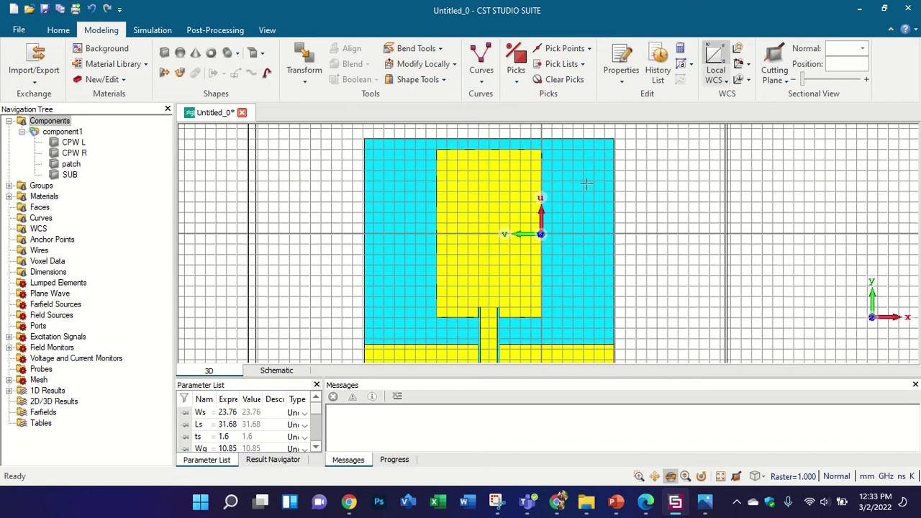
Move the local WCS 5 mm along V to the patch's middle and rotate it about W until u points right
{"action": "left_click", "coordinate": [739, 48]}
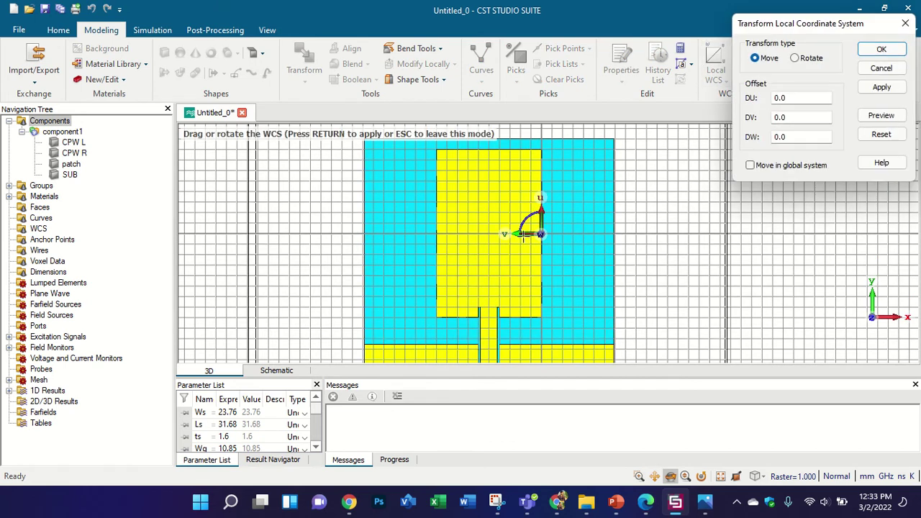
{"action": "left_click_drag", "start_coordinate": [524, 237], "coordinate": [471, 226]}
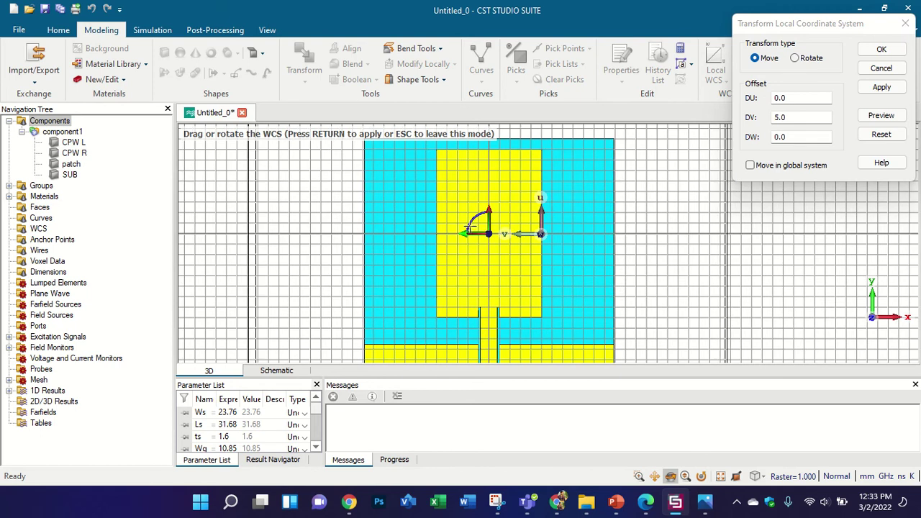
{"action": "left_click", "coordinate": [882, 49]}
{"action": "left_click", "coordinate": [742, 49]}
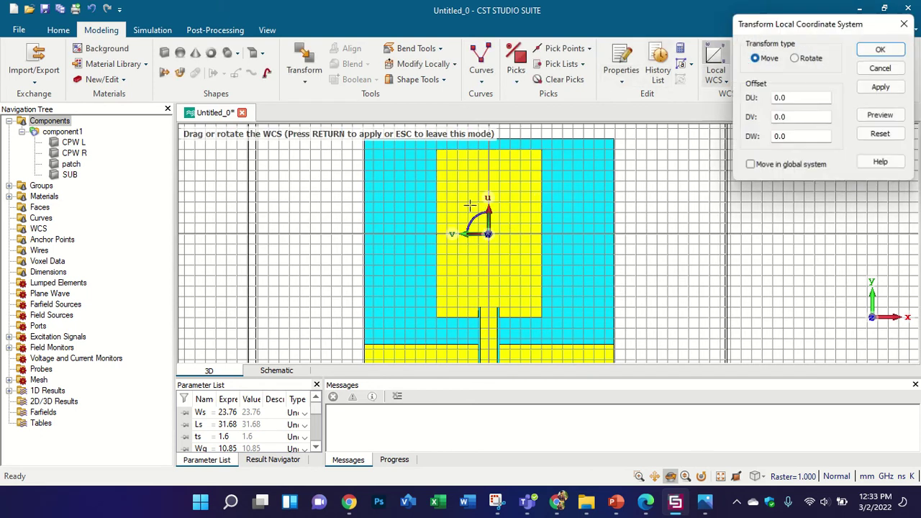
{"action": "left_click_drag", "start_coordinate": [468, 221], "coordinate": [494, 204]}
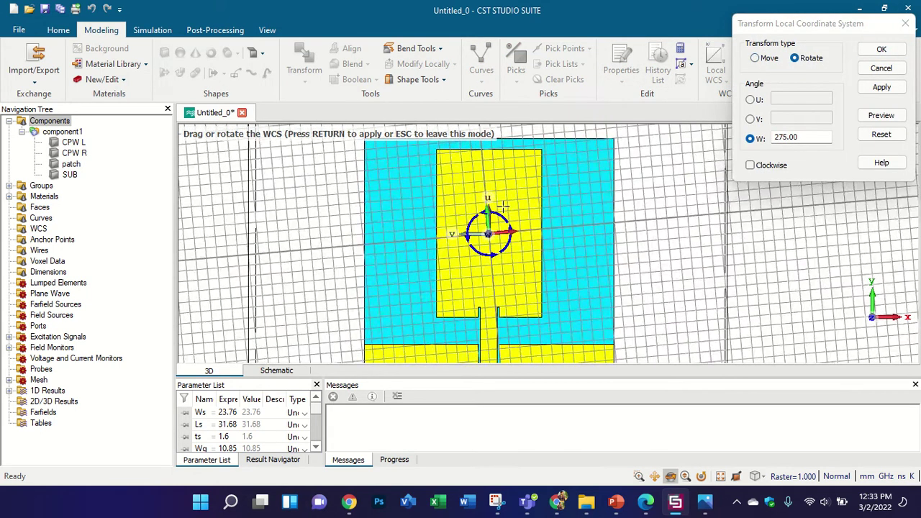
{"action": "left_click", "coordinate": [879, 51]}
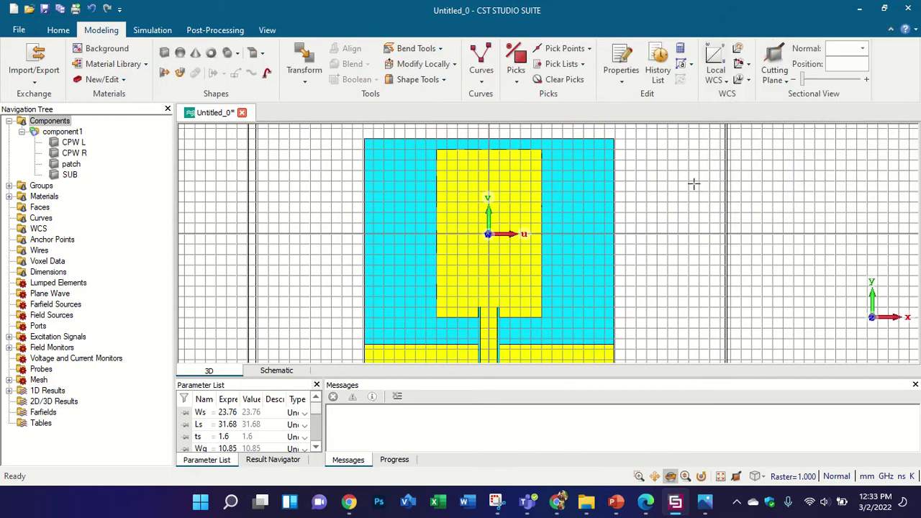
Examine the notched right side of the truncated patch in the article's Step #01 figure
{"action": "scroll", "coordinate": [490, 198], "scroll_direction": "up", "scroll_amount": 2}
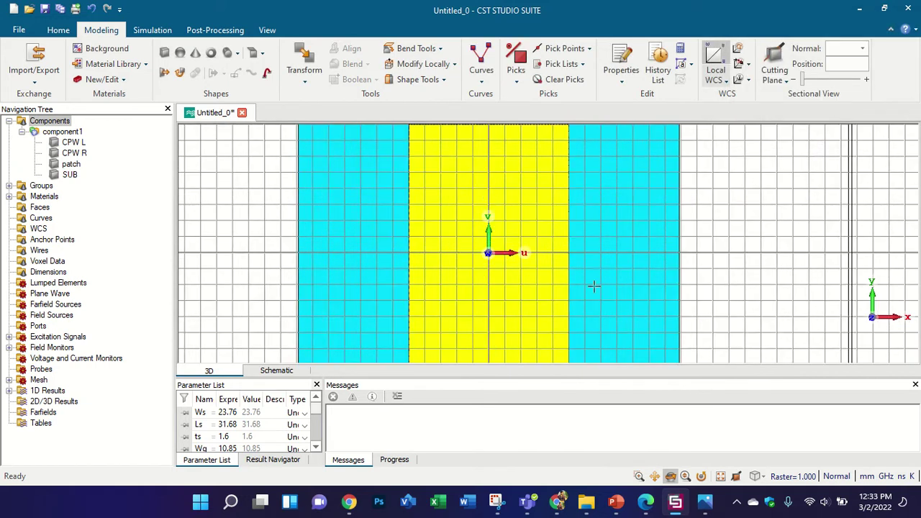
{"action": "scroll", "coordinate": [548, 232], "scroll_direction": "down", "scroll_amount": 2}
{"action": "left_click", "coordinate": [650, 504]}
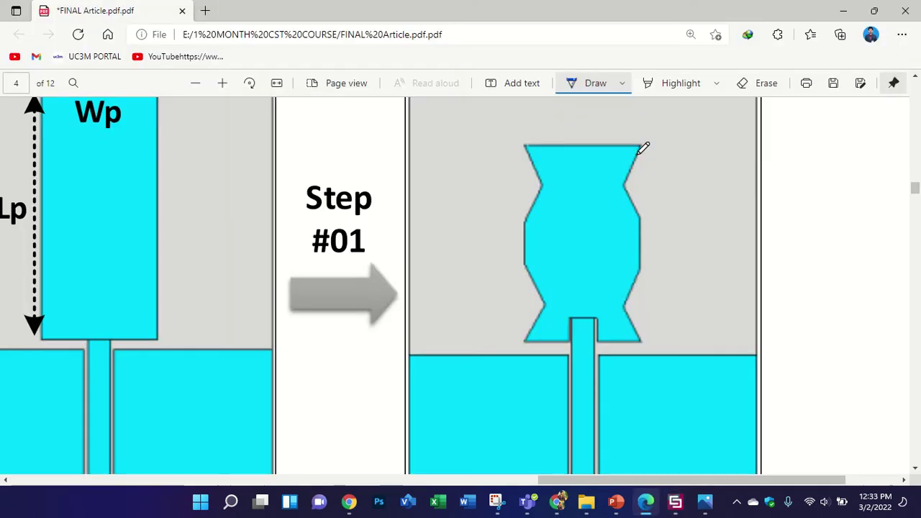
{"action": "left_click", "coordinate": [676, 503]}
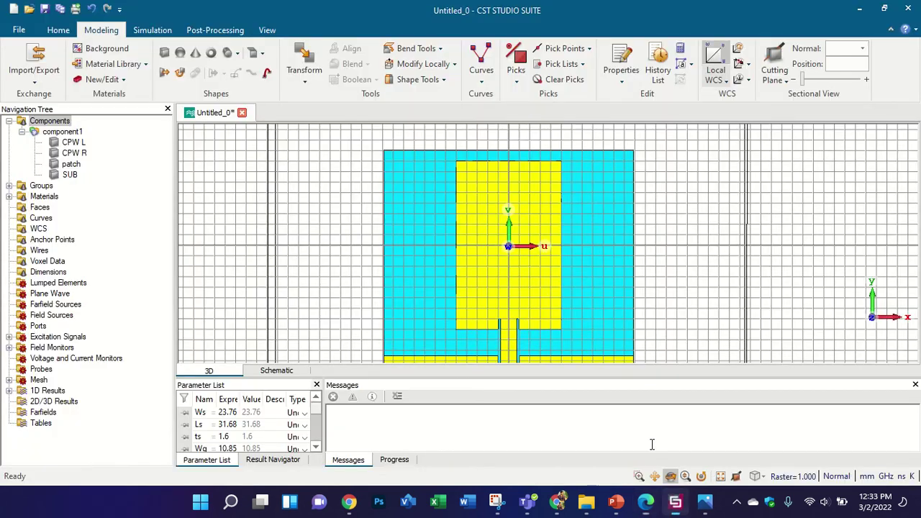
{"action": "left_click", "coordinate": [492, 65]}
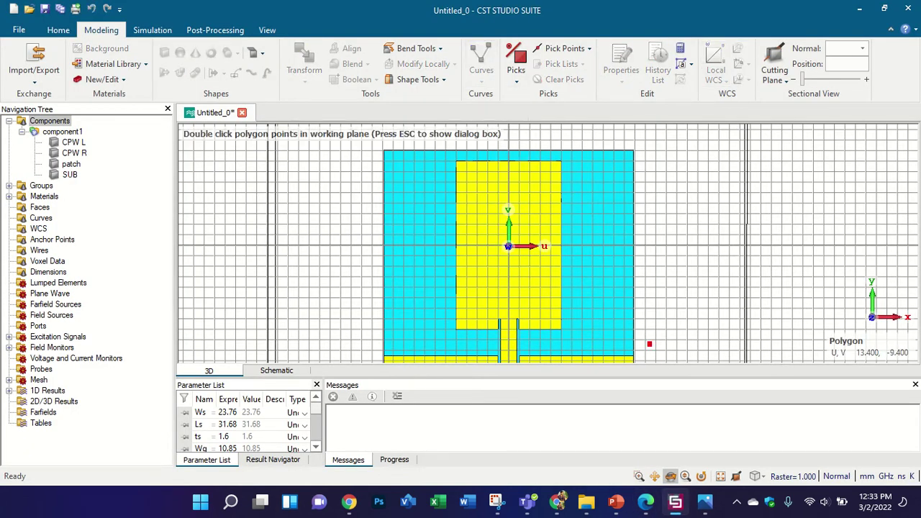
{"action": "left_click", "coordinate": [648, 504]}
{"action": "left_click", "coordinate": [648, 504]}
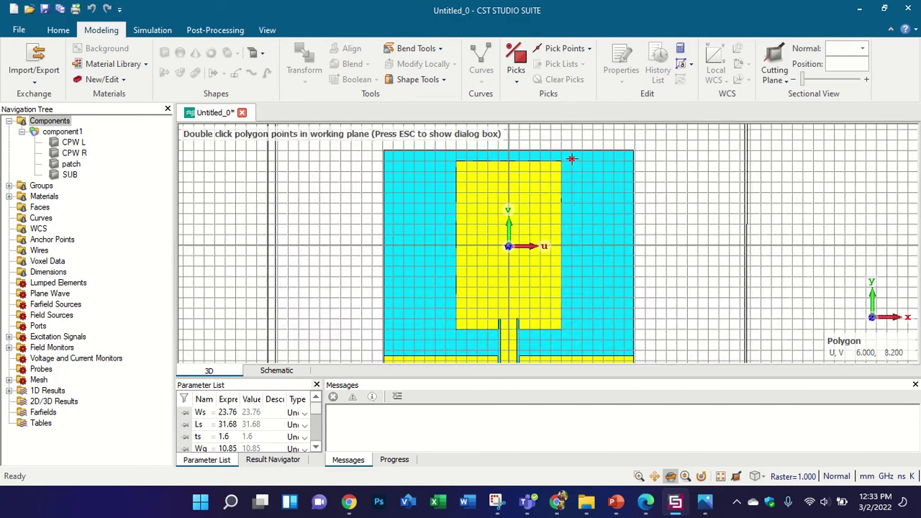
{"action": "scroll", "coordinate": [563, 159], "scroll_direction": "up", "scroll_amount": 3}
{"action": "scroll", "coordinate": [568, 157], "scroll_direction": "up", "scroll_amount": 4}
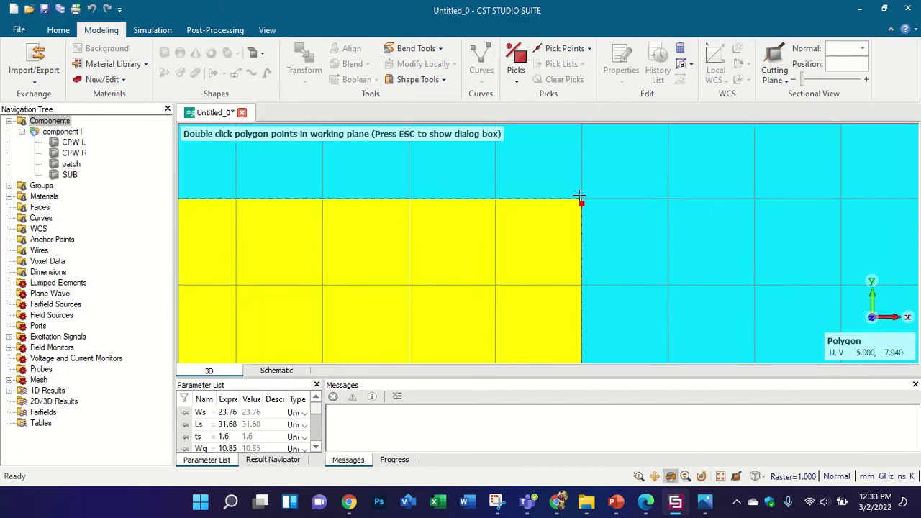
{"action": "scroll", "coordinate": [581, 203], "scroll_direction": "up", "scroll_amount": 1}
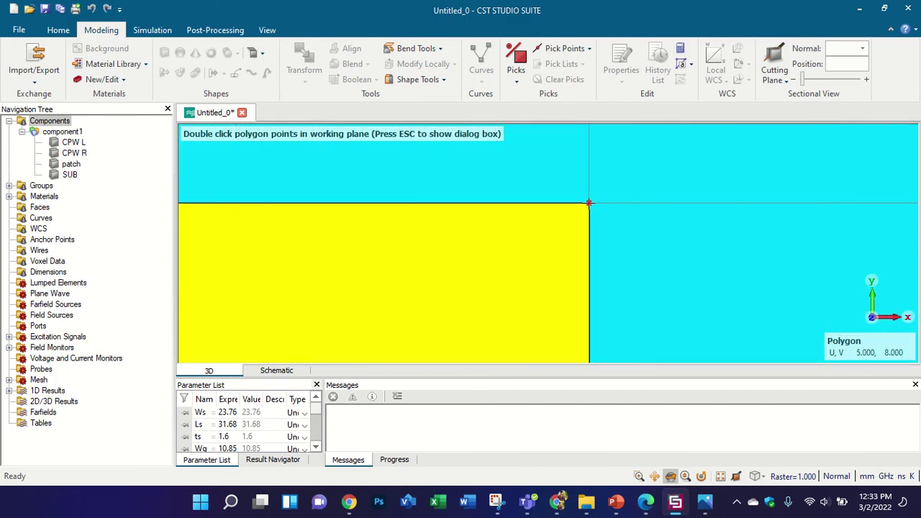
{"action": "double_click", "coordinate": [589, 203]}
{"action": "scroll", "coordinate": [551, 181], "scroll_direction": "down", "scroll_amount": 2}
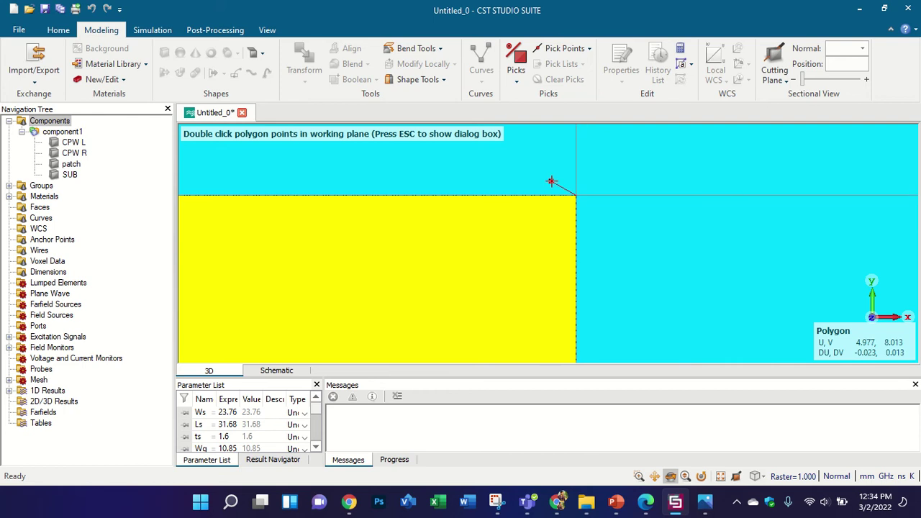
{"action": "scroll", "coordinate": [565, 165], "scroll_direction": "down", "scroll_amount": 3}
{"action": "scroll", "coordinate": [516, 216], "scroll_direction": "up", "scroll_amount": 3}
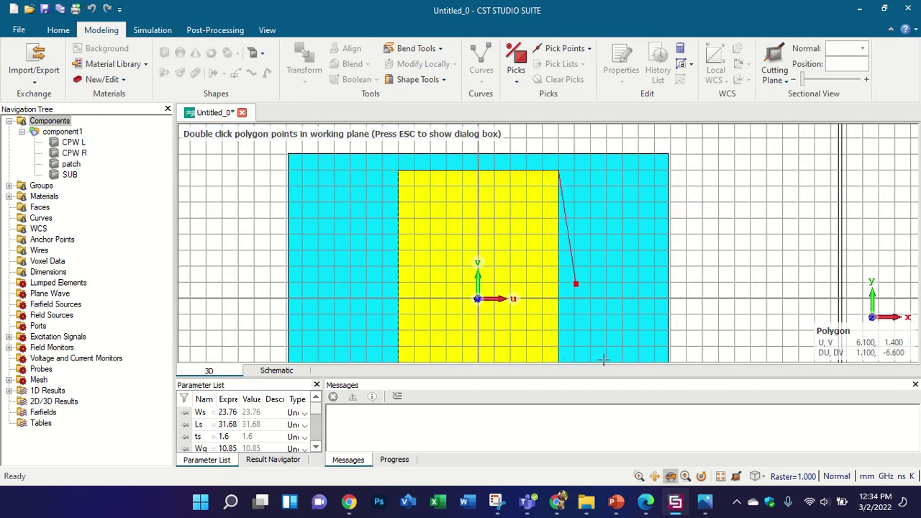
{"action": "left_click", "coordinate": [648, 504]}
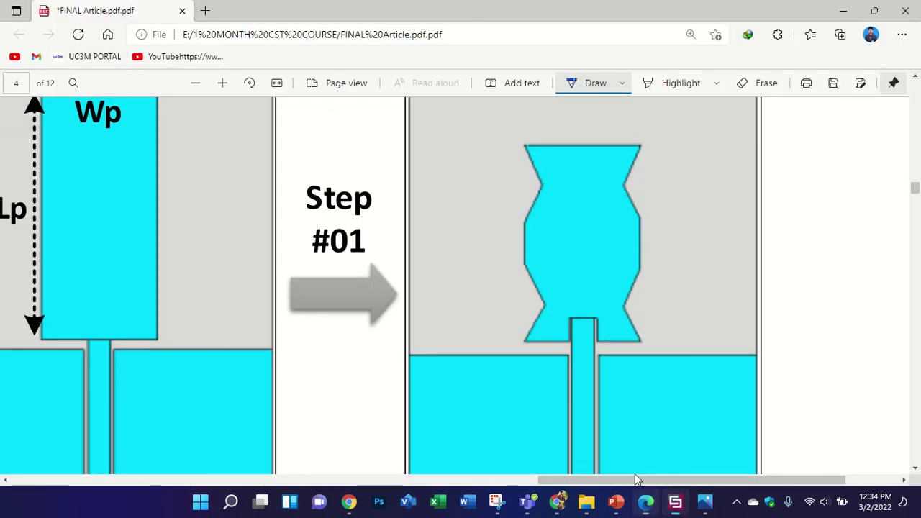
{"action": "left_click", "coordinate": [675, 503]}
{"action": "scroll", "coordinate": [537, 241], "scroll_direction": "up", "scroll_amount": 2}
{"action": "scroll", "coordinate": [547, 280], "scroll_direction": "down", "scroll_amount": 2}
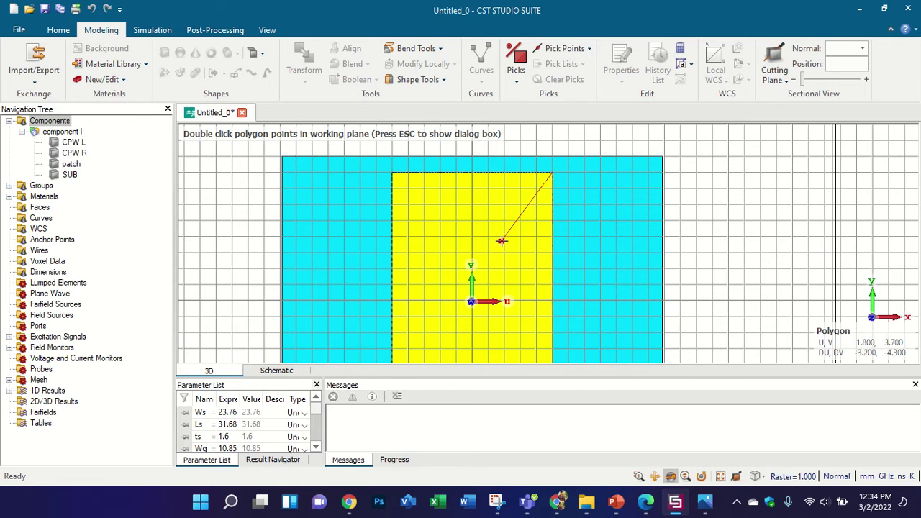
{"action": "scroll", "coordinate": [503, 237], "scroll_direction": "up", "scroll_amount": 1}
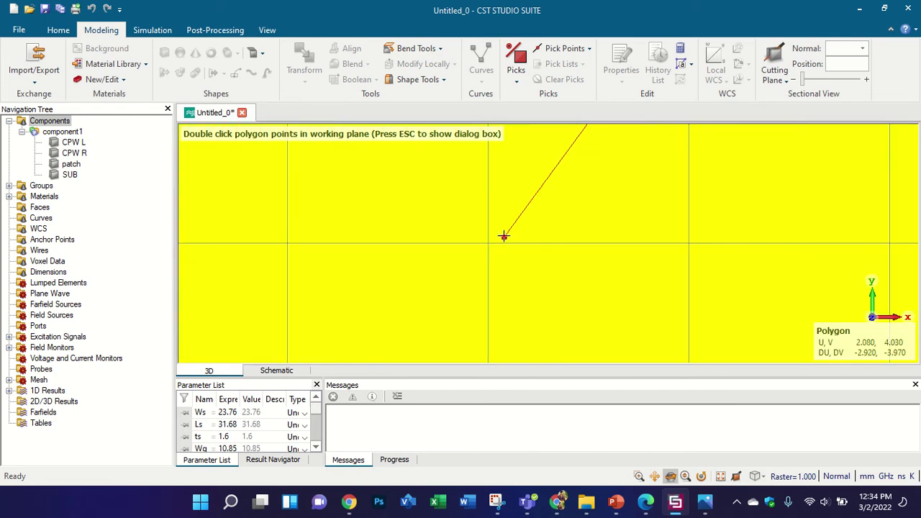
{"action": "scroll", "coordinate": [503, 238], "scroll_direction": "up", "scroll_amount": 3}
{"action": "double_click", "coordinate": [489, 243]}
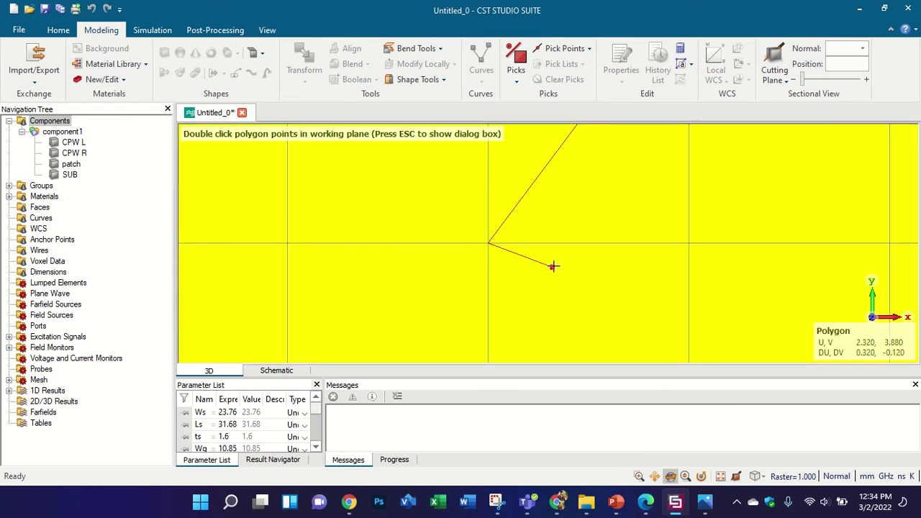
{"action": "scroll", "coordinate": [489, 241], "scroll_direction": "down", "scroll_amount": 2}
{"action": "scroll", "coordinate": [532, 273], "scroll_direction": "up", "scroll_amount": 1}
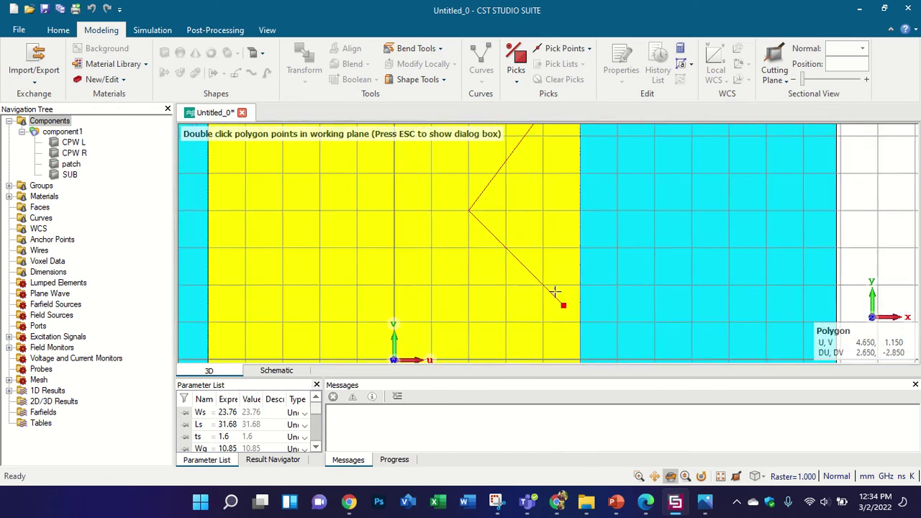
{"action": "scroll", "coordinate": [555, 302], "scroll_direction": "down", "scroll_amount": 1}
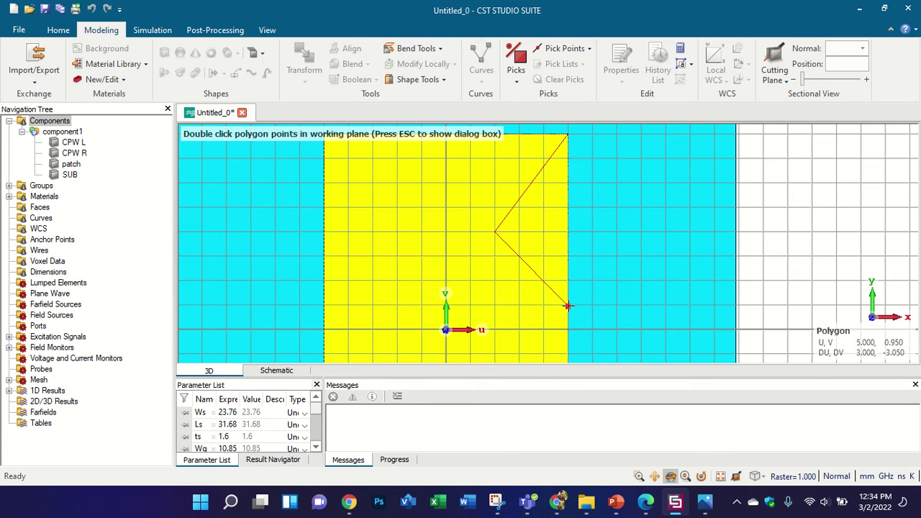
{"action": "left_click", "coordinate": [646, 502]}
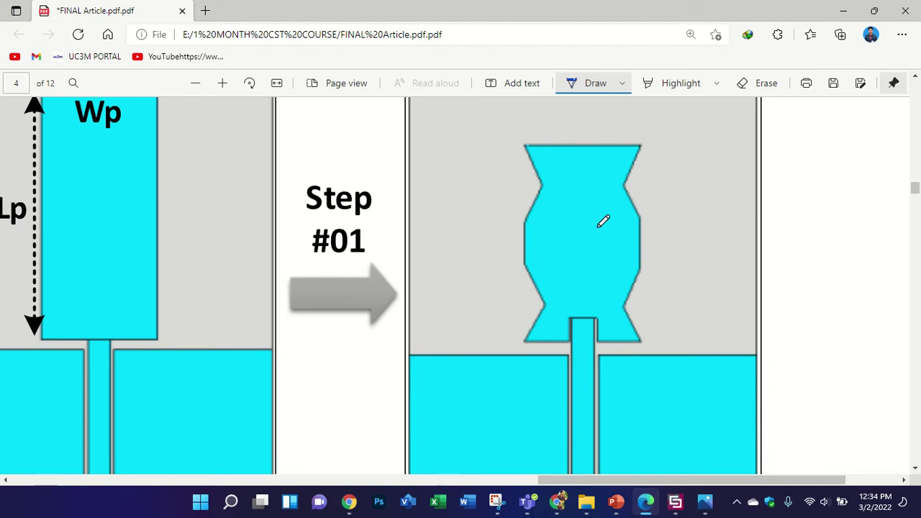
{"action": "mouse_move", "coordinate": [640, 217]}
{"action": "left_mouse_down"}
{"action": "mouse_move", "coordinate": [641, 248]}
{"action": "mouse_move", "coordinate": [640, 215]}
{"action": "left_mouse_up"}
{"action": "left_click", "coordinate": [675, 502]}
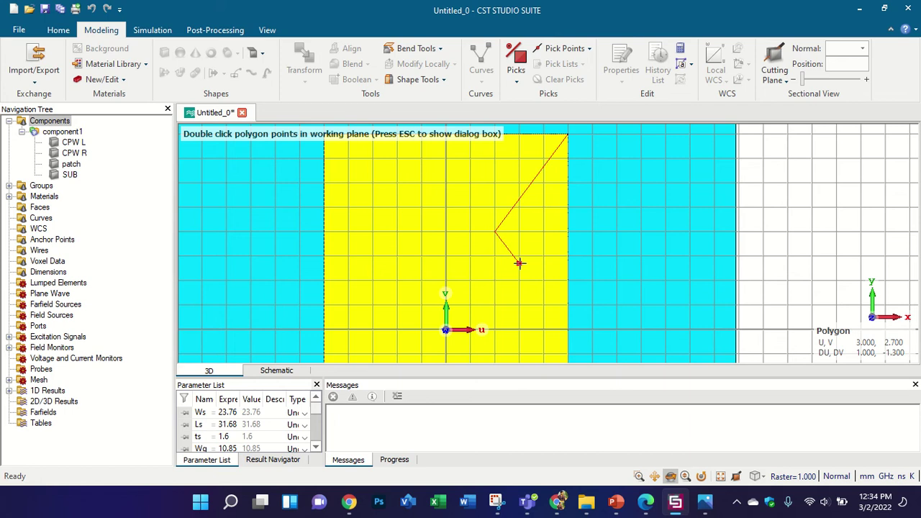
{"action": "key", "text": "Escape"}
{"action": "key", "text": "Escape"}
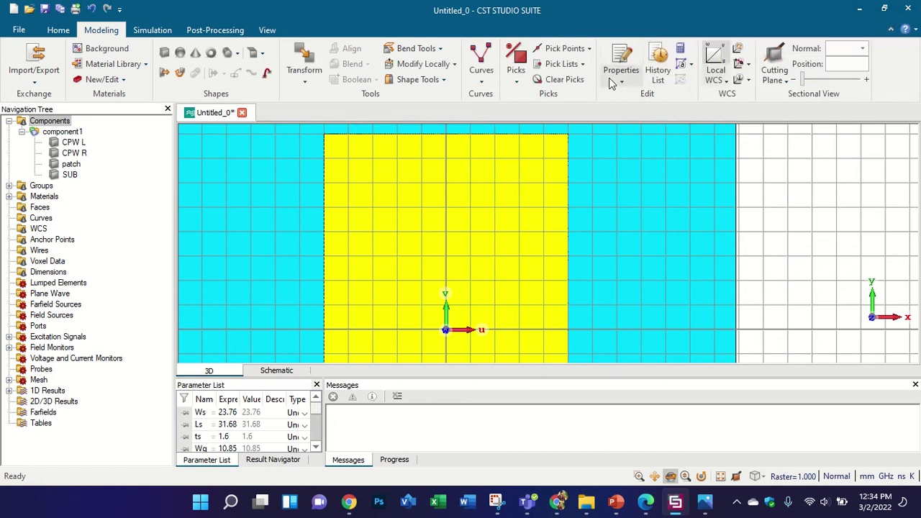
Start a polygon curve at the patch's upper-right corner, with its first point at U 5, V 8.005
{"action": "left_click", "coordinate": [484, 61]}
{"action": "scroll", "coordinate": [581, 152], "scroll_direction": "up", "scroll_amount": 3}
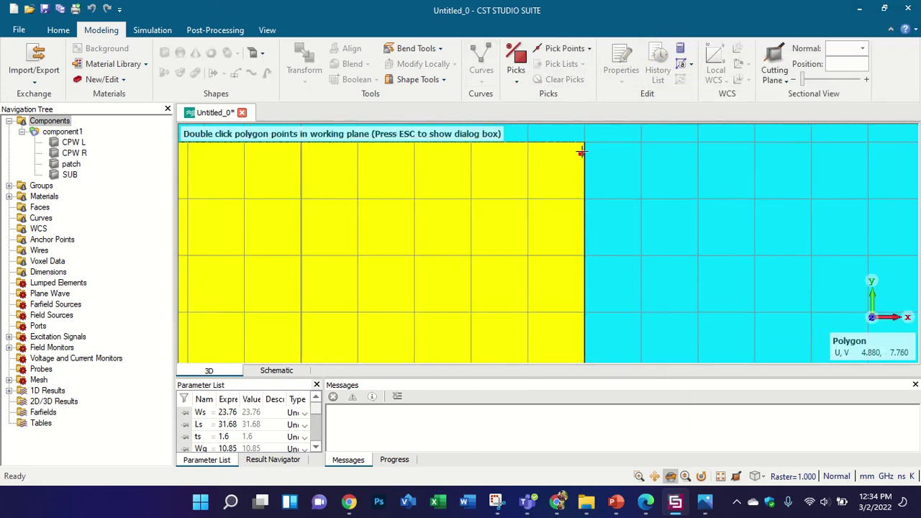
{"action": "scroll", "coordinate": [582, 151], "scroll_direction": "up", "scroll_amount": 5}
{"action": "middle_click_drag", "start_coordinate": [590, 128], "coordinate": [584, 223]}
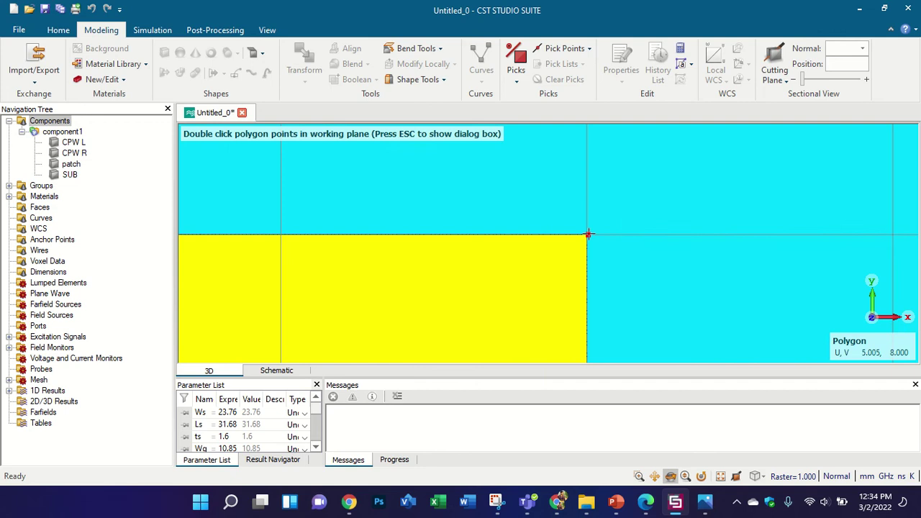
{"action": "double_click", "coordinate": [586, 233]}
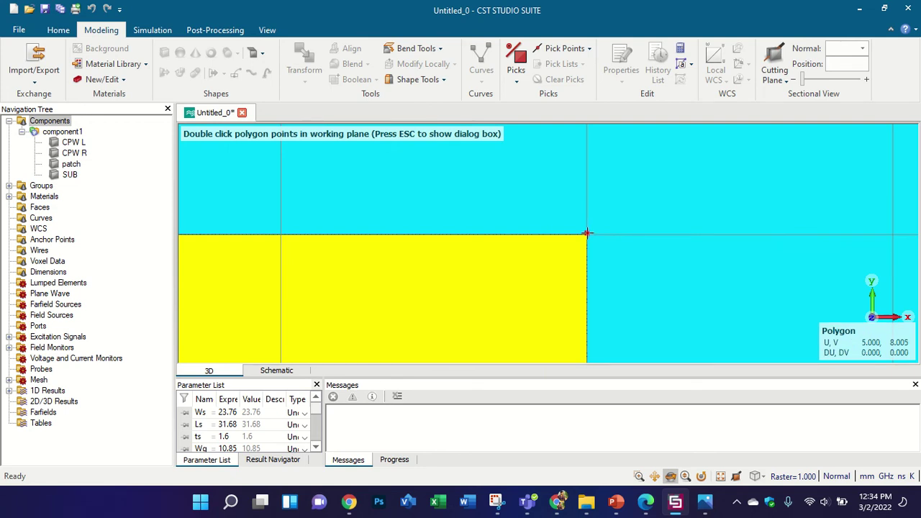
Place the polygon's inner vertex at U 3, V 4.5 and its next vertex on the patch's right edge at U 5, V 1
{"action": "scroll", "coordinate": [568, 233], "scroll_direction": "down", "scroll_amount": 5}
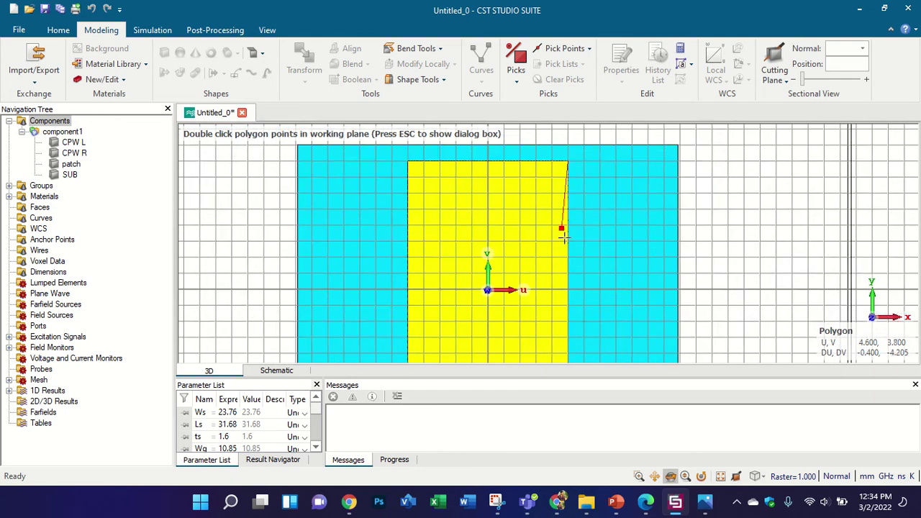
{"action": "scroll", "coordinate": [568, 259], "scroll_direction": "up", "scroll_amount": 2}
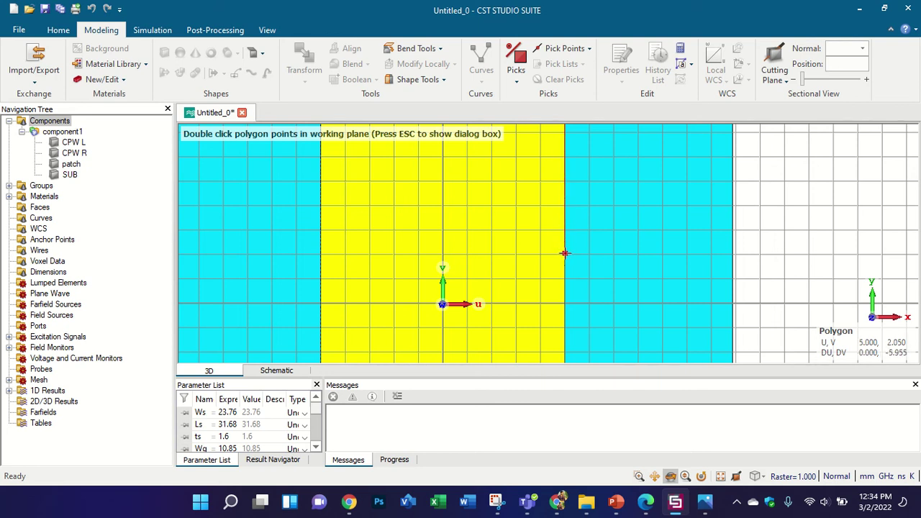
{"action": "scroll", "coordinate": [565, 253], "scroll_direction": "down", "scroll_amount": 1}
{"action": "scroll", "coordinate": [566, 254], "scroll_direction": "up", "scroll_amount": 1}
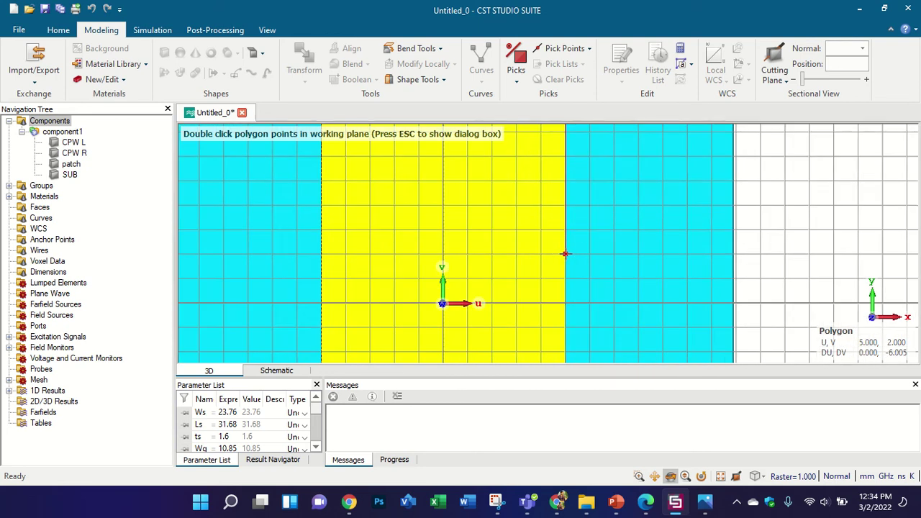
{"action": "scroll", "coordinate": [565, 254], "scroll_direction": "down", "scroll_amount": 1}
{"action": "scroll", "coordinate": [565, 244], "scroll_direction": "down", "scroll_amount": 1}
{"action": "scroll", "coordinate": [557, 264], "scroll_direction": "up", "scroll_amount": 2}
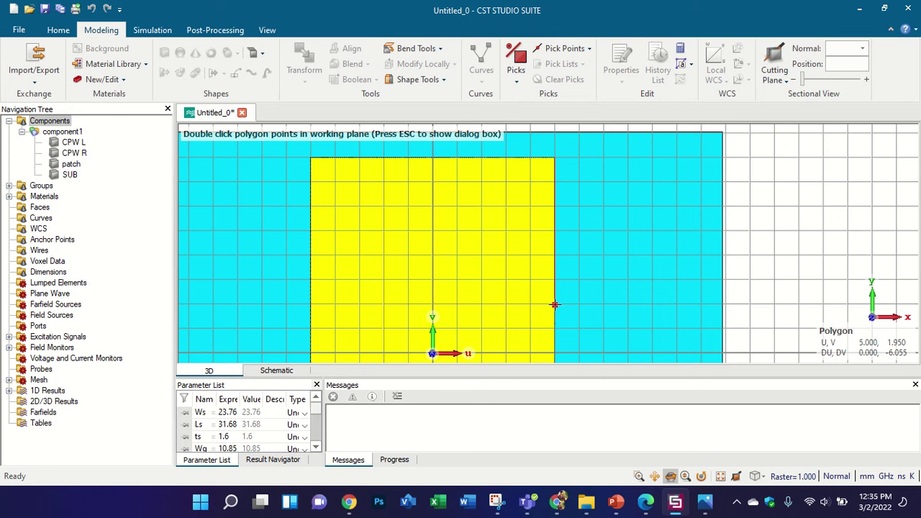
{"action": "left_click", "coordinate": [506, 242]}
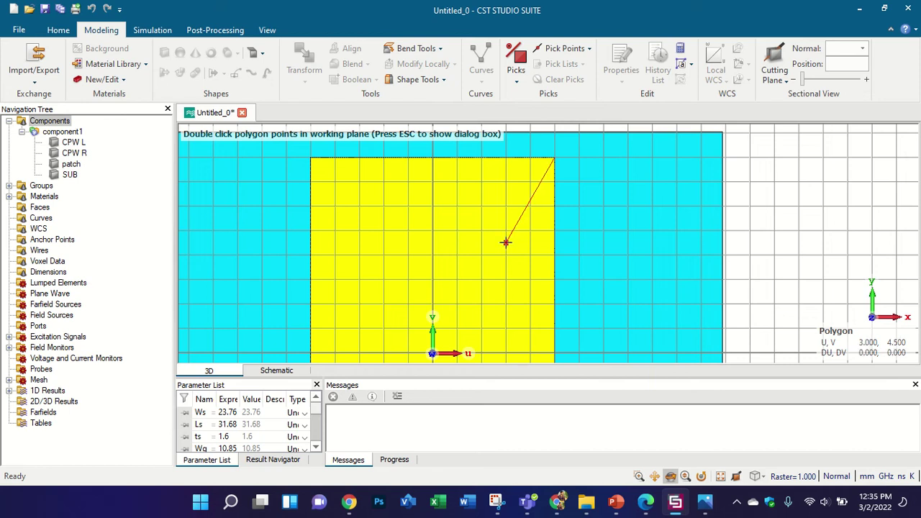
{"action": "double_click", "coordinate": [555, 328]}
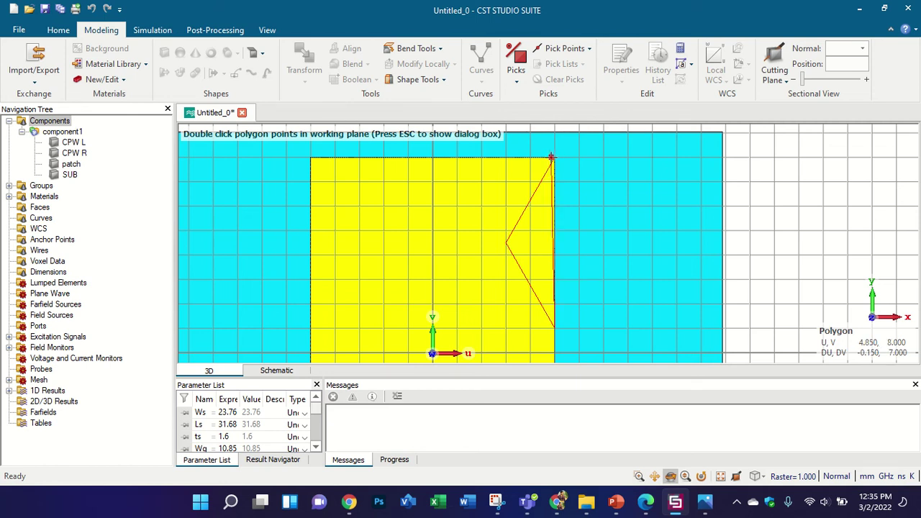
Close the triangular polygon at its starting corner and accept it as a curve
{"action": "scroll", "coordinate": [555, 157], "scroll_direction": "up", "scroll_amount": 2}
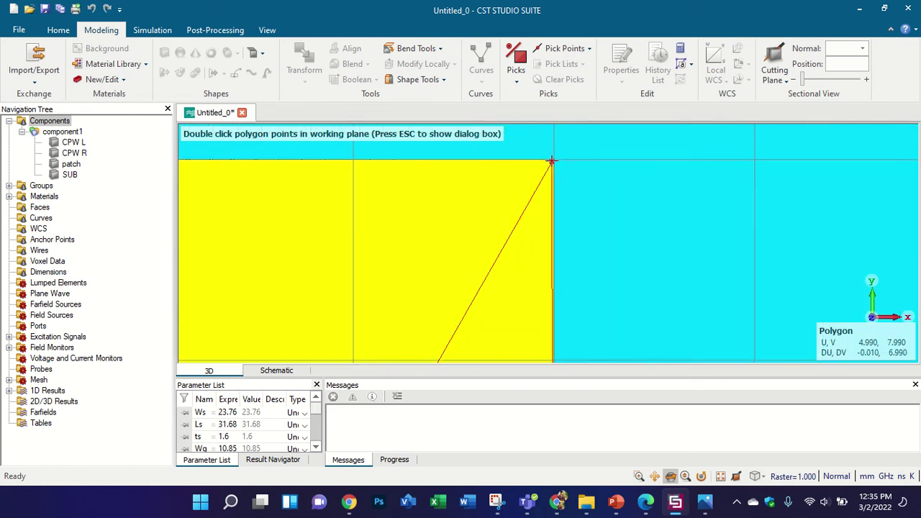
{"action": "double_click", "coordinate": [555, 159]}
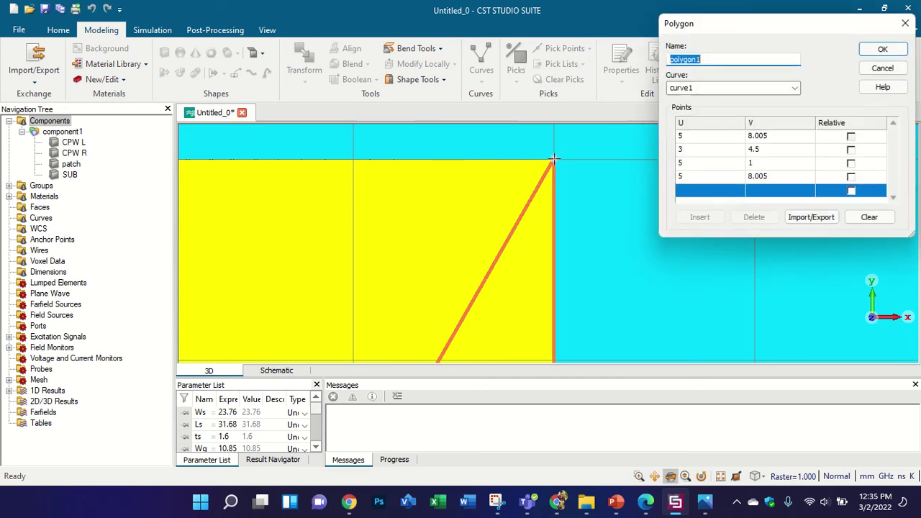
{"action": "scroll", "coordinate": [554, 159], "scroll_direction": "down", "scroll_amount": 4}
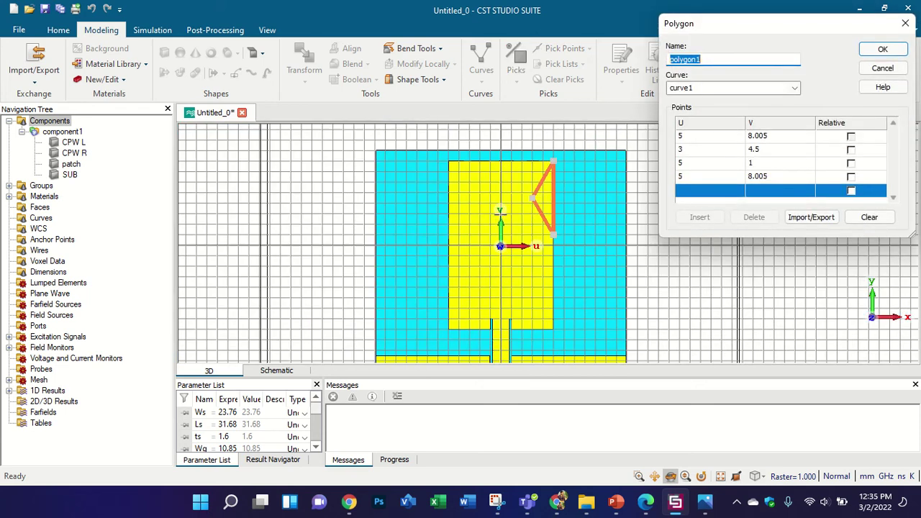
{"action": "left_click", "coordinate": [883, 48]}
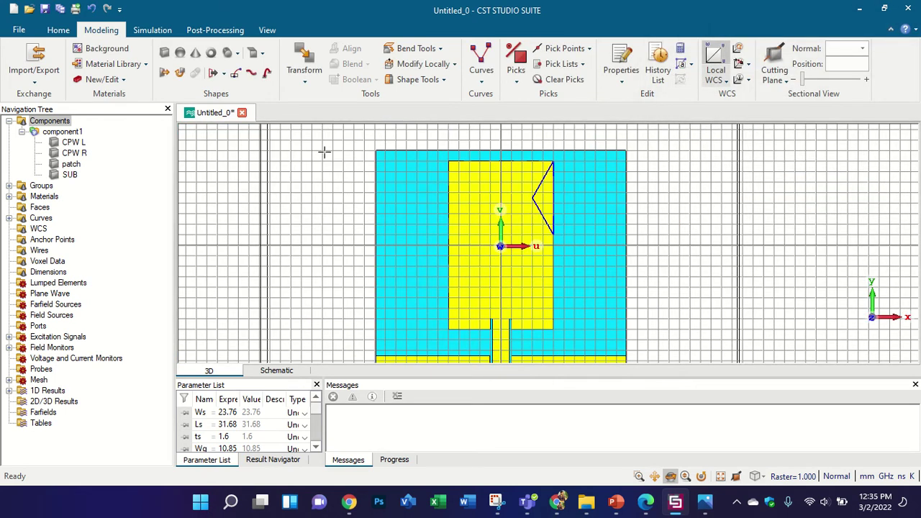
Extrude the triangular curve with a negative thickness into a Copper (annealed) solid in component1
{"action": "left_click", "coordinate": [214, 73]}
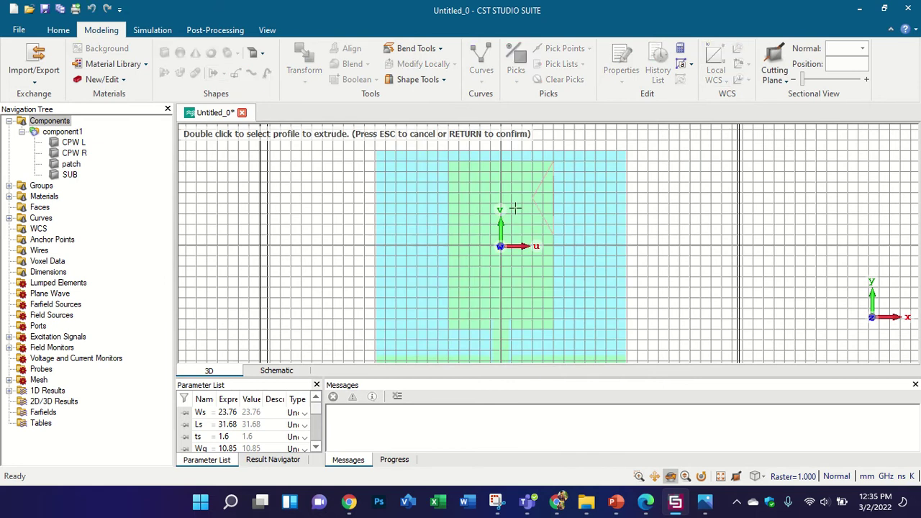
{"action": "double_click", "coordinate": [539, 210]}
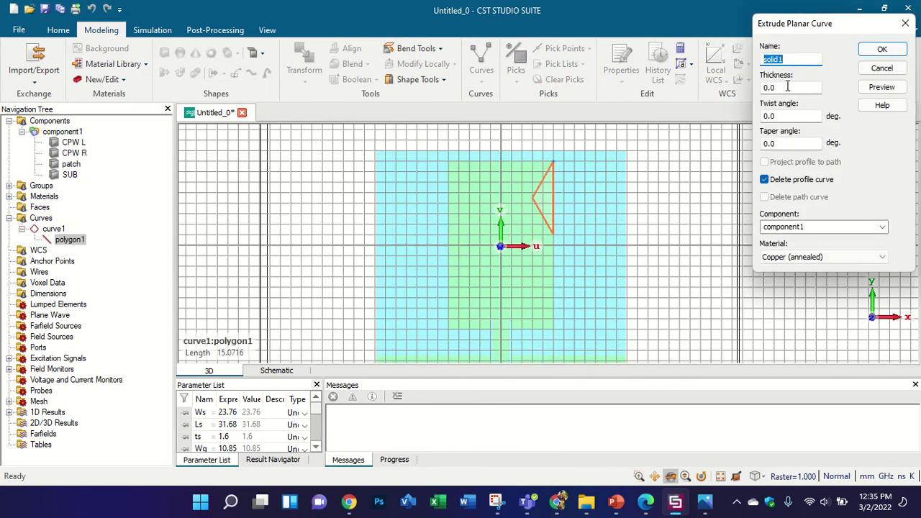
{"action": "key", "text": "Tab"}
{"action": "type", "text": "-"}
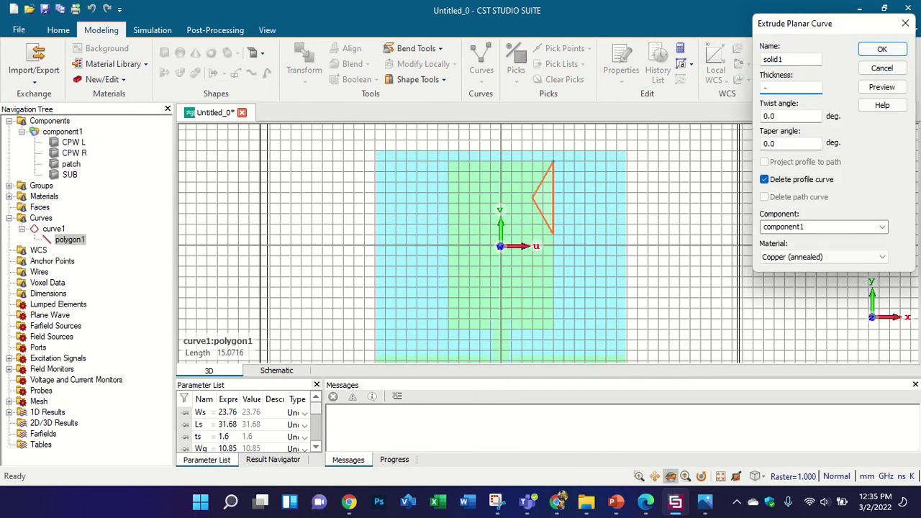
{"action": "key", "text": "Return"}
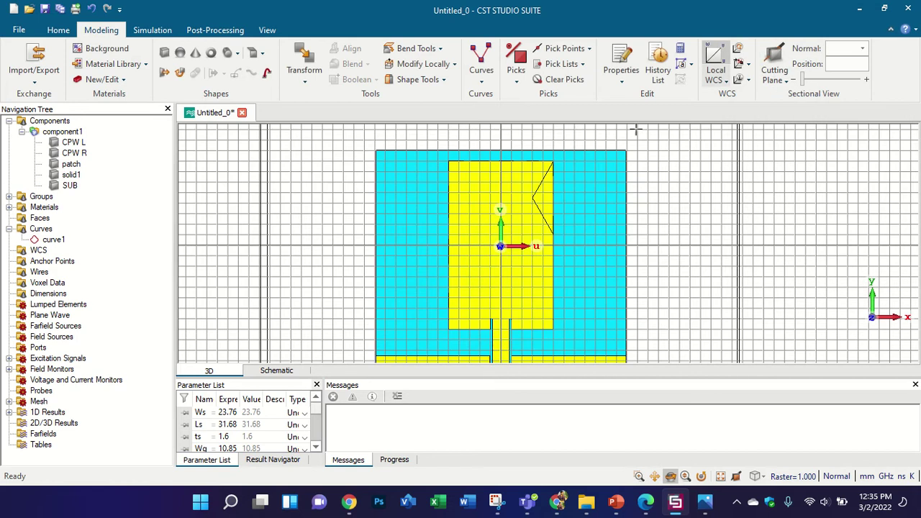
Examine how the extruded triangle sits in the patch's right edge from an angled view
{"action": "scroll", "coordinate": [552, 232], "scroll_direction": "up", "scroll_amount": 5}
{"action": "left_click_drag", "start_coordinate": [580, 216], "coordinate": [738, 85]}
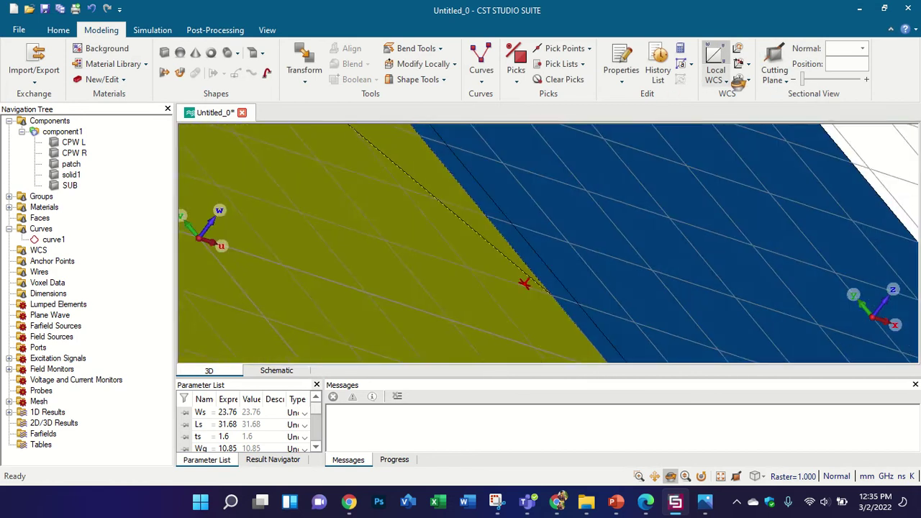
{"action": "scroll", "coordinate": [550, 269], "scroll_direction": "up", "scroll_amount": 3}
{"action": "left_click_drag", "start_coordinate": [532, 315], "coordinate": [422, 286]}
{"action": "scroll", "coordinate": [405, 244], "scroll_direction": "down", "scroll_amount": 4}
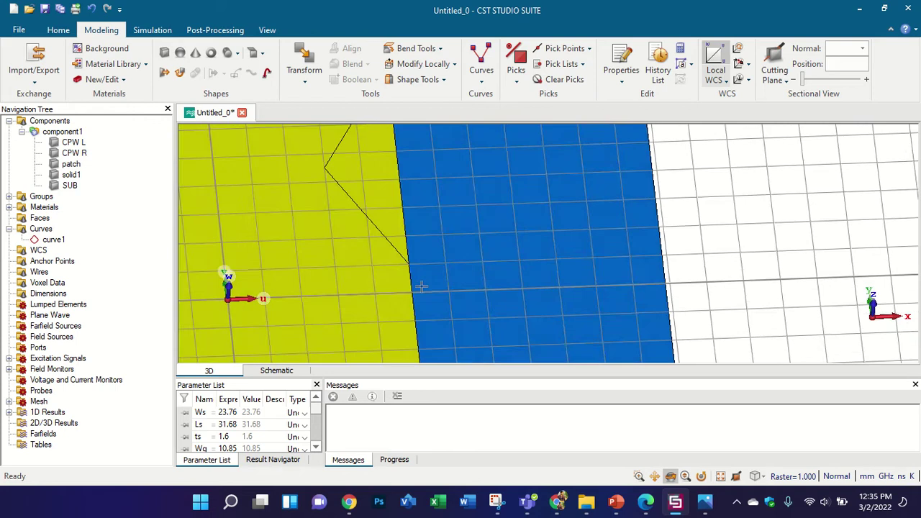
{"action": "key", "text": "KP_5"}
{"action": "scroll", "coordinate": [420, 237], "scroll_direction": "down", "scroll_amount": 5}
{"action": "scroll", "coordinate": [359, 266], "scroll_direction": "up", "scroll_amount": 2}
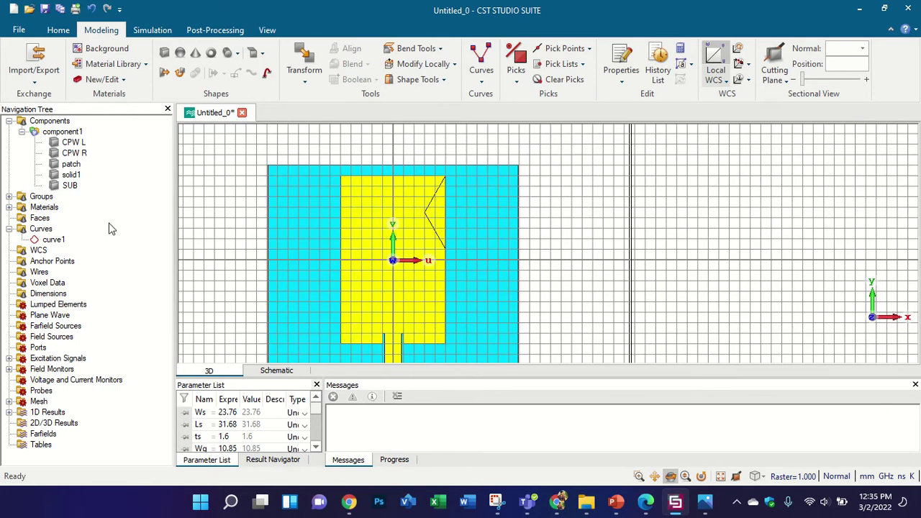
Set up a translation of the extruded triangle solid1 with the Copy option enabled
{"action": "left_click", "coordinate": [71, 175]}
{"action": "scroll", "coordinate": [505, 227], "scroll_direction": "down", "scroll_amount": 3}
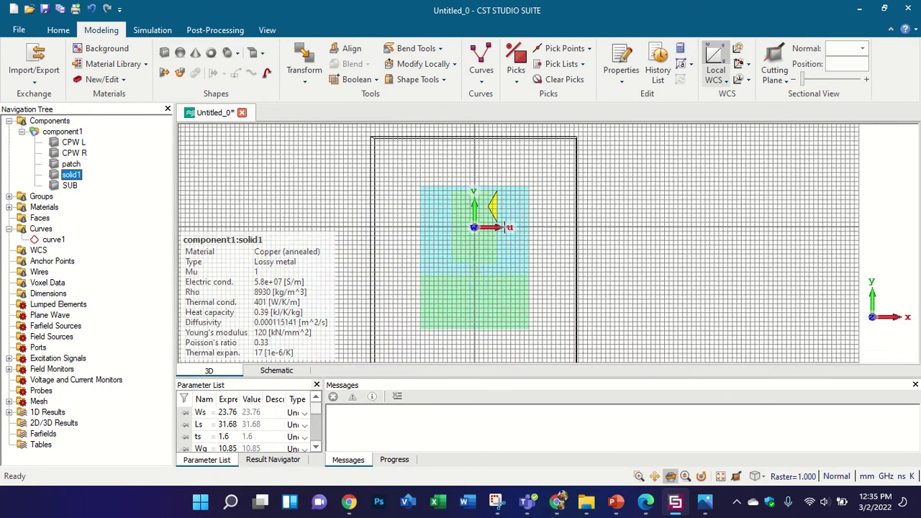
{"action": "scroll", "coordinate": [490, 237], "scroll_direction": "up", "scroll_amount": 3}
{"action": "mouse_move", "coordinate": [461, 255]}
{"action": "left_mouse_down"}
{"action": "mouse_move", "coordinate": [441, 159]}
{"action": "mouse_move", "coordinate": [524, 86]}
{"action": "mouse_move", "coordinate": [453, 218]}
{"action": "mouse_move", "coordinate": [453, 306]}
{"action": "left_mouse_up"}
{"action": "key", "text": "5"}
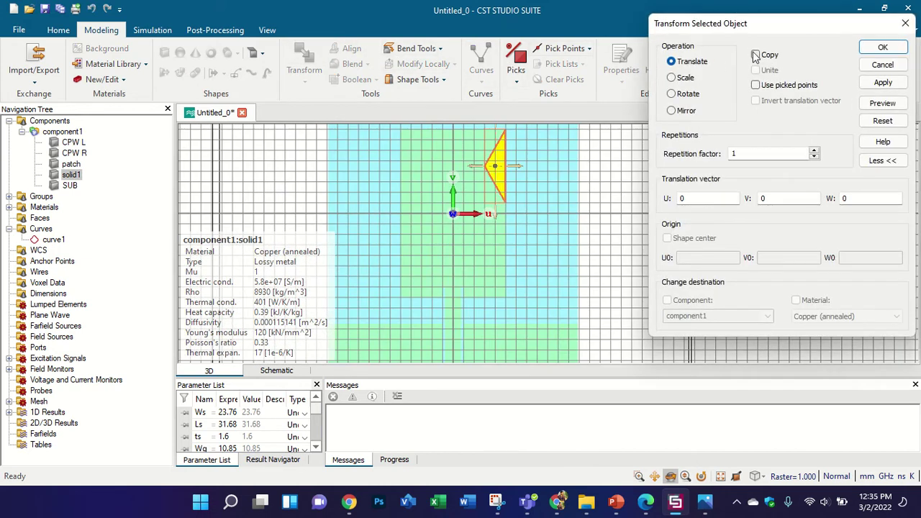
{"action": "left_click", "coordinate": [755, 56]}
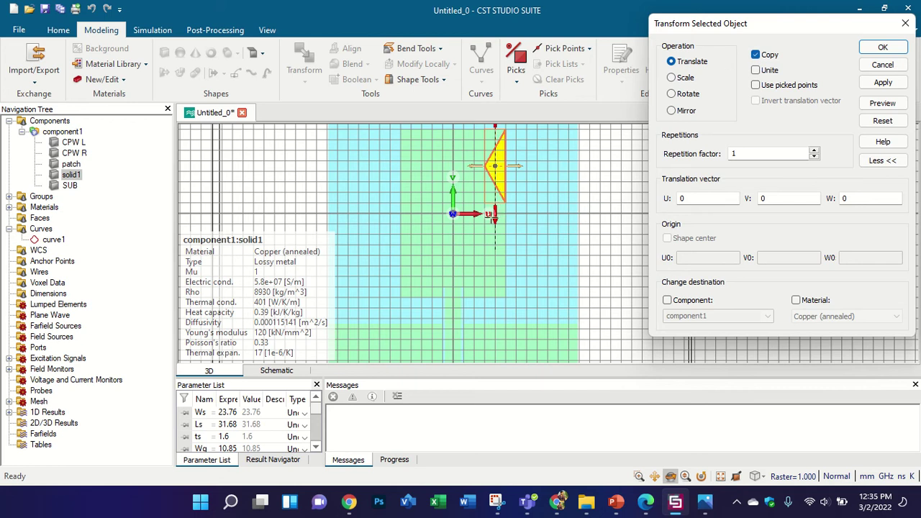
Translate the triangle's copy by -9 along V to the patch's lower-right corner
{"action": "scroll", "coordinate": [507, 198], "scroll_direction": "up", "scroll_amount": 2}
{"action": "scroll", "coordinate": [508, 198], "scroll_direction": "up", "scroll_amount": 2}
{"action": "left_click_drag", "start_coordinate": [483, 222], "coordinate": [480, 252]}
{"action": "scroll", "coordinate": [479, 252], "scroll_direction": "down", "scroll_amount": 5}
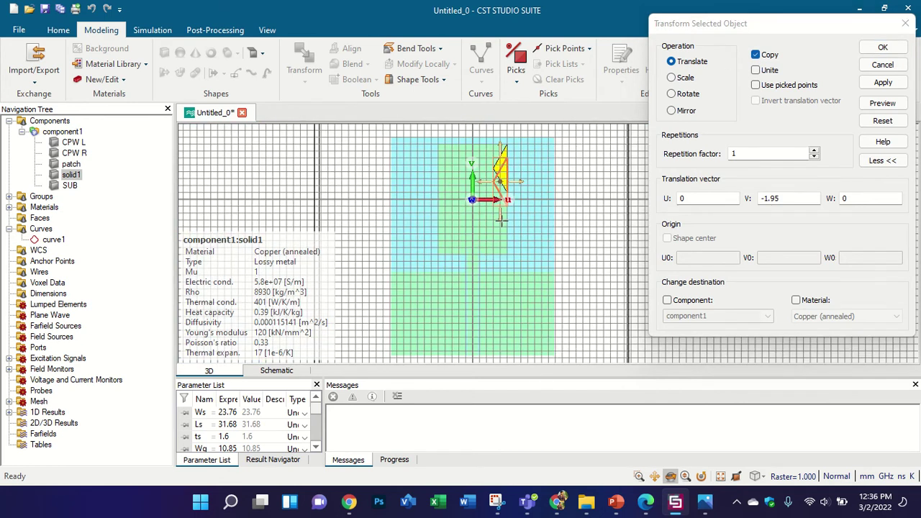
{"action": "scroll", "coordinate": [497, 230], "scroll_direction": "up", "scroll_amount": 4}
{"action": "left_click_drag", "start_coordinate": [501, 181], "coordinate": [506, 283]}
{"action": "scroll", "coordinate": [508, 284], "scroll_direction": "up", "scroll_amount": 3}
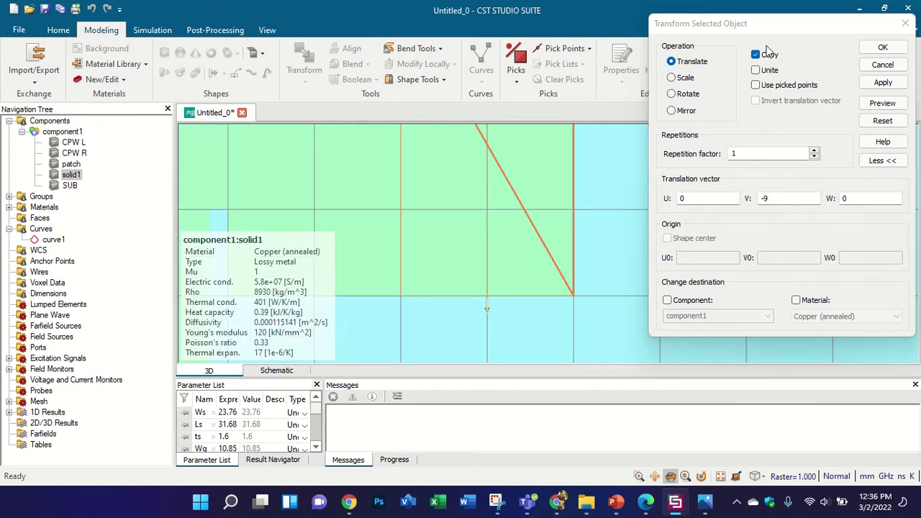
{"action": "left_click", "coordinate": [882, 47]}
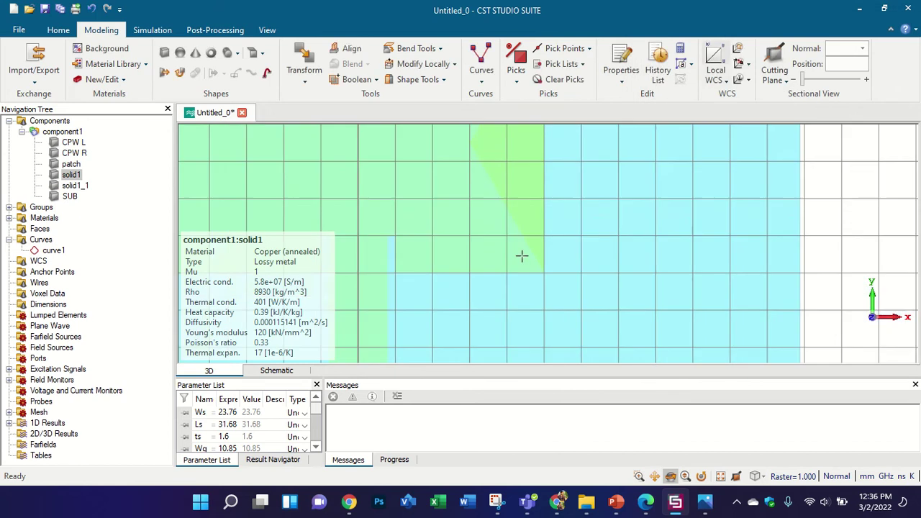
{"action": "scroll", "coordinate": [521, 257], "scroll_direction": "down", "scroll_amount": 5}
{"action": "left_click", "coordinate": [80, 134]}
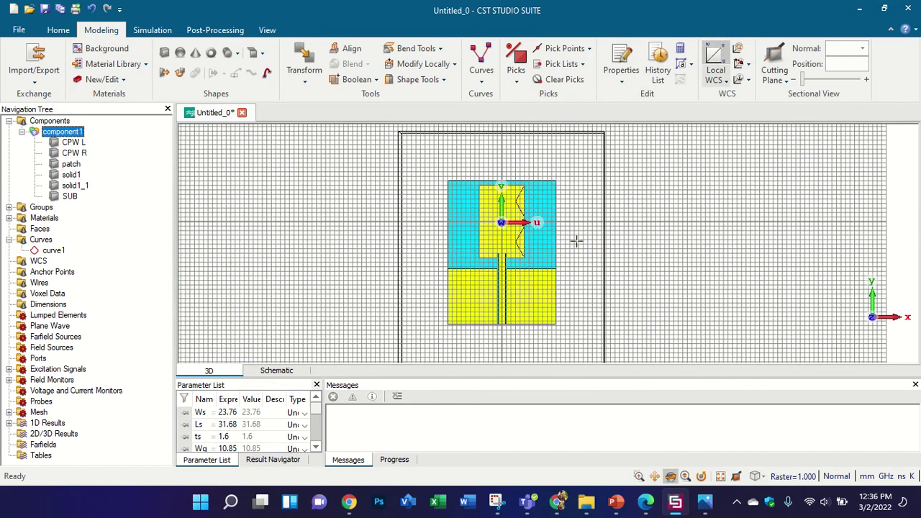
Set up a Rotate transform with Copy enabled for both triangular solids, solid1 and solid1_1
{"action": "scroll", "coordinate": [554, 252], "scroll_direction": "up", "scroll_amount": 4}
{"action": "left_click_drag", "start_coordinate": [505, 223], "coordinate": [547, 244]}
{"action": "key", "text": "5"}
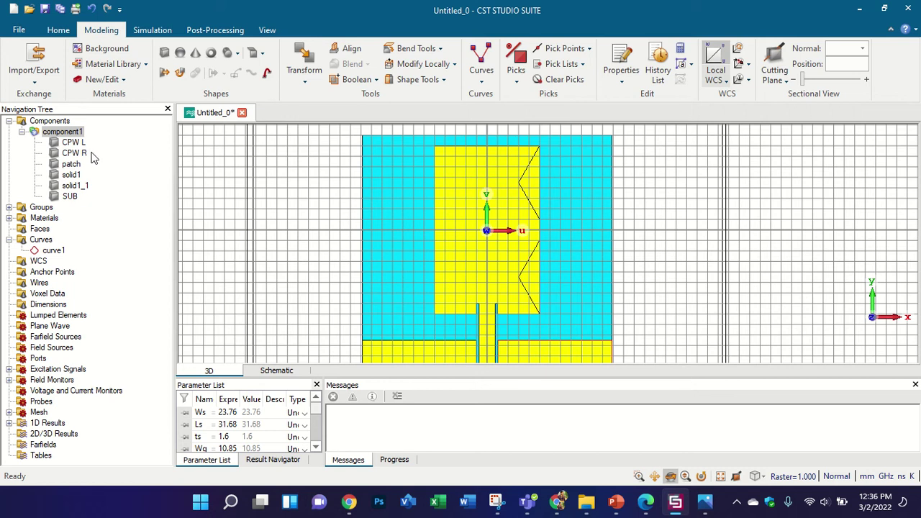
{"action": "left_click", "coordinate": [84, 187]}
{"action": "left_click", "coordinate": [84, 175], "text": "ctrl"}
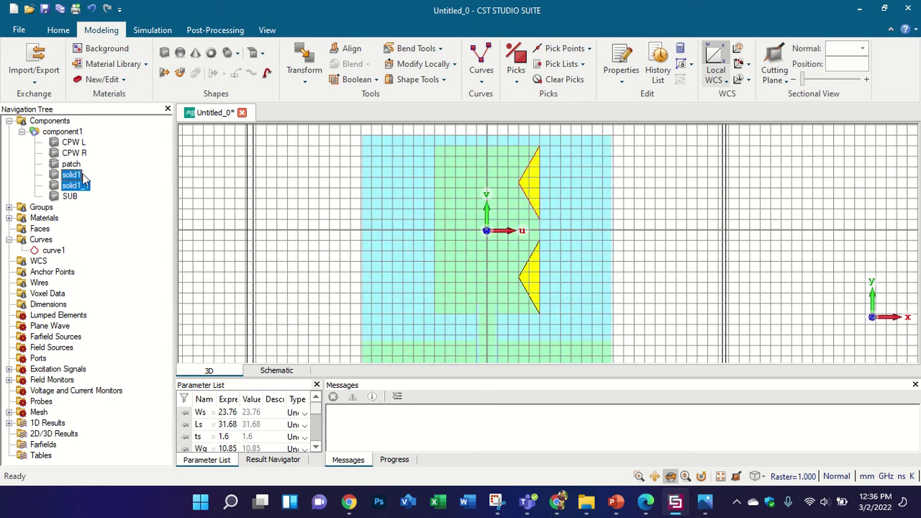
{"action": "mouse_move", "coordinate": [345, 238]}
{"action": "left_mouse_down"}
{"action": "mouse_move", "coordinate": [358, 107]}
{"action": "mouse_move", "coordinate": [438, 189]}
{"action": "mouse_move", "coordinate": [441, 160]}
{"action": "left_mouse_up"}
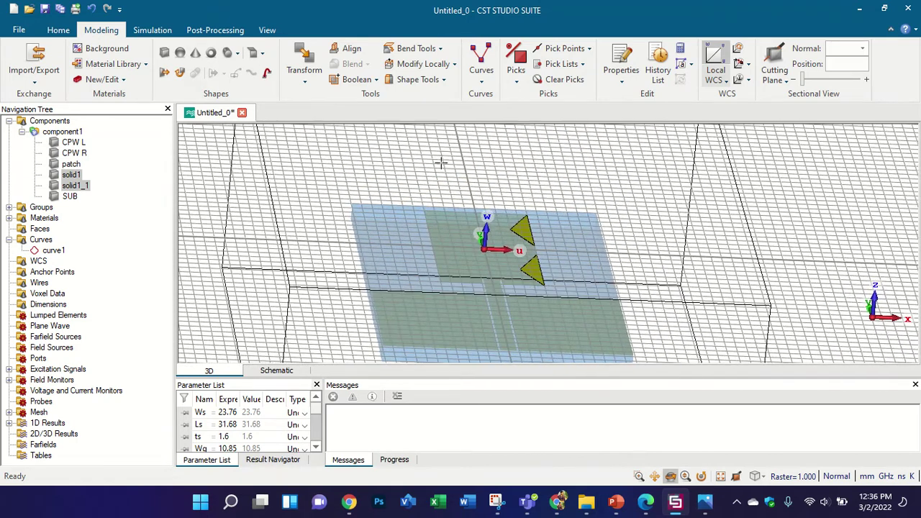
{"action": "left_click_drag", "start_coordinate": [477, 184], "coordinate": [489, 207]}
{"action": "left_click", "coordinate": [306, 65]}
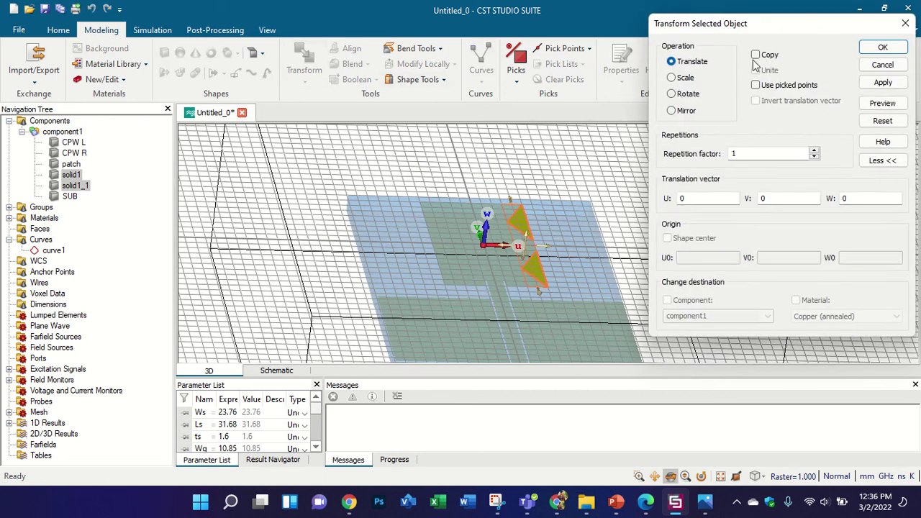
{"action": "left_click", "coordinate": [756, 56]}
{"action": "left_click", "coordinate": [673, 94]}
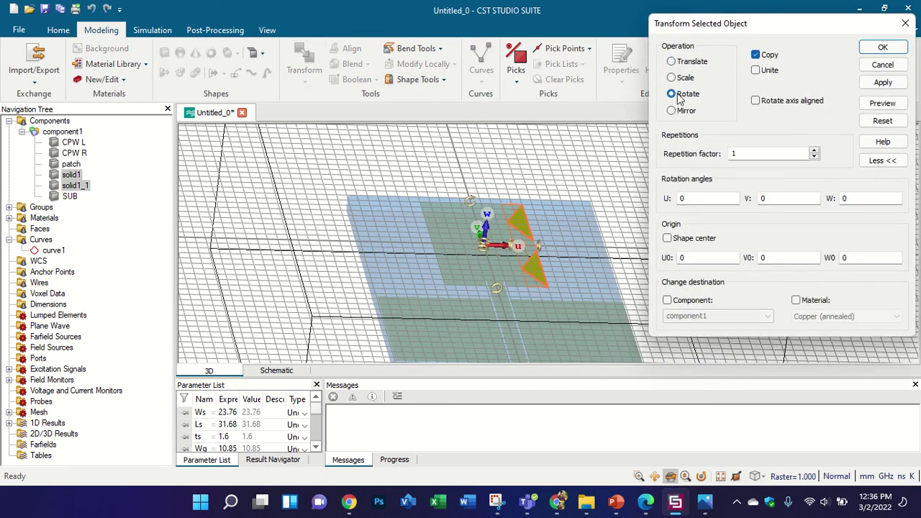
Rotate the copies of both triangles 180 degrees about V onto the patch's left edge
{"action": "scroll", "coordinate": [498, 262], "scroll_direction": "up", "scroll_amount": 2}
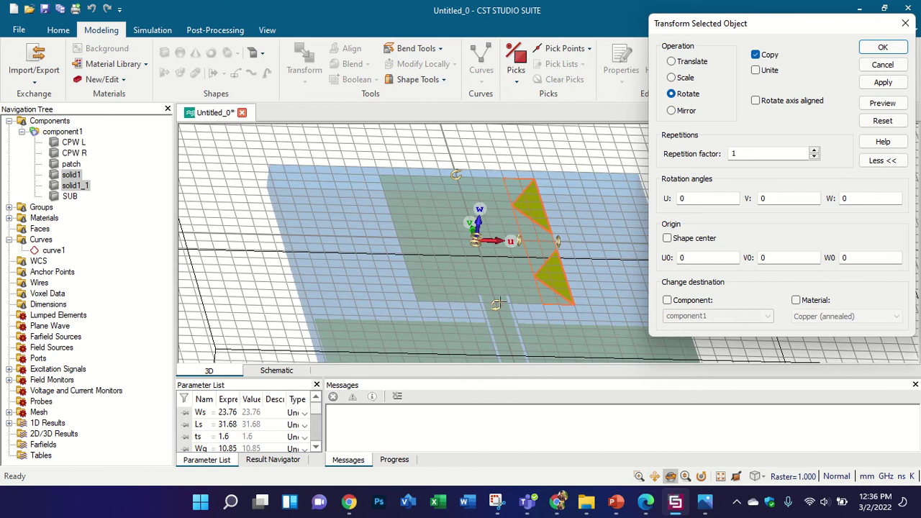
{"action": "mouse_move", "coordinate": [496, 306]}
{"action": "left_mouse_down"}
{"action": "mouse_move", "coordinate": [468, 309]}
{"action": "mouse_move", "coordinate": [547, 308]}
{"action": "mouse_move", "coordinate": [557, 289]}
{"action": "mouse_move", "coordinate": [536, 286]}
{"action": "mouse_move", "coordinate": [509, 315]}
{"action": "left_mouse_up"}
{"action": "double_click", "coordinate": [782, 198]}
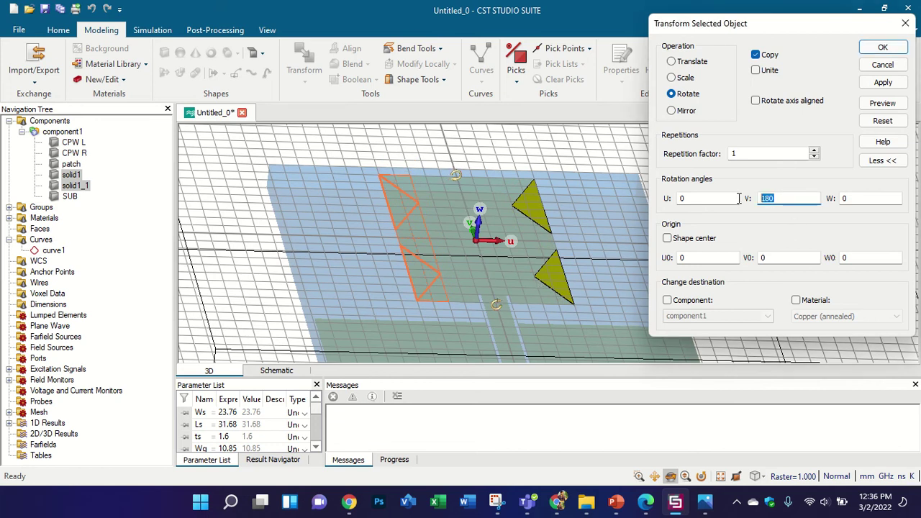
{"action": "left_click_drag", "start_coordinate": [460, 341], "coordinate": [447, 290]}
{"action": "left_click", "coordinate": [882, 48]}
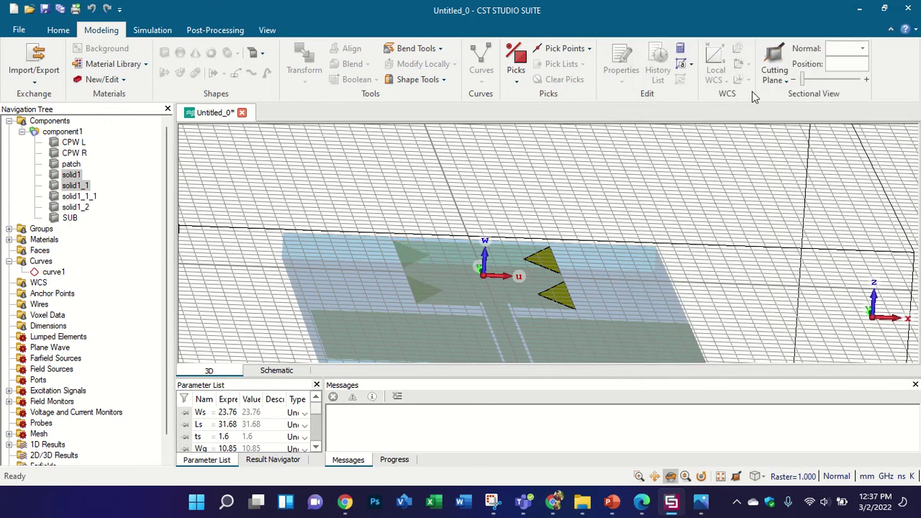
Examine how the rotated triangle copies sit against the patch surface along its left edge
{"action": "left_click_drag", "start_coordinate": [666, 174], "coordinate": [789, 223]}
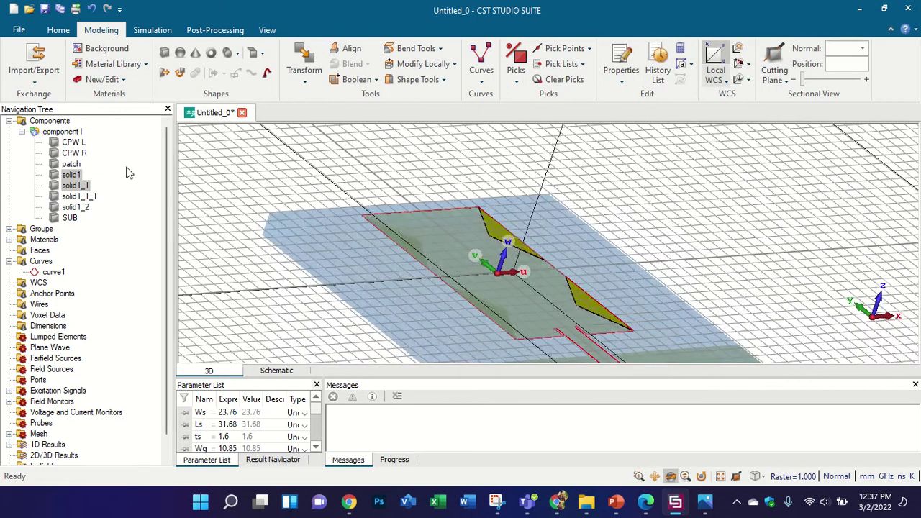
{"action": "left_click", "coordinate": [98, 207]}
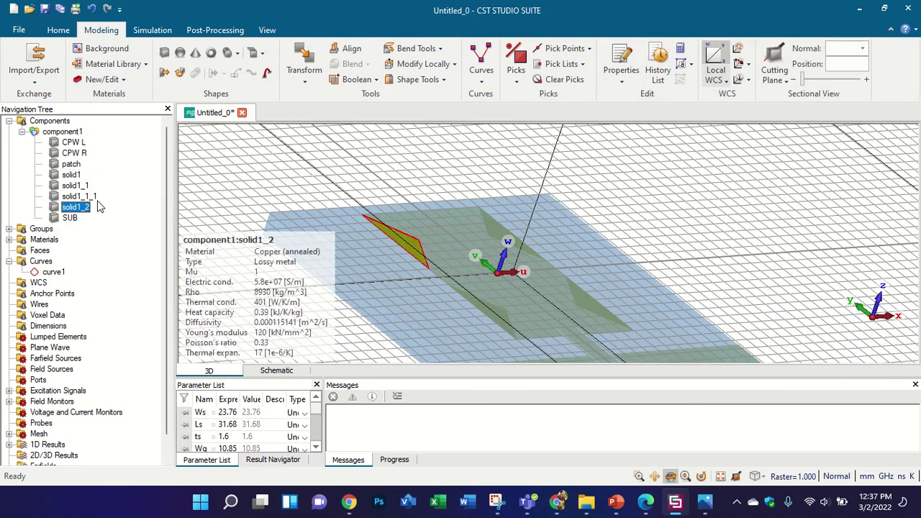
{"action": "left_click", "coordinate": [80, 133]}
{"action": "left_click_drag", "start_coordinate": [673, 274], "coordinate": [548, 266]}
{"action": "scroll", "coordinate": [549, 268], "scroll_direction": "up", "scroll_amount": 10}
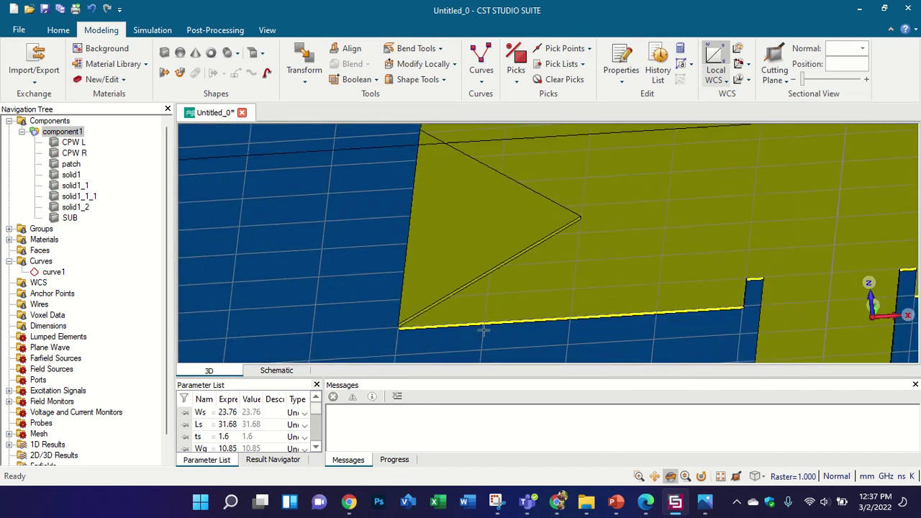
{"action": "scroll", "coordinate": [411, 310], "scroll_direction": "down", "scroll_amount": 5}
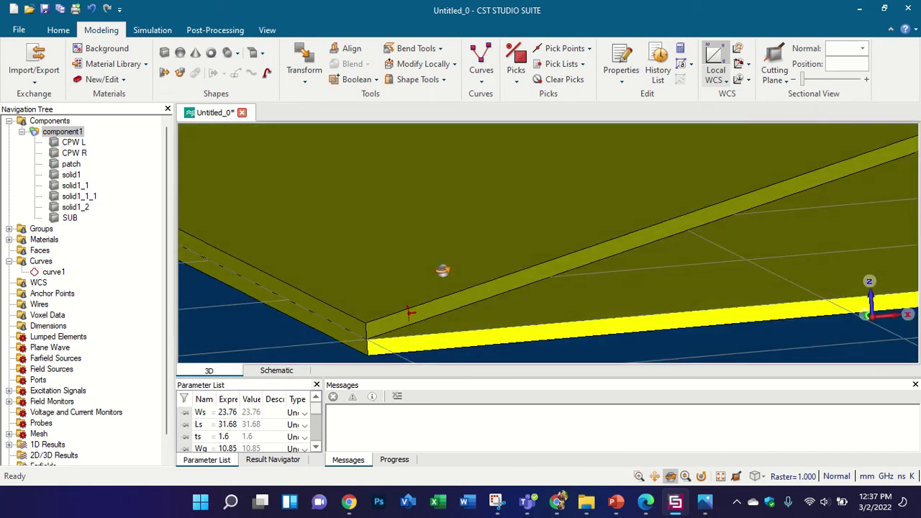
{"action": "scroll", "coordinate": [409, 296], "scroll_direction": "down", "scroll_amount": 5}
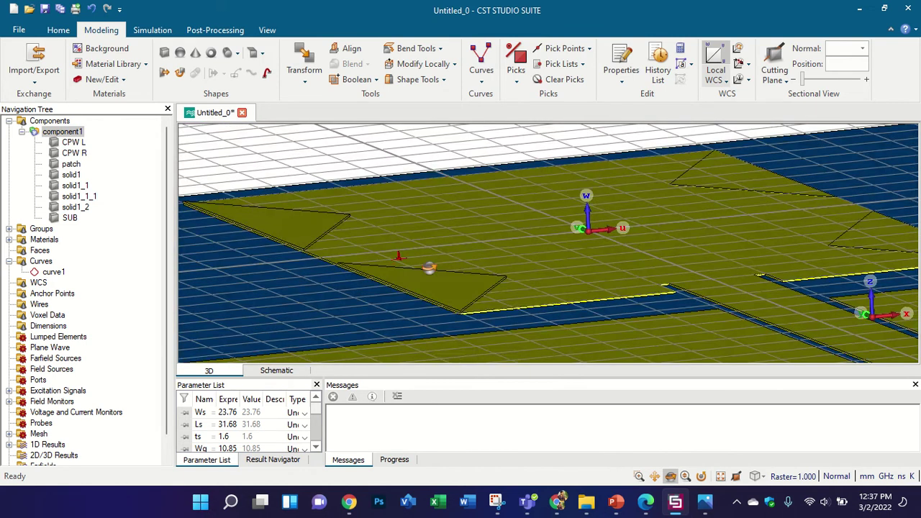
Select the two rotated triangle copies, solid1_2 and solid1_1_1, and inspect their height relative to the patch from the side
{"action": "left_click", "coordinate": [96, 208]}
{"action": "left_click", "coordinate": [79, 195], "text": "ctrl"}
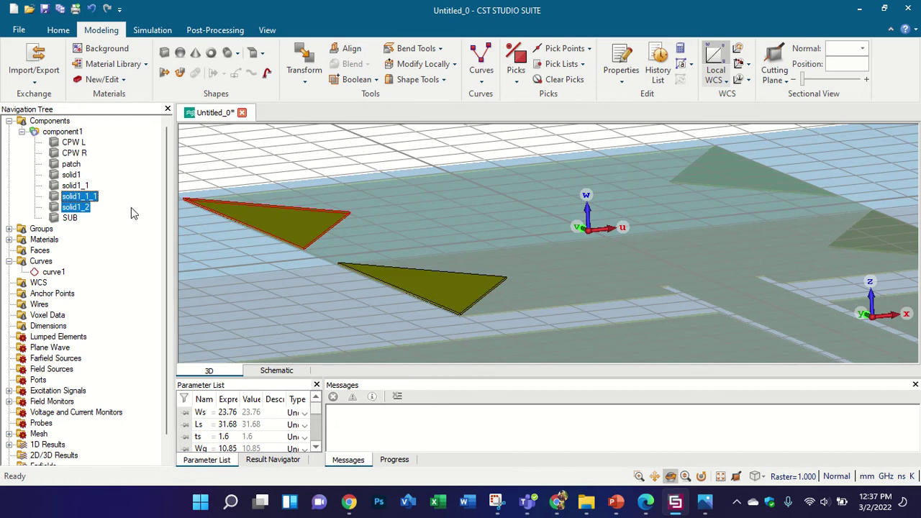
{"action": "left_click_drag", "start_coordinate": [533, 249], "coordinate": [772, 226]}
{"action": "key", "text": "7"}
{"action": "scroll", "coordinate": [465, 261], "scroll_direction": "up", "scroll_amount": 1}
{"action": "scroll", "coordinate": [694, 240], "scroll_direction": "up", "scroll_amount": 3}
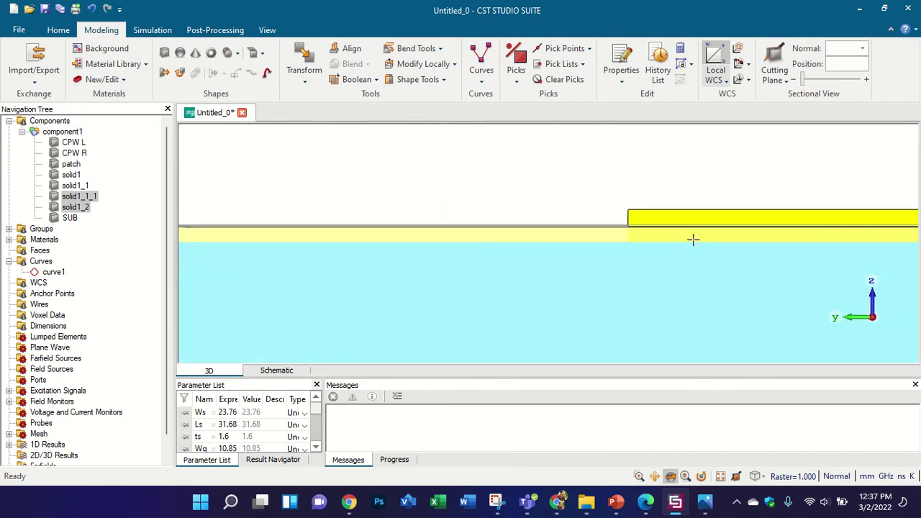
{"action": "scroll", "coordinate": [670, 226], "scroll_direction": "up", "scroll_amount": 3}
{"action": "scroll", "coordinate": [582, 211], "scroll_direction": "down", "scroll_amount": 3}
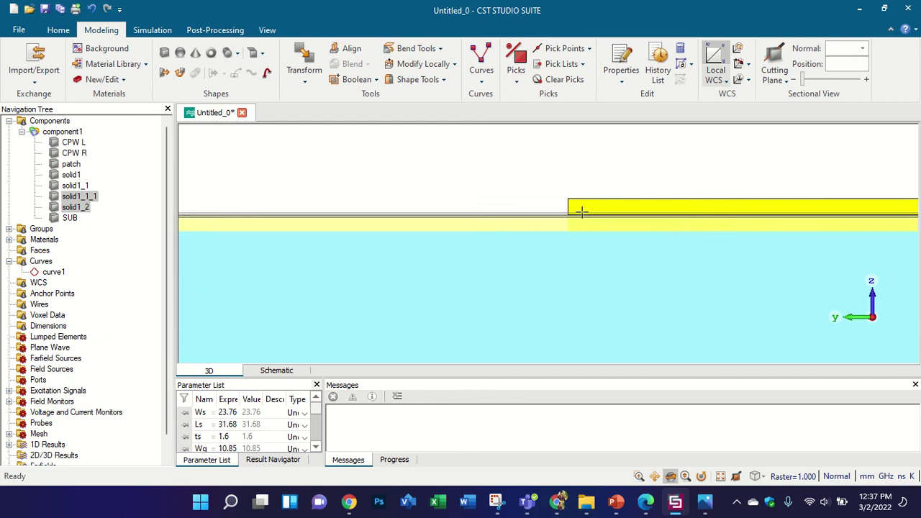
{"action": "scroll", "coordinate": [482, 233], "scroll_direction": "down", "scroll_amount": 3}
Set up a translation of both selected triangle copies by about -0.031 along W and open the W value for editing
{"action": "left_click", "coordinate": [304, 65]}
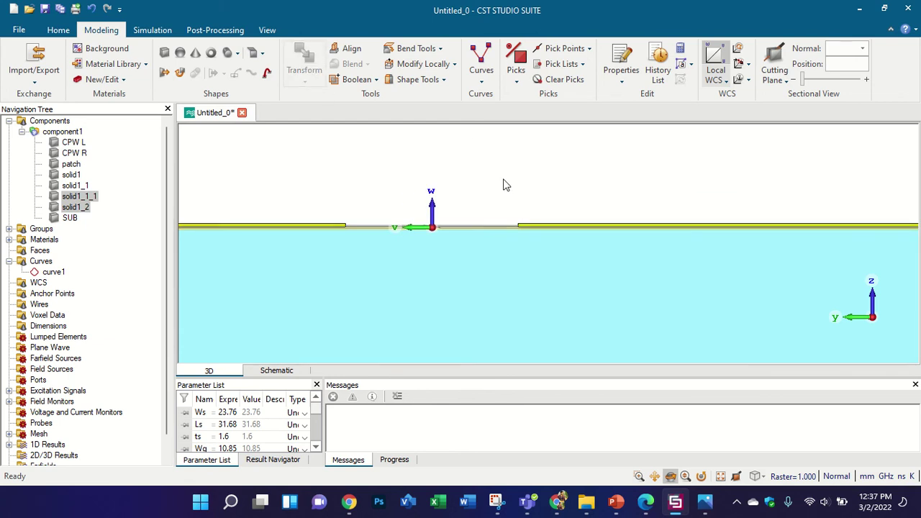
{"action": "scroll", "coordinate": [433, 227], "scroll_direction": "up", "scroll_amount": 5}
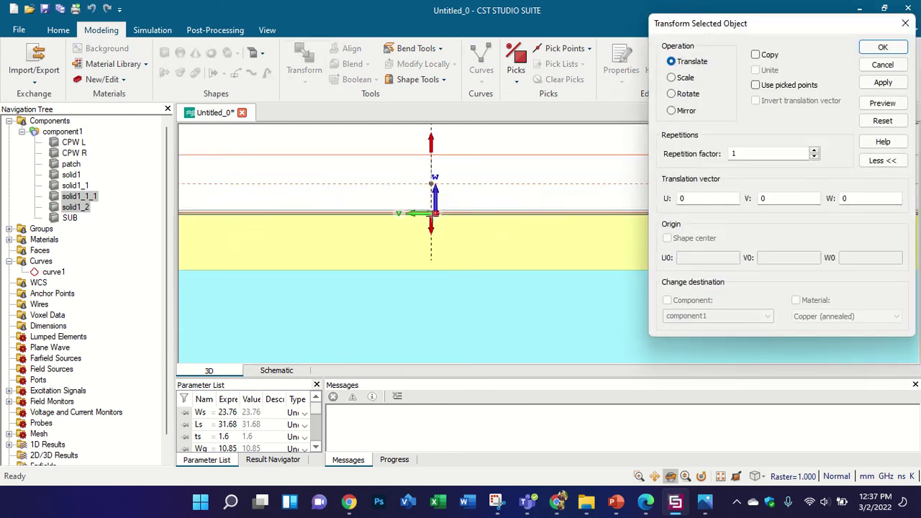
{"action": "left_click_drag", "start_coordinate": [433, 224], "coordinate": [448, 267]}
{"action": "left_click_drag", "start_coordinate": [878, 201], "coordinate": [844, 202]}
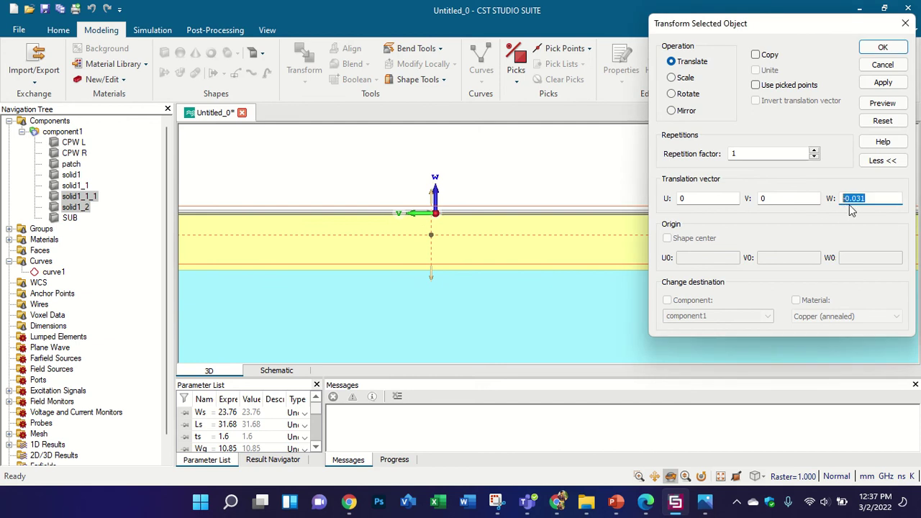
Translate the two selected triangular solids by -tp along W and check their thickness alignment with the patch
{"action": "type", "text": "-tp"}
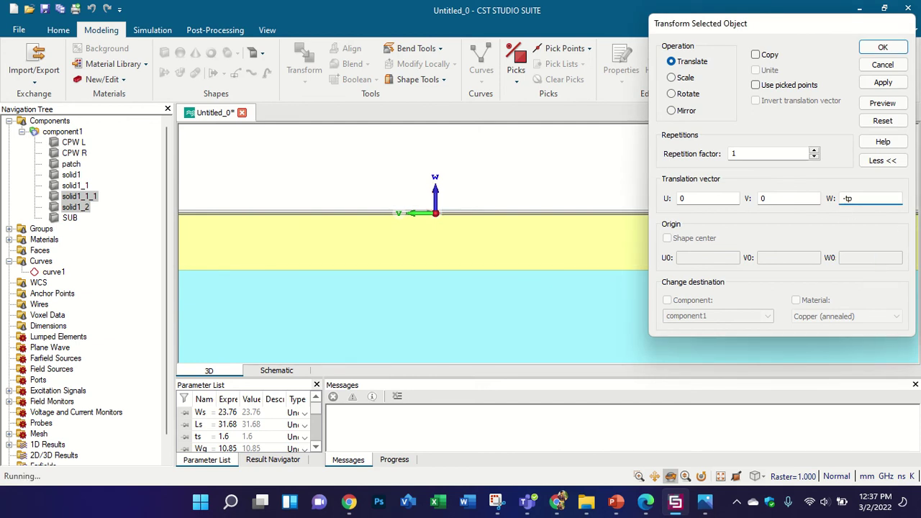
{"action": "key", "text": "Return"}
{"action": "left_click", "coordinate": [69, 131]}
{"action": "scroll", "coordinate": [508, 216], "scroll_direction": "down", "scroll_amount": 5}
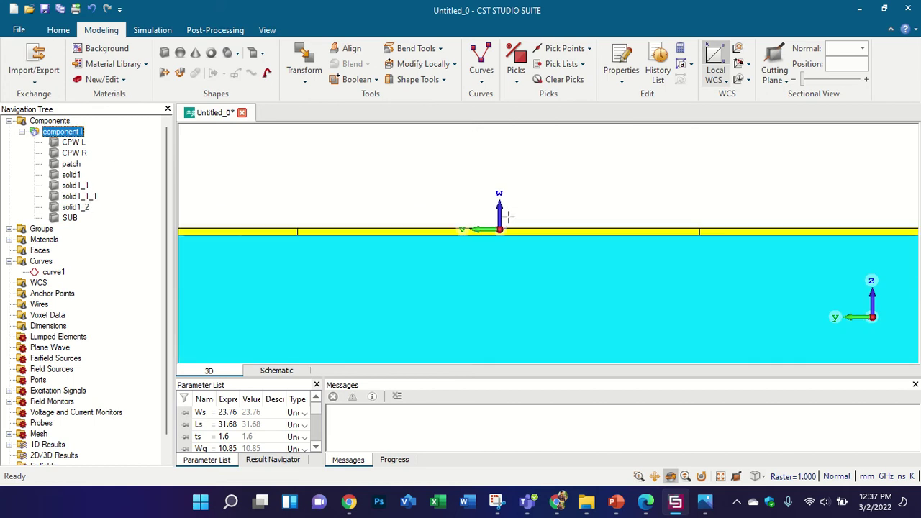
{"action": "left_click_drag", "start_coordinate": [507, 217], "coordinate": [435, 260]}
{"action": "scroll", "coordinate": [427, 246], "scroll_direction": "down", "scroll_amount": 4}
{"action": "left_click_drag", "start_coordinate": [478, 228], "coordinate": [465, 250]}
{"action": "scroll", "coordinate": [648, 317], "scroll_direction": "up", "scroll_amount": 6}
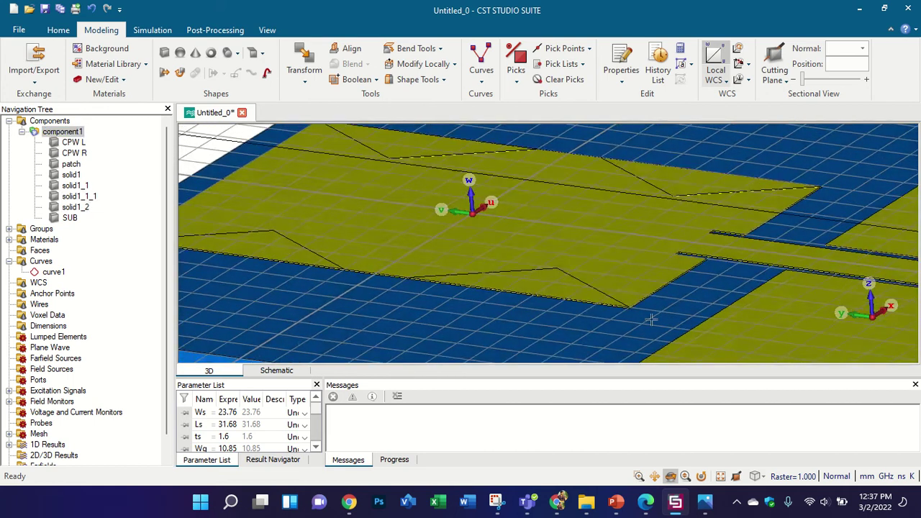
{"action": "scroll", "coordinate": [571, 295], "scroll_direction": "down", "scroll_amount": 10}
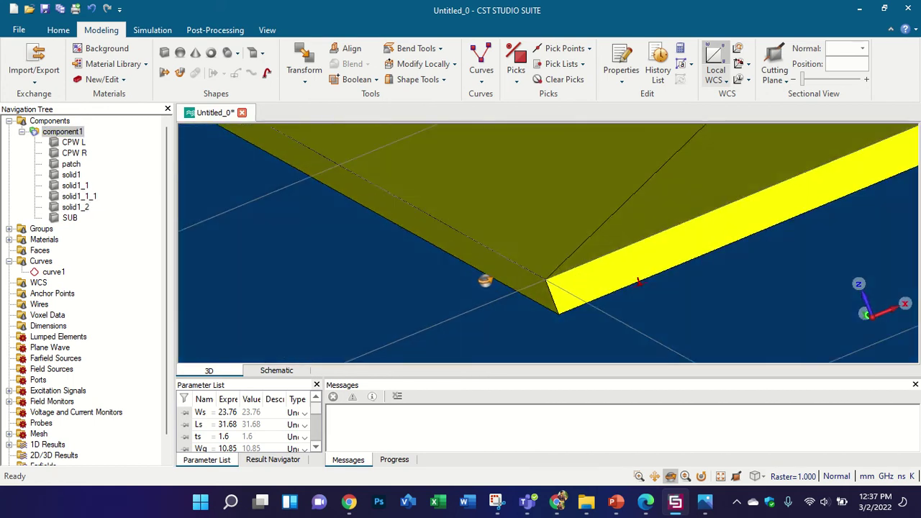
Return to a straight top view of the antenna and hide the working plane grid
{"action": "key", "text": "space"}
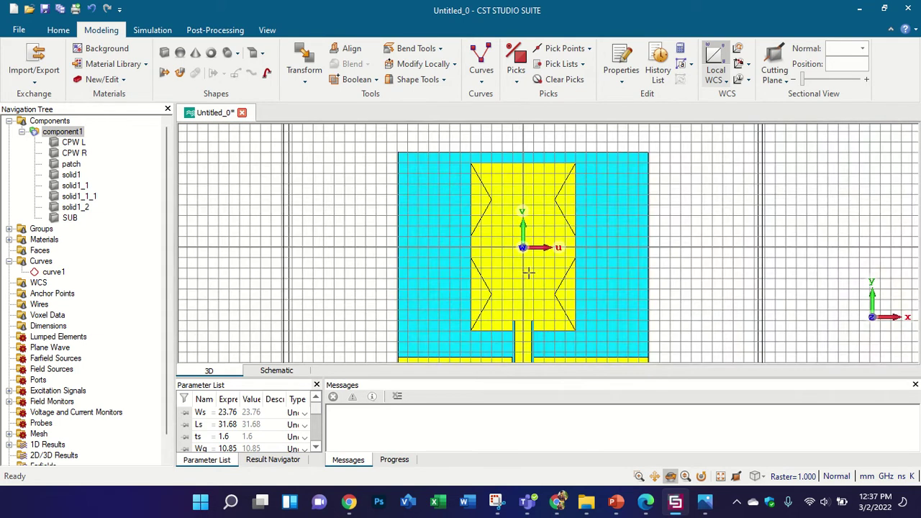
{"action": "scroll", "coordinate": [528, 274], "scroll_direction": "up", "scroll_amount": 2}
{"action": "scroll", "coordinate": [520, 272], "scroll_direction": "down", "scroll_amount": 2}
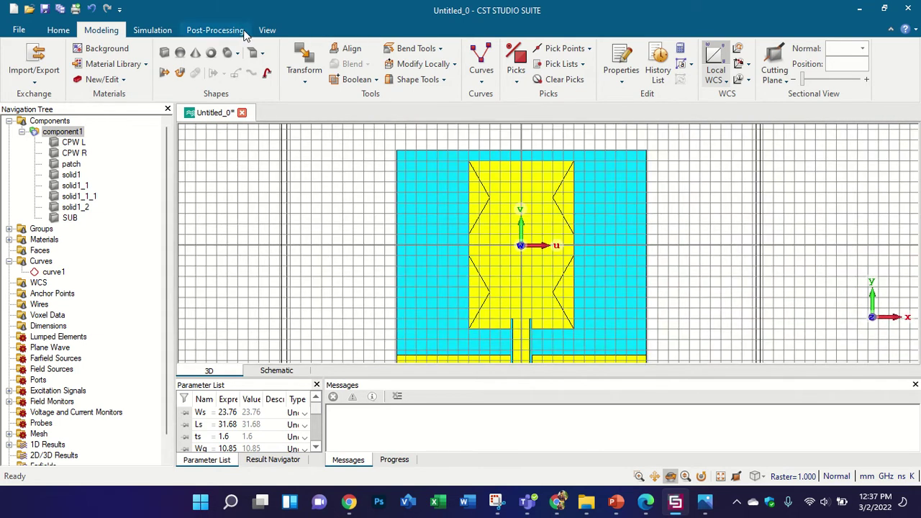
{"action": "left_click", "coordinate": [267, 29]}
{"action": "left_click", "coordinate": [291, 64]}
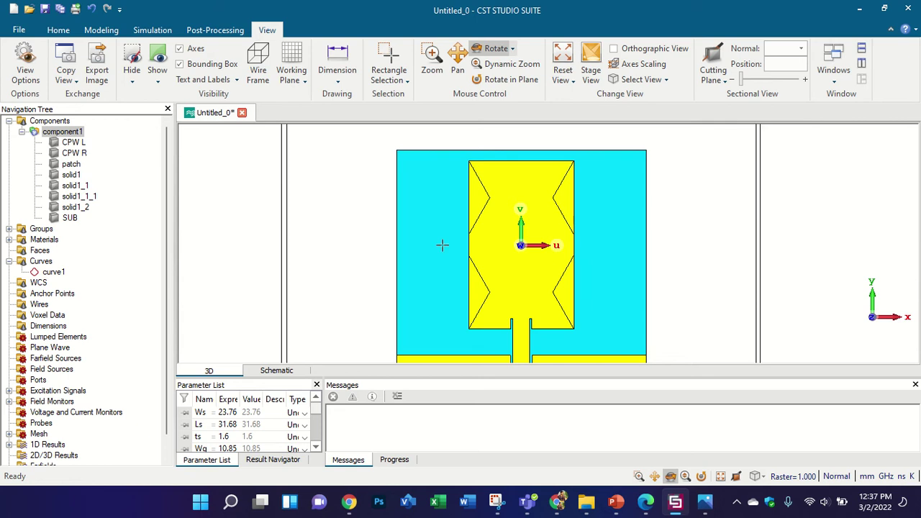
Subtract the four triangular solids solid1, solid1_1, solid1_1_1 and solid1_2 from the patch
{"action": "left_click", "coordinate": [109, 164]}
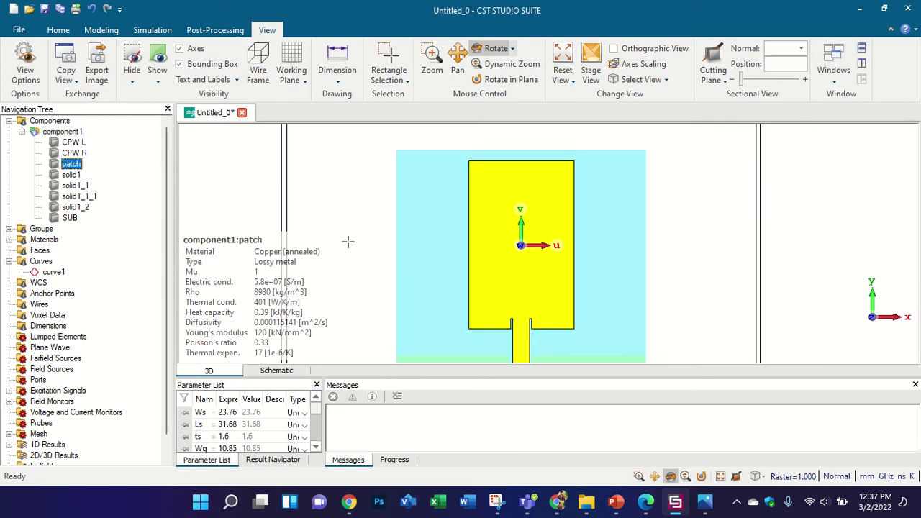
{"action": "key", "text": "minus"}
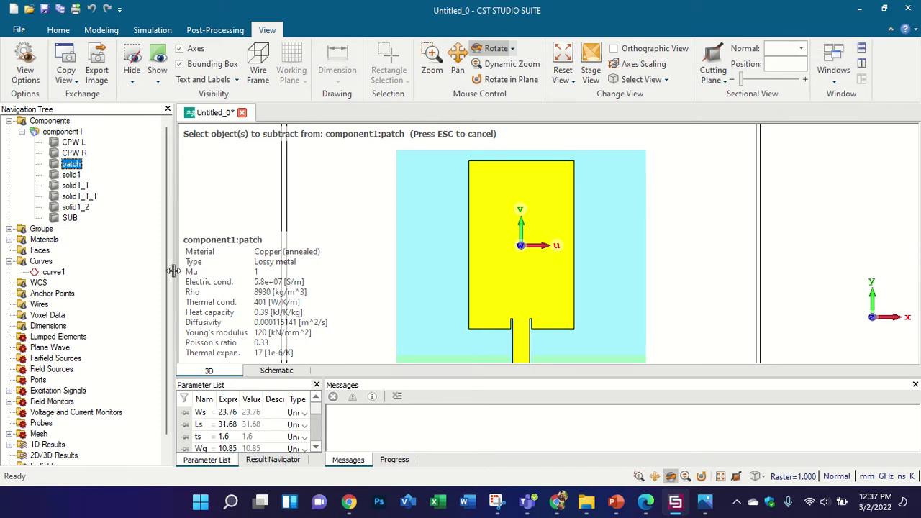
{"action": "left_click", "coordinate": [87, 208]}
{"action": "left_click", "coordinate": [85, 197], "text": "ctrl"}
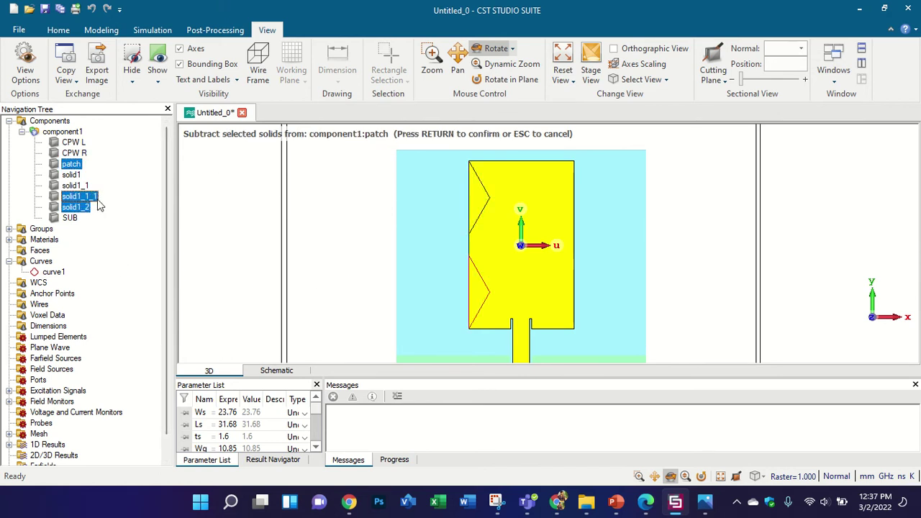
{"action": "left_click", "coordinate": [86, 186], "text": "ctrl"}
{"action": "left_click", "coordinate": [87, 174], "text": "ctrl"}
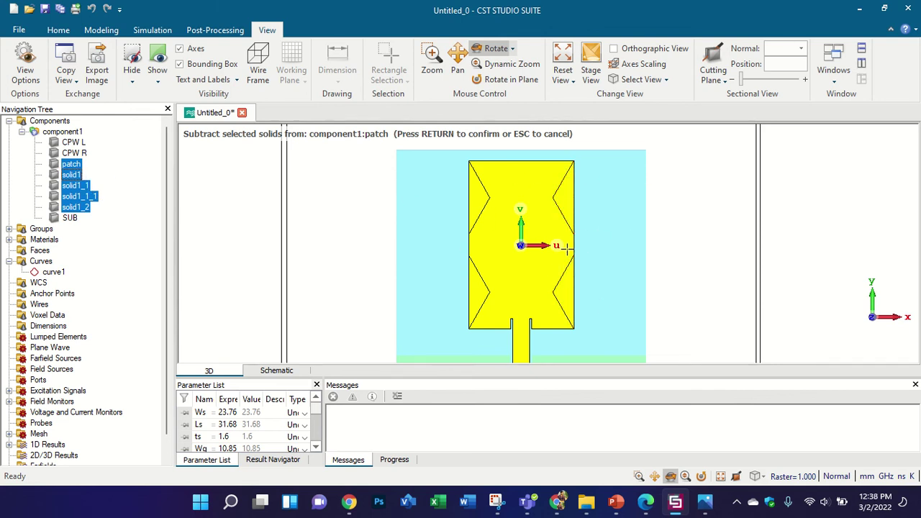
{"action": "key", "text": "Return"}
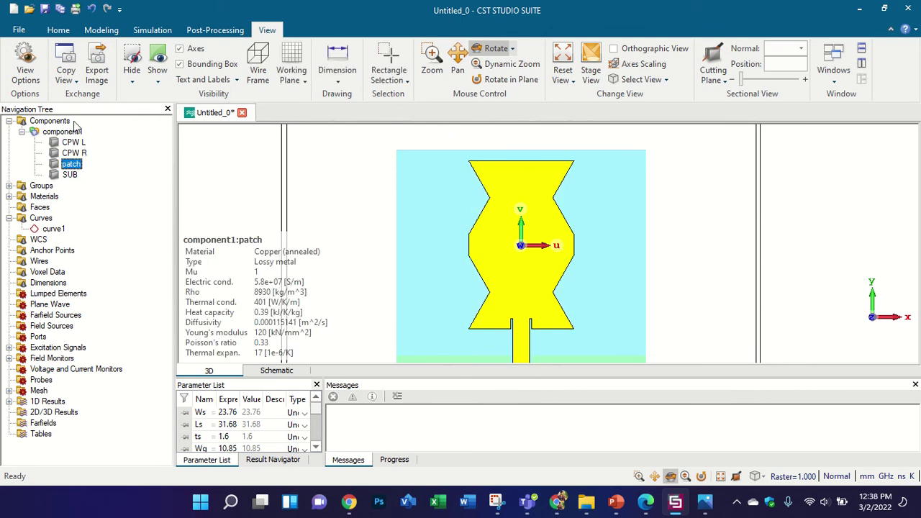
{"action": "left_click", "coordinate": [50, 121]}
{"action": "scroll", "coordinate": [525, 195], "scroll_direction": "down", "scroll_amount": 3}
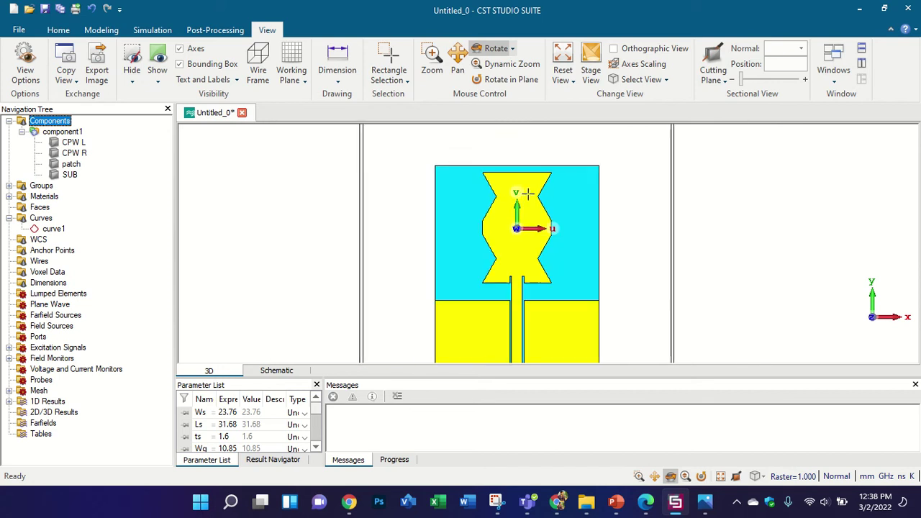
Compare the truncated patch with design steps (a) and (b) of Figure 1 in the article PDF, returning to CST STUDIO SUITE
{"action": "left_click", "coordinate": [645, 502]}
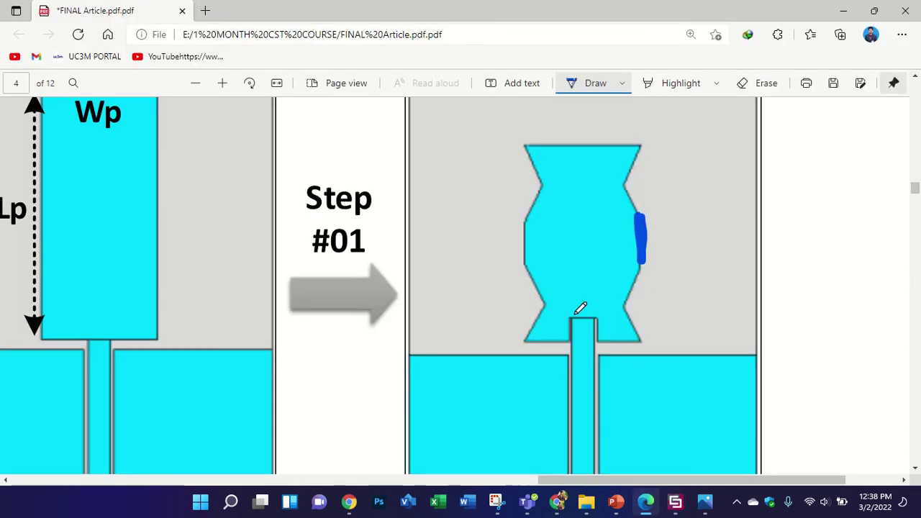
{"action": "scroll", "coordinate": [580, 308], "scroll_direction": "up", "scroll_amount": 2}
{"action": "scroll", "coordinate": [580, 302], "scroll_direction": "down", "scroll_amount": 3, "text": "ctrl"}
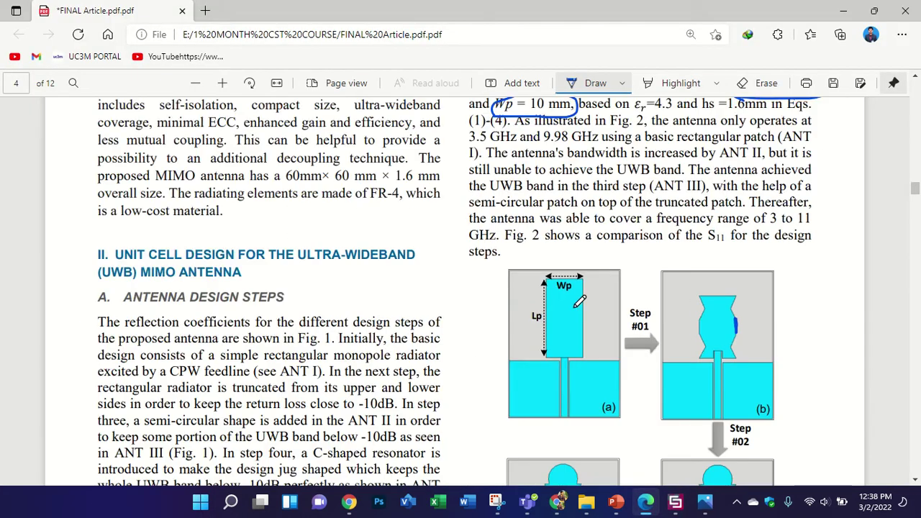
{"action": "scroll", "coordinate": [849, 199], "scroll_direction": "down", "scroll_amount": 3}
{"action": "scroll", "coordinate": [794, 185], "scroll_direction": "up", "scroll_amount": 5, "text": "ctrl"}
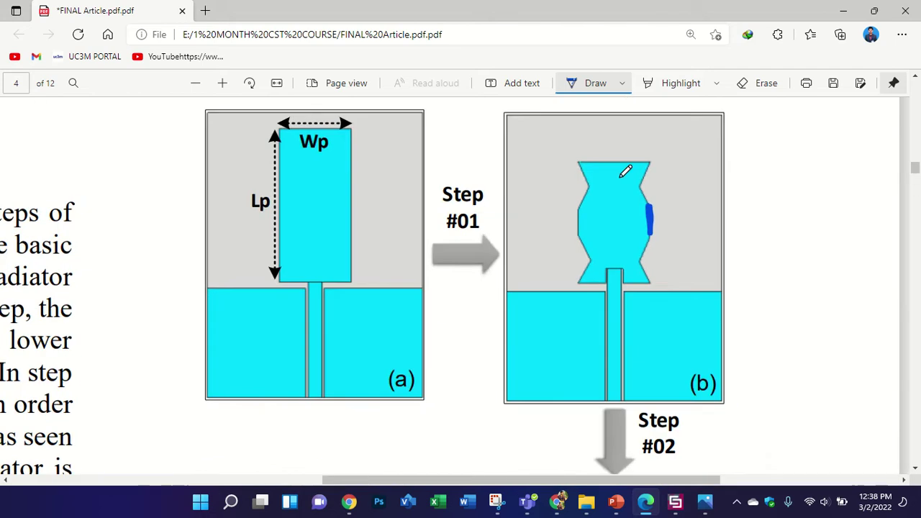
{"action": "scroll", "coordinate": [580, 195], "scroll_direction": "down", "scroll_amount": 3, "text": "ctrl"}
{"action": "scroll", "coordinate": [675, 463], "scroll_direction": "up", "scroll_amount": 1, "text": "ctrl"}
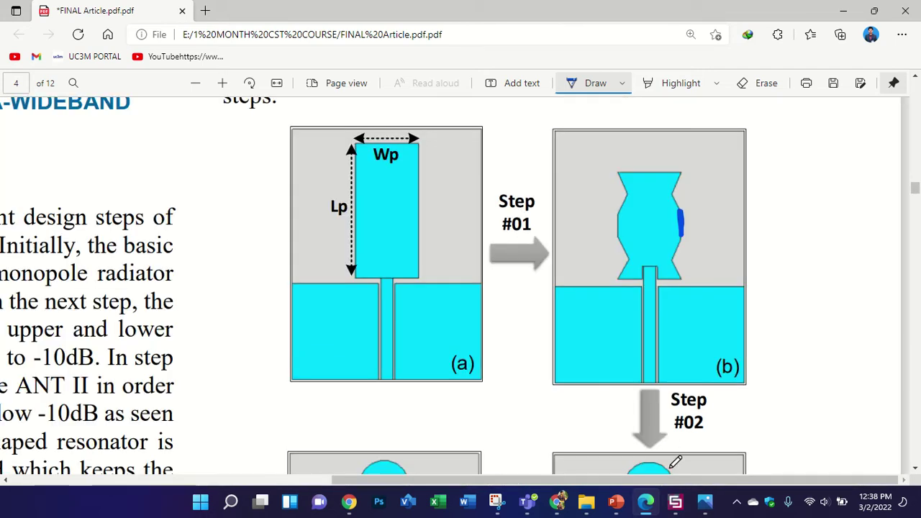
{"action": "left_click", "coordinate": [677, 502]}
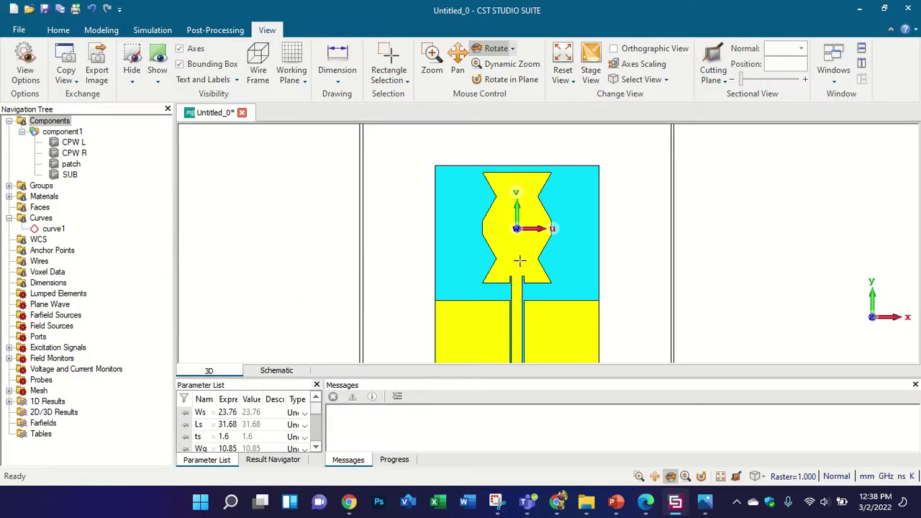
Set the substrate length parameter Ls to 33 and update the model parametrically
{"action": "scroll", "coordinate": [499, 189], "scroll_direction": "down", "scroll_amount": 2}
{"action": "scroll", "coordinate": [498, 156], "scroll_direction": "up", "scroll_amount": 3}
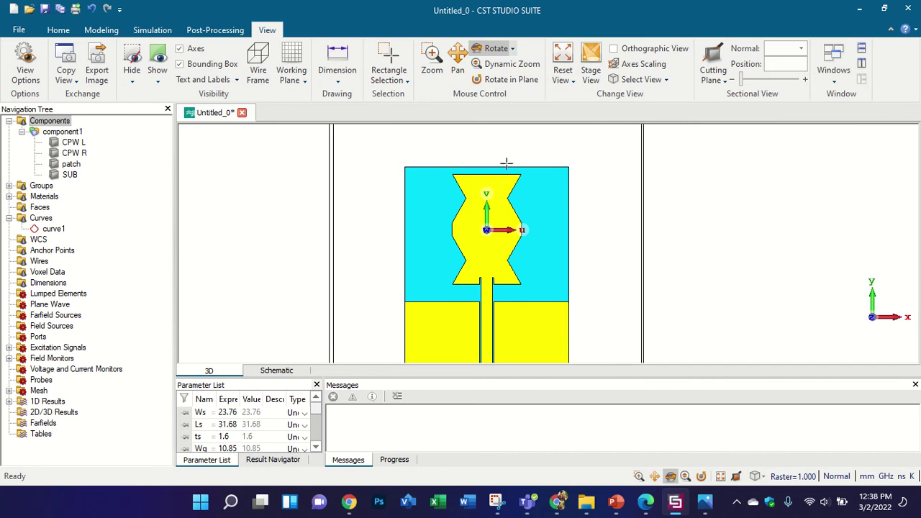
{"action": "scroll", "coordinate": [477, 184], "scroll_direction": "down", "scroll_amount": 3}
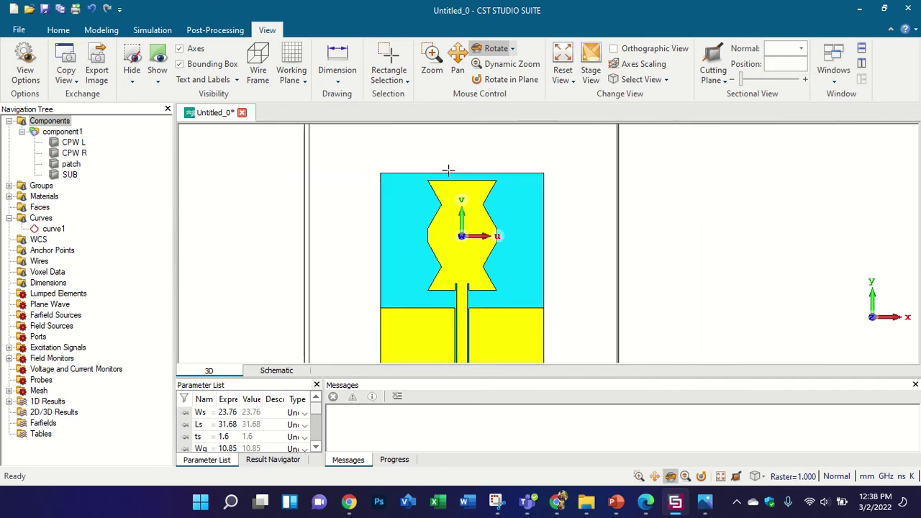
{"action": "scroll", "coordinate": [212, 429], "scroll_direction": "down", "scroll_amount": 1}
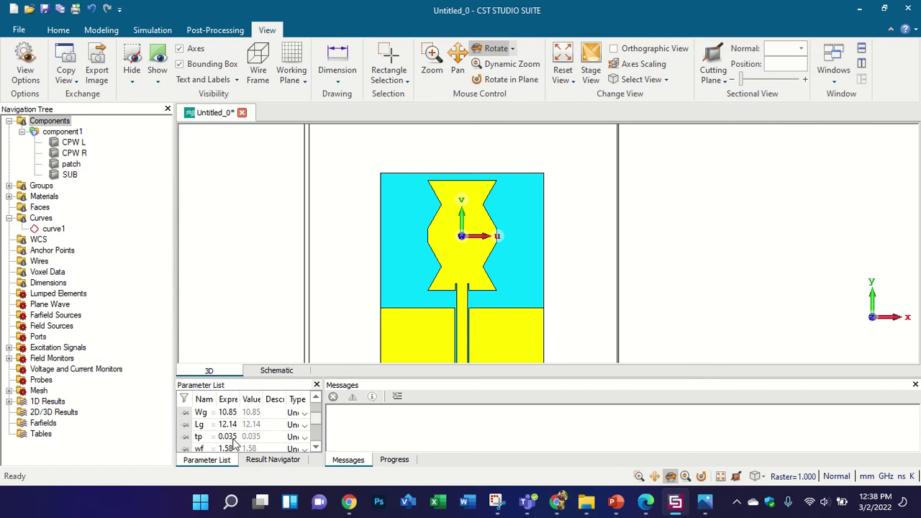
{"action": "scroll", "coordinate": [234, 443], "scroll_direction": "down", "scroll_amount": 2}
{"action": "scroll", "coordinate": [233, 443], "scroll_direction": "up", "scroll_amount": 3}
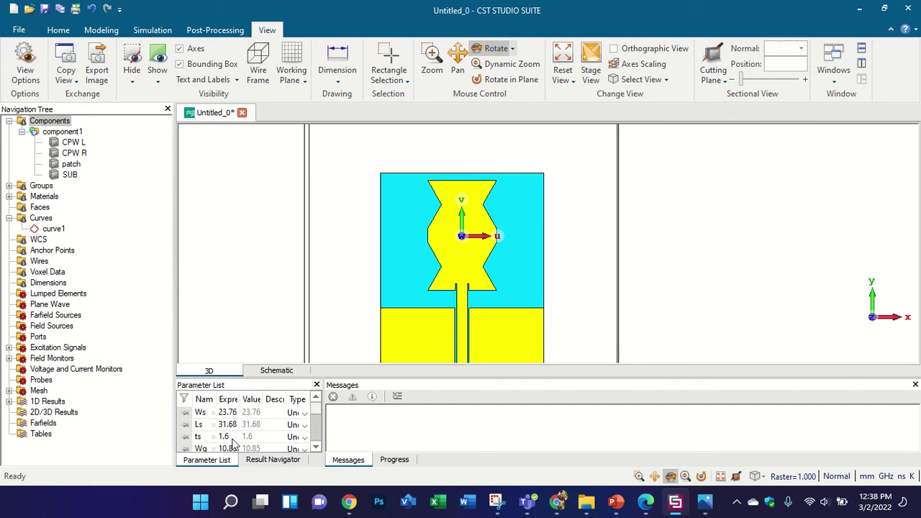
{"action": "double_click", "coordinate": [229, 428]}
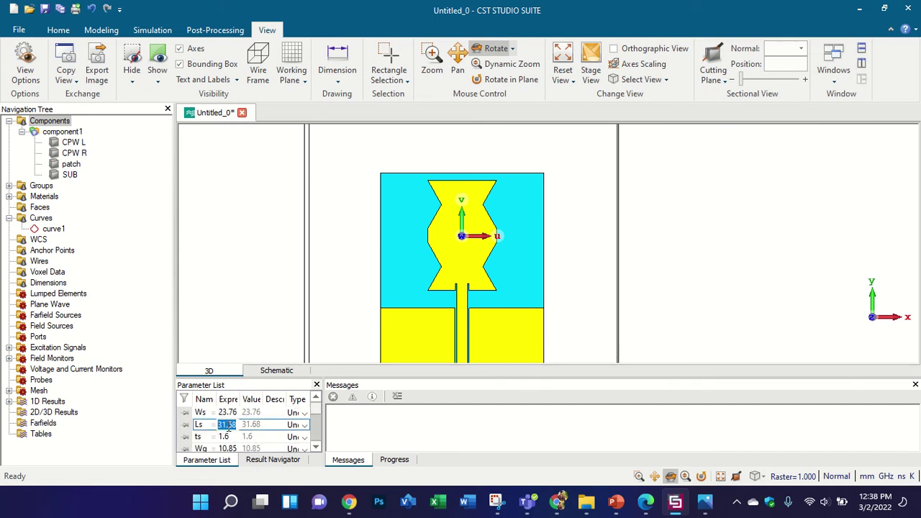
{"action": "type", "text": "33"}
{"action": "key", "text": "Return"}
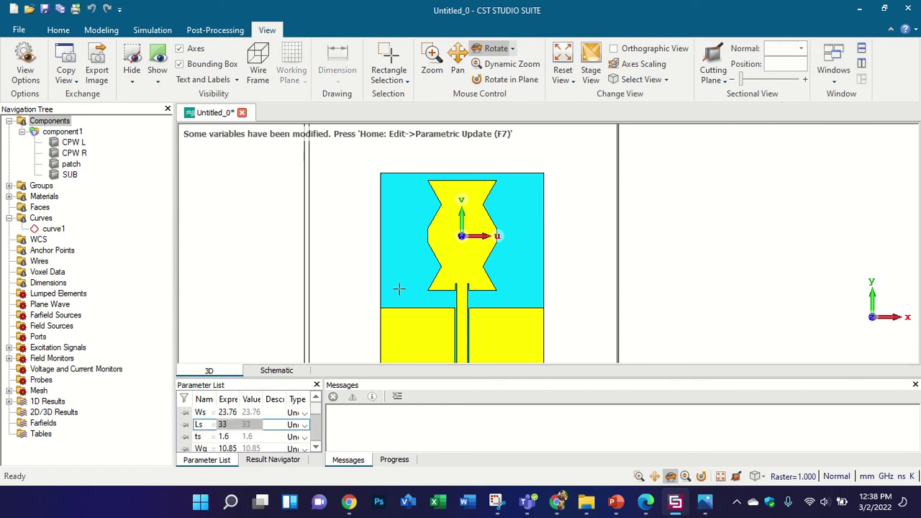
{"action": "key", "text": "F7"}
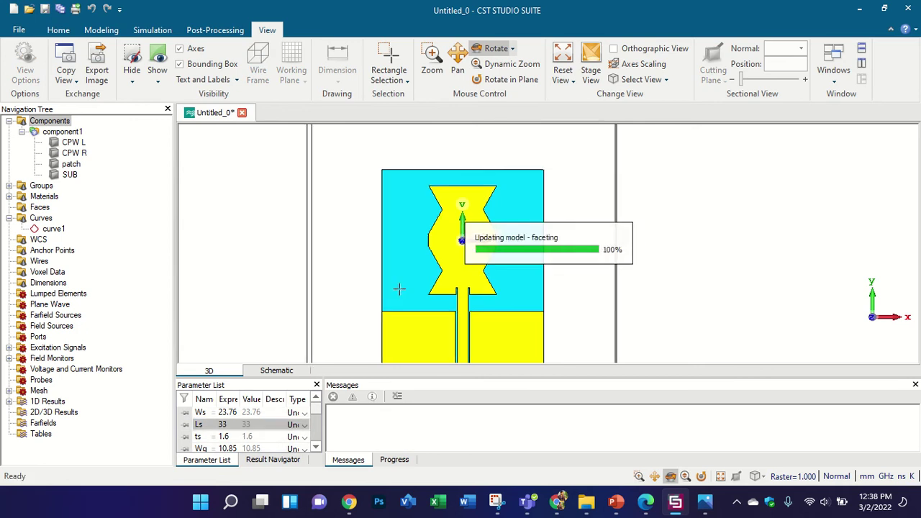
Set the substrate length parameter Ls to 37 and update the model parametrically
{"action": "double_click", "coordinate": [232, 425]}
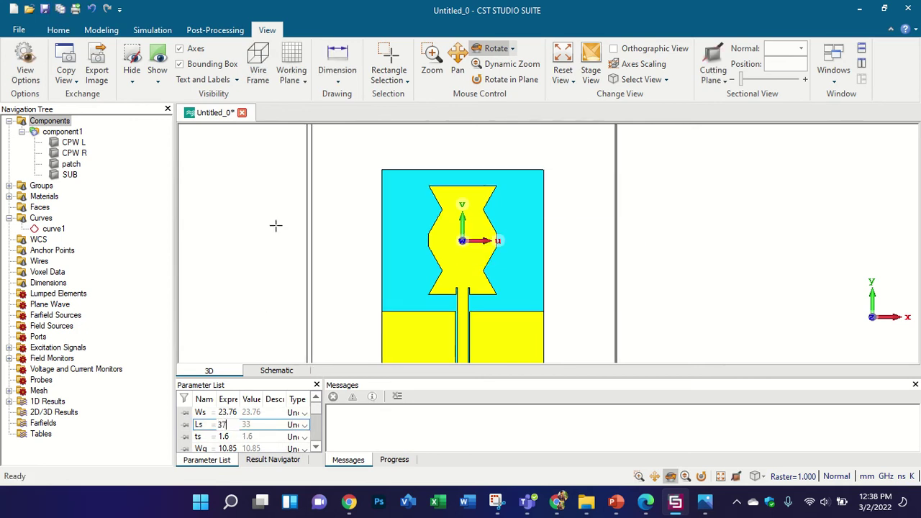
{"action": "key", "text": "Return"}
{"action": "key", "text": "F6"}
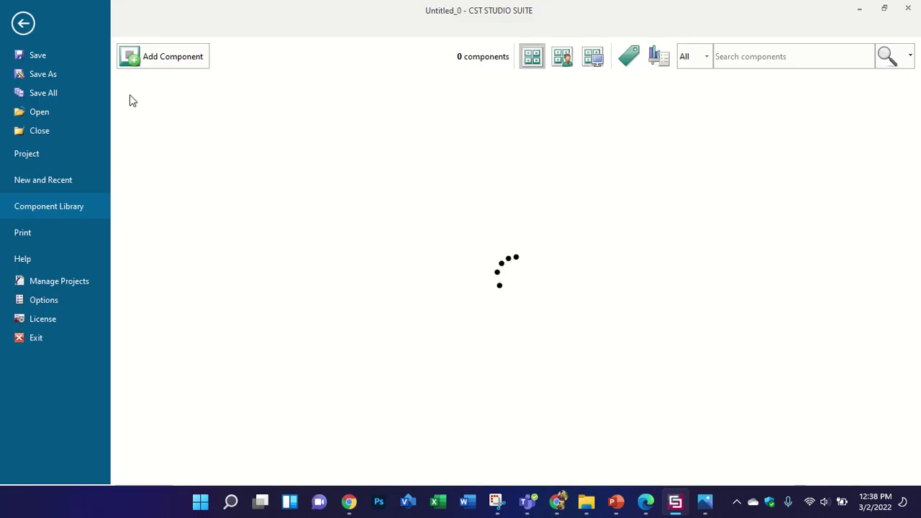
{"action": "left_click", "coordinate": [23, 23]}
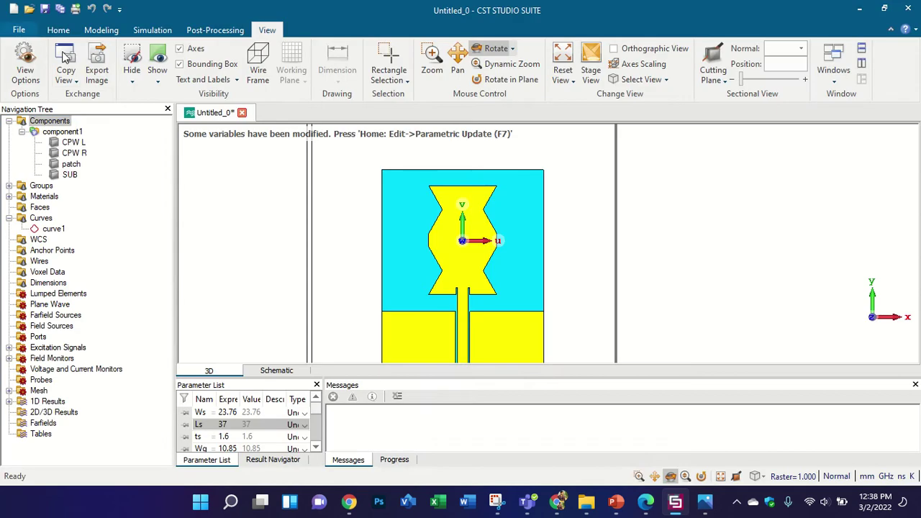
{"action": "key", "text": "F7"}
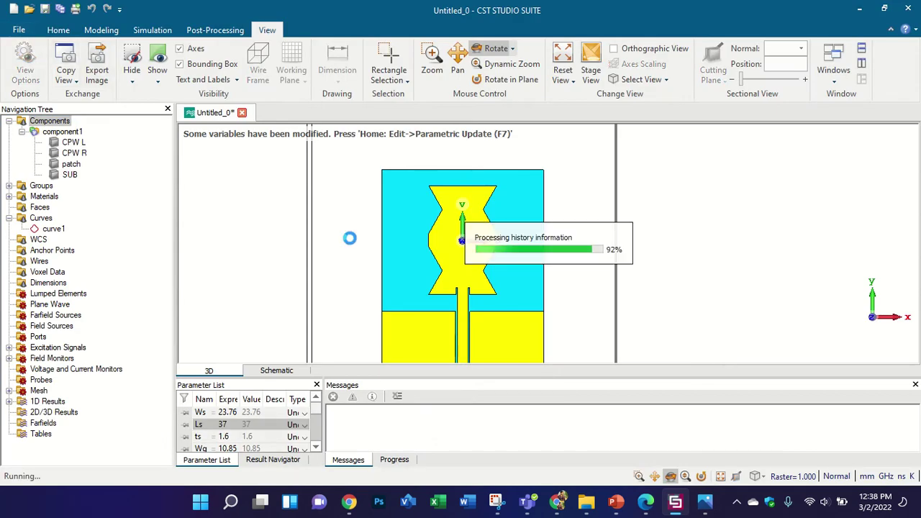
{"action": "left_click_drag", "start_coordinate": [350, 239], "coordinate": [518, 172]}
{"action": "key", "text": "5"}
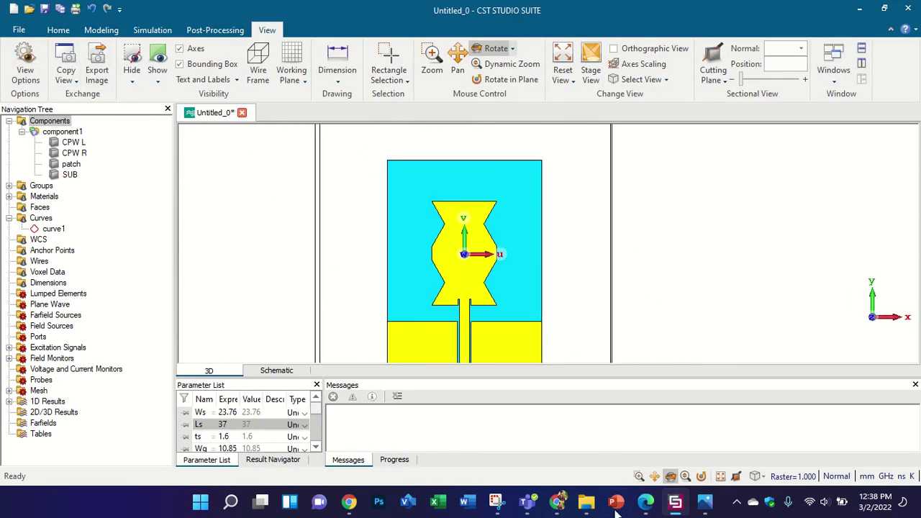
Switch to the article PDF and examine the semi-circular patch addition in Figure 1(c)
{"action": "left_click", "coordinate": [645, 502]}
{"action": "scroll", "coordinate": [545, 218], "scroll_direction": "down", "scroll_amount": 5}
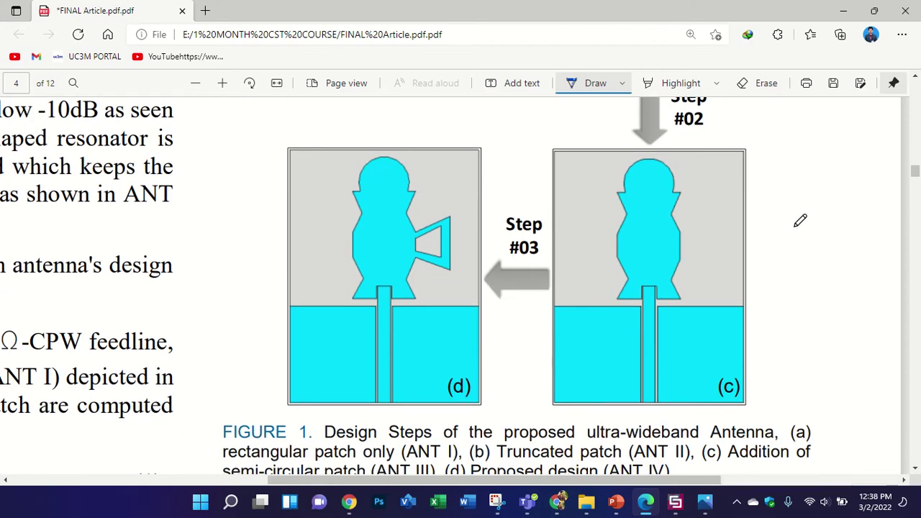
{"action": "scroll", "coordinate": [800, 220], "scroll_direction": "up", "scroll_amount": 2, "text": "ctrl"}
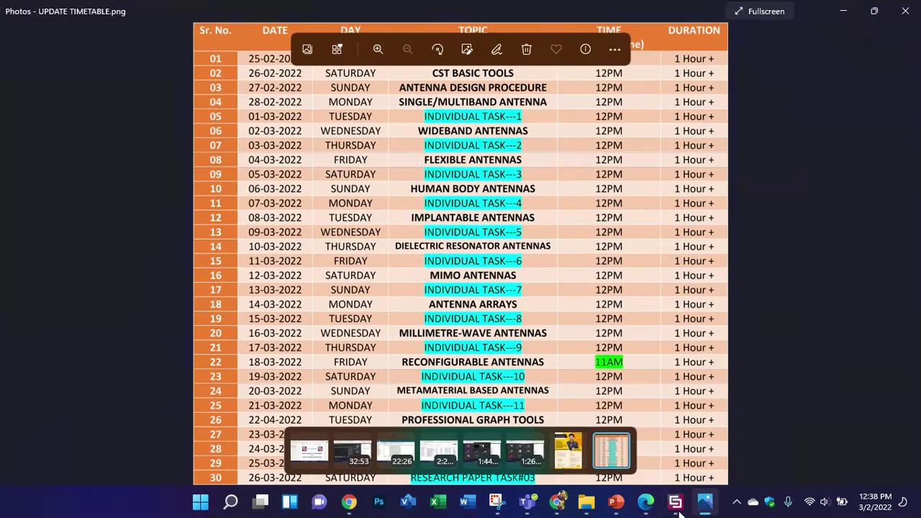
Switch to CST STUDIO SUITE and align the local WCS with the midpoint of the truncated patch's upper edge
{"action": "left_click", "coordinate": [675, 502]}
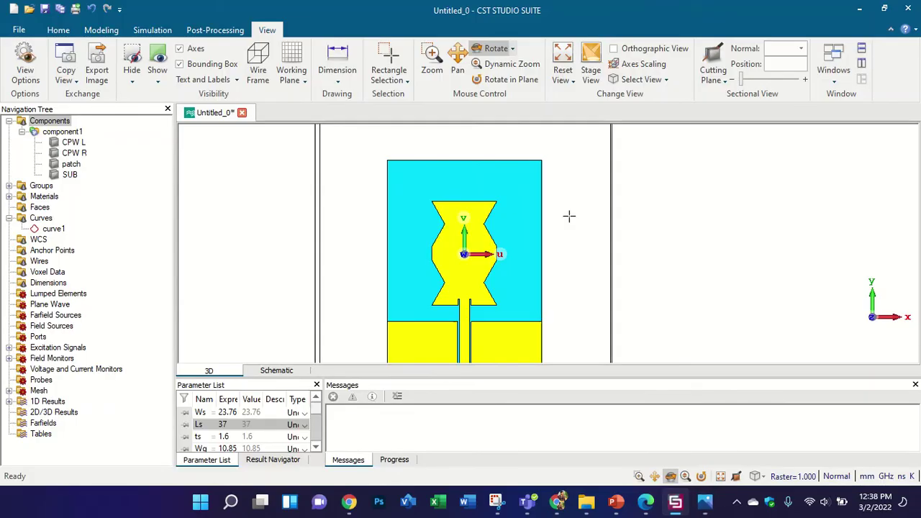
{"action": "scroll", "coordinate": [530, 212], "scroll_direction": "up", "scroll_amount": 5}
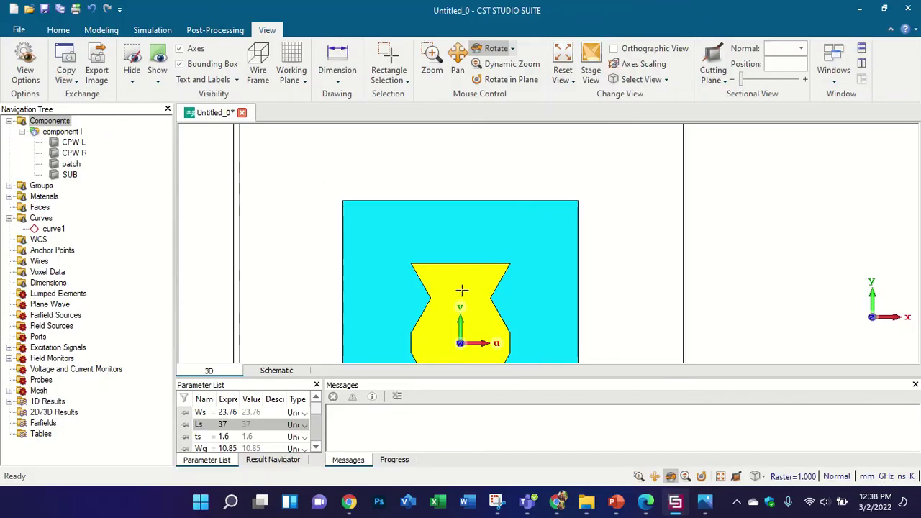
{"action": "left_click", "coordinate": [89, 34]}
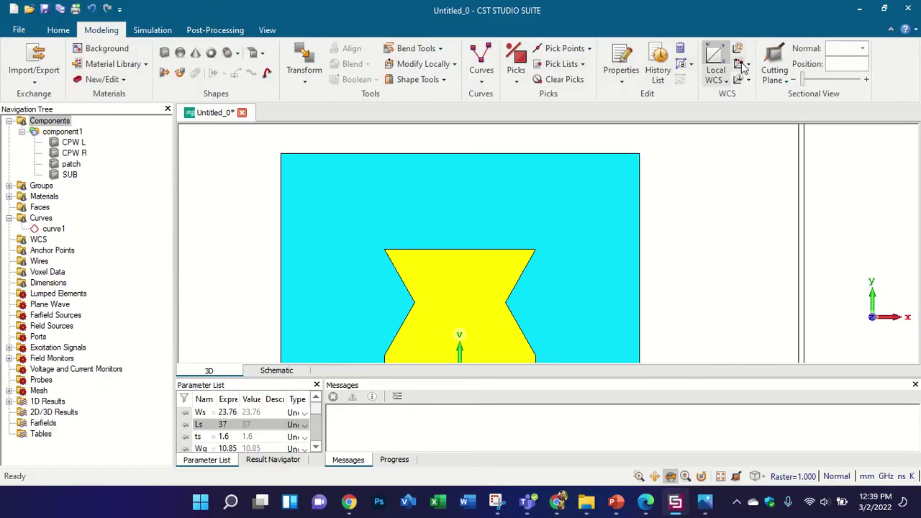
{"action": "left_click", "coordinate": [742, 63]}
{"action": "left_click", "coordinate": [460, 250]}
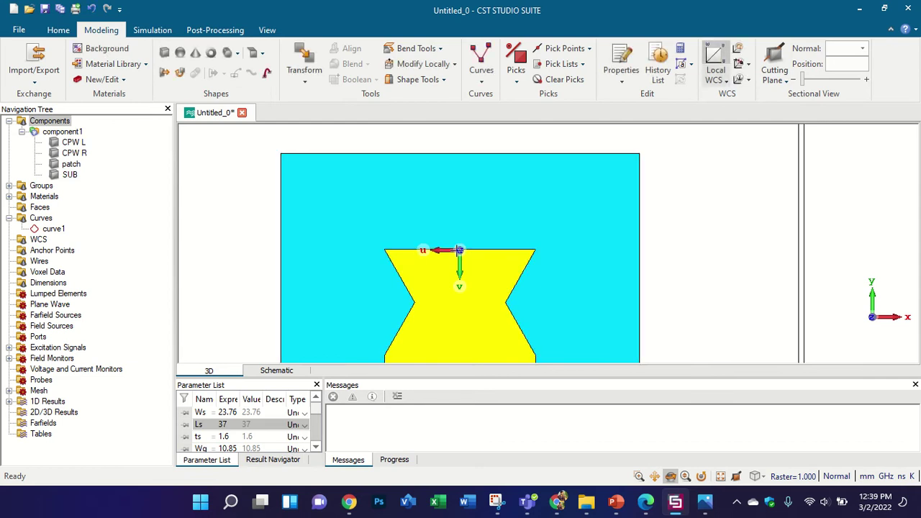
Mark the two short edges flanking the semi-circle in the article PDF's Figure 1(c), then return to CST STUDIO SUITE
{"action": "left_click", "coordinate": [647, 506]}
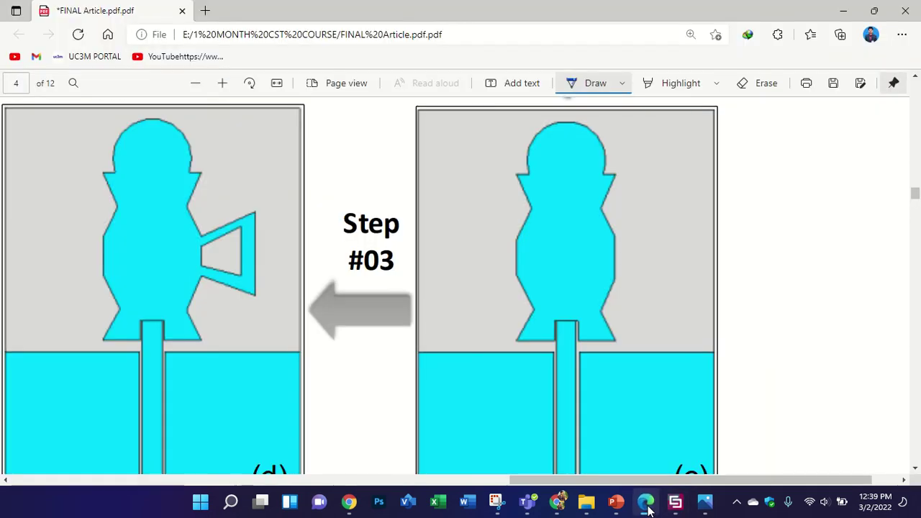
{"action": "scroll", "coordinate": [624, 158], "scroll_direction": "up", "scroll_amount": 1, "text": "ctrl"}
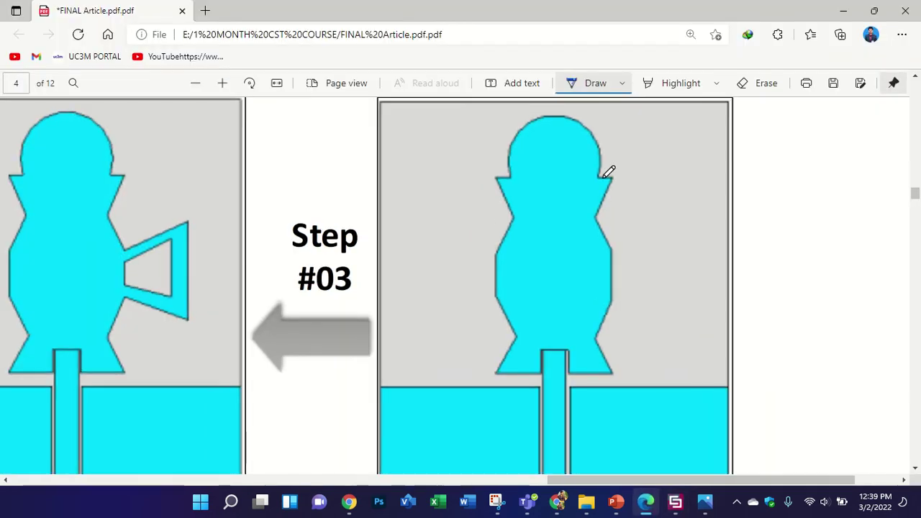
{"action": "left_click_drag", "start_coordinate": [599, 178], "coordinate": [617, 180]}
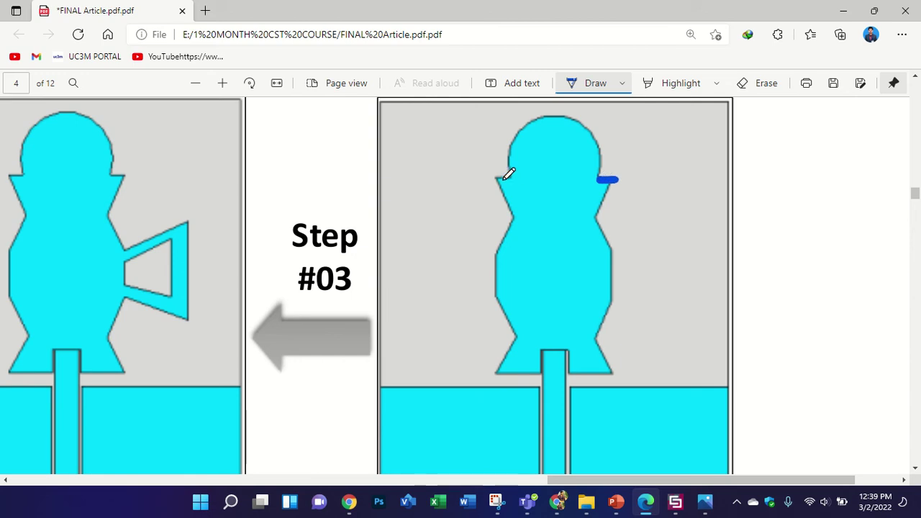
{"action": "left_click_drag", "start_coordinate": [495, 178], "coordinate": [511, 180]}
{"action": "left_click", "coordinate": [674, 502]}
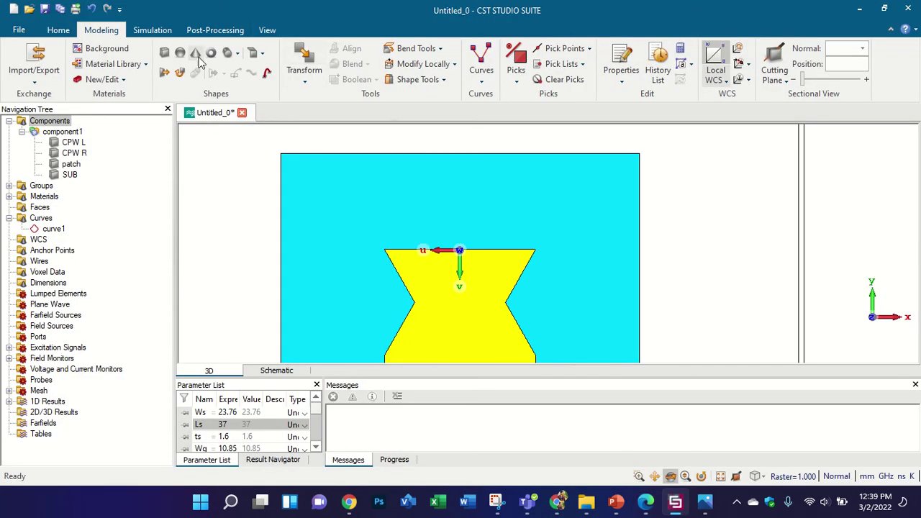
{"action": "left_click", "coordinate": [228, 54]}
{"action": "key", "text": "Escape"}
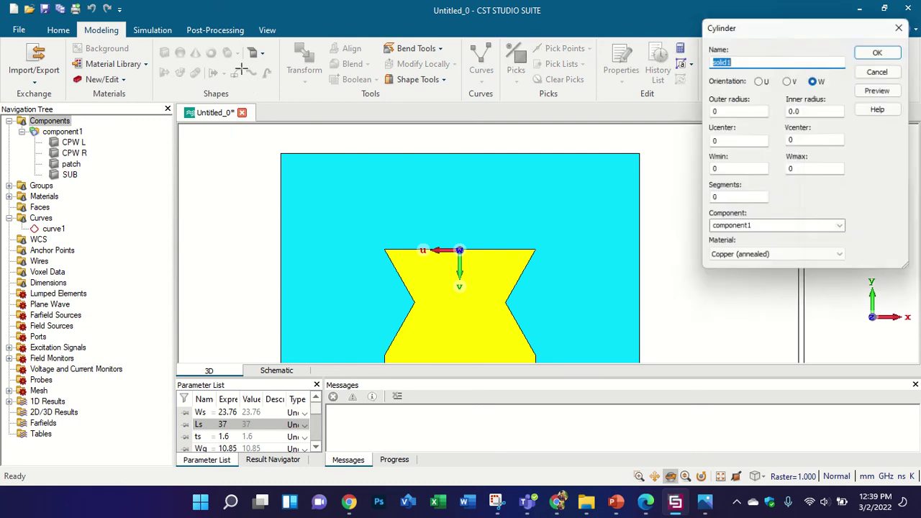
{"action": "key", "text": "Escape"}
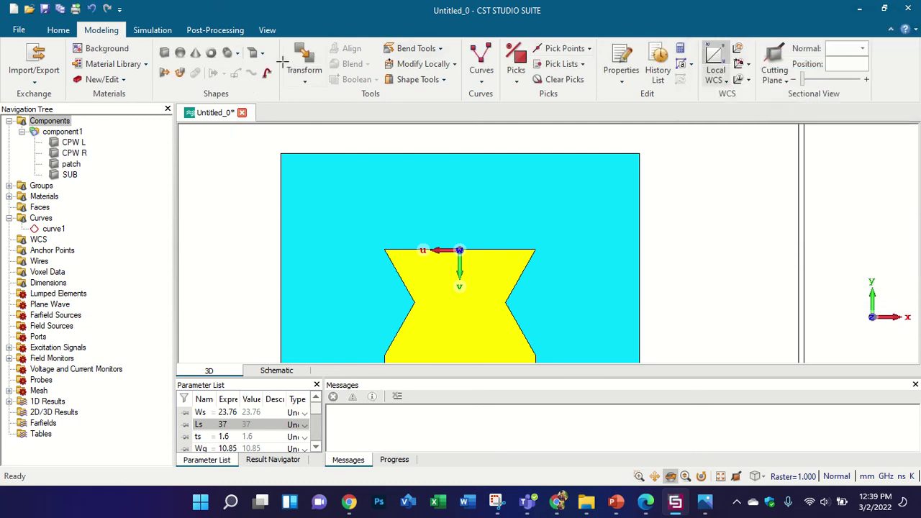
Define a cylinder named circle patch with outer radius 4 at the WCS origin and preview it
{"action": "left_click", "coordinate": [245, 54]}
{"action": "left_click", "coordinate": [253, 82]}
{"action": "key", "text": "Escape"}
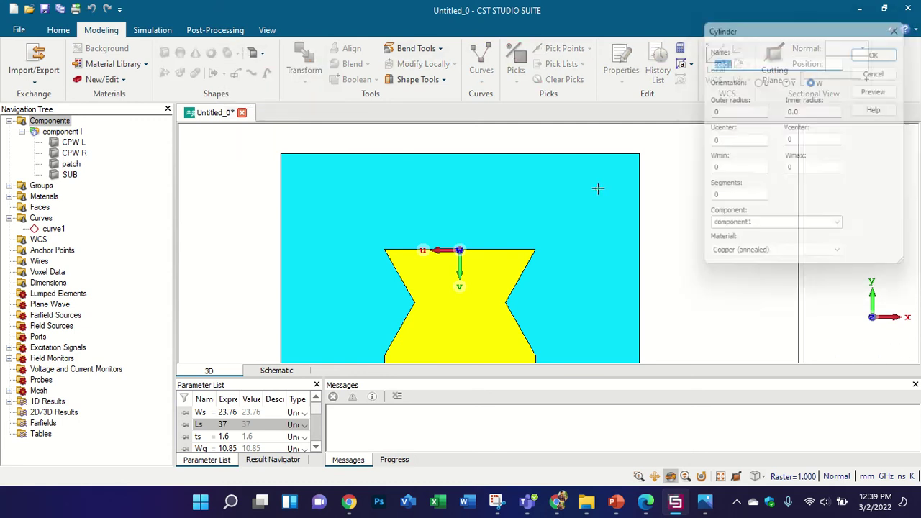
{"action": "type", "text": "circle patch"}
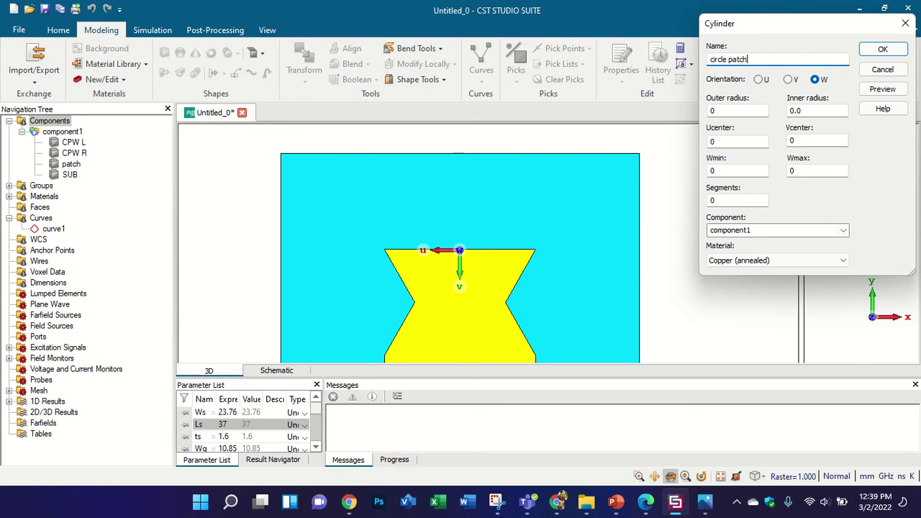
{"action": "double_click", "coordinate": [720, 110]}
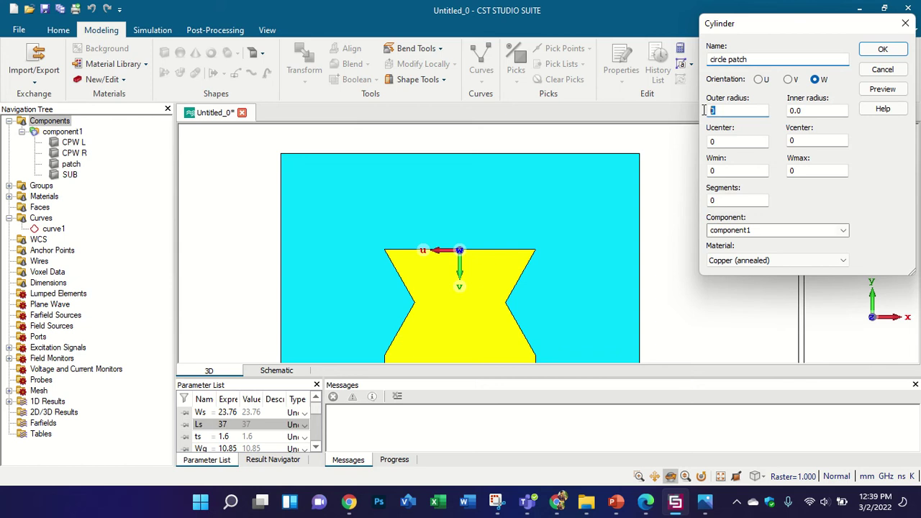
{"action": "type", "text": "4"}
{"action": "left_click", "coordinate": [875, 89]}
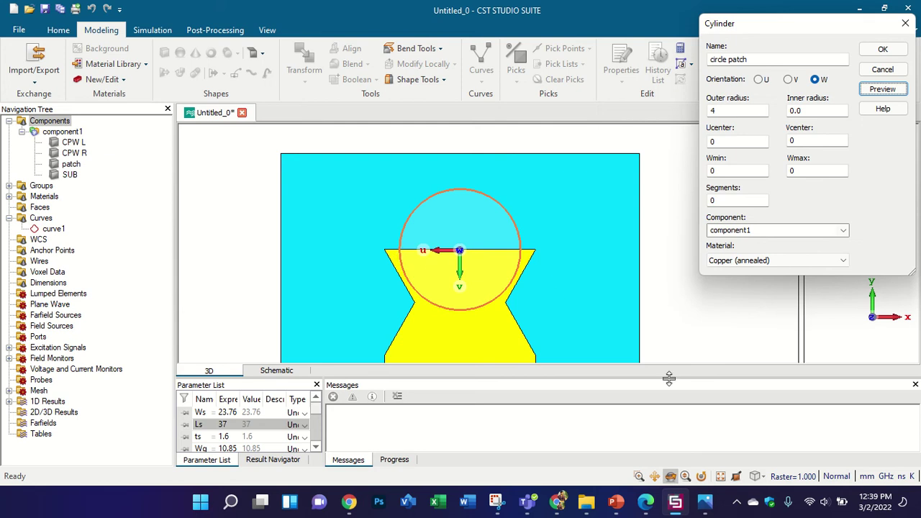
Draw an upward arrow on the semi-circle of Figure 1(c) in the article PDF, then return to CST STUDIO SUITE
{"action": "left_click", "coordinate": [646, 502]}
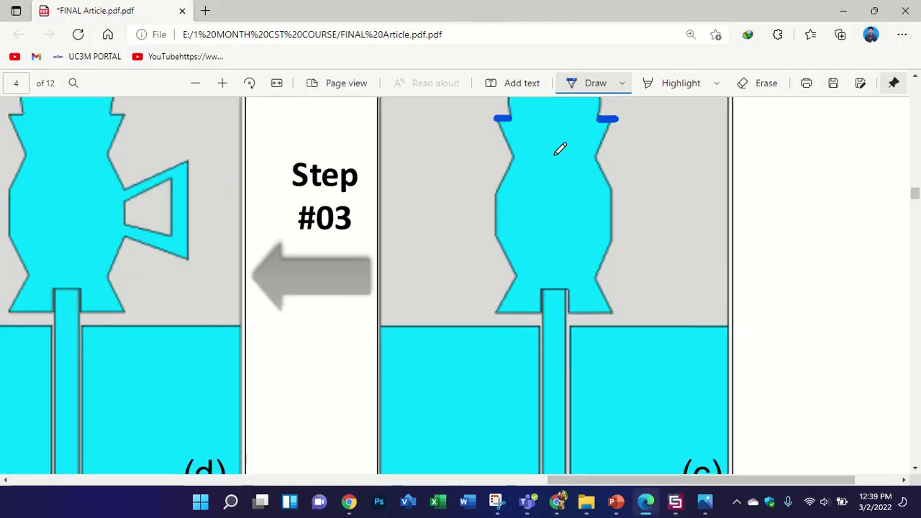
{"action": "scroll", "coordinate": [561, 149], "scroll_direction": "up", "scroll_amount": 3}
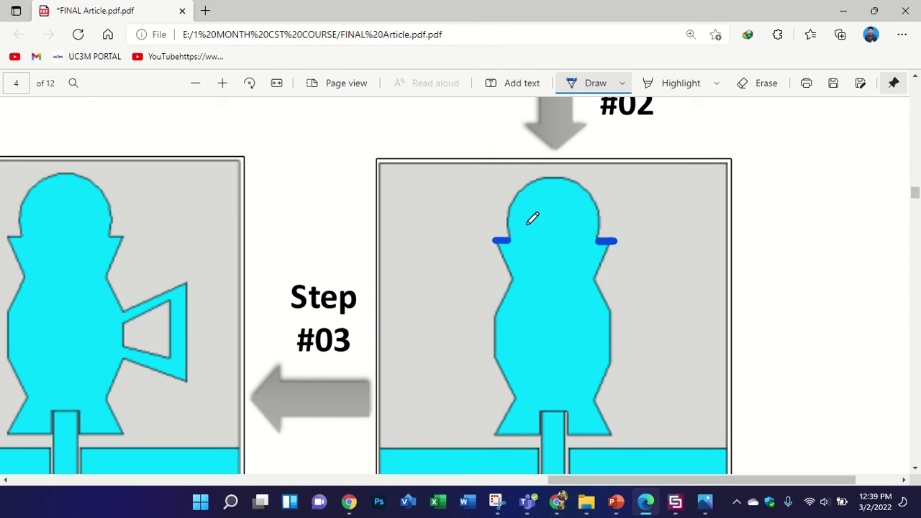
{"action": "mouse_move", "coordinate": [530, 249]}
{"action": "left_mouse_down"}
{"action": "mouse_move", "coordinate": [537, 211]}
{"action": "mouse_move", "coordinate": [536, 227]}
{"action": "left_mouse_up"}
{"action": "left_click", "coordinate": [675, 502]}
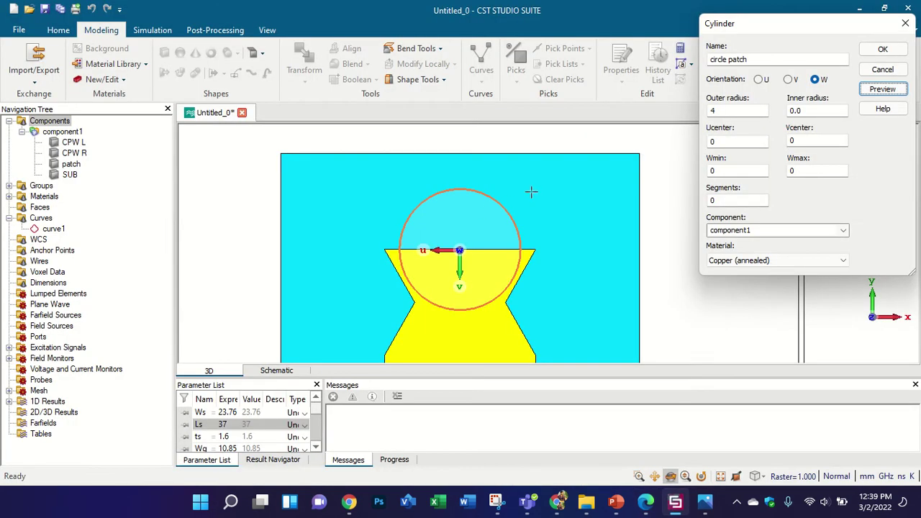
Try a Vcenter of -0.5 for the circle patch and preview it
{"action": "left_click", "coordinate": [788, 142]}
{"action": "type", "text": "-0"}
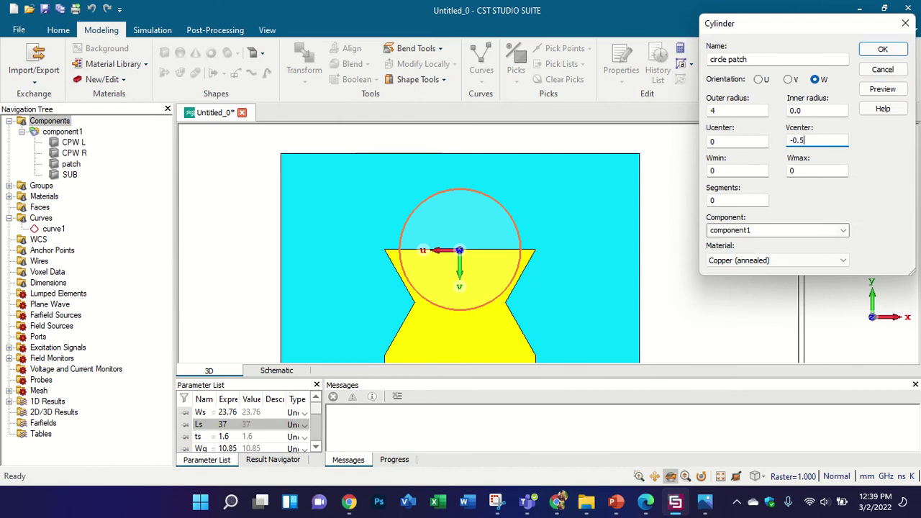
{"action": "type", "text": ".5"}
{"action": "left_click", "coordinate": [883, 89]}
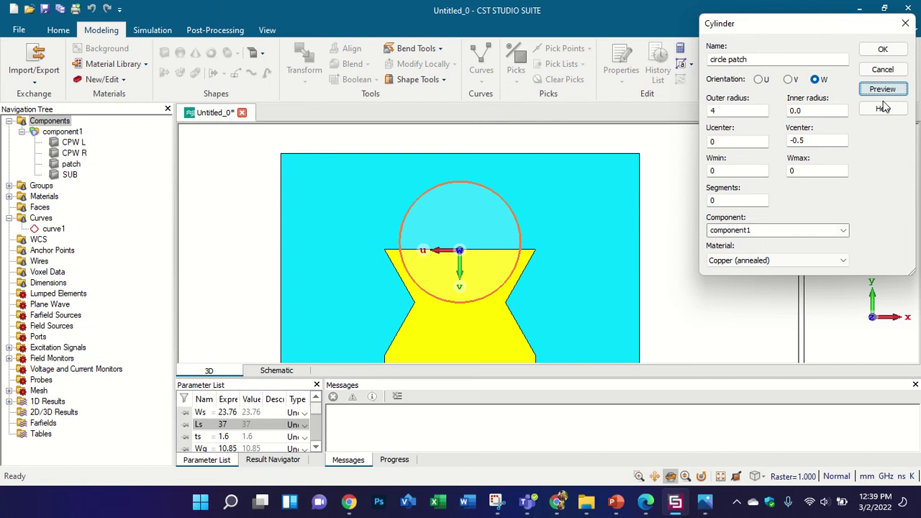
Set the circle patch's Vcenter to -1 and Wmax to -tp, and create the cylinder
{"action": "left_click_drag", "start_coordinate": [827, 142], "coordinate": [790, 141]}
{"action": "type", "text": "-1"}
{"action": "left_click", "coordinate": [874, 89]}
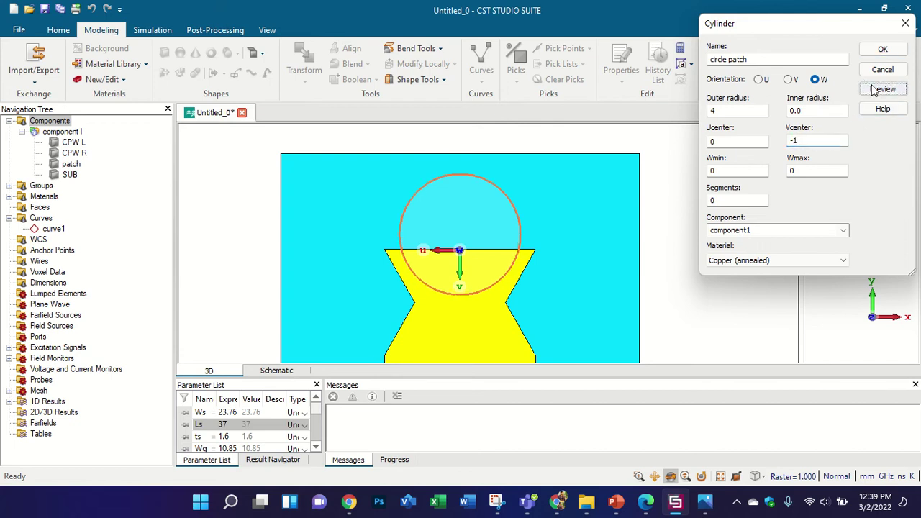
{"action": "double_click", "coordinate": [795, 171]}
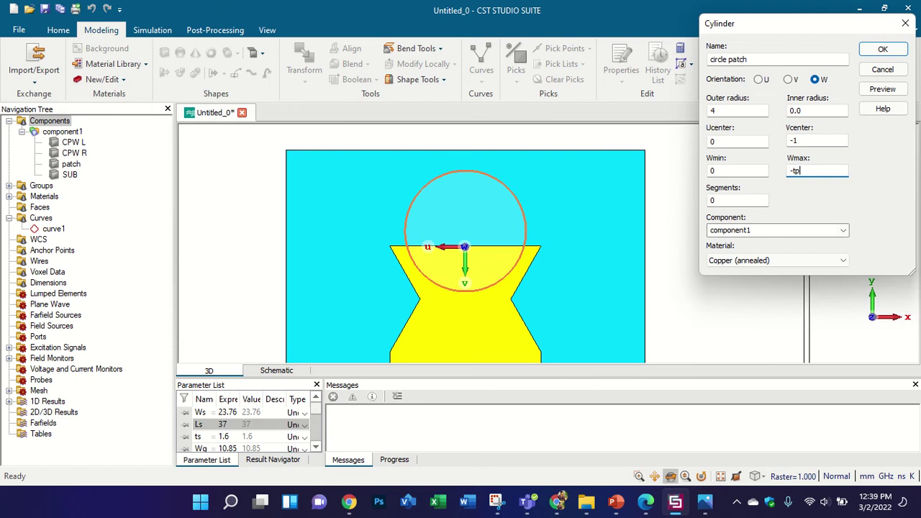
{"action": "key", "text": "Return"}
{"action": "left_click_drag", "start_coordinate": [567, 251], "coordinate": [680, 188]}
{"action": "key", "text": "space"}
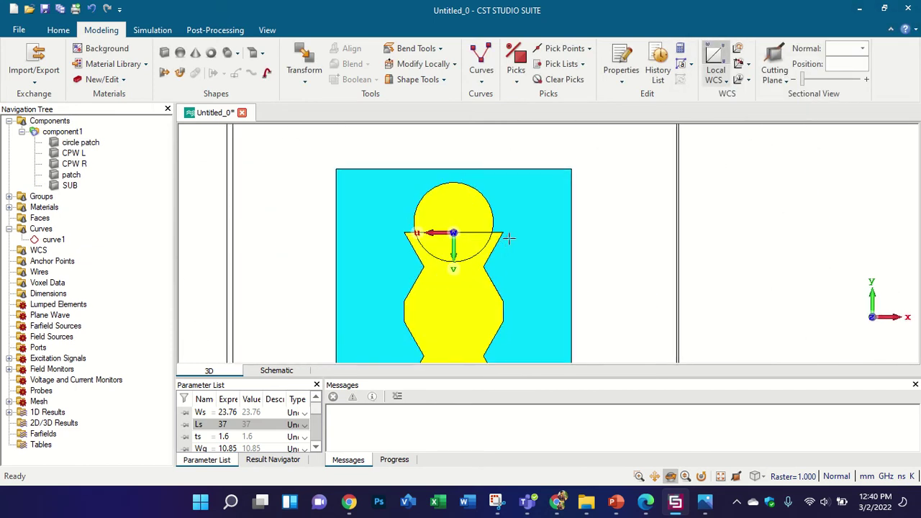
Unite the patch and circle patch solids with a Boolean Add and check the merged shape
{"action": "left_click", "coordinate": [72, 175]}
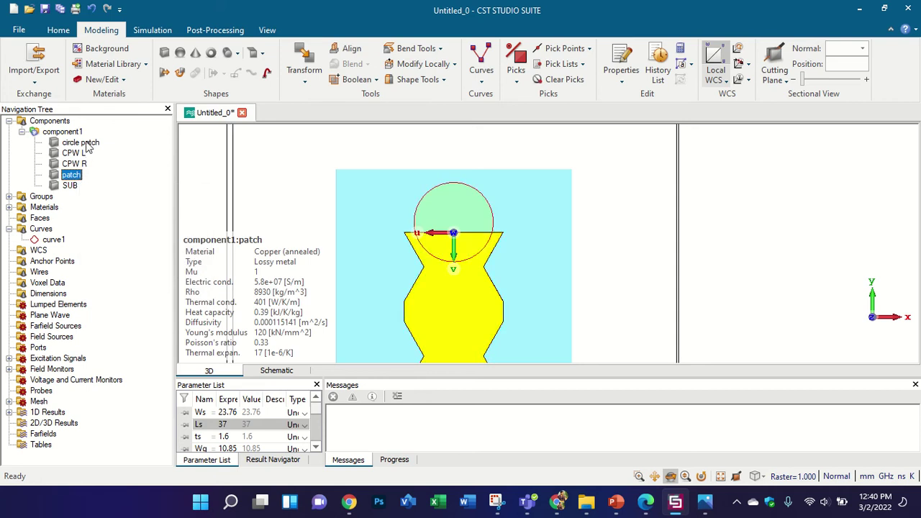
{"action": "left_click", "coordinate": [81, 142], "text": "ctrl"}
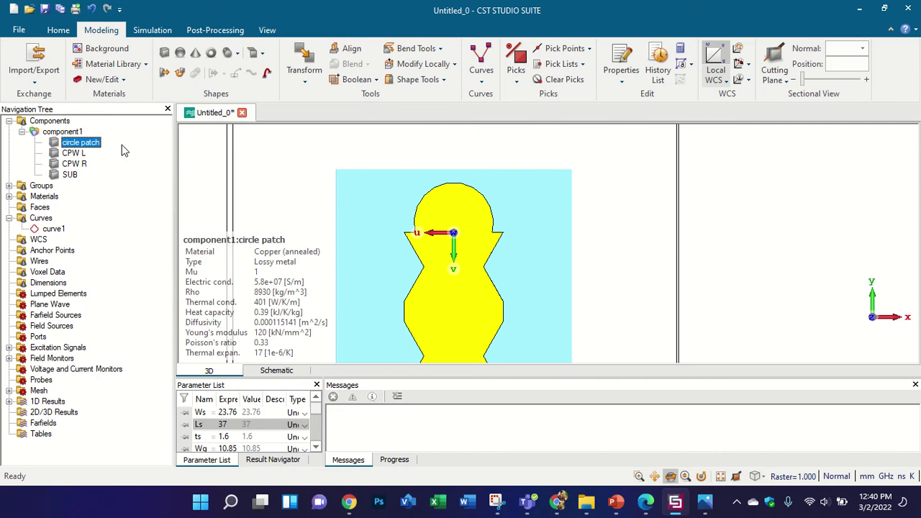
{"action": "left_click", "coordinate": [63, 121]}
{"action": "scroll", "coordinate": [451, 232], "scroll_direction": "down", "scroll_amount": 4}
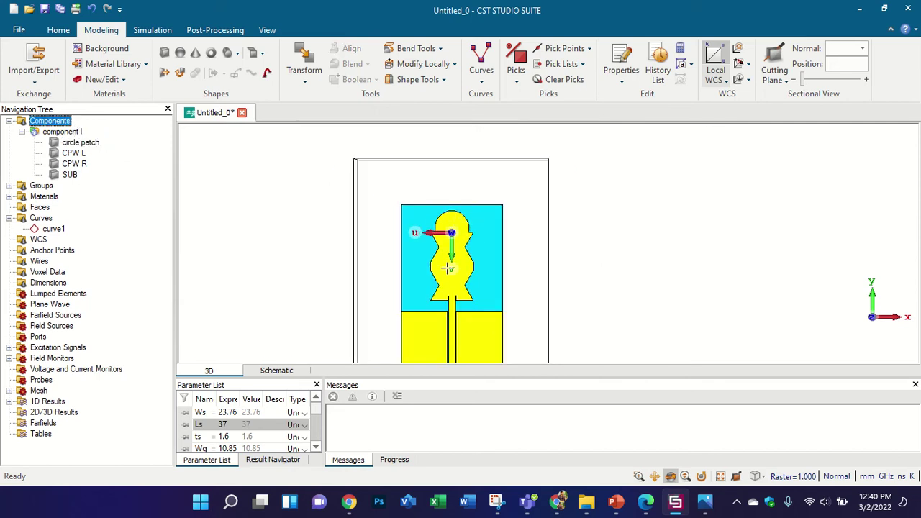
{"action": "scroll", "coordinate": [451, 245], "scroll_direction": "up", "scroll_amount": 4}
{"action": "left_click_drag", "start_coordinate": [454, 243], "coordinate": [465, 214]}
{"action": "scroll", "coordinate": [465, 215], "scroll_direction": "down", "scroll_amount": 4}
{"action": "key", "text": "5"}
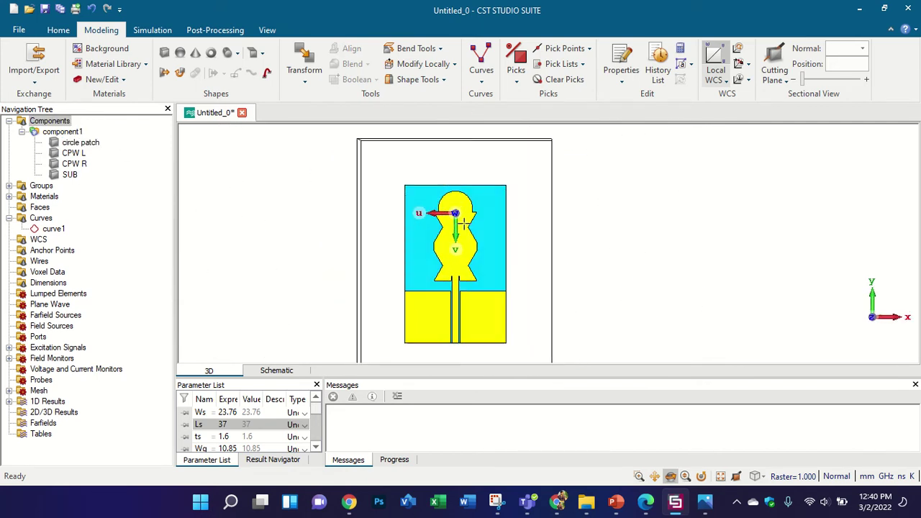
Switch to the article PDF and examine the hollow trapezoidal side element of the proposed design in Figure 1(d)
{"action": "left_click", "coordinate": [645, 502]}
{"action": "scroll", "coordinate": [622, 209], "scroll_direction": "down", "scroll_amount": 3}
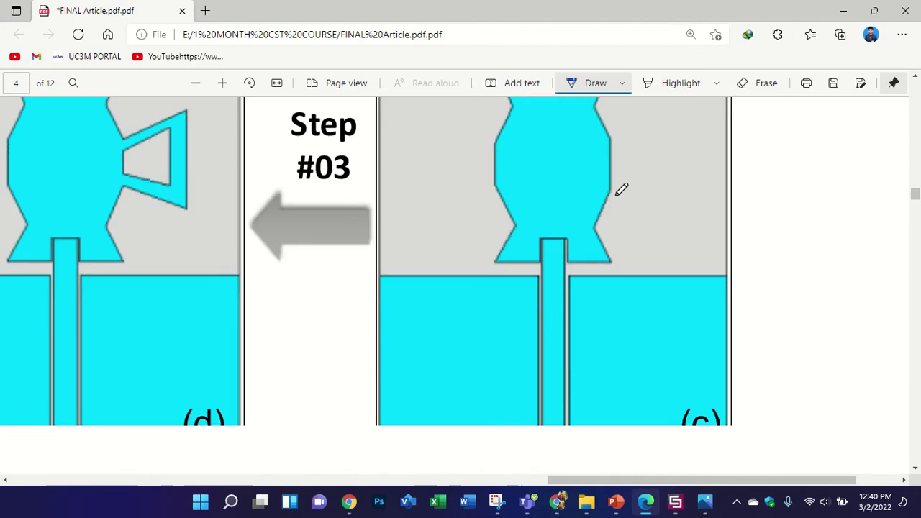
{"action": "scroll", "coordinate": [569, 207], "scroll_direction": "down", "scroll_amount": 3, "text": "ctrl"}
{"action": "scroll", "coordinate": [429, 213], "scroll_direction": "up", "scroll_amount": 1}
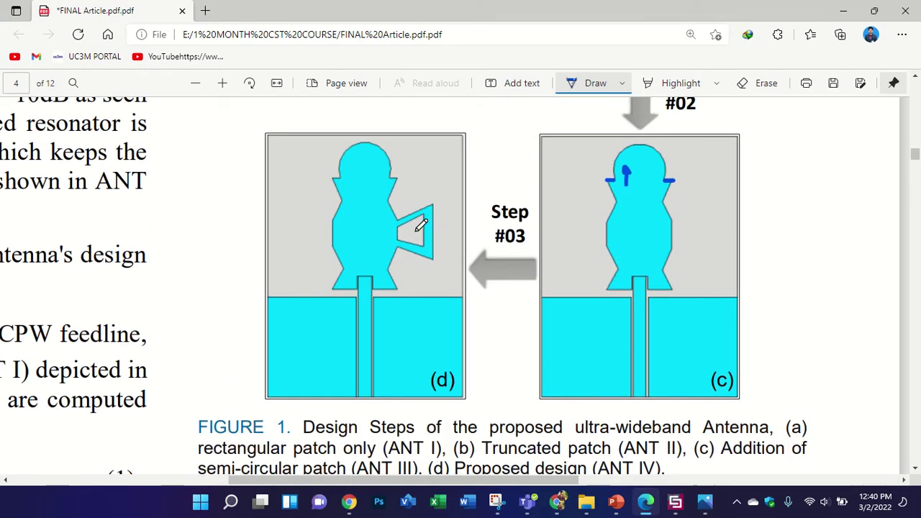
{"action": "scroll", "coordinate": [421, 229], "scroll_direction": "up", "scroll_amount": 3, "text": "ctrl"}
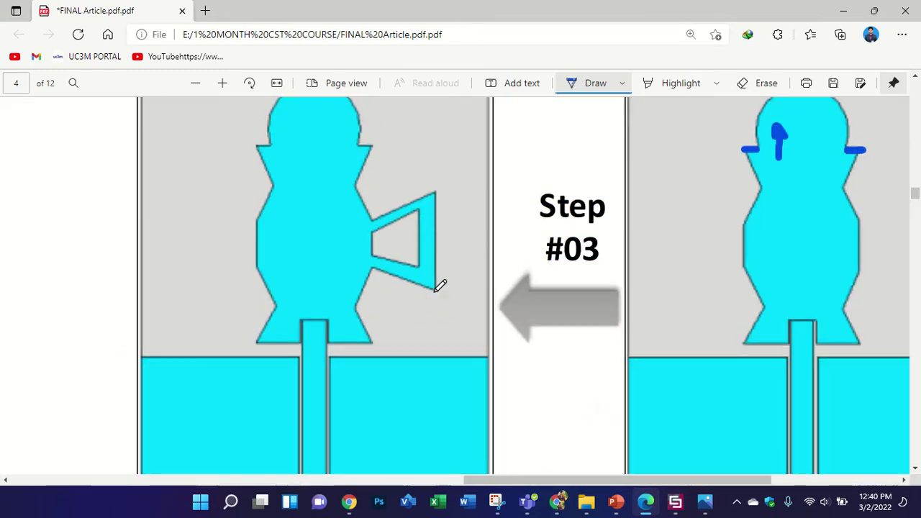
In CST STUDIO SUITE, align the local WCS with the merged patch's face centre and rotate it so u and v follow global x and y
{"action": "left_click", "coordinate": [675, 501]}
{"action": "scroll", "coordinate": [482, 252], "scroll_direction": "up", "scroll_amount": 4}
{"action": "scroll", "coordinate": [483, 252], "scroll_direction": "up", "scroll_amount": 2}
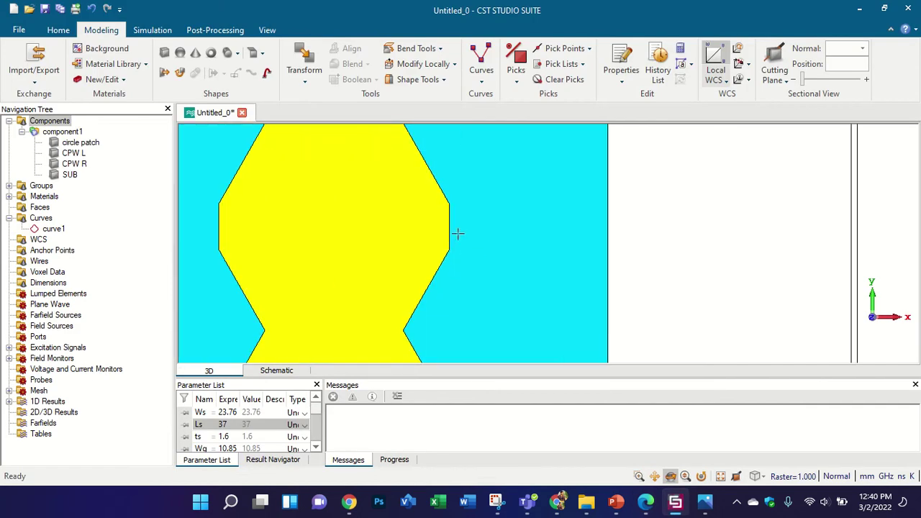
{"action": "left_click", "coordinate": [716, 65]}
{"action": "left_click", "coordinate": [517, 221]}
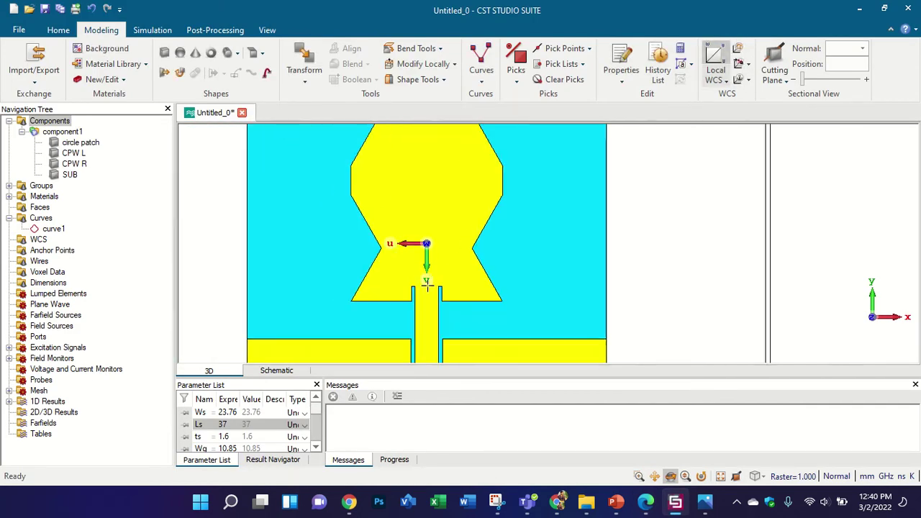
{"action": "left_click", "coordinate": [737, 54]}
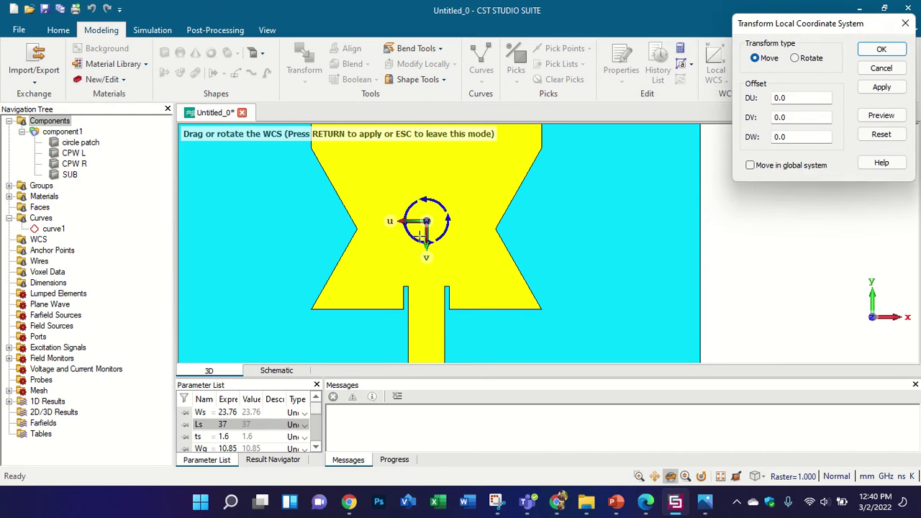
{"action": "left_click_drag", "start_coordinate": [416, 237], "coordinate": [448, 185]}
{"action": "left_click", "coordinate": [882, 49]}
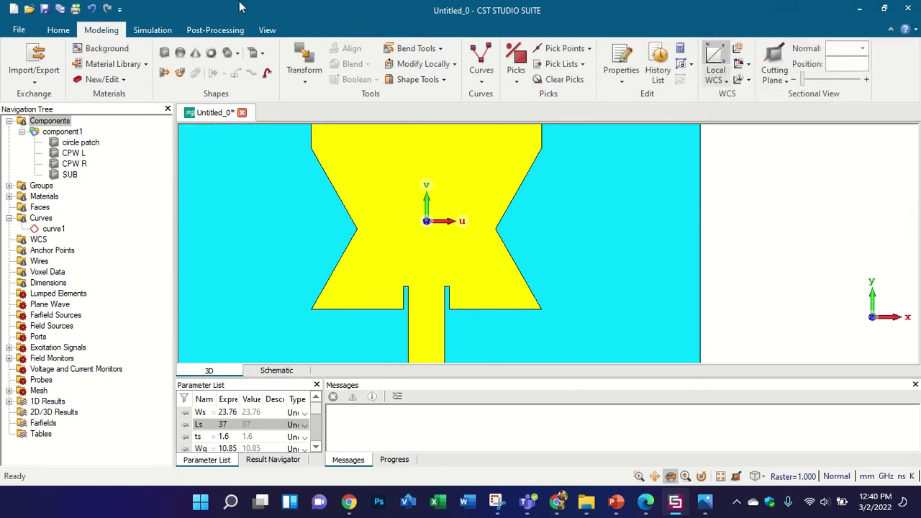
Display the working plane grid around the merged patch
{"action": "left_click", "coordinate": [266, 31]}
{"action": "left_click", "coordinate": [291, 58]}
{"action": "scroll", "coordinate": [454, 228], "scroll_direction": "down", "scroll_amount": 4}
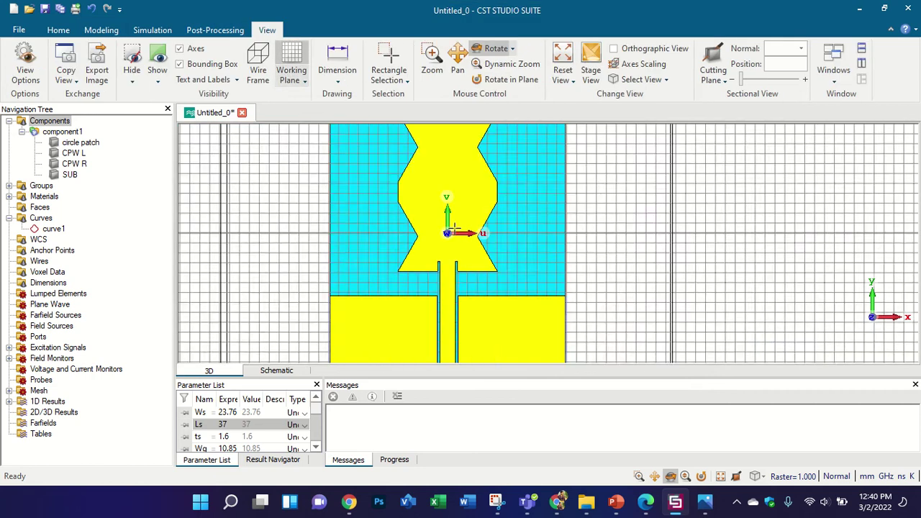
{"action": "scroll", "coordinate": [487, 192], "scroll_direction": "up", "scroll_amount": 2}
{"action": "scroll", "coordinate": [523, 250], "scroll_direction": "up", "scroll_amount": 2}
{"action": "scroll", "coordinate": [463, 170], "scroll_direction": "down", "scroll_amount": 3}
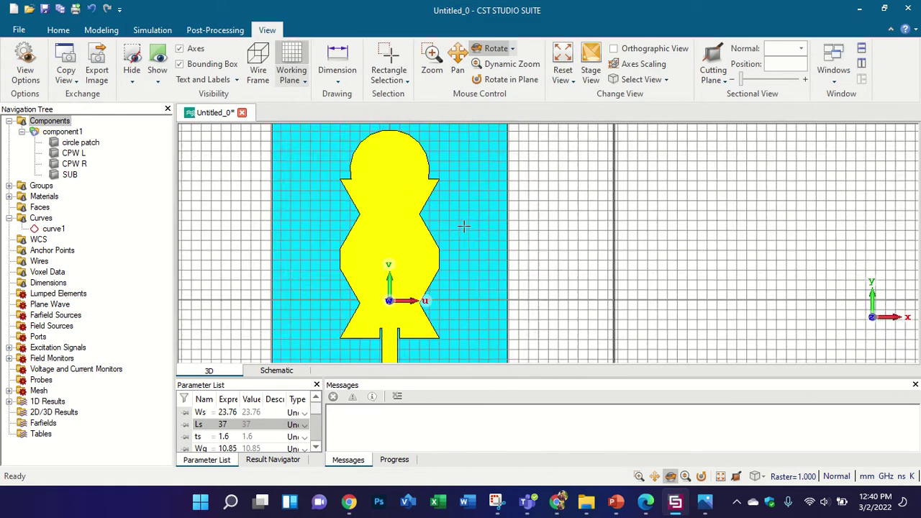
Switch to the article PDF to check the trapezoidal side element's outline, and return to CST STUDIO SUITE
{"action": "scroll", "coordinate": [463, 171], "scroll_direction": "up", "scroll_amount": 2}
{"action": "left_click", "coordinate": [647, 503]}
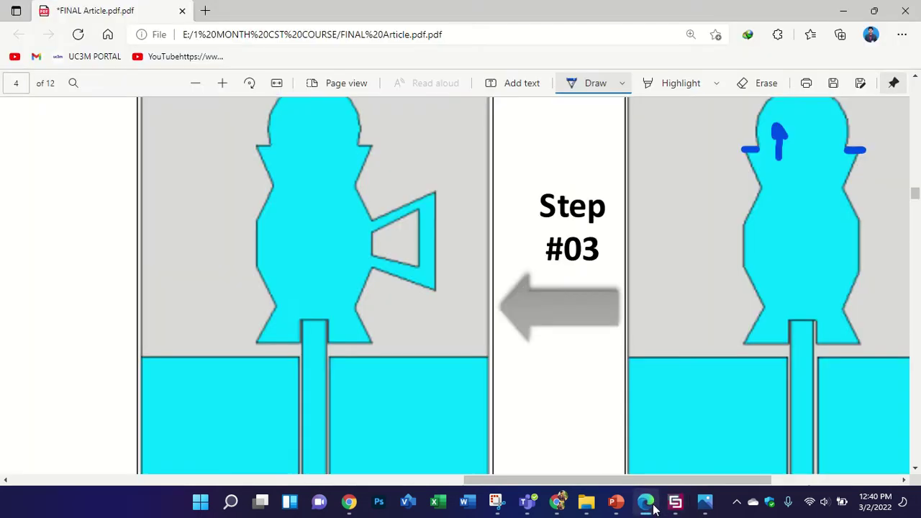
{"action": "left_click", "coordinate": [653, 507]}
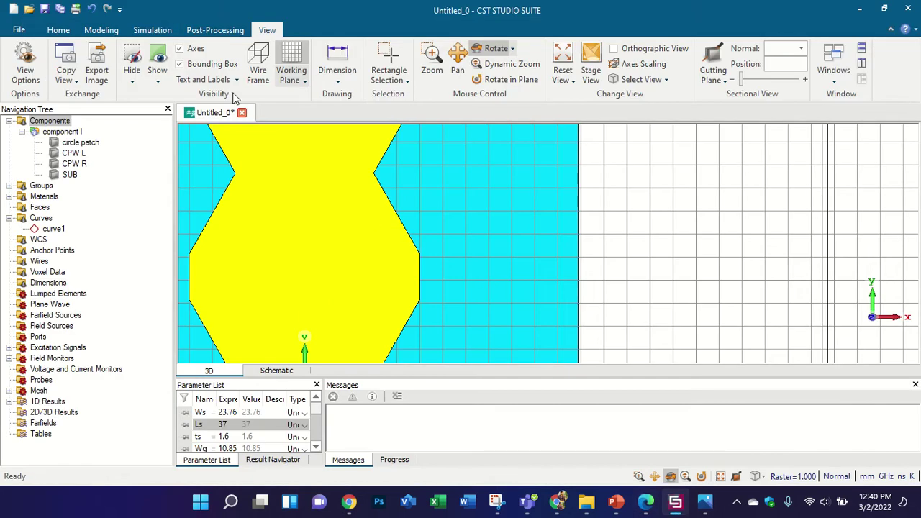
Start a polygon curve with its first point on the upper corner of the patch's right vertical edge, at U 5, V 5.15
{"action": "left_click", "coordinate": [103, 31]}
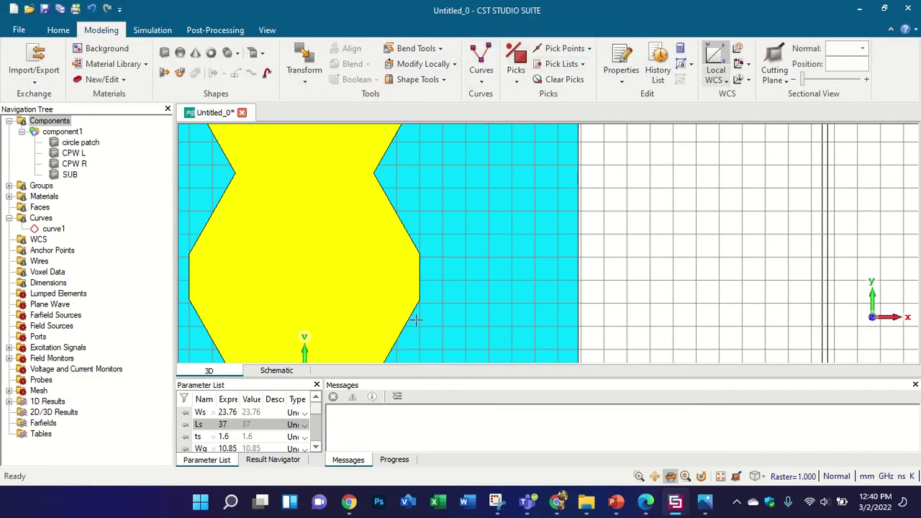
{"action": "scroll", "coordinate": [428, 288], "scroll_direction": "down", "scroll_amount": 2}
{"action": "scroll", "coordinate": [531, 293], "scroll_direction": "up", "scroll_amount": 3}
{"action": "scroll", "coordinate": [477, 333], "scroll_direction": "down", "scroll_amount": 2}
{"action": "scroll", "coordinate": [451, 308], "scroll_direction": "up", "scroll_amount": 2}
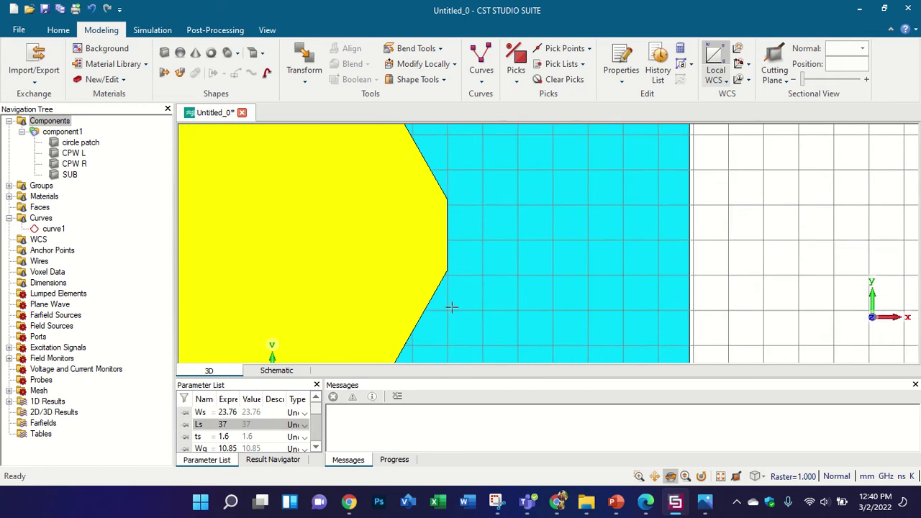
{"action": "scroll", "coordinate": [452, 308], "scroll_direction": "down", "scroll_amount": 2}
{"action": "scroll", "coordinate": [453, 297], "scroll_direction": "up", "scroll_amount": 1}
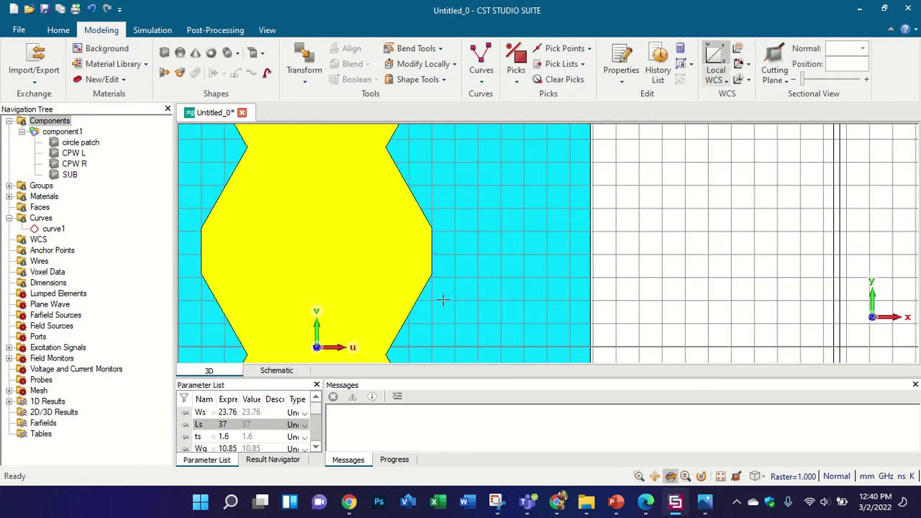
{"action": "left_click", "coordinate": [482, 62]}
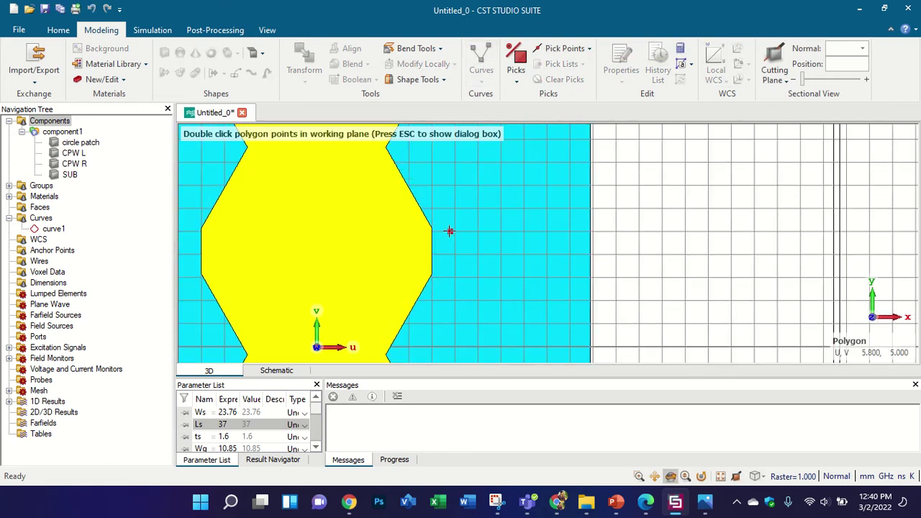
{"action": "scroll", "coordinate": [449, 231], "scroll_direction": "up", "scroll_amount": 2}
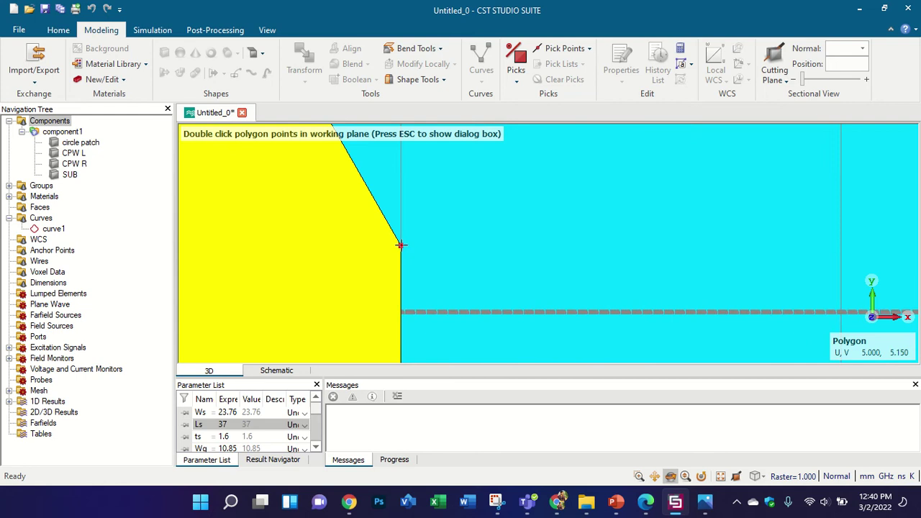
{"action": "scroll", "coordinate": [403, 243], "scroll_direction": "up", "scroll_amount": 1}
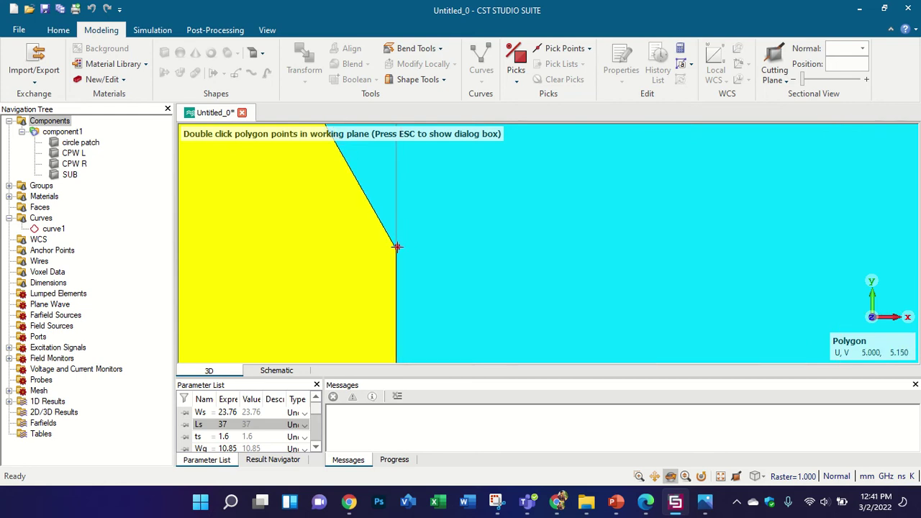
{"action": "scroll", "coordinate": [397, 248], "scroll_direction": "up", "scroll_amount": 1}
{"action": "double_click", "coordinate": [390, 262]}
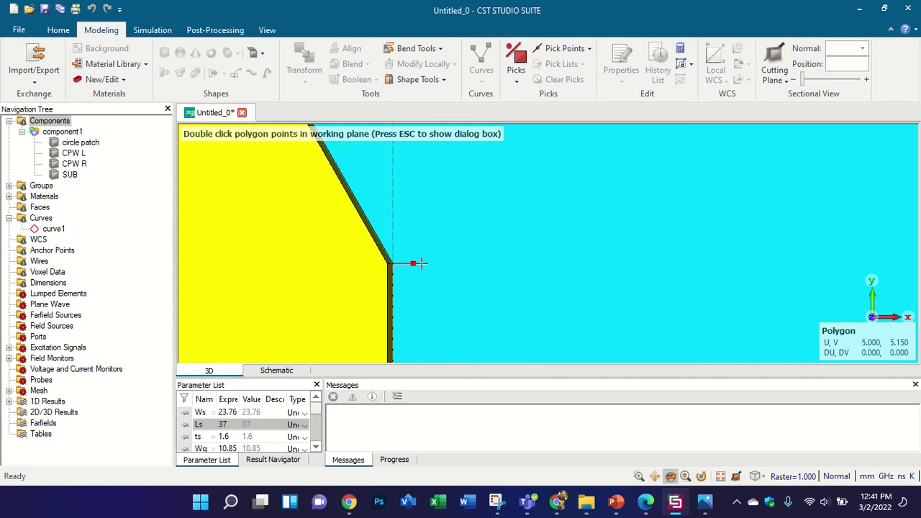
Add the polygon's outer side with points at U 9, V 8 and U 9, V 1
{"action": "scroll", "coordinate": [435, 239], "scroll_direction": "down", "scroll_amount": 5}
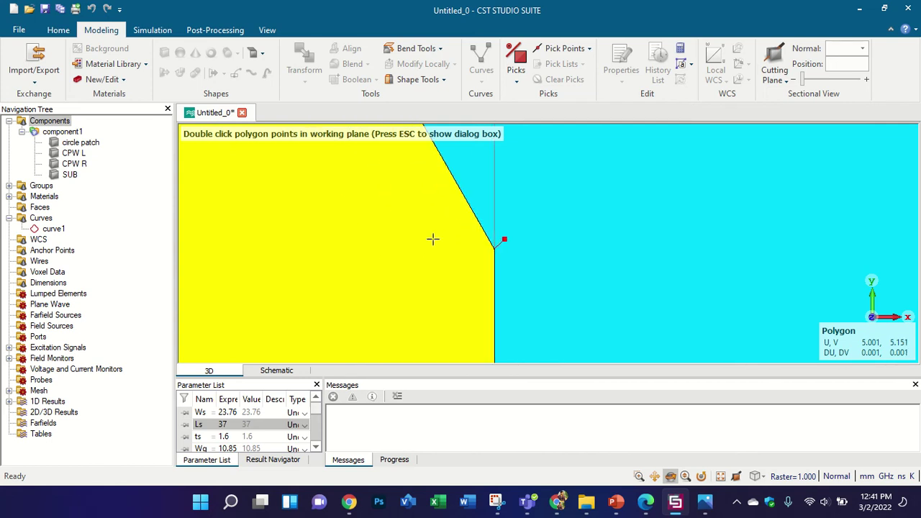
{"action": "scroll", "coordinate": [493, 222], "scroll_direction": "down", "scroll_amount": 6}
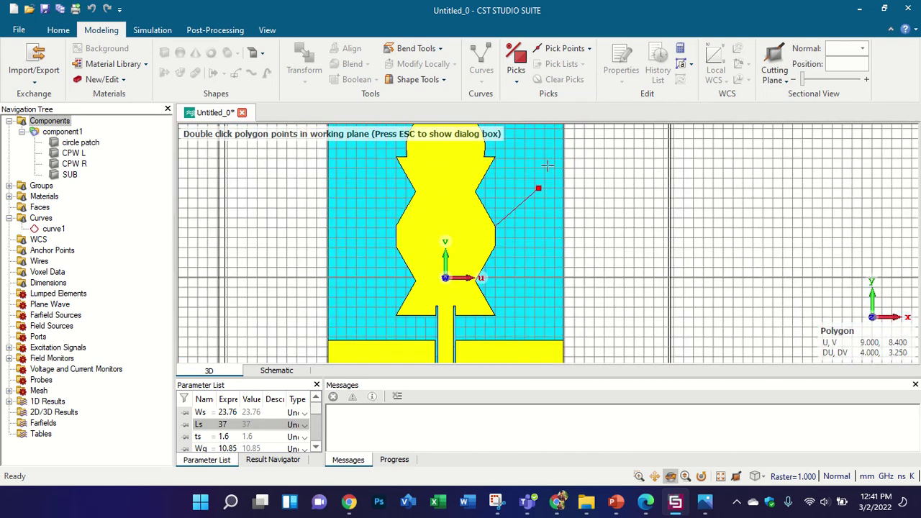
{"action": "scroll", "coordinate": [525, 218], "scroll_direction": "up", "scroll_amount": 3}
{"action": "scroll", "coordinate": [500, 192], "scroll_direction": "down", "scroll_amount": 2}
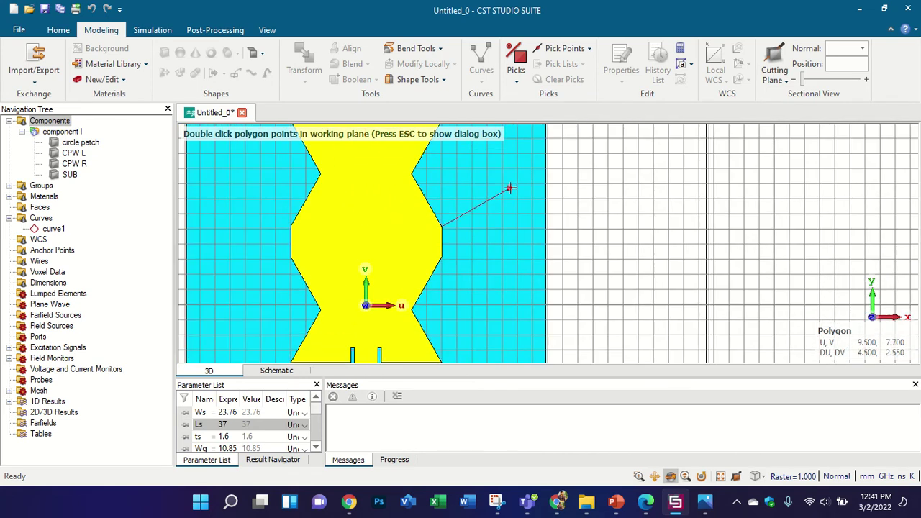
{"action": "scroll", "coordinate": [495, 211], "scroll_direction": "up", "scroll_amount": 2}
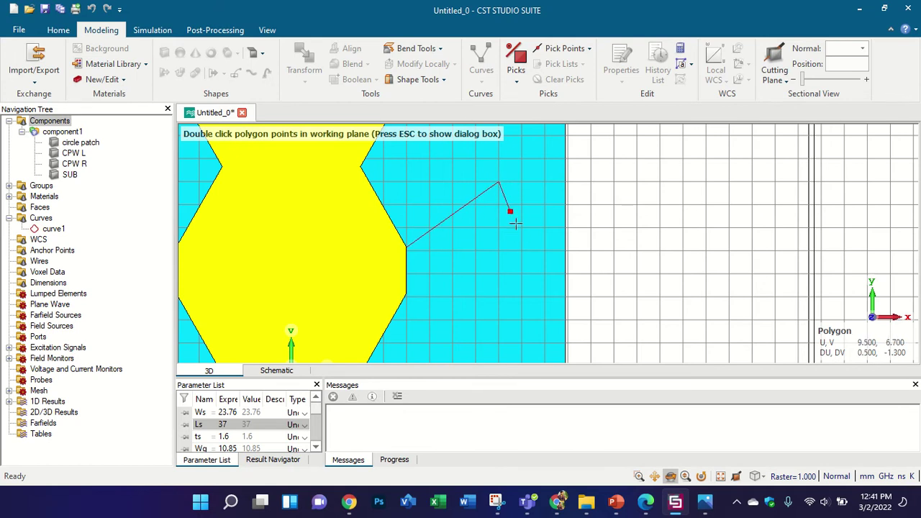
{"action": "scroll", "coordinate": [477, 187], "scroll_direction": "down", "scroll_amount": 3}
{"action": "scroll", "coordinate": [494, 232], "scroll_direction": "up", "scroll_amount": 2}
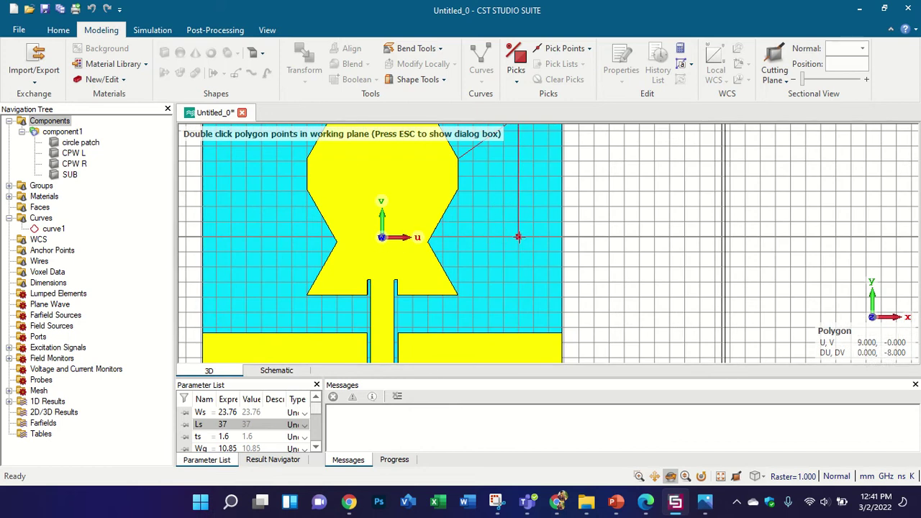
{"action": "scroll", "coordinate": [493, 243], "scroll_direction": "down", "scroll_amount": 3}
{"action": "scroll", "coordinate": [494, 242], "scroll_direction": "up", "scroll_amount": 4}
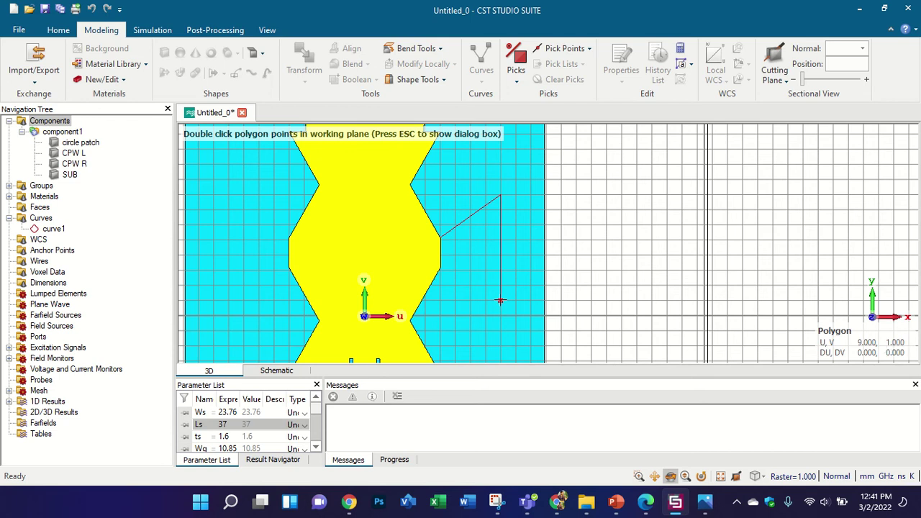
Add the polygon's fourth point on the lower corner of the patch's right vertical edge, at about U 5, V 3.155
{"action": "scroll", "coordinate": [439, 270], "scroll_direction": "up", "scroll_amount": 3}
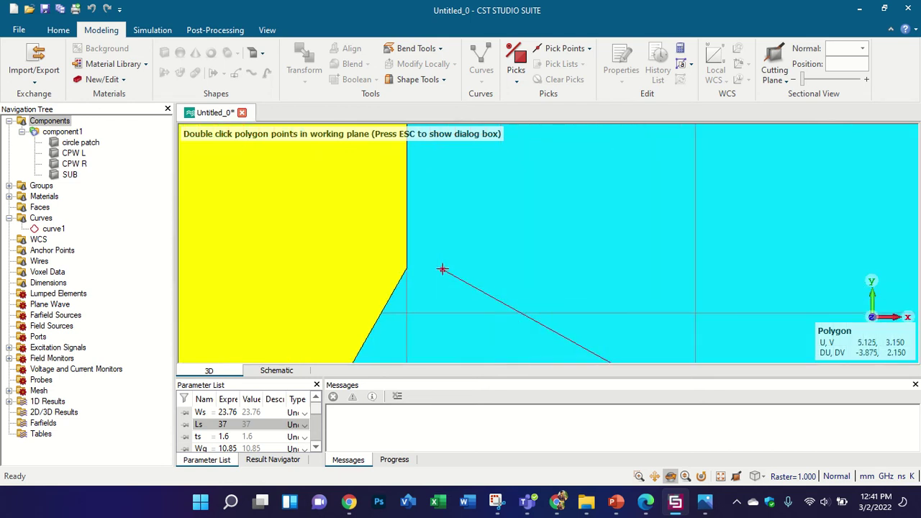
{"action": "scroll", "coordinate": [408, 271], "scroll_direction": "up", "scroll_amount": 2}
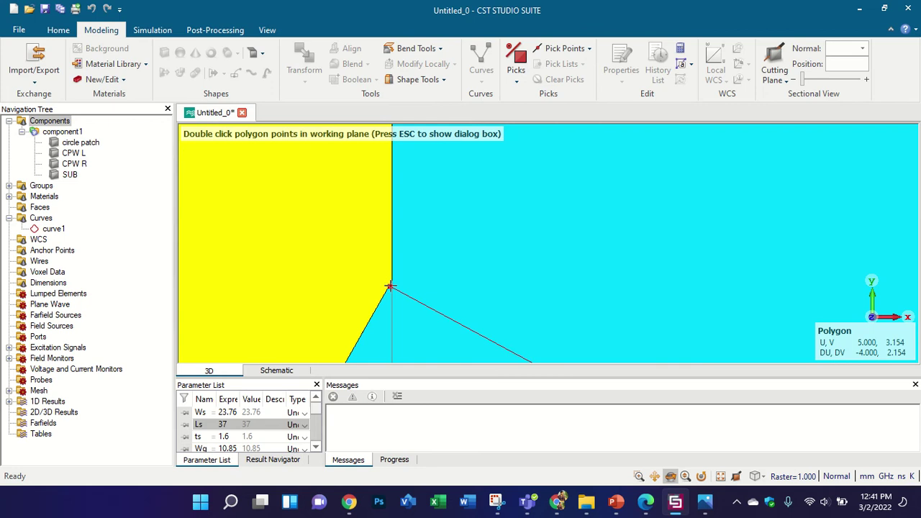
{"action": "double_click", "coordinate": [392, 281]}
Close the polygon at its starting corner on the patch and create the trapezoid curve in curve1
{"action": "scroll", "coordinate": [424, 249], "scroll_direction": "down", "scroll_amount": 4}
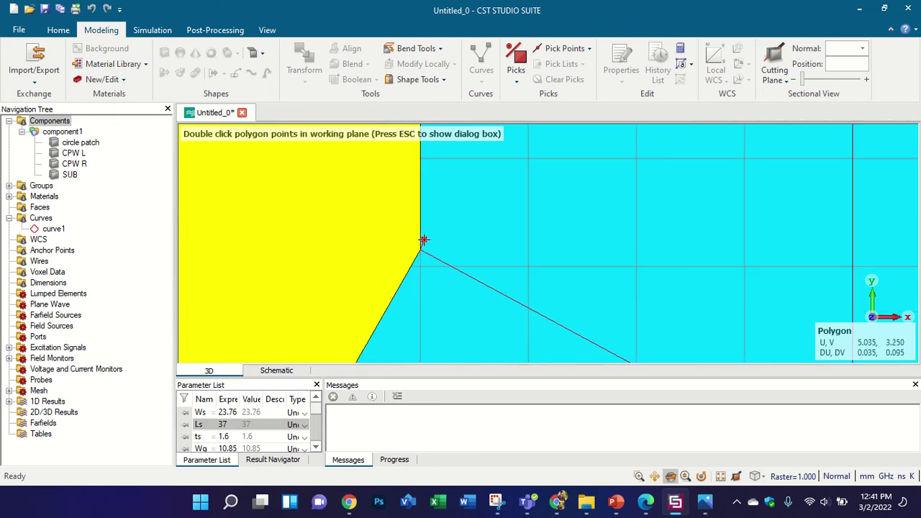
{"action": "scroll", "coordinate": [424, 175], "scroll_direction": "up", "scroll_amount": 2}
{"action": "scroll", "coordinate": [415, 199], "scroll_direction": "up", "scroll_amount": 2}
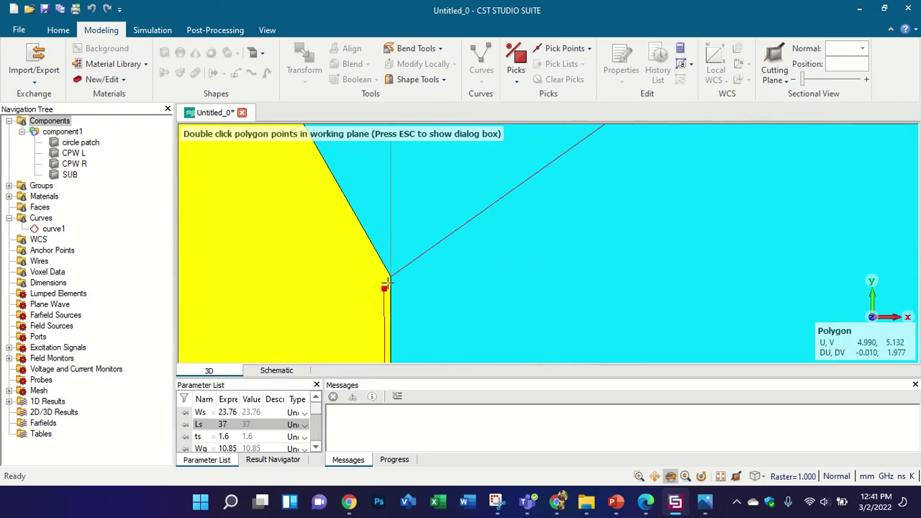
{"action": "double_click", "coordinate": [391, 275]}
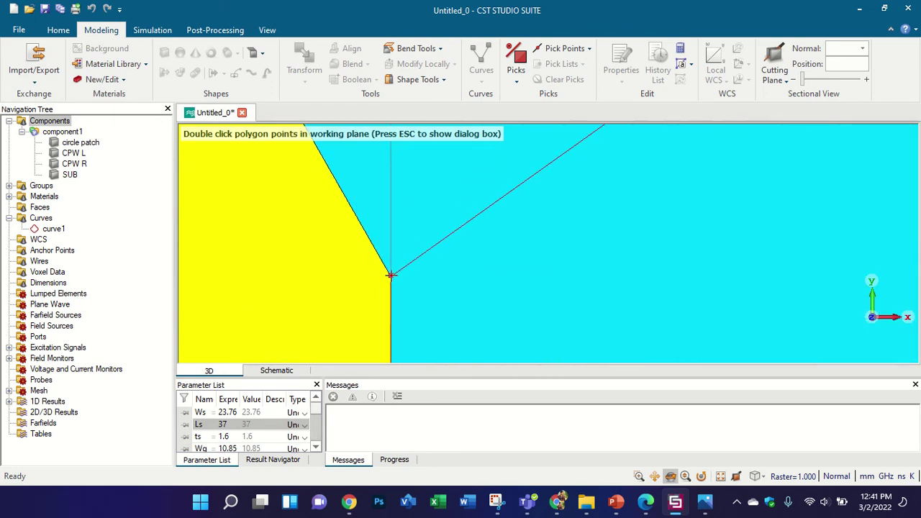
{"action": "key", "text": "Escape"}
{"action": "scroll", "coordinate": [407, 212], "scroll_direction": "down", "scroll_amount": 5}
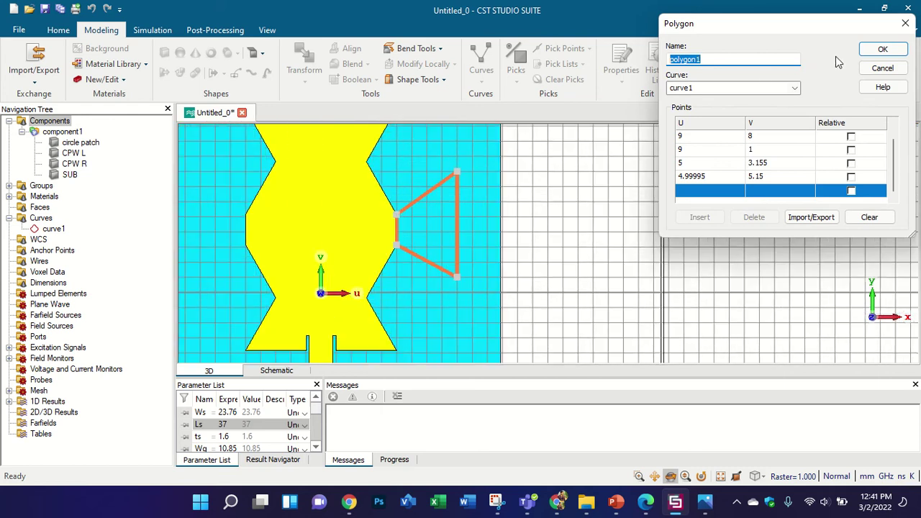
{"action": "left_click", "coordinate": [883, 48]}
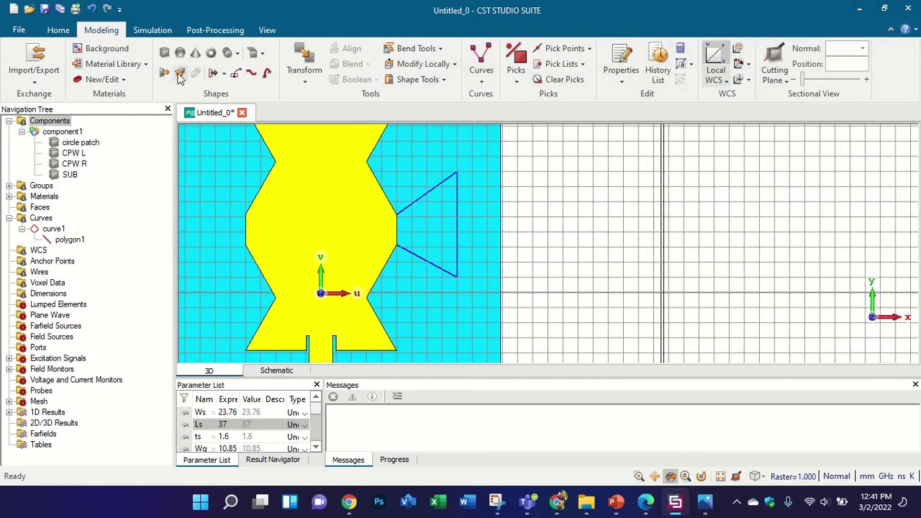
Set up a planar curve extrusion of the trapezoid with thickness tp and preview its direction relative to the patch
{"action": "left_click", "coordinate": [180, 75]}
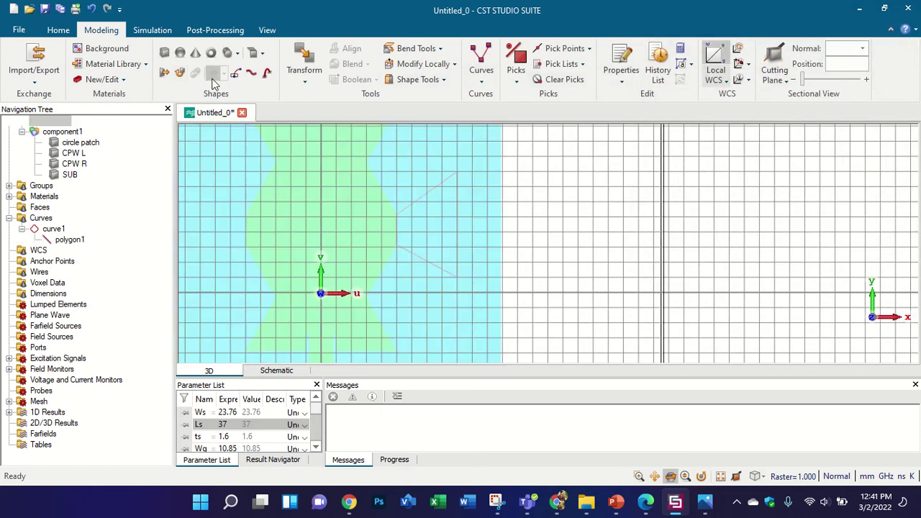
{"action": "double_click", "coordinate": [423, 195]}
{"action": "left_click", "coordinate": [798, 88]}
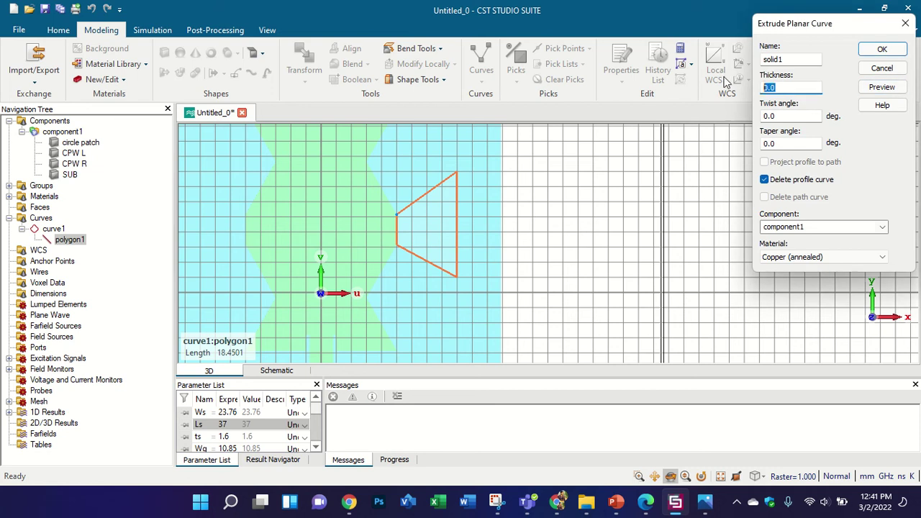
{"action": "type", "text": "tp"}
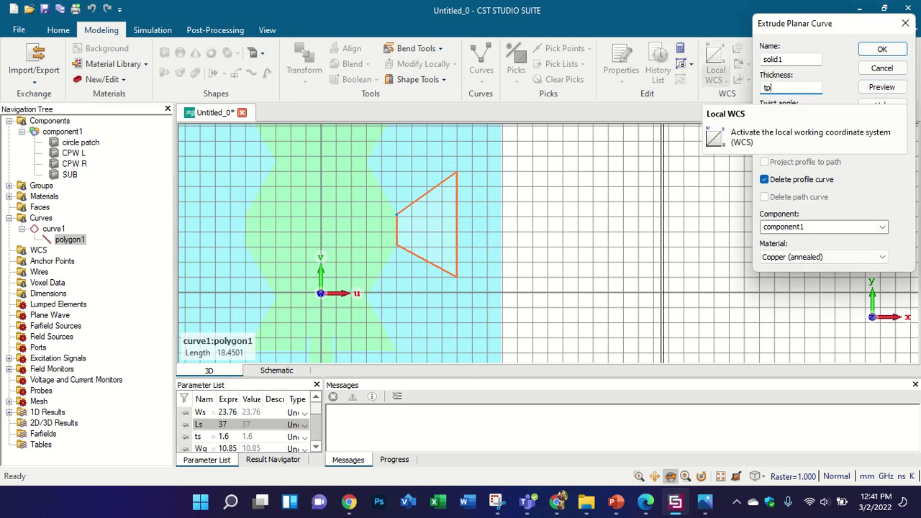
{"action": "left_click", "coordinate": [864, 89]}
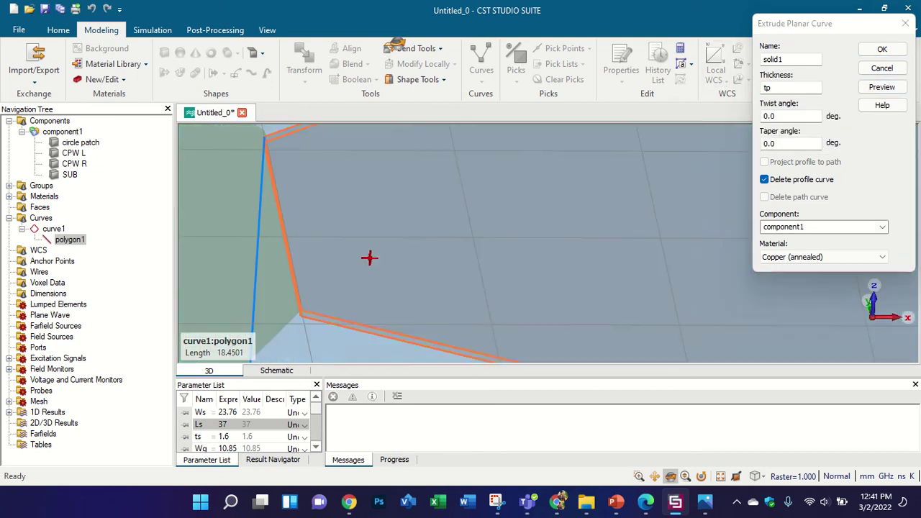
{"action": "scroll", "coordinate": [312, 256], "scroll_direction": "down", "scroll_amount": 5}
{"action": "scroll", "coordinate": [309, 257], "scroll_direction": "up", "scroll_amount": 8}
{"action": "middle_click_drag", "start_coordinate": [339, 221], "coordinate": [315, 130]}
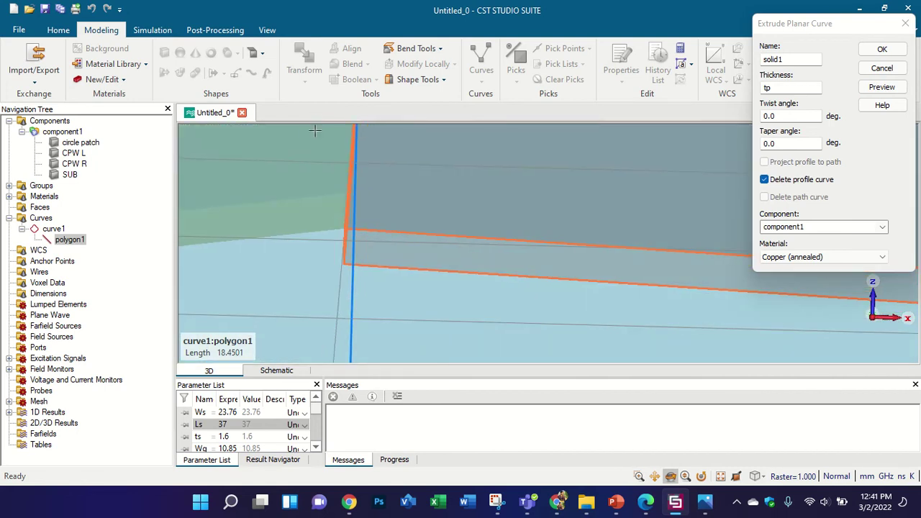
Set the extrusion thickness to -tp, preview it and create the Copper (annealed) trapezoid solid in component1
{"action": "left_click", "coordinate": [768, 88]}
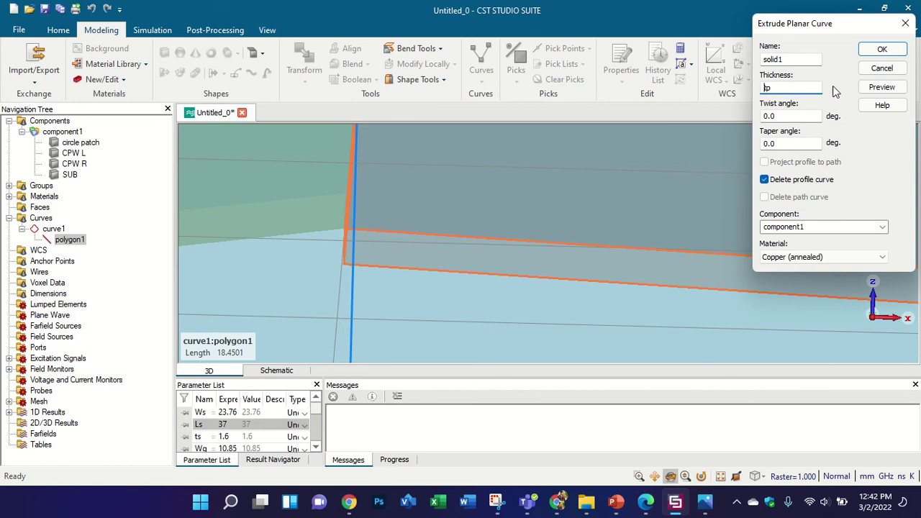
{"action": "type", "text": "-"}
{"action": "left_click", "coordinate": [882, 87]}
{"action": "middle_click_drag", "start_coordinate": [608, 225], "coordinate": [603, 204]}
{"action": "left_click", "coordinate": [882, 49]}
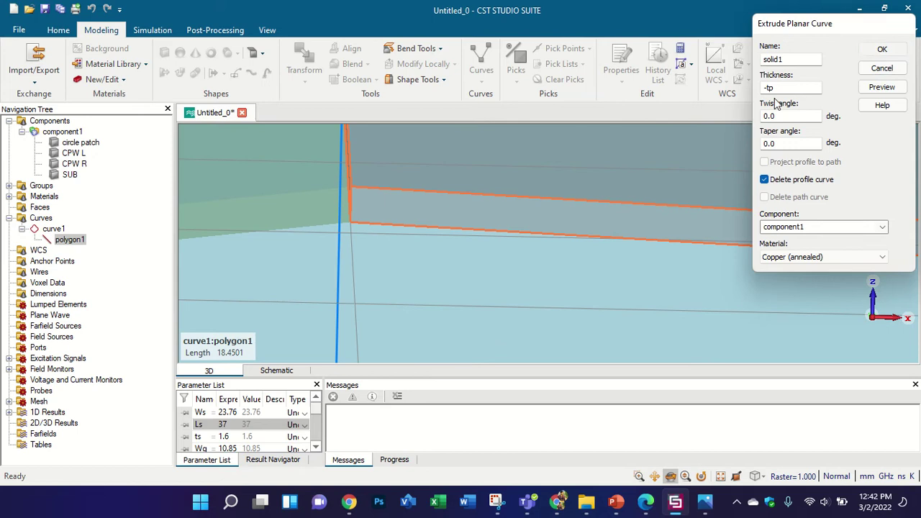
Restore the front view and examine the trapezoid solid attached to the patch's right side
{"action": "scroll", "coordinate": [475, 259], "scroll_direction": "down", "scroll_amount": 8}
{"action": "left_click_drag", "start_coordinate": [475, 260], "coordinate": [539, 430]}
{"action": "key", "text": "5"}
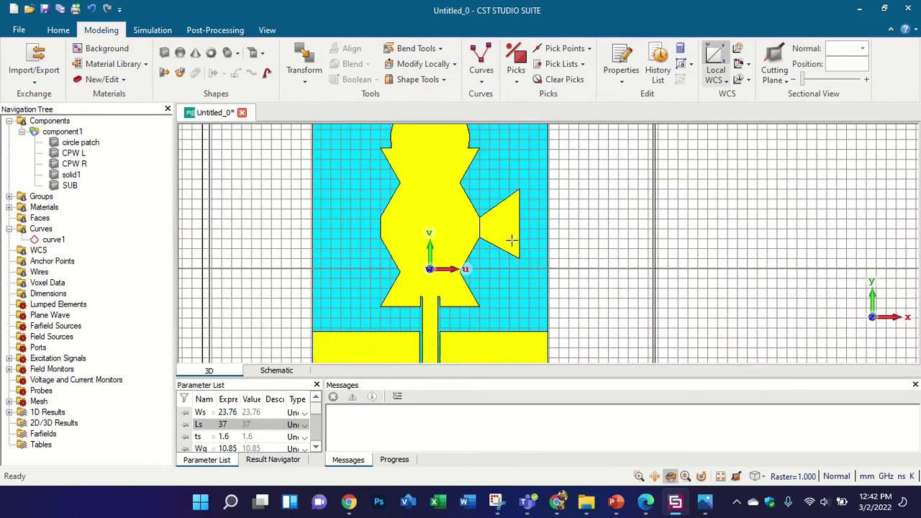
{"action": "scroll", "coordinate": [512, 241], "scroll_direction": "down", "scroll_amount": 2}
{"action": "scroll", "coordinate": [517, 221], "scroll_direction": "up", "scroll_amount": 2}
{"action": "scroll", "coordinate": [515, 221], "scroll_direction": "up", "scroll_amount": 2}
{"action": "scroll", "coordinate": [488, 233], "scroll_direction": "down", "scroll_amount": 2}
{"action": "scroll", "coordinate": [457, 232], "scroll_direction": "up", "scroll_amount": 3}
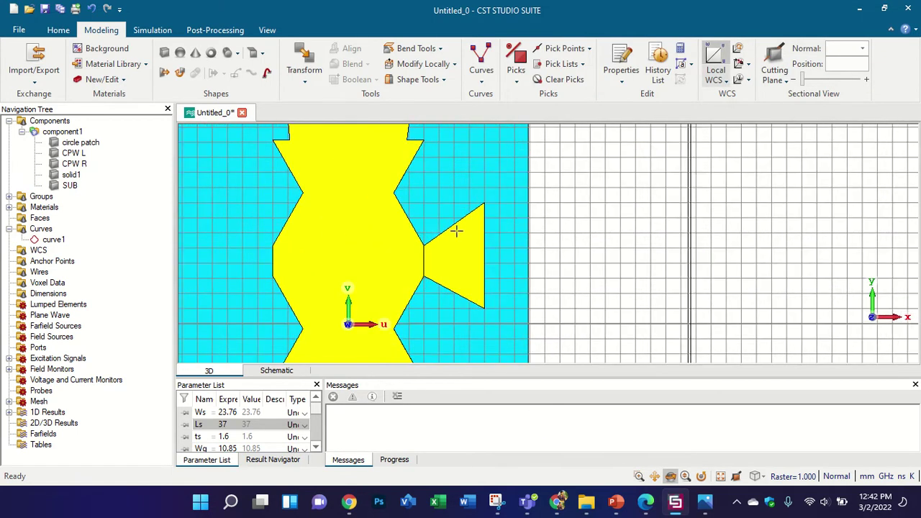
{"action": "scroll", "coordinate": [457, 232], "scroll_direction": "down", "scroll_amount": 3}
Compare the solid with the hollow trapezoid in the article PDF, then examine its joint with the patch in CST STUDIO SUITE
{"action": "left_click", "coordinate": [646, 502]}
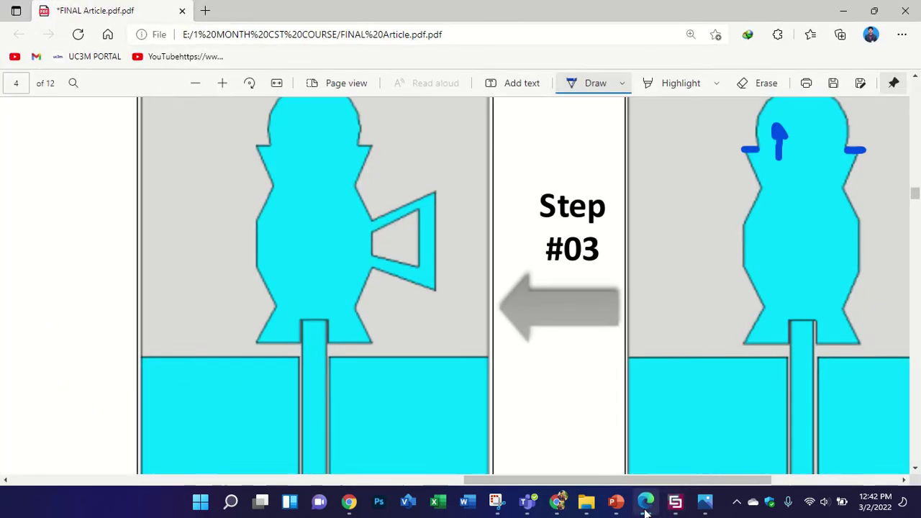
{"action": "left_click", "coordinate": [646, 504]}
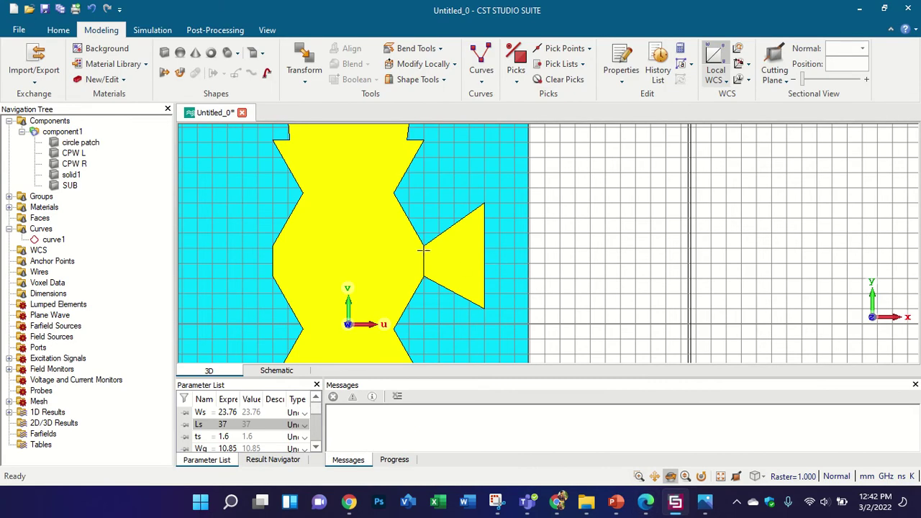
{"action": "scroll", "coordinate": [423, 250], "scroll_direction": "up", "scroll_amount": 2}
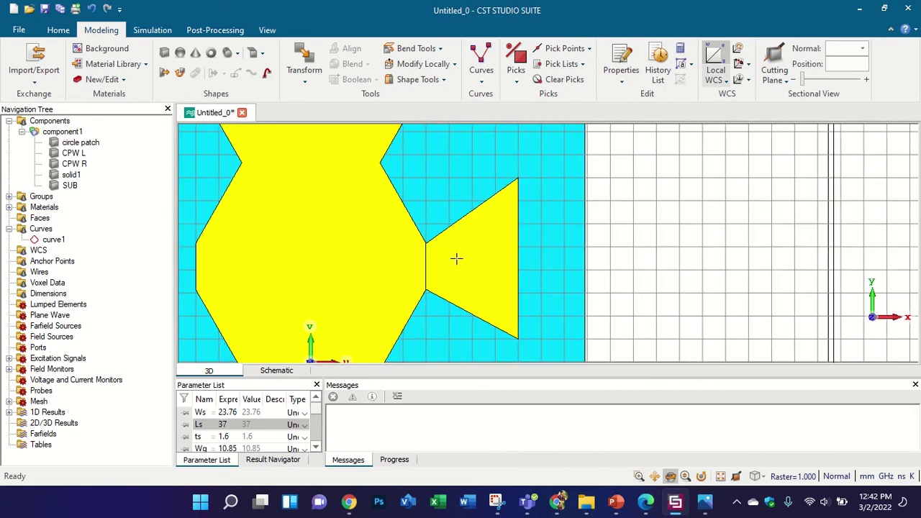
{"action": "left_click_drag", "start_coordinate": [456, 259], "coordinate": [507, 515]}
{"action": "scroll", "coordinate": [442, 273], "scroll_direction": "up", "scroll_amount": 3}
{"action": "scroll", "coordinate": [434, 275], "scroll_direction": "down", "scroll_amount": 3}
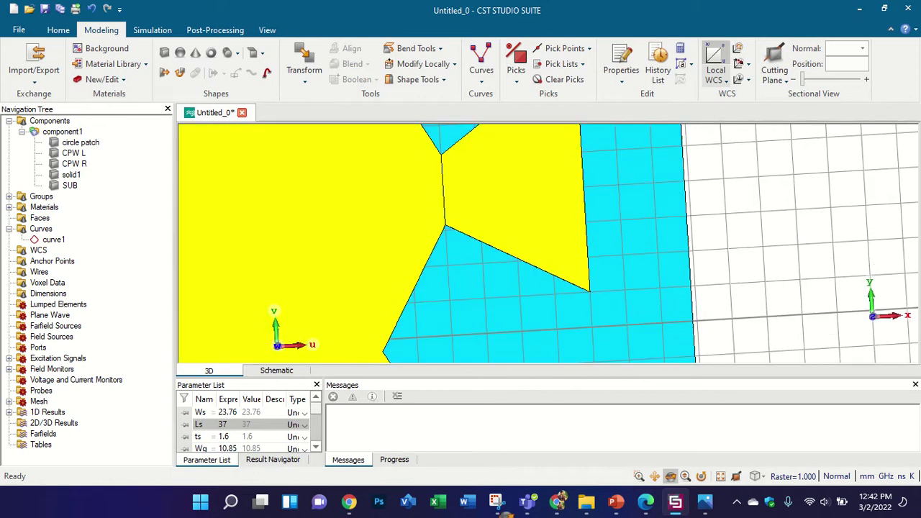
Align the local WCS with the centre of the trapezoid's front face
{"action": "scroll", "coordinate": [454, 279], "scroll_direction": "down", "scroll_amount": 4}
{"action": "scroll", "coordinate": [480, 267], "scroll_direction": "up", "scroll_amount": 3}
{"action": "left_click", "coordinate": [717, 57]}
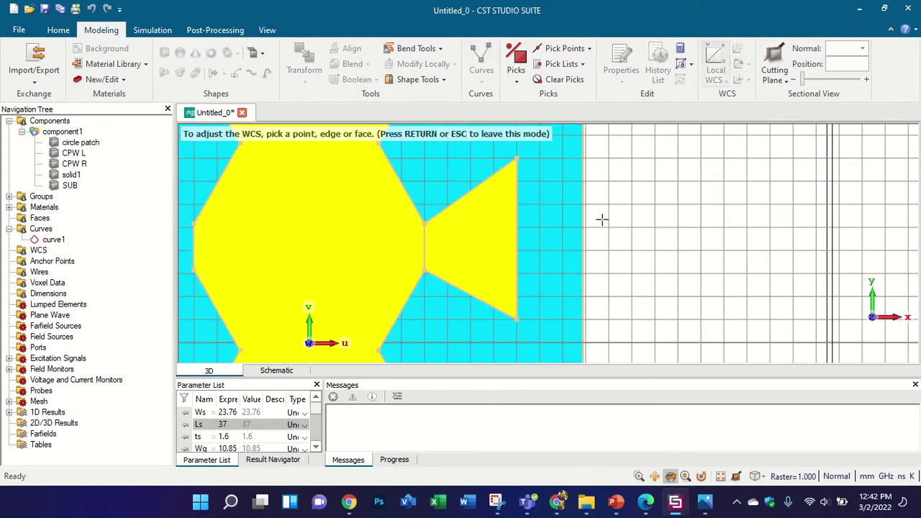
{"action": "left_click", "coordinate": [477, 236]}
{"action": "scroll", "coordinate": [517, 241], "scroll_direction": "up", "scroll_amount": 1}
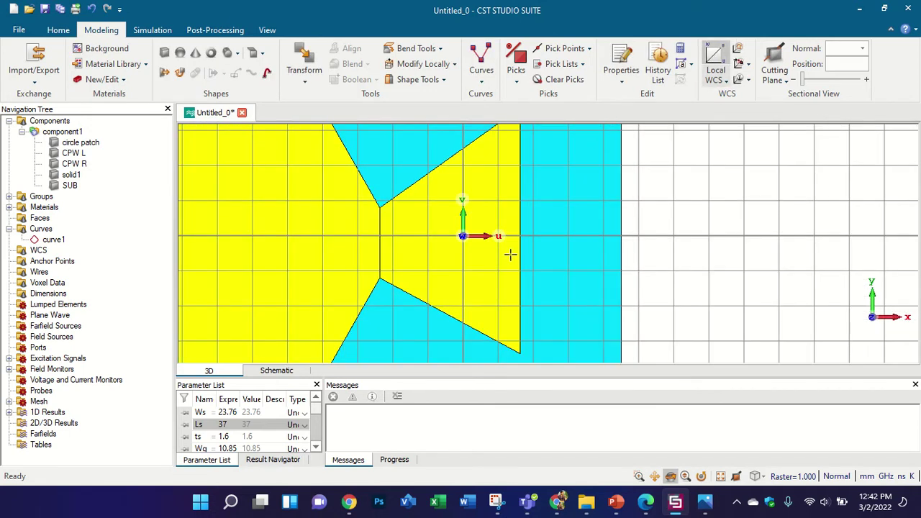
Check the hollow trapezoid in the article PDF, then start a smaller inner trapezoid polygon in CST STUDIO SUITE from (-2.36, 0.38) through about (0.98, 2.32)
{"action": "left_click", "coordinate": [482, 59]}
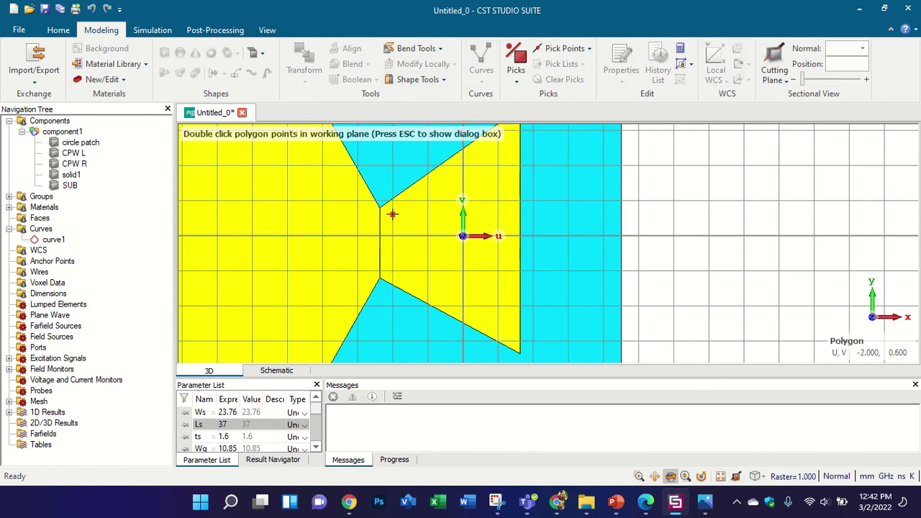
{"action": "left_click", "coordinate": [645, 504]}
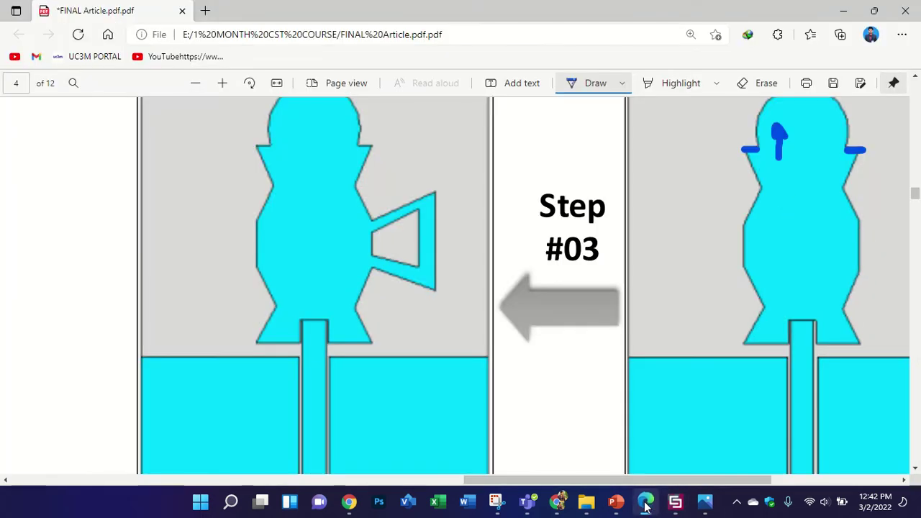
{"action": "left_click", "coordinate": [646, 503]}
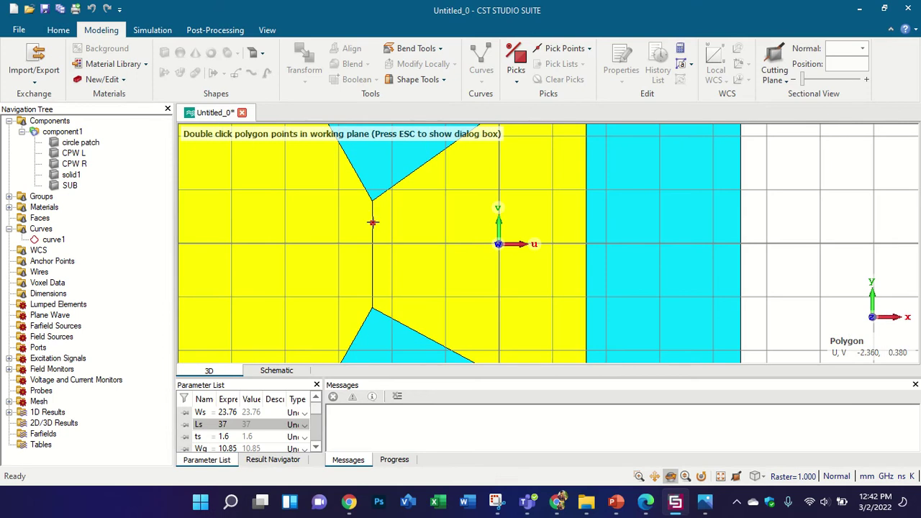
{"action": "double_click", "coordinate": [372, 223]}
{"action": "scroll", "coordinate": [389, 248], "scroll_direction": "down", "scroll_amount": 2}
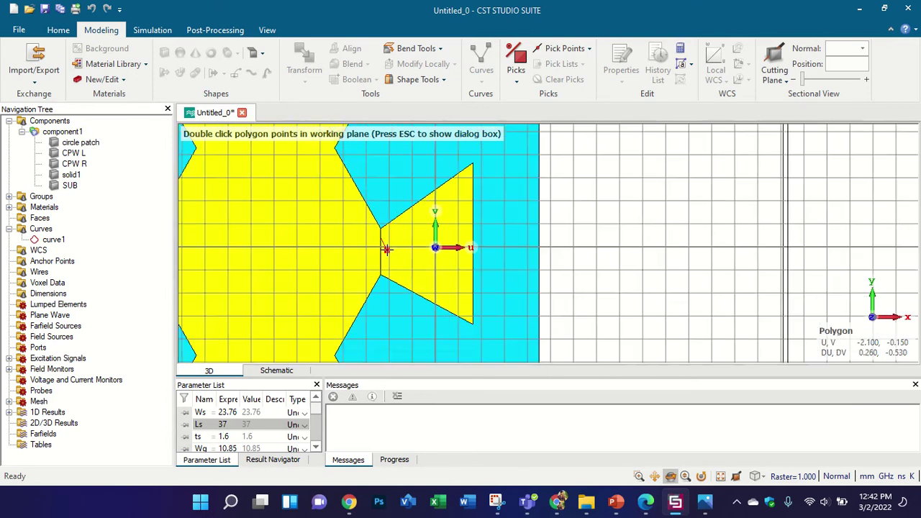
{"action": "scroll", "coordinate": [452, 189], "scroll_direction": "up", "scroll_amount": 2}
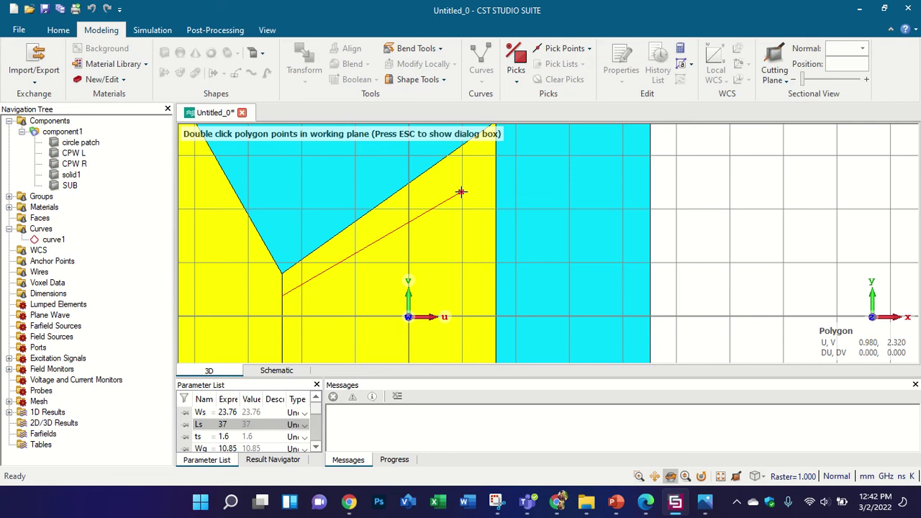
{"action": "scroll", "coordinate": [459, 177], "scroll_direction": "down", "scroll_amount": 4}
{"action": "scroll", "coordinate": [457, 212], "scroll_direction": "up", "scroll_amount": 3}
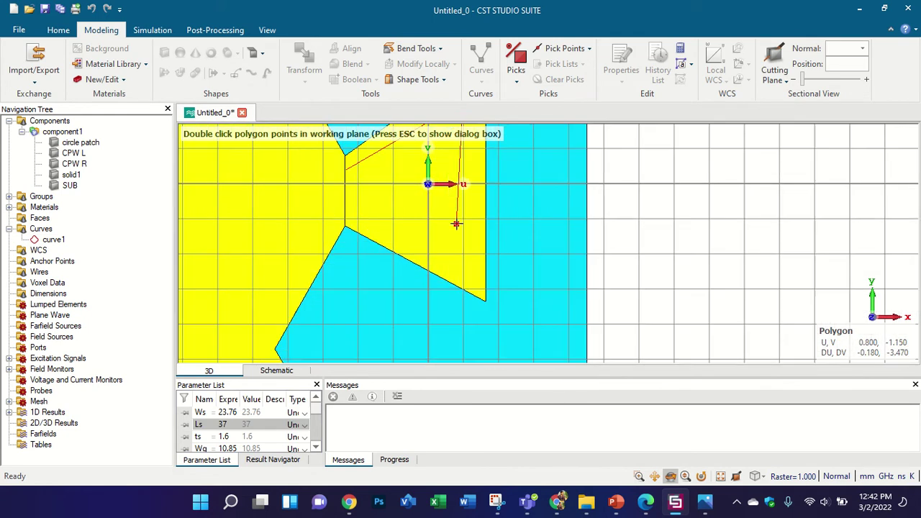
{"action": "double_click", "coordinate": [464, 263]}
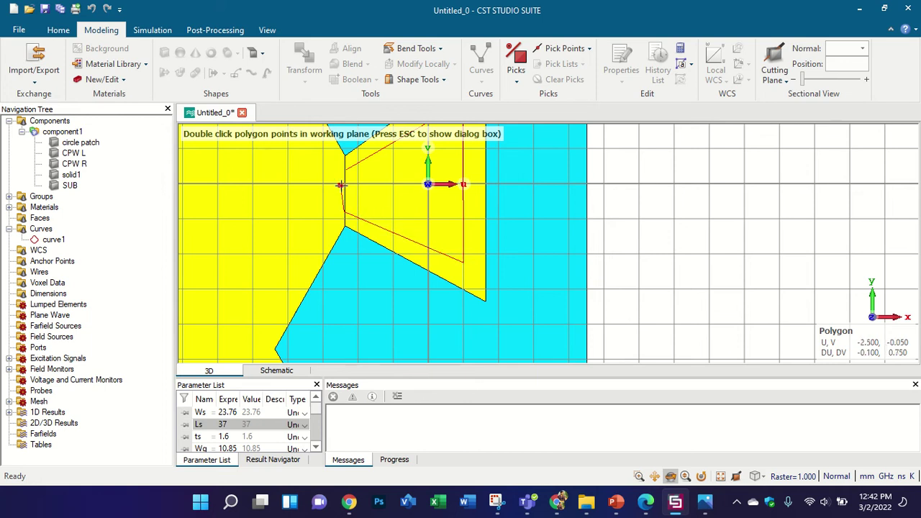
Close the inner trapezoid polygon through (-2.392, 0.352) and (-2.392, 0.36) back to (-2.36, 0.38), and create it in curve1
{"action": "scroll", "coordinate": [344, 195], "scroll_direction": "up", "scroll_amount": 3}
{"action": "scroll", "coordinate": [343, 192], "scroll_direction": "up", "scroll_amount": 2}
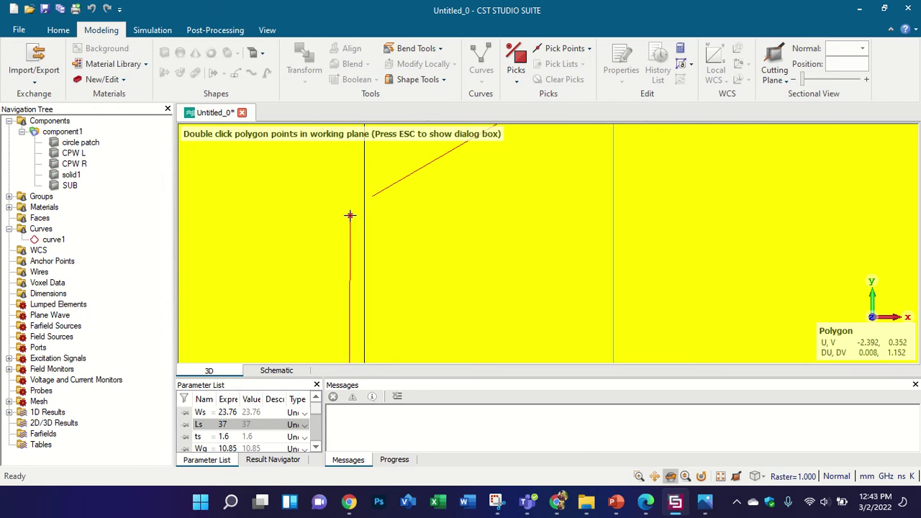
{"action": "double_click", "coordinate": [349, 215]}
{"action": "double_click", "coordinate": [350, 209]}
{"action": "double_click", "coordinate": [372, 195]}
{"action": "key", "text": "Escape"}
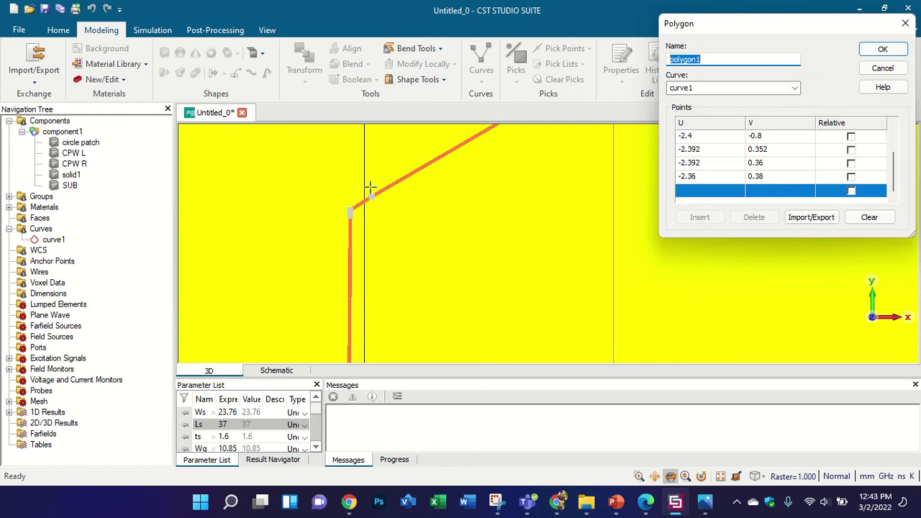
{"action": "scroll", "coordinate": [385, 187], "scroll_direction": "down", "scroll_amount": 3}
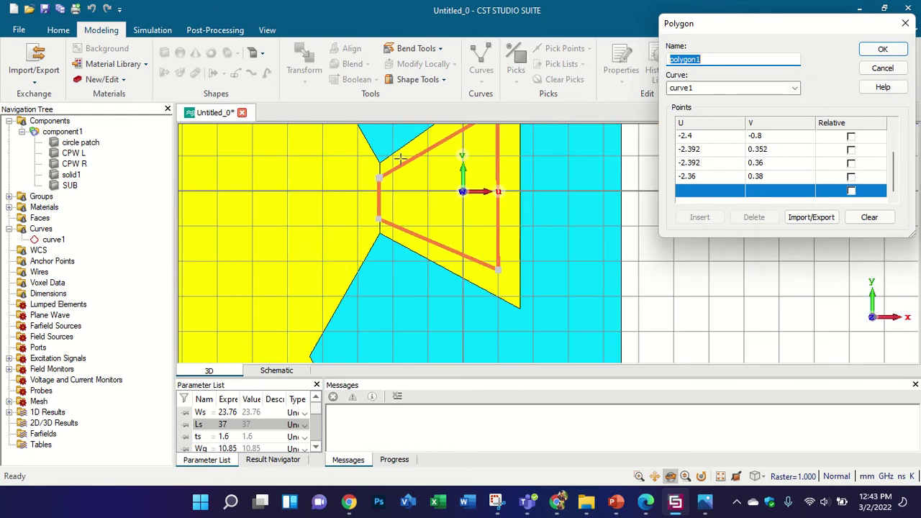
{"action": "left_click", "coordinate": [889, 52]}
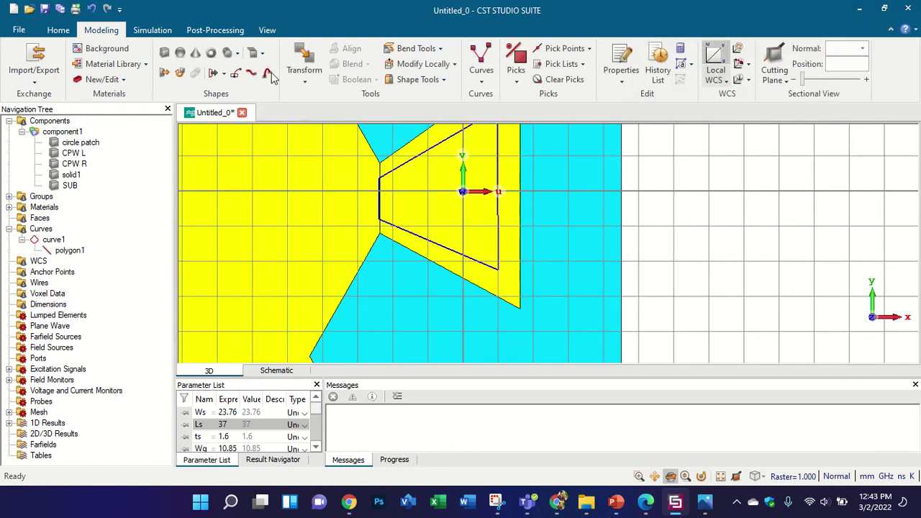
Set up a planar curve extrusion of the inner trapezoid polygon with thickness tp
{"action": "left_click", "coordinate": [249, 75]}
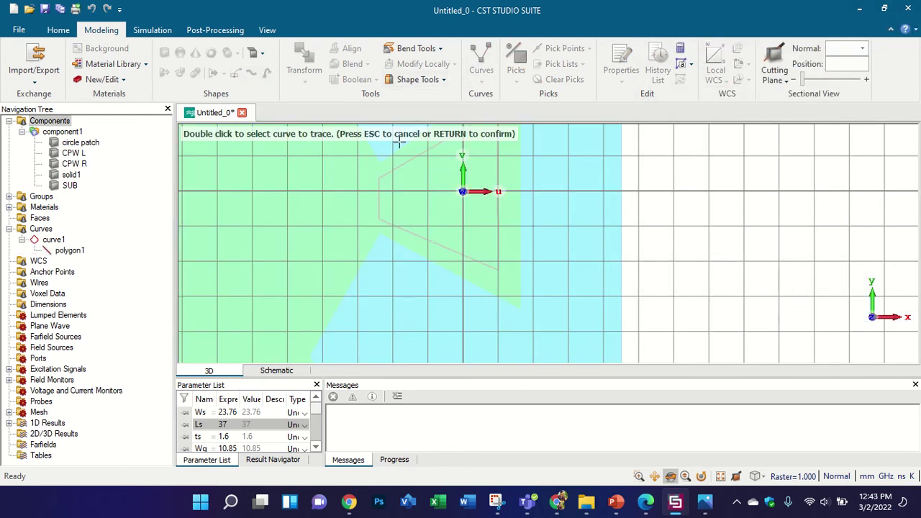
{"action": "key", "text": "Escape"}
{"action": "left_click", "coordinate": [215, 74]}
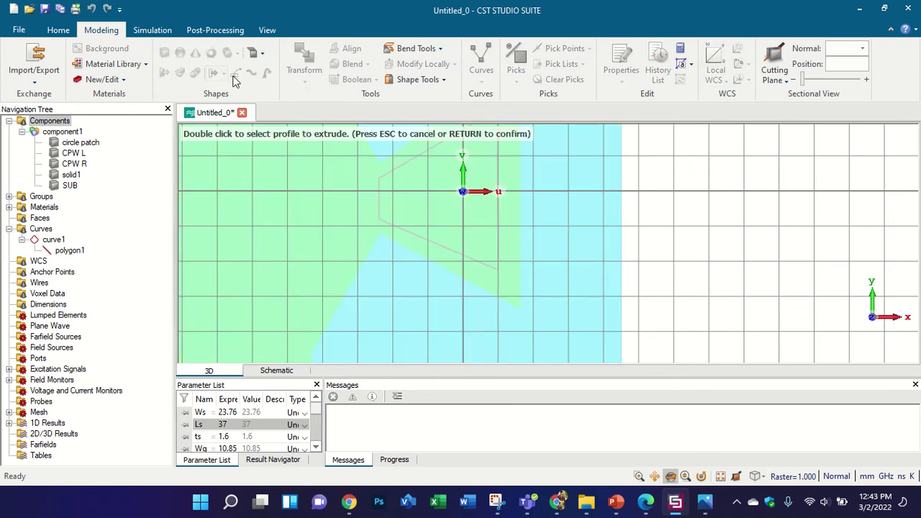
{"action": "scroll", "coordinate": [393, 232], "scroll_direction": "up", "scroll_amount": 5}
{"action": "double_click", "coordinate": [382, 185]}
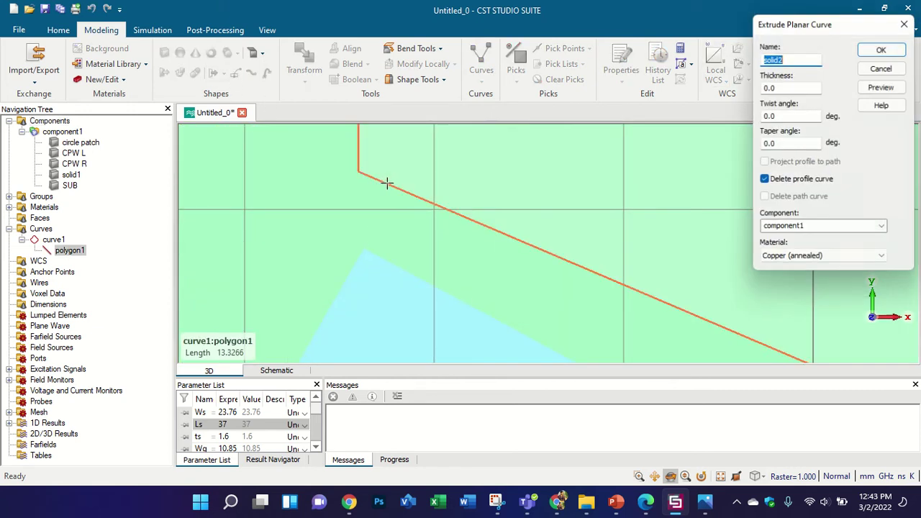
{"action": "left_click_drag", "start_coordinate": [391, 232], "coordinate": [409, 263]}
{"action": "left_click_drag", "start_coordinate": [431, 155], "coordinate": [444, 121]}
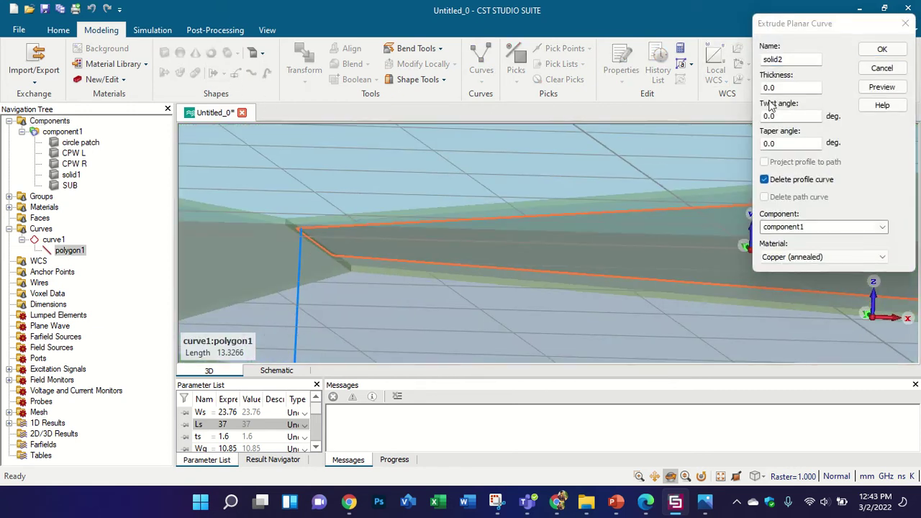
{"action": "double_click", "coordinate": [785, 88]}
{"action": "type", "text": "tp"}
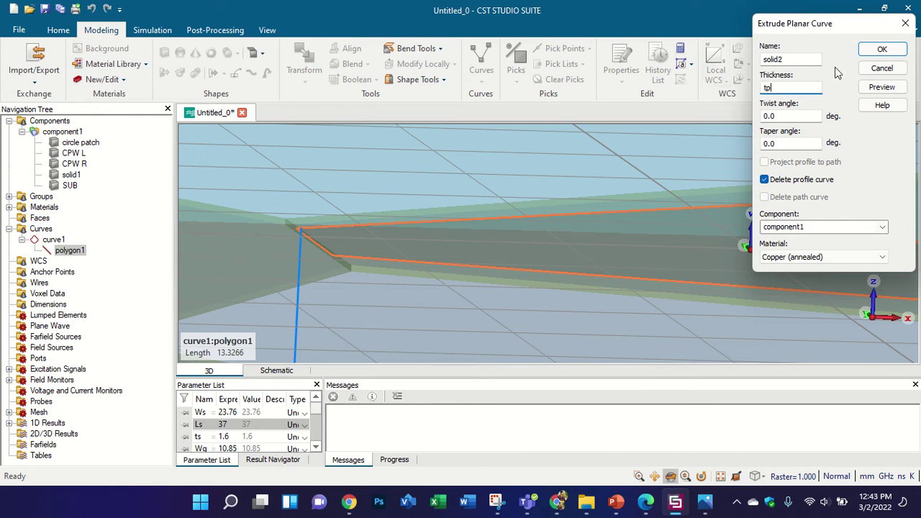
Preview the inner trapezoid extrusion from the side and create it as a Copper (annealed) solid in component1
{"action": "left_click", "coordinate": [875, 90]}
{"action": "mouse_move", "coordinate": [479, 247]}
{"action": "left_mouse_down"}
{"action": "mouse_move", "coordinate": [432, 264]}
{"action": "mouse_move", "coordinate": [401, 222]}
{"action": "mouse_move", "coordinate": [398, 249]}
{"action": "left_mouse_up"}
{"action": "left_click_drag", "start_coordinate": [511, 272], "coordinate": [493, 243]}
{"action": "left_click", "coordinate": [882, 49]}
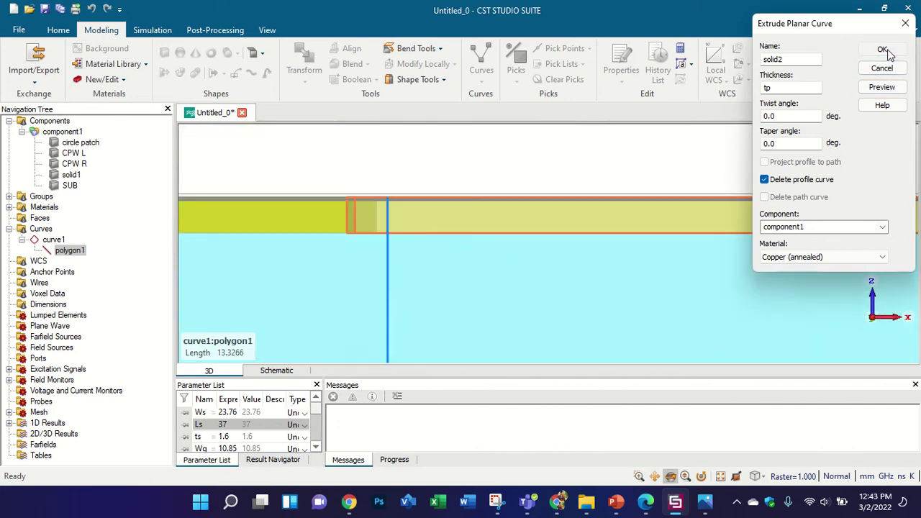
Restore the front view and examine how the inner trapezoid solid sits within the outer one
{"action": "left_click_drag", "start_coordinate": [490, 198], "coordinate": [545, 345]}
{"action": "scroll", "coordinate": [497, 293], "scroll_direction": "down", "scroll_amount": 5}
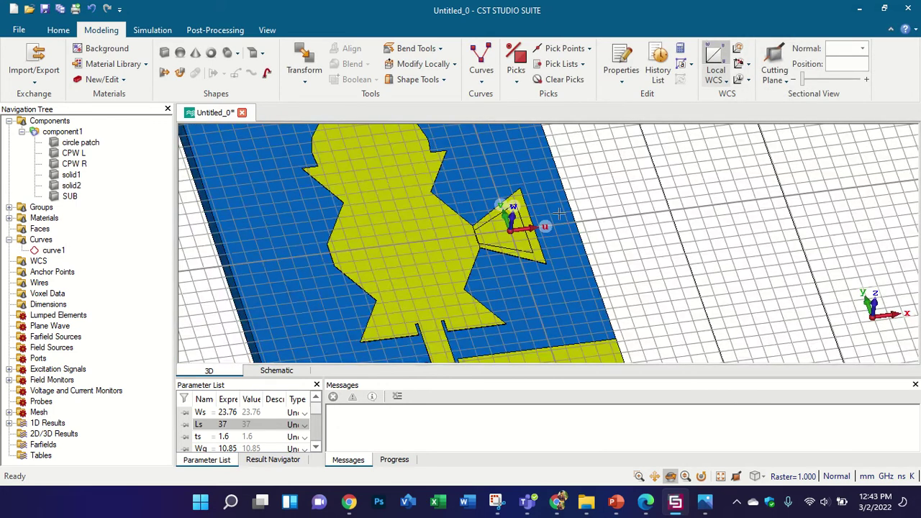
{"action": "key", "text": "5"}
{"action": "scroll", "coordinate": [542, 234], "scroll_direction": "up", "scroll_amount": 2}
{"action": "scroll", "coordinate": [543, 274], "scroll_direction": "down", "scroll_amount": 2}
{"action": "scroll", "coordinate": [536, 276], "scroll_direction": "up", "scroll_amount": 3}
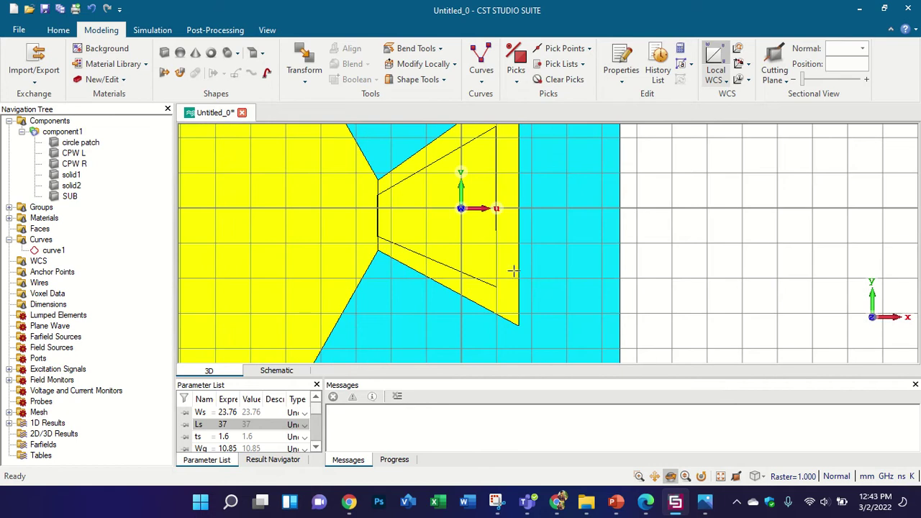
{"action": "scroll", "coordinate": [512, 270], "scroll_direction": "down", "scroll_amount": 2}
{"action": "scroll", "coordinate": [503, 261], "scroll_direction": "up", "scroll_amount": 1}
Subtract the inner trapezoid solid2 from the outer trapezoid solid1 to hollow it out
{"action": "left_click", "coordinate": [70, 186]}
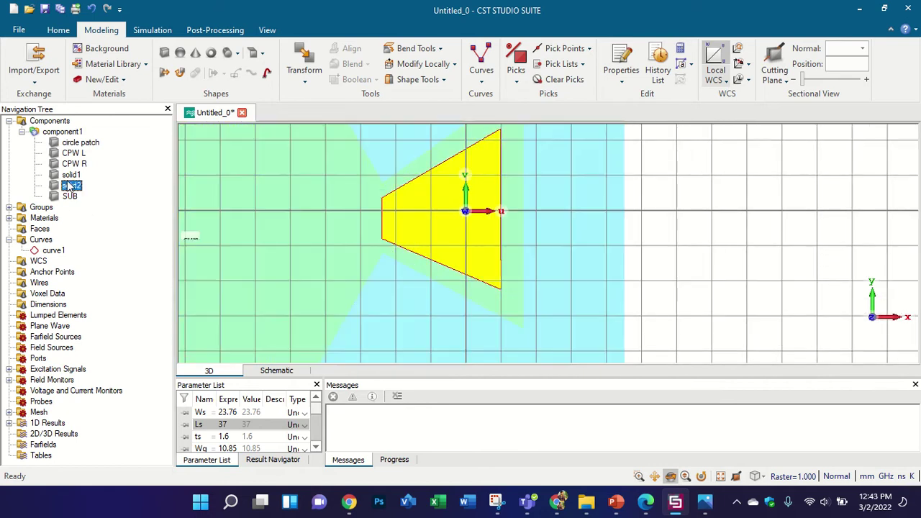
{"action": "left_click", "coordinate": [72, 175]}
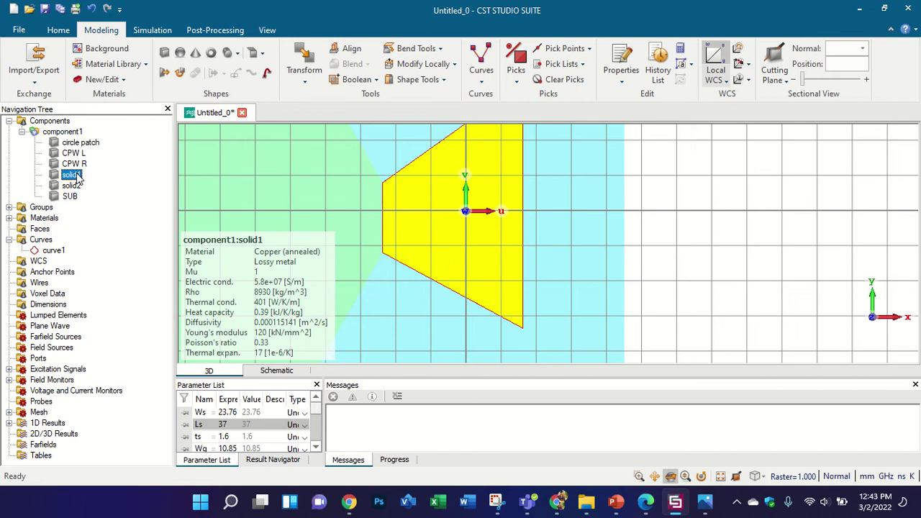
{"action": "key", "text": "minus"}
{"action": "left_click", "coordinate": [72, 186]}
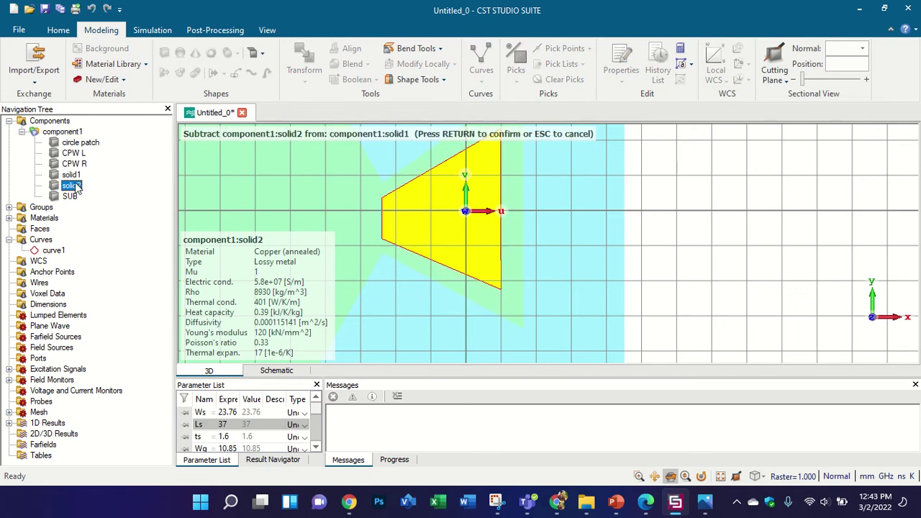
{"action": "key", "text": "Return"}
{"action": "left_click", "coordinate": [72, 132]}
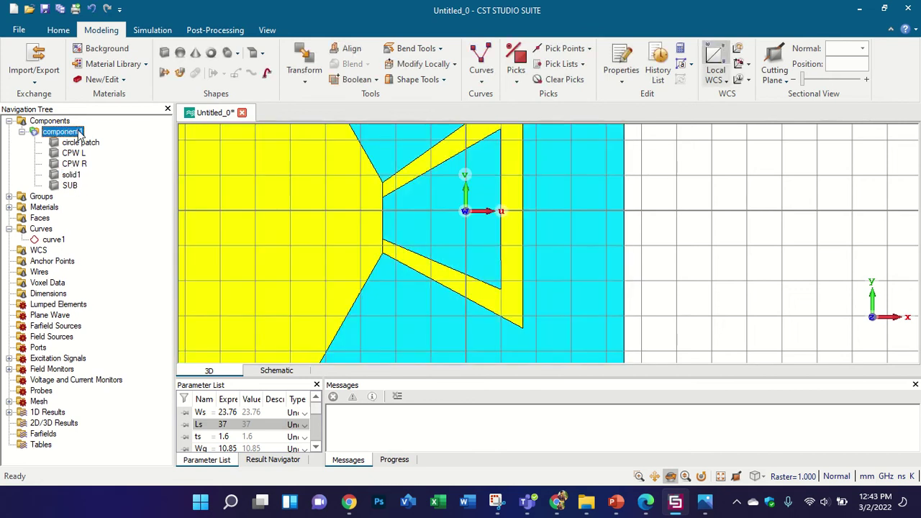
Unite the hollow trapezoid solid1 with the circle patch using a Boolean add
{"action": "scroll", "coordinate": [396, 248], "scroll_direction": "down", "scroll_amount": 3}
{"action": "scroll", "coordinate": [399, 244], "scroll_direction": "down", "scroll_amount": 4}
{"action": "scroll", "coordinate": [410, 230], "scroll_direction": "up", "scroll_amount": 4}
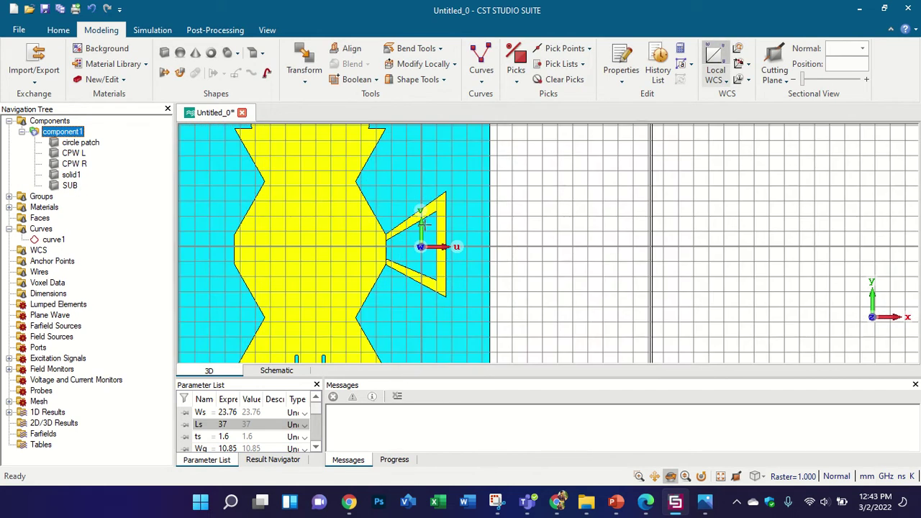
{"action": "scroll", "coordinate": [416, 226], "scroll_direction": "down", "scroll_amount": 1}
{"action": "scroll", "coordinate": [419, 226], "scroll_direction": "down", "scroll_amount": 2}
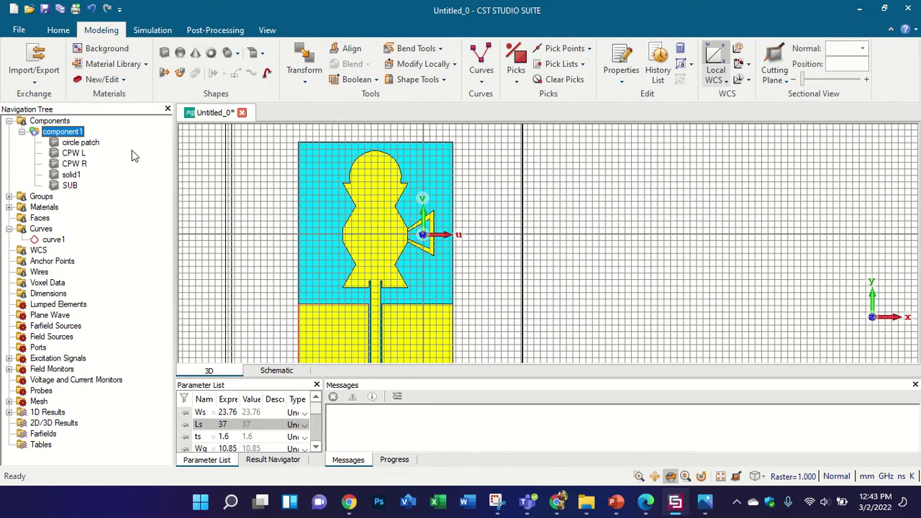
{"action": "left_click", "coordinate": [72, 175]}
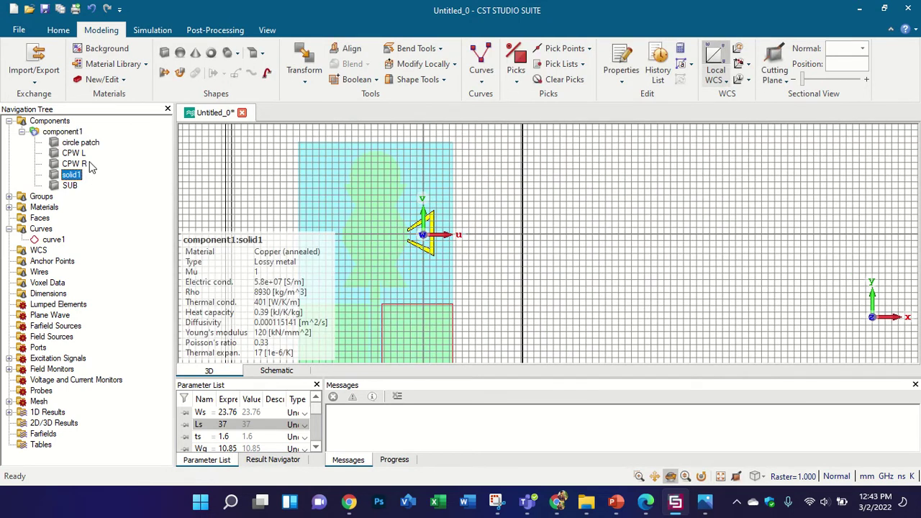
{"action": "left_click", "coordinate": [99, 143], "text": "ctrl"}
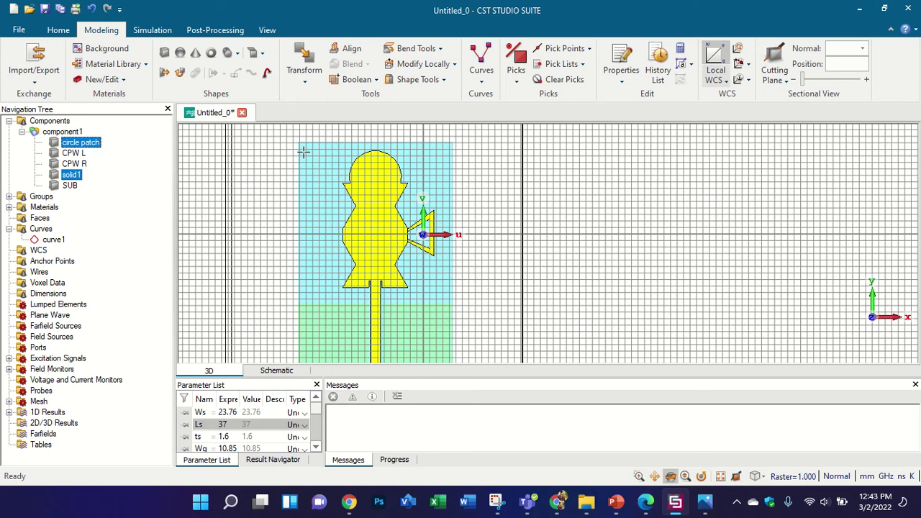
{"action": "key", "text": "plus"}
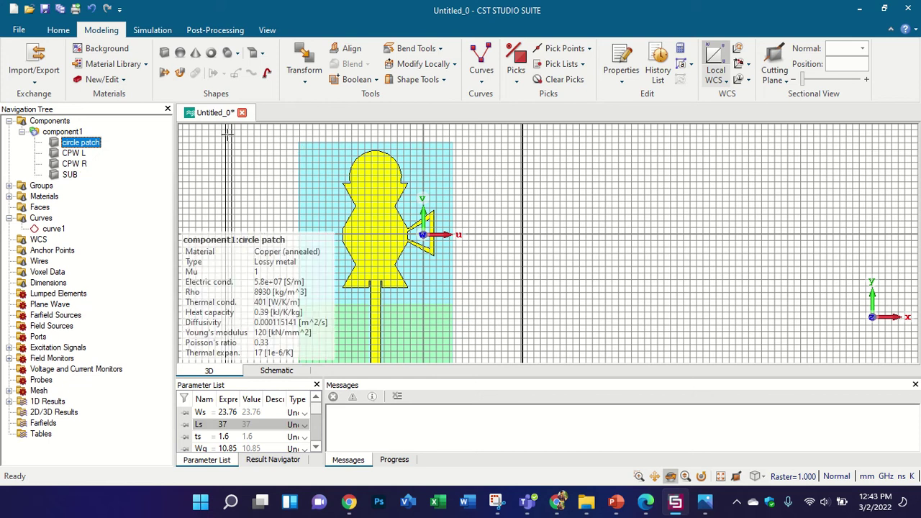
{"action": "left_click", "coordinate": [100, 135]}
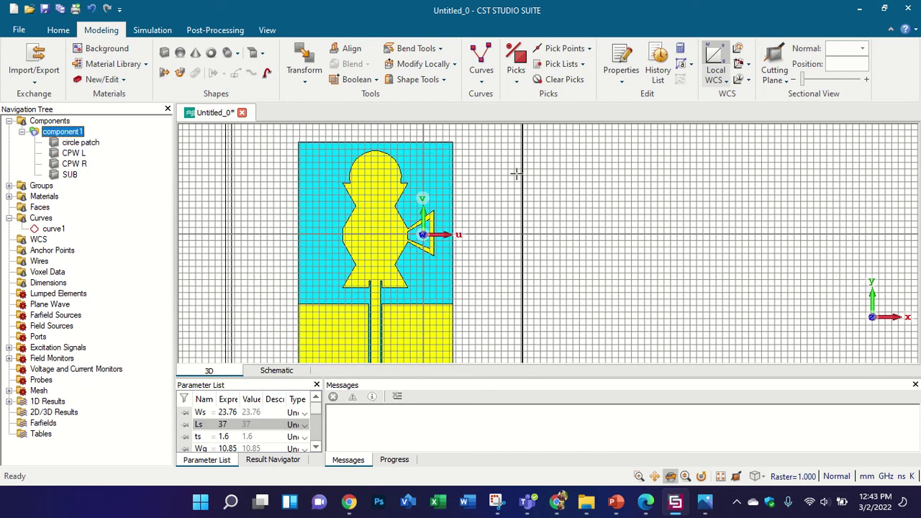
Align the local WCS with the centre of the substrate's face and hide the working plane grid
{"action": "left_click", "coordinate": [715, 57]}
{"action": "double_click", "coordinate": [400, 193]}
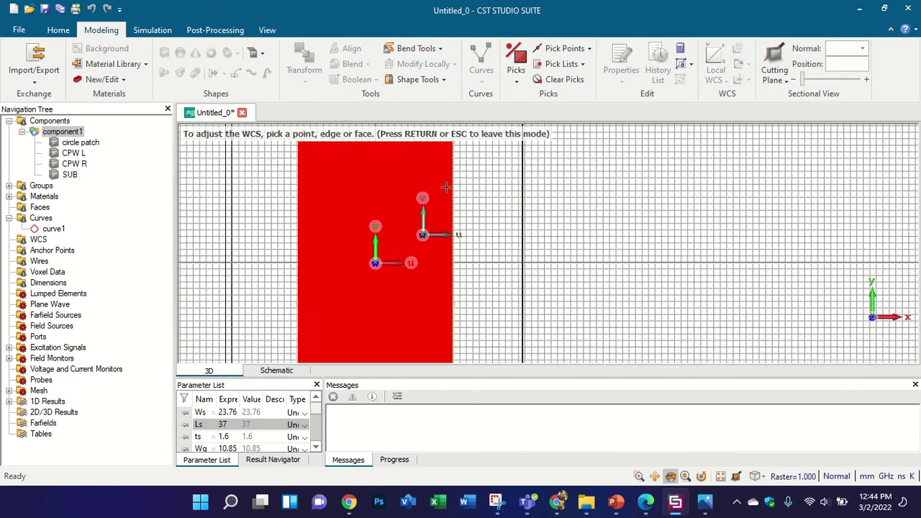
{"action": "left_click", "coordinate": [267, 30]}
{"action": "left_click", "coordinate": [291, 70]}
{"action": "scroll", "coordinate": [378, 227], "scroll_direction": "down", "scroll_amount": 2}
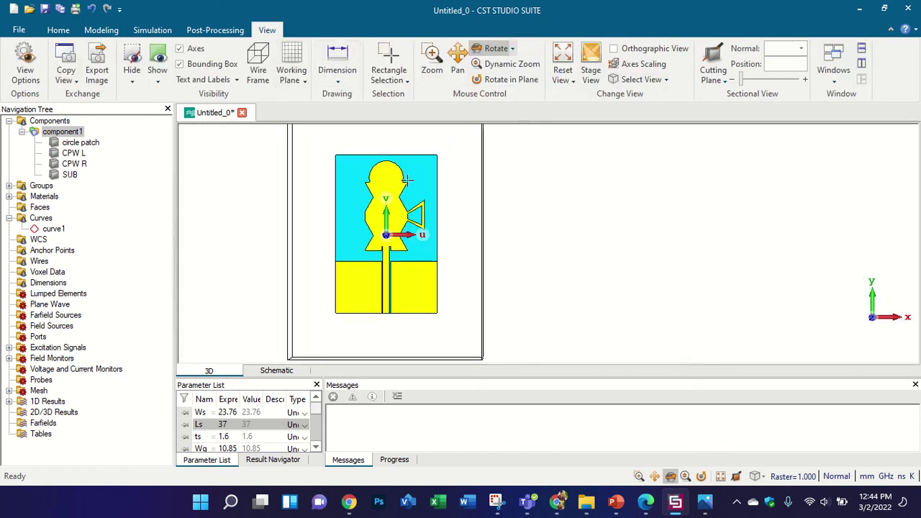
Examine the united patch with its hollow side trapezoid and the lower end of the CPW feed line
{"action": "scroll", "coordinate": [378, 227], "scroll_direction": "up", "scroll_amount": 2}
{"action": "left_click_drag", "start_coordinate": [378, 227], "coordinate": [445, 245]}
{"action": "scroll", "coordinate": [411, 249], "scroll_direction": "down", "scroll_amount": 2}
{"action": "scroll", "coordinate": [440, 220], "scroll_direction": "up", "scroll_amount": 5}
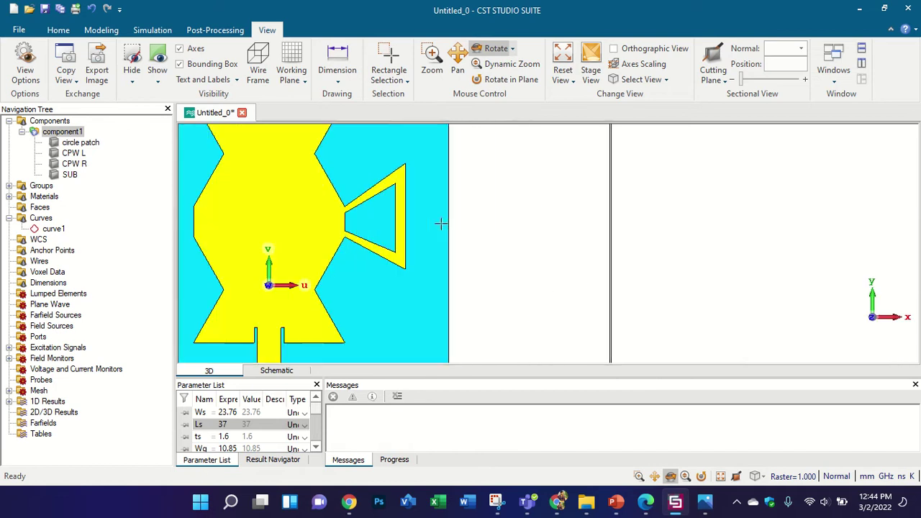
{"action": "scroll", "coordinate": [401, 228], "scroll_direction": "down", "scroll_amount": 2}
{"action": "scroll", "coordinate": [407, 208], "scroll_direction": "down", "scroll_amount": 2}
{"action": "scroll", "coordinate": [379, 323], "scroll_direction": "up", "scroll_amount": 4}
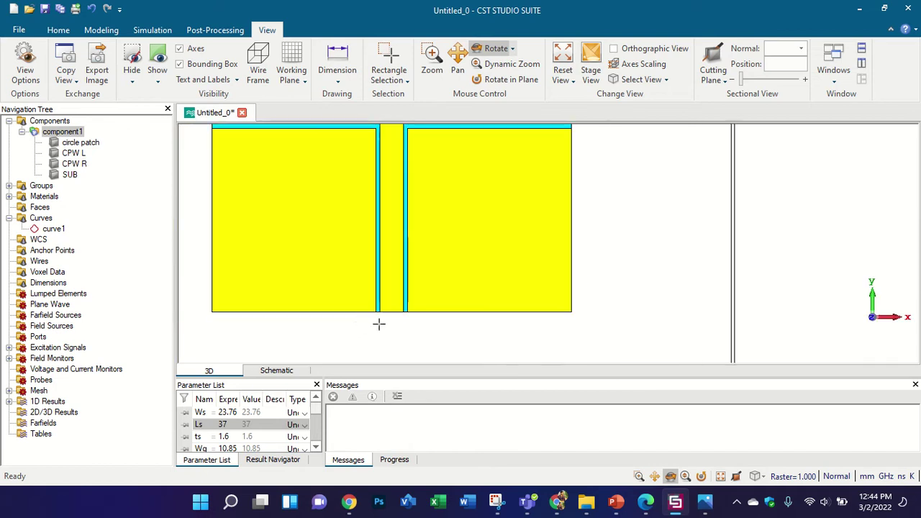
{"action": "left_click_drag", "start_coordinate": [379, 323], "coordinate": [409, 268]}
{"action": "scroll", "coordinate": [444, 293], "scroll_direction": "up", "scroll_amount": 3}
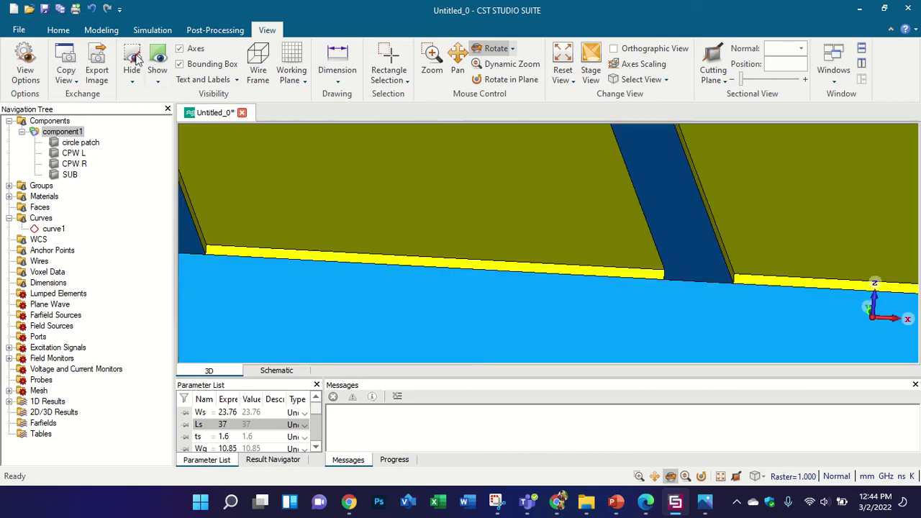
{"action": "left_click", "coordinate": [101, 29]}
{"action": "left_click", "coordinate": [516, 65]}
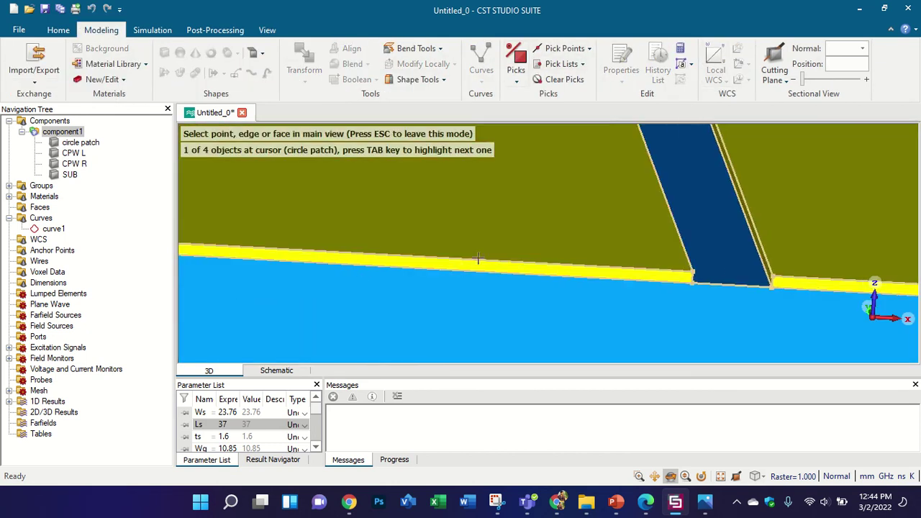
{"action": "left_click", "coordinate": [461, 268]}
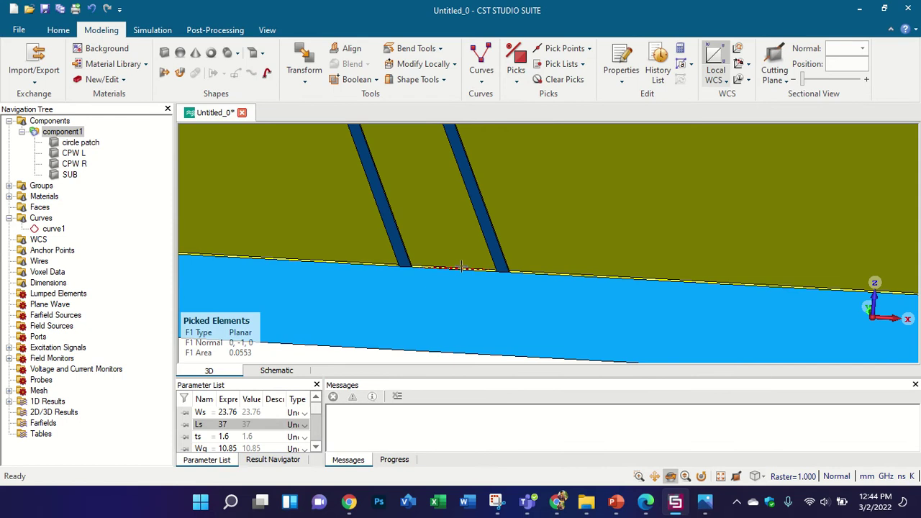
{"action": "left_click", "coordinate": [559, 79]}
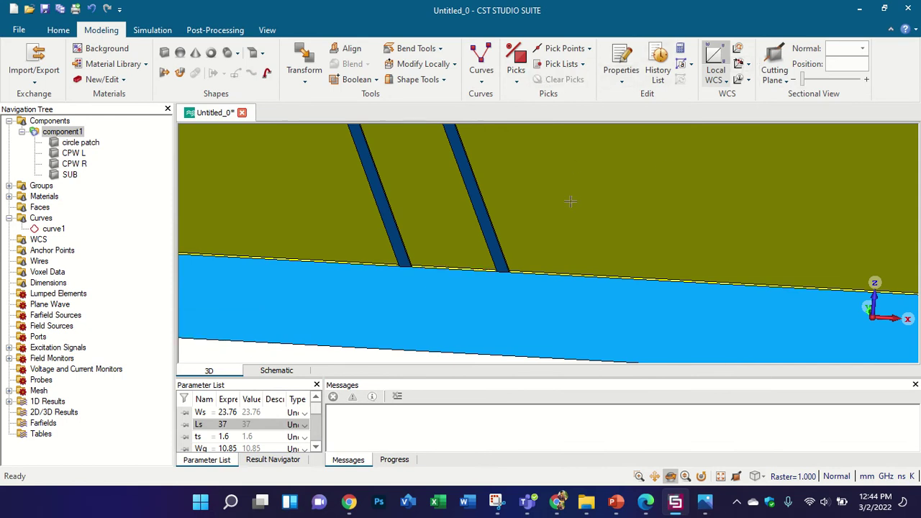
Add a distance dimension to the width of the central feed line's end edge
{"action": "left_click", "coordinate": [267, 30]}
{"action": "left_click", "coordinate": [338, 72]}
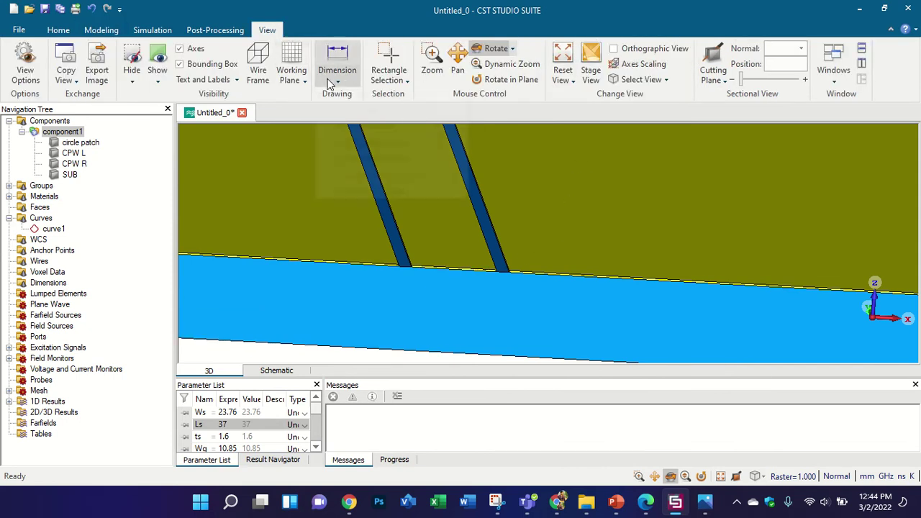
{"action": "left_click", "coordinate": [380, 97]}
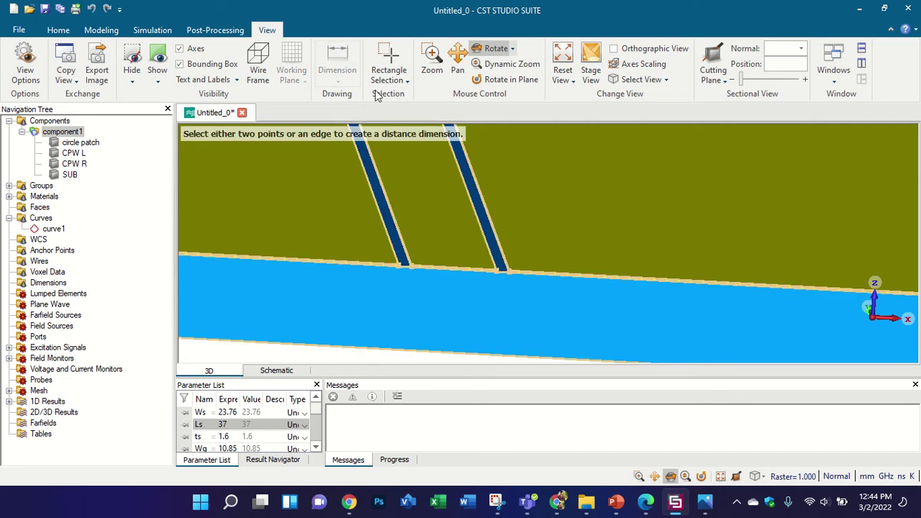
{"action": "scroll", "coordinate": [523, 283], "scroll_direction": "up", "scroll_amount": 2}
{"action": "left_click", "coordinate": [380, 239]}
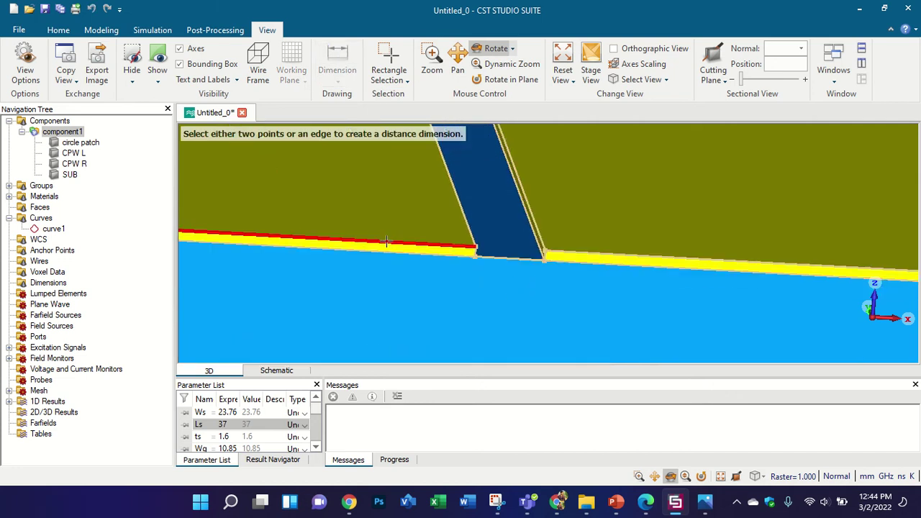
{"action": "left_click", "coordinate": [385, 207]}
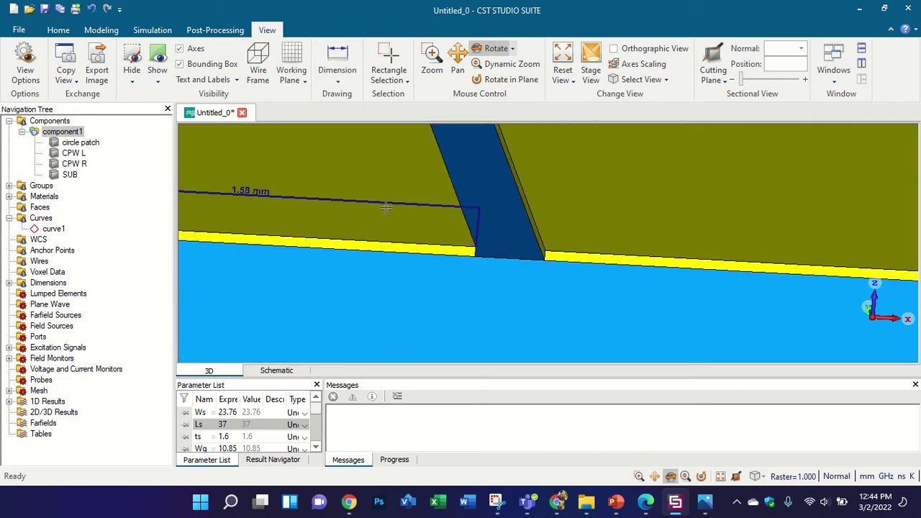
Add a distance dimension across the gap between the feed line's end and the adjacent CPW ground plane
{"action": "left_click", "coordinate": [334, 72]}
{"action": "left_click", "coordinate": [475, 252]}
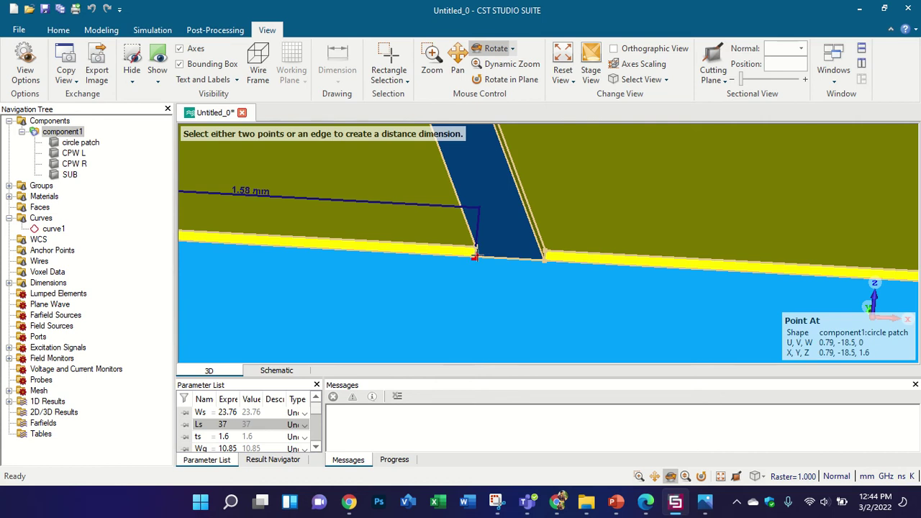
{"action": "left_click", "coordinate": [475, 253]}
{"action": "left_click", "coordinate": [543, 262]}
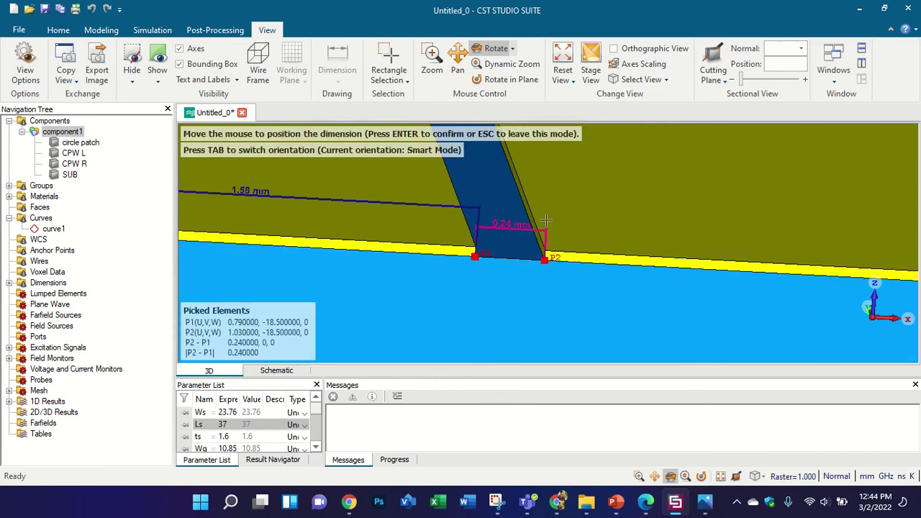
{"action": "left_click", "coordinate": [547, 207]}
{"action": "scroll", "coordinate": [547, 206], "scroll_direction": "down", "scroll_amount": 2}
{"action": "scroll", "coordinate": [547, 207], "scroll_direction": "down", "scroll_amount": 3}
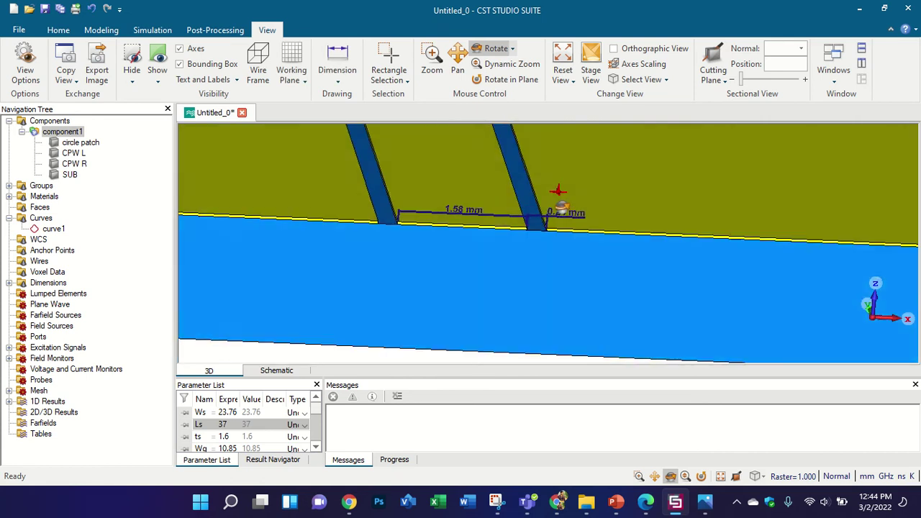
Pick the end face of the central feed line and start defining a waveguide port from it
{"action": "left_click", "coordinate": [101, 30]}
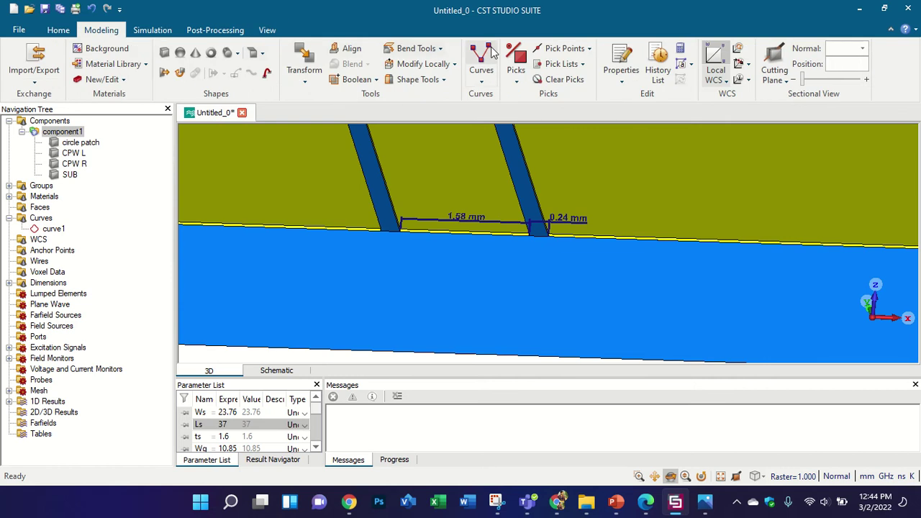
{"action": "left_click", "coordinate": [516, 59]}
{"action": "scroll", "coordinate": [488, 209], "scroll_direction": "up", "scroll_amount": 3}
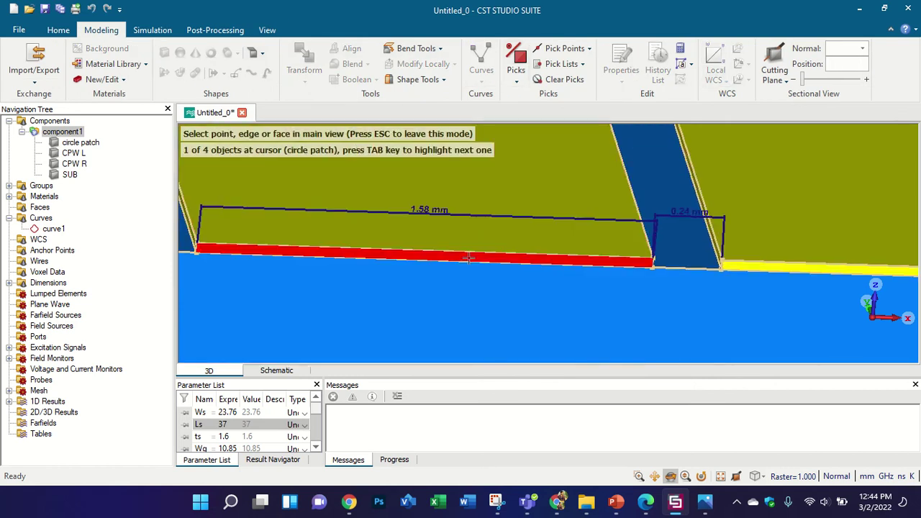
{"action": "left_click", "coordinate": [432, 254]}
{"action": "left_click", "coordinate": [152, 30]}
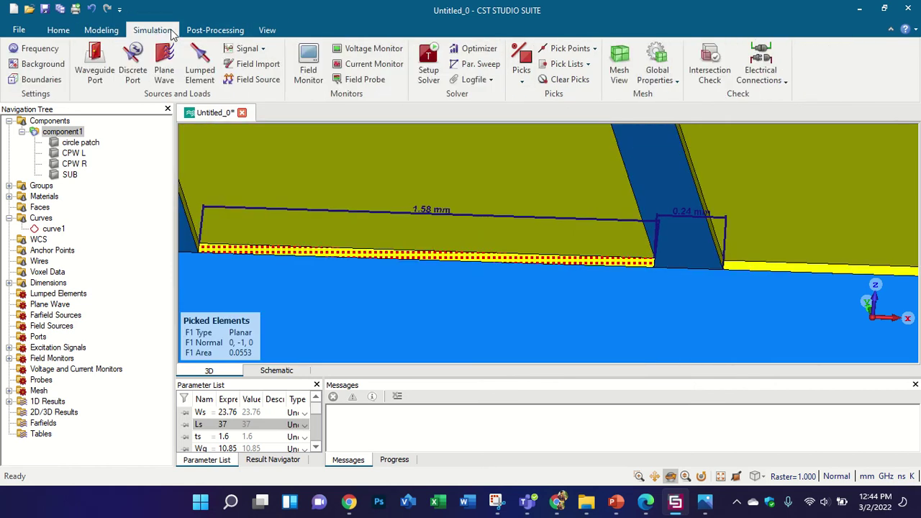
{"action": "left_click", "coordinate": [110, 59]}
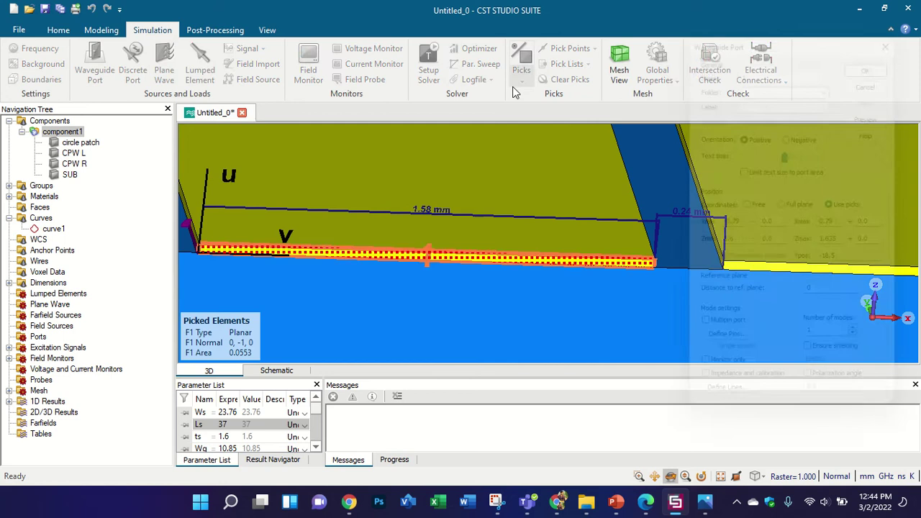
{"action": "left_click_drag", "start_coordinate": [767, 33], "coordinate": [108, 41]}
{"action": "scroll", "coordinate": [612, 167], "scroll_direction": "down", "scroll_amount": 3}
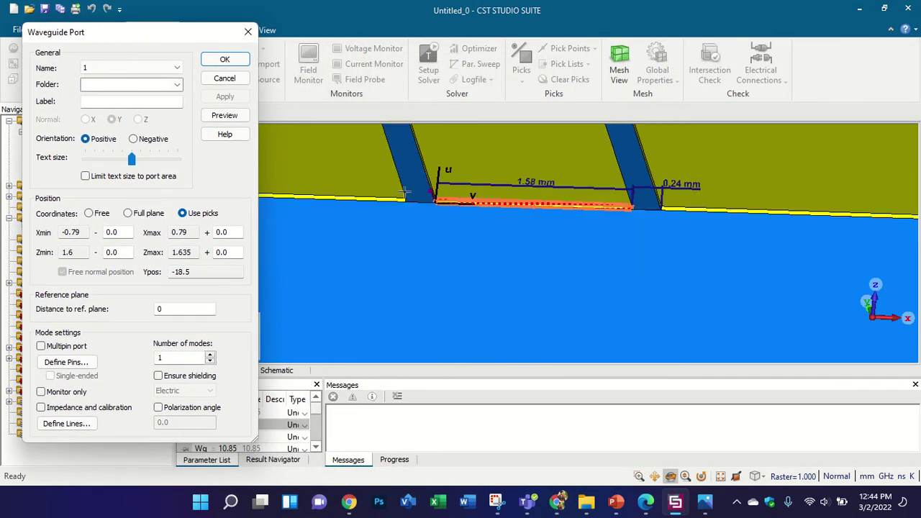
Set the port's Xmin offset to 2*(wp+2*gap) and define the missing parameter gap as 0.24
{"action": "left_click_drag", "start_coordinate": [119, 232], "coordinate": [99, 231]}
{"action": "type", "text": "2*gap)"}
{"action": "key", "text": "ctrl+a"}
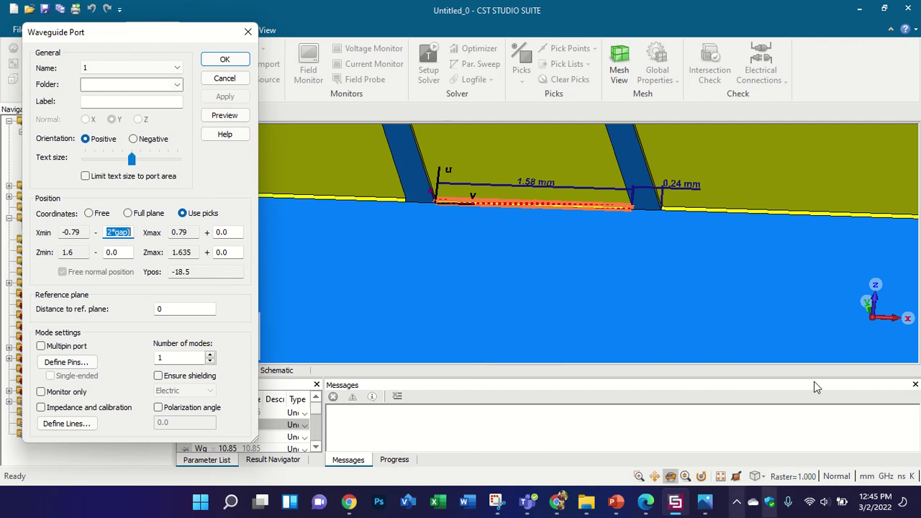
{"action": "left_click", "coordinate": [232, 116]}
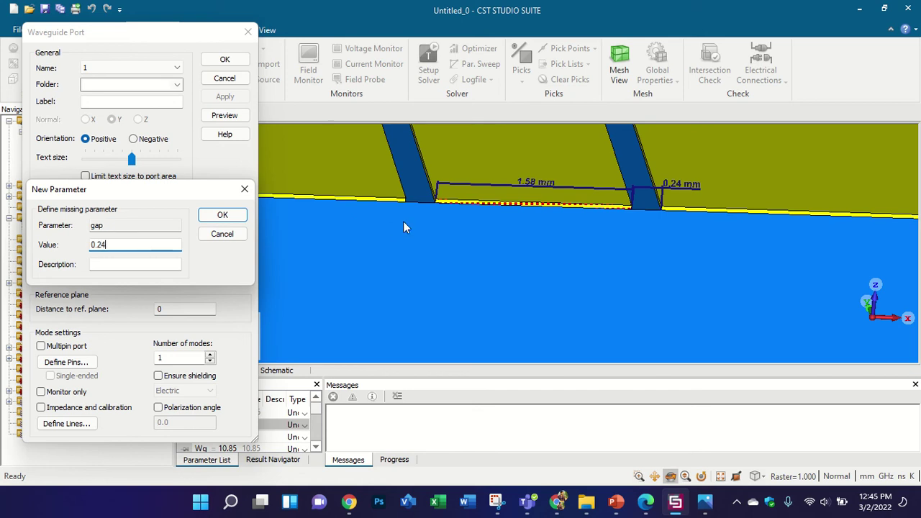
{"action": "left_click", "coordinate": [216, 215]}
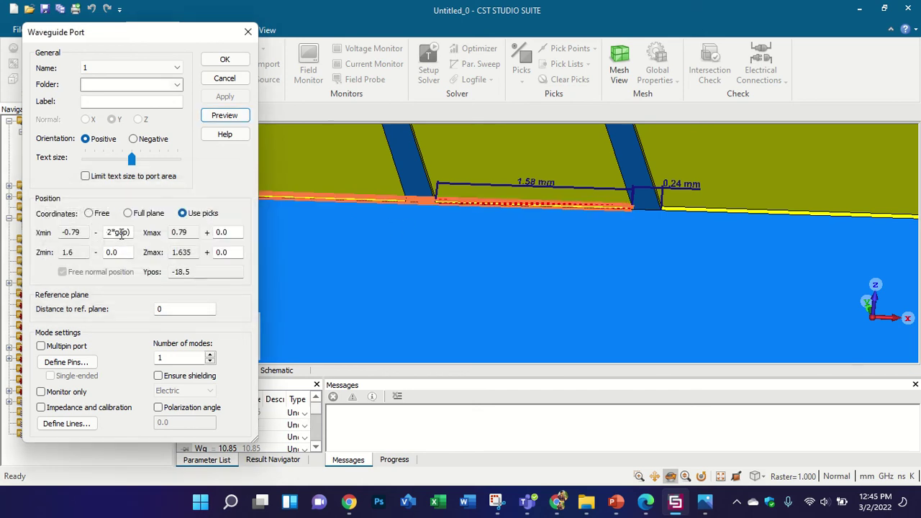
Apply the same 2*(wp+2*gap) expression to the port's Xmax, Zmin and Zmax offsets
{"action": "left_click", "coordinate": [121, 233]}
{"action": "key", "text": "ctrl+c"}
{"action": "left_click", "coordinate": [227, 232]}
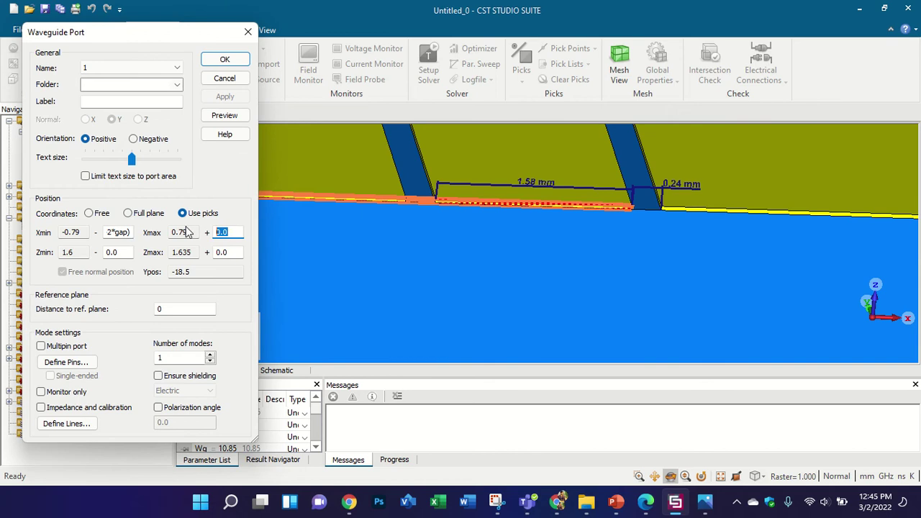
{"action": "key", "text": "ctrl+v"}
{"action": "left_click", "coordinate": [119, 252]}
{"action": "key", "text": "ctrl+v"}
{"action": "left_click", "coordinate": [227, 252]}
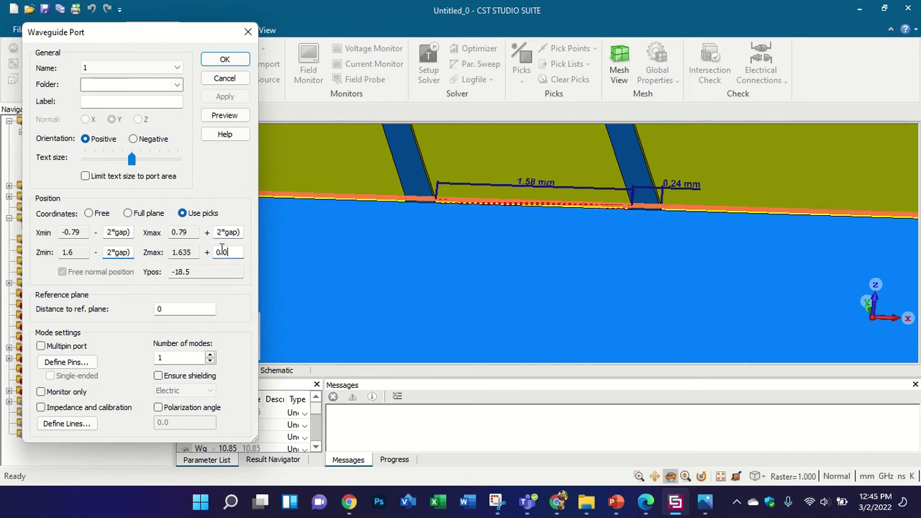
{"action": "key", "text": "ctrl+v"}
Reduce the port's Zmin and Zmax offsets to 1*(wp+2*gap) and preview the port around the substrate edge
{"action": "left_click", "coordinate": [119, 252]}
{"action": "left_click", "coordinate": [115, 251]}
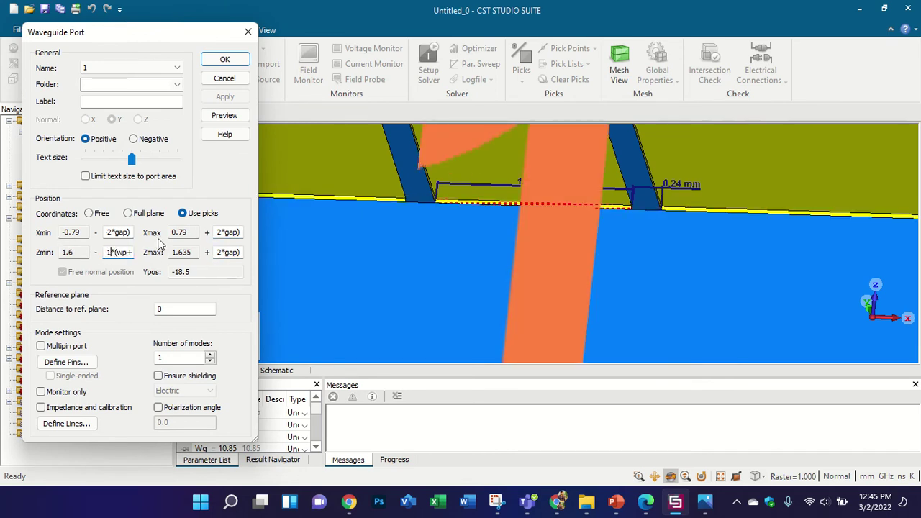
{"action": "left_click", "coordinate": [223, 252]}
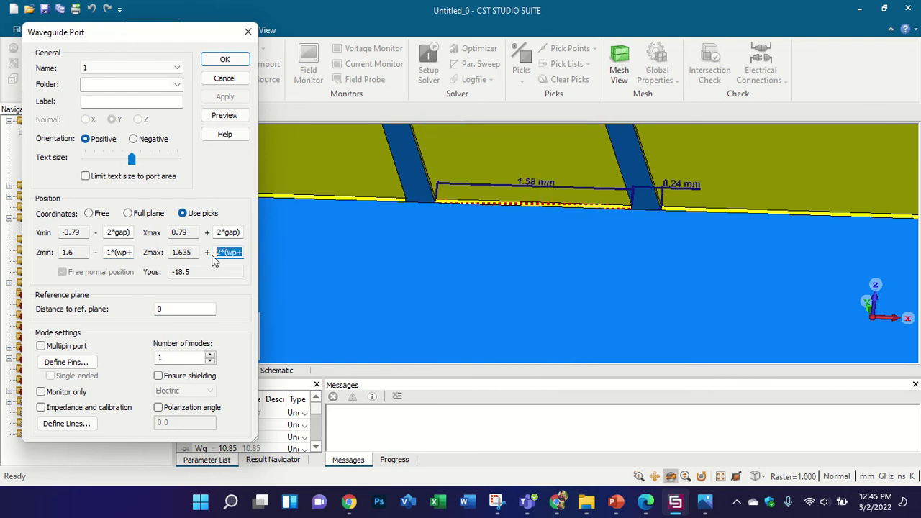
{"action": "left_click", "coordinate": [219, 253]}
{"action": "key", "text": "BackSpace"}
{"action": "type", "text": "1"}
{"action": "left_click", "coordinate": [225, 115]}
{"action": "scroll", "coordinate": [568, 288], "scroll_direction": "down", "scroll_amount": 5}
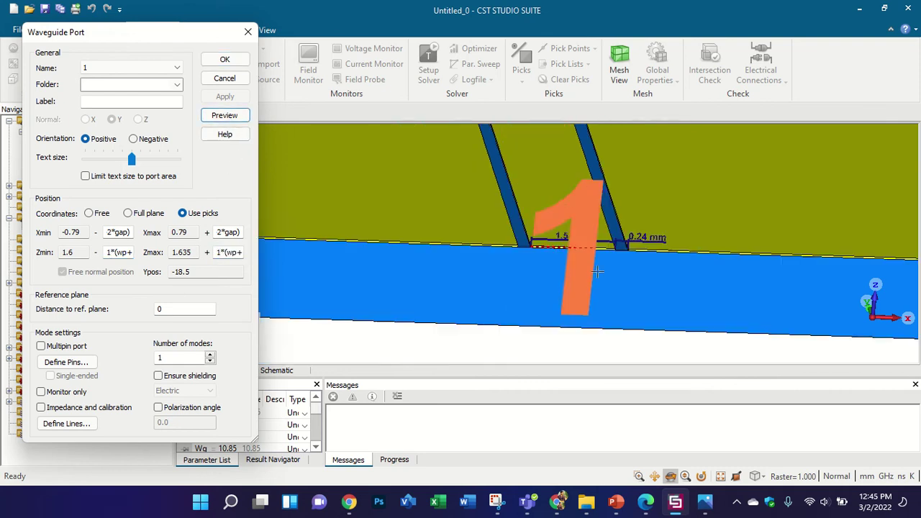
{"action": "scroll", "coordinate": [644, 259], "scroll_direction": "up", "scroll_amount": 5}
{"action": "left_click_drag", "start_coordinate": [543, 237], "coordinate": [734, 217]}
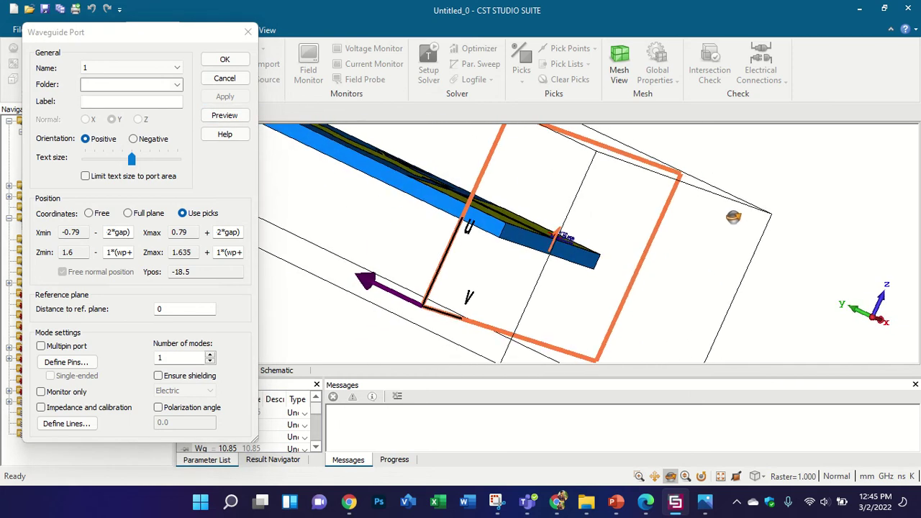
Change the port's Xmin and Xmax offsets to 2*(wf+2*gap)
{"action": "left_click_drag", "start_coordinate": [131, 232], "coordinate": [63, 230]}
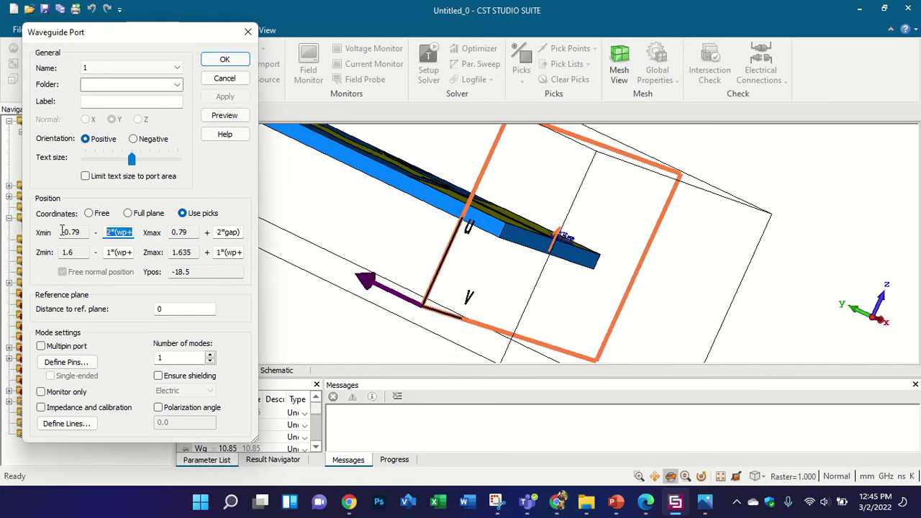
{"action": "left_click", "coordinate": [110, 233]}
{"action": "type", "text": "p"}
{"action": "key", "text": "ctrl+a"}
{"action": "left_click", "coordinate": [224, 233]}
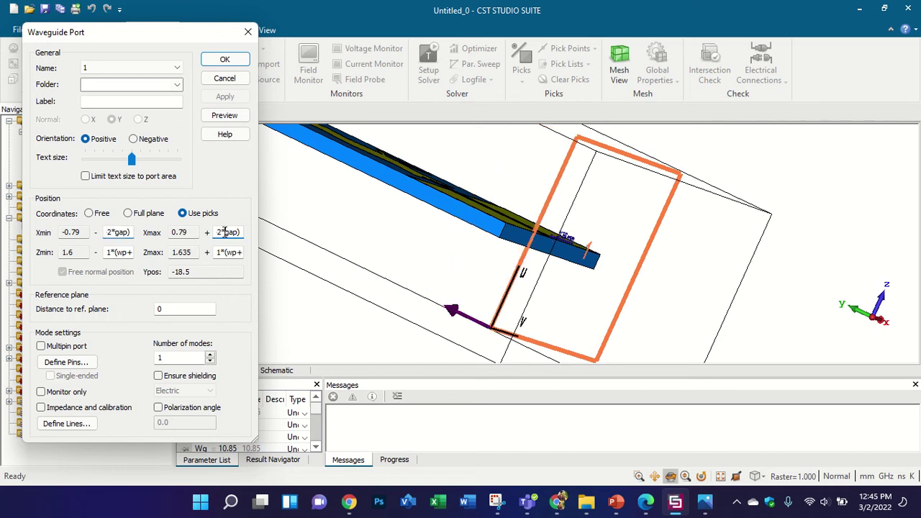
{"action": "key", "text": "ctrl+a"}
{"action": "key", "text": "ctrl+v"}
Set the port's Zmin and Zmax offsets to 1*(wf+2*gap)
{"action": "left_click", "coordinate": [225, 253]}
{"action": "key", "text": "ctrl+a"}
{"action": "key", "text": "ctrl+v"}
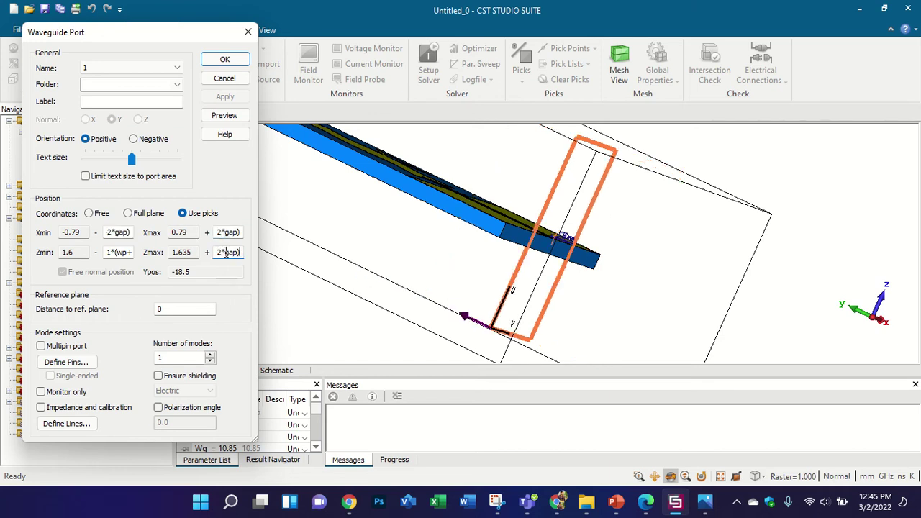
{"action": "left_click", "coordinate": [133, 253]}
{"action": "key", "text": "ctrl+a"}
{"action": "key", "text": "ctrl+v"}
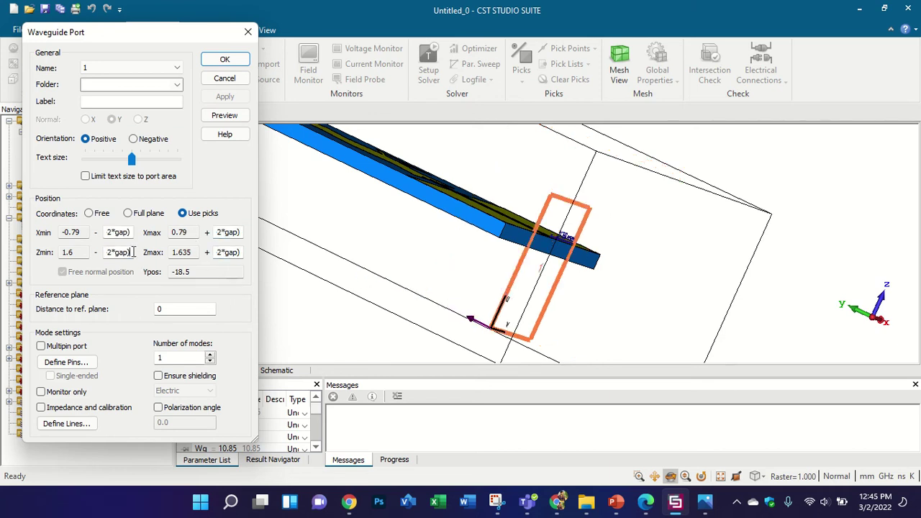
{"action": "left_click_drag", "start_coordinate": [112, 257], "coordinate": [68, 254]}
{"action": "left_click", "coordinate": [112, 253]}
{"action": "left_click_drag", "start_coordinate": [224, 252], "coordinate": [167, 250]}
{"action": "type", "text": "1*(wf+"}
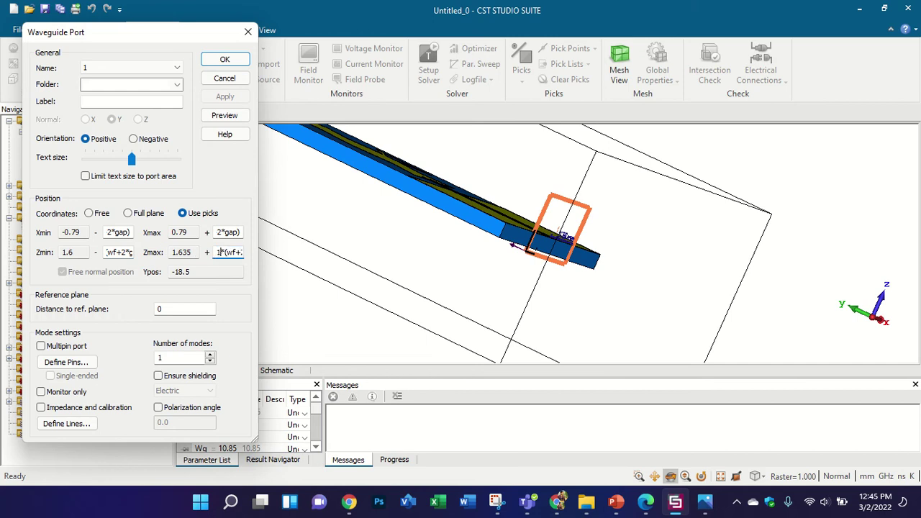
Preview the resized port at the end of the feed line and create waveguide port 1
{"action": "left_click", "coordinate": [234, 120]}
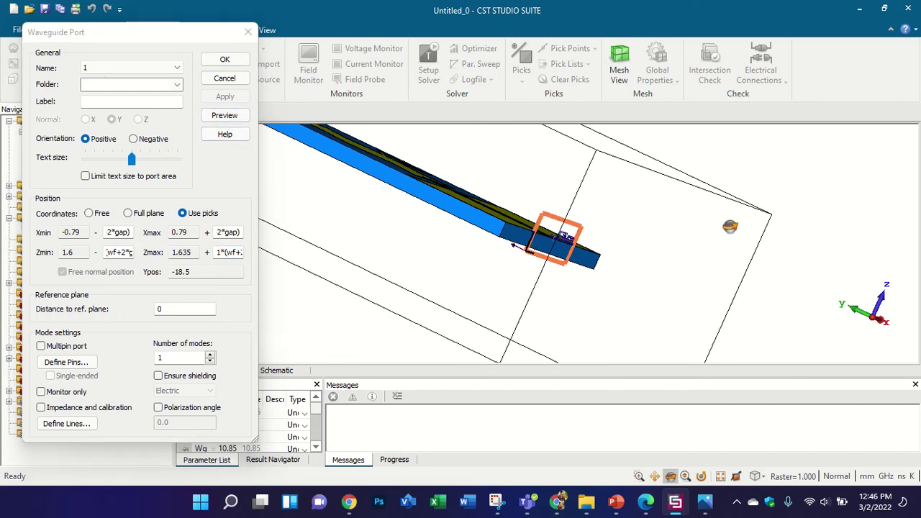
{"action": "left_click_drag", "start_coordinate": [730, 226], "coordinate": [528, 251]}
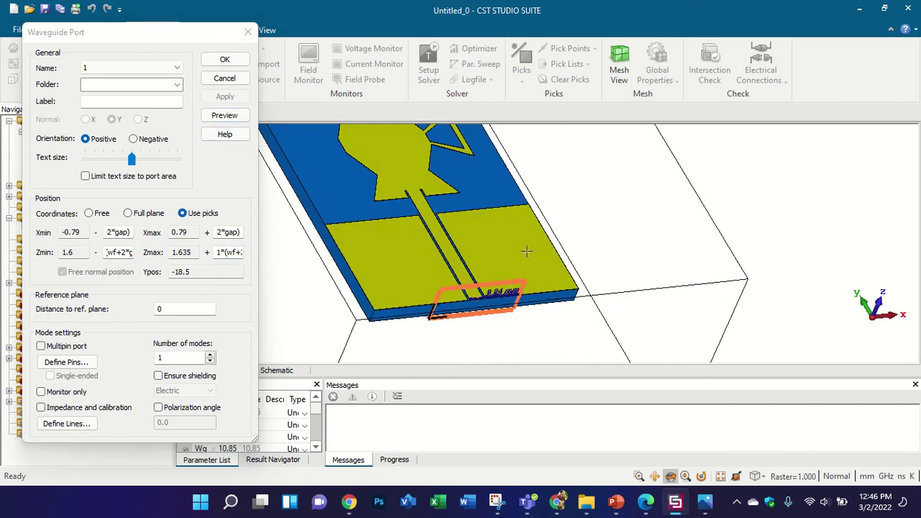
{"action": "left_click", "coordinate": [242, 61]}
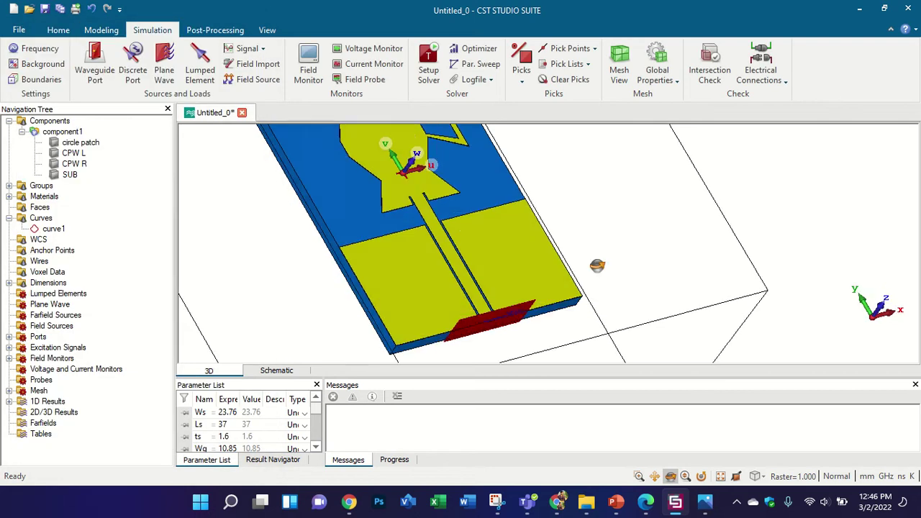
{"action": "mouse_move", "coordinate": [650, 239]}
{"action": "left_mouse_down"}
{"action": "mouse_move", "coordinate": [729, 242]}
{"action": "mouse_move", "coordinate": [422, 165]}
{"action": "left_mouse_up"}
Inspect the complete antenna in a front view
{"action": "left_click", "coordinate": [267, 30]}
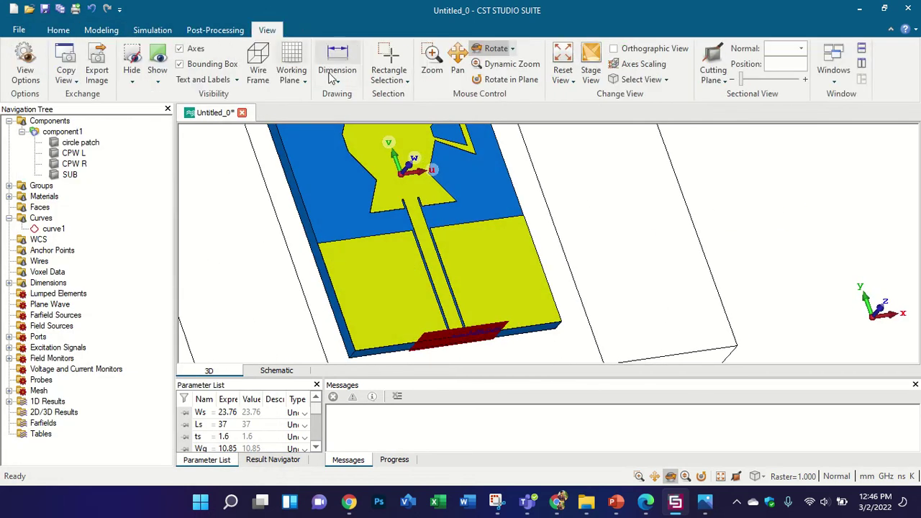
{"action": "left_click", "coordinate": [337, 72]}
{"action": "left_click", "coordinate": [442, 261]}
{"action": "scroll", "coordinate": [442, 262], "scroll_direction": "down", "scroll_amount": 5}
{"action": "key", "text": "5"}
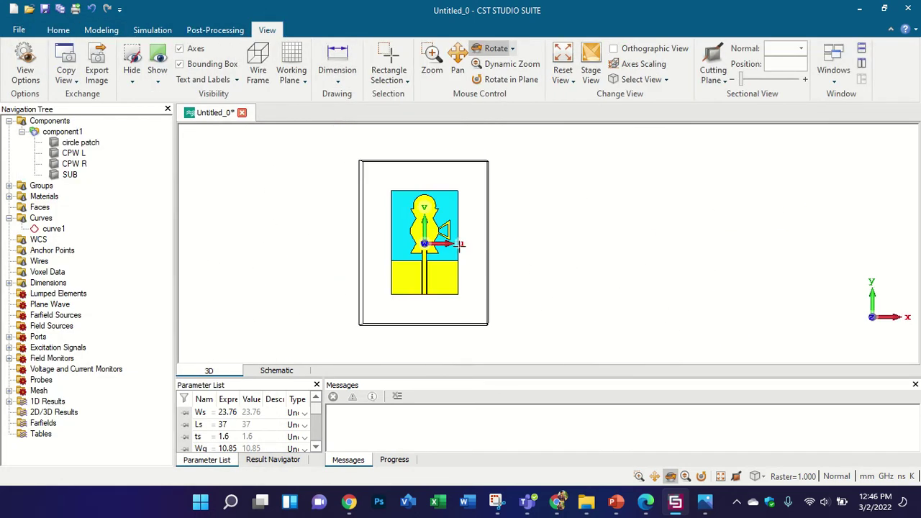
Turn off the local working coordinate system on the antenna model
{"action": "scroll", "coordinate": [458, 253], "scroll_direction": "up", "scroll_amount": 2}
{"action": "left_click", "coordinate": [101, 29]}
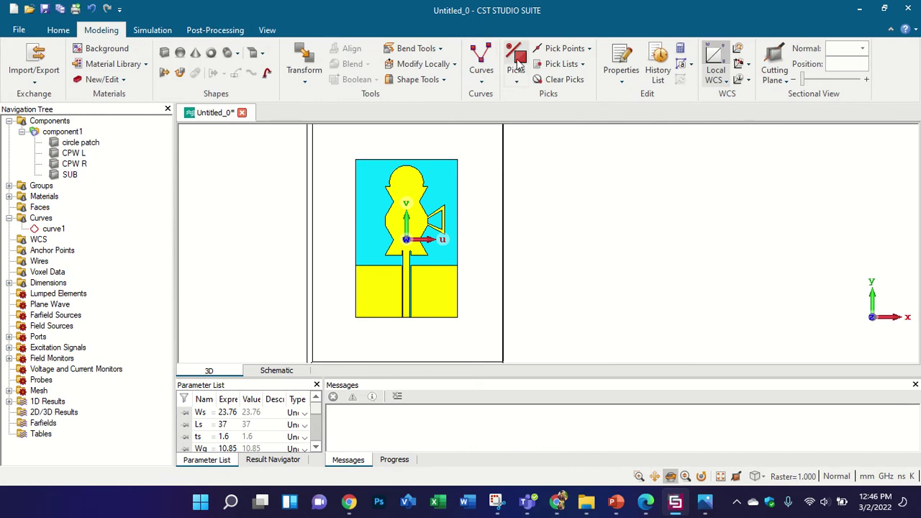
{"action": "left_click", "coordinate": [716, 59]}
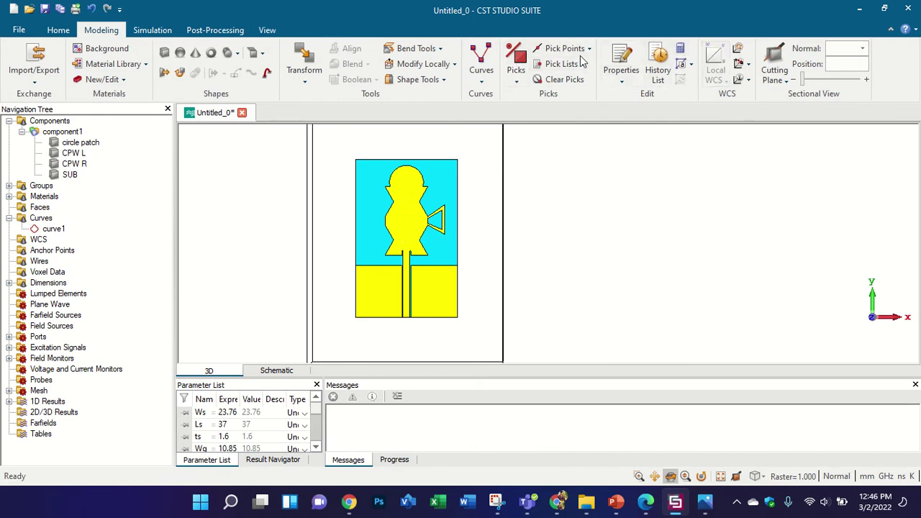
Set the time domain solver to normalize S-parameters to a fixed impedance of 50 Ohm and start the simulation
{"action": "left_click", "coordinate": [150, 33]}
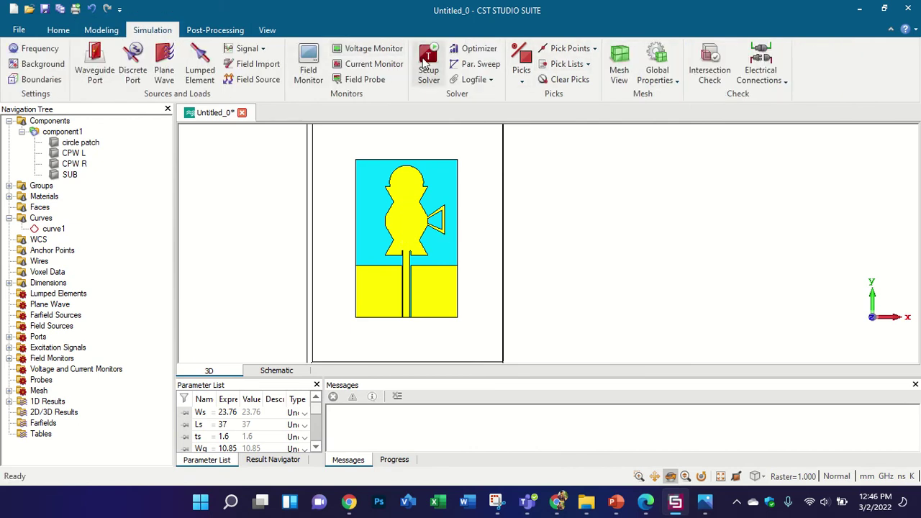
{"action": "left_click", "coordinate": [428, 64]}
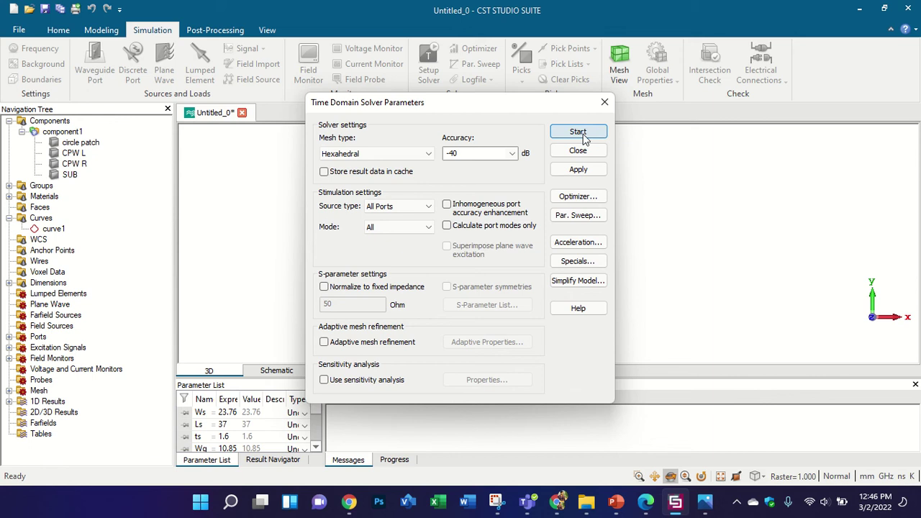
{"action": "left_click", "coordinate": [324, 287]}
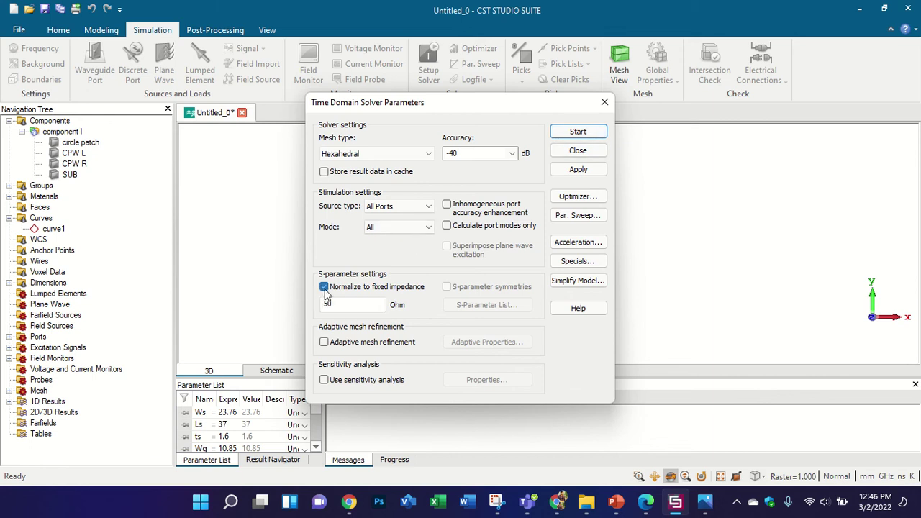
{"action": "left_click", "coordinate": [574, 132]}
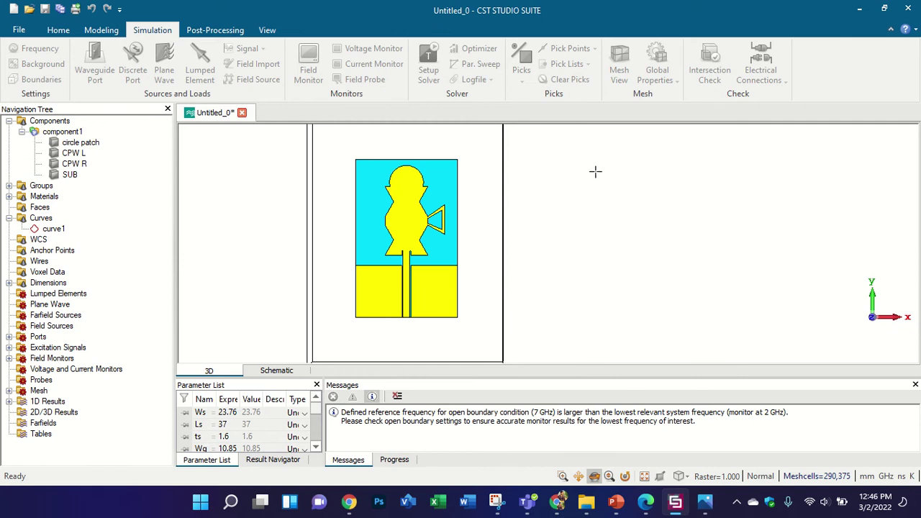
{"action": "scroll", "coordinate": [377, 230], "scroll_direction": "up", "scroll_amount": 2}
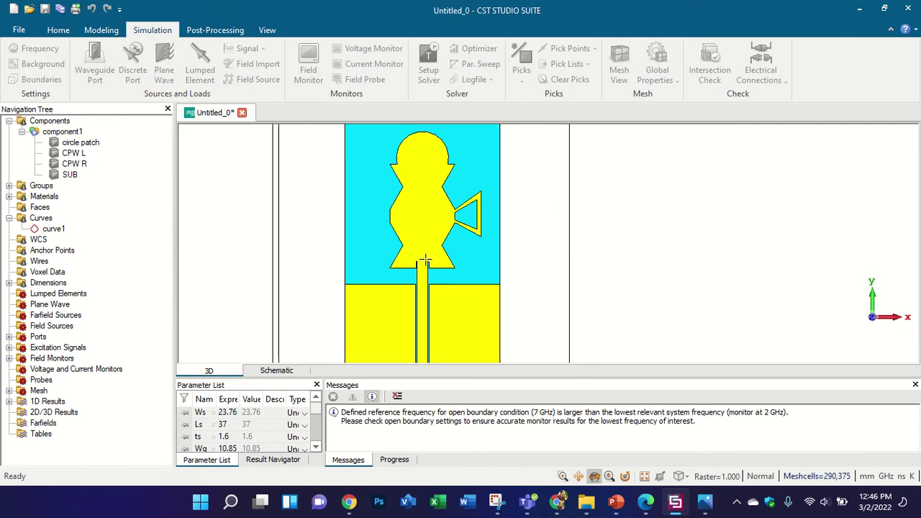
{"action": "scroll", "coordinate": [490, 302], "scroll_direction": "down", "scroll_amount": 2}
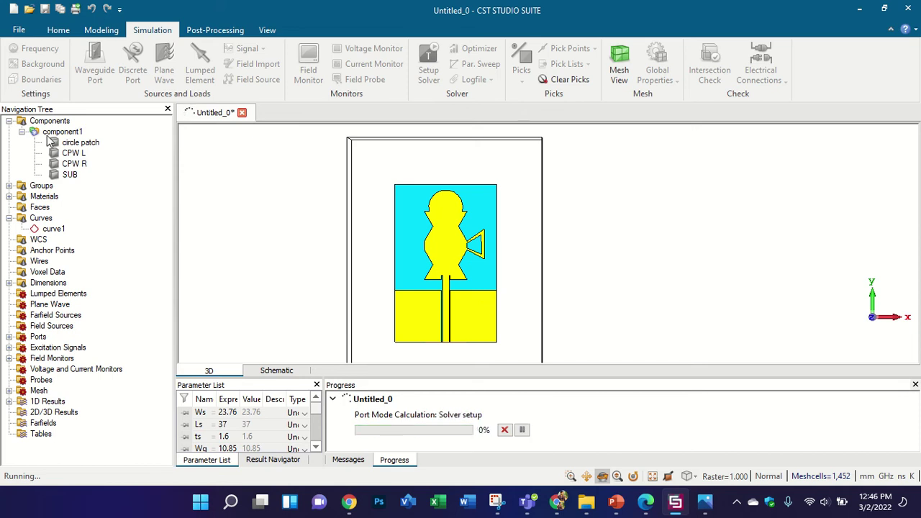
{"action": "scroll", "coordinate": [489, 218], "scroll_direction": "up", "scroll_amount": 2}
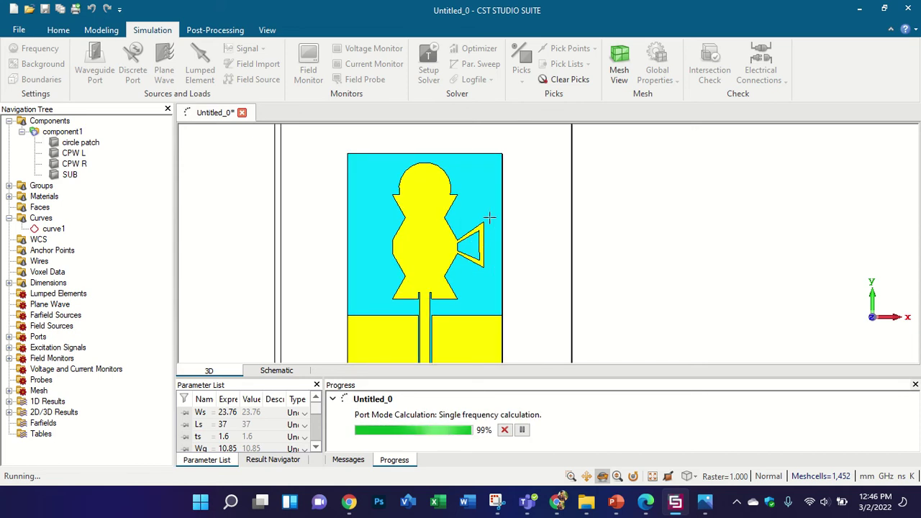
{"action": "scroll", "coordinate": [446, 226], "scroll_direction": "down", "scroll_amount": 2}
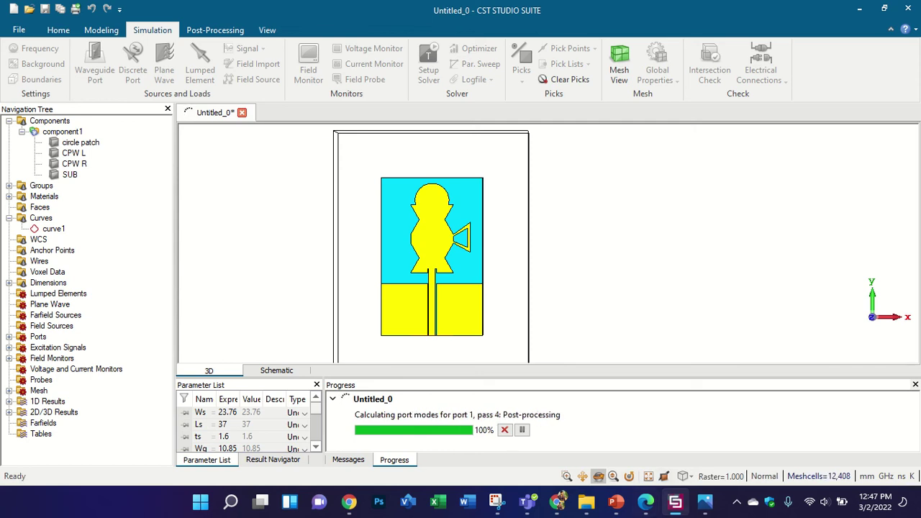
Switch to the article PDF in the browser and erase the ink circles over the Figure 2 return-loss plot
{"action": "left_click", "coordinate": [646, 502]}
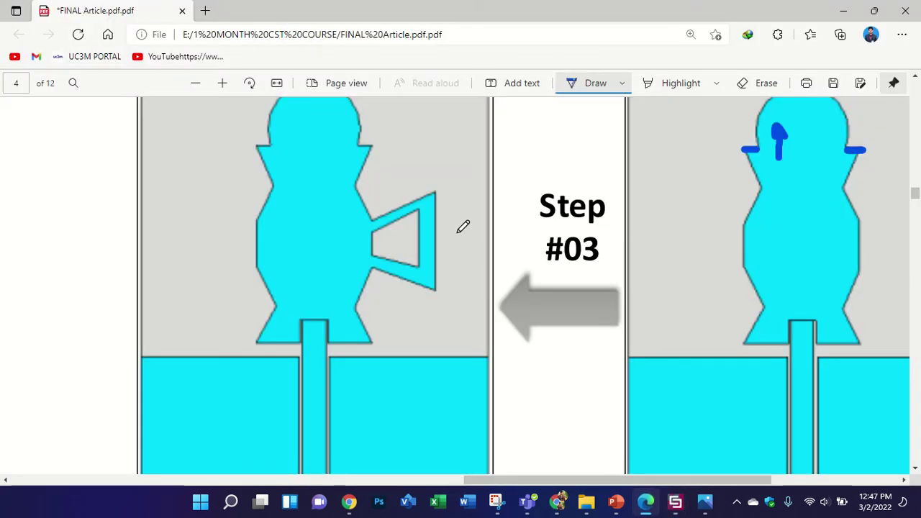
{"action": "scroll", "coordinate": [468, 245], "scroll_direction": "down", "scroll_amount": 5, "text": "ctrl"}
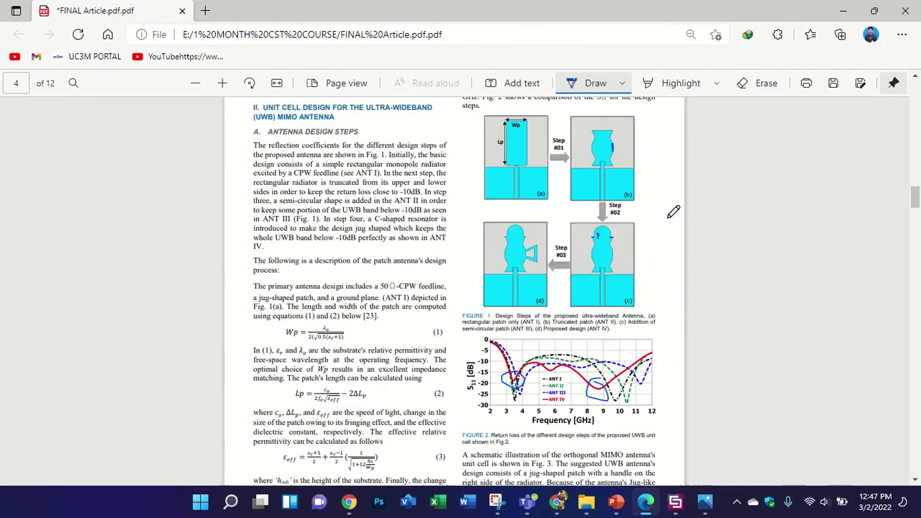
{"action": "scroll", "coordinate": [673, 211], "scroll_direction": "up", "scroll_amount": 2}
{"action": "scroll", "coordinate": [673, 211], "scroll_direction": "down", "scroll_amount": 2}
{"action": "scroll", "coordinate": [552, 133], "scroll_direction": "up", "scroll_amount": 2, "text": "ctrl"}
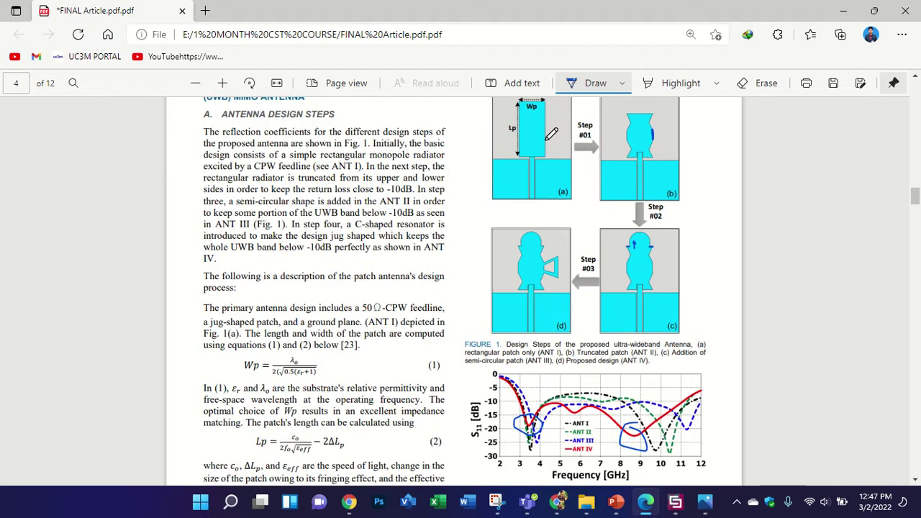
{"action": "left_click", "coordinate": [763, 82]}
{"action": "left_click_drag", "start_coordinate": [529, 423], "coordinate": [679, 421]}
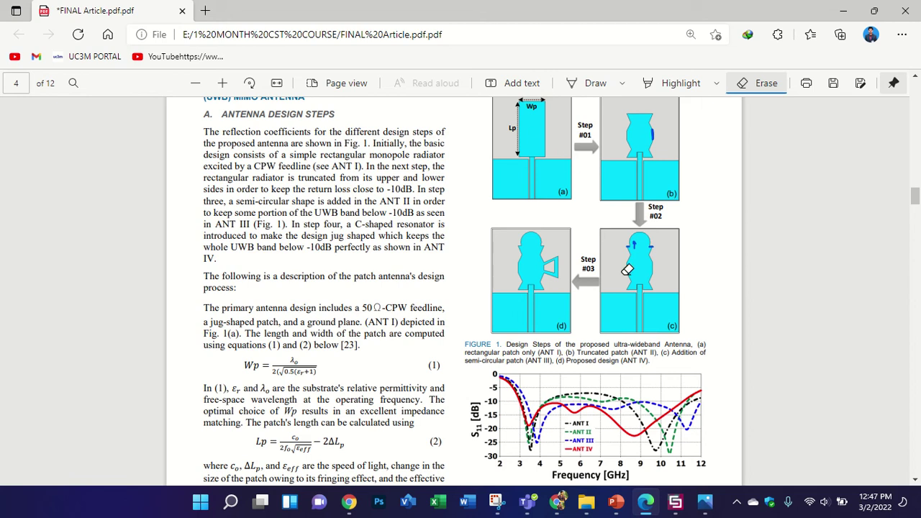
Circle in ink the portion of the Figure 2 curves around and above -10 dB between about 4 and 9 GHz
{"action": "scroll", "coordinate": [626, 396], "scroll_direction": "down", "scroll_amount": 3}
{"action": "scroll", "coordinate": [420, 224], "scroll_direction": "up", "scroll_amount": 5, "text": "ctrl"}
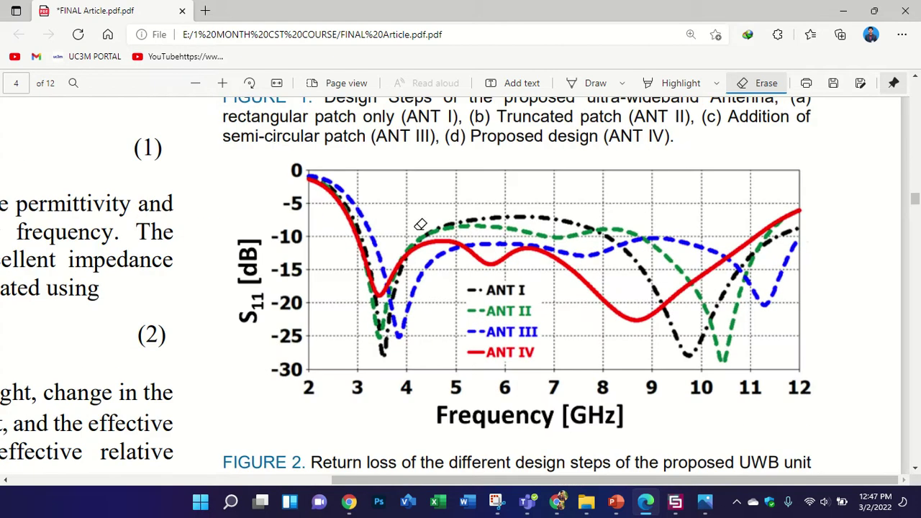
{"action": "left_click", "coordinate": [599, 86]}
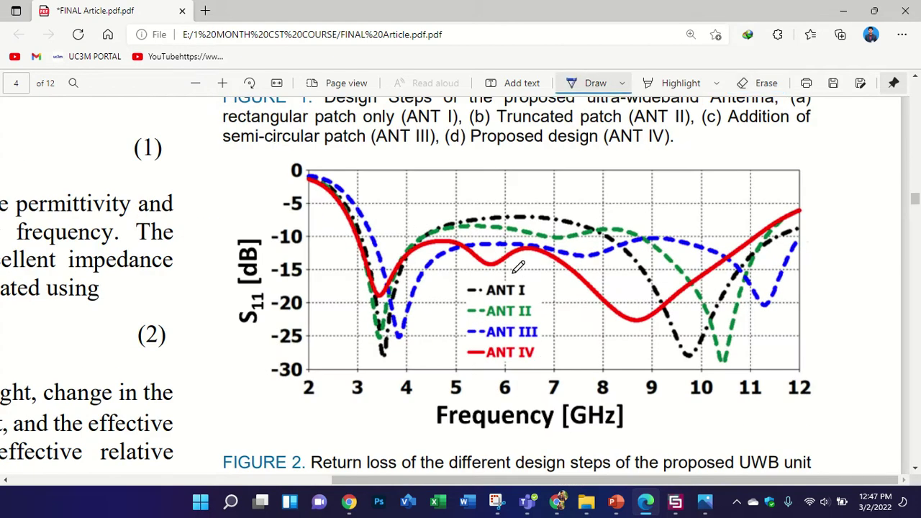
{"action": "mouse_move", "coordinate": [421, 208]}
{"action": "left_mouse_down"}
{"action": "mouse_move", "coordinate": [412, 227]}
{"action": "mouse_move", "coordinate": [469, 246]}
{"action": "left_mouse_up"}
{"action": "mouse_move", "coordinate": [536, 248]}
{"action": "left_mouse_down"}
{"action": "mouse_move", "coordinate": [636, 203]}
{"action": "mouse_move", "coordinate": [426, 192]}
{"action": "mouse_move", "coordinate": [407, 219]}
{"action": "mouse_move", "coordinate": [422, 228]}
{"action": "left_mouse_up"}
Review the antenna design steps in Figure 1 and draw a freehand ink frame around the whole Figure 2 return-loss plot
{"action": "scroll", "coordinate": [480, 245], "scroll_direction": "down", "scroll_amount": 2, "text": "ctrl"}
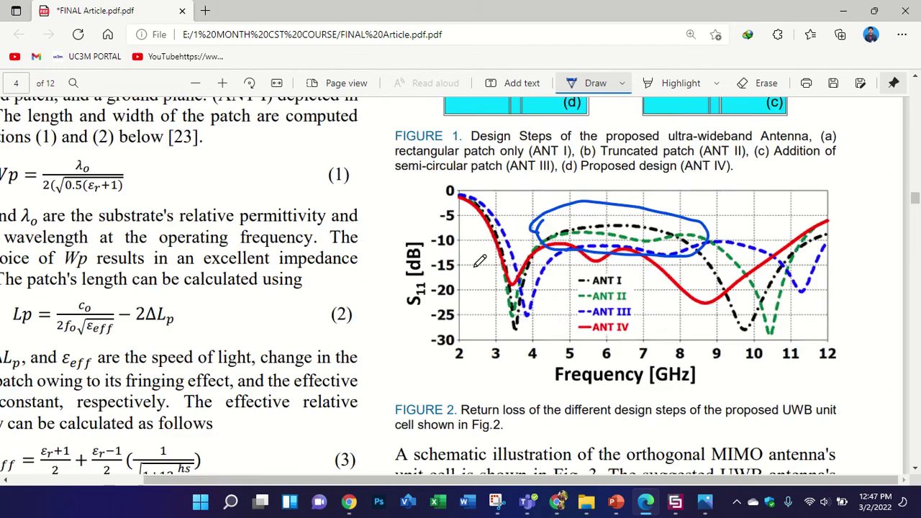
{"action": "scroll", "coordinate": [478, 261], "scroll_direction": "up", "scroll_amount": 10}
{"action": "scroll", "coordinate": [772, 189], "scroll_direction": "up", "scroll_amount": 3}
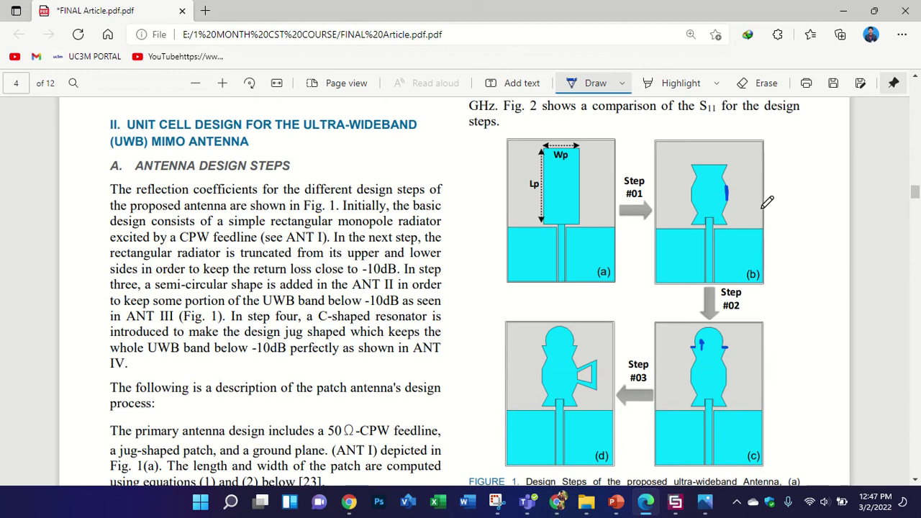
{"action": "scroll", "coordinate": [641, 185], "scroll_direction": "down", "scroll_amount": 3}
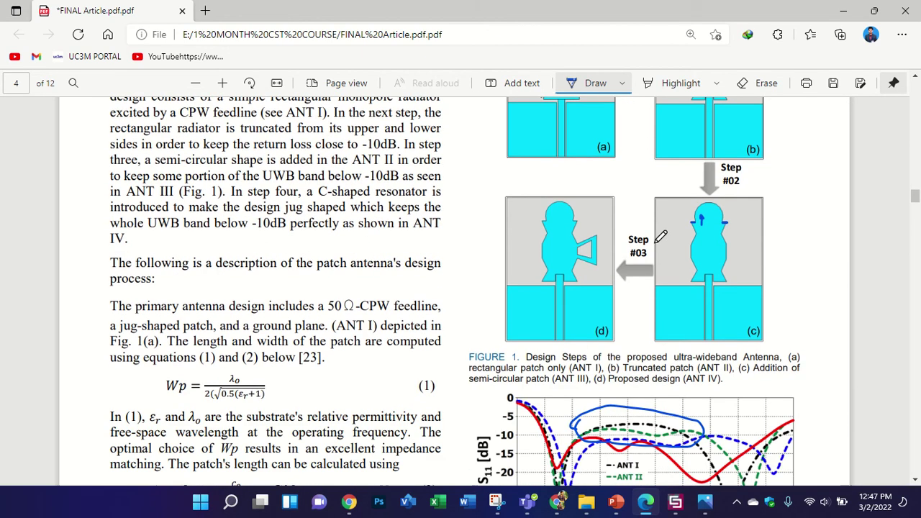
{"action": "scroll", "coordinate": [647, 290], "scroll_direction": "down", "scroll_amount": 3}
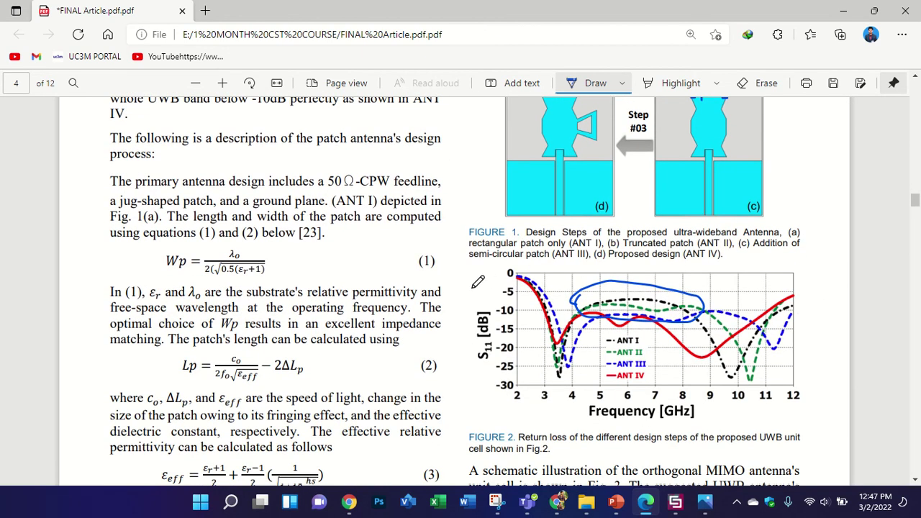
{"action": "mouse_move", "coordinate": [464, 266]}
{"action": "left_mouse_down"}
{"action": "mouse_move", "coordinate": [484, 425]}
{"action": "mouse_move", "coordinate": [744, 426]}
{"action": "left_mouse_up"}
{"action": "left_click_drag", "start_coordinate": [814, 427], "coordinate": [833, 398]}
{"action": "mouse_move", "coordinate": [718, 248]}
{"action": "left_mouse_down"}
{"action": "mouse_move", "coordinate": [504, 249]}
{"action": "mouse_move", "coordinate": [460, 267]}
{"action": "left_mouse_up"}
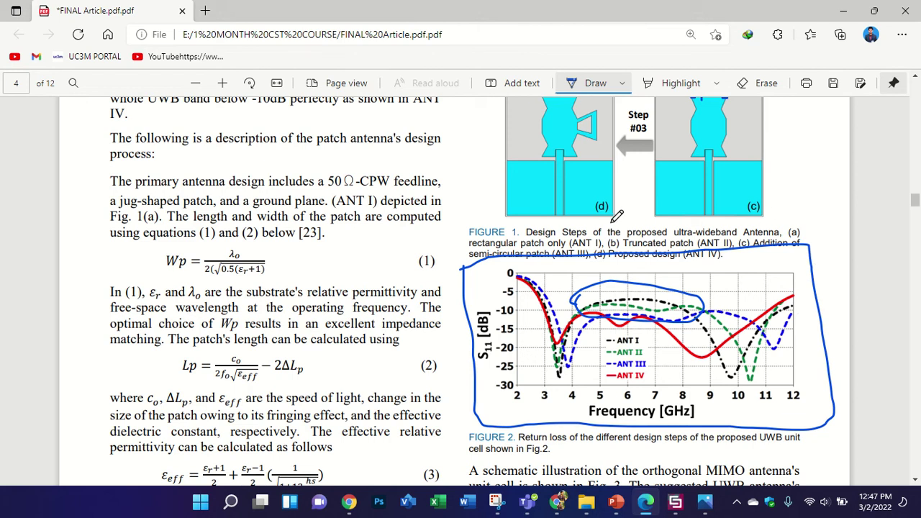
{"action": "scroll", "coordinate": [608, 229], "scroll_direction": "down", "scroll_amount": 2, "text": "ctrl"}
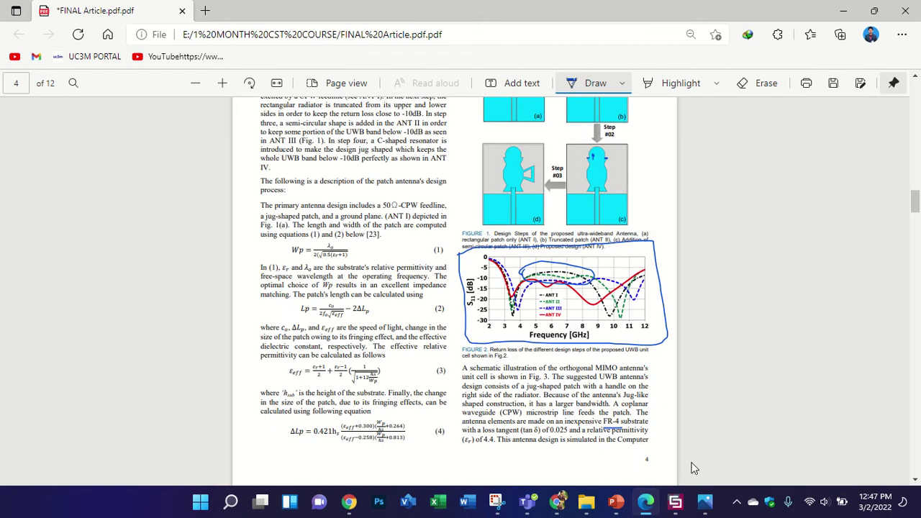
Switch back to CST Studio Suite to check the progress of the running simulation
{"action": "left_click", "coordinate": [677, 503]}
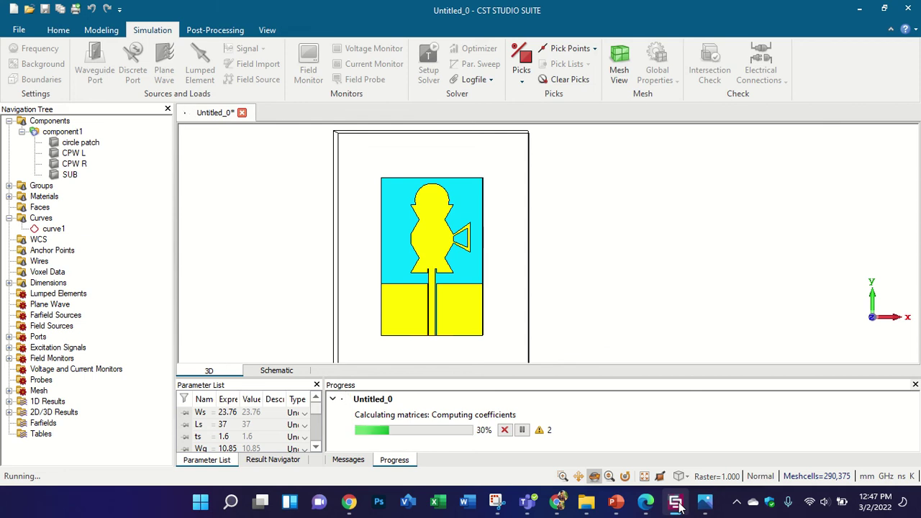
{"action": "left_click", "coordinate": [677, 506]}
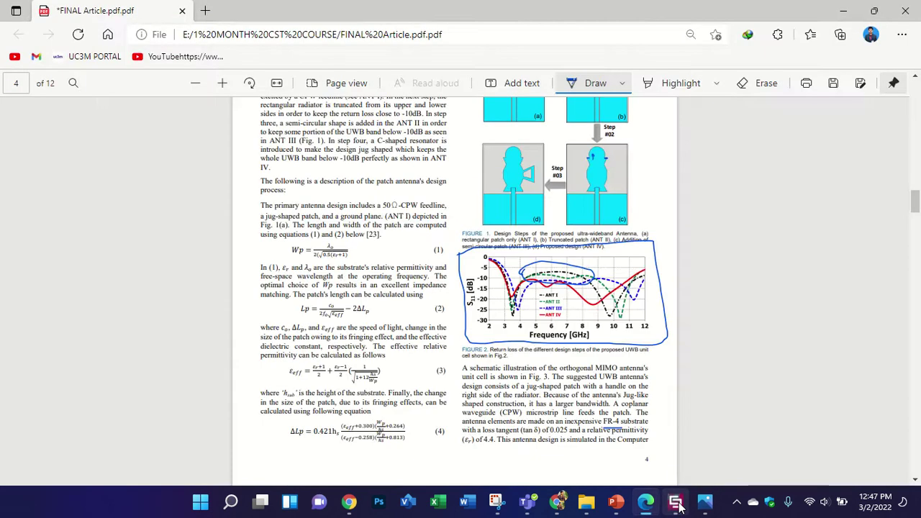
{"action": "left_click", "coordinate": [678, 507]}
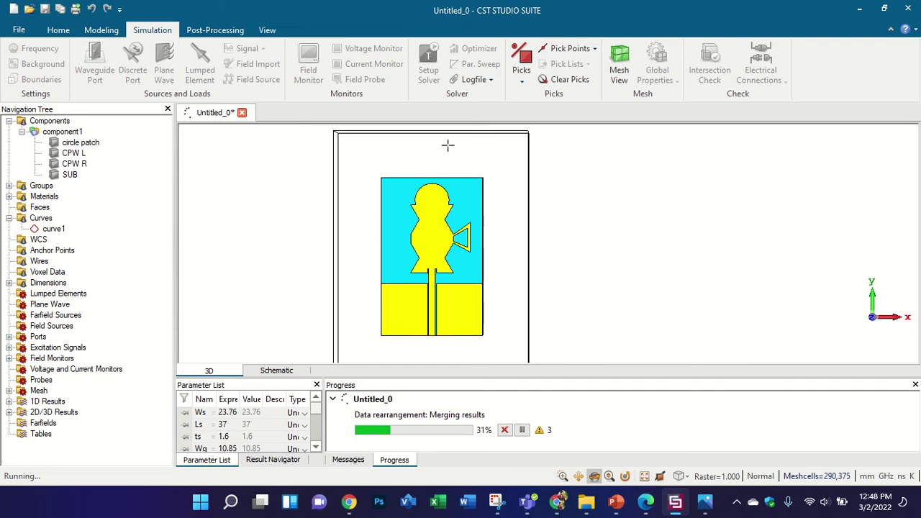
Examine the circle patch's material details and available commands, and move the selection to component1
{"action": "left_click", "coordinate": [87, 142]}
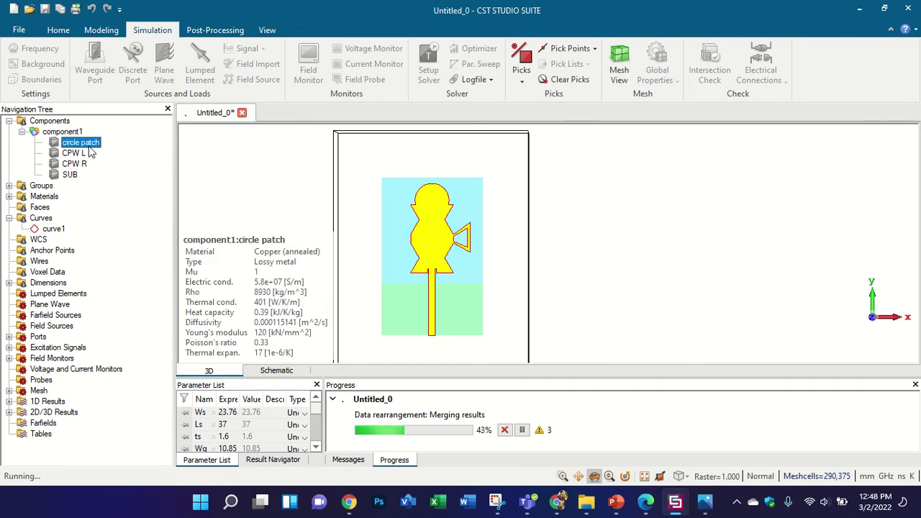
{"action": "right_click", "coordinate": [87, 145]}
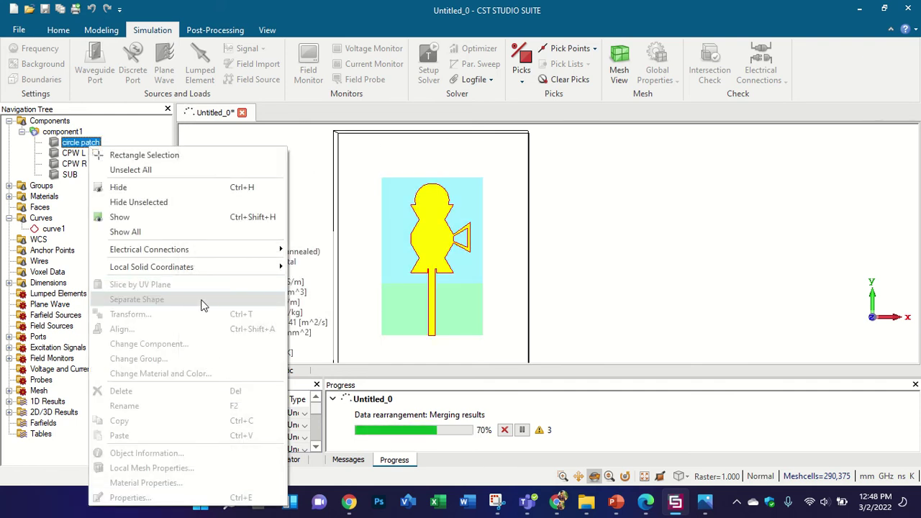
{"action": "left_click", "coordinate": [354, 230]}
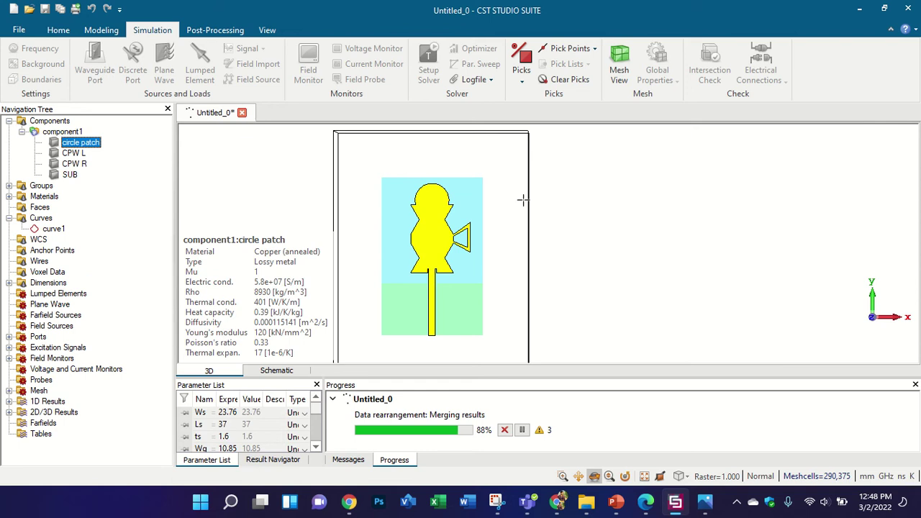
{"action": "left_click", "coordinate": [65, 131]}
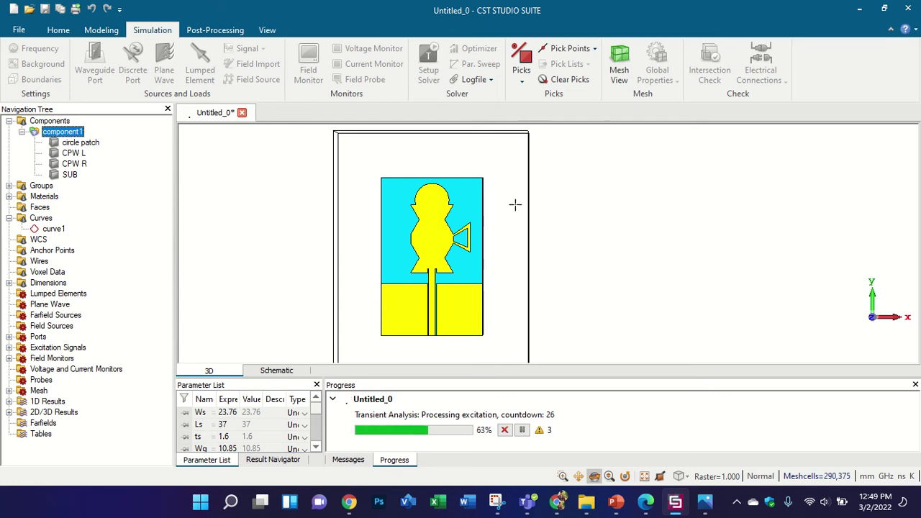
Switch to the article PDF and review its results, from the parametric S11 plots through radiation patterns, ECC and TARC to mean effective gain
{"action": "left_click", "coordinate": [645, 507]}
{"action": "scroll", "coordinate": [838, 249], "scroll_direction": "down", "scroll_amount": 10}
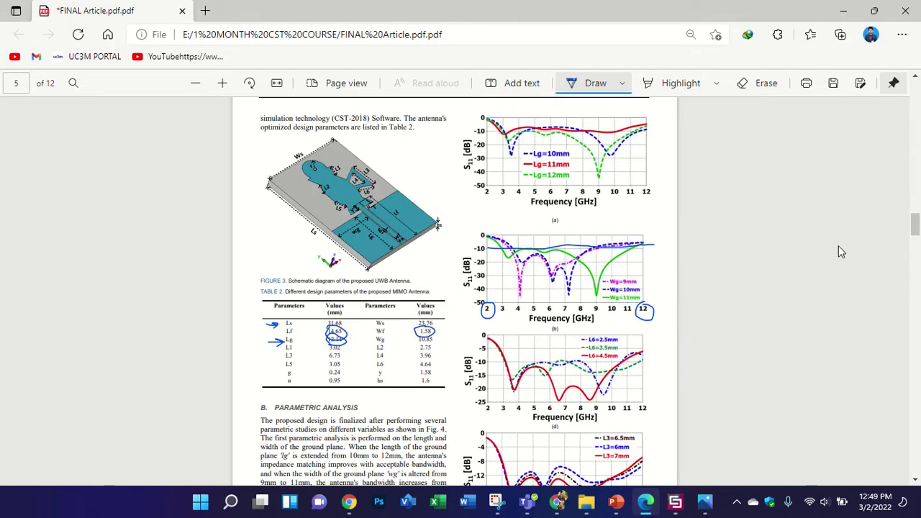
{"action": "scroll", "coordinate": [839, 247], "scroll_direction": "down", "scroll_amount": 10}
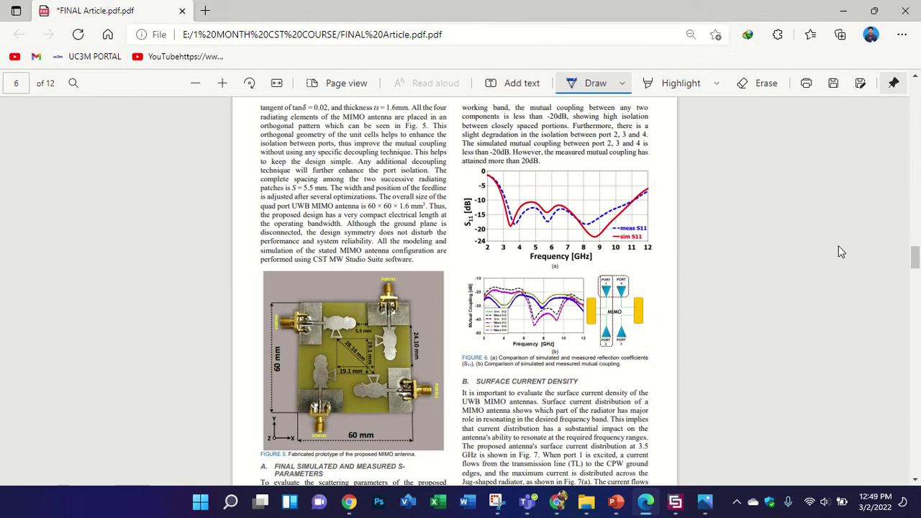
{"action": "scroll", "coordinate": [839, 249], "scroll_direction": "down", "scroll_amount": 10}
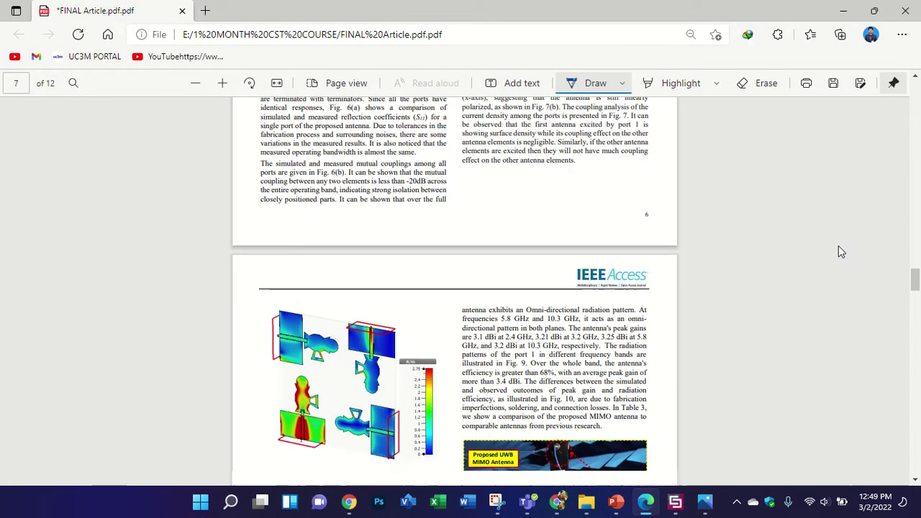
{"action": "scroll", "coordinate": [842, 251], "scroll_direction": "down", "scroll_amount": 3}
{"action": "scroll", "coordinate": [842, 251], "scroll_direction": "down", "scroll_amount": 10}
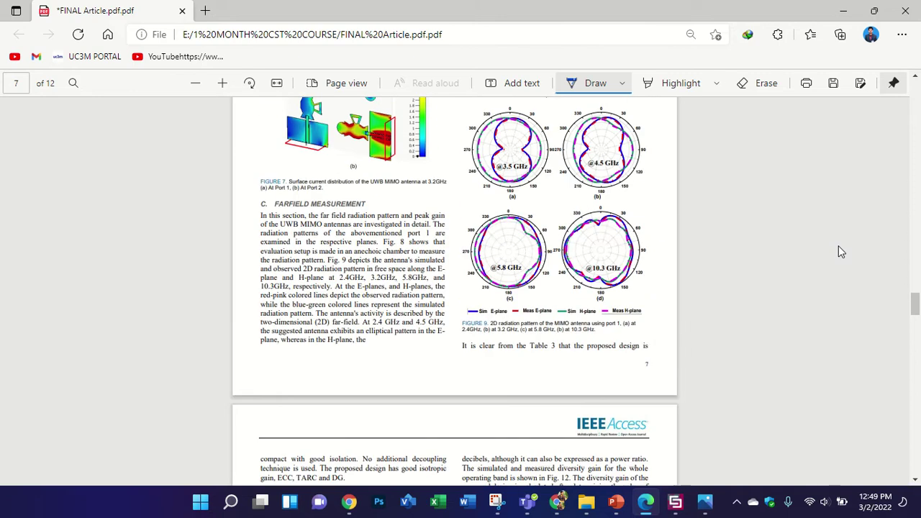
{"action": "scroll", "coordinate": [841, 251], "scroll_direction": "down", "scroll_amount": 10}
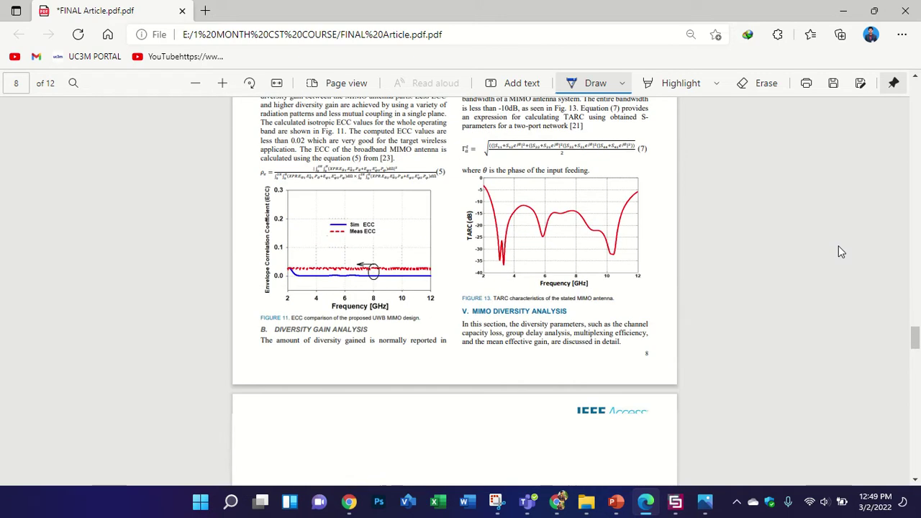
{"action": "scroll", "coordinate": [842, 251], "scroll_direction": "down", "scroll_amount": 10}
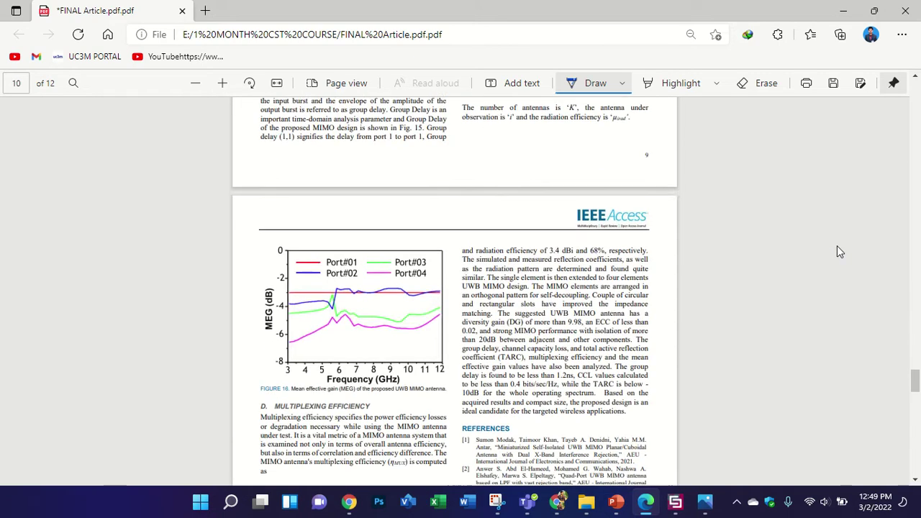
Skim to the article's references, return to the first page, and draw a freehand ink loop around the IEEE Access logo
{"action": "scroll", "coordinate": [838, 251], "scroll_direction": "down", "scroll_amount": 10}
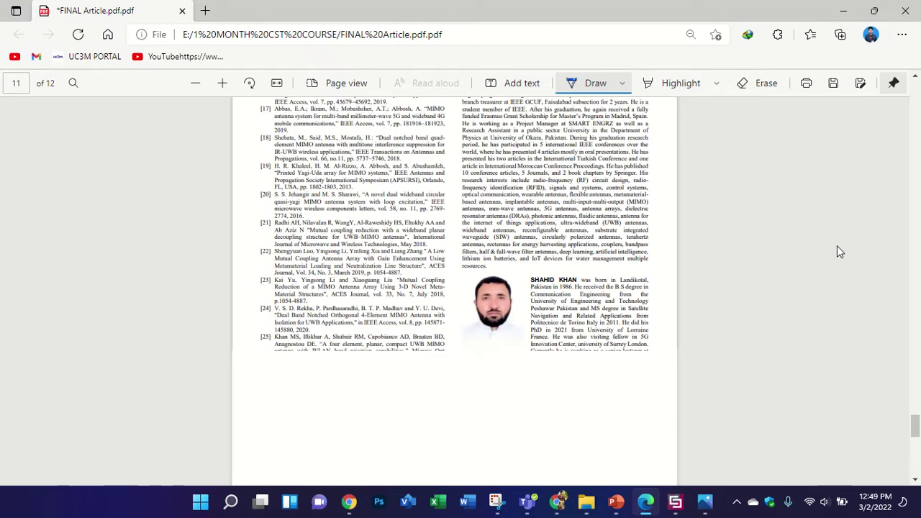
{"action": "left_click_drag", "start_coordinate": [915, 450], "coordinate": [917, 79]}
{"action": "scroll", "coordinate": [821, 314], "scroll_direction": "down", "scroll_amount": 4}
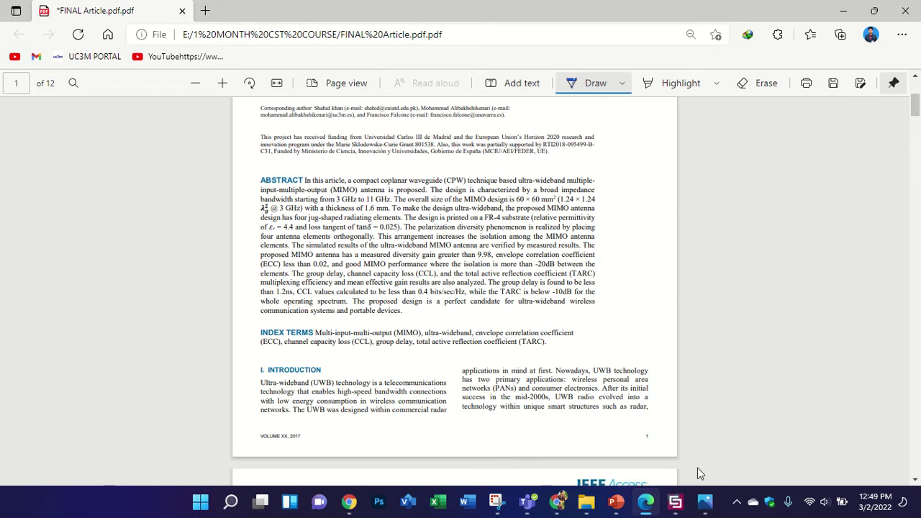
{"action": "scroll", "coordinate": [775, 192], "scroll_direction": "up", "scroll_amount": 3}
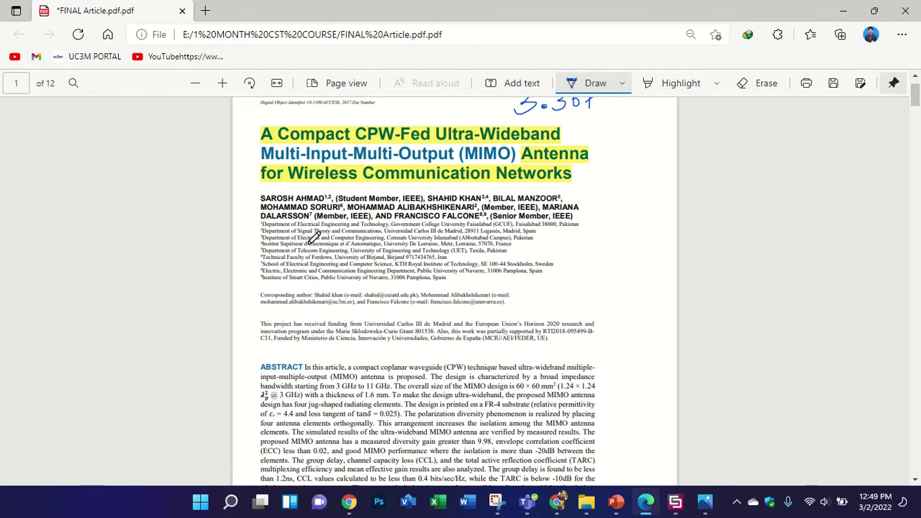
{"action": "scroll", "coordinate": [315, 237], "scroll_direction": "up", "scroll_amount": 1}
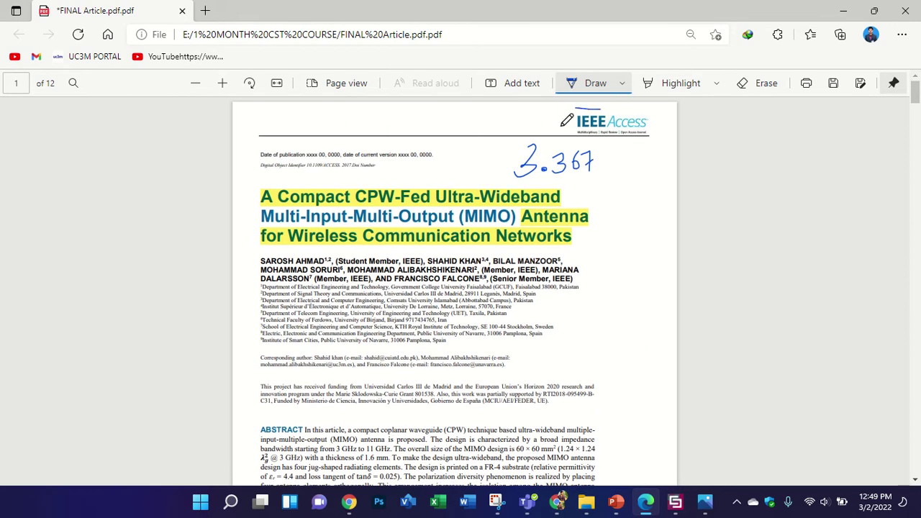
{"action": "mouse_move", "coordinate": [565, 123]}
{"action": "left_mouse_down"}
{"action": "mouse_move", "coordinate": [618, 147]}
{"action": "mouse_move", "coordinate": [663, 104]}
{"action": "mouse_move", "coordinate": [593, 106]}
{"action": "left_mouse_up"}
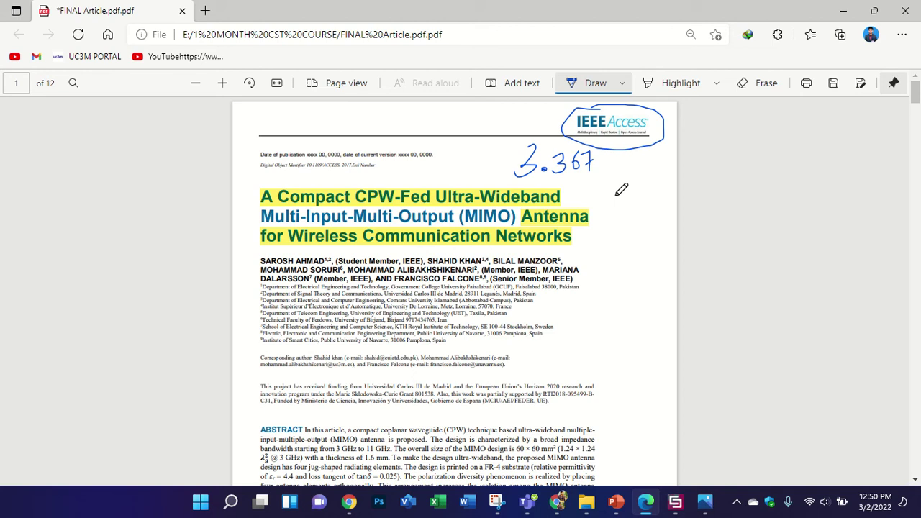
Review the article's Table 1 antenna comparison and its design-step and return-loss figures, and return to the first page
{"action": "scroll", "coordinate": [622, 189], "scroll_direction": "down", "scroll_amount": 15}
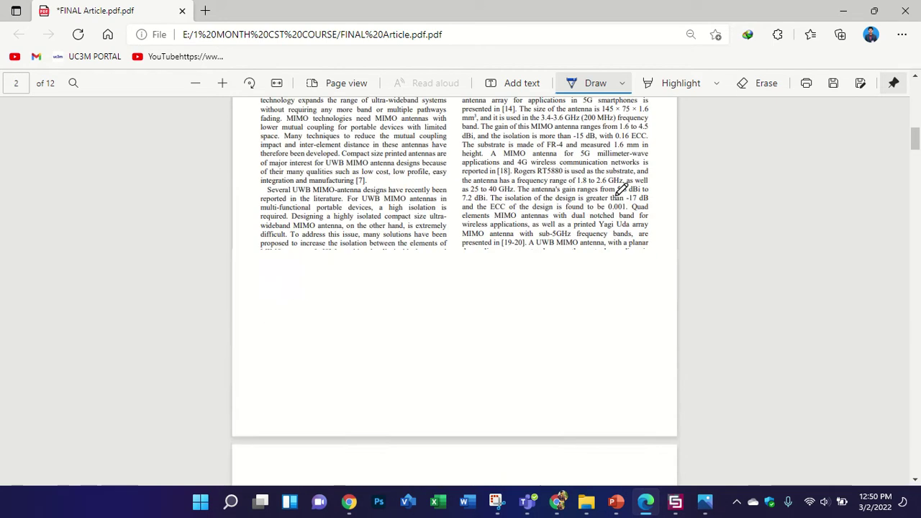
{"action": "scroll", "coordinate": [621, 189], "scroll_direction": "down", "scroll_amount": 4}
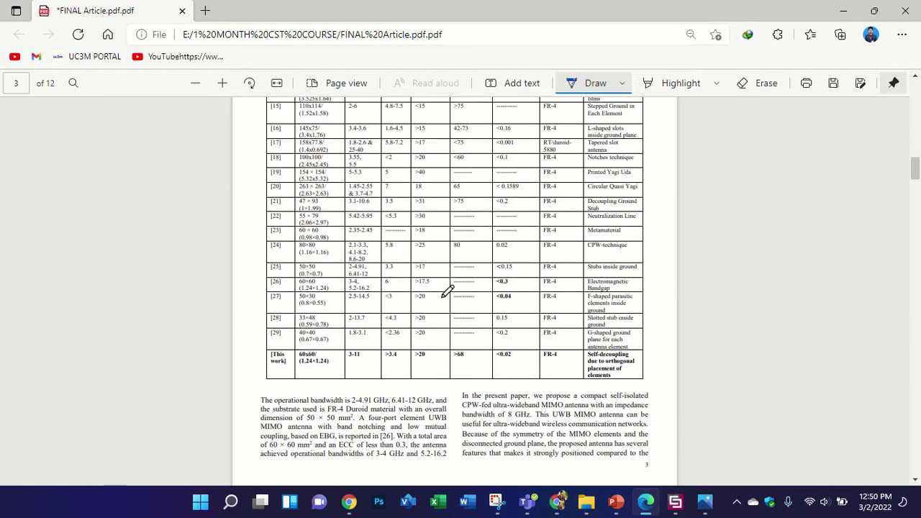
{"action": "scroll", "coordinate": [447, 291], "scroll_direction": "down", "scroll_amount": 8}
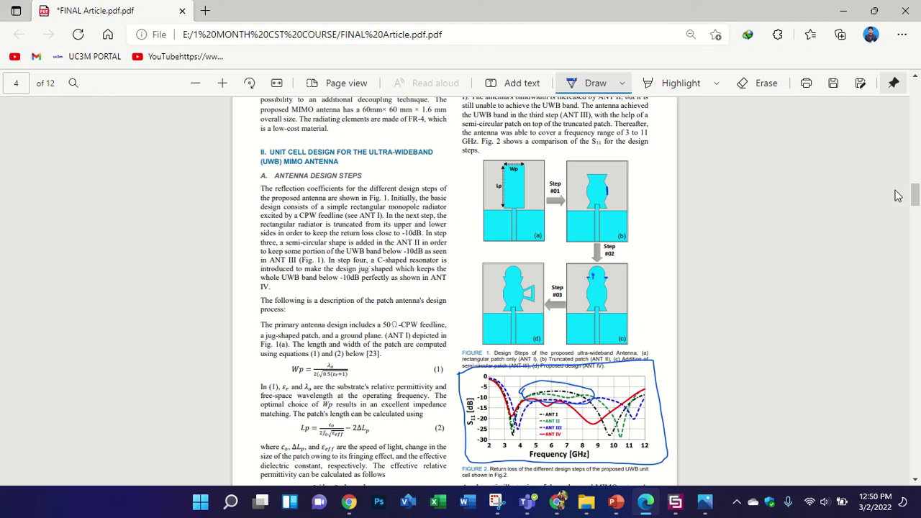
{"action": "mouse_move", "coordinate": [914, 195]}
{"action": "left_mouse_down"}
{"action": "mouse_move", "coordinate": [915, 85]}
{"action": "mouse_move", "coordinate": [920, 205]}
{"action": "left_mouse_up"}
{"action": "left_click_drag", "start_coordinate": [916, 195], "coordinate": [916, 88]}
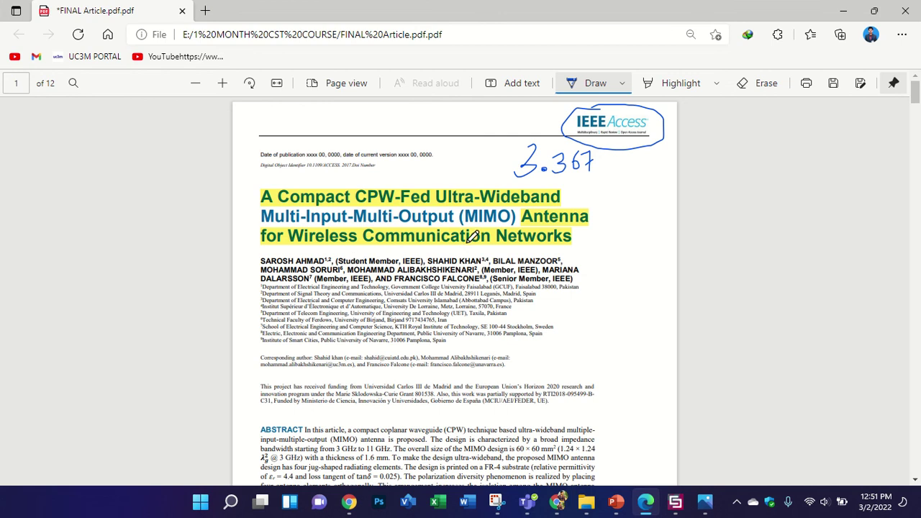
Skim the introduction and Table 1, return to the author list, and circle the Senior Member, IEEE text in ink
{"action": "scroll", "coordinate": [473, 236], "scroll_direction": "down", "scroll_amount": 12}
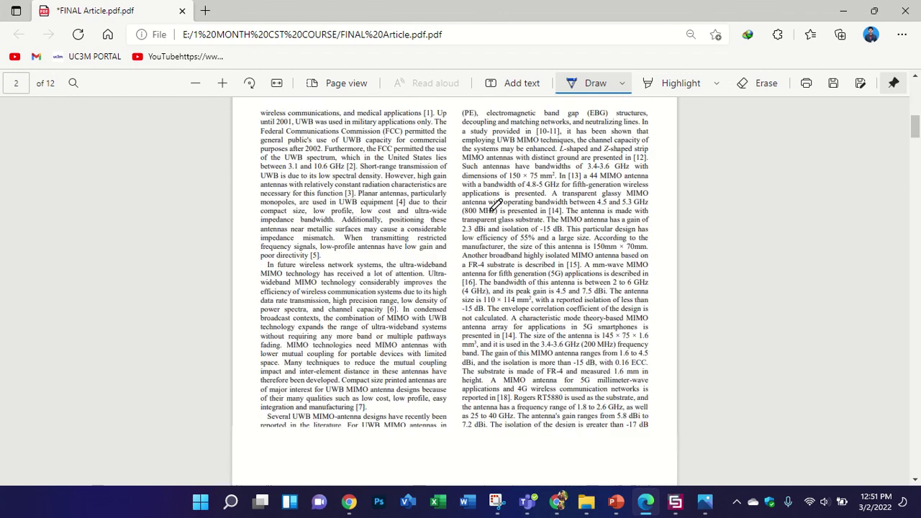
{"action": "scroll", "coordinate": [518, 268], "scroll_direction": "down", "scroll_amount": 10}
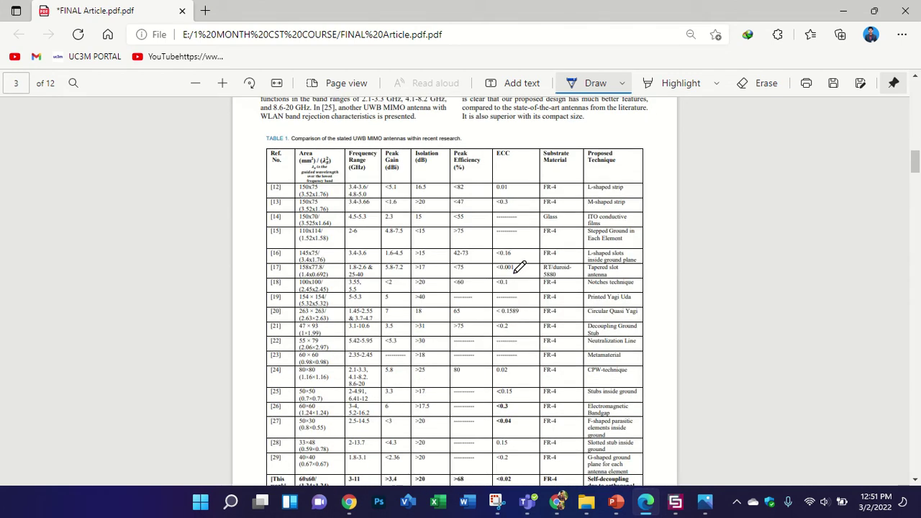
{"action": "scroll", "coordinate": [520, 267], "scroll_direction": "up", "scroll_amount": 8}
{"action": "scroll", "coordinate": [520, 267], "scroll_direction": "up", "scroll_amount": 7}
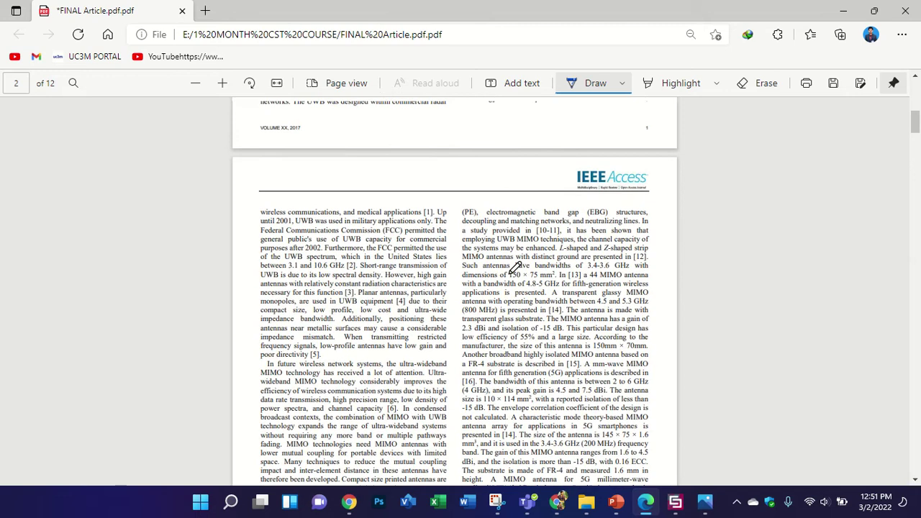
{"action": "scroll", "coordinate": [515, 267], "scroll_direction": "up", "scroll_amount": 4}
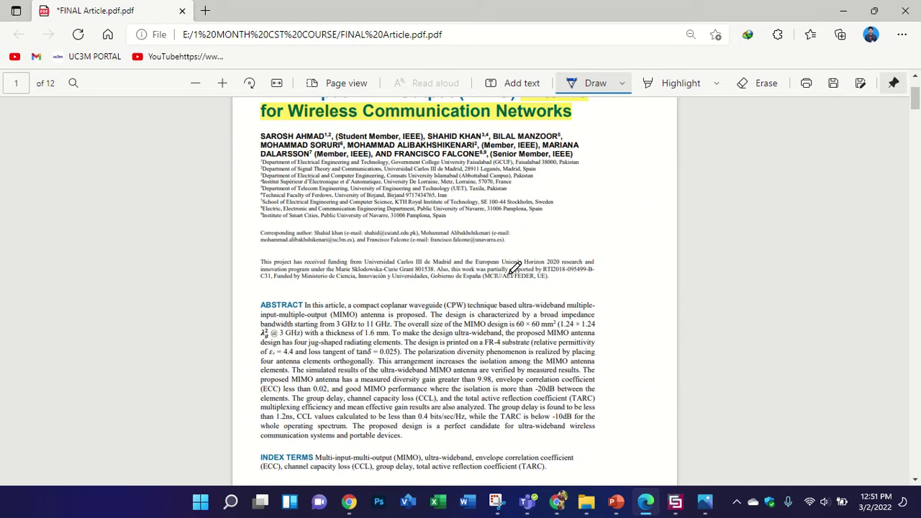
{"action": "mouse_move", "coordinate": [493, 157]}
{"action": "left_mouse_down"}
{"action": "mouse_move", "coordinate": [576, 164]}
{"action": "mouse_move", "coordinate": [532, 147]}
{"action": "mouse_move", "coordinate": [517, 170]}
{"action": "left_mouse_up"}
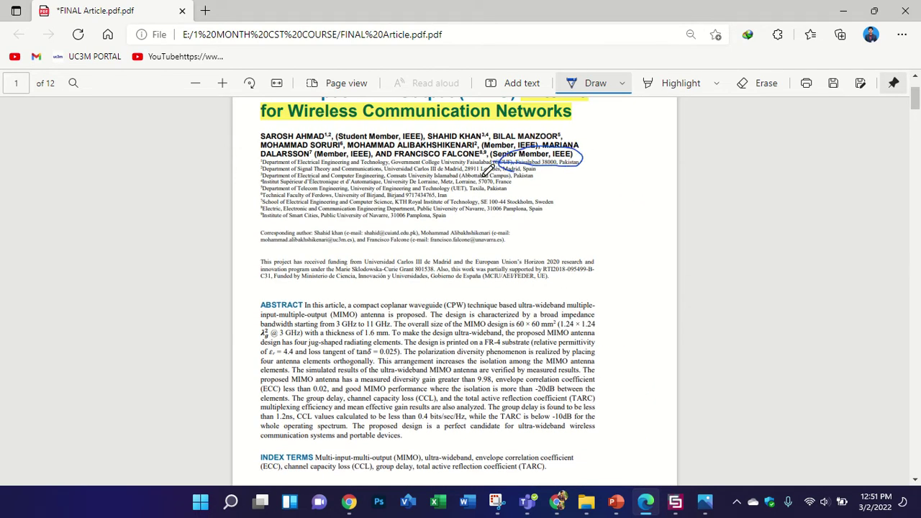
Go back to Figures 1 and 2 in the article, and switch to CST Studio Suite to check the simulation
{"action": "scroll", "coordinate": [686, 278], "scroll_direction": "down", "scroll_amount": 15}
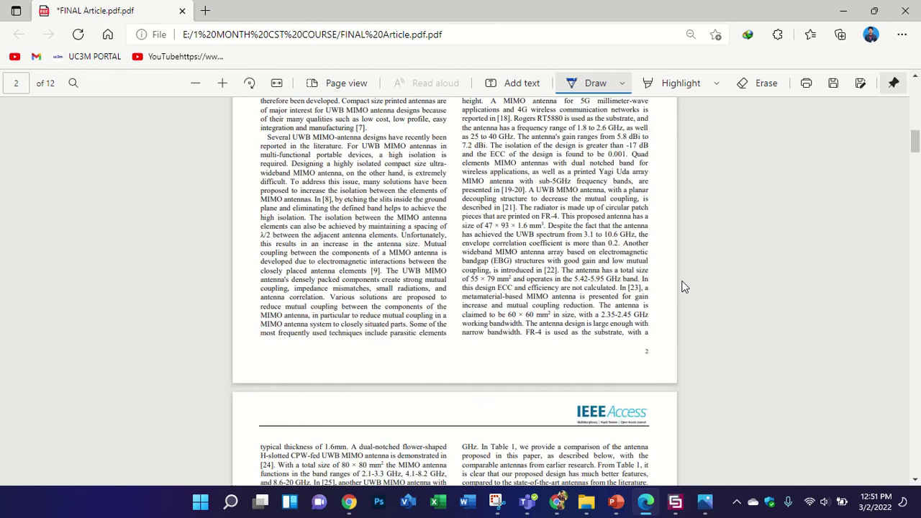
{"action": "scroll", "coordinate": [682, 284], "scroll_direction": "down", "scroll_amount": 10}
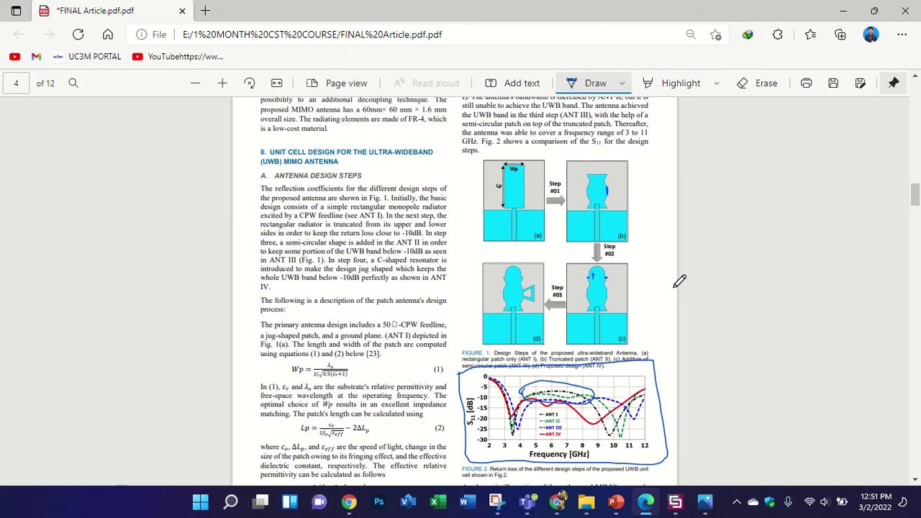
{"action": "left_click", "coordinate": [675, 502]}
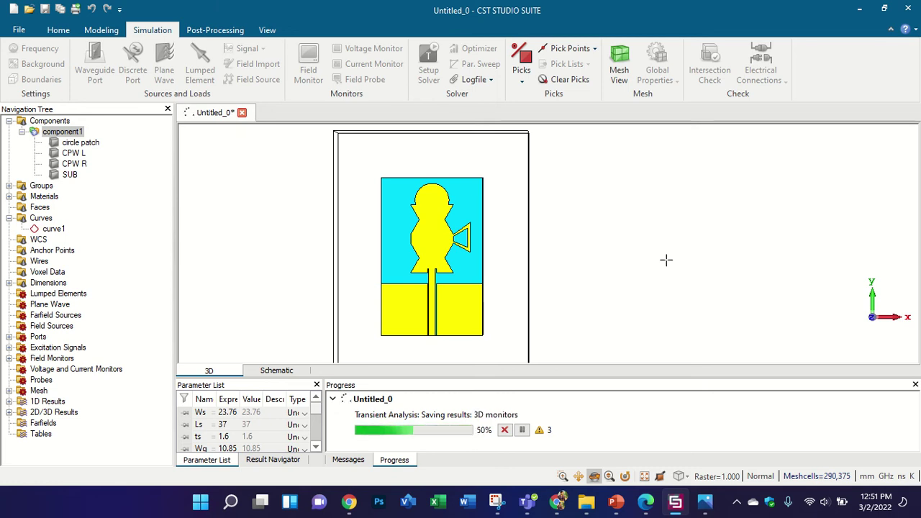
{"action": "left_click", "coordinate": [657, 508]}
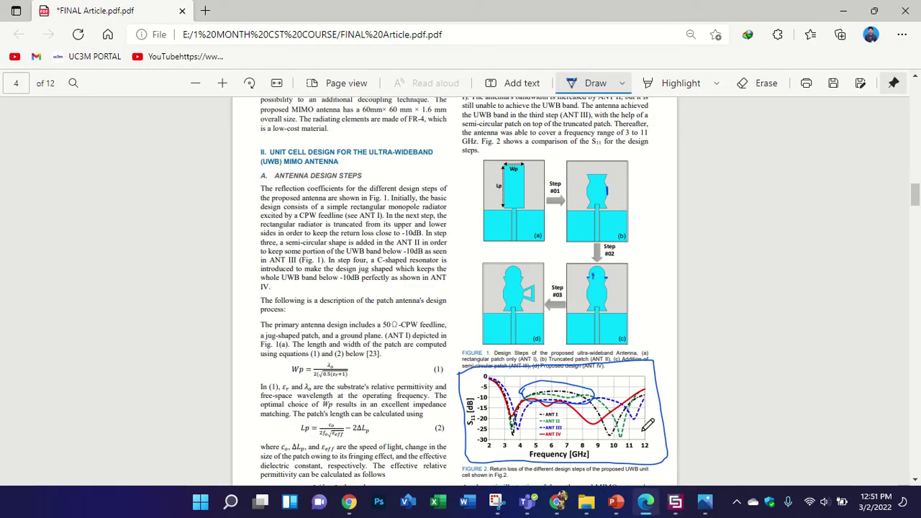
{"action": "left_click", "coordinate": [673, 506]}
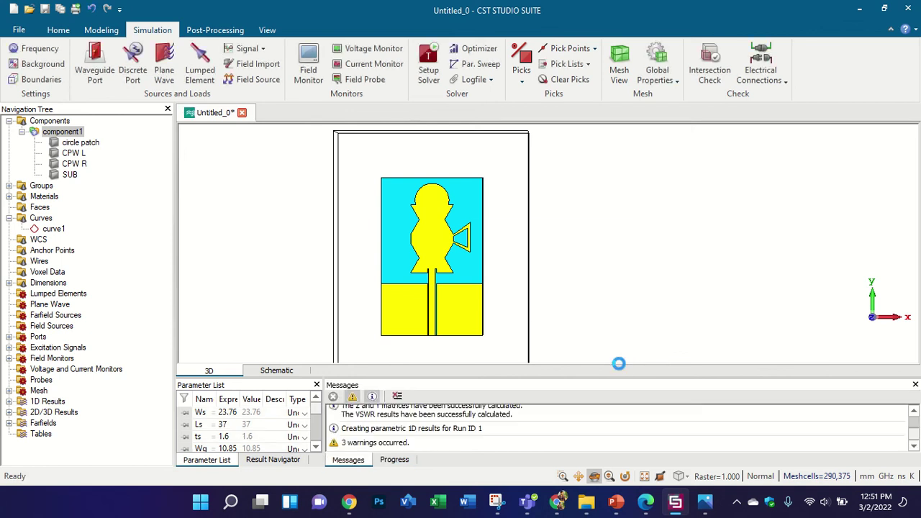
Plot the S-parameters from the 1D results, inspect the S1,1 curve between about 3 and 5 GHz, and reset the plot view
{"action": "left_click", "coordinate": [9, 402]}
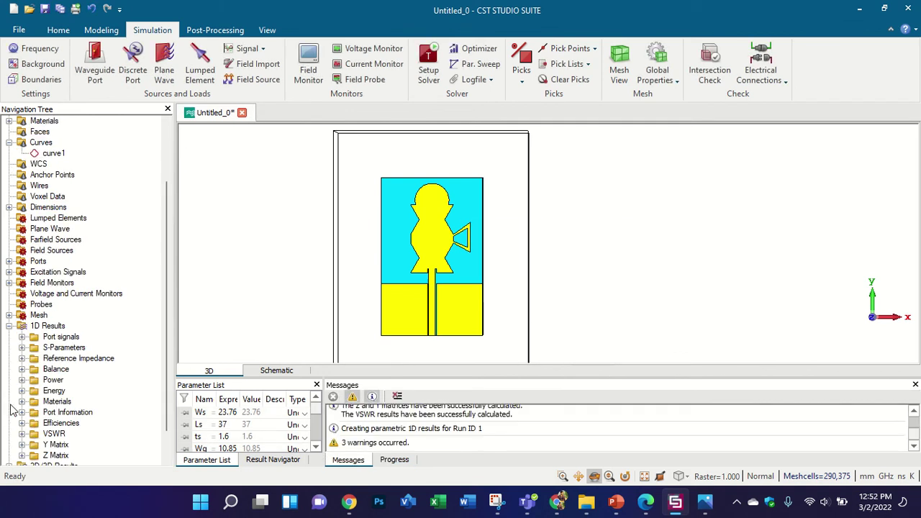
{"action": "left_click", "coordinate": [62, 348]}
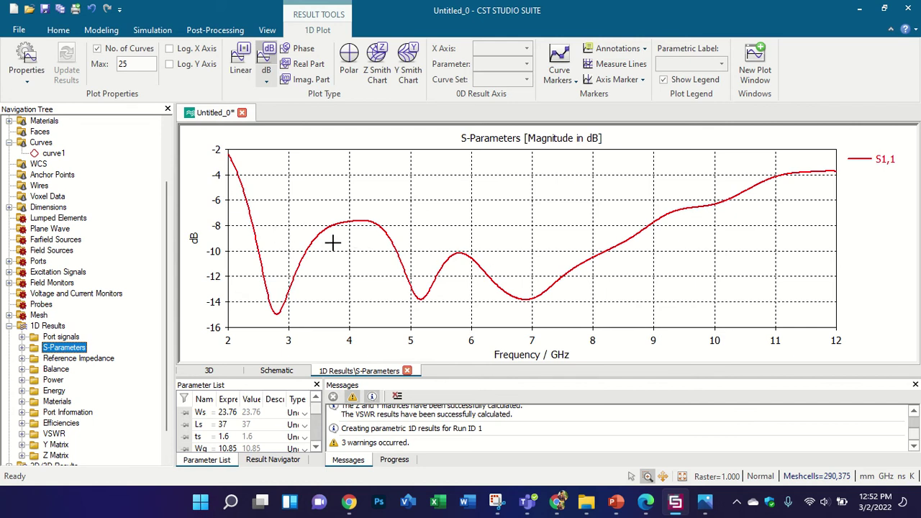
{"action": "left_click_drag", "start_coordinate": [293, 208], "coordinate": [414, 257]}
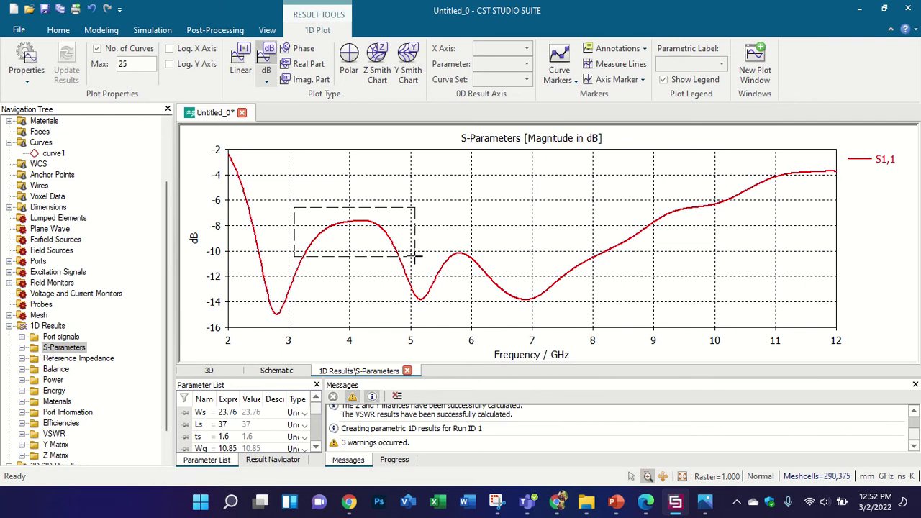
{"action": "left_click_drag", "start_coordinate": [415, 257], "coordinate": [321, 193]}
{"action": "right_click", "coordinate": [335, 163]}
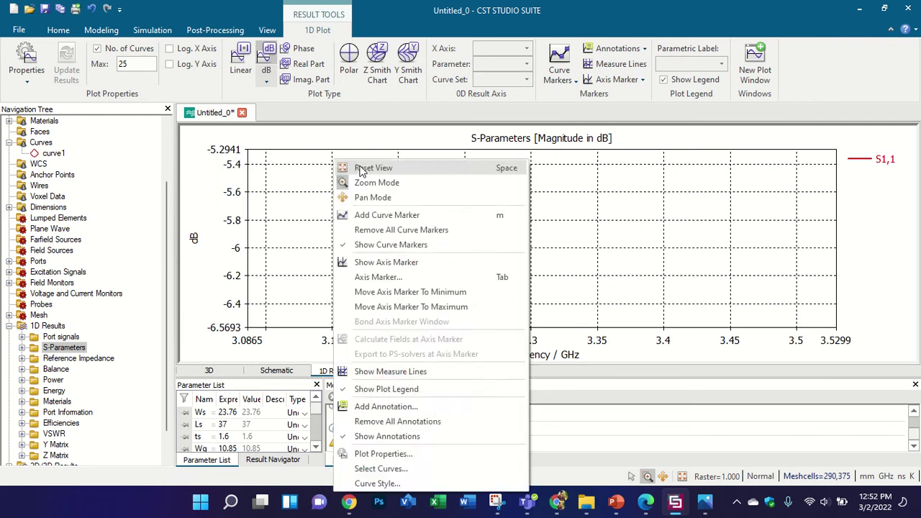
{"action": "left_click", "coordinate": [361, 170]}
Show component1 in the 3D model and examine the C-shaped resonator and its junction with the patch up close
{"action": "scroll", "coordinate": [83, 196], "scroll_direction": "up", "scroll_amount": 3}
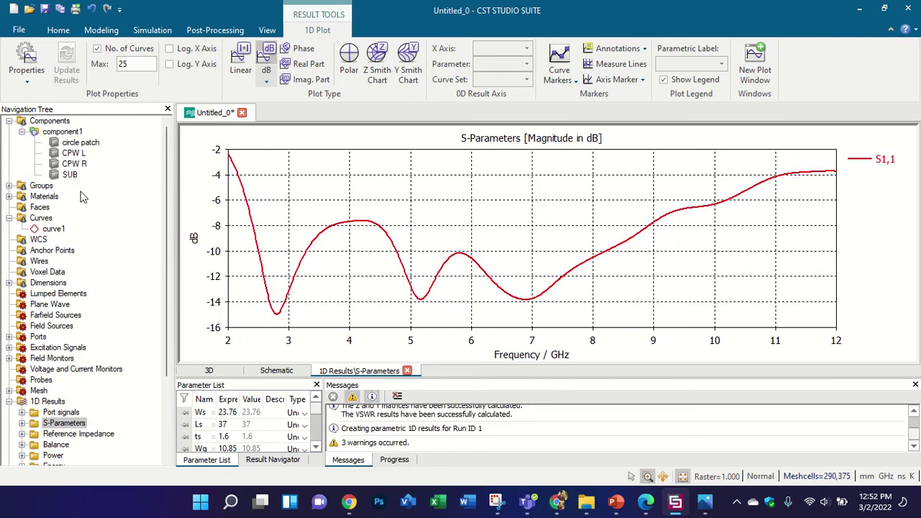
{"action": "left_click", "coordinate": [63, 131]}
{"action": "scroll", "coordinate": [465, 239], "scroll_direction": "up", "scroll_amount": 3}
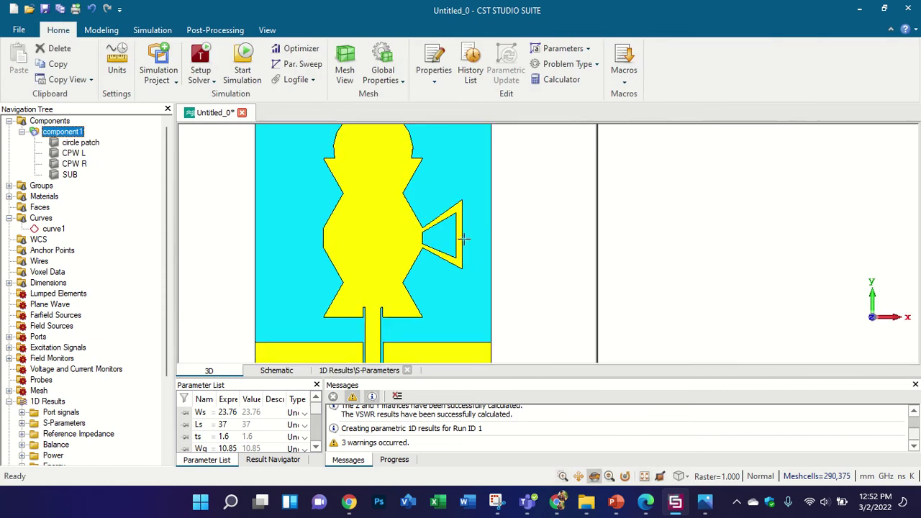
{"action": "scroll", "coordinate": [464, 240], "scroll_direction": "up", "scroll_amount": 3}
{"action": "scroll", "coordinate": [448, 230], "scroll_direction": "down", "scroll_amount": 3}
{"action": "scroll", "coordinate": [475, 236], "scroll_direction": "up", "scroll_amount": 2}
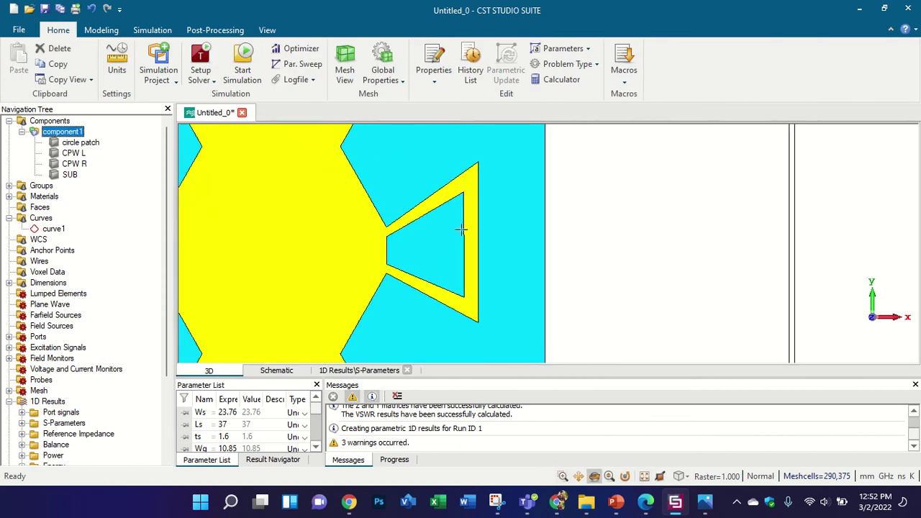
{"action": "scroll", "coordinate": [468, 255], "scroll_direction": "down", "scroll_amount": 2}
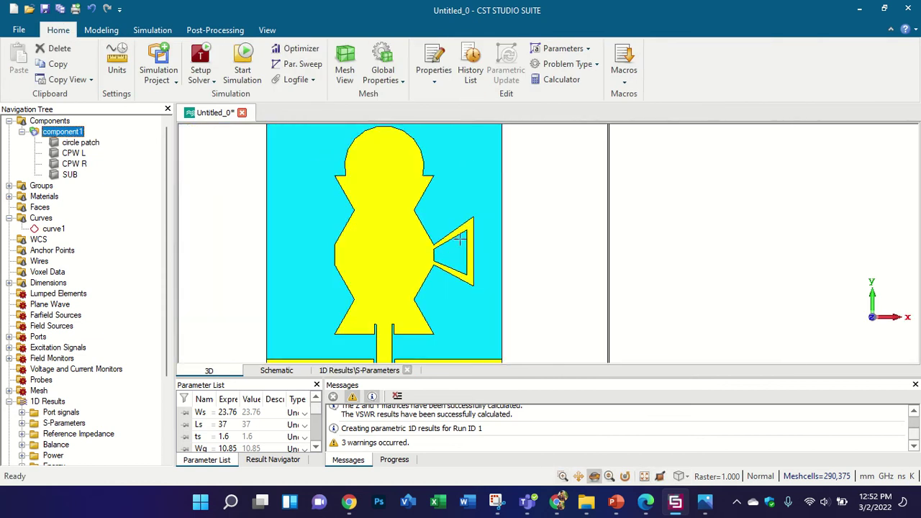
{"action": "scroll", "coordinate": [461, 240], "scroll_direction": "up", "scroll_amount": 2}
{"action": "scroll", "coordinate": [455, 213], "scroll_direction": "down", "scroll_amount": 3}
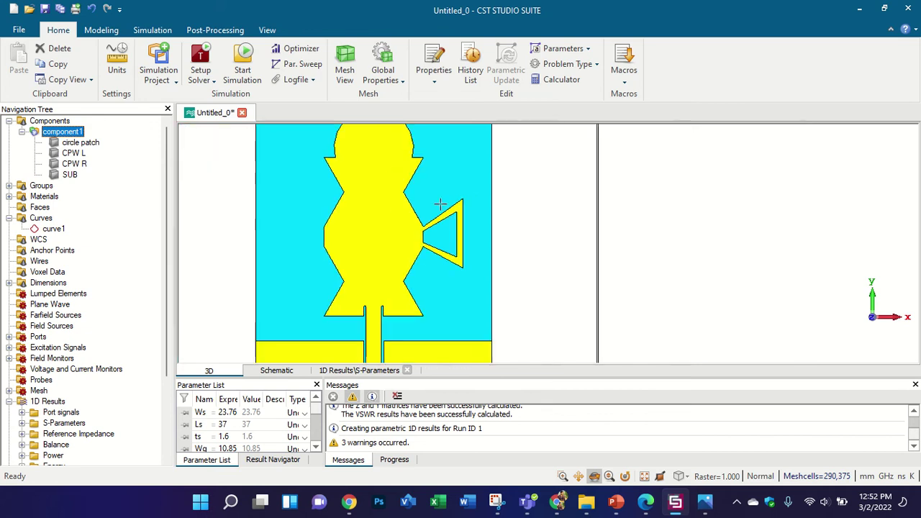
{"action": "scroll", "coordinate": [461, 258], "scroll_direction": "up", "scroll_amount": 2}
{"action": "scroll", "coordinate": [462, 228], "scroll_direction": "up", "scroll_amount": 2}
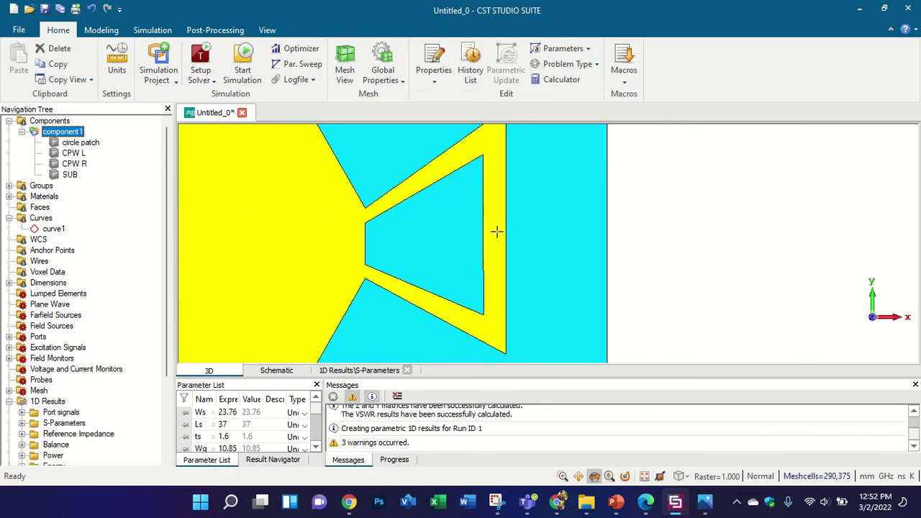
{"action": "scroll", "coordinate": [497, 231], "scroll_direction": "down", "scroll_amount": 3}
{"action": "scroll", "coordinate": [377, 223], "scroll_direction": "up", "scroll_amount": 2}
{"action": "scroll", "coordinate": [454, 243], "scroll_direction": "down", "scroll_amount": 1}
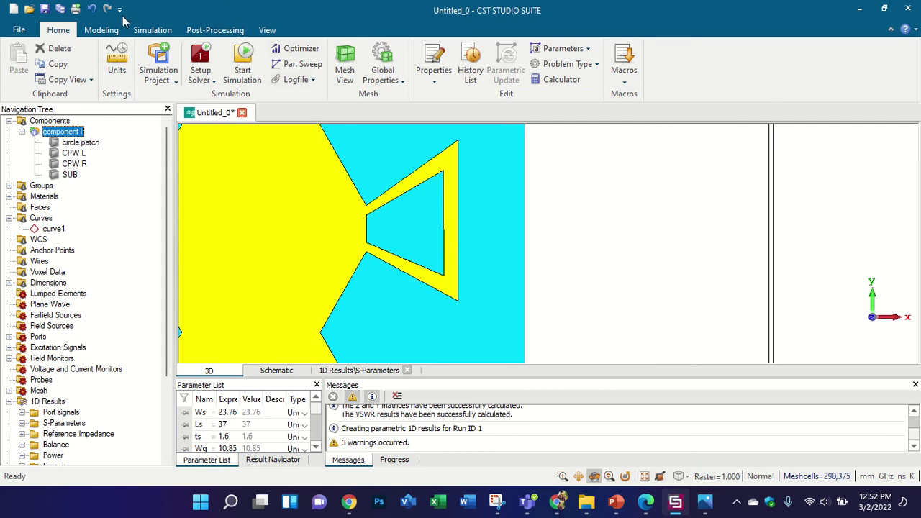
Activate the local working coordinate system (WCS) in the 3D model
{"action": "left_click", "coordinate": [101, 30]}
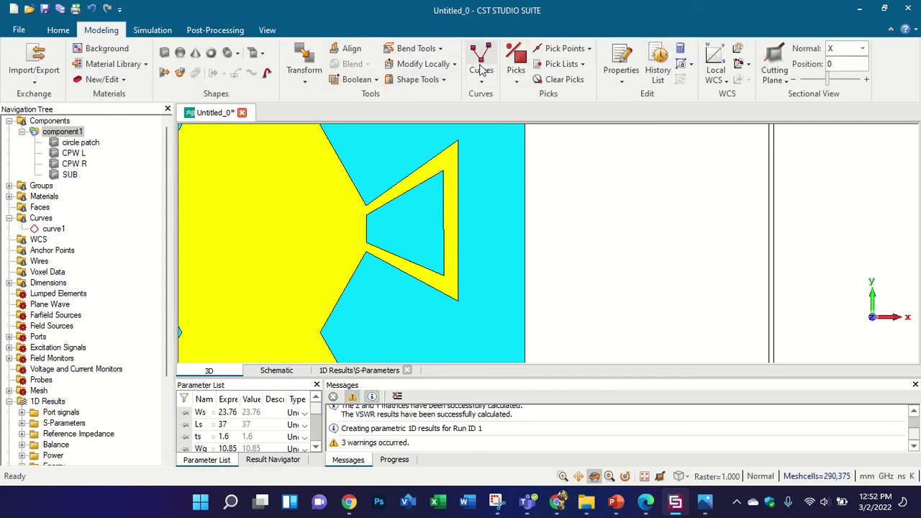
{"action": "left_click", "coordinate": [738, 63]}
{"action": "key", "text": "Escape"}
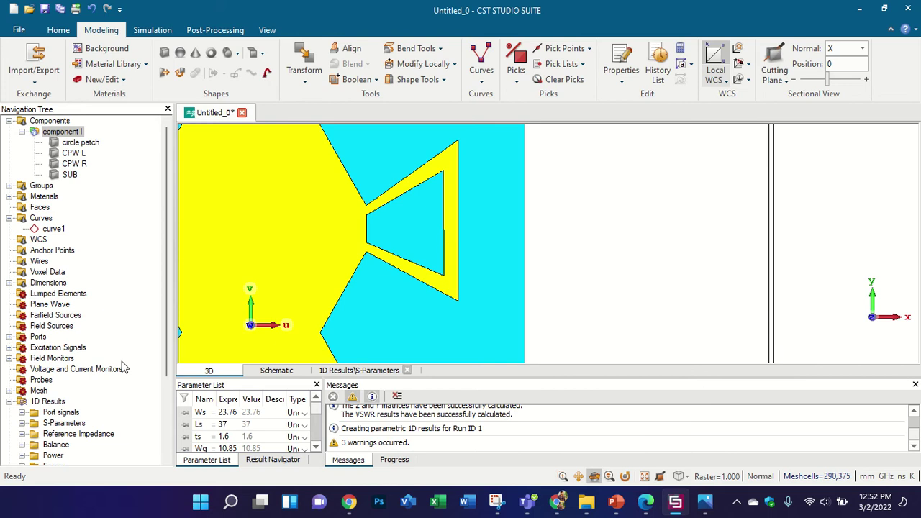
Plot the S-parameters, inspect the S1,1 curve between about 4.7 and 8.6 GHz, and reset the plot view
{"action": "left_click", "coordinate": [105, 425]}
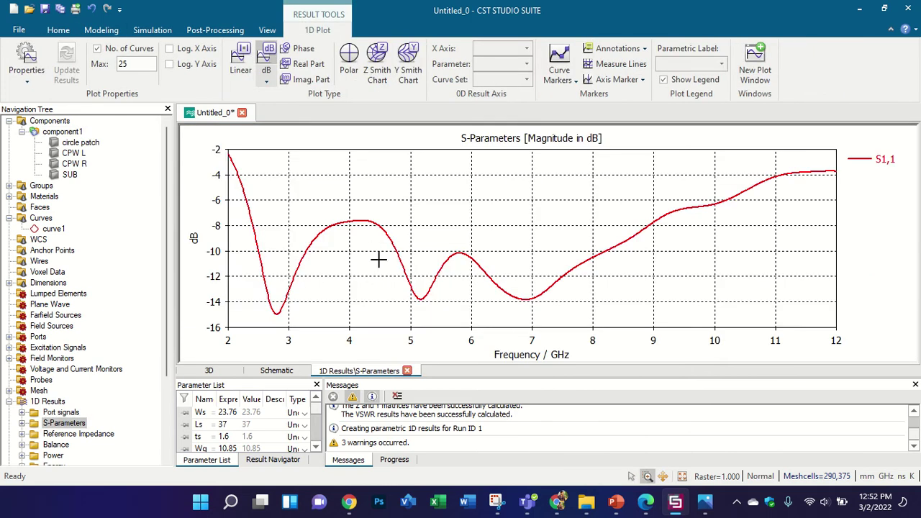
{"action": "left_click_drag", "start_coordinate": [388, 247], "coordinate": [630, 307]}
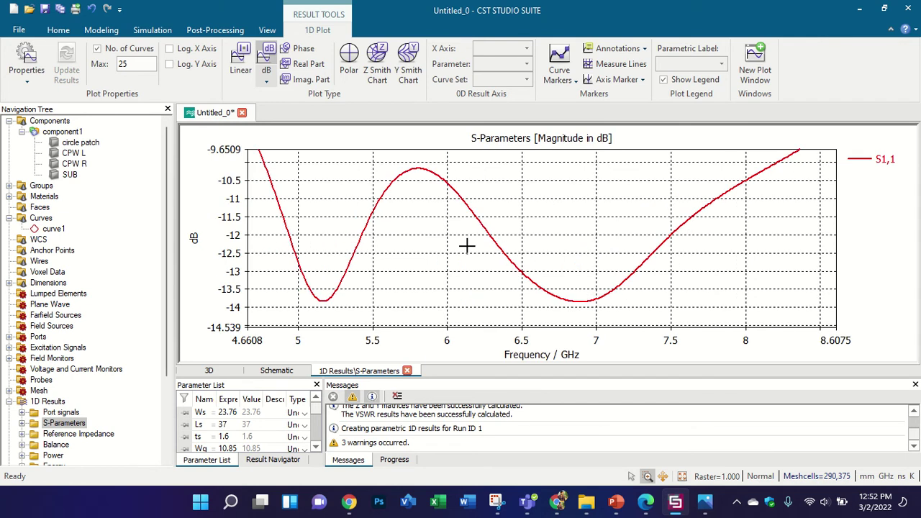
{"action": "right_click", "coordinate": [369, 170]}
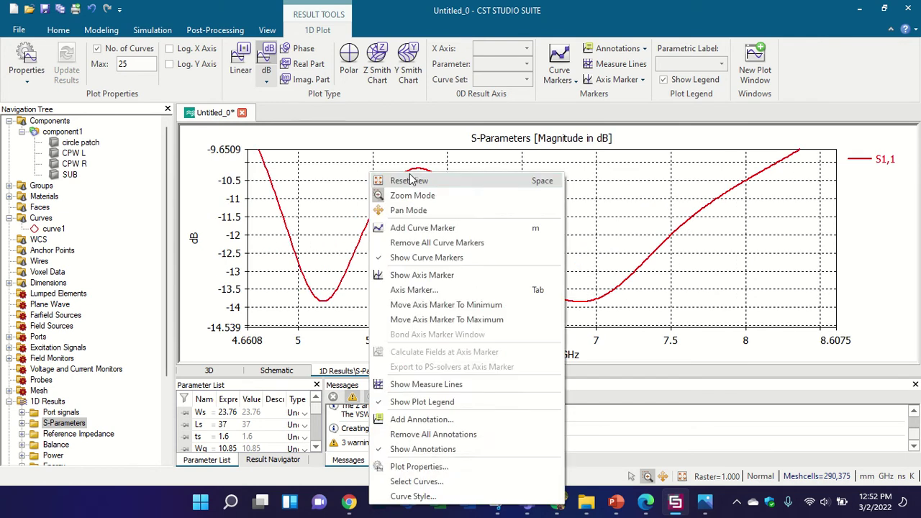
{"action": "left_click", "coordinate": [414, 181]}
Start a polygon curve on the 3D model at the resonator's upper junction with the patch (5, 5.15), with the second vertex at (10.1, 8.8)
{"action": "left_click", "coordinate": [74, 136]}
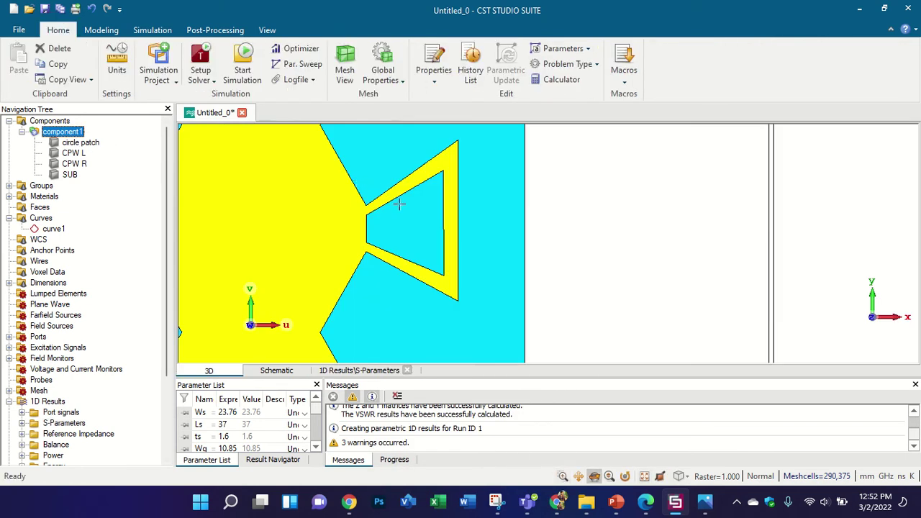
{"action": "scroll", "coordinate": [395, 224], "scroll_direction": "up", "scroll_amount": 2}
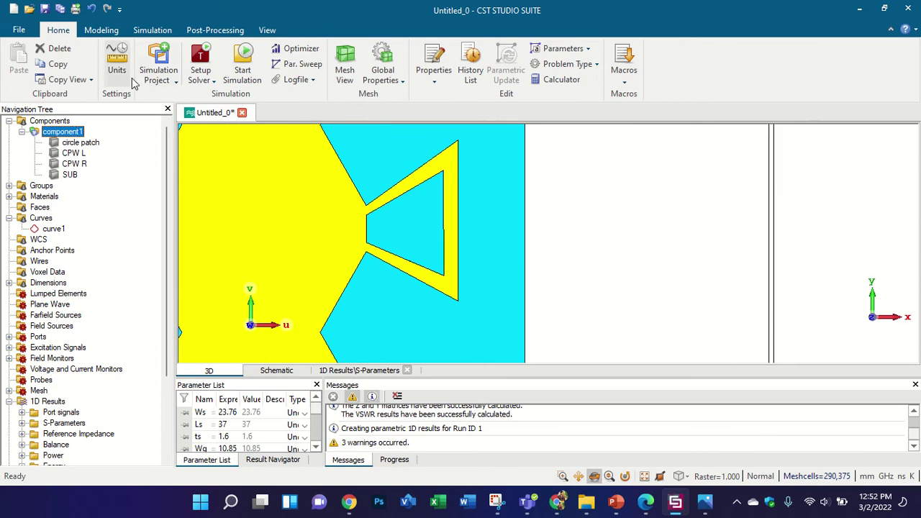
{"action": "left_click", "coordinate": [101, 29]}
{"action": "left_click", "coordinate": [481, 60]}
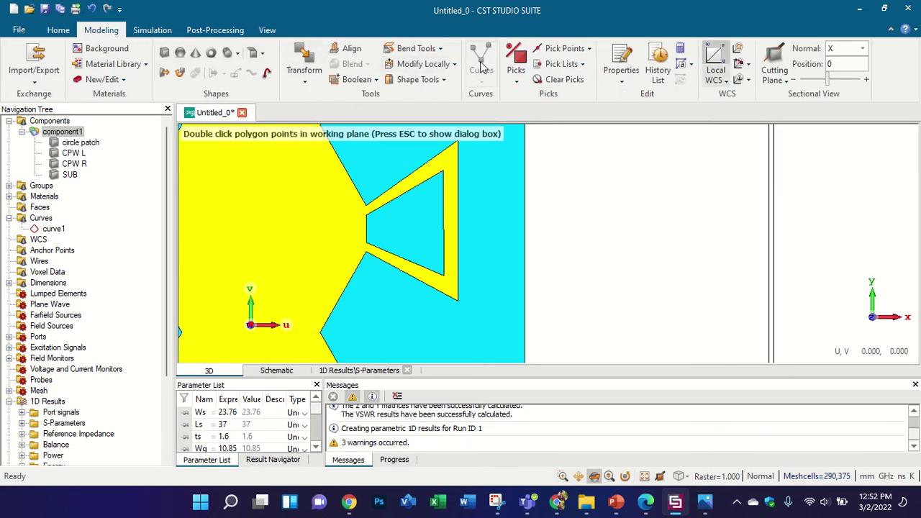
{"action": "left_click", "coordinate": [362, 209]}
{"action": "scroll", "coordinate": [364, 219], "scroll_direction": "down", "scroll_amount": 3}
{"action": "scroll", "coordinate": [339, 237], "scroll_direction": "up", "scroll_amount": 2}
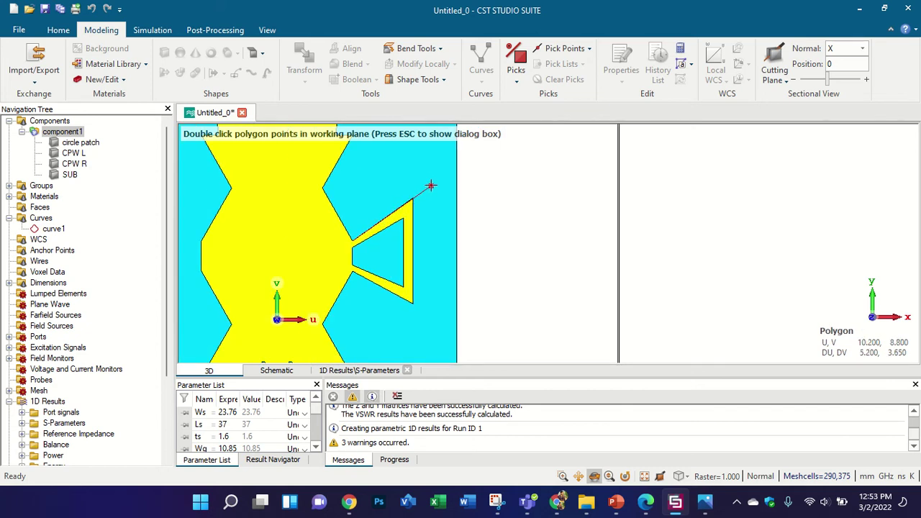
{"action": "scroll", "coordinate": [431, 186], "scroll_direction": "up", "scroll_amount": 2}
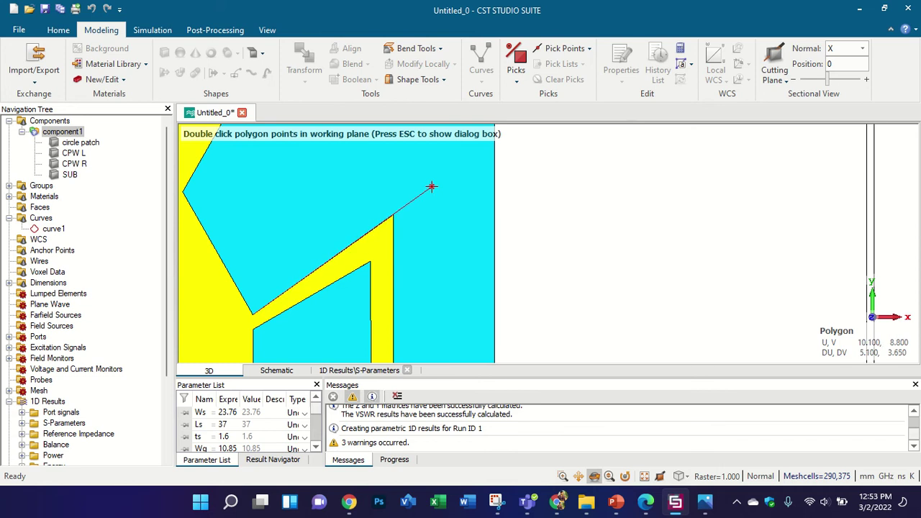
Add the polygon's third vertex at U 10.1, V 0.2, straight below the second one and outside the resonator
{"action": "scroll", "coordinate": [474, 173], "scroll_direction": "down", "scroll_amount": 4}
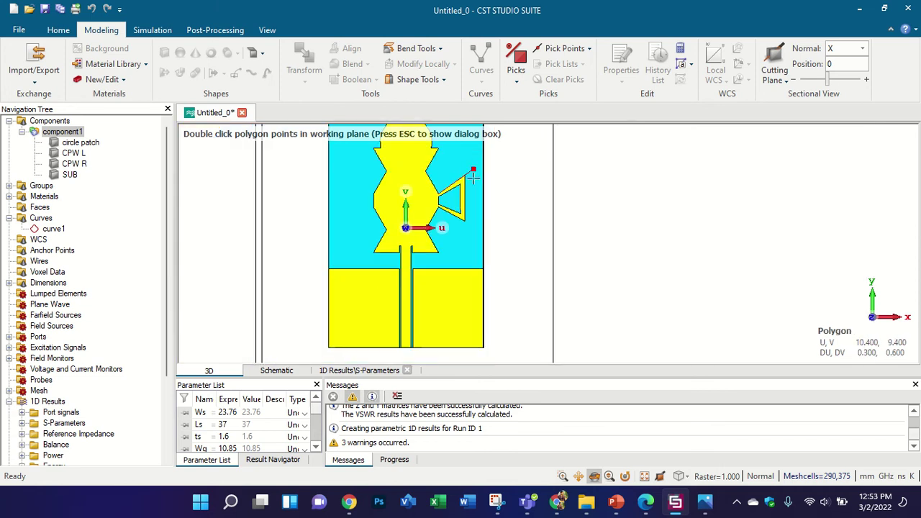
{"action": "scroll", "coordinate": [474, 174], "scroll_direction": "up", "scroll_amount": 1}
{"action": "scroll", "coordinate": [457, 222], "scroll_direction": "up", "scroll_amount": 1}
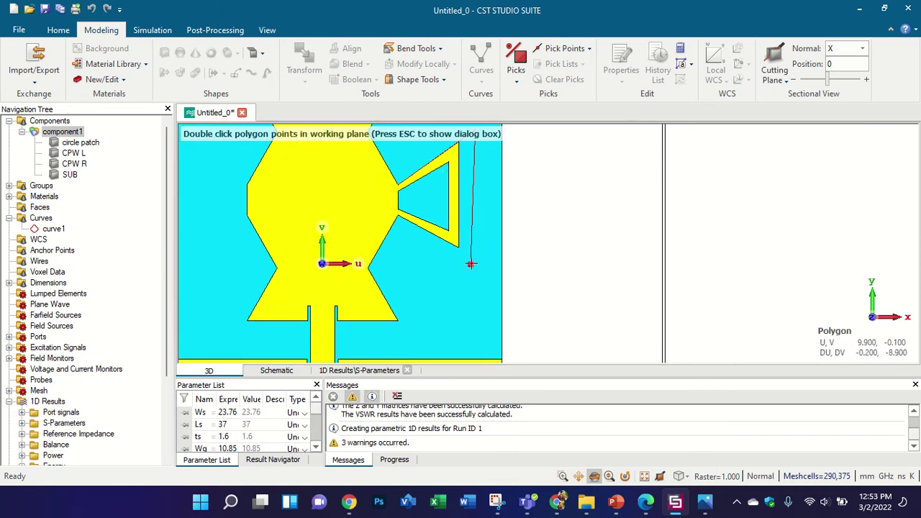
{"action": "scroll", "coordinate": [478, 262], "scroll_direction": "down", "scroll_amount": 2}
{"action": "scroll", "coordinate": [480, 257], "scroll_direction": "up", "scroll_amount": 2}
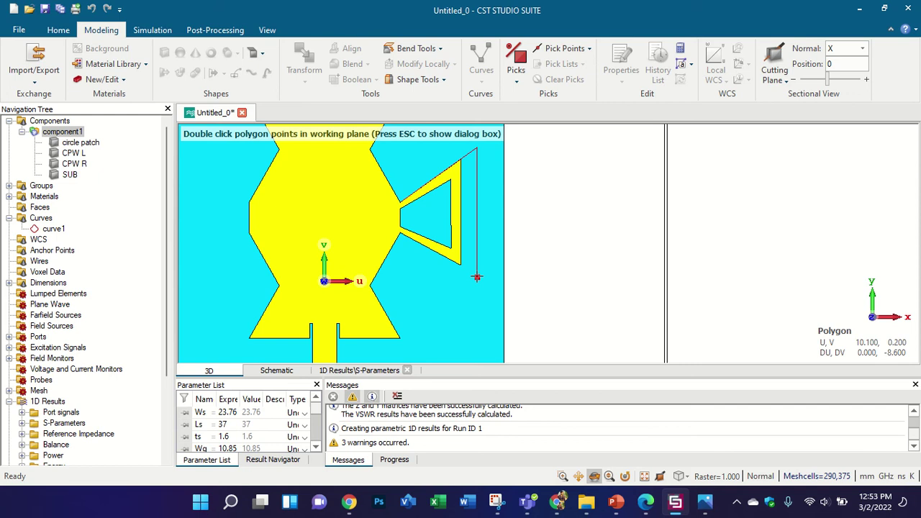
{"action": "double_click", "coordinate": [476, 277]}
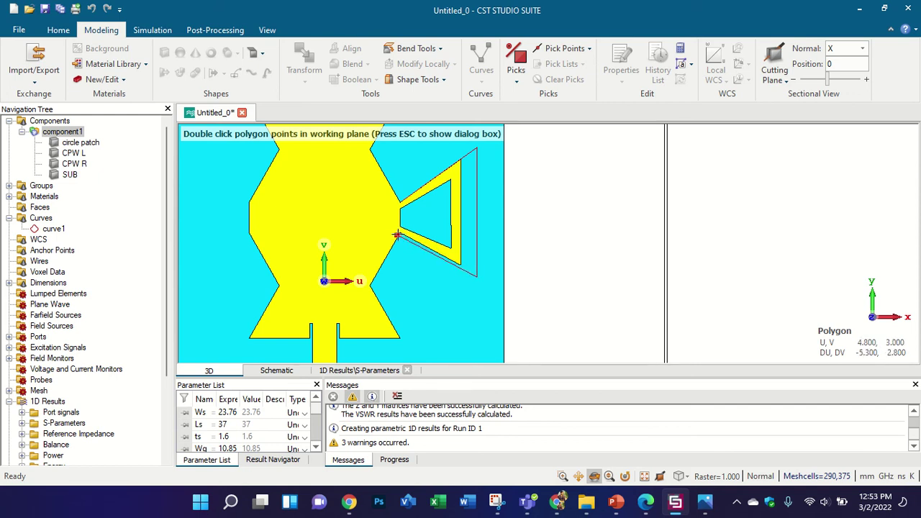
Close the polygon along the patch edge through (4.95, 3.15) and (4.95, 5.118) back to the start (5, 5.15)
{"action": "scroll", "coordinate": [396, 236], "scroll_direction": "up", "scroll_amount": 3}
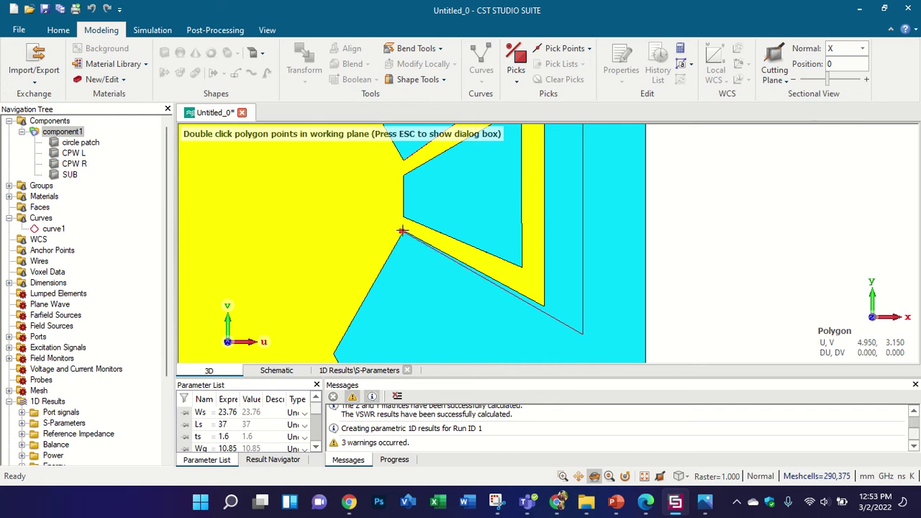
{"action": "scroll", "coordinate": [398, 239], "scroll_direction": "down", "scroll_amount": 3}
{"action": "scroll", "coordinate": [398, 239], "scroll_direction": "up", "scroll_amount": 4}
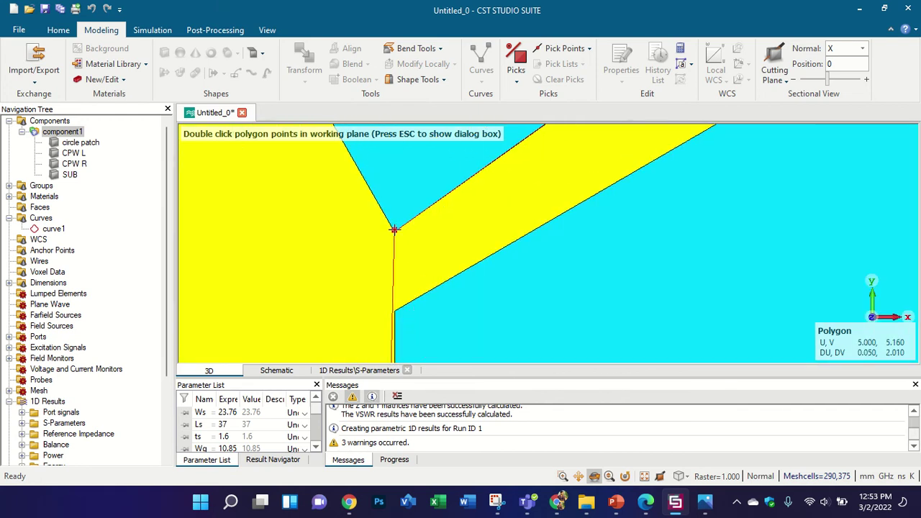
{"action": "scroll", "coordinate": [389, 230], "scroll_direction": "up", "scroll_amount": 2}
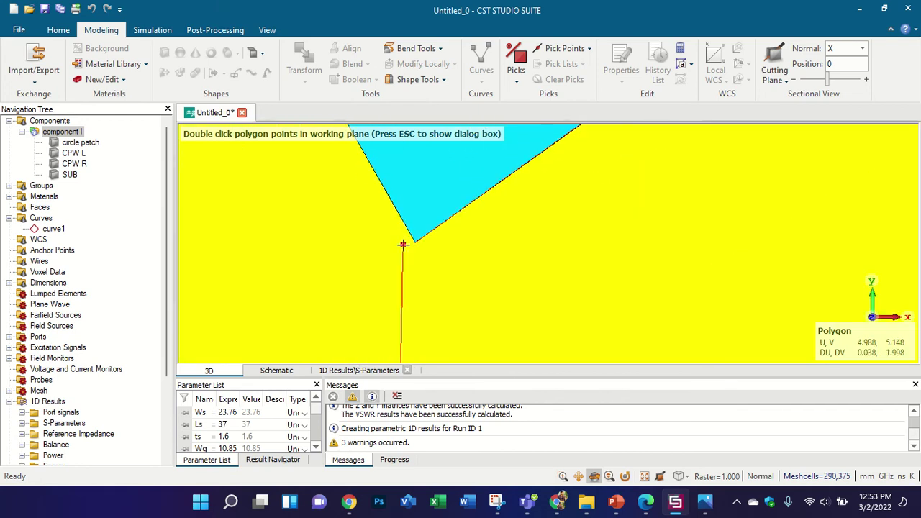
{"action": "double_click", "coordinate": [363, 275]}
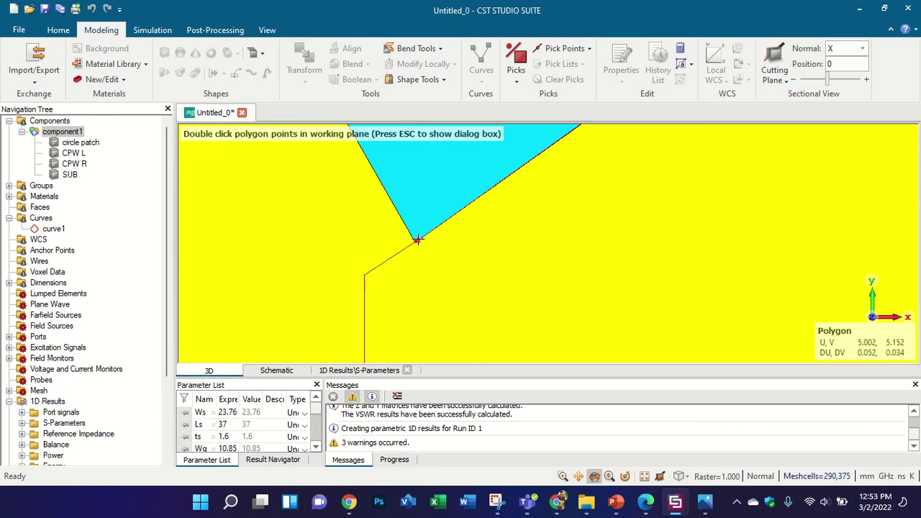
{"action": "double_click", "coordinate": [417, 240]}
{"action": "key", "text": "Escape"}
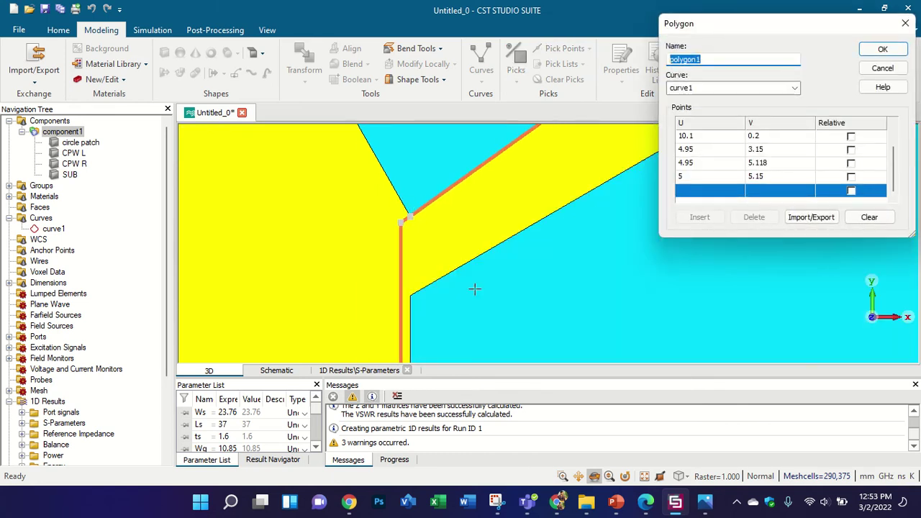
Check the course timetable image and the article's first page in the browser, and return to CST Studio Suite
{"action": "left_click", "coordinate": [704, 503]}
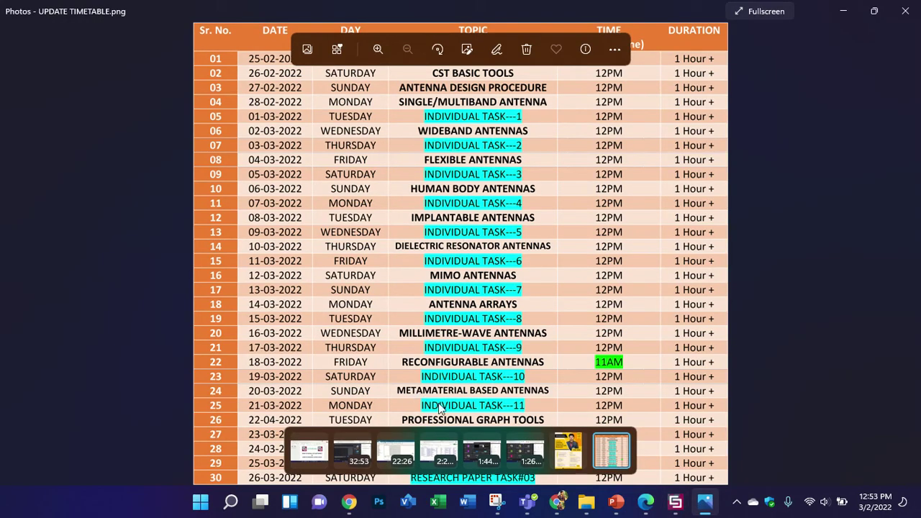
{"action": "left_click", "coordinate": [645, 502]}
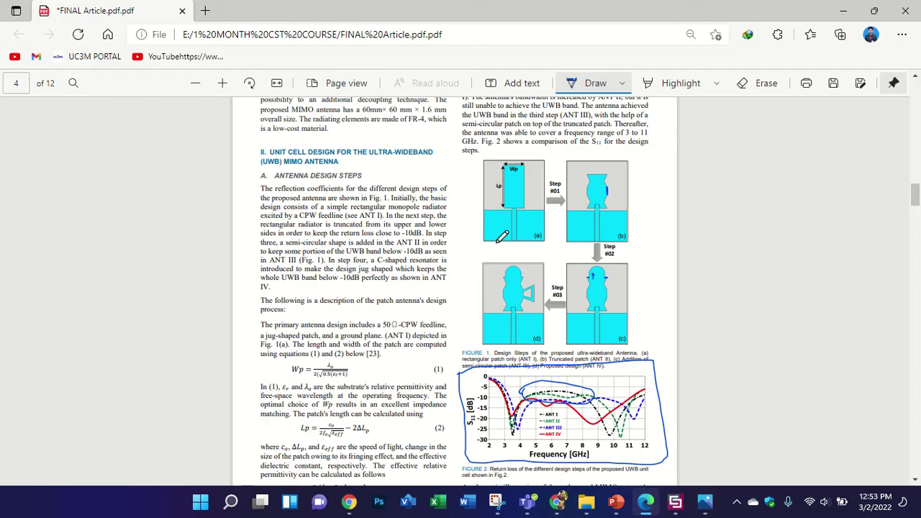
{"action": "scroll", "coordinate": [503, 237], "scroll_direction": "up", "scroll_amount": 15}
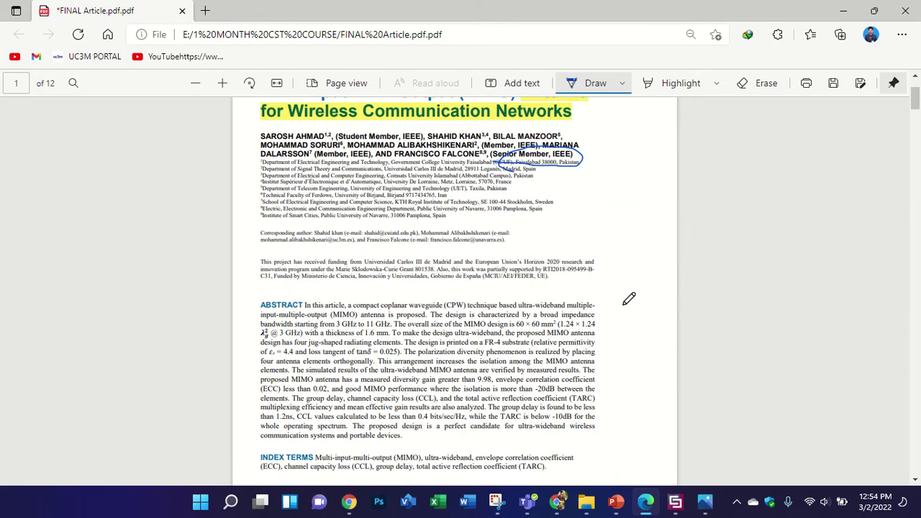
{"action": "left_click", "coordinate": [705, 502]}
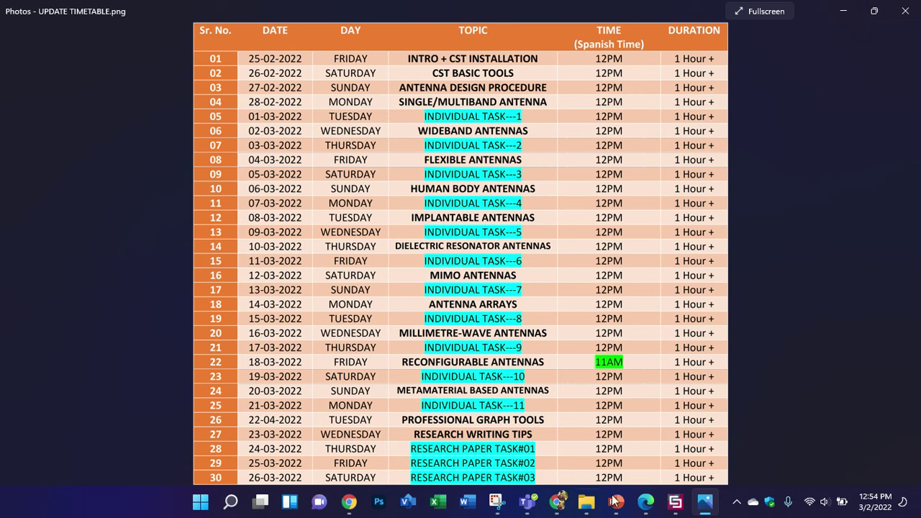
{"action": "left_click", "coordinate": [675, 502]}
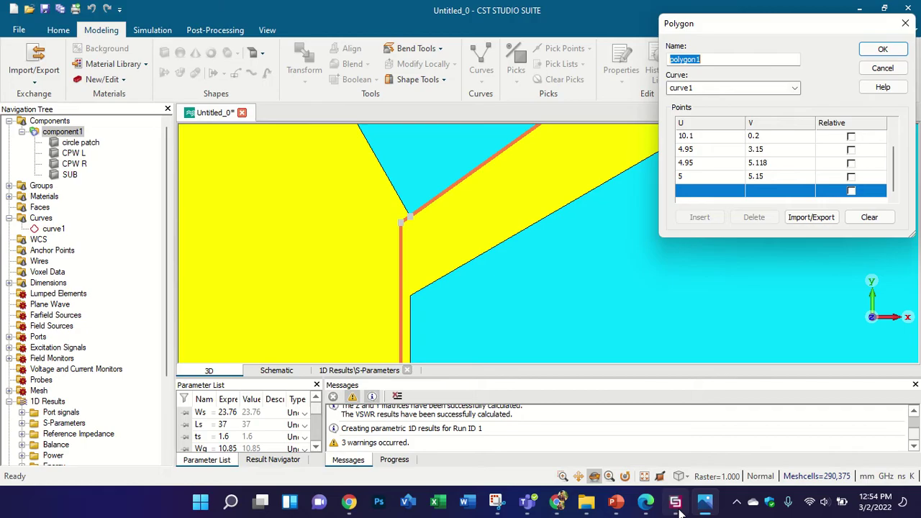
Create the polygon in curve1, select it as the profile to extrude with thickness tp, and preview the extrusion from the side
{"action": "scroll", "coordinate": [421, 188], "scroll_direction": "down", "scroll_amount": 2}
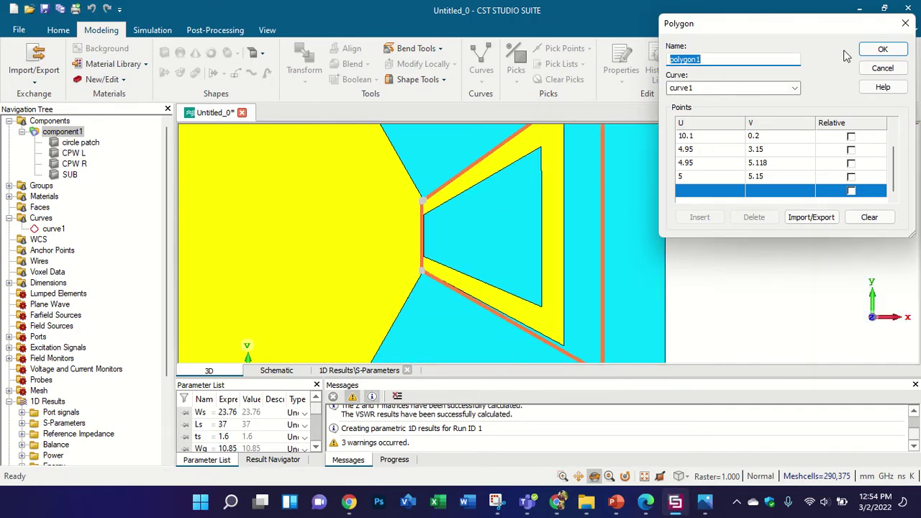
{"action": "left_click", "coordinate": [882, 49]}
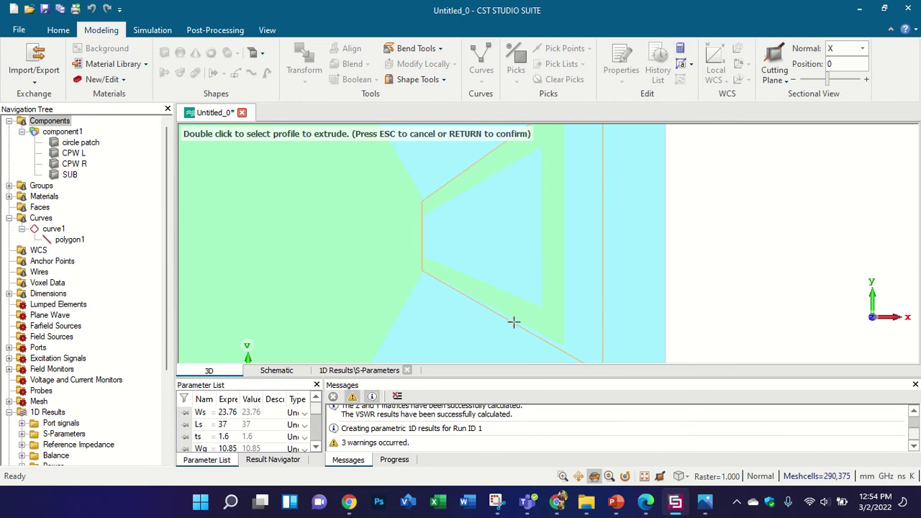
{"action": "double_click", "coordinate": [514, 321]}
{"action": "left_click", "coordinate": [797, 90]}
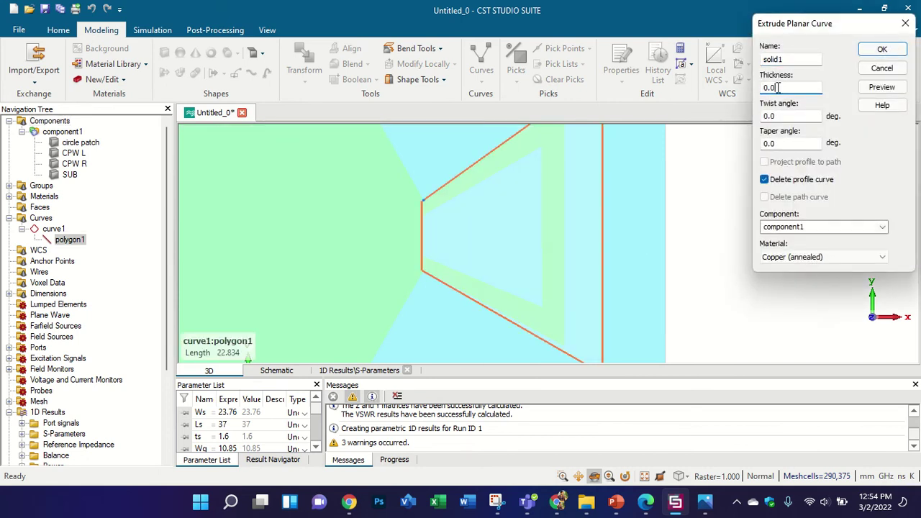
{"action": "double_click", "coordinate": [777, 88]}
{"action": "type", "text": "tp"}
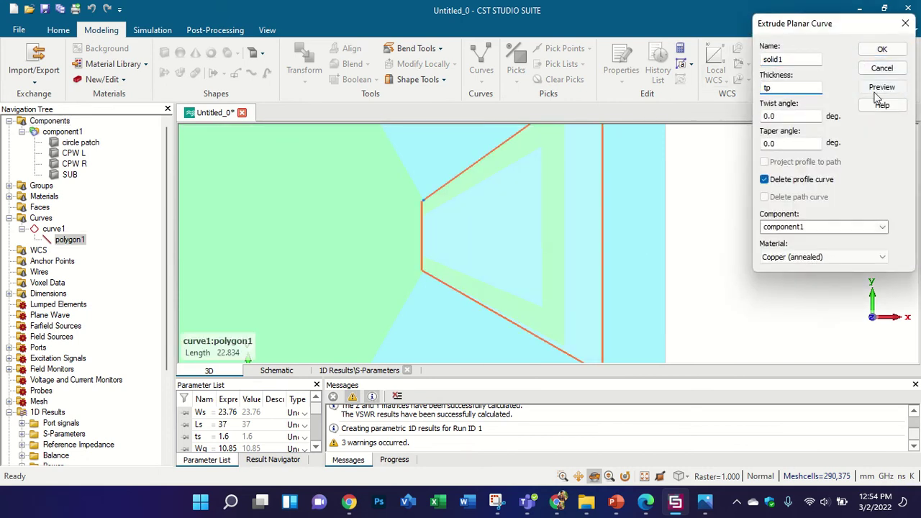
{"action": "left_click", "coordinate": [882, 87]}
{"action": "left_click_drag", "start_coordinate": [518, 249], "coordinate": [388, 178]}
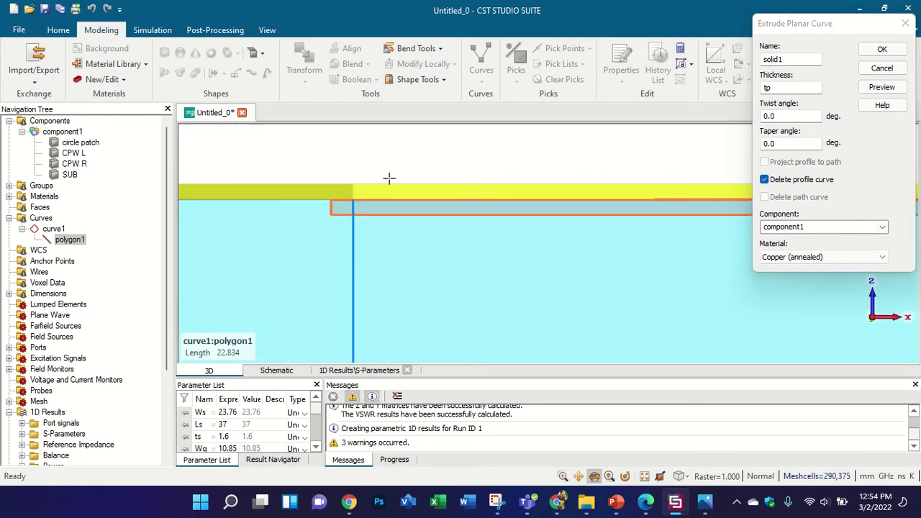
Set the extrusion thickness to -tp, preview it, and create the annealed copper solid in component1
{"action": "left_click", "coordinate": [766, 87]}
{"action": "type", "text": "-"}
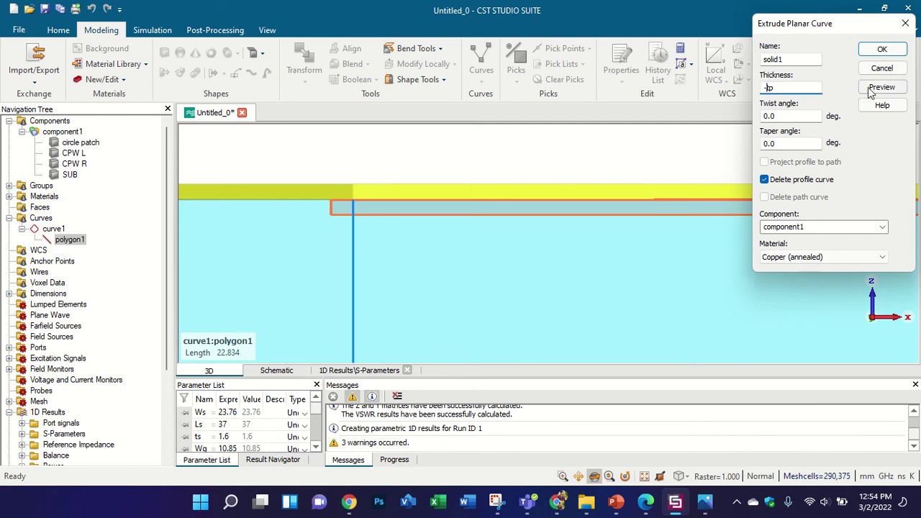
{"action": "left_click", "coordinate": [882, 87]}
{"action": "key", "text": "space"}
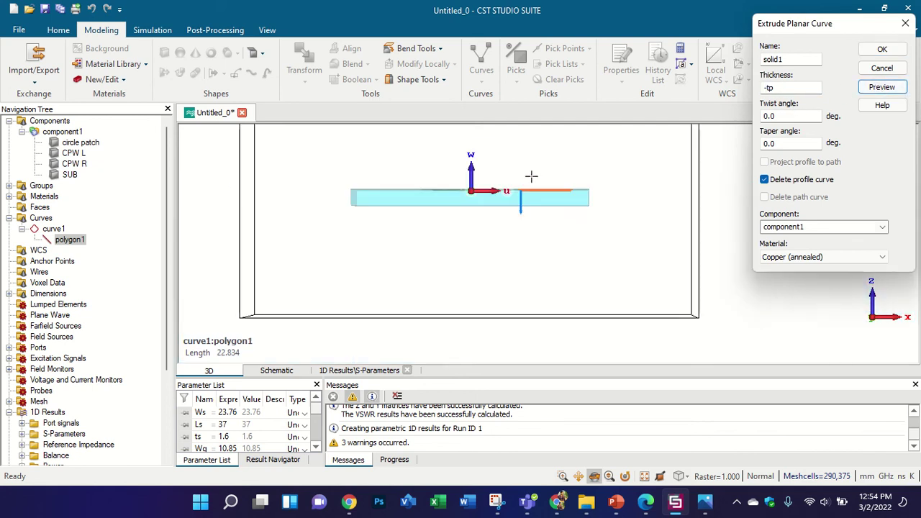
{"action": "left_click", "coordinate": [882, 49]}
{"action": "left_click", "coordinate": [713, 212]}
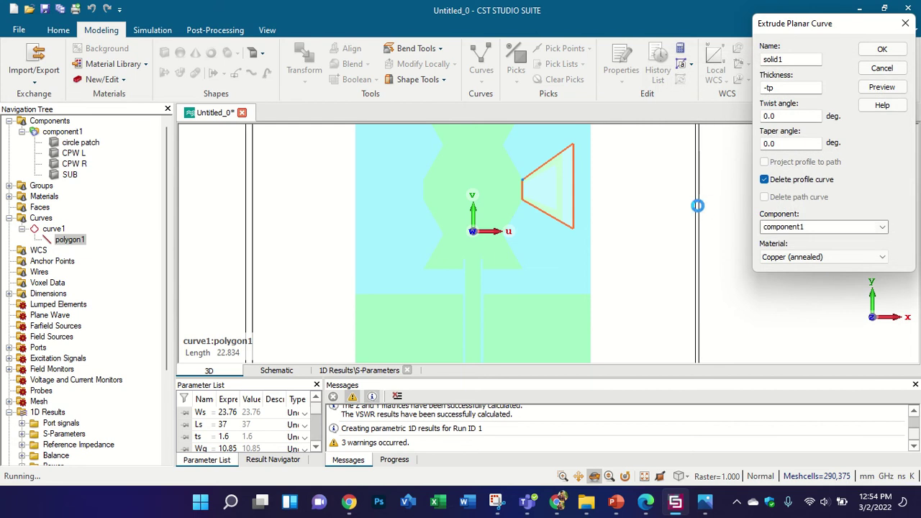
Unite solid1 with the circle patch using Boolean Add, and show all components to check the filled resonator shape
{"action": "scroll", "coordinate": [592, 139], "scroll_direction": "up", "scroll_amount": 4}
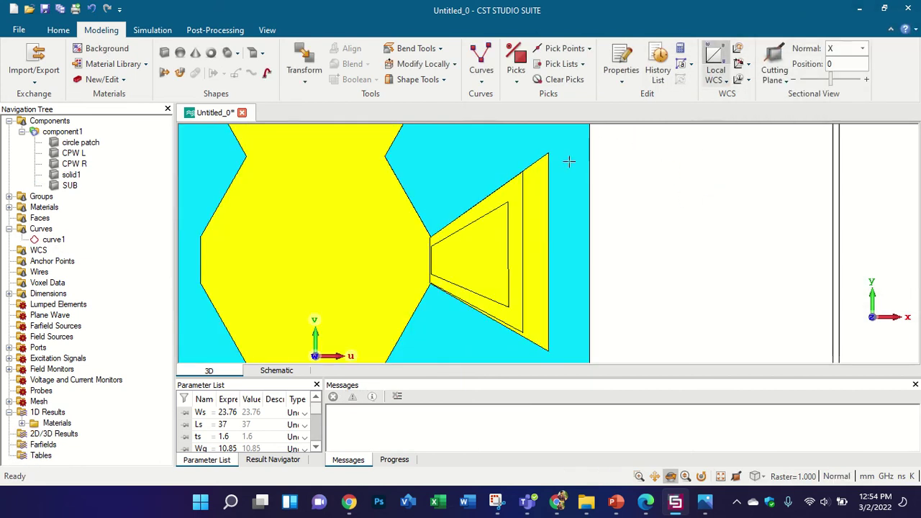
{"action": "scroll", "coordinate": [469, 218], "scroll_direction": "down", "scroll_amount": 2}
{"action": "left_click", "coordinate": [71, 175]}
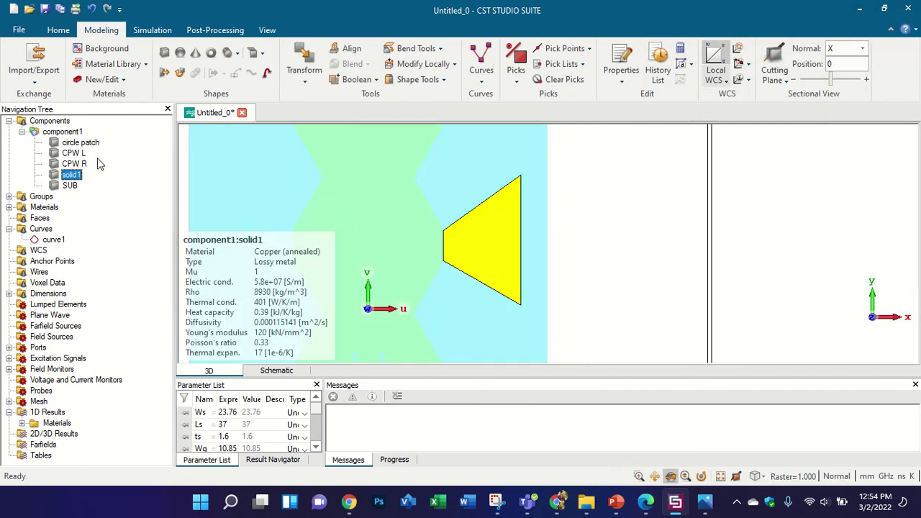
{"action": "left_click", "coordinate": [92, 144], "text": "ctrl"}
{"action": "key", "text": "plus"}
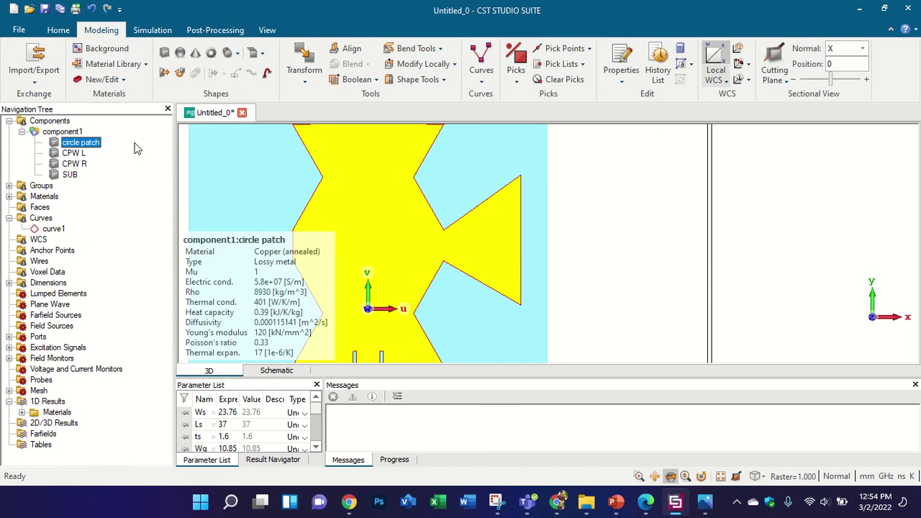
{"action": "left_click", "coordinate": [50, 121]}
{"action": "scroll", "coordinate": [500, 241], "scroll_direction": "up", "scroll_amount": 2}
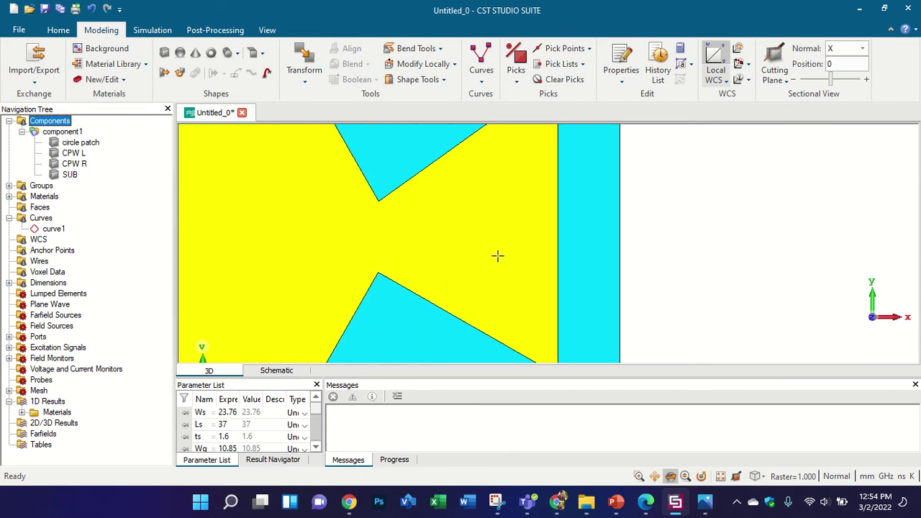
{"action": "scroll", "coordinate": [497, 255], "scroll_direction": "down", "scroll_amount": 1}
{"action": "scroll", "coordinate": [463, 245], "scroll_direction": "up", "scroll_amount": 2}
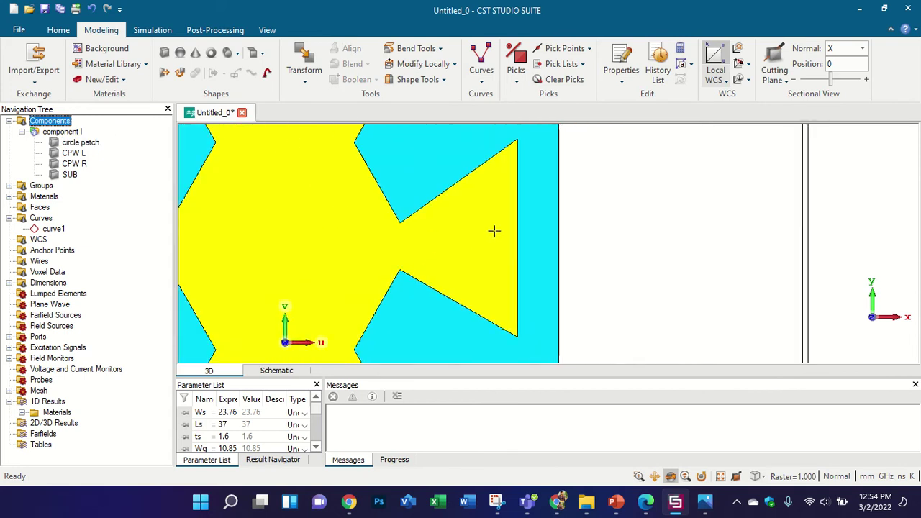
{"action": "left_click", "coordinate": [485, 63]}
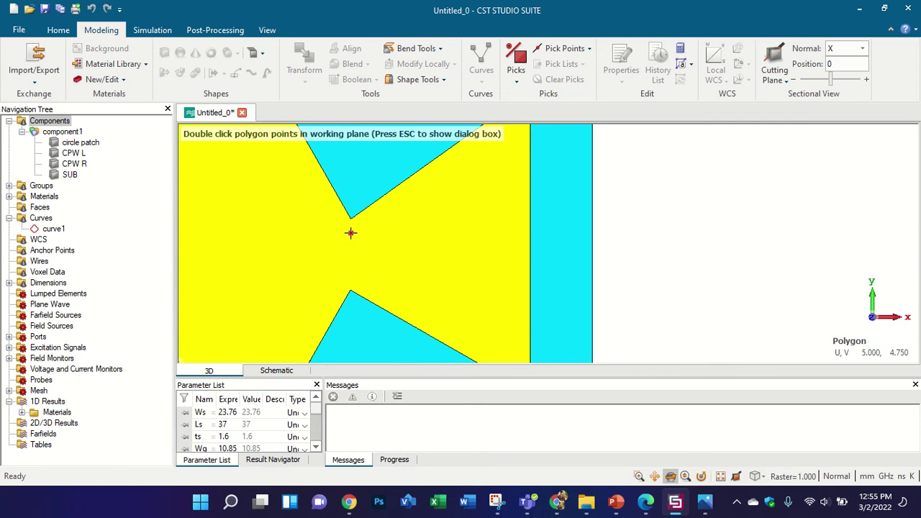
{"action": "double_click", "coordinate": [352, 240]}
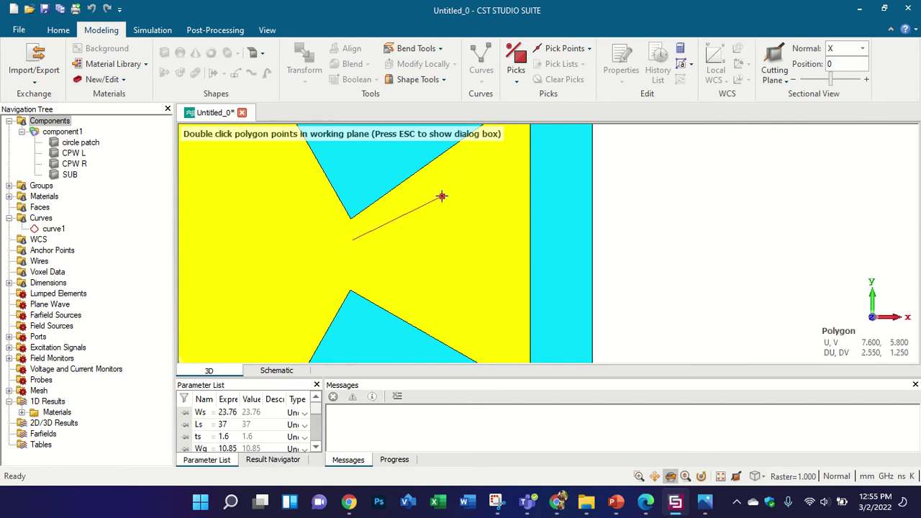
{"action": "key", "text": "Escape"}
Draw a closed four-point polygon in curve1 inside the triangular handle, with corners near (5.05, 4.35), (8.85, 6.7), (8.85, 2.4) and (5.1, 3.65)
{"action": "left_click", "coordinate": [482, 63]}
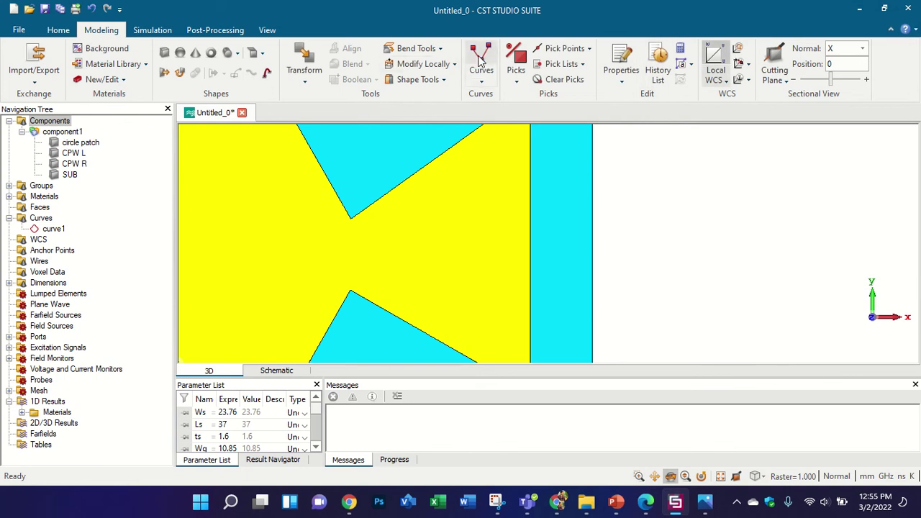
{"action": "double_click", "coordinate": [353, 247]}
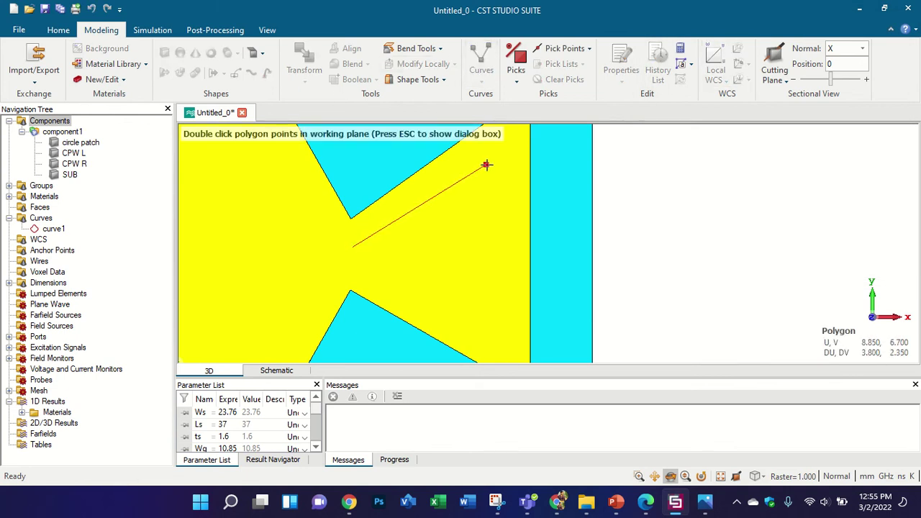
{"action": "double_click", "coordinate": [487, 165]}
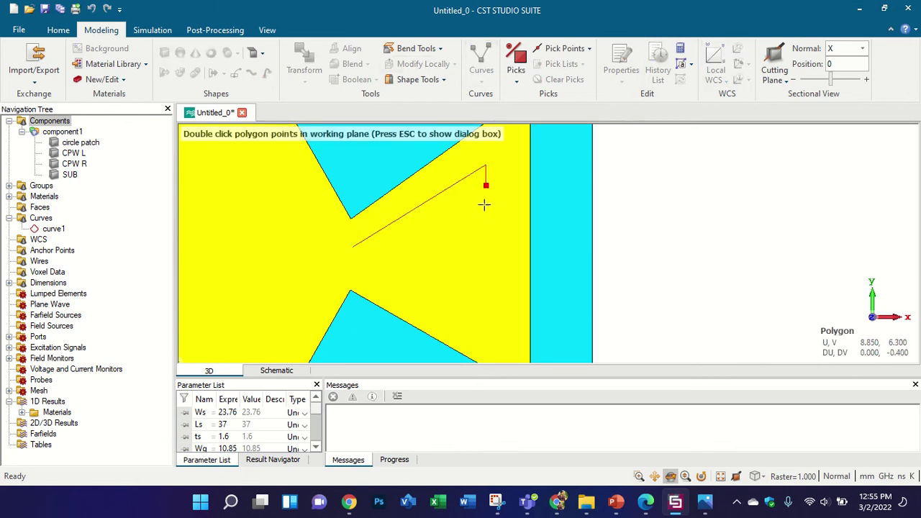
{"action": "double_click", "coordinate": [486, 315]}
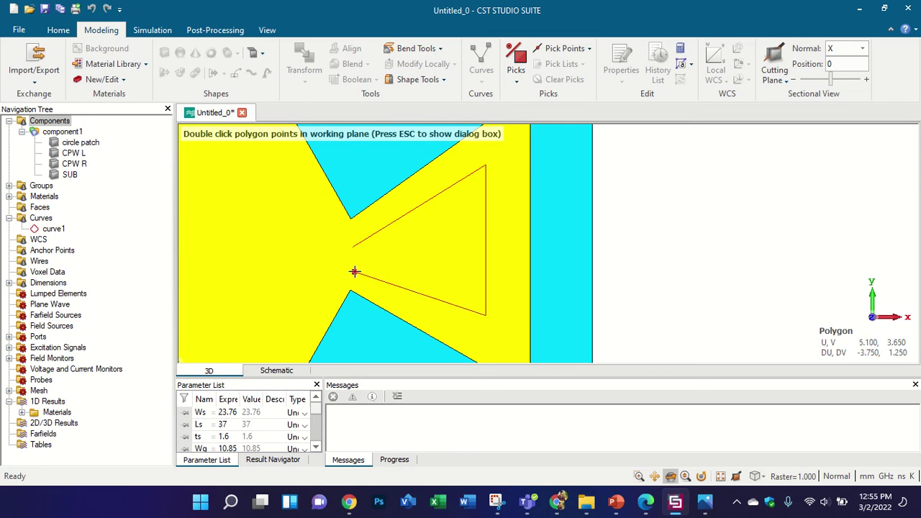
{"action": "double_click", "coordinate": [355, 272]}
{"action": "double_click", "coordinate": [354, 245]}
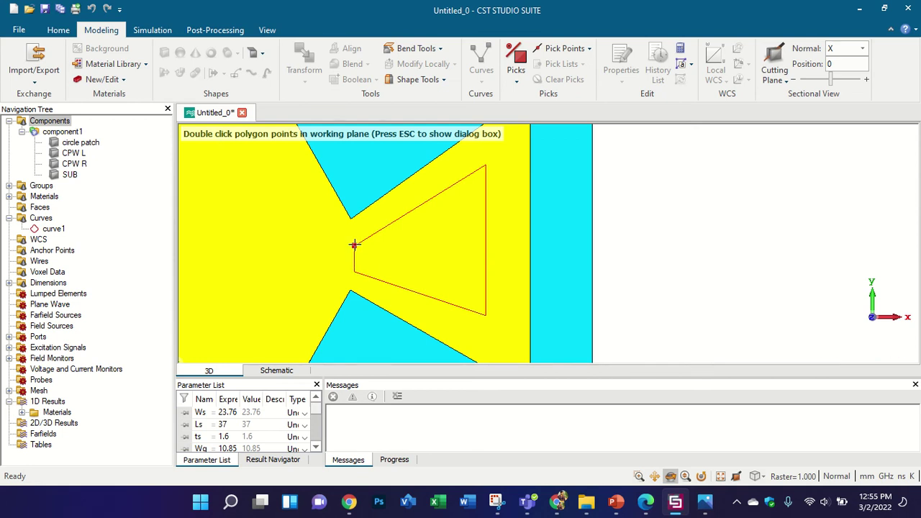
{"action": "key", "text": "Escape"}
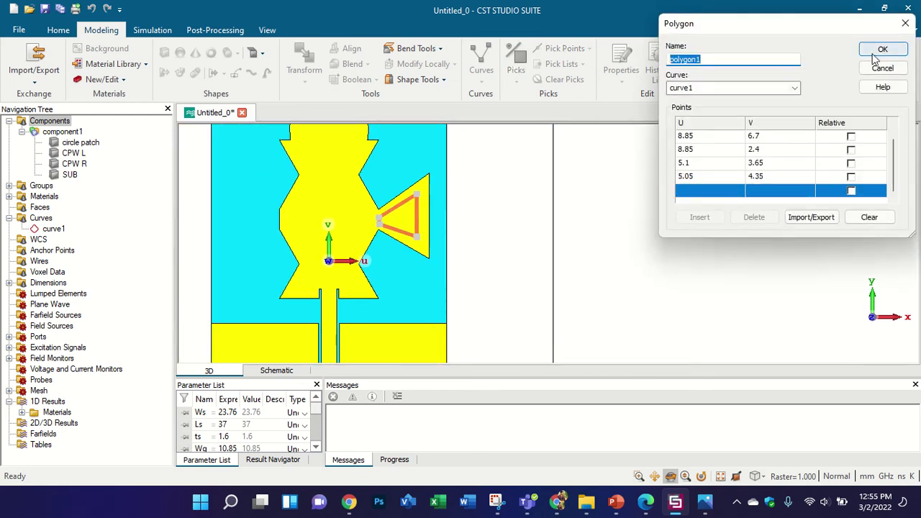
{"action": "left_click", "coordinate": [882, 49]}
Select the inner handle polygon as the profile to extrude with thickness tp, and preview the extrusion from the side
{"action": "left_click", "coordinate": [214, 74]}
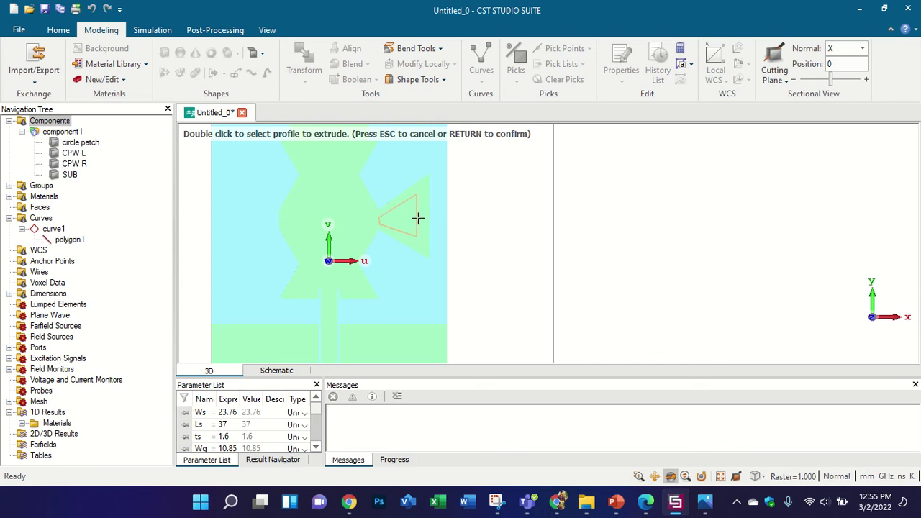
{"action": "double_click", "coordinate": [416, 217]}
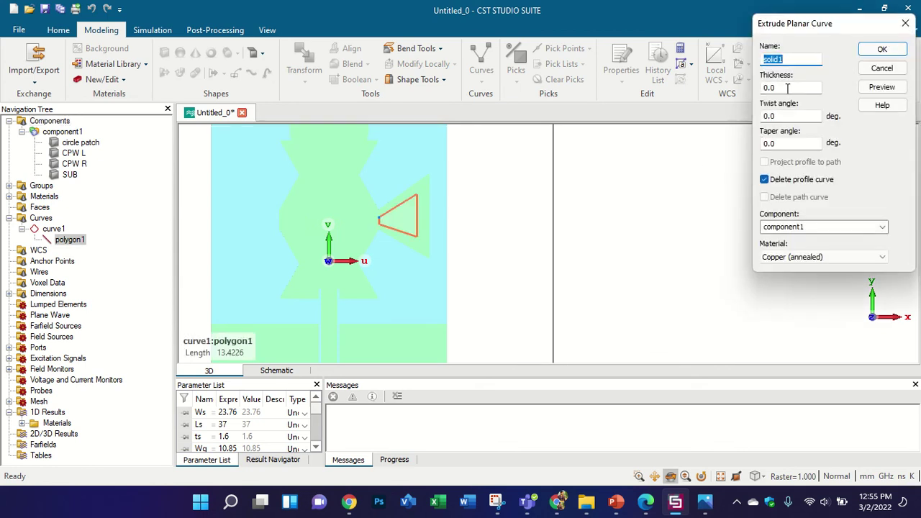
{"action": "double_click", "coordinate": [788, 87]}
{"action": "type", "text": "tp"}
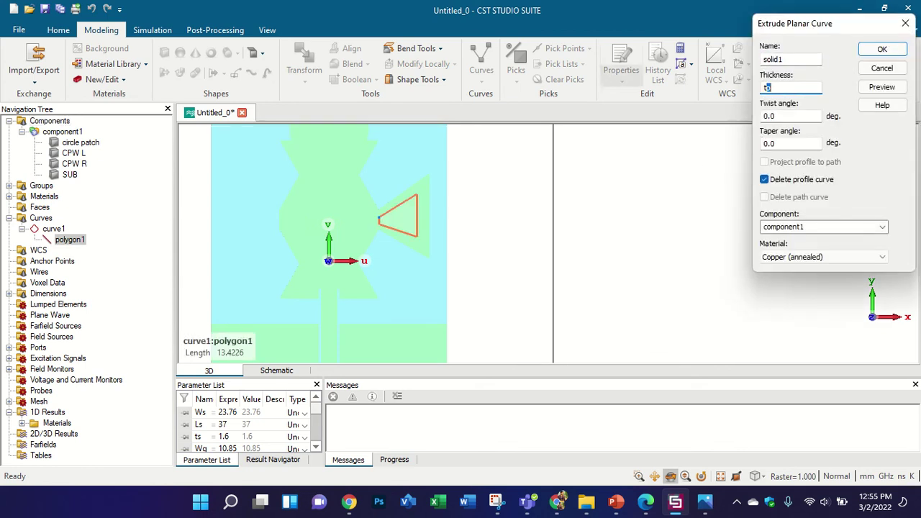
{"action": "left_click", "coordinate": [876, 90]}
{"action": "scroll", "coordinate": [430, 226], "scroll_direction": "up", "scroll_amount": 5}
{"action": "left_click_drag", "start_coordinate": [406, 214], "coordinate": [372, 242]}
{"action": "scroll", "coordinate": [372, 277], "scroll_direction": "up", "scroll_amount": 2}
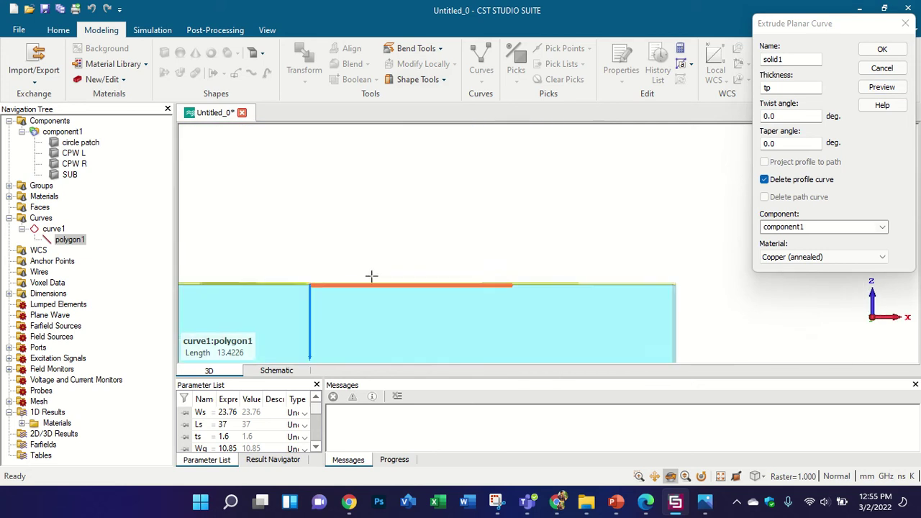
{"action": "scroll", "coordinate": [372, 277], "scroll_direction": "up", "scroll_amount": 2}
Reverse the extrusion by negating its tp thickness, create the annealed copper solid in component1, and return to the front view
{"action": "double_click", "coordinate": [769, 87]}
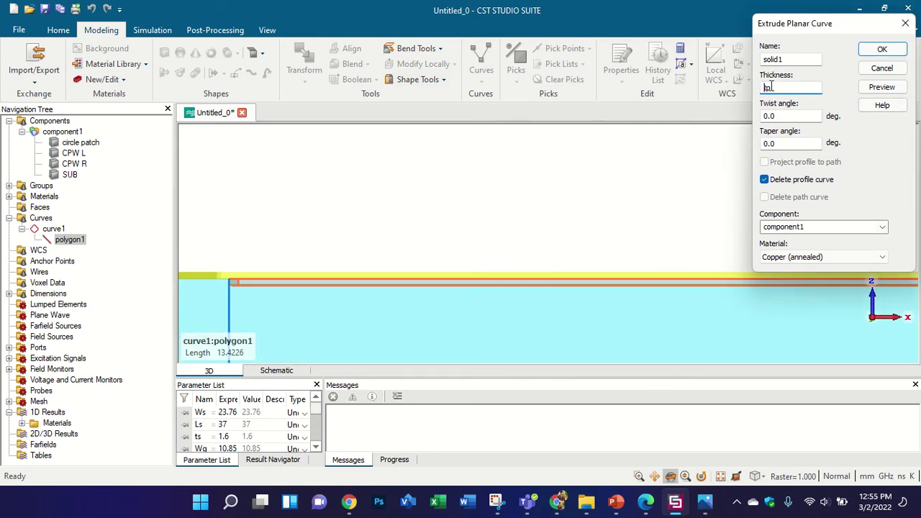
{"action": "left_click", "coordinate": [882, 49]}
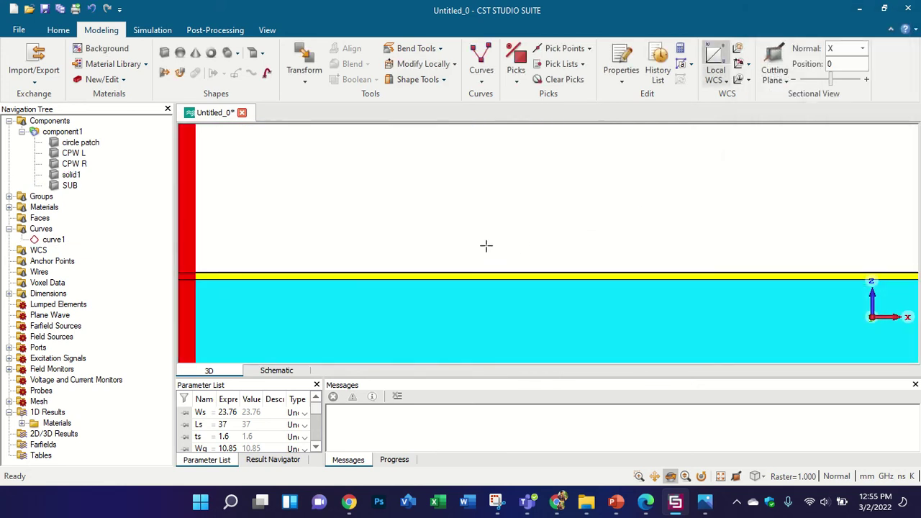
{"action": "scroll", "coordinate": [493, 219], "scroll_direction": "down", "scroll_amount": 5}
{"action": "left_click_drag", "start_coordinate": [493, 219], "coordinate": [472, 271]}
{"action": "scroll", "coordinate": [474, 266], "scroll_direction": "down", "scroll_amount": 2}
{"action": "scroll", "coordinate": [484, 184], "scroll_direction": "up", "scroll_amount": 1}
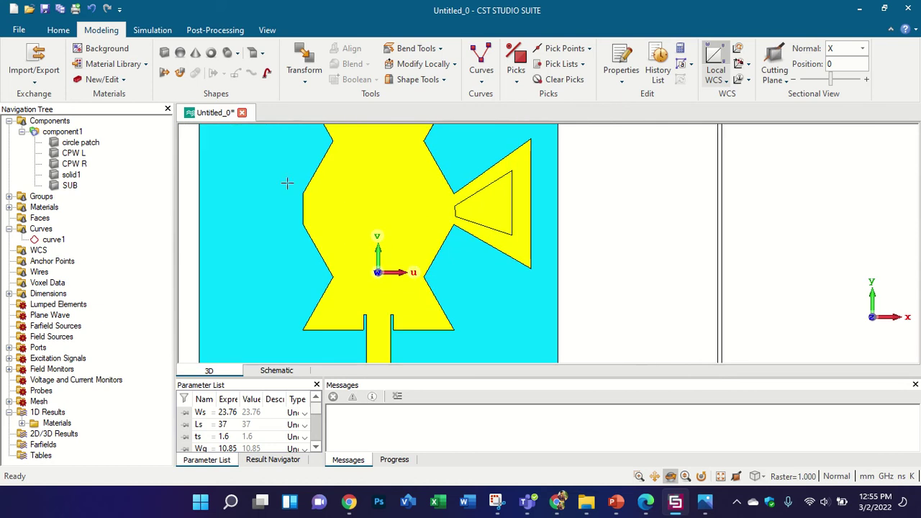
Subtract solid1 from the circle patch with a Boolean operation to cut the opening in the handle, and inspect the whole antenna
{"action": "left_click", "coordinate": [81, 143]}
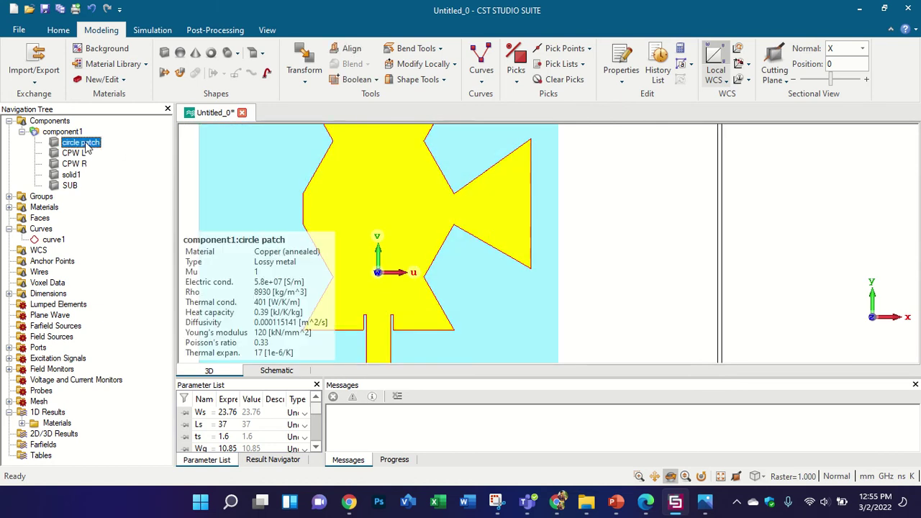
{"action": "key", "text": "minus"}
{"action": "left_click", "coordinate": [71, 175]}
{"action": "key", "text": "Return"}
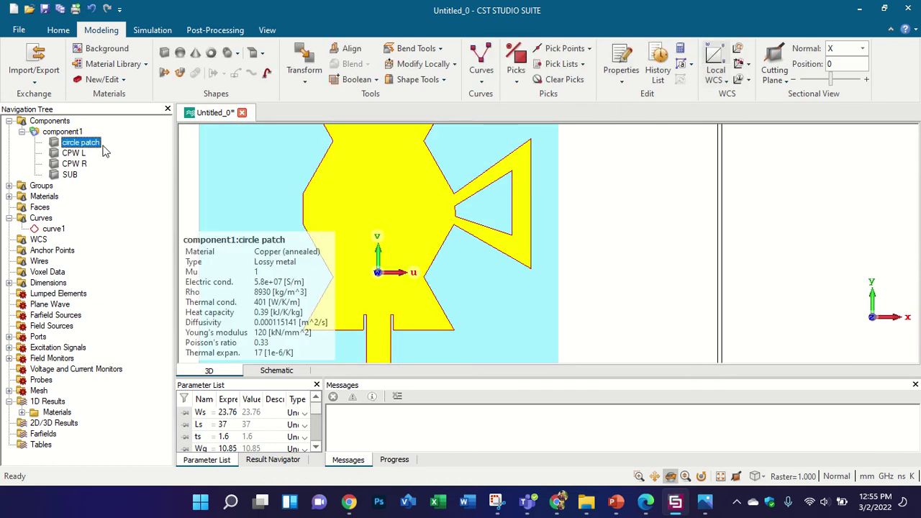
{"action": "key", "text": "Escape"}
{"action": "scroll", "coordinate": [466, 207], "scroll_direction": "down", "scroll_amount": 4}
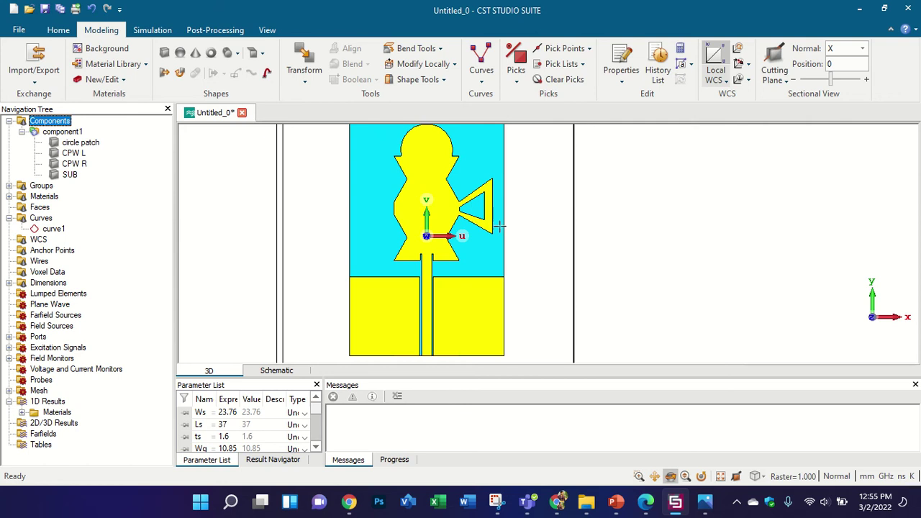
{"action": "left_click_drag", "start_coordinate": [457, 281], "coordinate": [487, 214]}
{"action": "key", "text": "KP_5"}
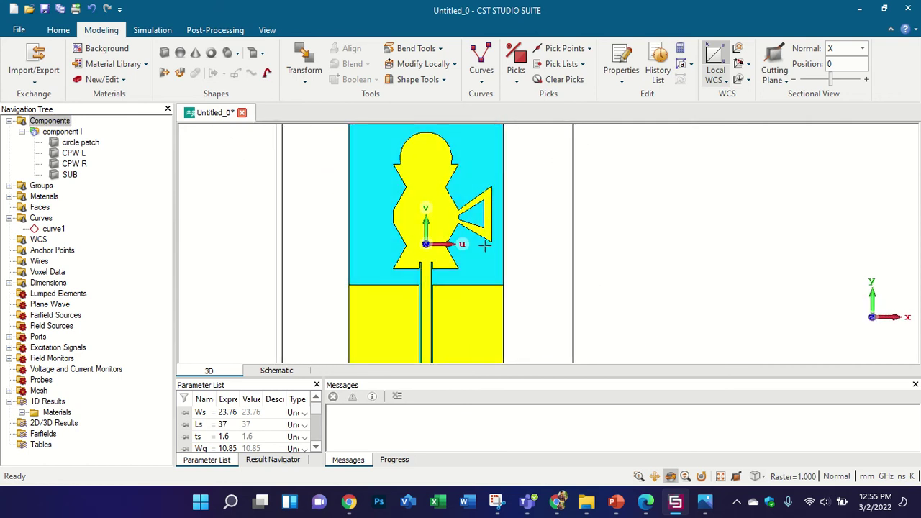
Switch to the article in the browser and circle the C-shaped handle in the Figure 3 schematic on page 5
{"action": "left_click", "coordinate": [646, 501]}
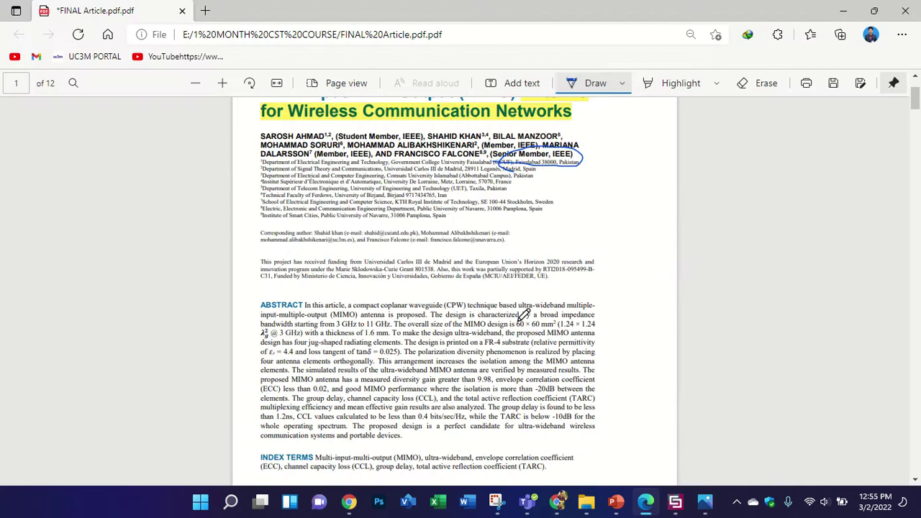
{"action": "scroll", "coordinate": [530, 324], "scroll_direction": "down", "scroll_amount": 15}
{"action": "scroll", "coordinate": [529, 324], "scroll_direction": "down", "scroll_amount": 15}
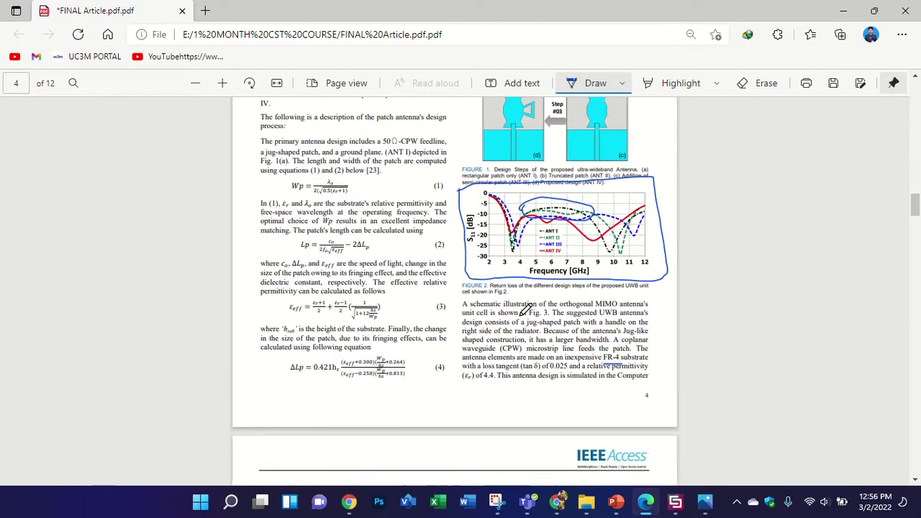
{"action": "scroll", "coordinate": [525, 310], "scroll_direction": "up", "scroll_amount": 4}
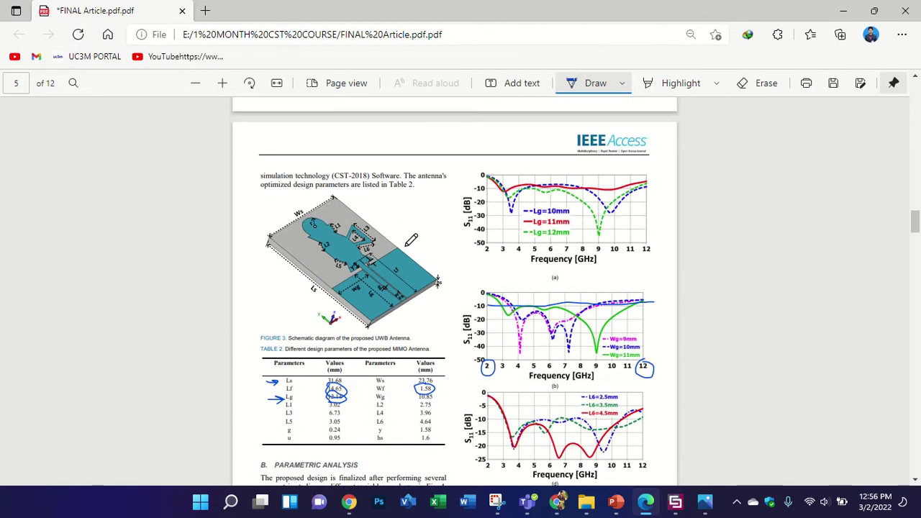
{"action": "scroll", "coordinate": [145, 216], "scroll_direction": "up", "scroll_amount": 5, "text": "ctrl"}
{"action": "scroll", "coordinate": [146, 216], "scroll_direction": "up", "scroll_amount": 3, "text": "ctrl"}
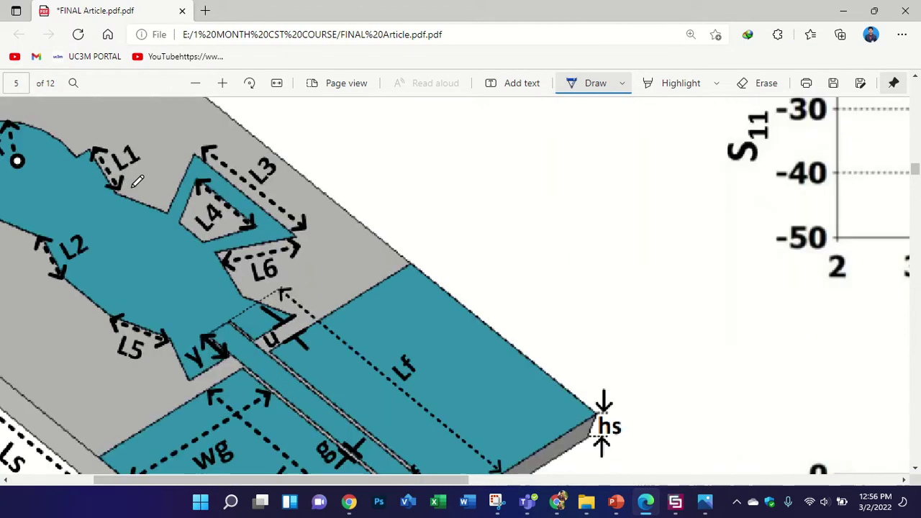
{"action": "left_click_drag", "start_coordinate": [202, 136], "coordinate": [179, 146]}
{"action": "mouse_move", "coordinate": [154, 195]}
{"action": "left_mouse_down"}
{"action": "mouse_move", "coordinate": [399, 198]}
{"action": "mouse_move", "coordinate": [170, 150]}
{"action": "left_mouse_up"}
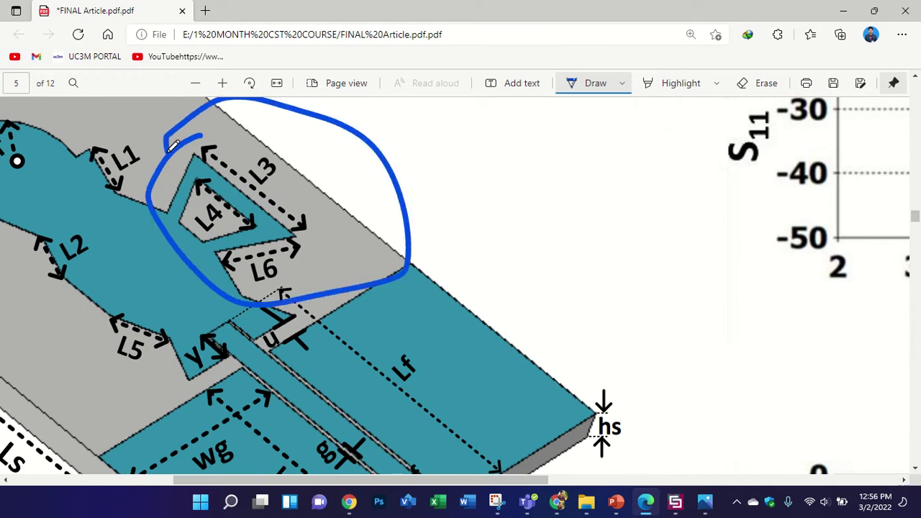
{"action": "scroll", "coordinate": [324, 188], "scroll_direction": "down", "scroll_amount": 3, "text": "ctrl"}
{"action": "scroll", "coordinate": [329, 192], "scroll_direction": "down", "scroll_amount": 3, "text": "ctrl"}
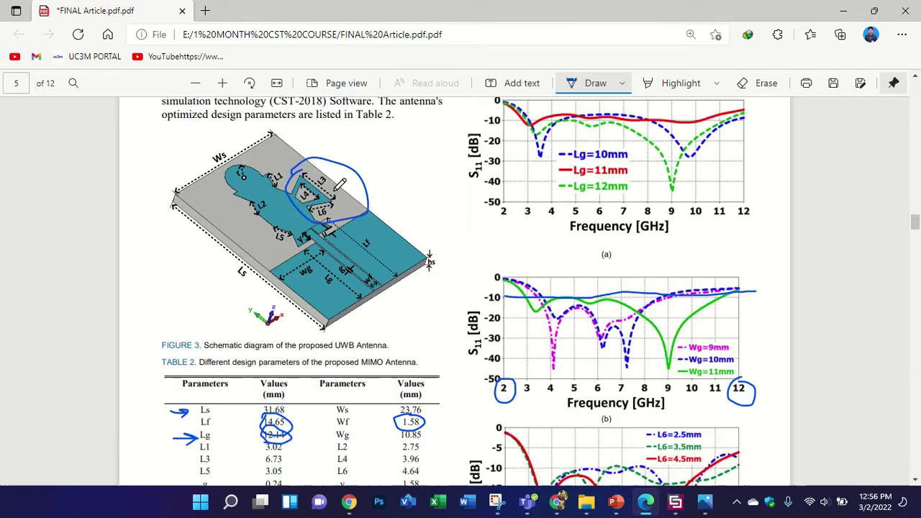
Return to CST Studio Suite and examine the cut handle against the article's schematic
{"action": "left_click", "coordinate": [676, 510]}
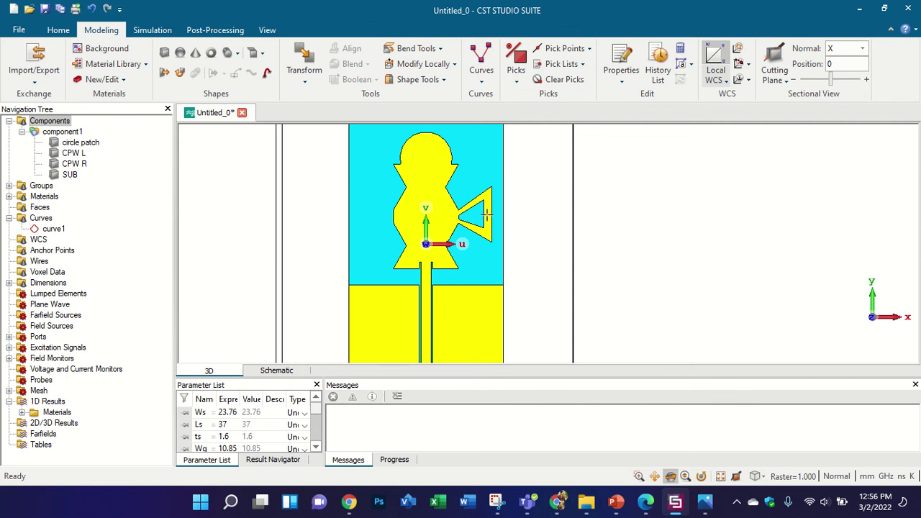
{"action": "scroll", "coordinate": [483, 223], "scroll_direction": "up", "scroll_amount": 2}
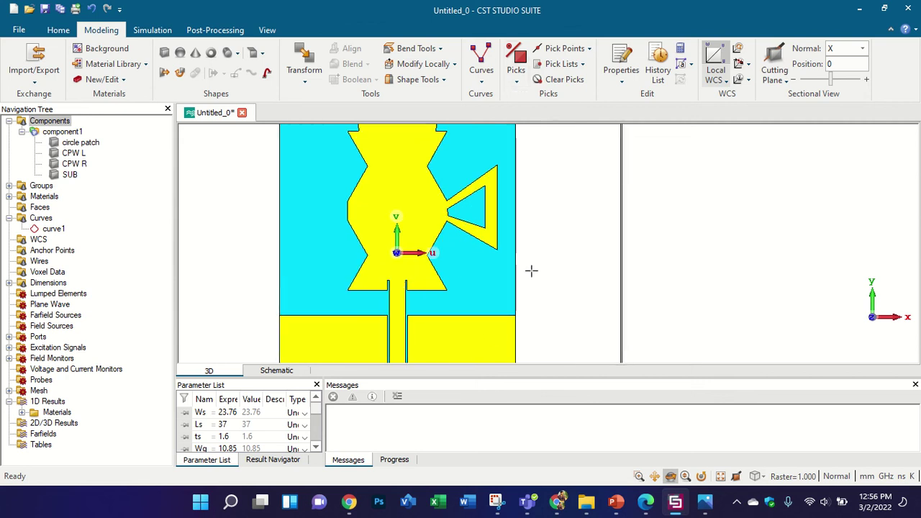
{"action": "scroll", "coordinate": [490, 208], "scroll_direction": "up", "scroll_amount": 2}
{"action": "scroll", "coordinate": [449, 232], "scroll_direction": "down", "scroll_amount": 3}
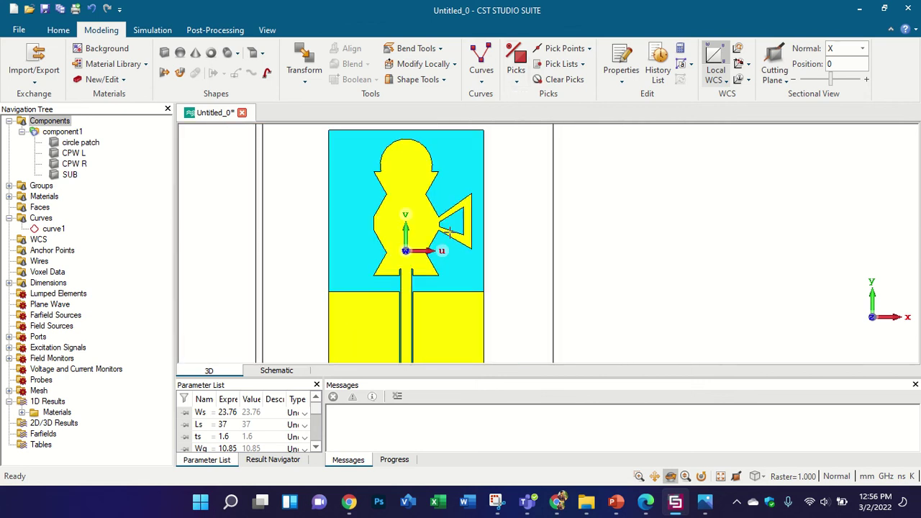
Review the article's design steps, return loss plots and Table 2 parameters in the browser, and return to CST Studio Suite
{"action": "left_click", "coordinate": [645, 502]}
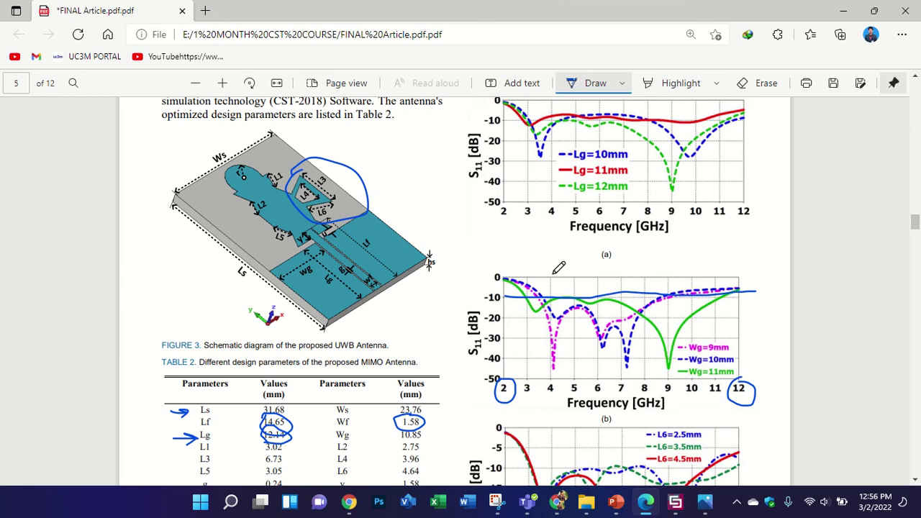
{"action": "scroll", "coordinate": [557, 241], "scroll_direction": "down", "scroll_amount": 3, "text": "ctrl"}
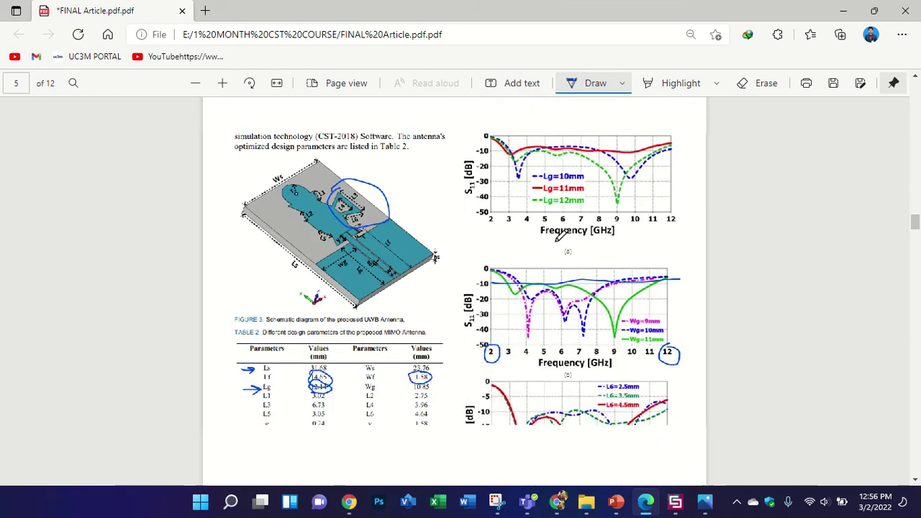
{"action": "scroll", "coordinate": [556, 239], "scroll_direction": "up", "scroll_amount": 5}
{"action": "scroll", "coordinate": [558, 218], "scroll_direction": "up", "scroll_amount": 3}
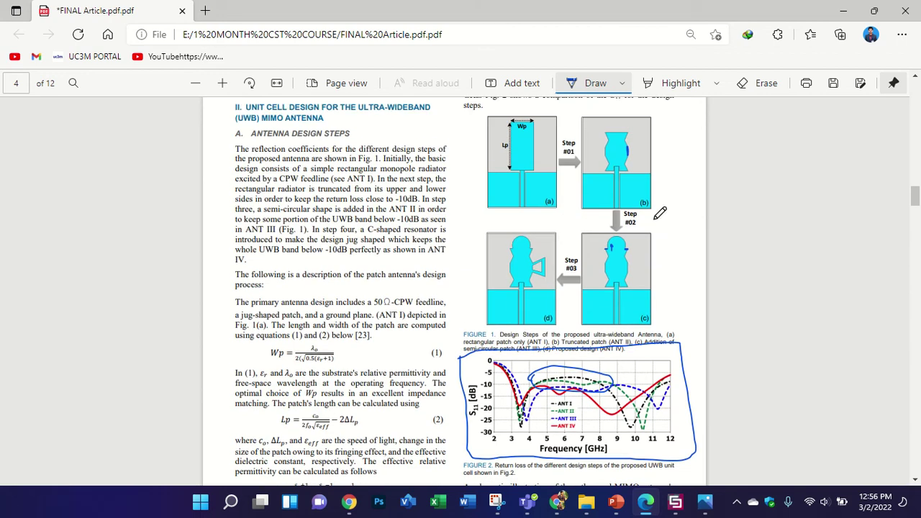
{"action": "scroll", "coordinate": [648, 208], "scroll_direction": "down", "scroll_amount": 5}
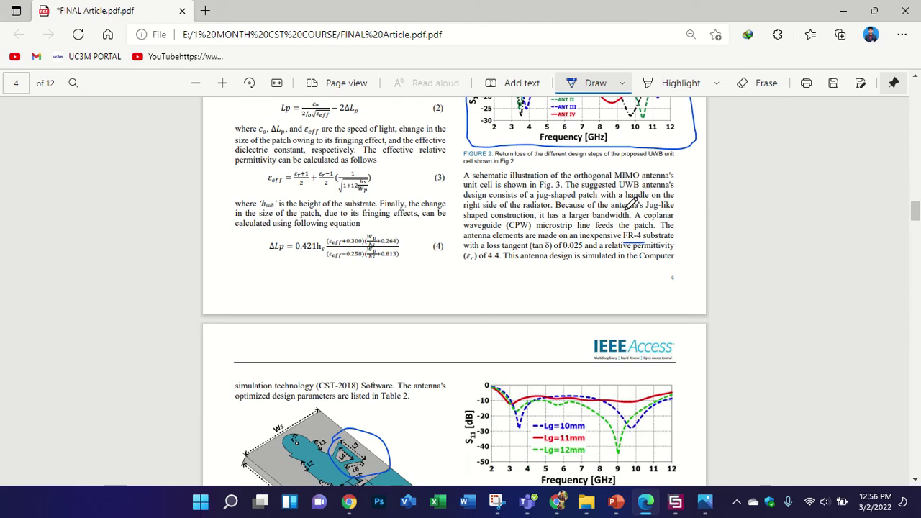
{"action": "scroll", "coordinate": [630, 203], "scroll_direction": "down", "scroll_amount": 3}
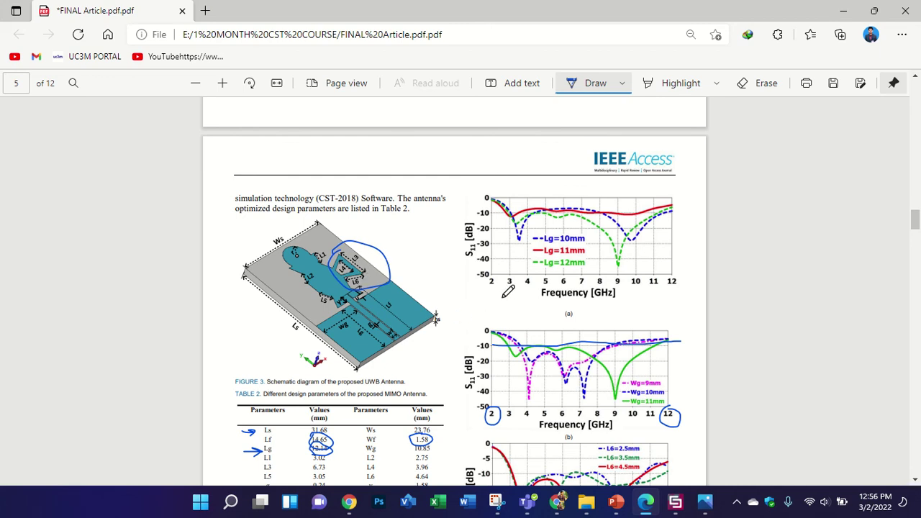
{"action": "scroll", "coordinate": [515, 252], "scroll_direction": "down", "scroll_amount": 1}
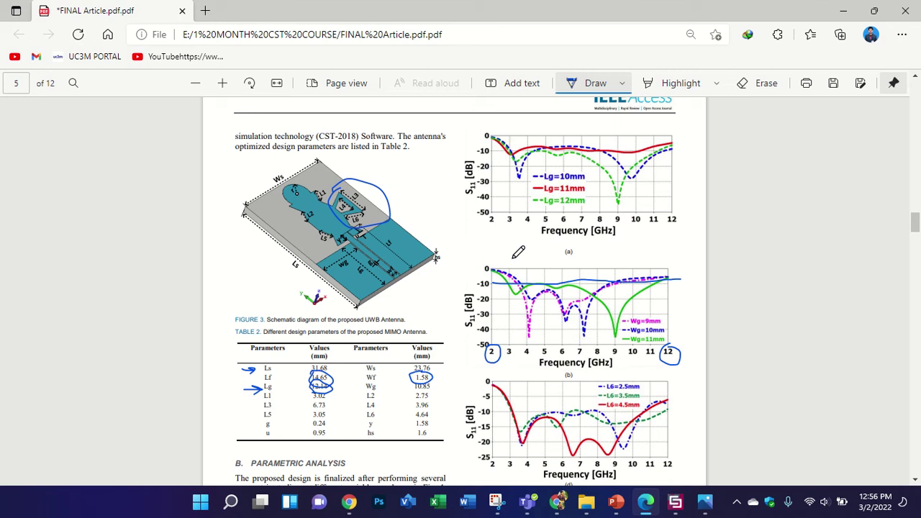
{"action": "left_click", "coordinate": [676, 501]}
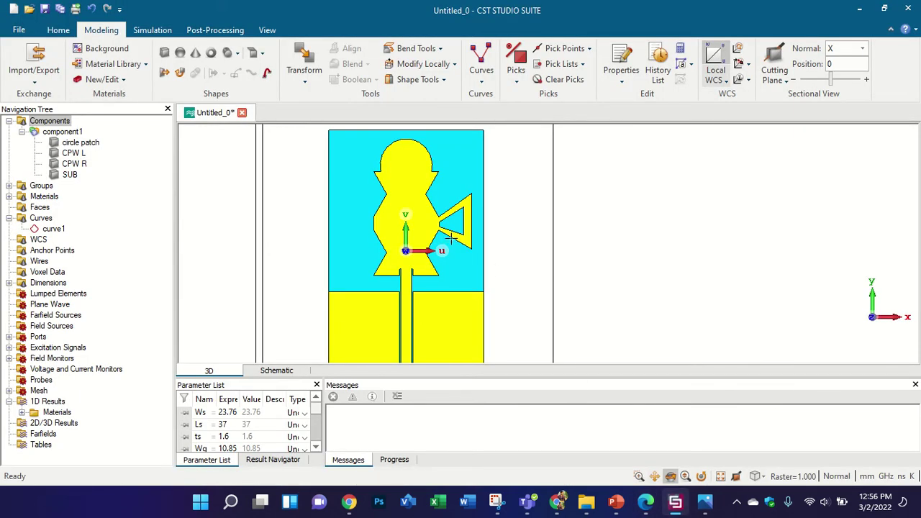
Set the ground-plane length parameter Lg to 13 and run a parametric update of the antenna model
{"action": "scroll", "coordinate": [436, 219], "scroll_direction": "down", "scroll_amount": 3}
{"action": "scroll", "coordinate": [430, 226], "scroll_direction": "up", "scroll_amount": 3}
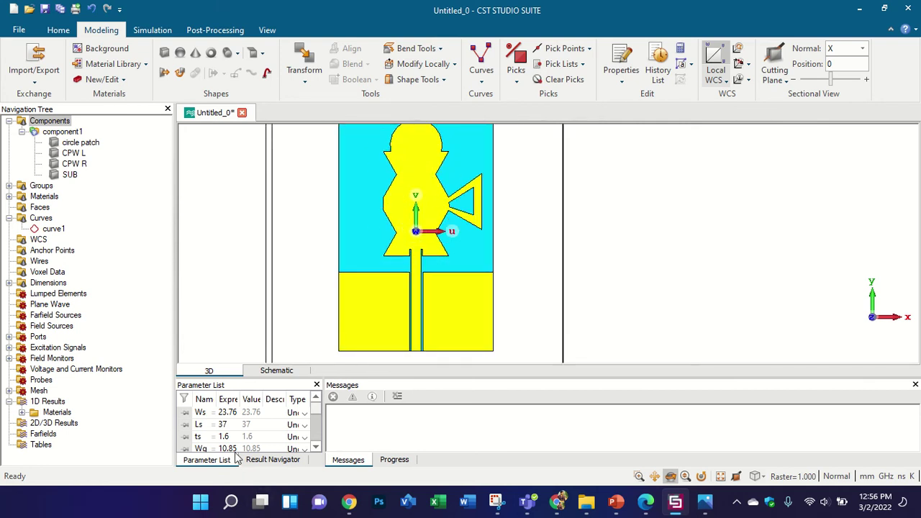
{"action": "scroll", "coordinate": [235, 445], "scroll_direction": "down", "scroll_amount": 2}
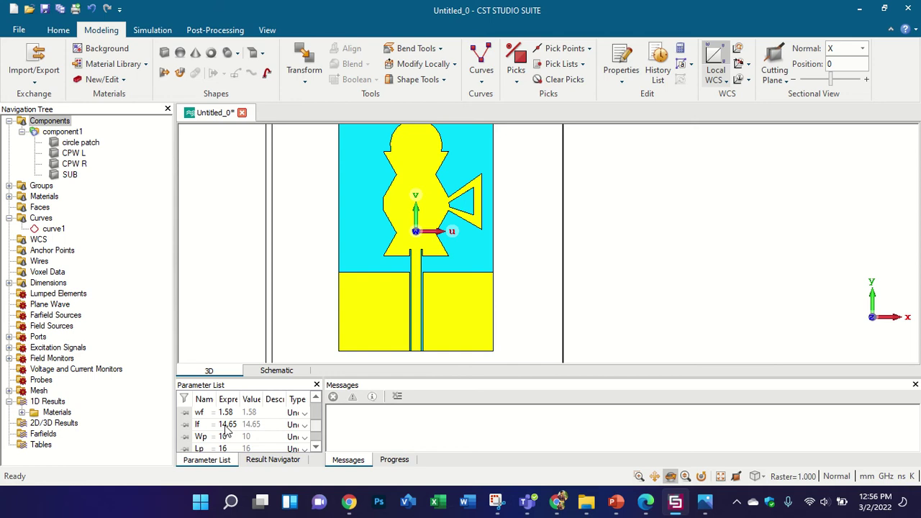
{"action": "scroll", "coordinate": [226, 429], "scroll_direction": "down", "scroll_amount": 2}
{"action": "scroll", "coordinate": [226, 430], "scroll_direction": "up", "scroll_amount": 5}
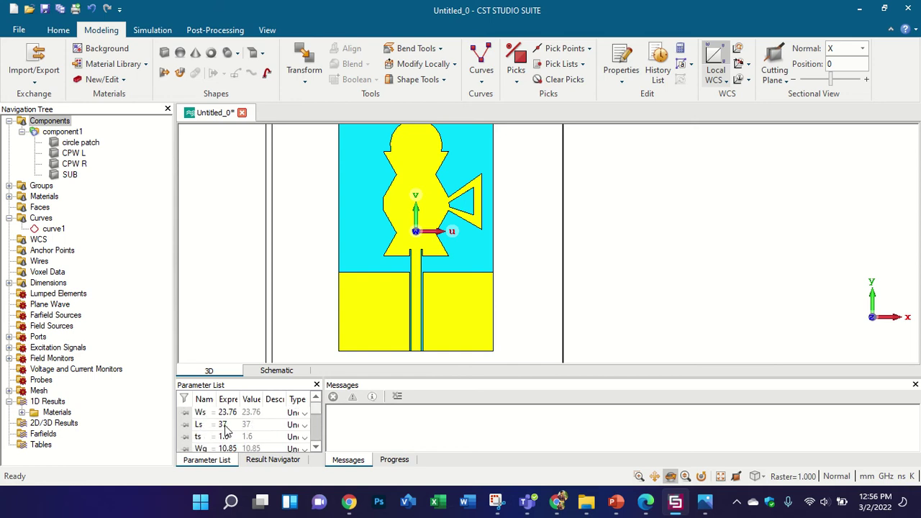
{"action": "scroll", "coordinate": [225, 430], "scroll_direction": "down", "scroll_amount": 1}
{"action": "double_click", "coordinate": [225, 427]}
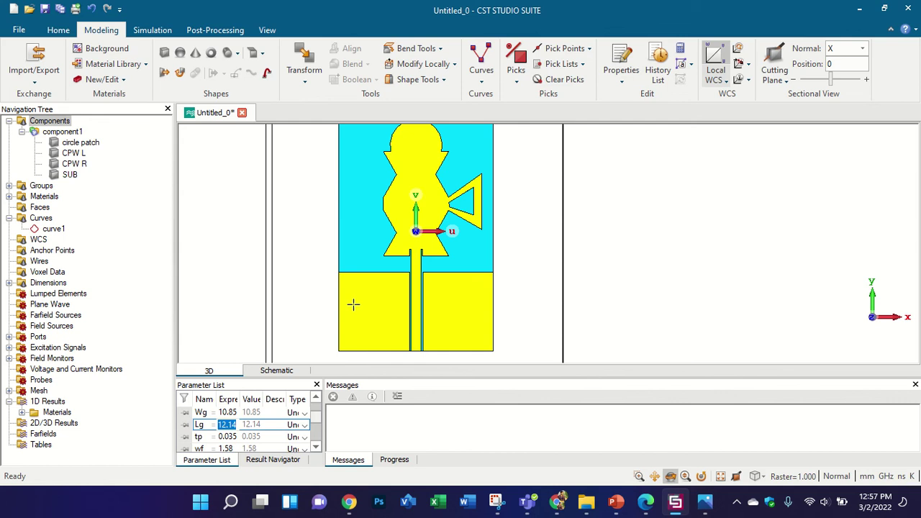
{"action": "type", "text": "13"}
{"action": "key", "text": "Return"}
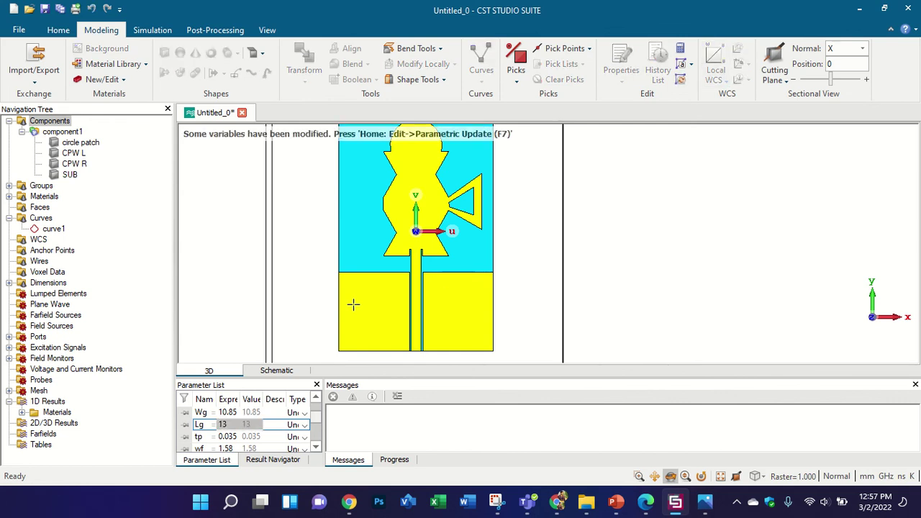
{"action": "key", "text": "F7"}
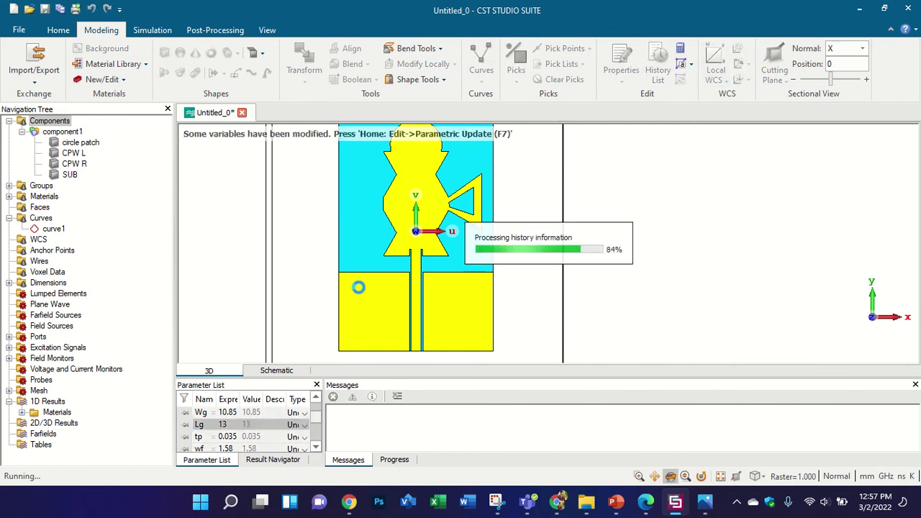
Switch to the article in the browser to check the design steps in Figure 1, and return to CST Studio Suite
{"action": "left_click", "coordinate": [645, 501]}
{"action": "scroll", "coordinate": [504, 266], "scroll_direction": "up", "scroll_amount": 10}
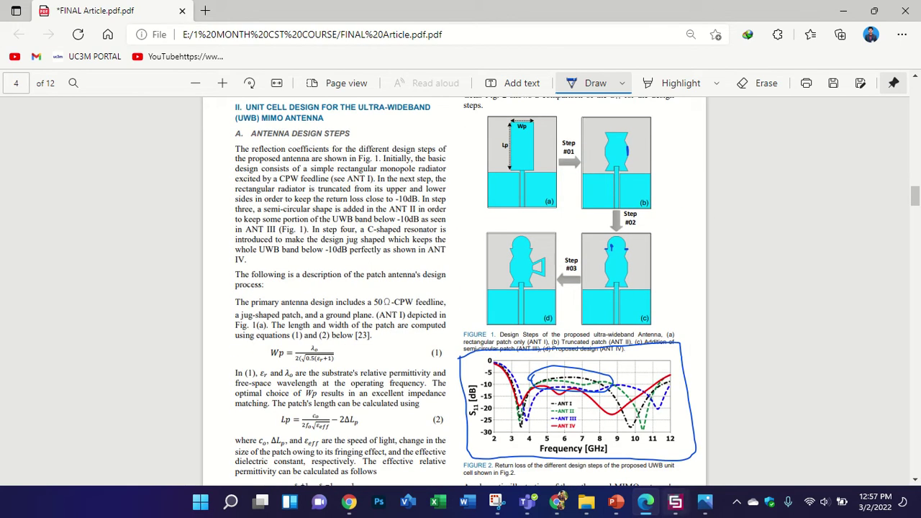
{"action": "left_click", "coordinate": [676, 502]}
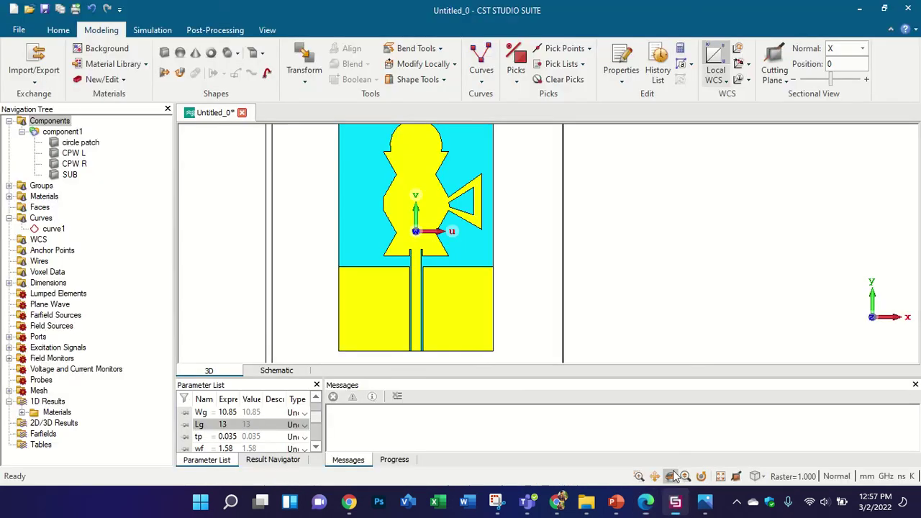
Set the ground-plane length parameter Lg to 13.5 and run a parametric update of the antenna model
{"action": "double_click", "coordinate": [238, 426]}
{"action": "type", "text": "13.5"}
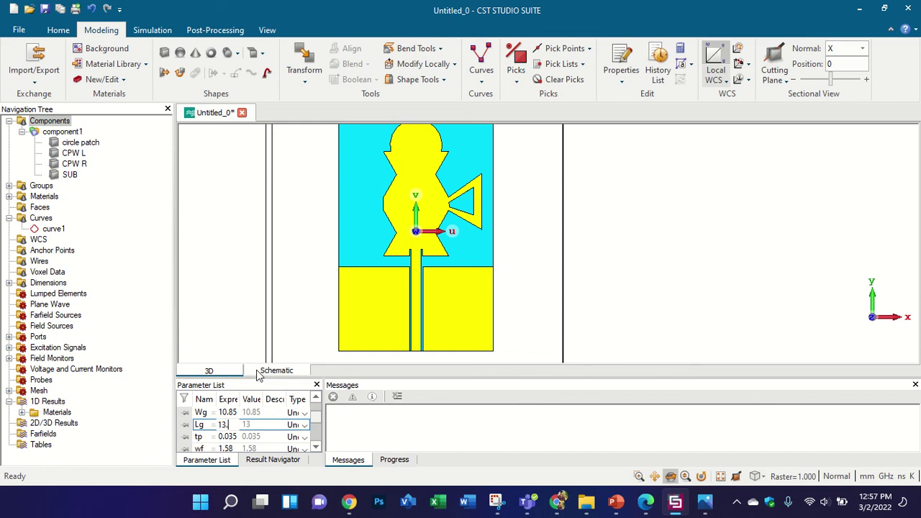
{"action": "left_click", "coordinate": [366, 286]}
{"action": "key", "text": "F7"}
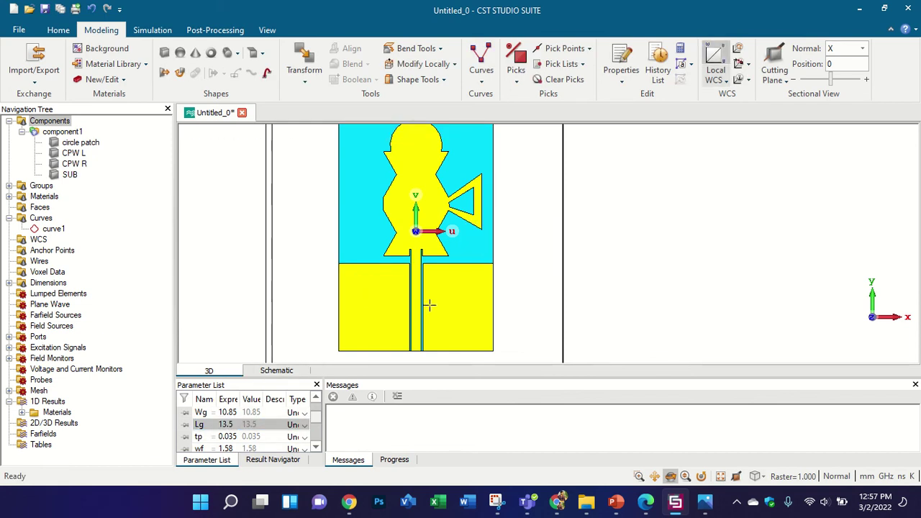
Open the solver setup and start the simulation of the updated antenna
{"action": "left_click", "coordinate": [151, 30]}
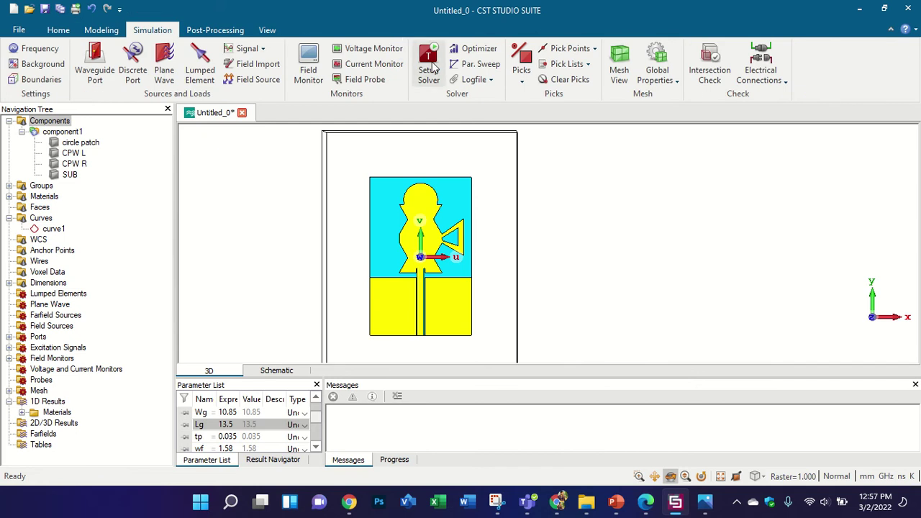
{"action": "left_click", "coordinate": [428, 70]}
{"action": "left_click", "coordinate": [578, 134]}
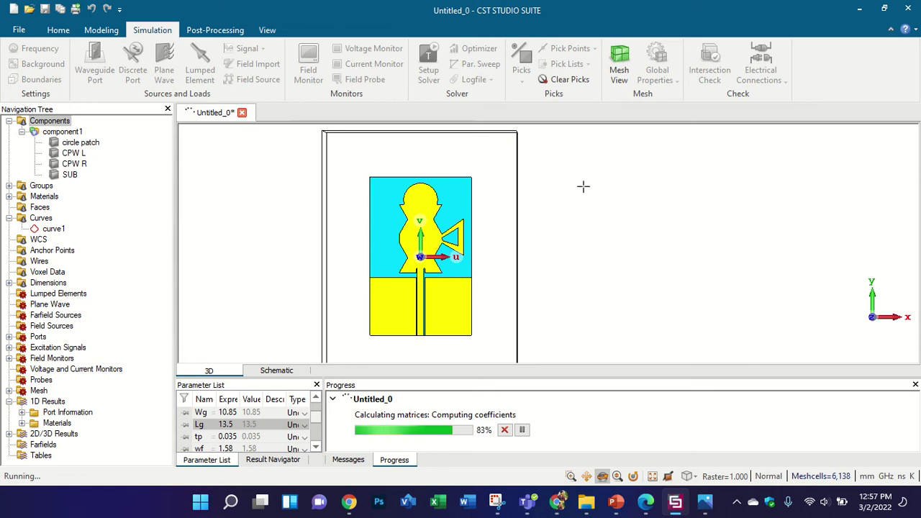
Switch to the article in the browser and go back through it to examine the title, affiliations and abstract on page 1
{"action": "left_click", "coordinate": [646, 503]}
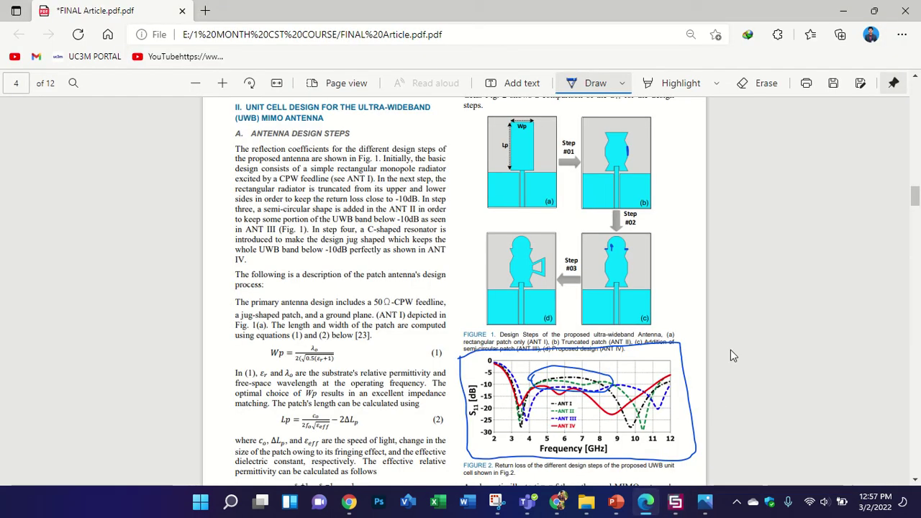
{"action": "scroll", "coordinate": [892, 237], "scroll_direction": "up", "scroll_amount": 10}
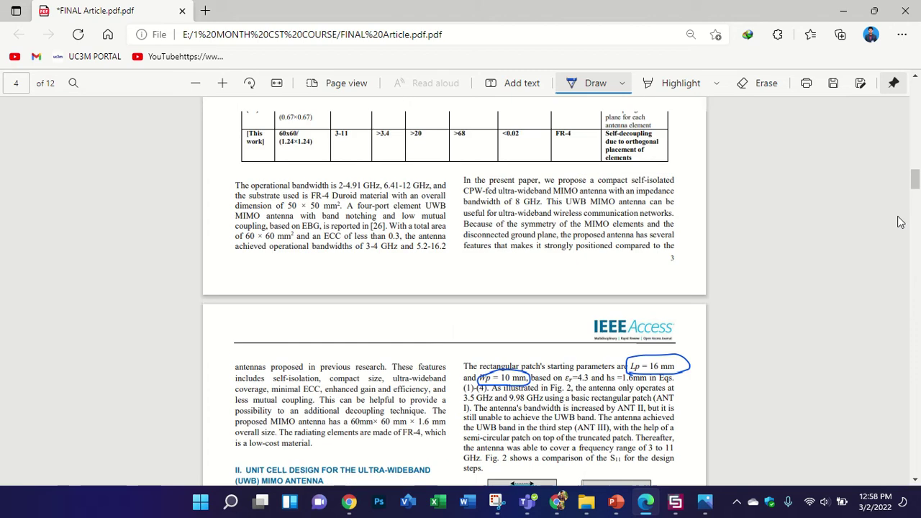
{"action": "scroll", "coordinate": [901, 222], "scroll_direction": "up", "scroll_amount": 15}
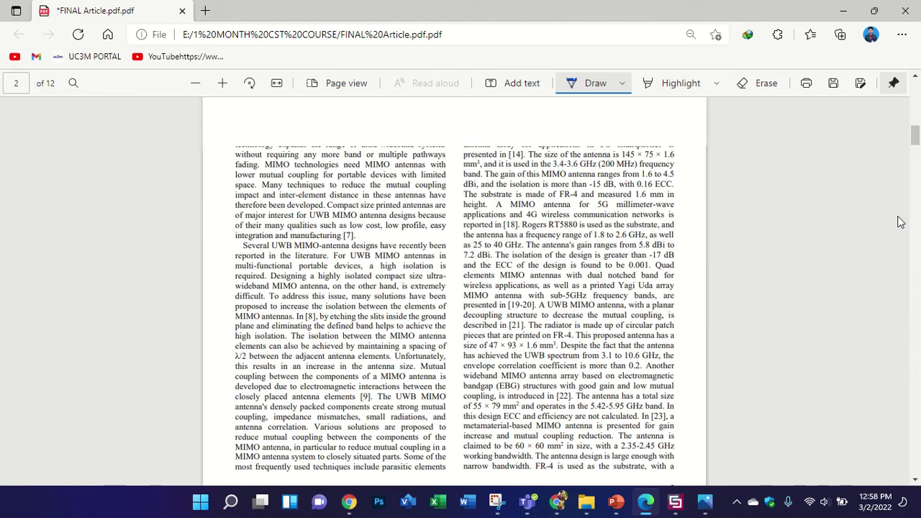
{"action": "scroll", "coordinate": [901, 222], "scroll_direction": "up", "scroll_amount": 10}
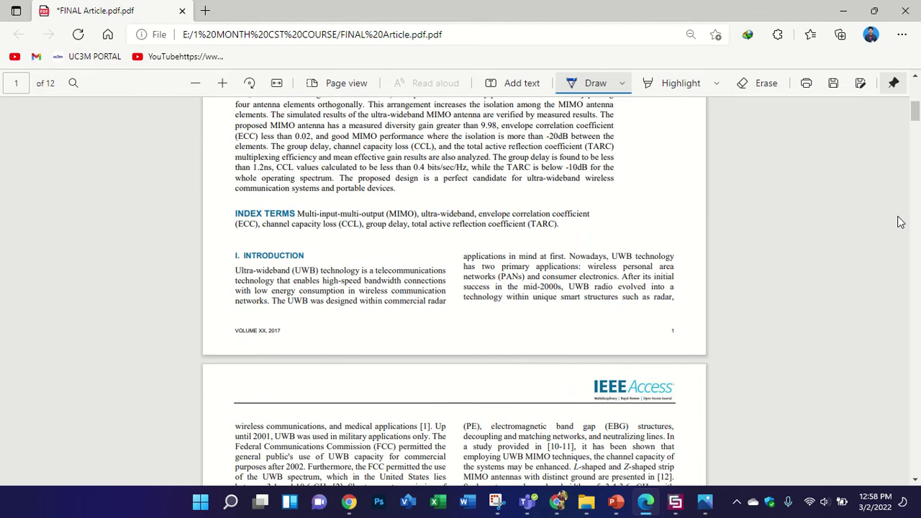
{"action": "scroll", "coordinate": [901, 222], "scroll_direction": "up", "scroll_amount": 6}
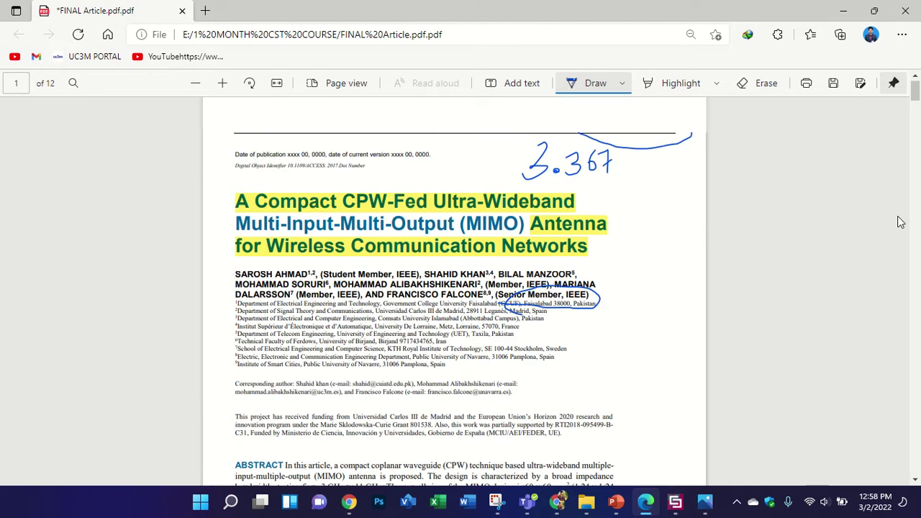
{"action": "scroll", "coordinate": [902, 223], "scroll_direction": "down", "scroll_amount": 2}
{"action": "scroll", "coordinate": [902, 222], "scroll_direction": "down", "scroll_amount": 1}
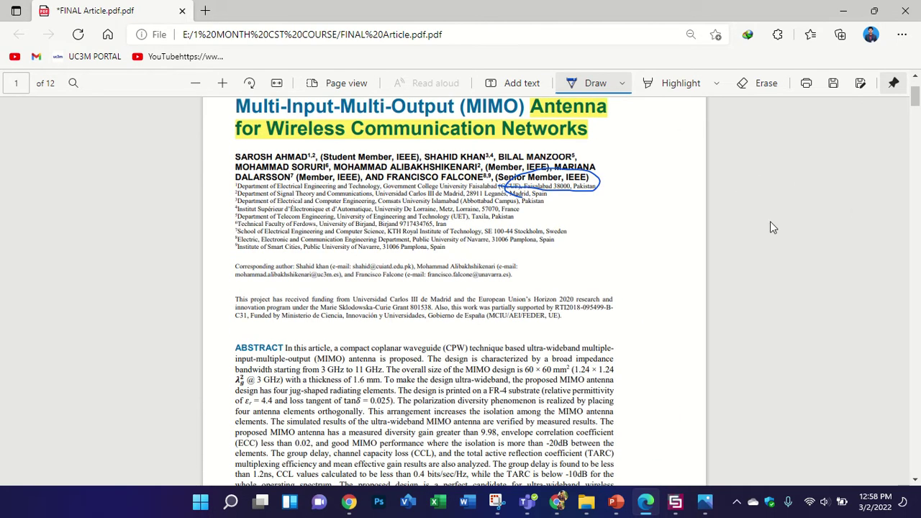
{"action": "scroll", "coordinate": [723, 206], "scroll_direction": "up", "scroll_amount": 3}
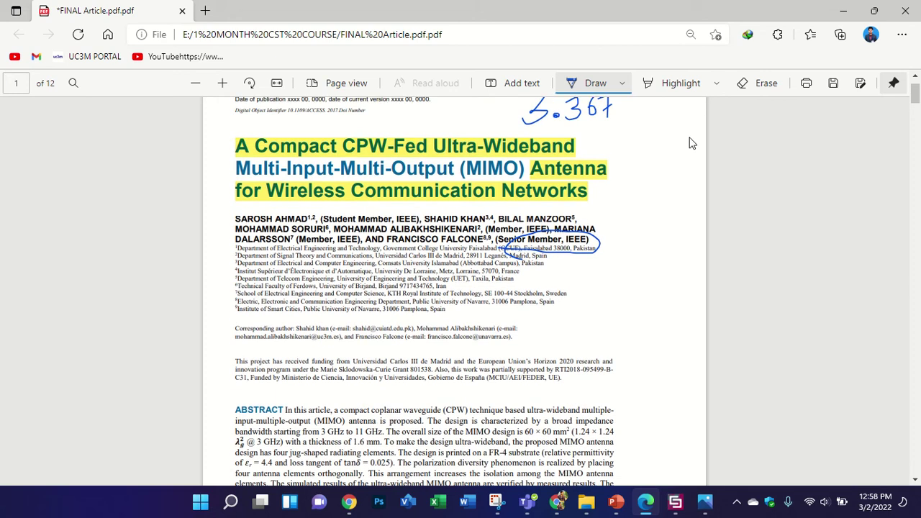
Erase the handwritten number and the pen circles around the affiliation and the IEEE Access logo on page 1, and save the PDF
{"action": "left_click", "coordinate": [755, 84]}
{"action": "left_click_drag", "start_coordinate": [542, 106], "coordinate": [612, 108]}
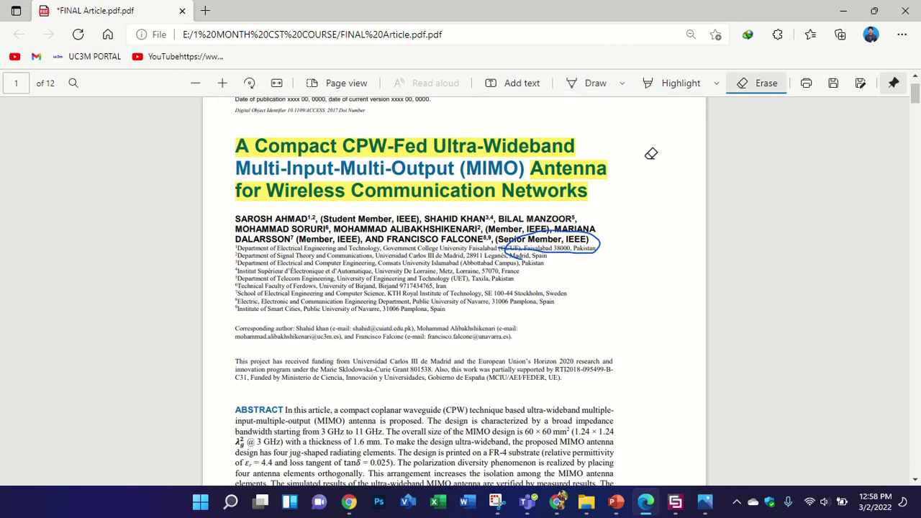
{"action": "left_click_drag", "start_coordinate": [601, 239], "coordinate": [586, 258]}
{"action": "scroll", "coordinate": [624, 241], "scroll_direction": "up", "scroll_amount": 3}
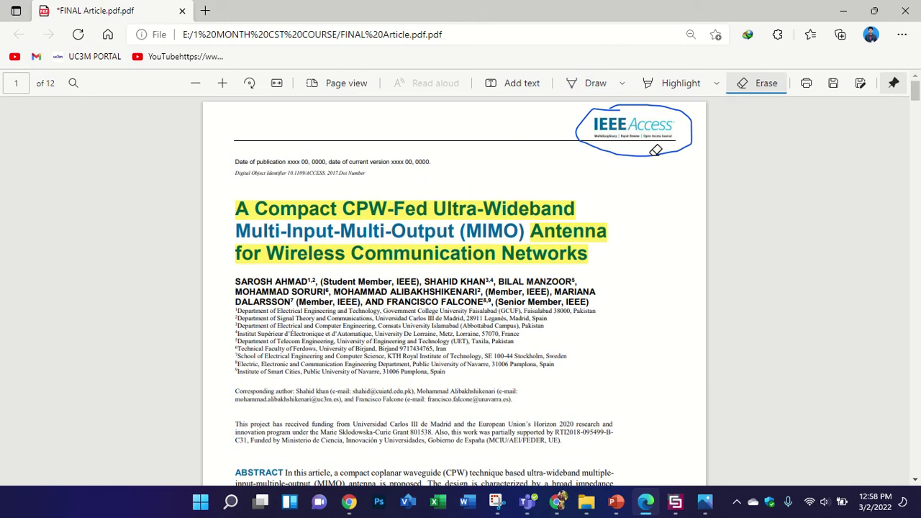
{"action": "left_click", "coordinate": [656, 150]}
{"action": "left_click", "coordinate": [834, 83]}
Highlight the Introduction heading and its first paragraph, from "Ultra-wideband (UWB) technology" through "poor directivity [5]" on page 2
{"action": "scroll", "coordinate": [706, 157], "scroll_direction": "down", "scroll_amount": 3}
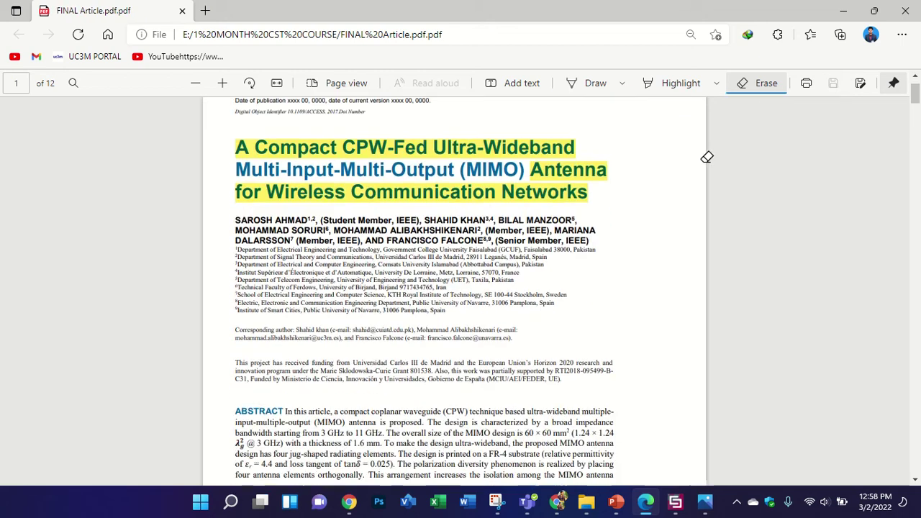
{"action": "scroll", "coordinate": [708, 162], "scroll_direction": "down", "scroll_amount": 15}
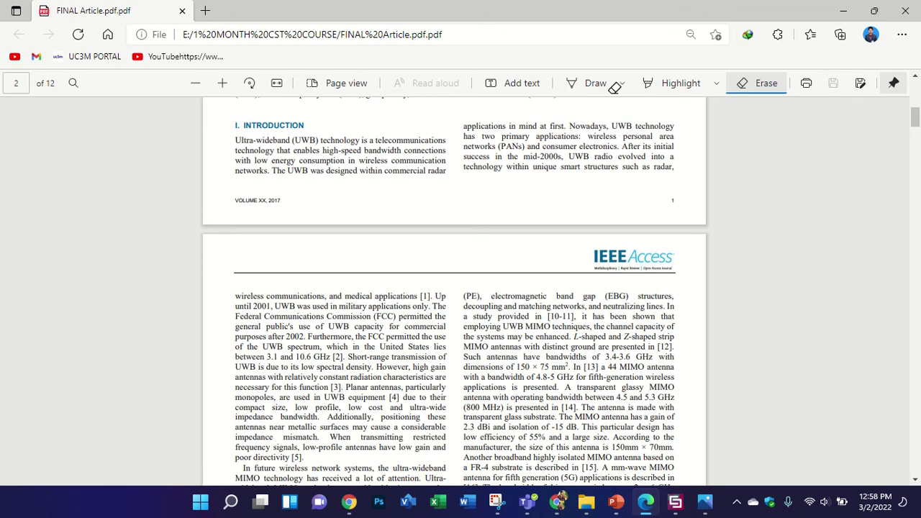
{"action": "left_click", "coordinate": [681, 84]}
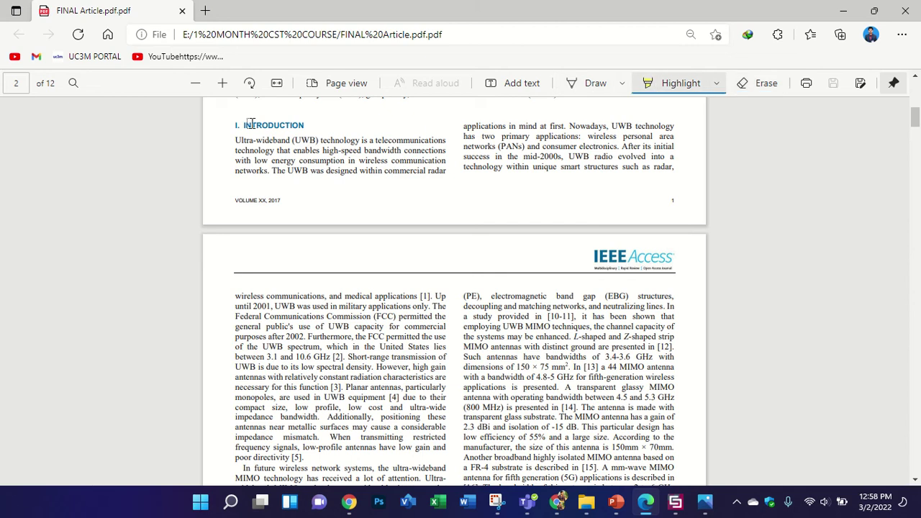
{"action": "left_click_drag", "start_coordinate": [232, 125], "coordinate": [306, 126]}
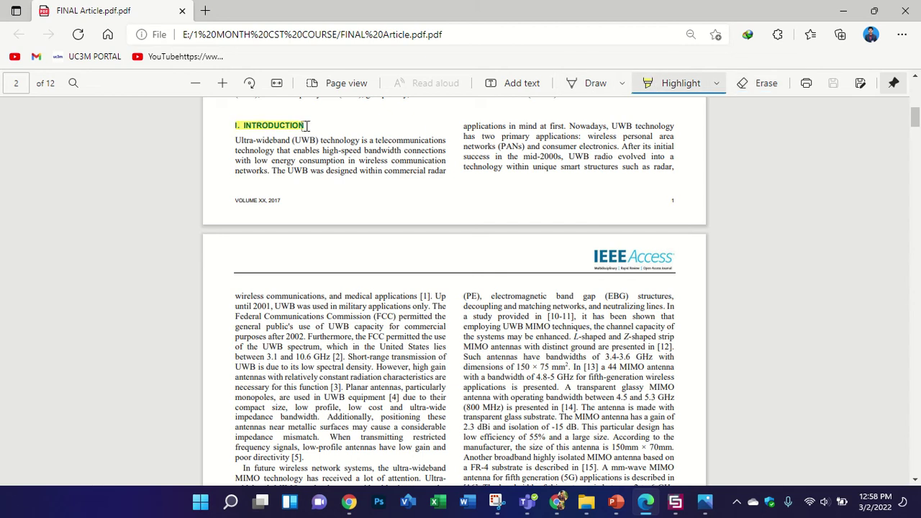
{"action": "mouse_move", "coordinate": [235, 139]}
{"action": "left_mouse_down"}
{"action": "mouse_move", "coordinate": [338, 196]}
{"action": "mouse_move", "coordinate": [371, 261]}
{"action": "mouse_move", "coordinate": [381, 350]}
{"action": "mouse_move", "coordinate": [311, 458]}
{"action": "left_mouse_up"}
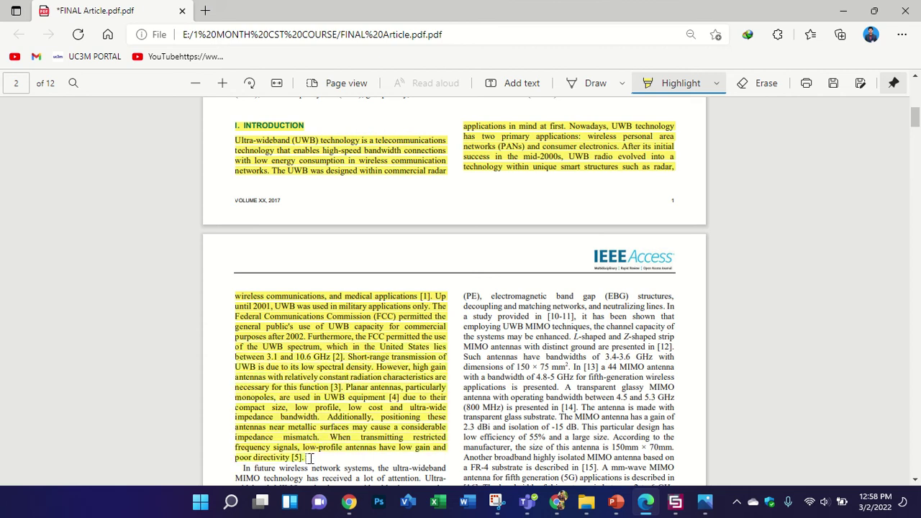
Highlight the rest of page 2's Introduction text, from "In future wireless network systems" to the end of the page's second column
{"action": "scroll", "coordinate": [494, 205], "scroll_direction": "down", "scroll_amount": 1}
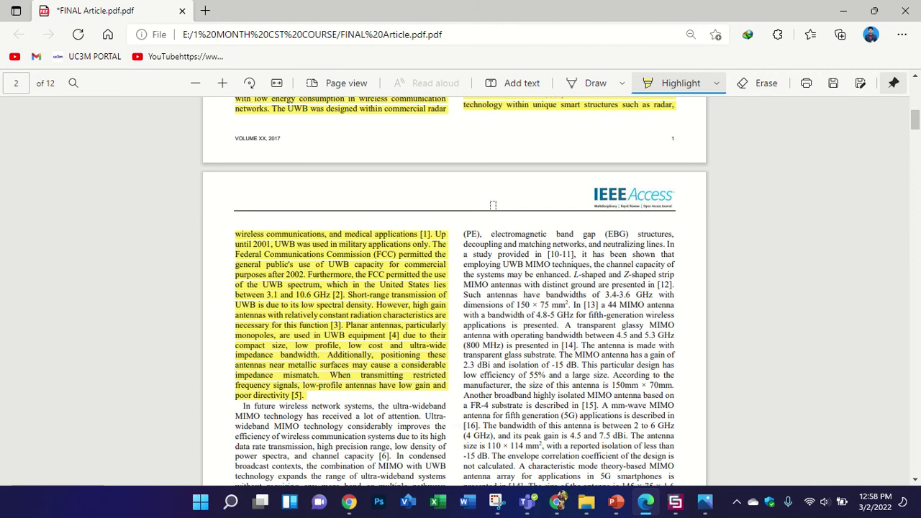
{"action": "scroll", "coordinate": [495, 206], "scroll_direction": "up", "scroll_amount": 1}
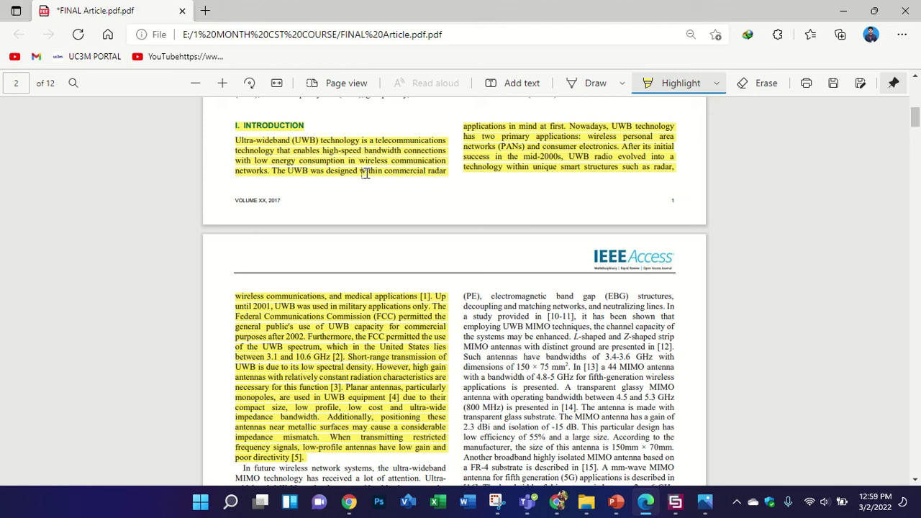
{"action": "scroll", "coordinate": [365, 173], "scroll_direction": "down", "scroll_amount": 1}
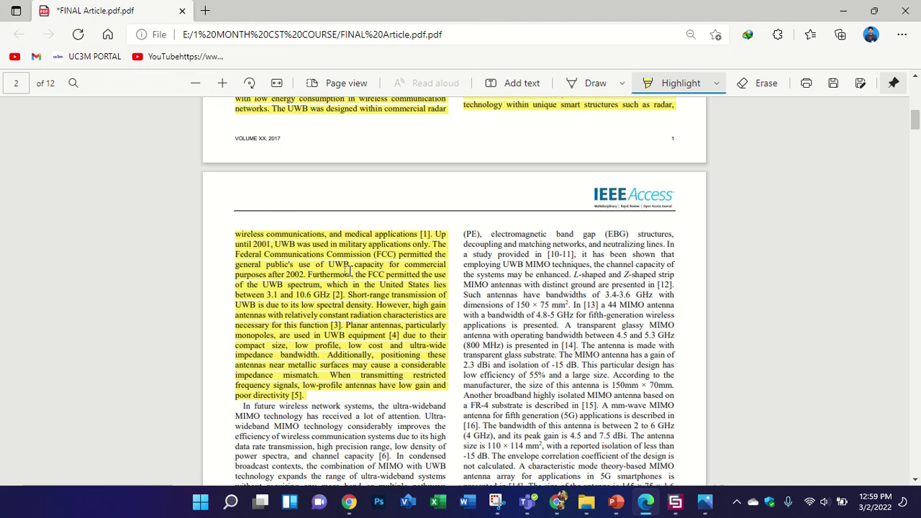
{"action": "scroll", "coordinate": [349, 270], "scroll_direction": "down", "scroll_amount": 1}
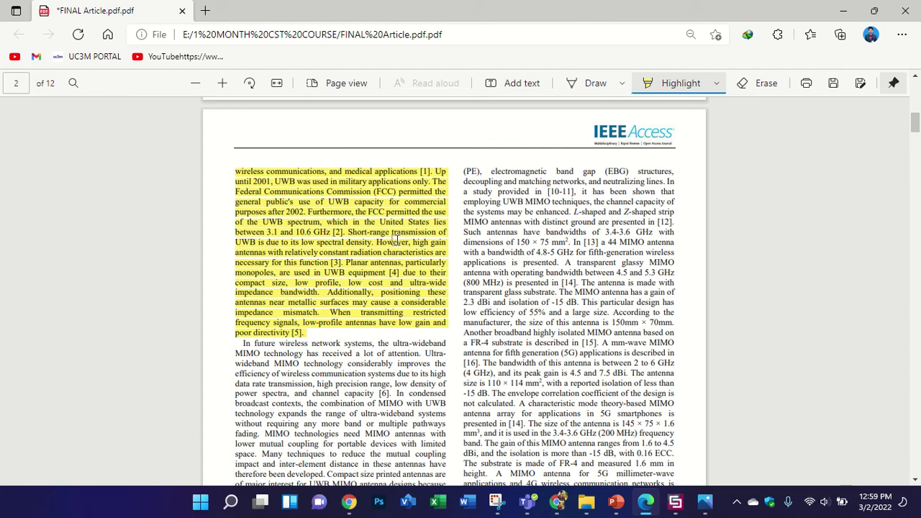
{"action": "scroll", "coordinate": [395, 240], "scroll_direction": "down", "scroll_amount": 3}
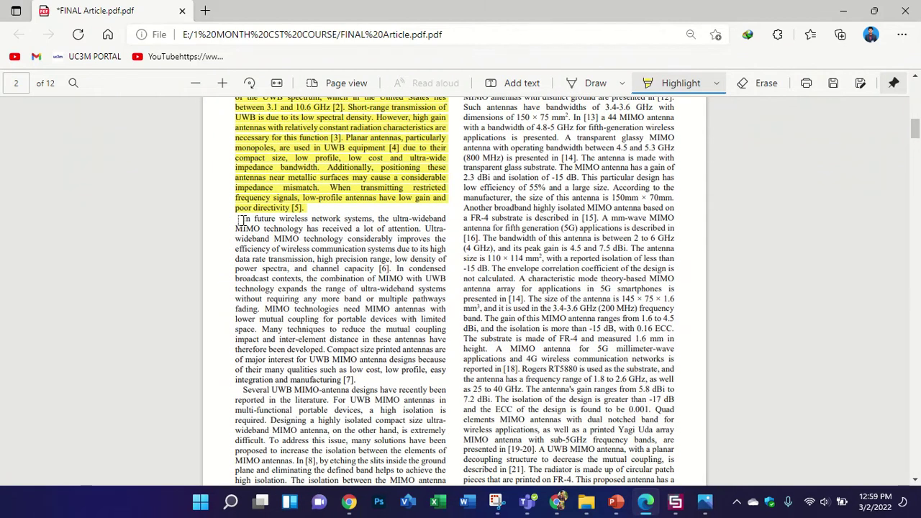
{"action": "left_click_drag", "start_coordinate": [245, 220], "coordinate": [674, 464]}
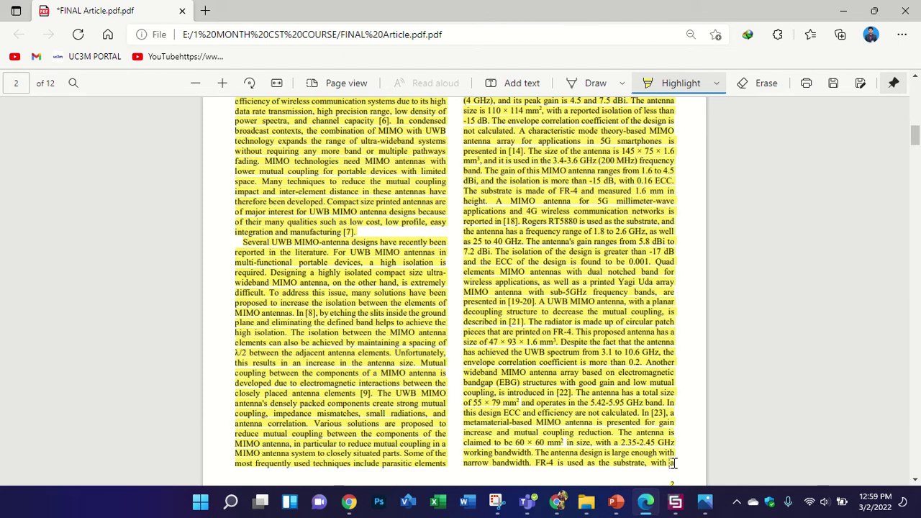
Continue through the article to examine Table 1, the comparison of UWB MIMO antennas, on page 3
{"action": "scroll", "coordinate": [476, 320], "scroll_direction": "up", "scroll_amount": 1}
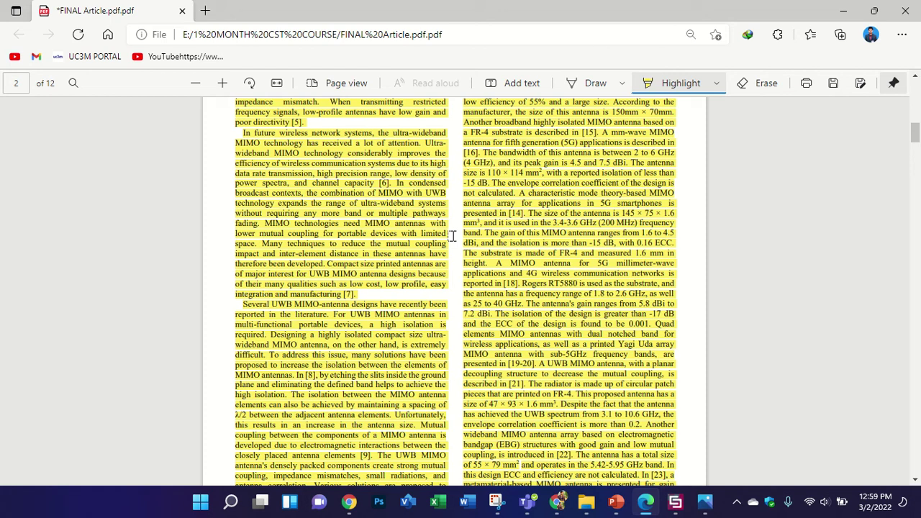
{"action": "scroll", "coordinate": [452, 236], "scroll_direction": "down", "scroll_amount": 10}
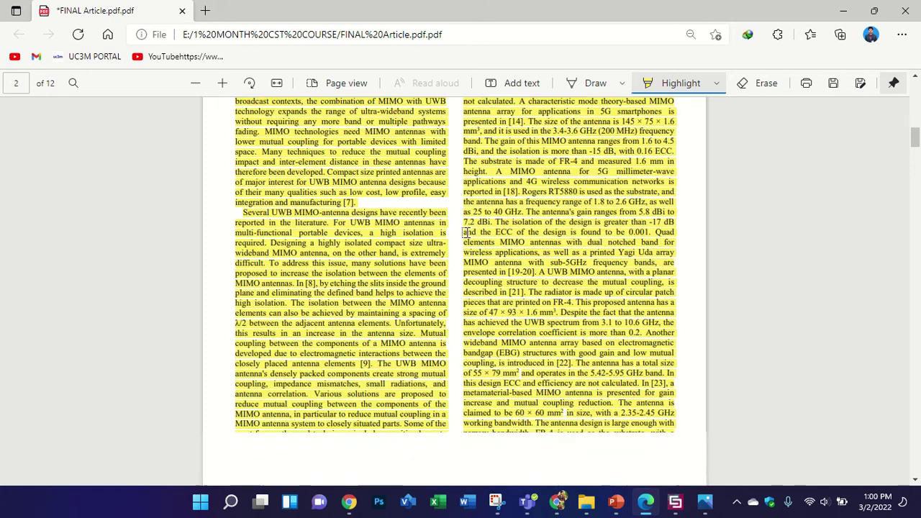
{"action": "scroll", "coordinate": [459, 231], "scroll_direction": "down", "scroll_amount": 3}
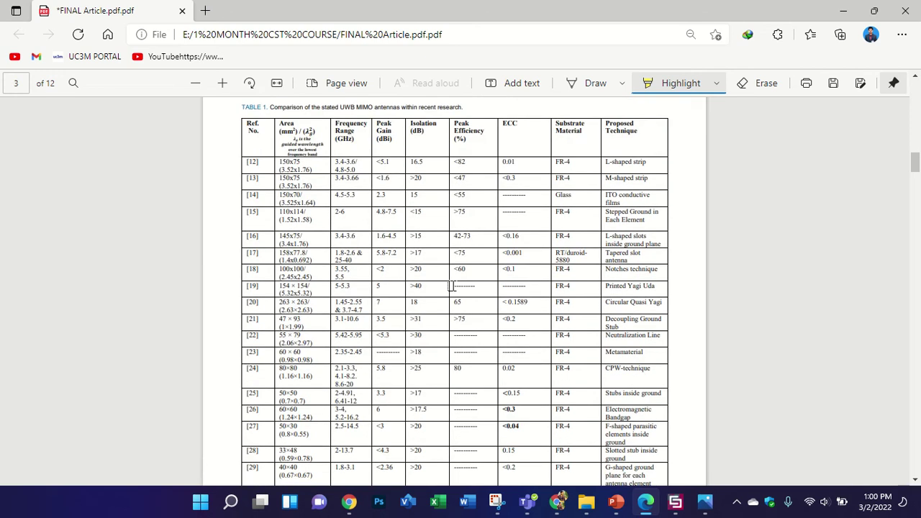
Highlight the rows of Table 1 on page 3 from reference [12] through reference [27]
{"action": "scroll", "coordinate": [461, 229], "scroll_direction": "up", "scroll_amount": 2}
{"action": "left_click_drag", "start_coordinate": [247, 169], "coordinate": [270, 455]}
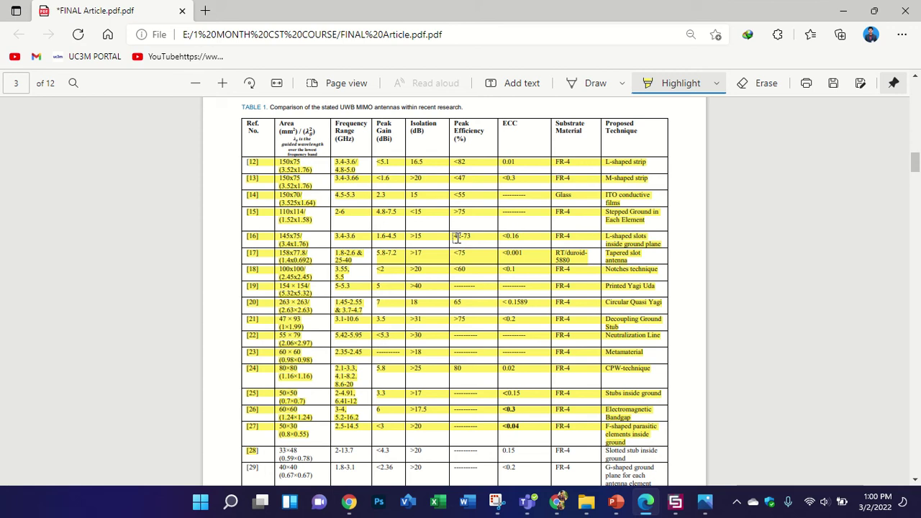
{"action": "scroll", "coordinate": [456, 238], "scroll_direction": "down", "scroll_amount": 2}
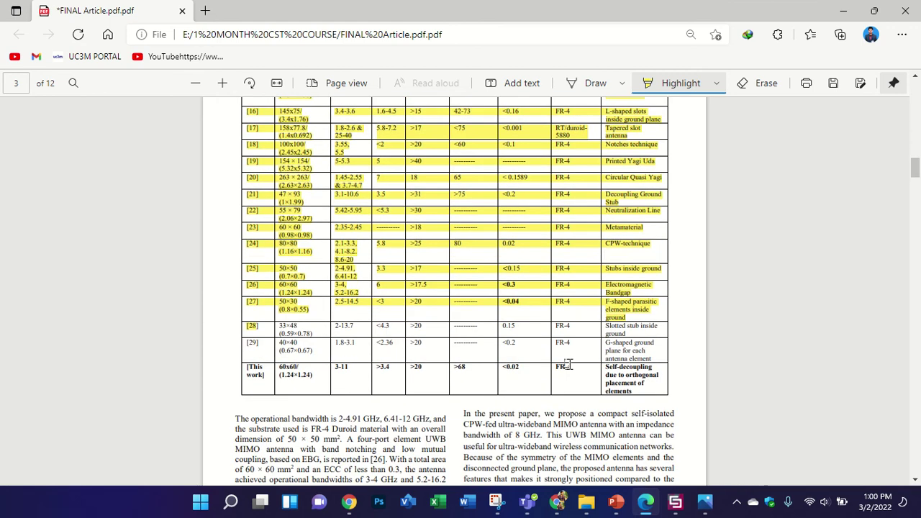
{"action": "scroll", "coordinate": [568, 365], "scroll_direction": "up", "scroll_amount": 1}
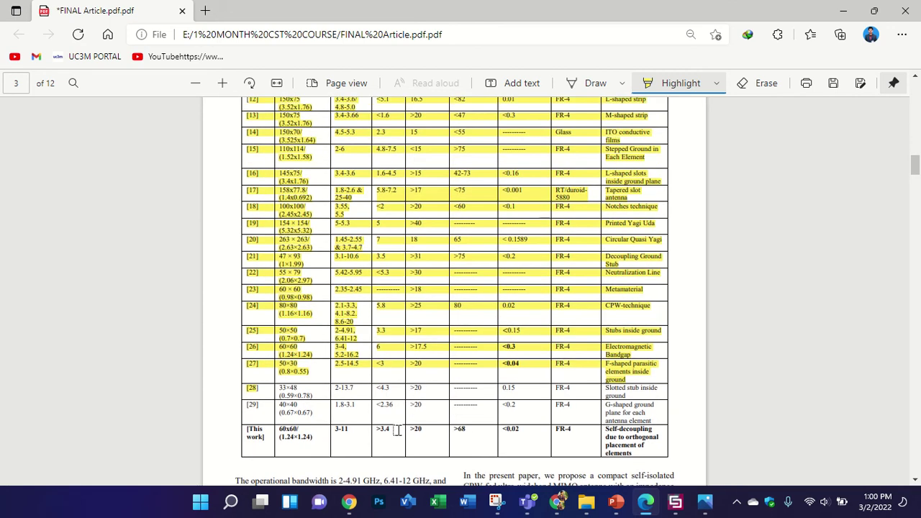
{"action": "scroll", "coordinate": [386, 428], "scroll_direction": "up", "scroll_amount": 1}
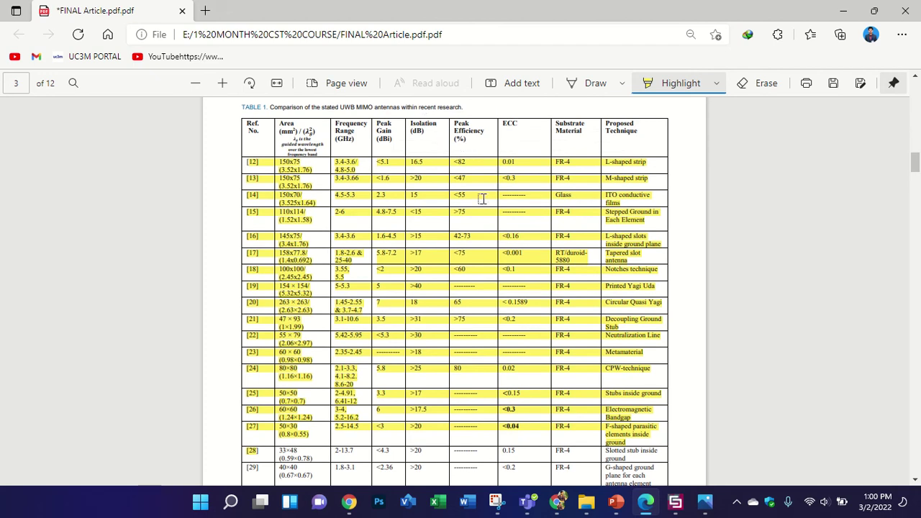
Erase the highlight covering page 2's Introduction text from "In future wireless network systems" to the end of the second column
{"action": "scroll", "coordinate": [438, 241], "scroll_direction": "up", "scroll_amount": 9}
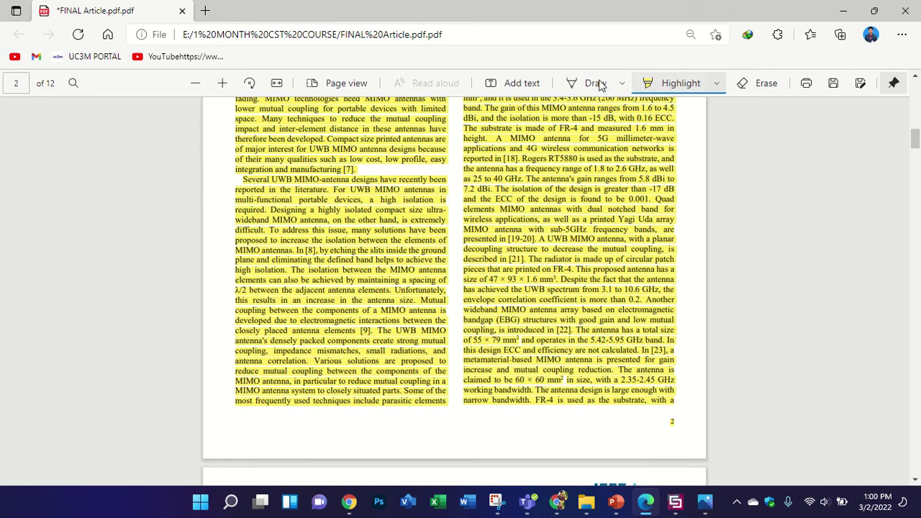
{"action": "left_click", "coordinate": [757, 82]}
{"action": "left_click", "coordinate": [578, 184]}
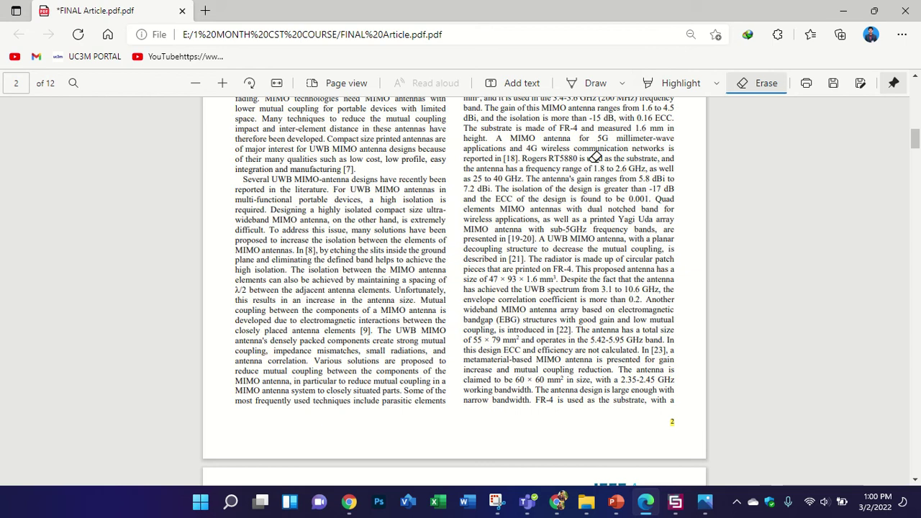
Highlight the page 2 passage from "A MIMO antenna for 5G millimeter-wave applications" through "presented in [19-20]."
{"action": "left_click", "coordinate": [681, 85]}
{"action": "scroll", "coordinate": [689, 230], "scroll_direction": "up", "scroll_amount": 1}
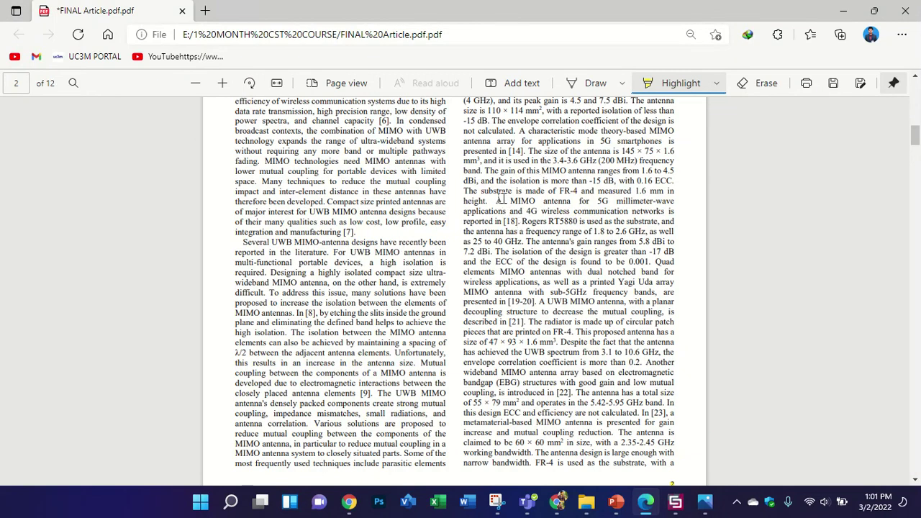
{"action": "left_click_drag", "start_coordinate": [497, 200], "coordinate": [535, 302]}
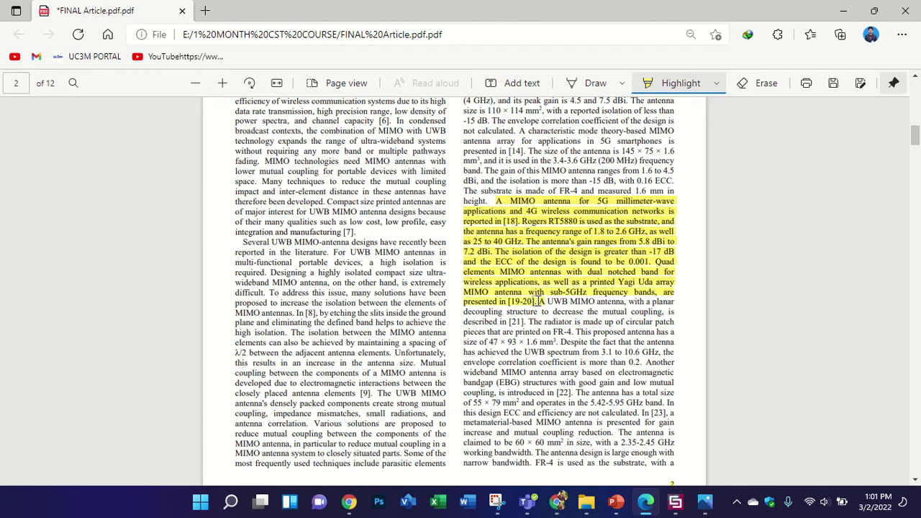
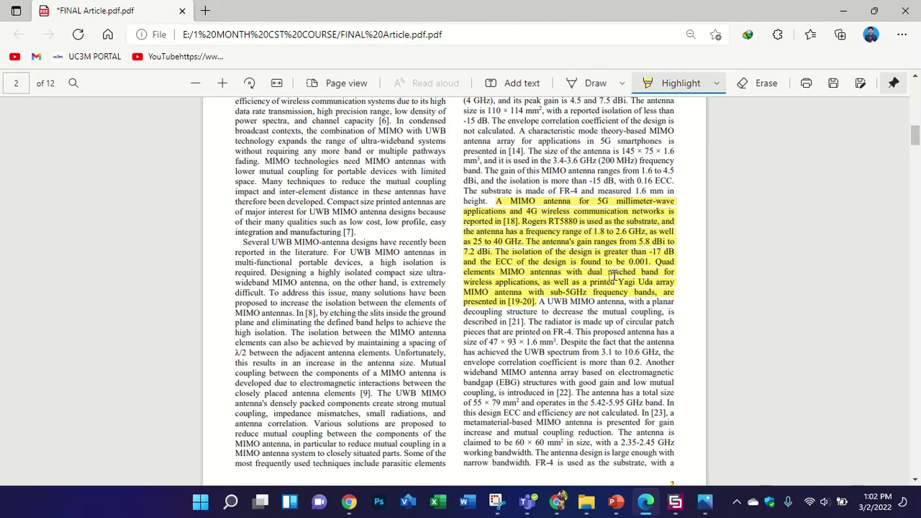
Review the article's title page, the author biographies on pages 11 and 12, and the reference list starting on page 10
{"action": "scroll", "coordinate": [613, 276], "scroll_direction": "up", "scroll_amount": 10}
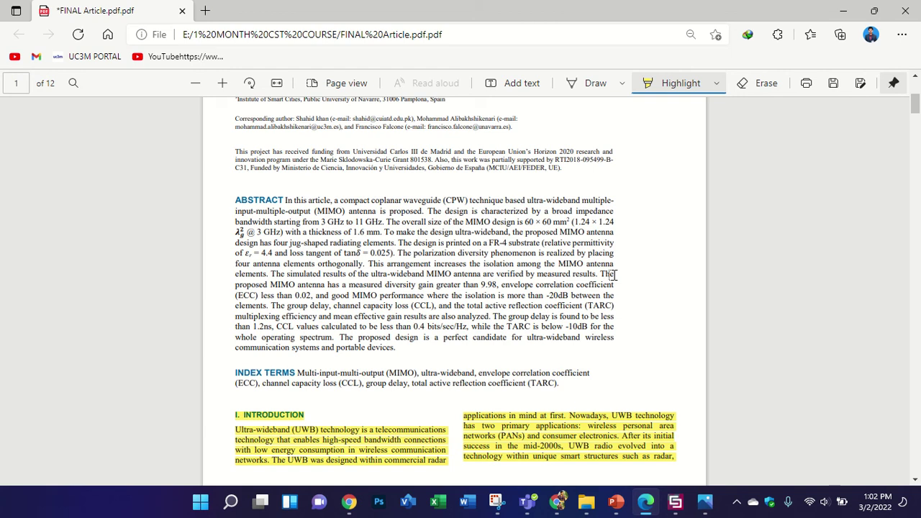
{"action": "scroll", "coordinate": [626, 231], "scroll_direction": "up", "scroll_amount": 3}
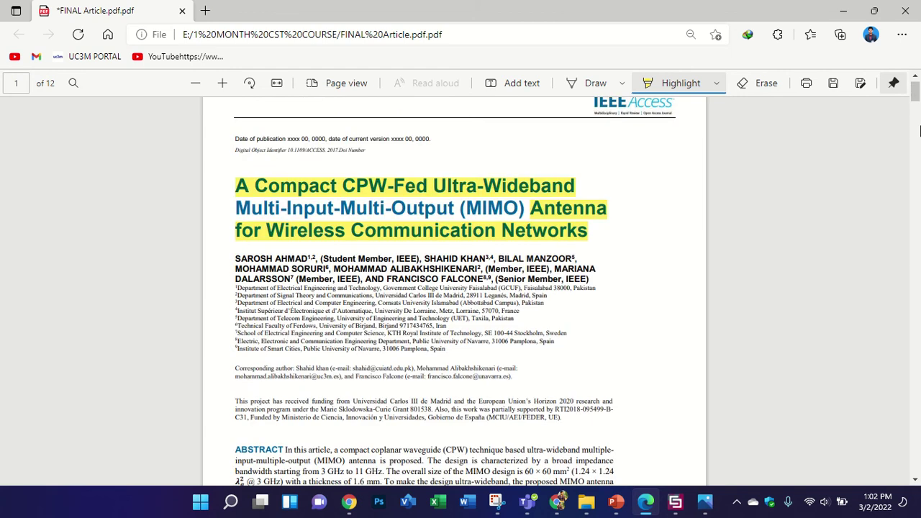
{"action": "left_click_drag", "start_coordinate": [915, 90], "coordinate": [916, 475]}
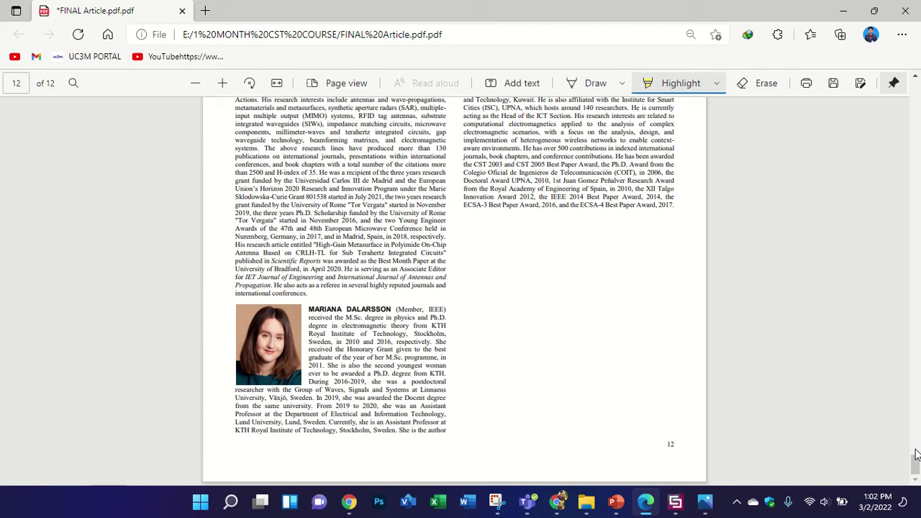
{"action": "scroll", "coordinate": [916, 455], "scroll_direction": "up", "scroll_amount": 10}
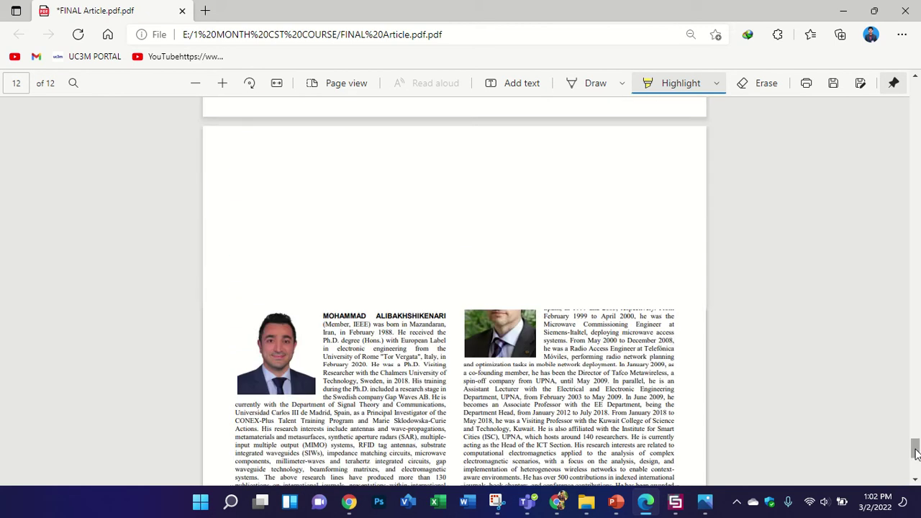
{"action": "scroll", "coordinate": [916, 454], "scroll_direction": "up", "scroll_amount": 10}
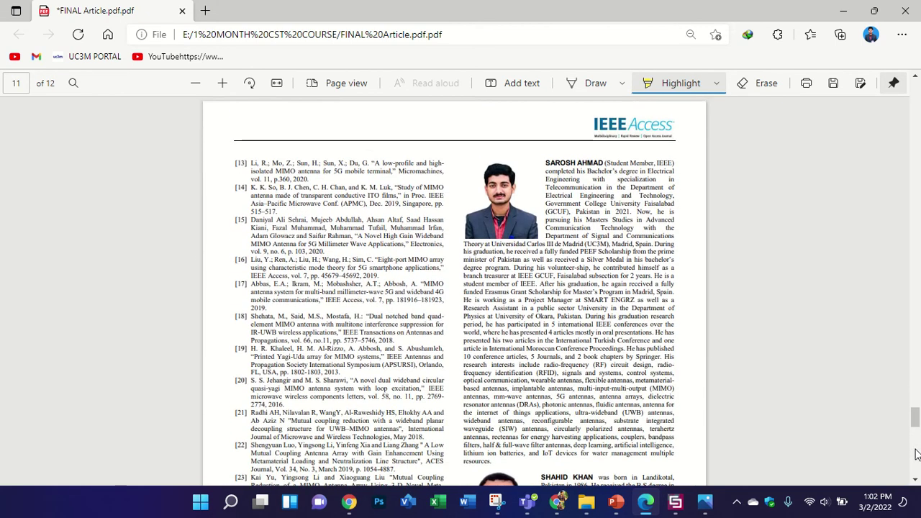
{"action": "scroll", "coordinate": [916, 454], "scroll_direction": "up", "scroll_amount": 1}
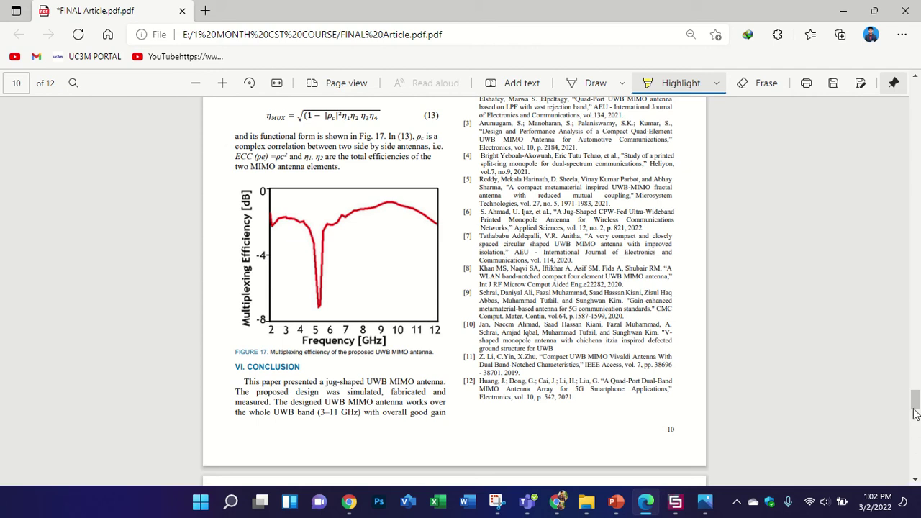
{"action": "scroll", "coordinate": [912, 410], "scroll_direction": "up", "scroll_amount": 3}
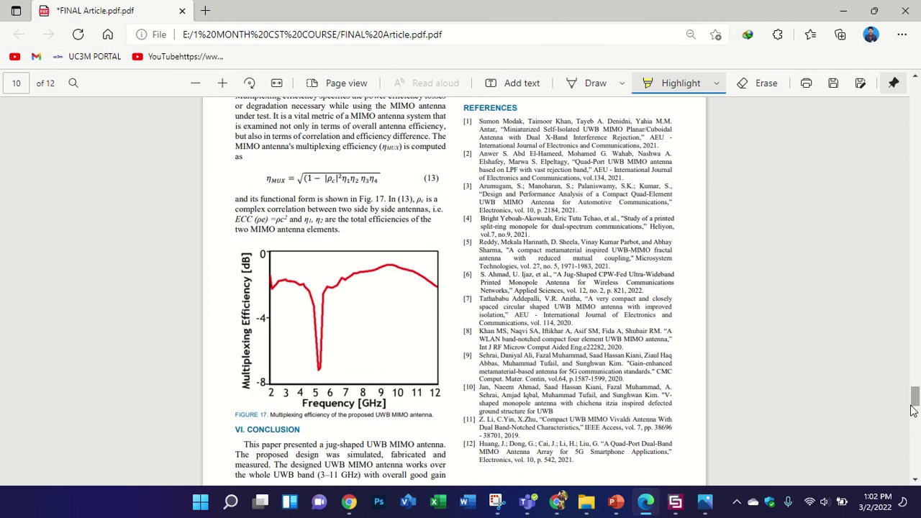
Highlight the IEEE Access journal mentions in references [11], [17], [24] and [29], including part of the title of [17]
{"action": "scroll", "coordinate": [913, 410], "scroll_direction": "down", "scroll_amount": 3}
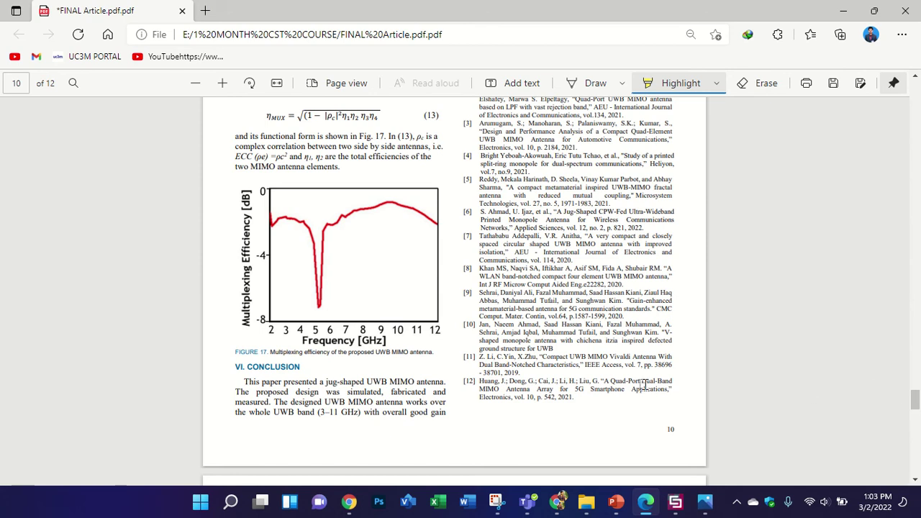
{"action": "left_click_drag", "start_coordinate": [585, 368], "coordinate": [622, 368]}
{"action": "scroll", "coordinate": [381, 254], "scroll_direction": "down", "scroll_amount": 10}
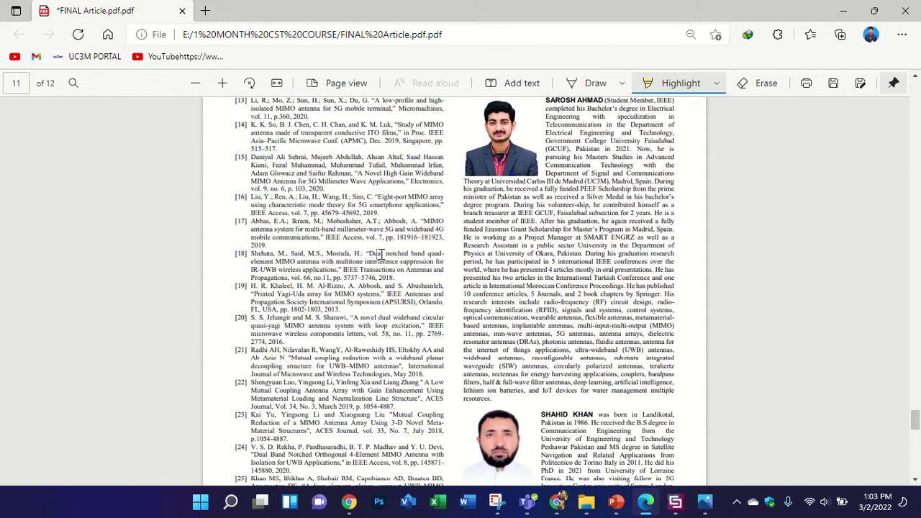
{"action": "left_click_drag", "start_coordinate": [361, 237], "coordinate": [329, 230]}
{"action": "scroll", "coordinate": [333, 208], "scroll_direction": "up", "scroll_amount": 3}
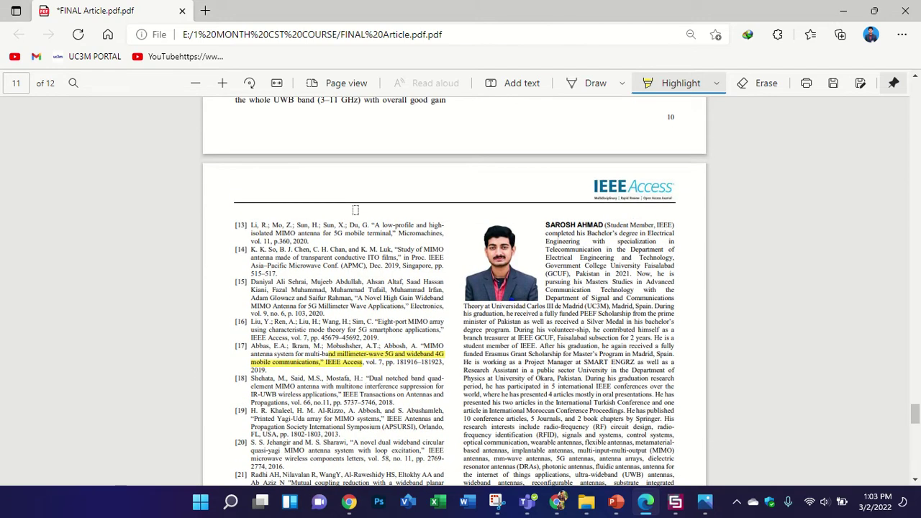
{"action": "scroll", "coordinate": [355, 210], "scroll_direction": "down", "scroll_amount": 5}
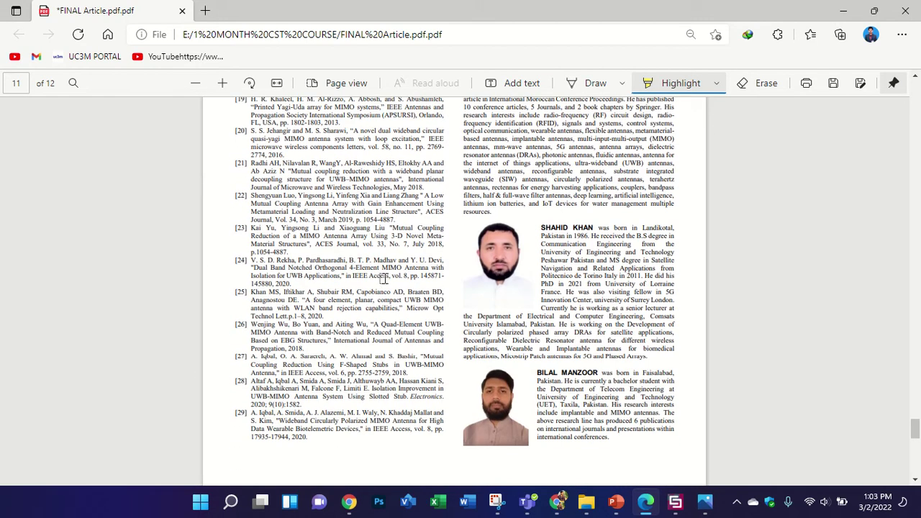
{"action": "left_click_drag", "start_coordinate": [384, 280], "coordinate": [363, 278]}
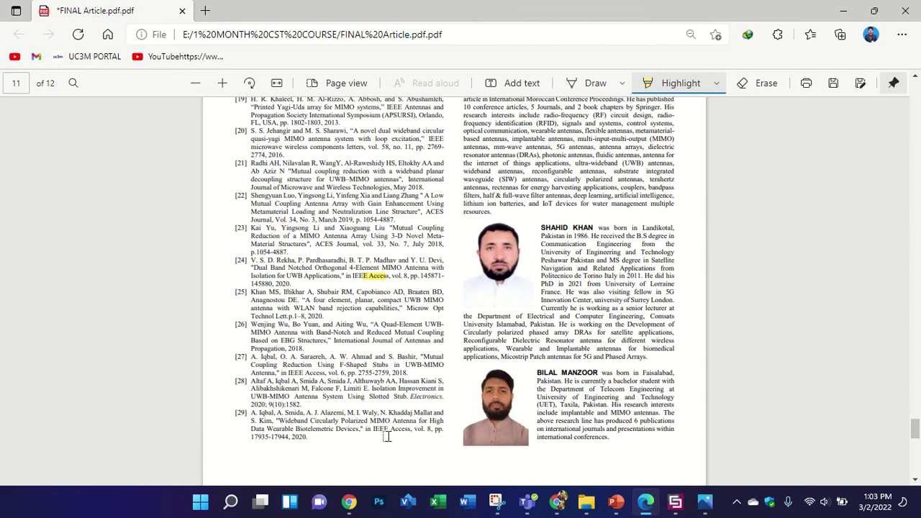
{"action": "left_click_drag", "start_coordinate": [410, 430], "coordinate": [371, 430]}
Look back over the article's references, the page 2 Introduction, and the title and abstract on page 1
{"action": "scroll", "coordinate": [648, 379], "scroll_direction": "up", "scroll_amount": 3}
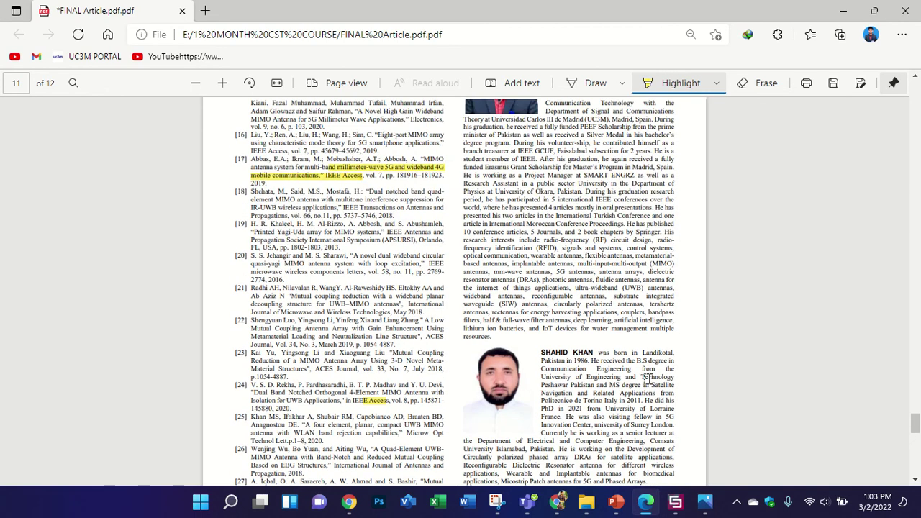
{"action": "scroll", "coordinate": [647, 379], "scroll_direction": "up", "scroll_amount": 10}
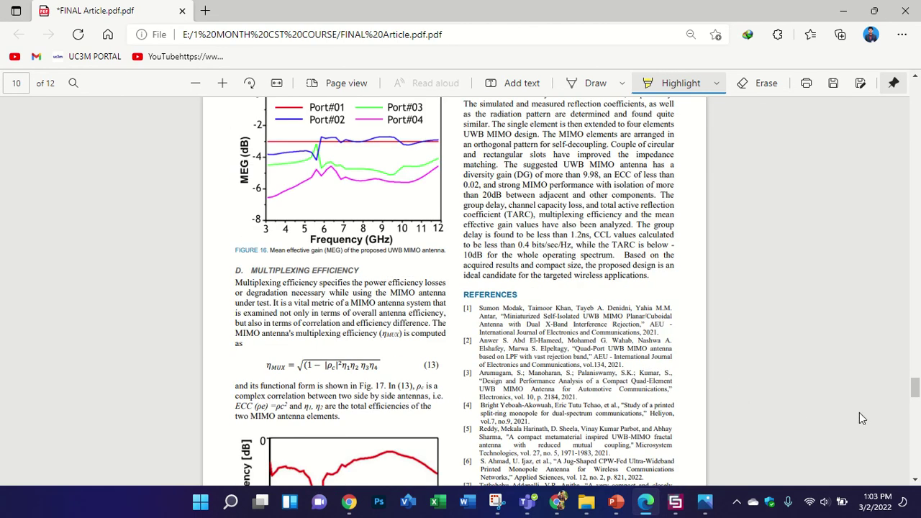
{"action": "left_click_drag", "start_coordinate": [916, 387], "coordinate": [917, 127]}
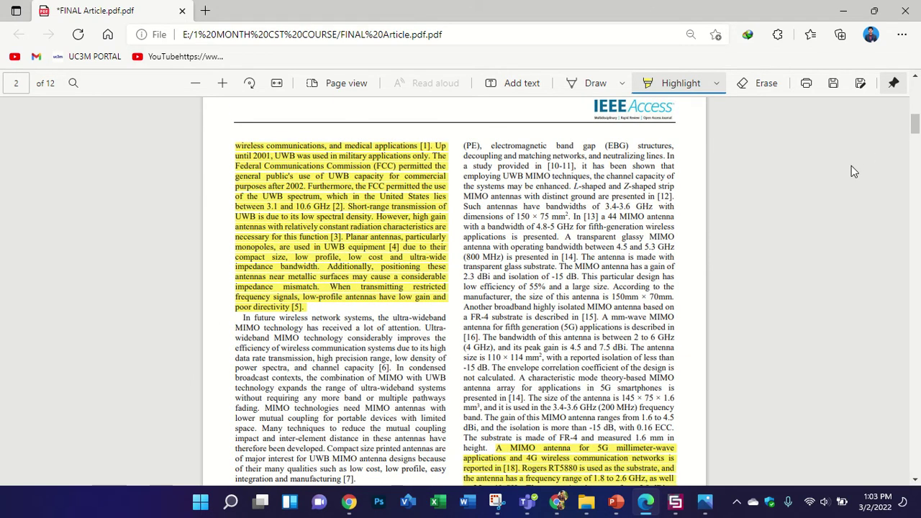
{"action": "left_click_drag", "start_coordinate": [916, 124], "coordinate": [916, 394]}
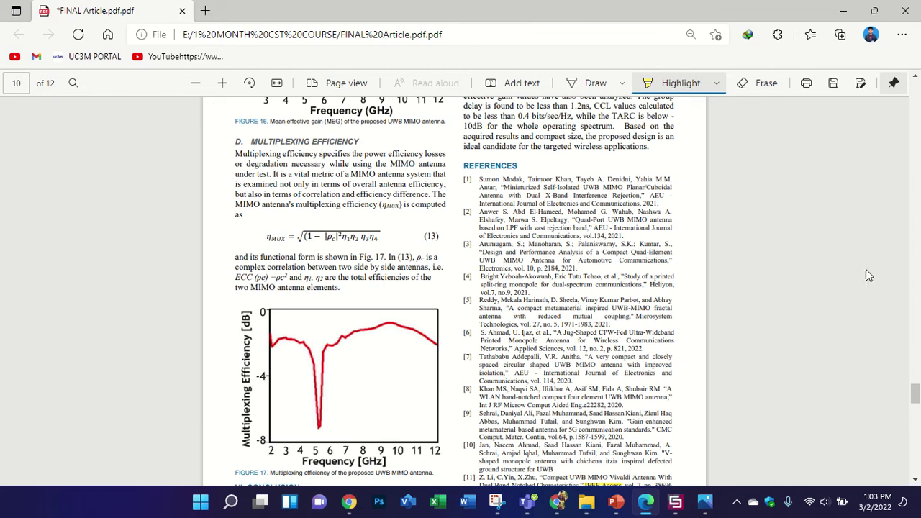
{"action": "left_click_drag", "start_coordinate": [915, 394], "coordinate": [918, 85]}
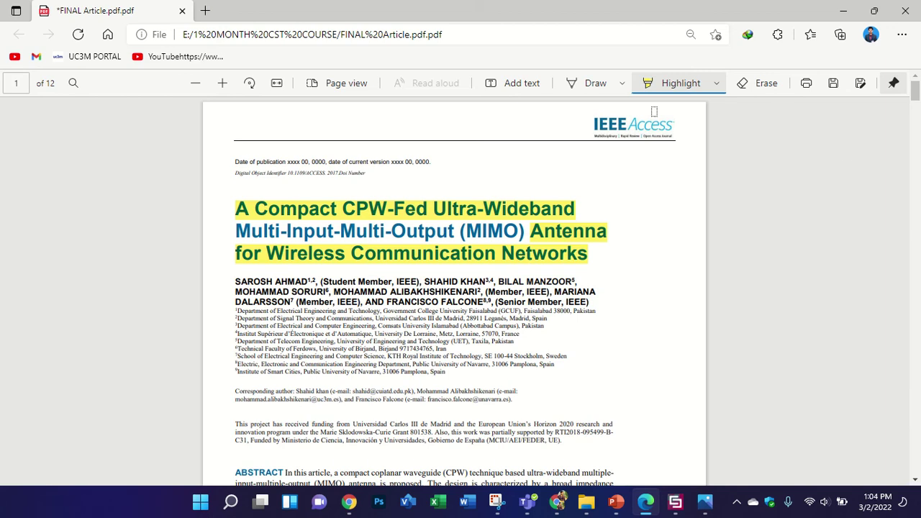
{"action": "scroll", "coordinate": [690, 127], "scroll_direction": "down", "scroll_amount": 2}
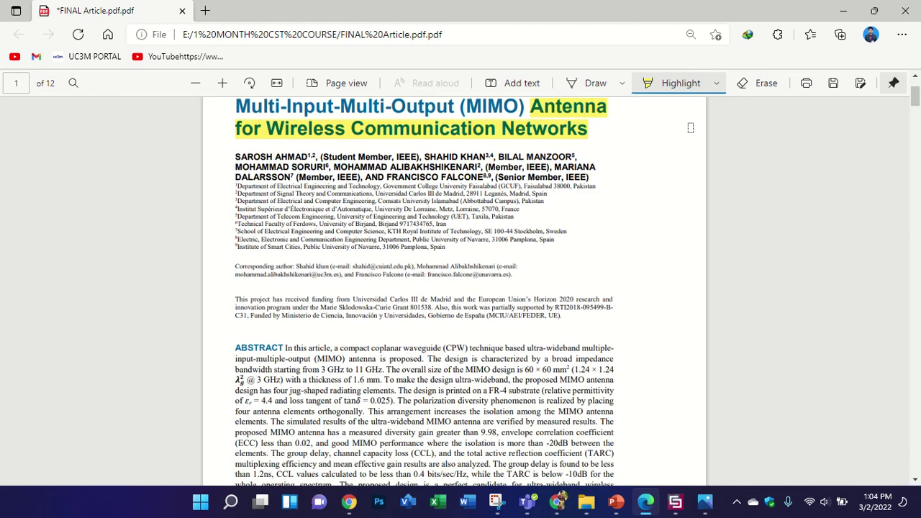
{"action": "scroll", "coordinate": [691, 136], "scroll_direction": "down", "scroll_amount": 10}
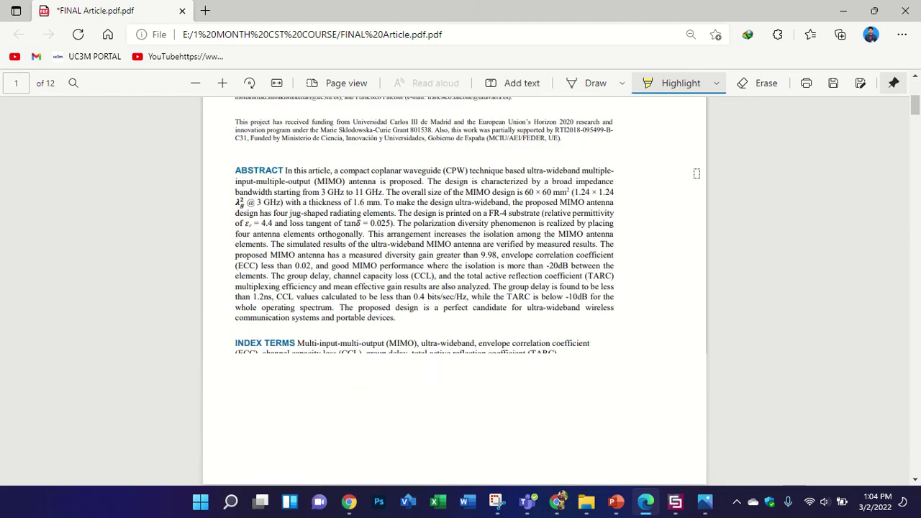
Switch to CST Studio Suite and inspect the S1,1 curve up close between about 2.7 and 7.1 GHz, then restore the full plot view
{"action": "left_click", "coordinate": [675, 507]}
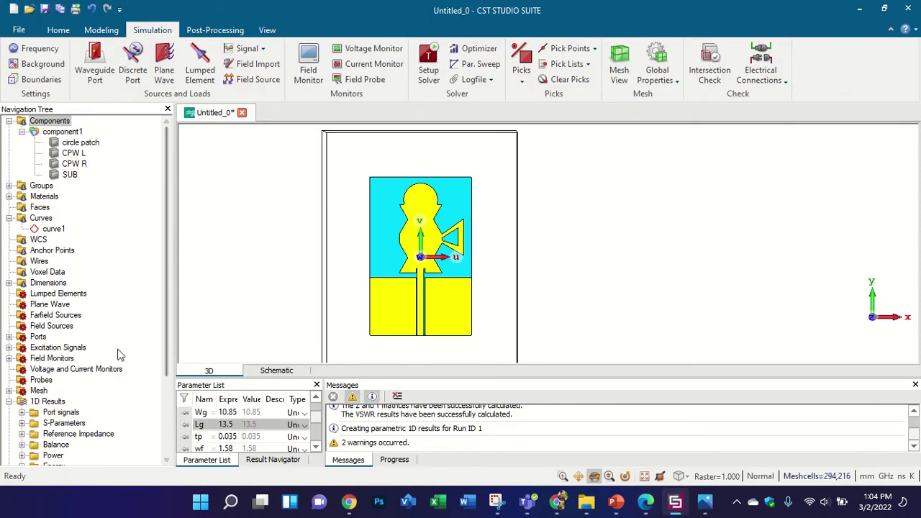
{"action": "scroll", "coordinate": [120, 354], "scroll_direction": "down", "scroll_amount": 5}
{"action": "left_click", "coordinate": [104, 318]}
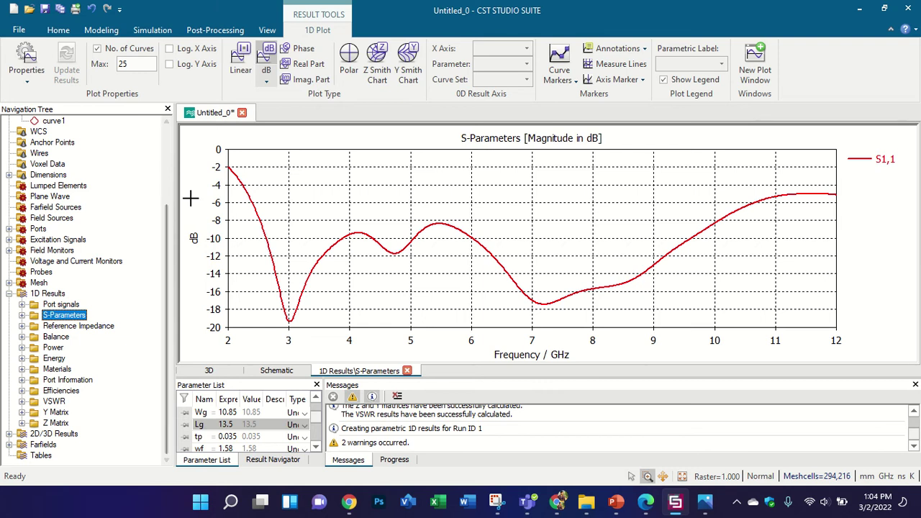
{"action": "scroll", "coordinate": [112, 165], "scroll_direction": "up", "scroll_amount": 4}
{"action": "left_click", "coordinate": [62, 131]}
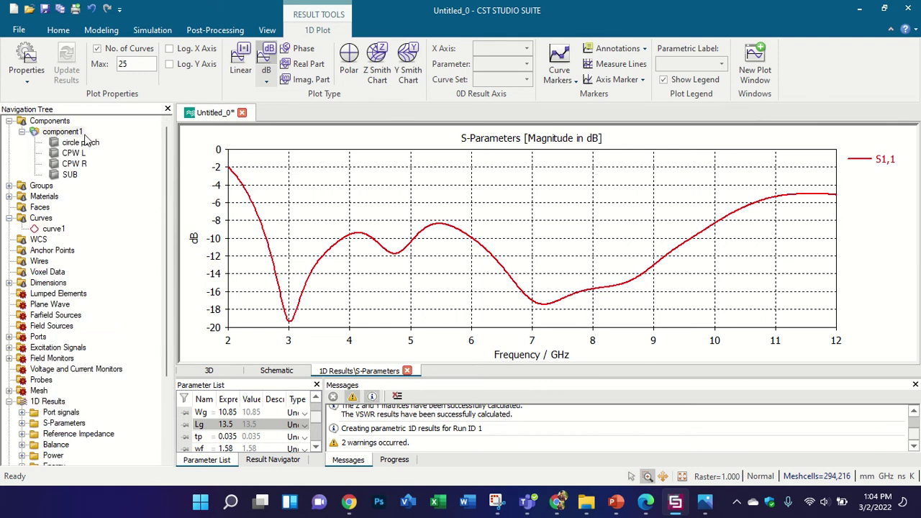
{"action": "left_click", "coordinate": [63, 424]}
{"action": "left_click_drag", "start_coordinate": [268, 215], "coordinate": [539, 262]}
{"action": "right_click", "coordinate": [391, 182]}
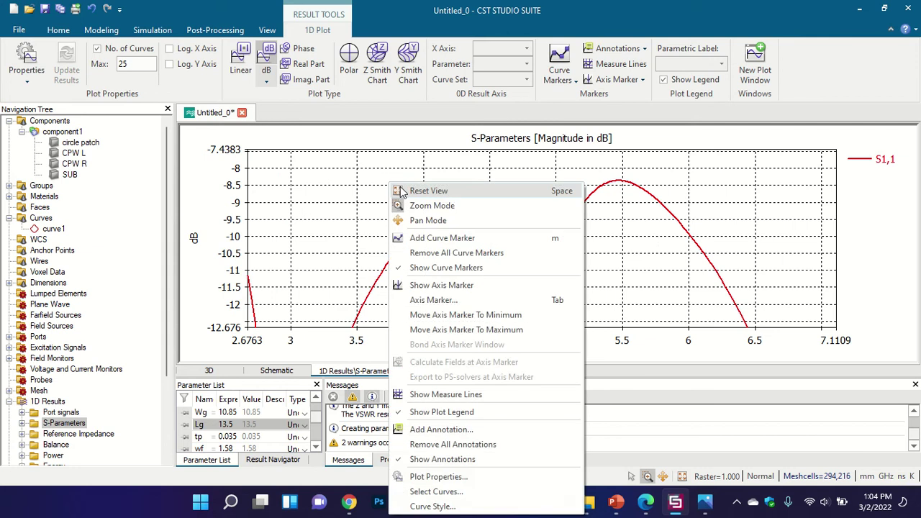
{"action": "left_click", "coordinate": [429, 190]}
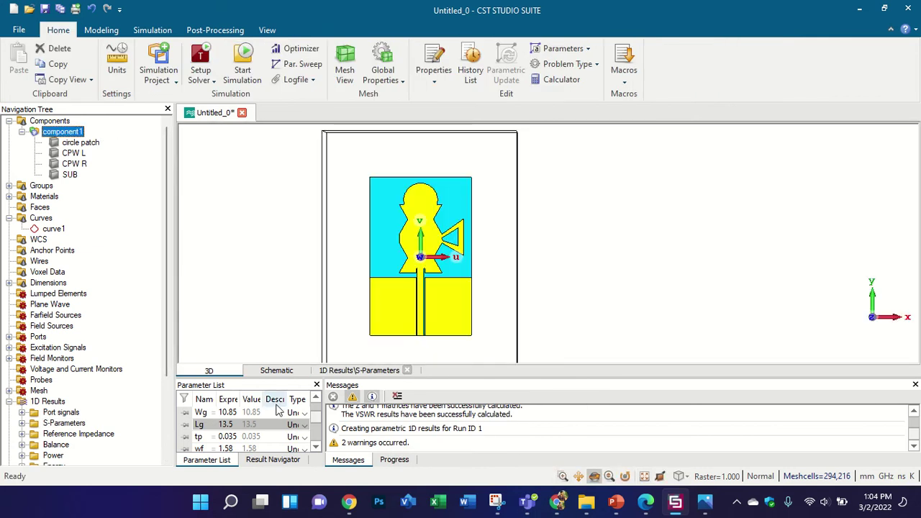
Set the ground length parameter Lg to 14 and update the antenna model parametrically
{"action": "double_click", "coordinate": [240, 425]}
{"action": "type", "text": "14"}
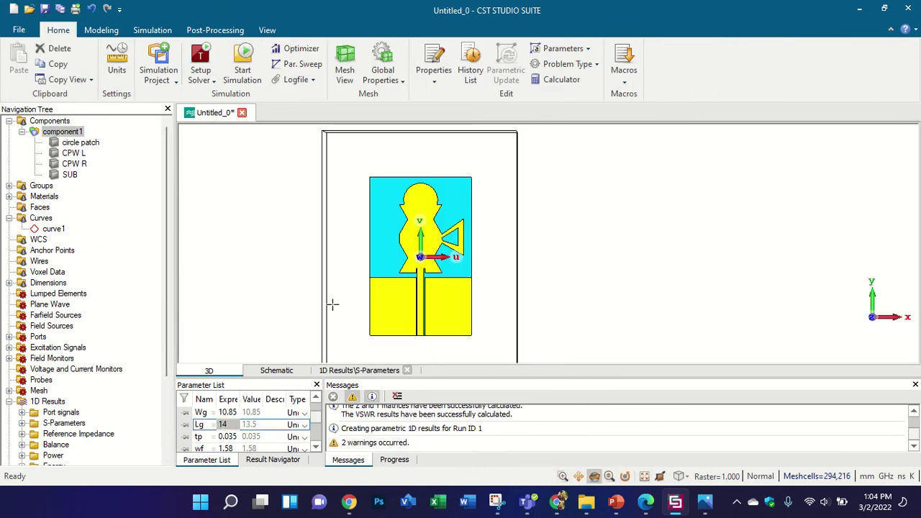
{"action": "key", "text": "Return"}
{"action": "left_click", "coordinate": [389, 310]}
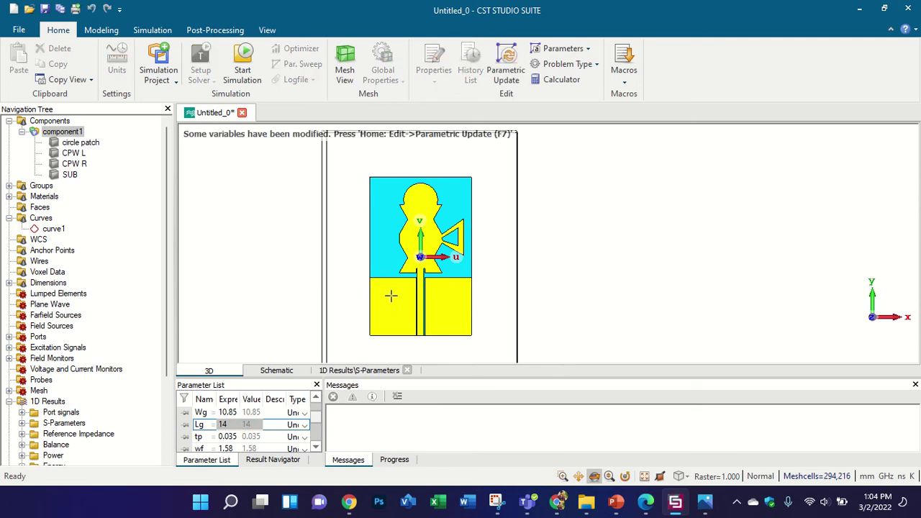
{"action": "key", "text": "F7"}
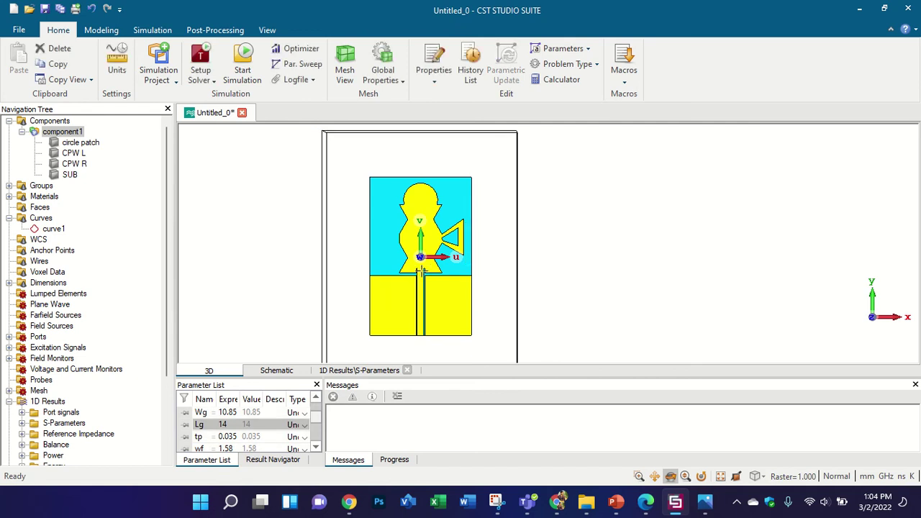
Check the updated antenna in 3D, return it to the front view, and open the solver setup
{"action": "left_click_drag", "start_coordinate": [422, 271], "coordinate": [549, 158]}
{"action": "key", "text": "5"}
{"action": "left_click", "coordinate": [201, 64]}
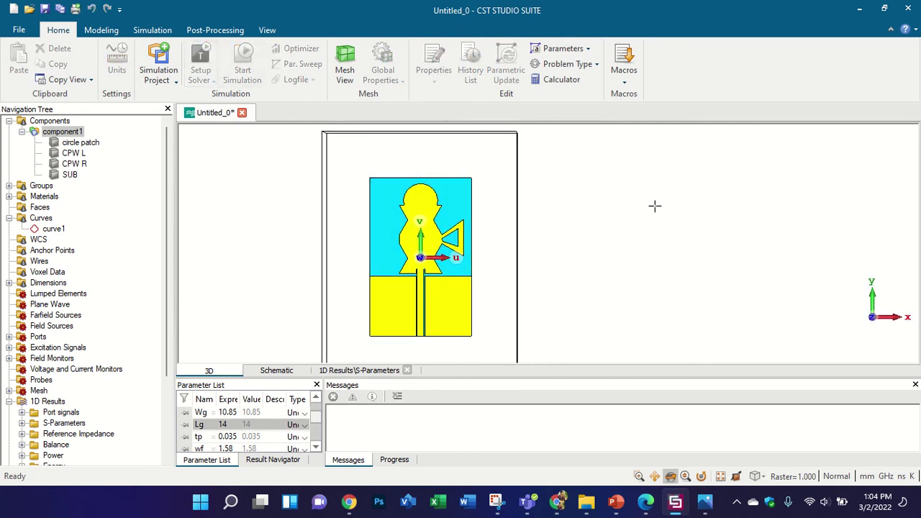
Review the first page of FINAL Article.pdf in Edge and the course topics in UPDATE TIMETABLE.png in Photos
{"action": "left_click", "coordinate": [582, 131]}
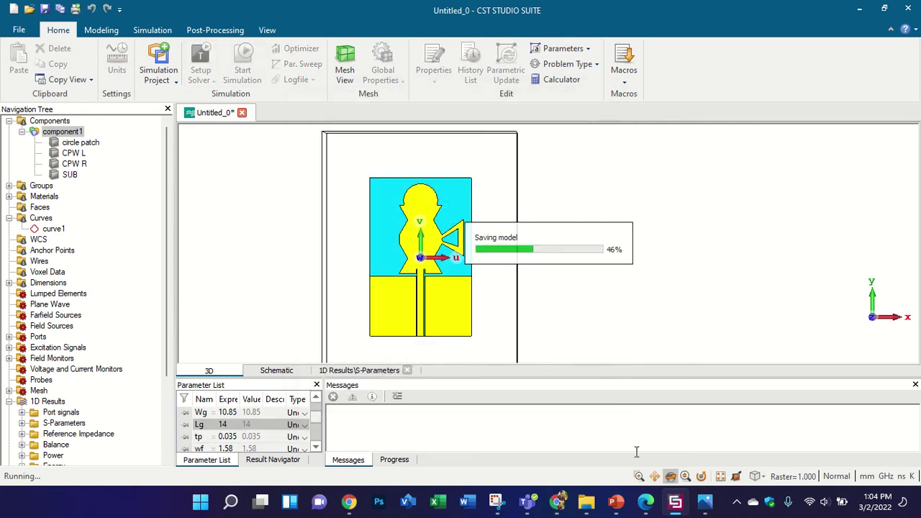
{"action": "left_click", "coordinate": [646, 501]}
{"action": "scroll", "coordinate": [620, 325], "scroll_direction": "up", "scroll_amount": 5}
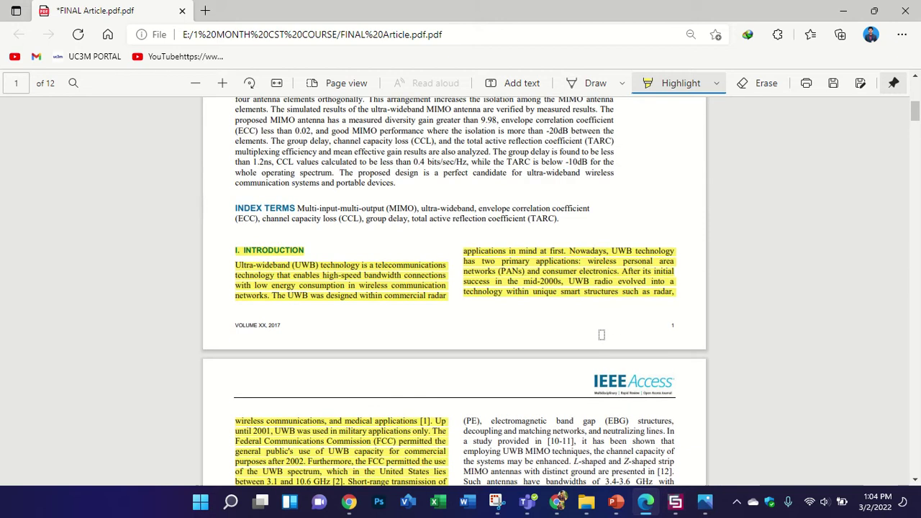
{"action": "scroll", "coordinate": [749, 321], "scroll_direction": "down", "scroll_amount": 2}
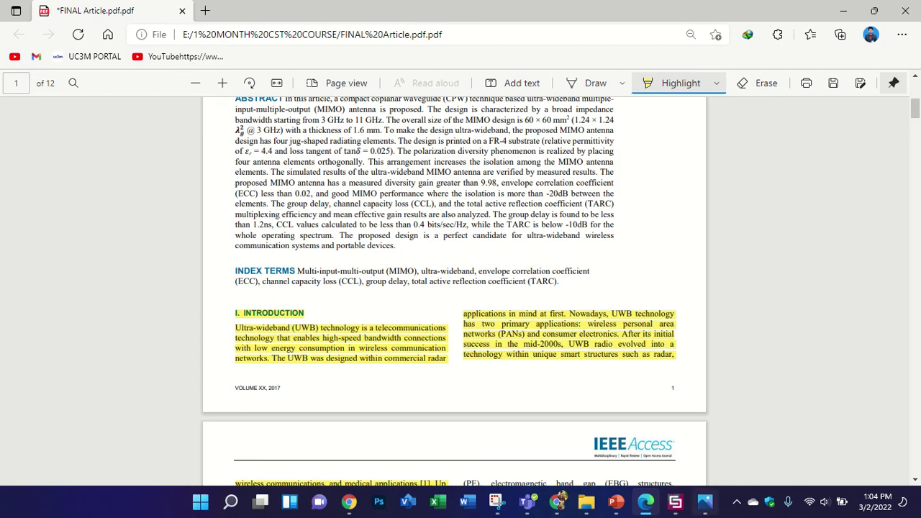
{"action": "left_click", "coordinate": [705, 502]}
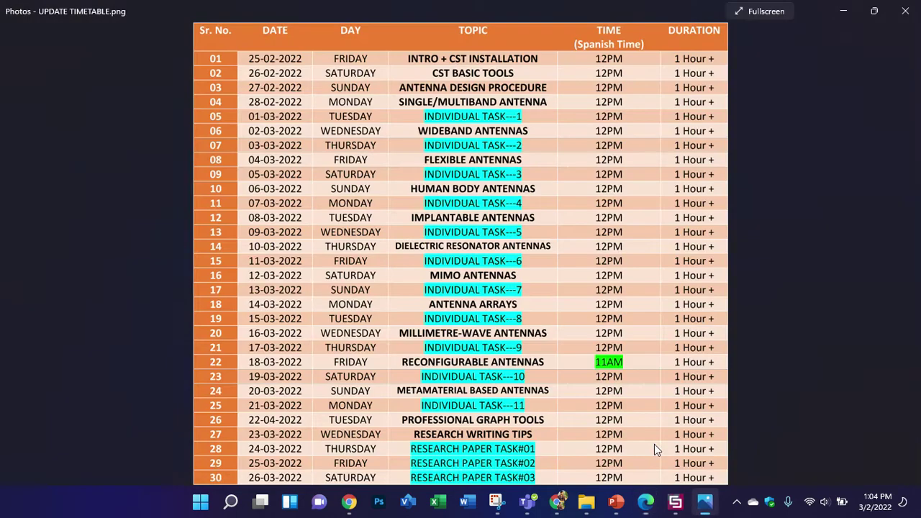
{"action": "left_click", "coordinate": [492, 437]}
{"action": "left_click", "coordinate": [474, 344]}
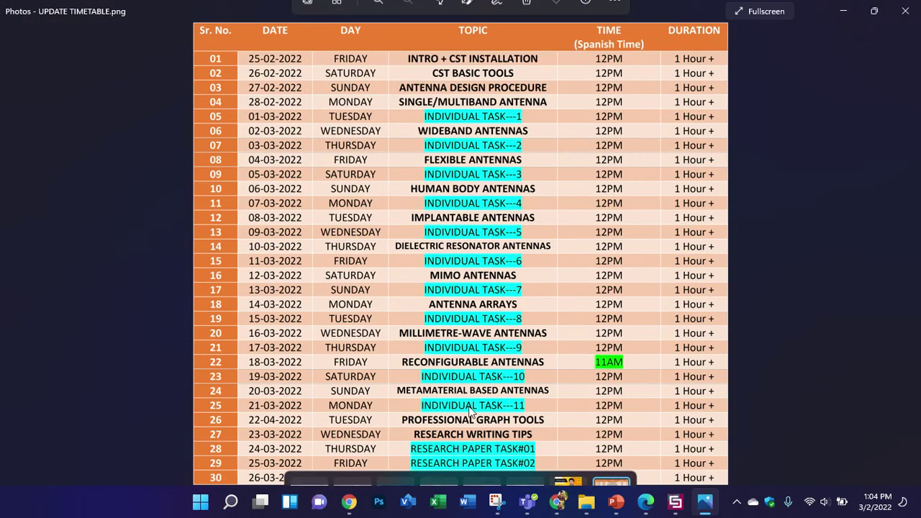
{"action": "left_click", "coordinate": [645, 501]}
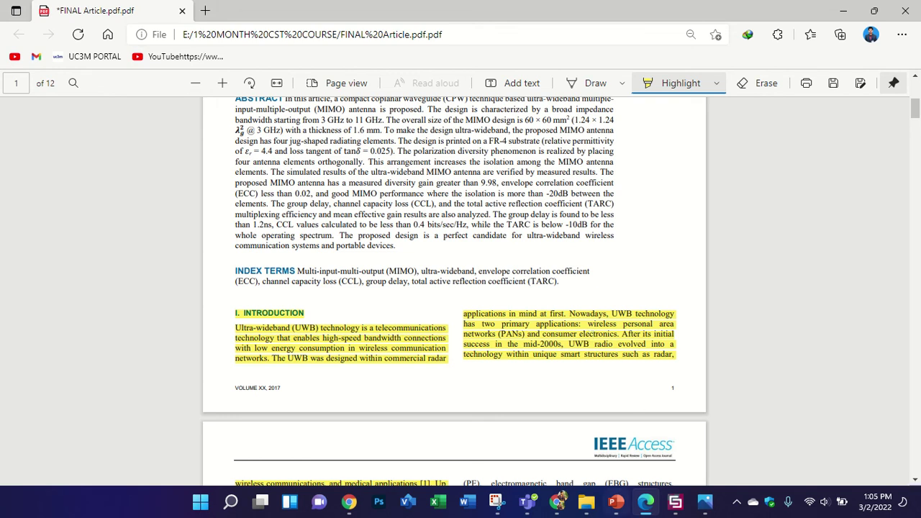
{"action": "left_click", "coordinate": [709, 504]}
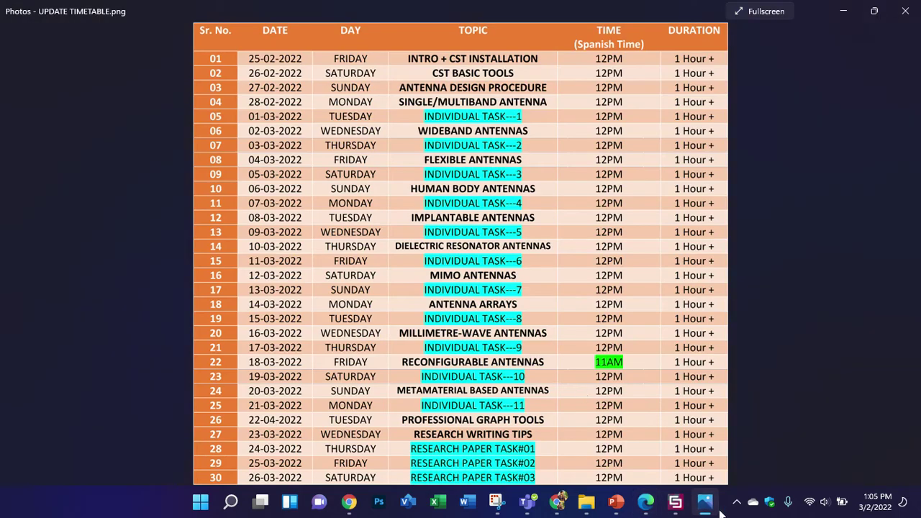
{"action": "left_click", "coordinate": [644, 502]}
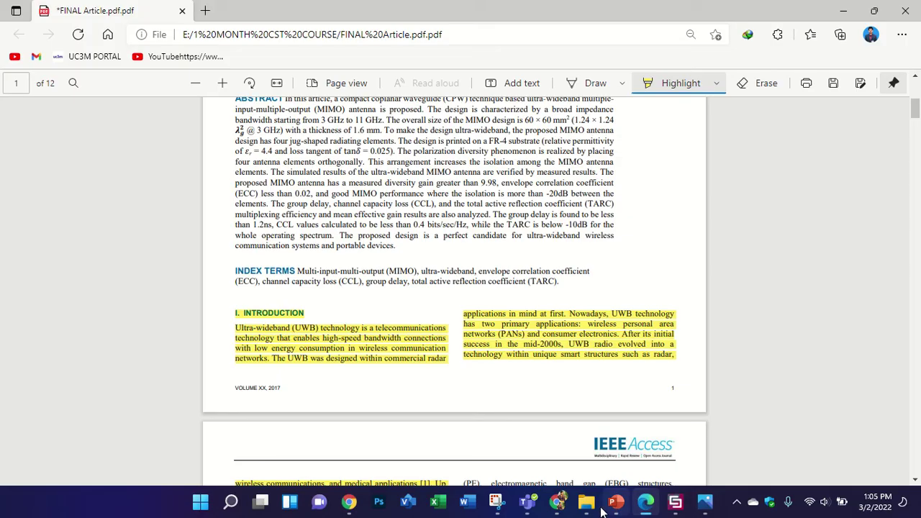
Switch to Chrome and open a new browser window under another profile
{"action": "left_click", "coordinate": [558, 502]}
{"action": "left_click", "coordinate": [884, 35]}
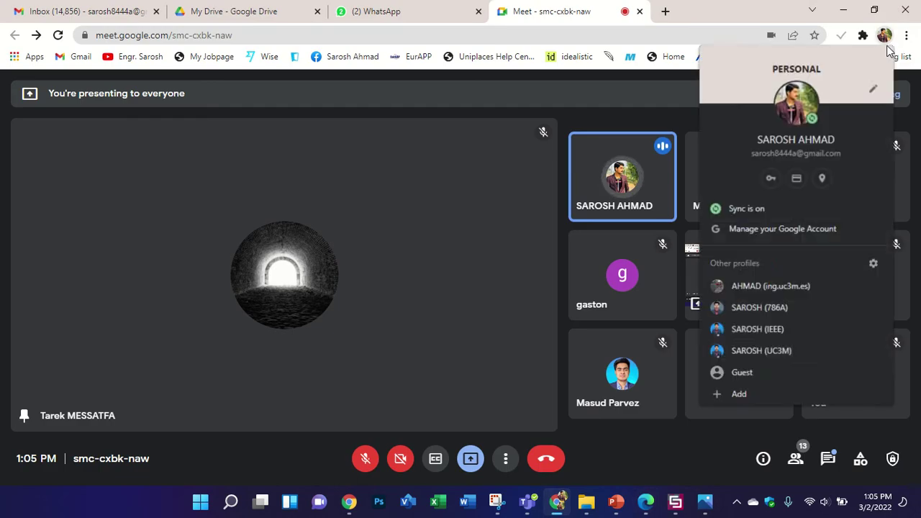
{"action": "left_click", "coordinate": [807, 328]}
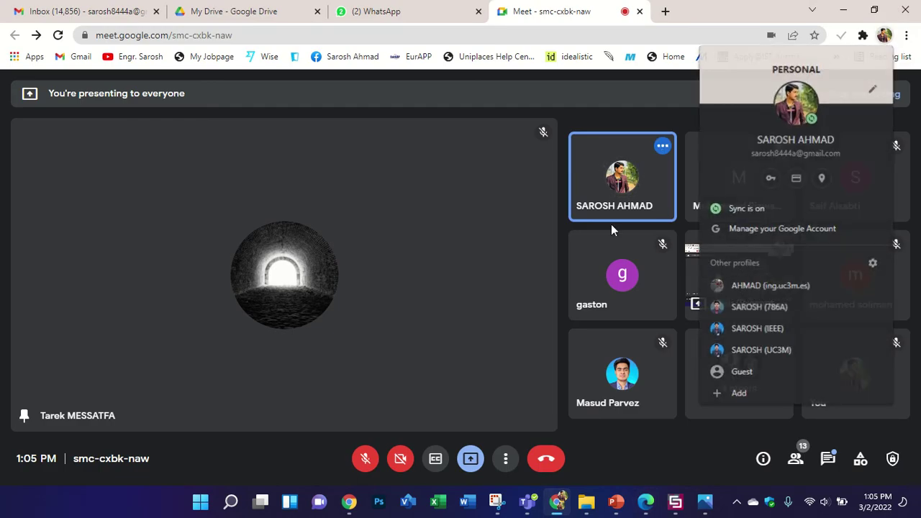
Search Google for quillbot, open the QuillBot paraphrasing tool, and dismiss the Google sign-in prompt
{"action": "type", "text": "q"}
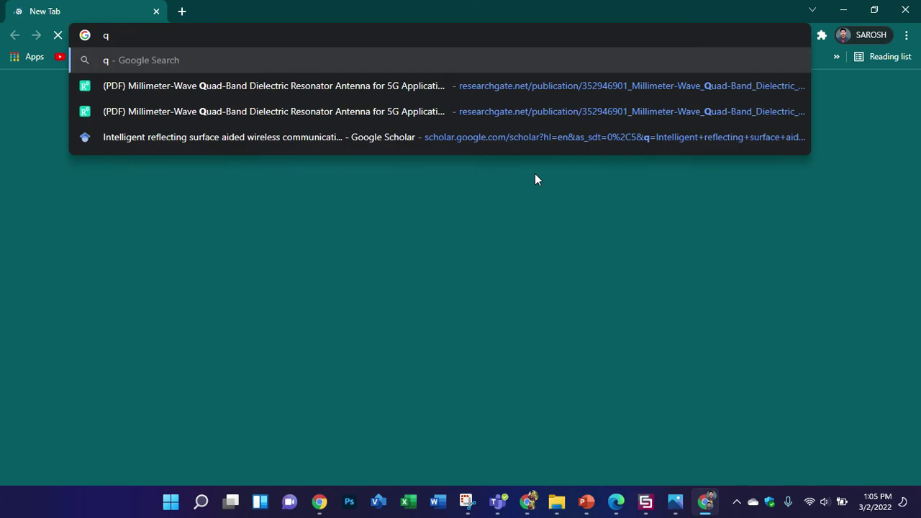
{"action": "type", "text": "uil"}
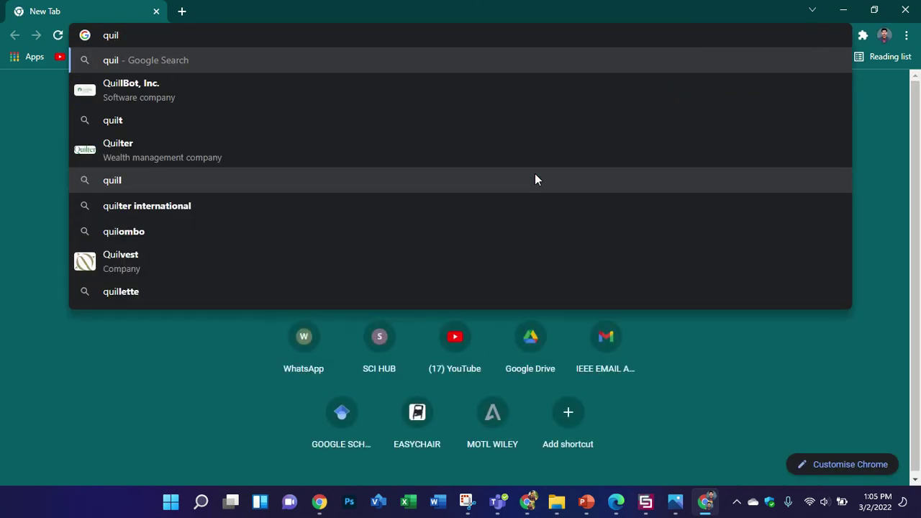
{"action": "key", "text": "Down"}
{"action": "key", "text": "Return"}
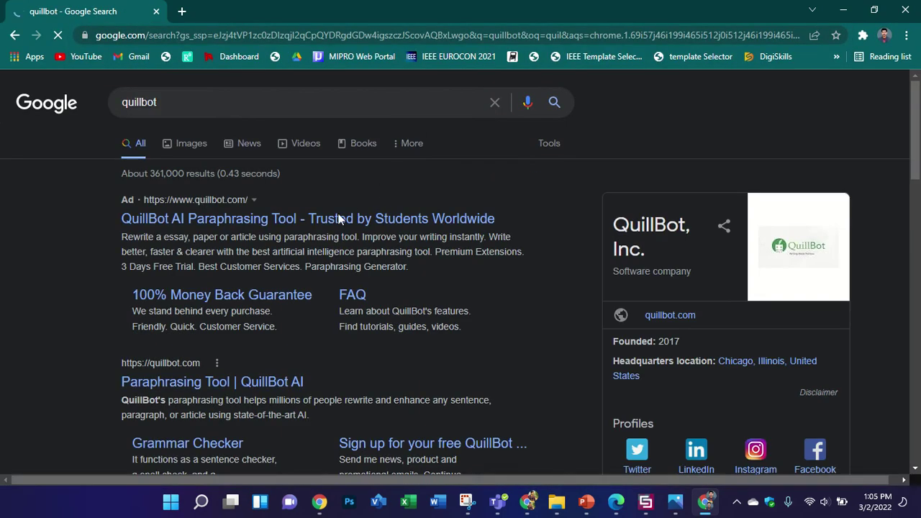
{"action": "left_click", "coordinate": [339, 220]}
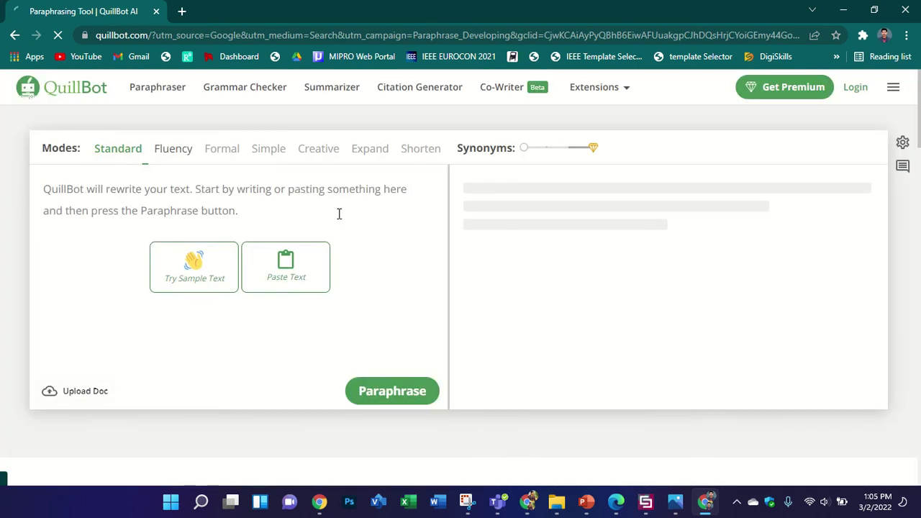
{"action": "left_click", "coordinate": [352, 197]}
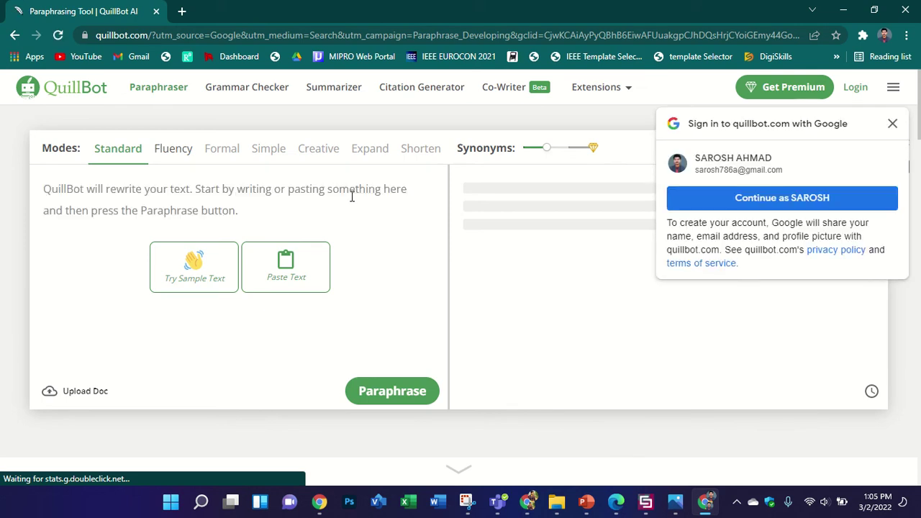
{"action": "left_click", "coordinate": [893, 124]}
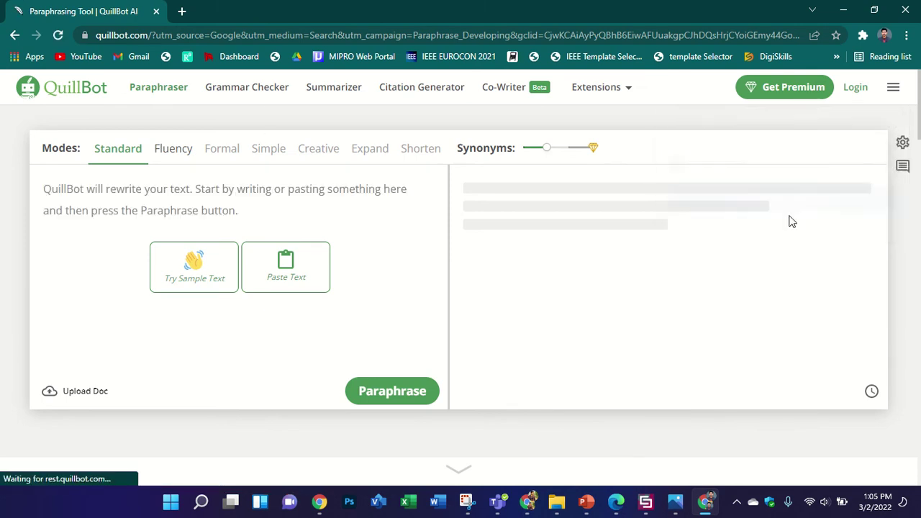
Search for article rewriter in a new tab and open the Article Rewriter Tool site at articlerewritertool.com
{"action": "left_click", "coordinate": [183, 11]}
{"action": "type", "text": "article re"}
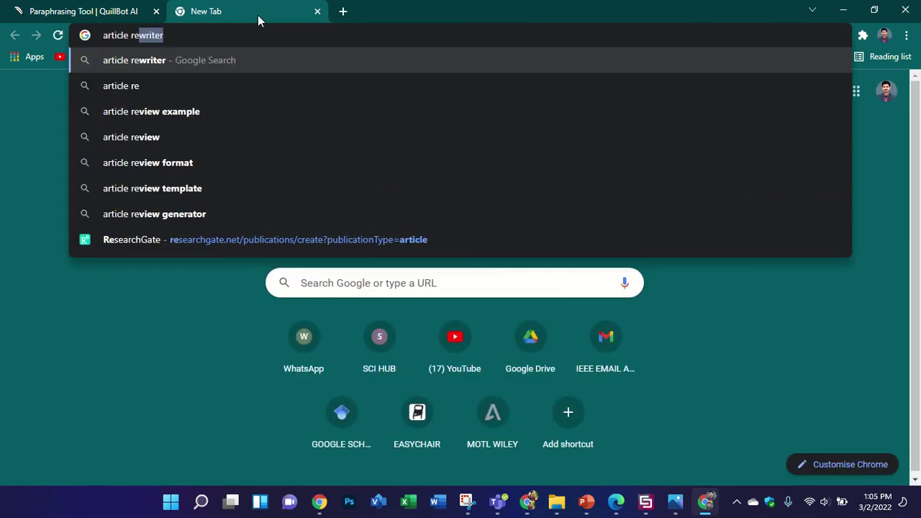
{"action": "key", "text": "Return"}
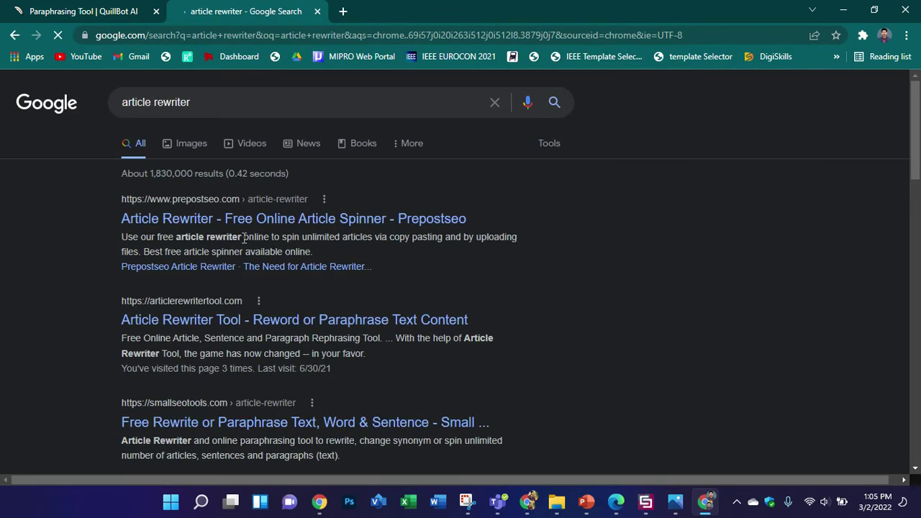
{"action": "left_click", "coordinate": [255, 324]}
Switch to Edge, turn off highlighting in FINAL Article.pdf, and copy the full abstract paragraph
{"action": "left_click", "coordinate": [616, 502]}
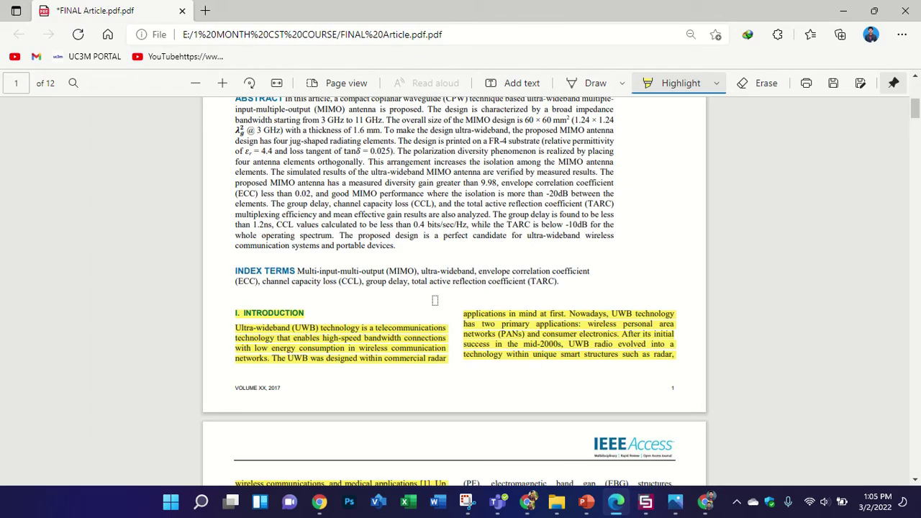
{"action": "left_click", "coordinate": [681, 83]}
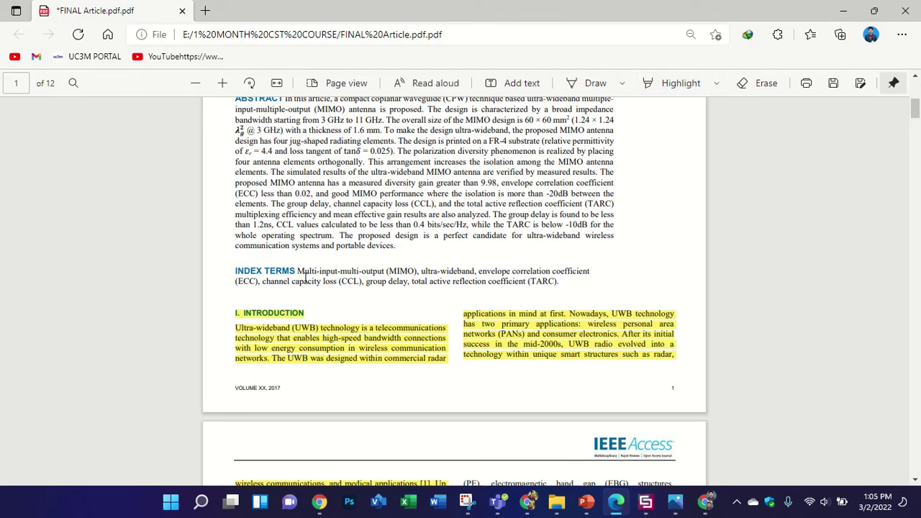
{"action": "scroll", "coordinate": [248, 333], "scroll_direction": "up", "scroll_amount": 3}
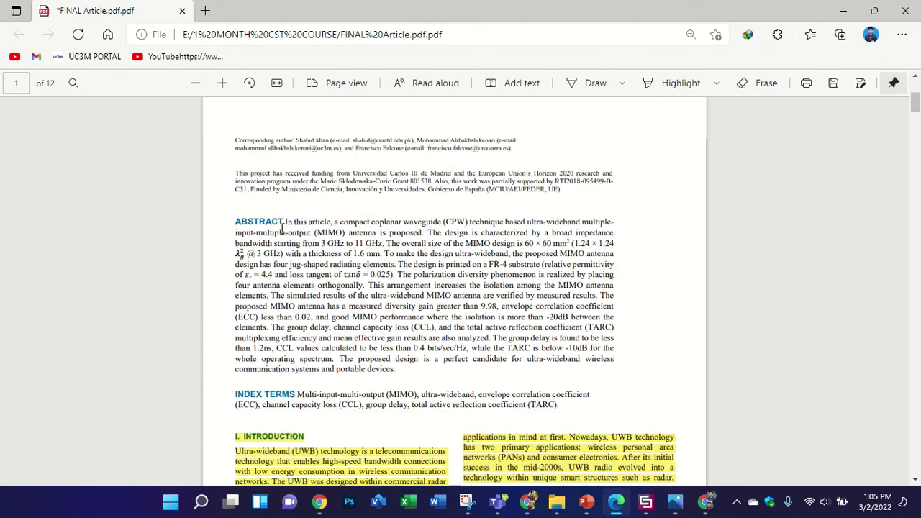
{"action": "scroll", "coordinate": [274, 225], "scroll_direction": "down", "scroll_amount": 1}
{"action": "left_click_drag", "start_coordinate": [288, 227], "coordinate": [399, 370]}
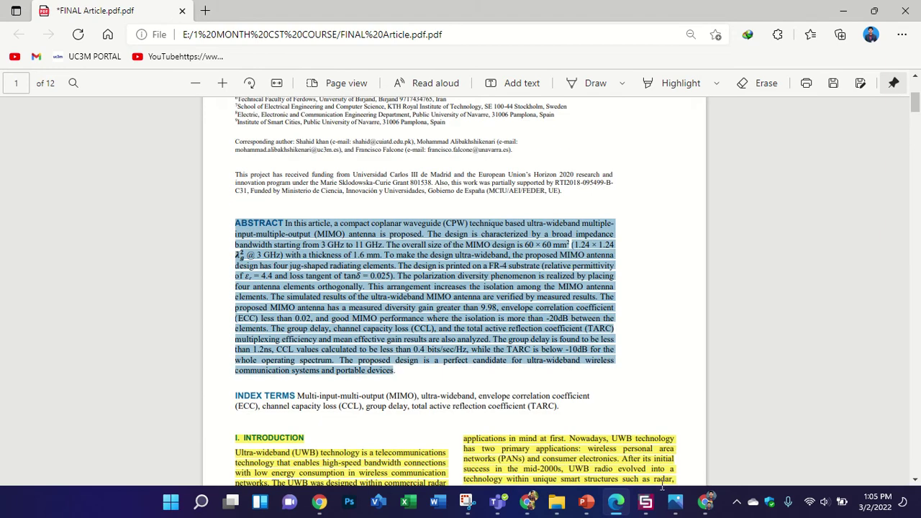
Return to the Article Rewriter Tool in Chrome, accept the recommended cookies, and paste the abstract as the content to rewrite
{"action": "left_click", "coordinate": [529, 502]}
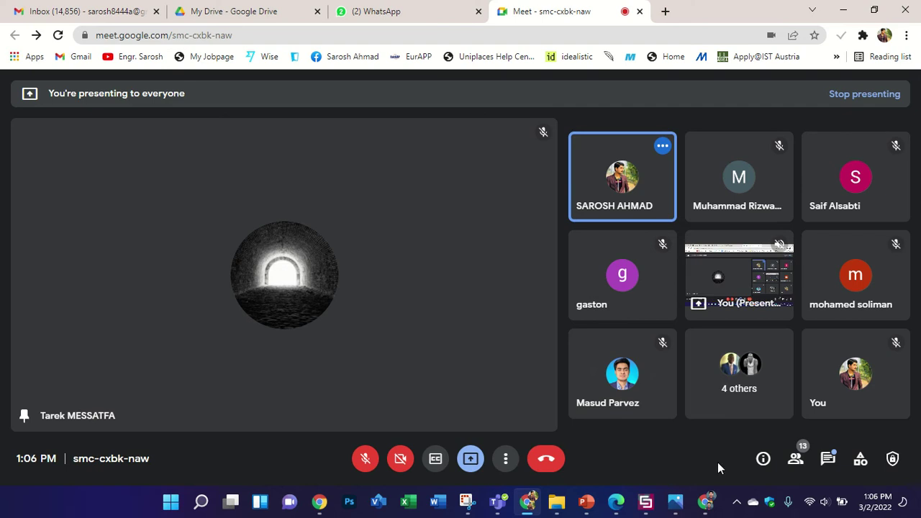
{"action": "left_click", "coordinate": [706, 502]}
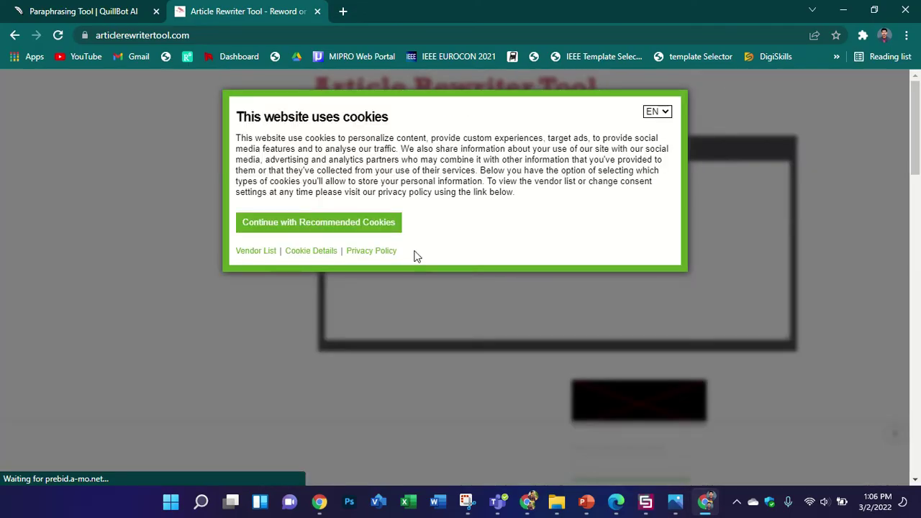
{"action": "left_click", "coordinate": [398, 225]}
{"action": "left_click", "coordinate": [453, 237]}
{"action": "key", "text": "ctrl+v"}
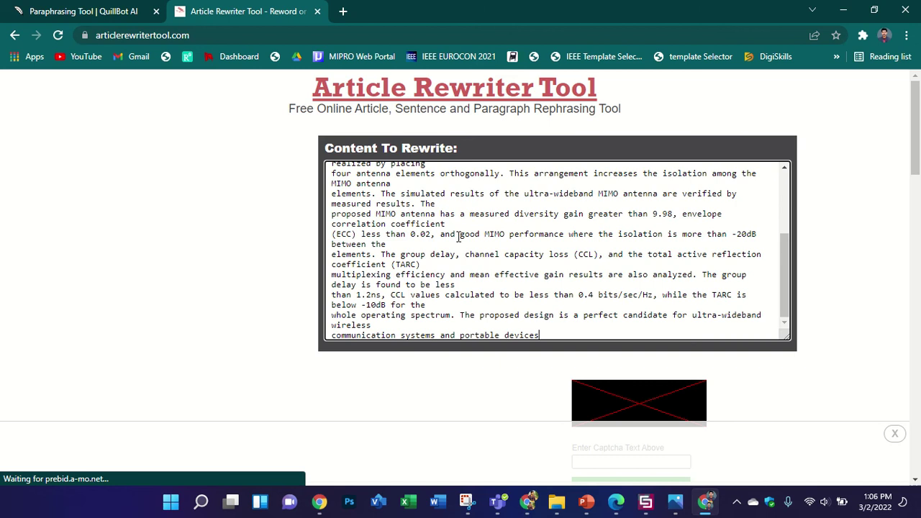
Load a readable captcha, enter the captcha text, and rewrite the pasted abstract
{"action": "scroll", "coordinate": [470, 234], "scroll_direction": "down", "scroll_amount": 2}
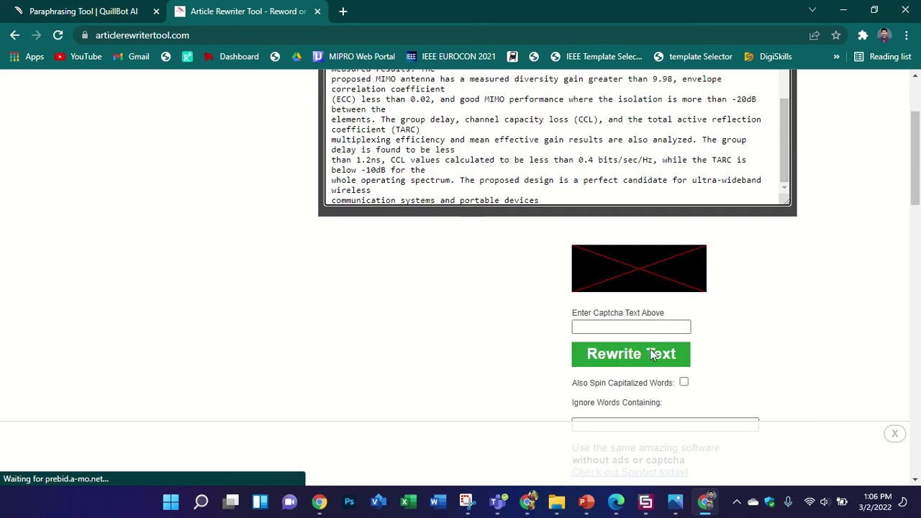
{"action": "scroll", "coordinate": [655, 327], "scroll_direction": "down", "scroll_amount": 1}
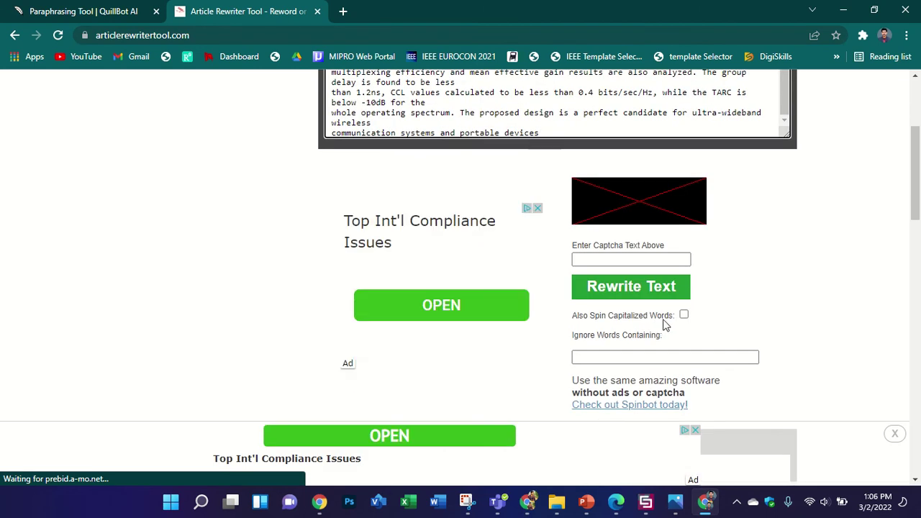
{"action": "left_click", "coordinate": [664, 294]}
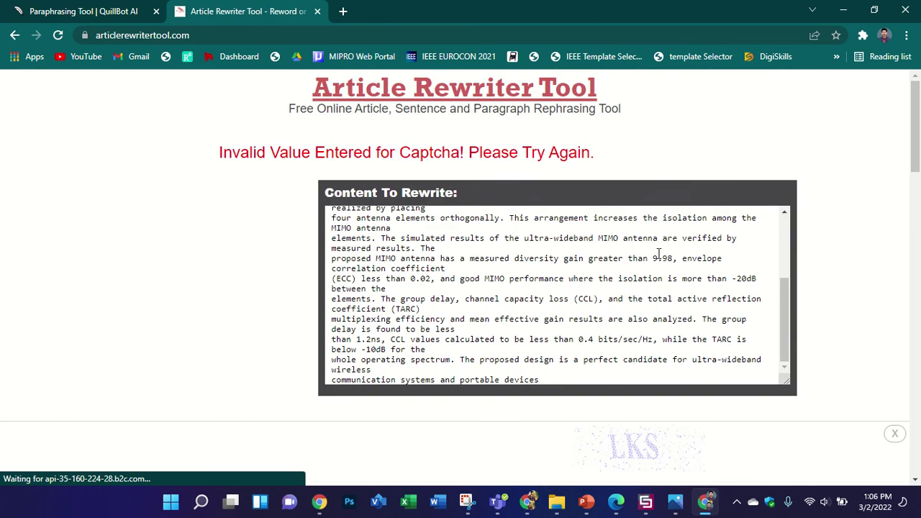
{"action": "scroll", "coordinate": [658, 253], "scroll_direction": "down", "scroll_amount": 4}
{"action": "left_click", "coordinate": [669, 234]}
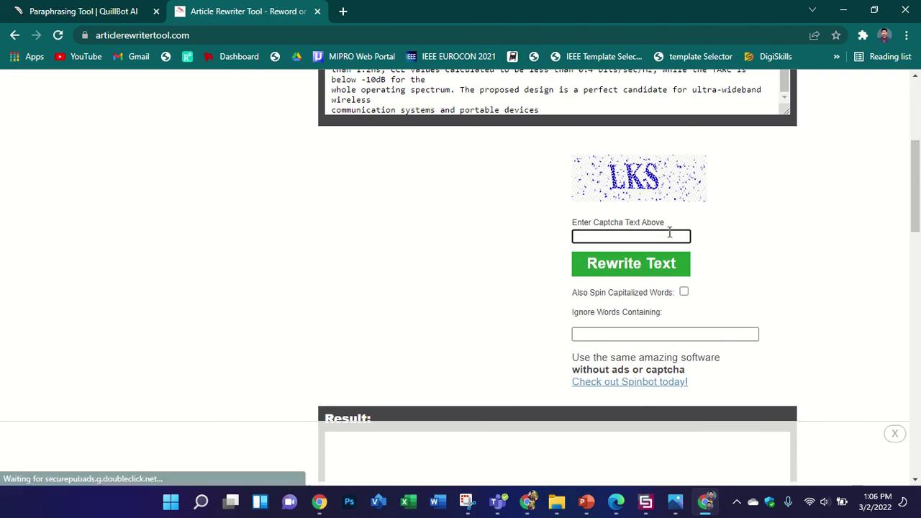
{"action": "type", "text": "LKS"}
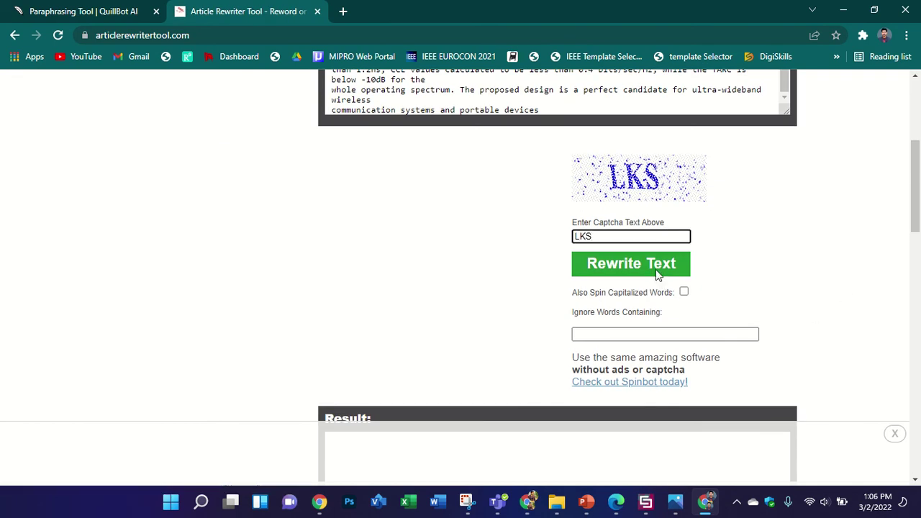
{"action": "left_click", "coordinate": [658, 272]}
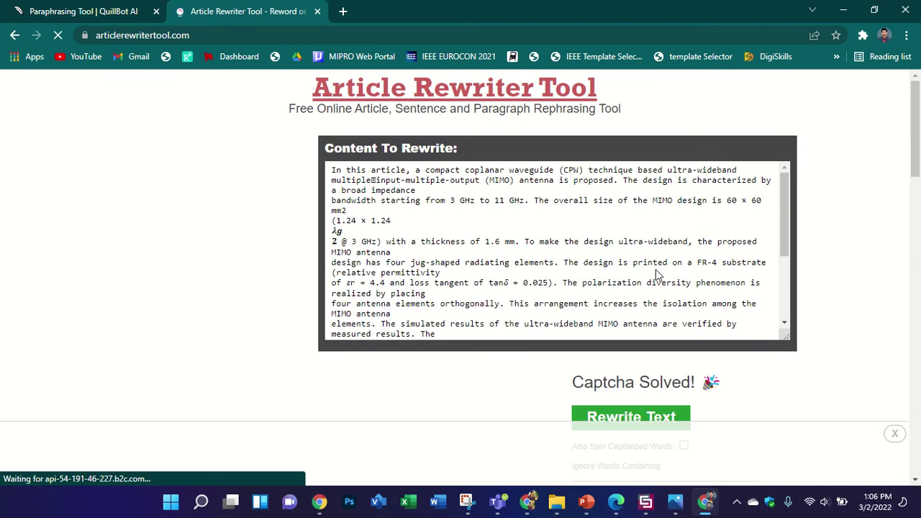
Compare the rewritten abstract in the result box with the original text
{"action": "scroll", "coordinate": [656, 269], "scroll_direction": "down", "scroll_amount": 7}
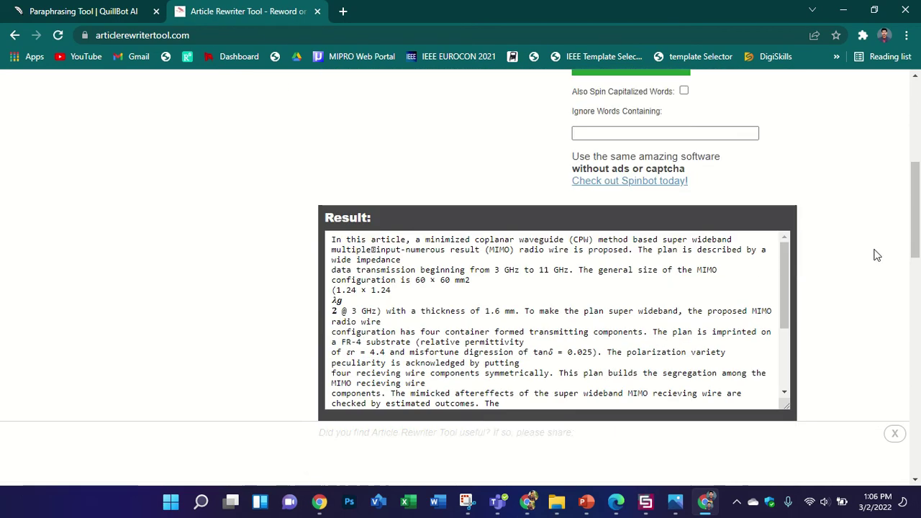
{"action": "scroll", "coordinate": [876, 255], "scroll_direction": "down", "scroll_amount": 1}
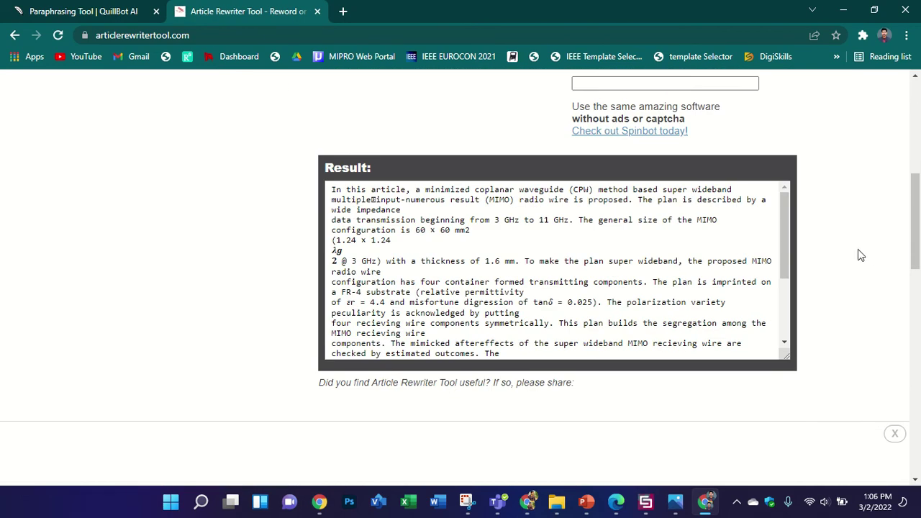
{"action": "scroll", "coordinate": [860, 255], "scroll_direction": "up", "scroll_amount": 5}
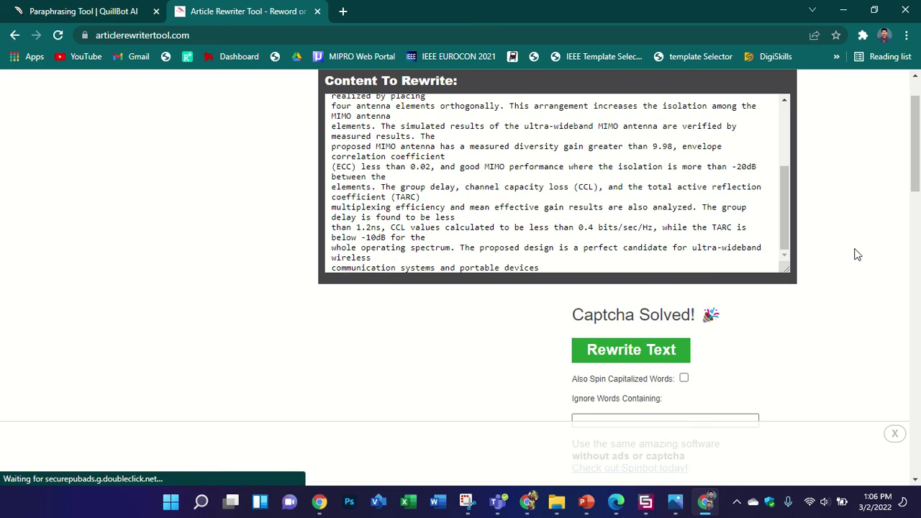
{"action": "scroll", "coordinate": [858, 255], "scroll_direction": "up", "scroll_amount": 1}
{"action": "scroll", "coordinate": [698, 248], "scroll_direction": "up", "scroll_amount": 3}
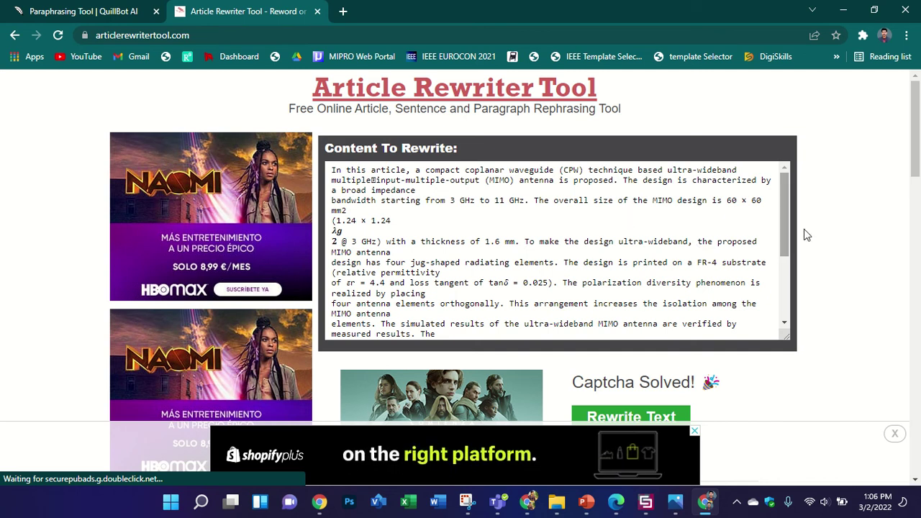
Check the original abstract's wording, through its closing sentences, against the corresponding passages of the rewritten result
{"action": "scroll", "coordinate": [825, 247], "scroll_direction": "down", "scroll_amount": 1}
{"action": "scroll", "coordinate": [825, 248], "scroll_direction": "down", "scroll_amount": 4}
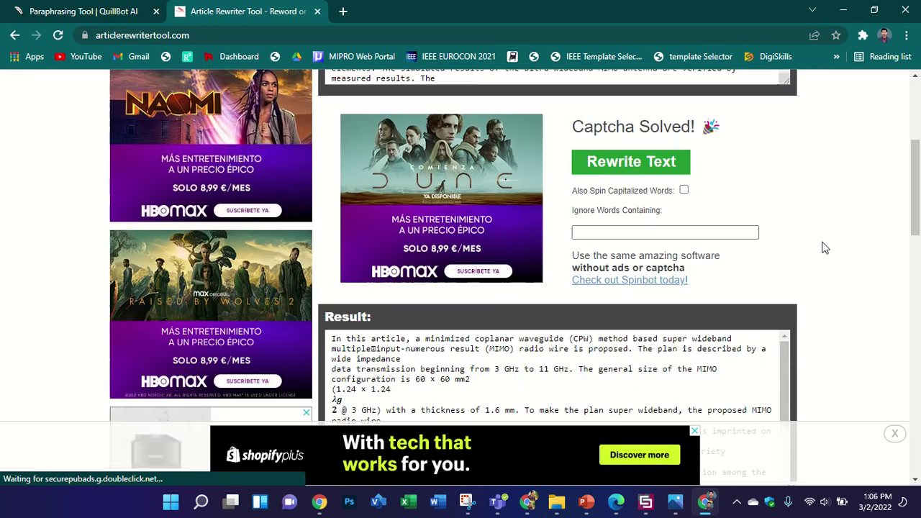
{"action": "scroll", "coordinate": [825, 241], "scroll_direction": "up", "scroll_amount": 1}
{"action": "scroll", "coordinate": [825, 238], "scroll_direction": "up", "scroll_amount": 5}
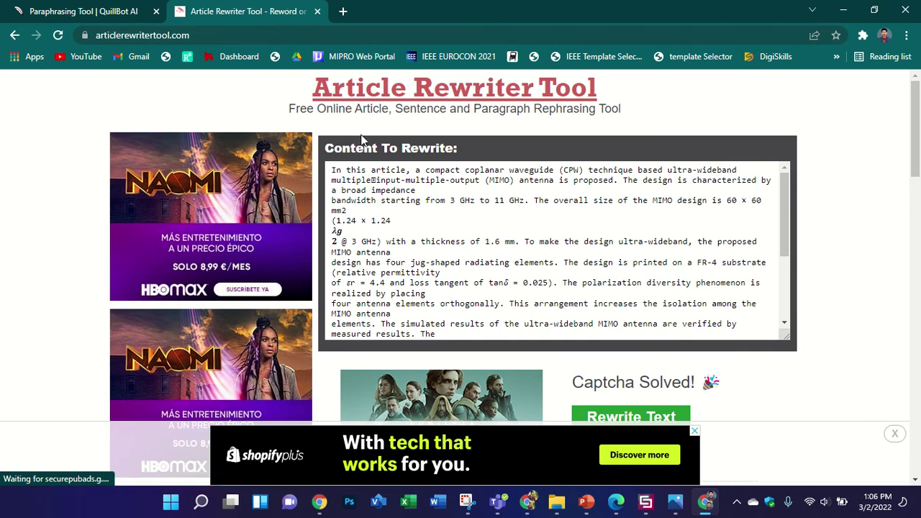
{"action": "mouse_move", "coordinate": [205, 2]}
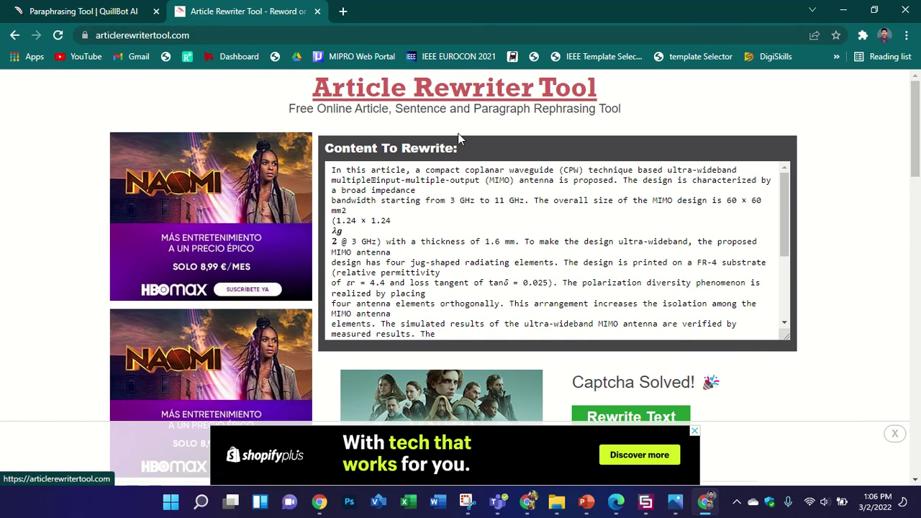
{"action": "left_click", "coordinate": [487, 207]}
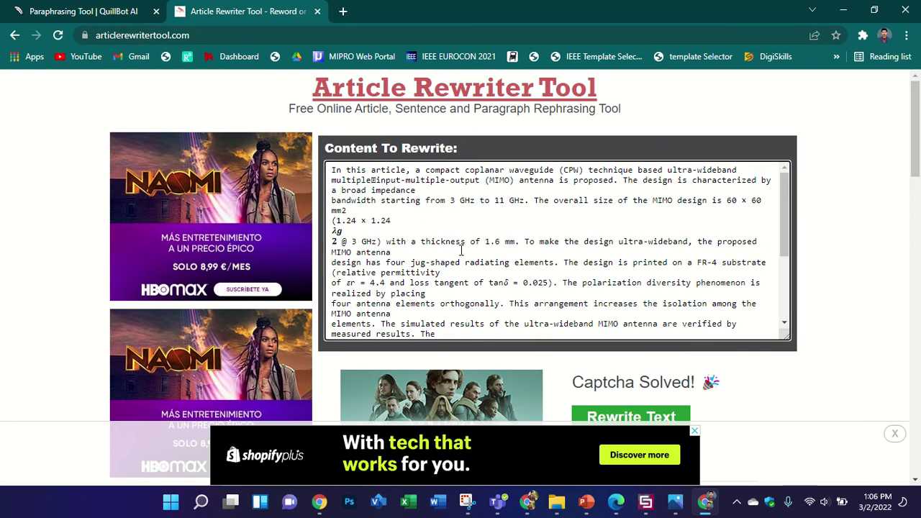
{"action": "left_click_drag", "start_coordinate": [450, 263], "coordinate": [361, 202]}
{"action": "scroll", "coordinate": [498, 252], "scroll_direction": "down", "scroll_amount": 3}
{"action": "scroll", "coordinate": [804, 305], "scroll_direction": "down", "scroll_amount": 5}
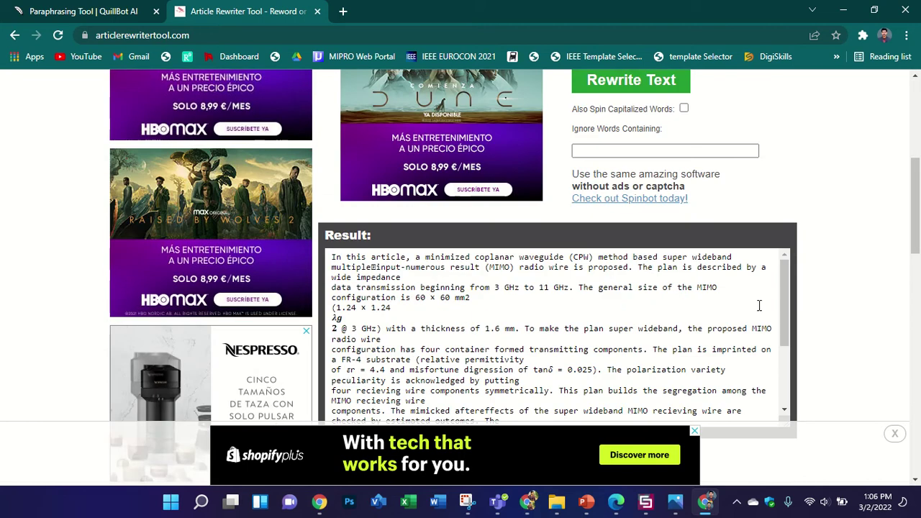
{"action": "scroll", "coordinate": [759, 306], "scroll_direction": "down", "scroll_amount": 2}
{"action": "scroll", "coordinate": [819, 247], "scroll_direction": "up", "scroll_amount": 3}
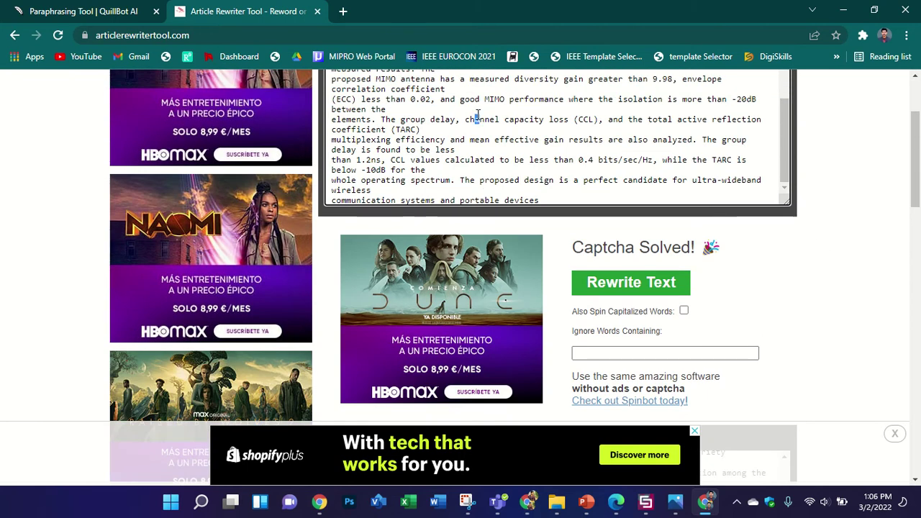
{"action": "left_click_drag", "start_coordinate": [478, 113], "coordinate": [479, 108]}
{"action": "scroll", "coordinate": [524, 165], "scroll_direction": "down", "scroll_amount": 2}
Read the rewritten result to its last line, select its whole text, and return to the original content box
{"action": "left_click_drag", "start_coordinate": [565, 365], "coordinate": [403, 348]}
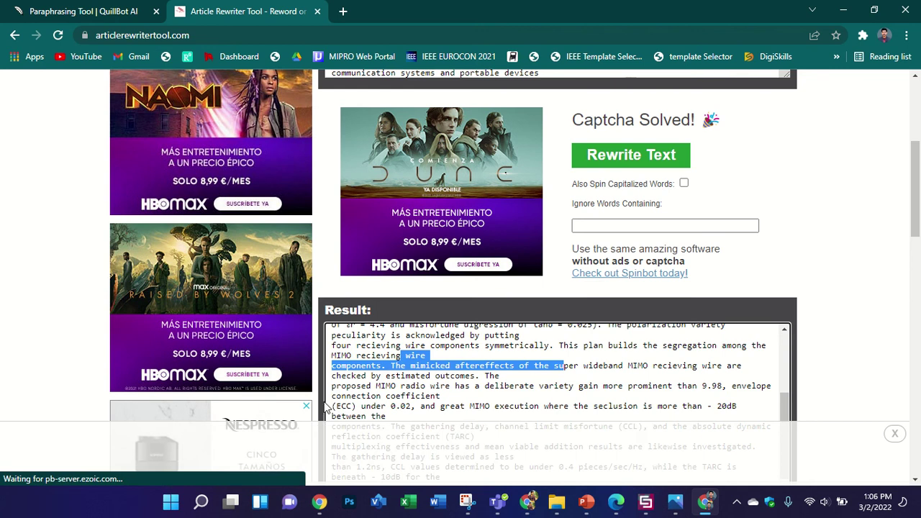
{"action": "scroll", "coordinate": [611, 277], "scroll_direction": "down", "scroll_amount": 3}
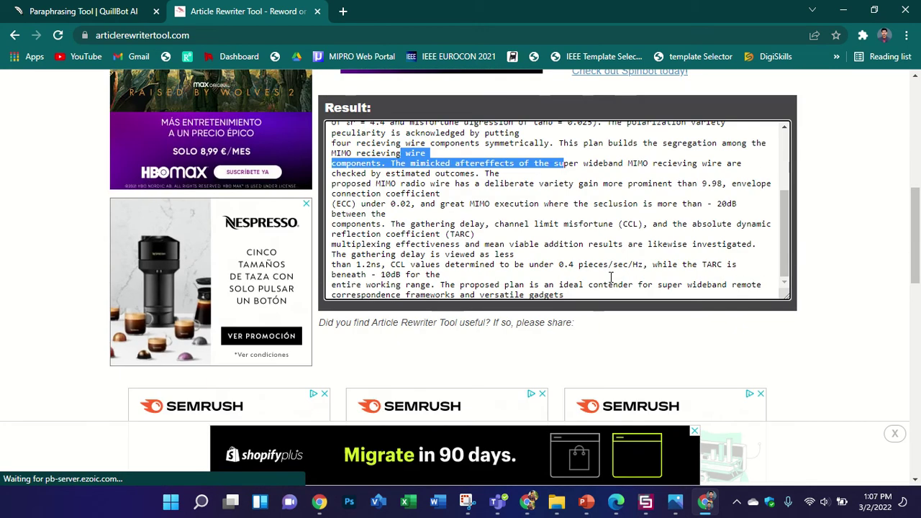
{"action": "left_click_drag", "start_coordinate": [611, 278], "coordinate": [333, 129]}
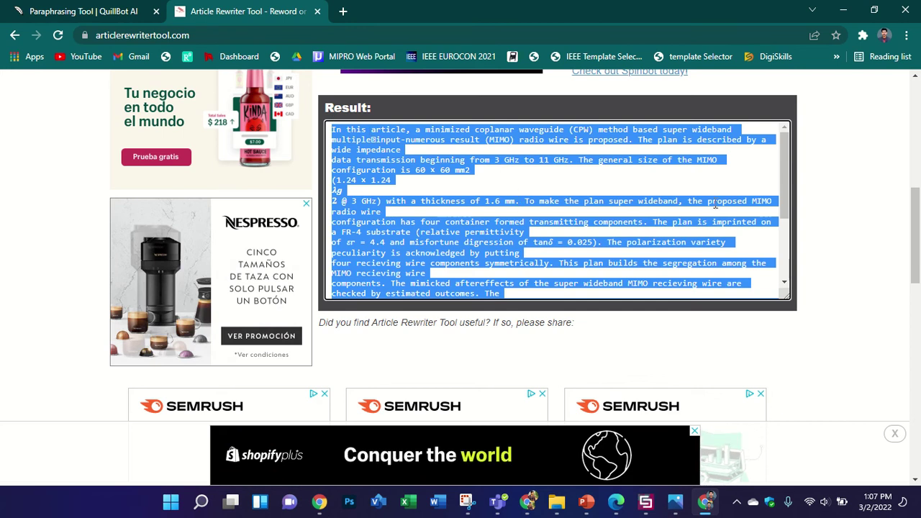
{"action": "left_click", "coordinate": [841, 203]}
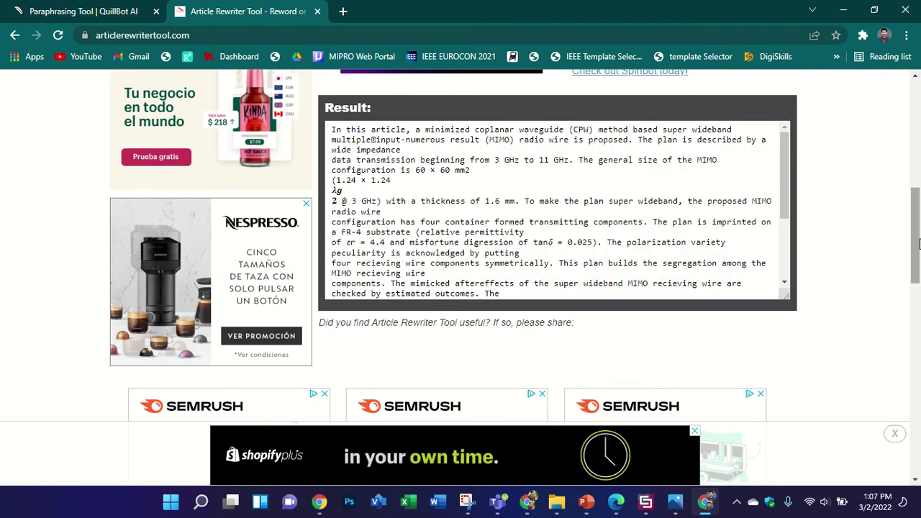
{"action": "left_click_drag", "start_coordinate": [920, 243], "coordinate": [919, 124]}
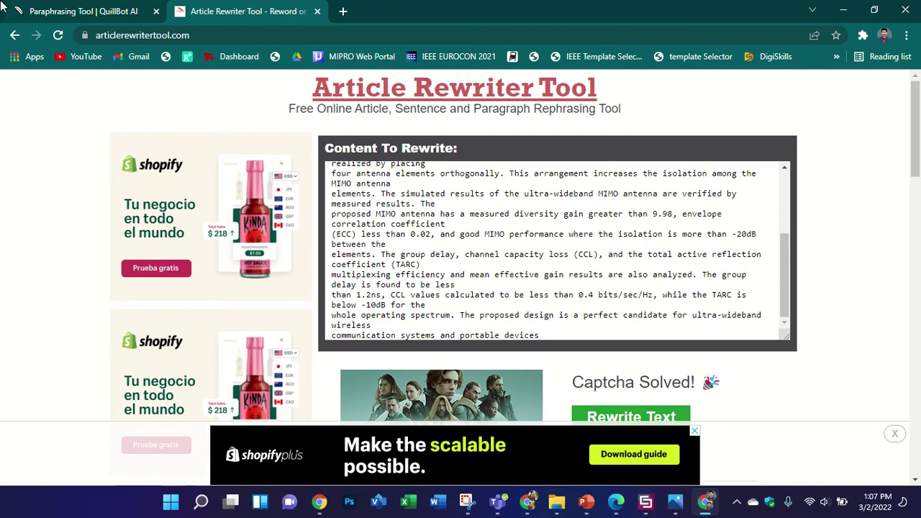
Switch to the QuillBot paraphraser, paraphrase its sample text, and raise the Synonyms level one notch
{"action": "left_click", "coordinate": [21, 11]}
{"action": "left_click", "coordinate": [238, 212]}
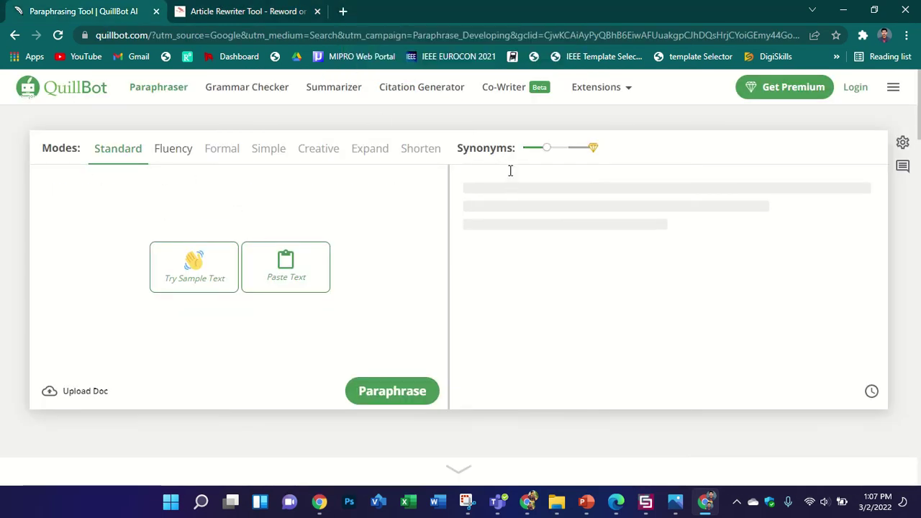
{"action": "left_click_drag", "start_coordinate": [547, 148], "coordinate": [570, 149]}
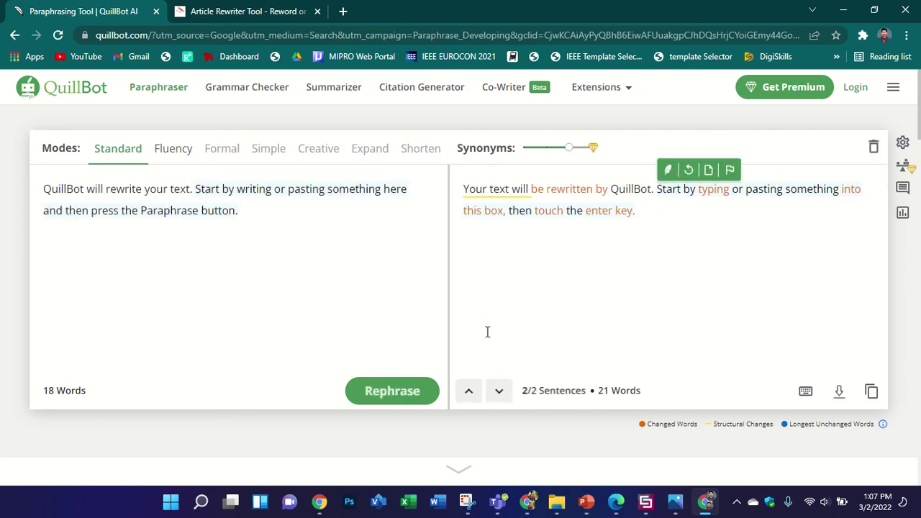
Switch to FINAL Article.pdf in Edge and copy the first four lines of the Introduction, ending at "commercial radar"
{"action": "left_click", "coordinate": [614, 503]}
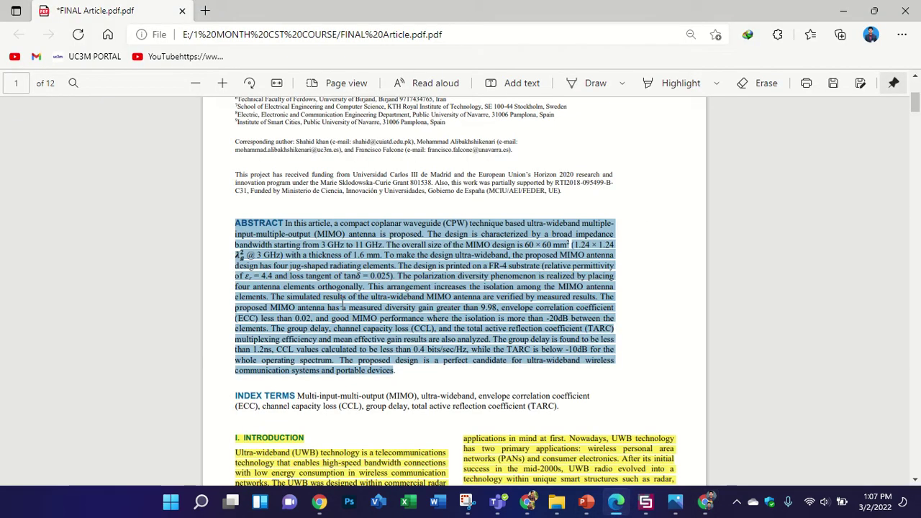
{"action": "scroll", "coordinate": [367, 317], "scroll_direction": "down", "scroll_amount": 3}
{"action": "left_click", "coordinate": [282, 263]}
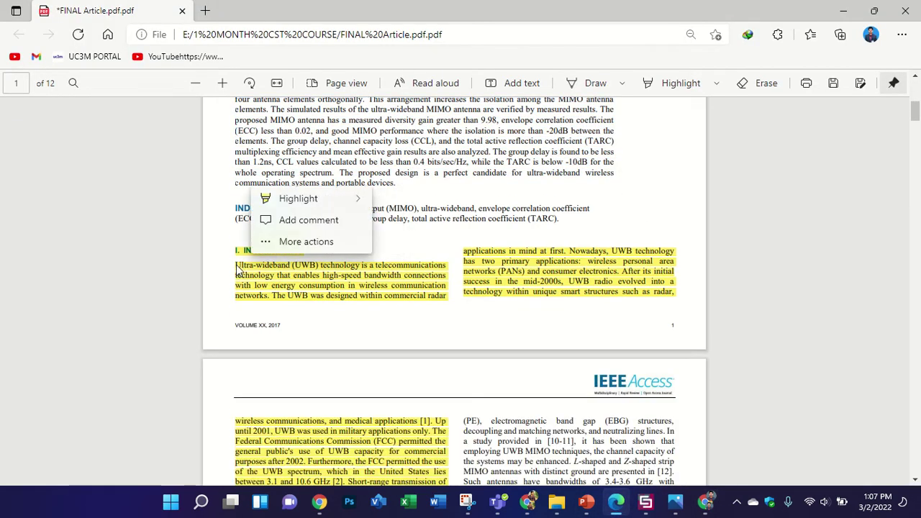
{"action": "left_click_drag", "start_coordinate": [236, 266], "coordinate": [444, 291]}
{"action": "key", "text": "ctrl+c"}
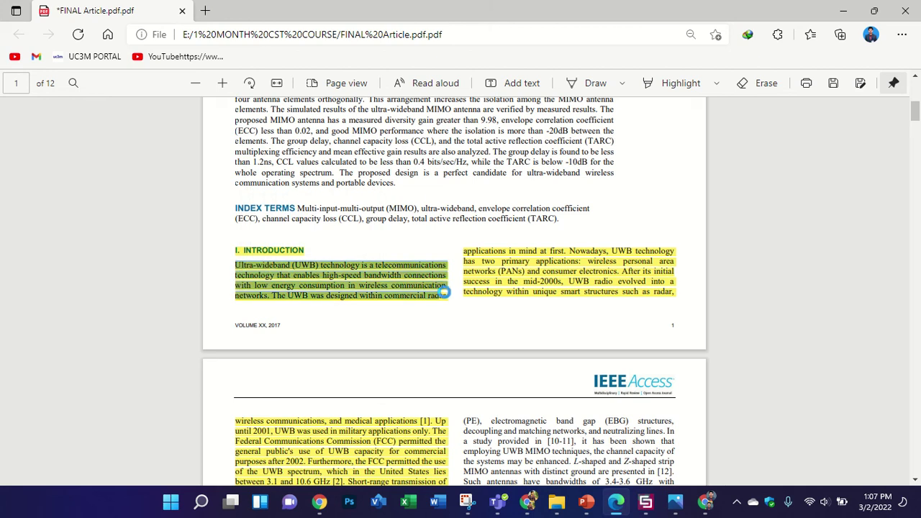
Return to QuillBot in Chrome, replace the sample text with the copied Introduction passage, and paraphrase it in Standard mode
{"action": "left_click", "coordinate": [705, 502]}
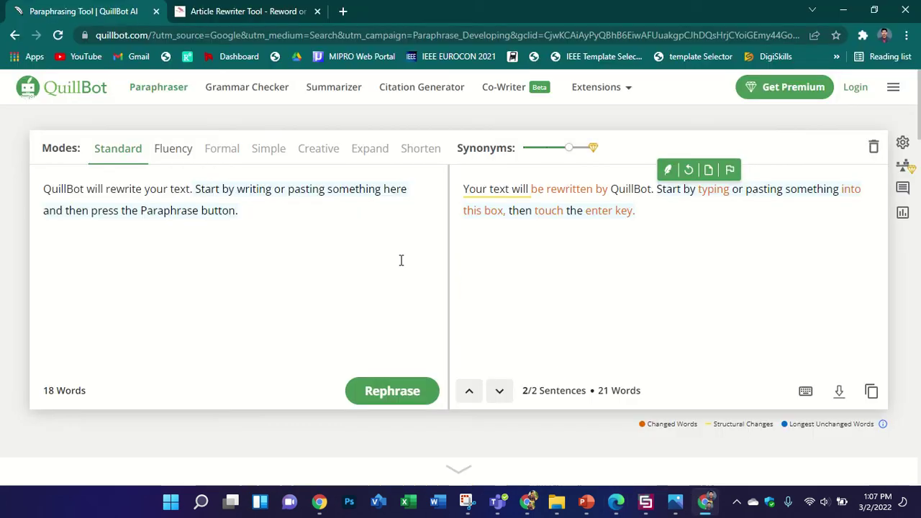
{"action": "left_click", "coordinate": [396, 259]}
{"action": "key", "text": "ctrl+a"}
{"action": "key", "text": "ctrl+v"}
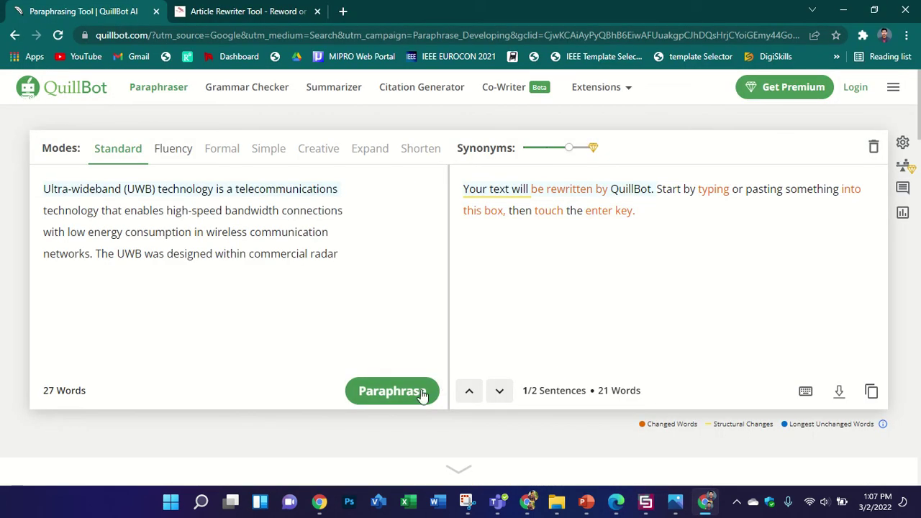
{"action": "left_click", "coordinate": [423, 393]}
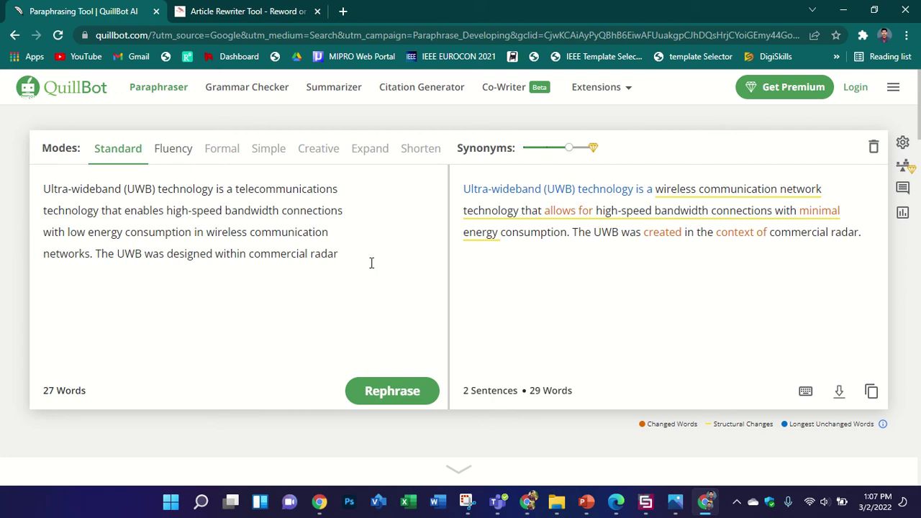
Create a blank Word document, copy QuillBot's paraphrased text, and paste it into the new document
{"action": "left_click", "coordinate": [432, 507]}
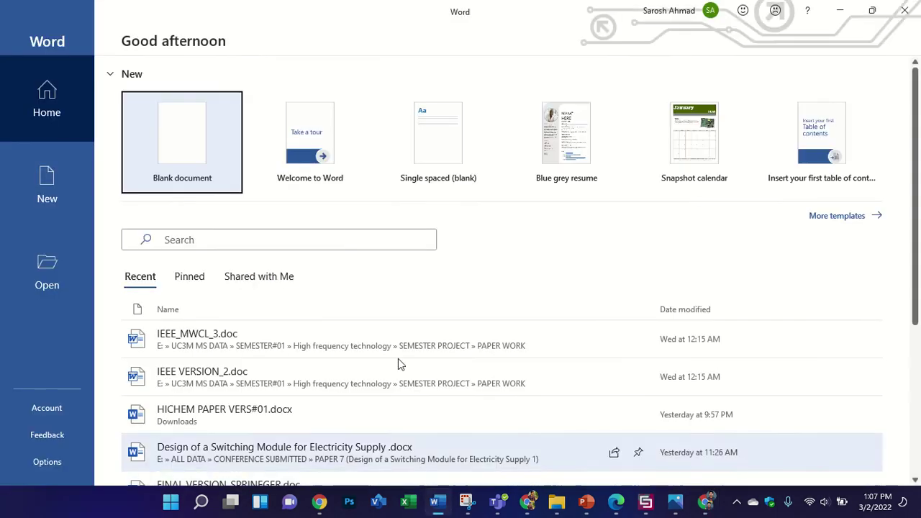
{"action": "left_click", "coordinate": [203, 124]}
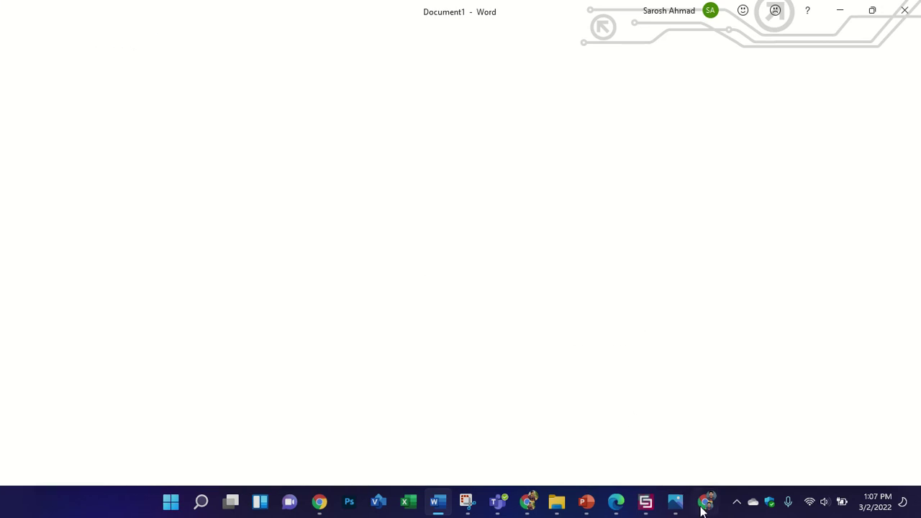
{"action": "left_click", "coordinate": [701, 504]}
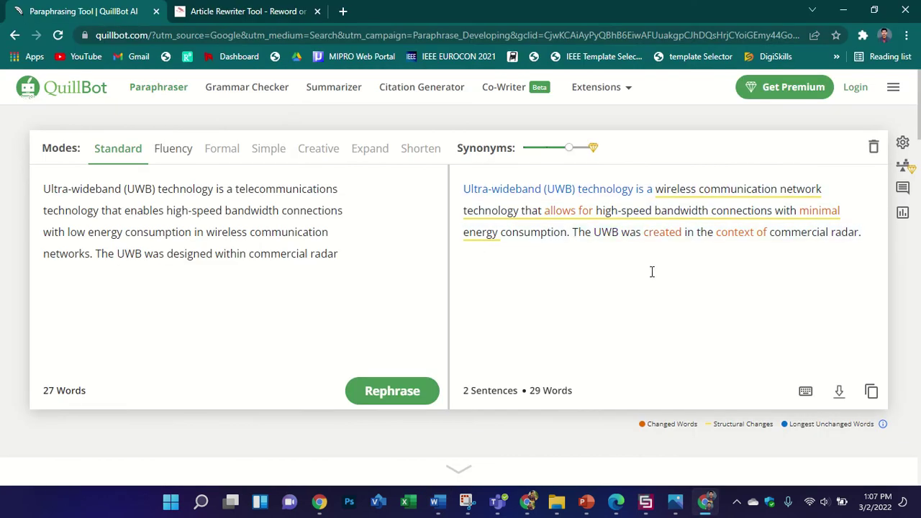
{"action": "left_click", "coordinate": [871, 392]}
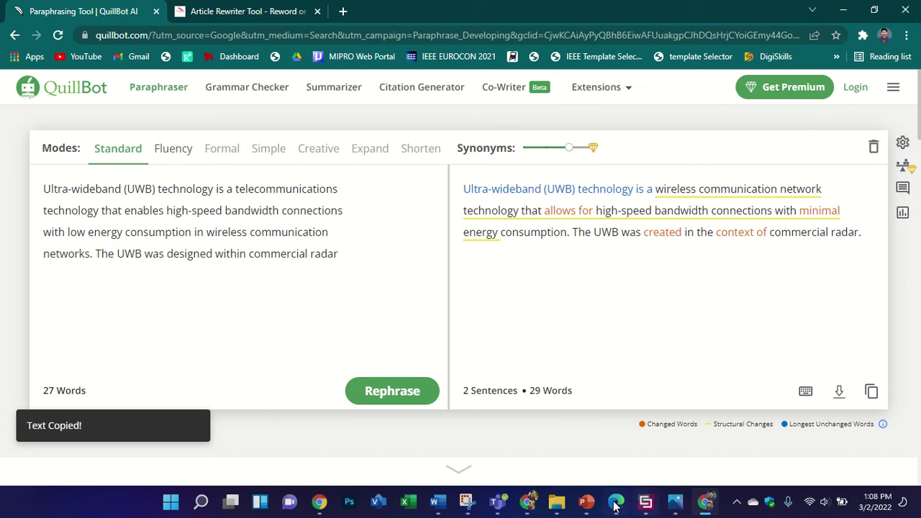
{"action": "left_click", "coordinate": [438, 502]}
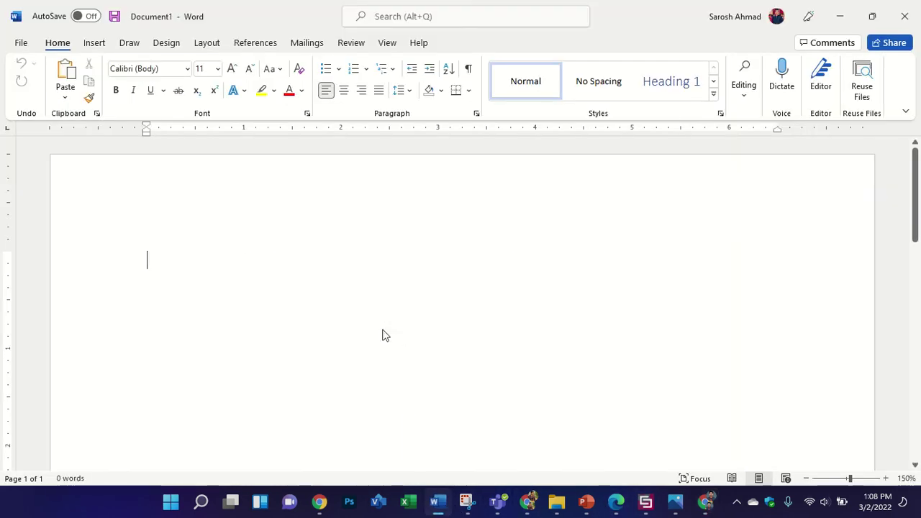
{"action": "key", "text": "ctrl+v"}
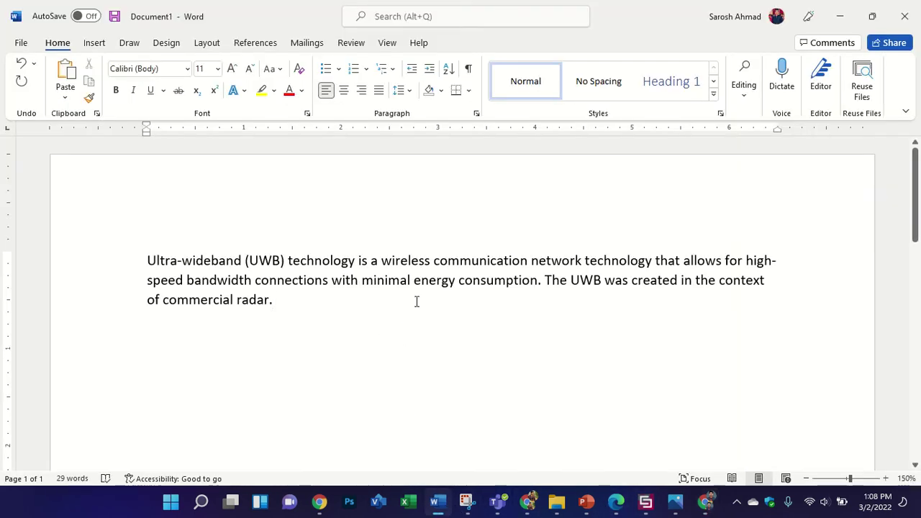
Look up the suggested synonyms for "technology" in the phrase "network technology" without replacing the word
{"action": "right_click", "coordinate": [608, 268]}
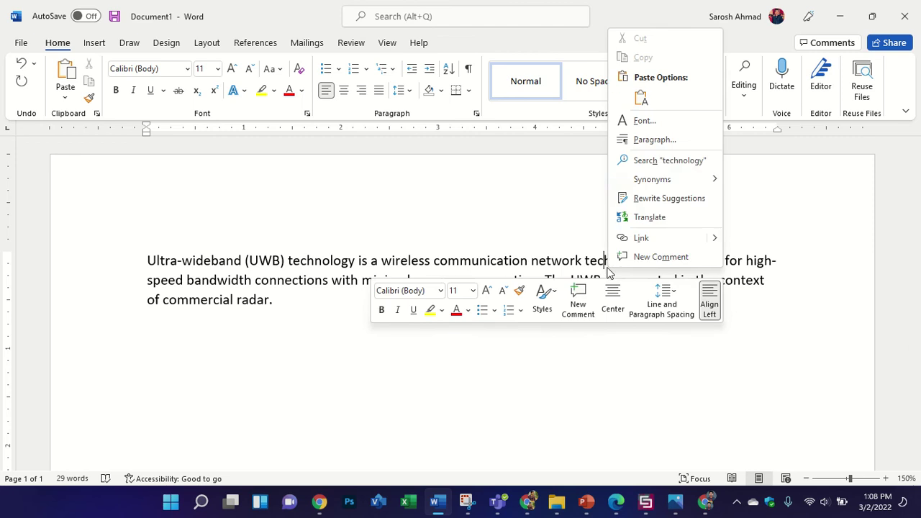
{"action": "mouse_move", "coordinate": [681, 186]}
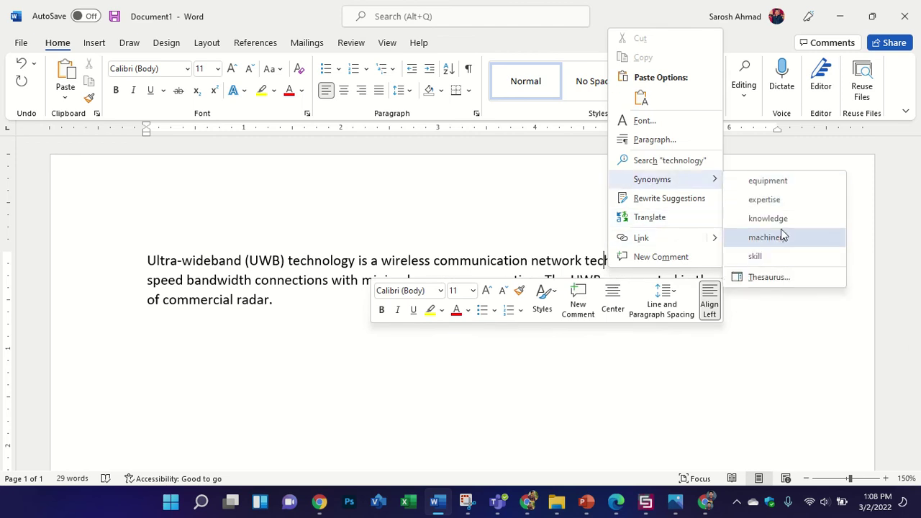
{"action": "left_click", "coordinate": [637, 390]}
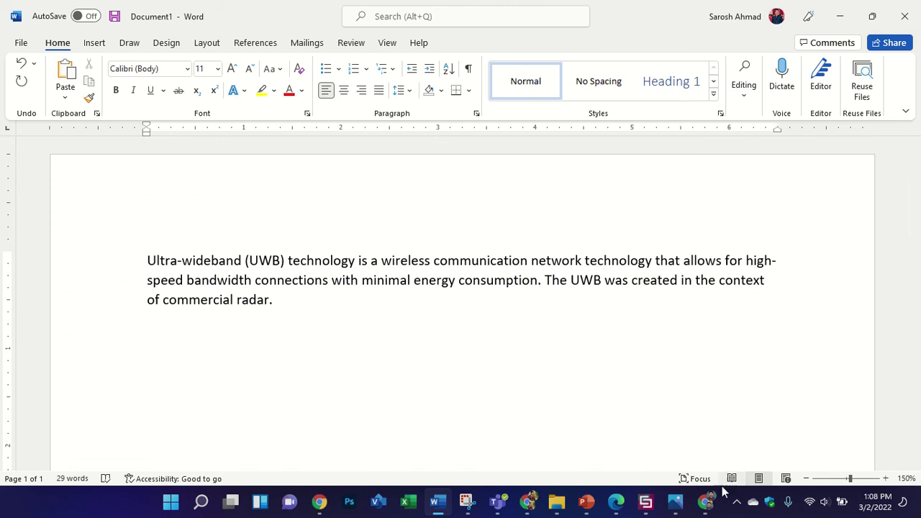
Return to QuillBot, delete the entire source text, and place the cursor in the paraphrased text at "created"
{"action": "key", "text": "alt+Tab"}
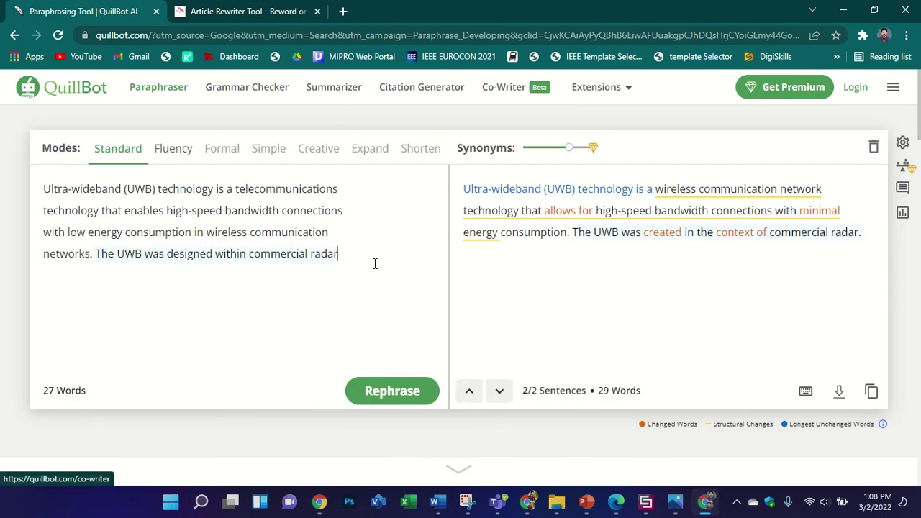
{"action": "key", "text": "ctrl+a"}
{"action": "key", "text": "BackSpace"}
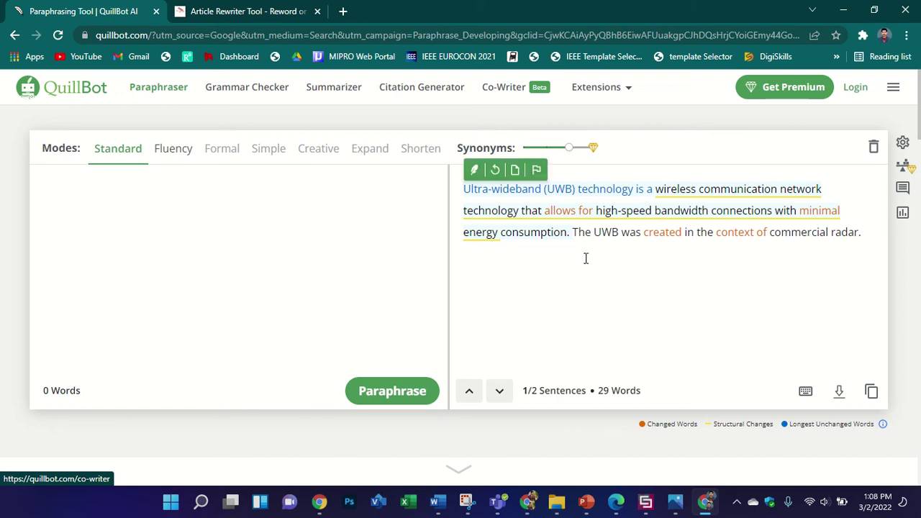
{"action": "left_click", "coordinate": [684, 302]}
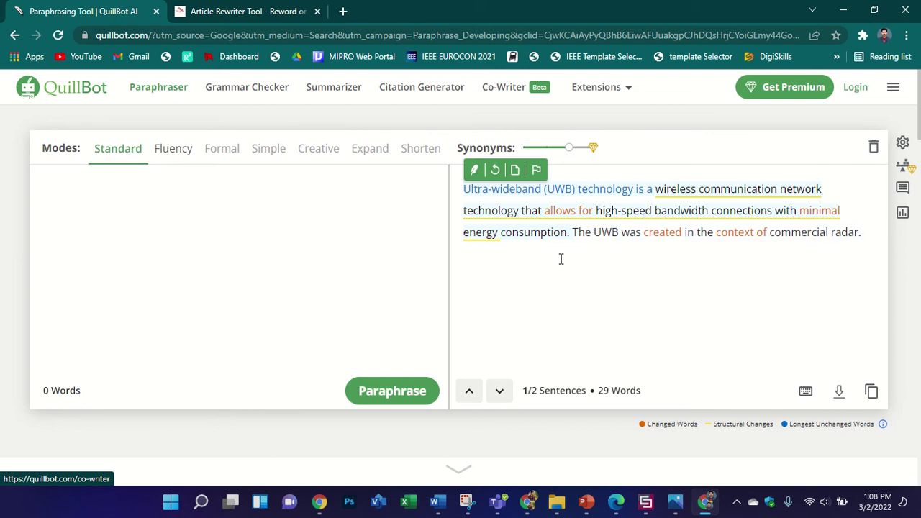
{"action": "left_click", "coordinate": [648, 251]}
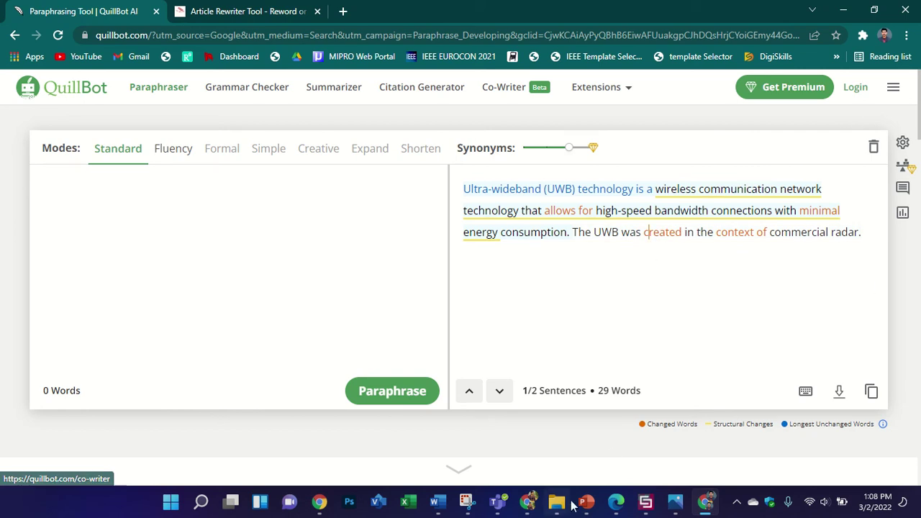
View the pasted text in Word, switch to FINAL Article.pdf in Edge, and deselect the Introduction passage
{"action": "left_click", "coordinate": [441, 503]}
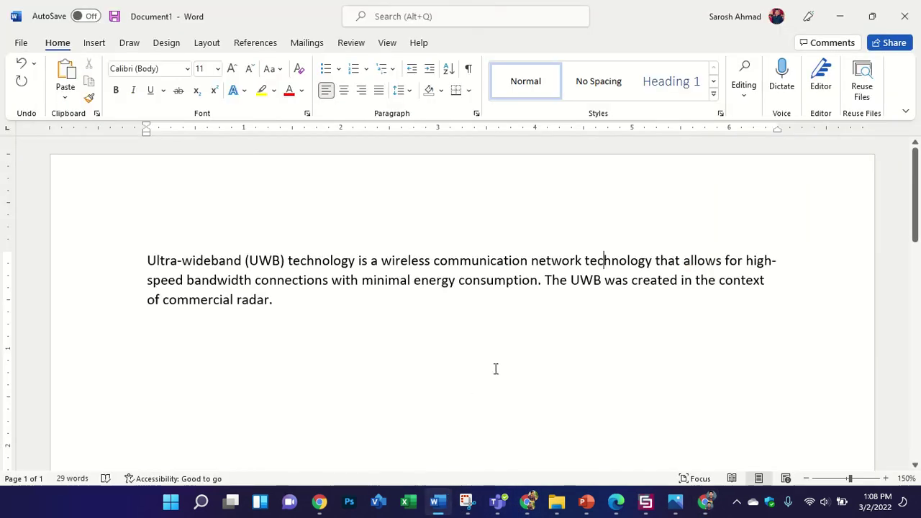
{"action": "left_click", "coordinate": [608, 510]}
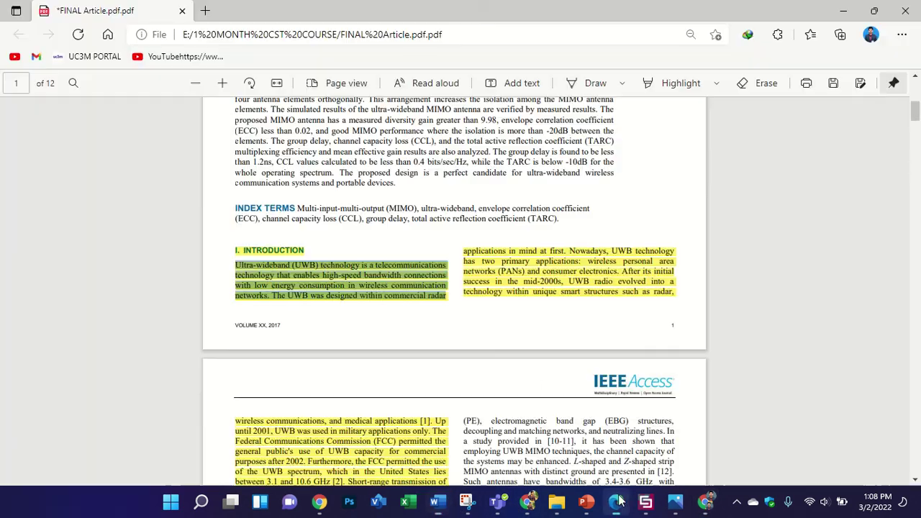
{"action": "left_click", "coordinate": [499, 295]}
{"action": "left_click", "coordinate": [419, 284]}
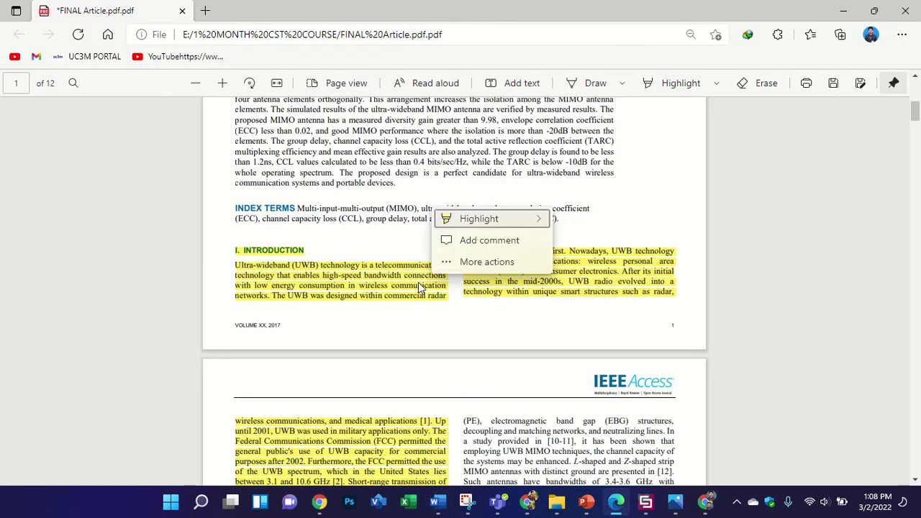
Handwrite "<15 %" above the article title on the first page with the Draw pen and save the PDF
{"action": "left_click", "coordinate": [650, 220]}
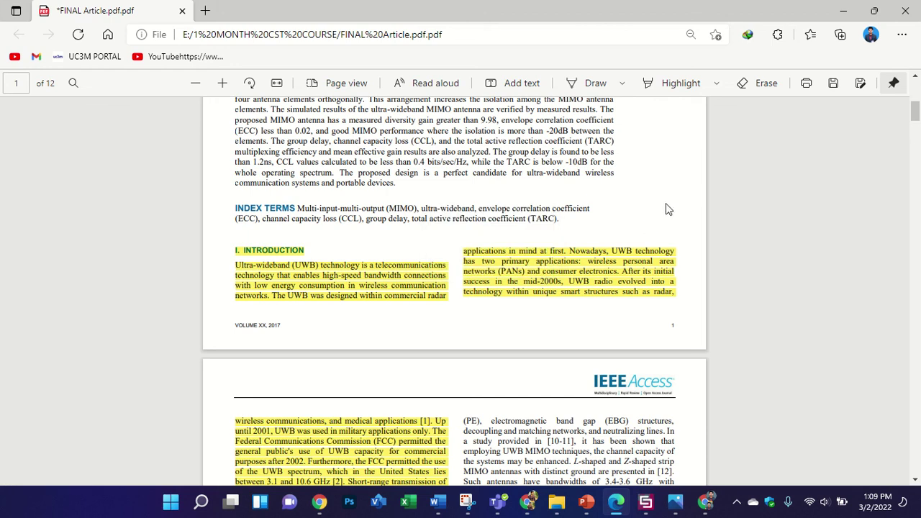
{"action": "scroll", "coordinate": [658, 173], "scroll_direction": "up", "scroll_amount": 6}
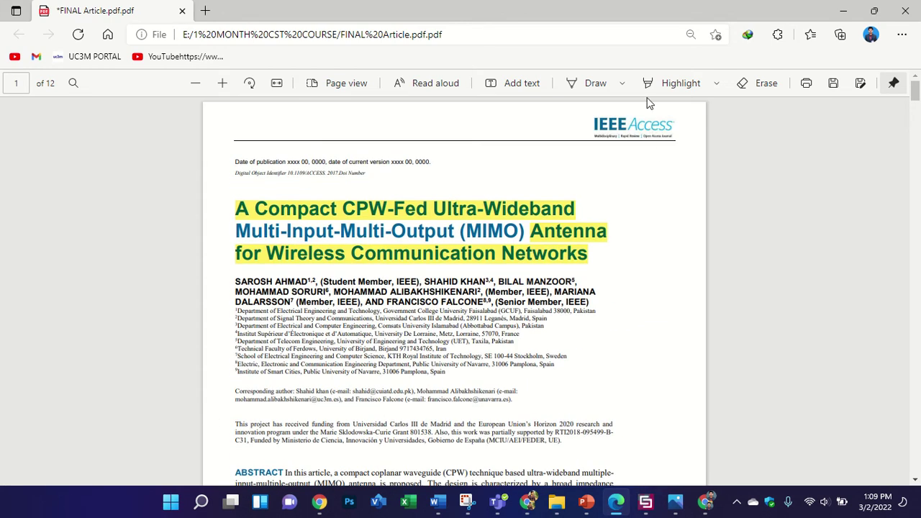
{"action": "left_click", "coordinate": [593, 88]}
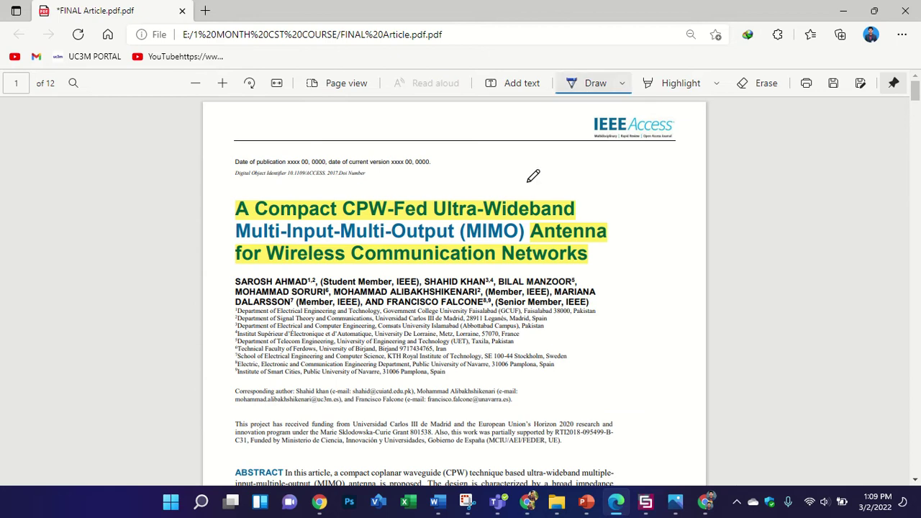
{"action": "mouse_move", "coordinate": [535, 160]}
{"action": "left_mouse_down"}
{"action": "mouse_move", "coordinate": [561, 183]}
{"action": "mouse_move", "coordinate": [596, 160]}
{"action": "mouse_move", "coordinate": [607, 170]}
{"action": "mouse_move", "coordinate": [619, 161]}
{"action": "left_mouse_up"}
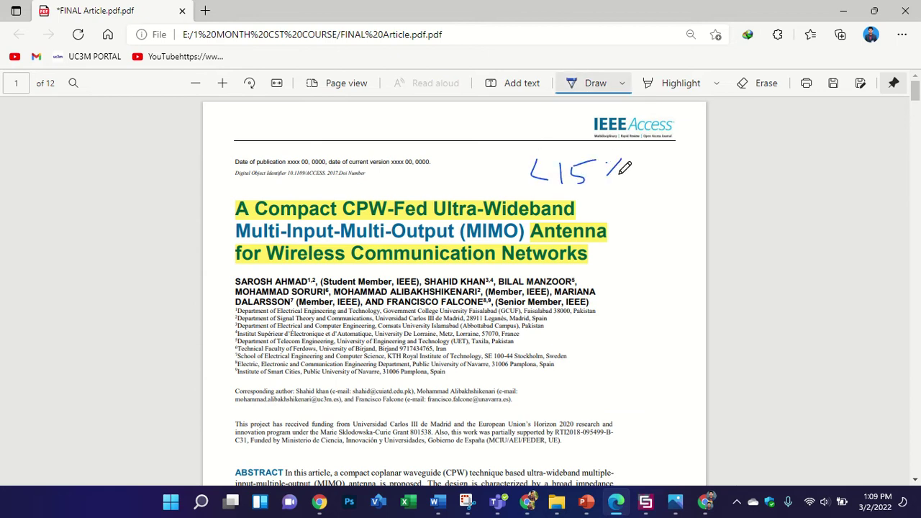
{"action": "left_click", "coordinate": [833, 83]}
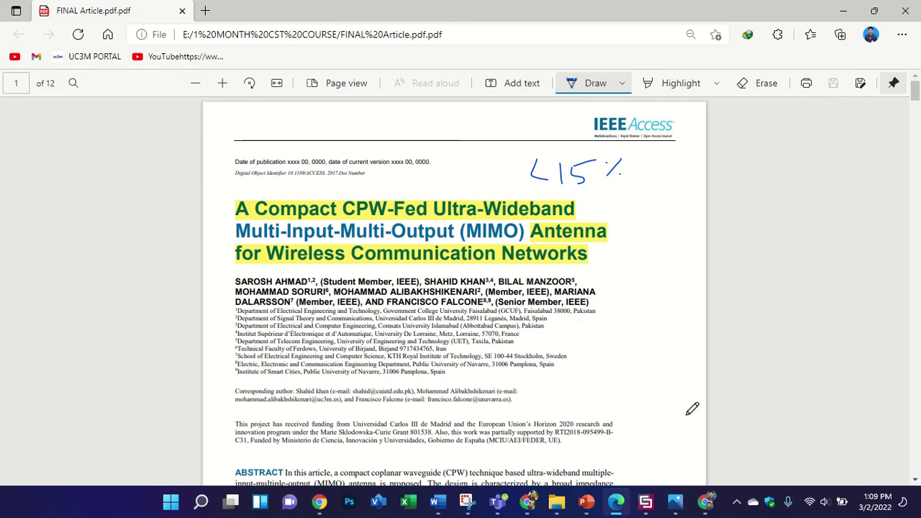
Draw a freehand loop around the highlighted article title on the first page
{"action": "scroll", "coordinate": [694, 405], "scroll_direction": "down", "scroll_amount": 5}
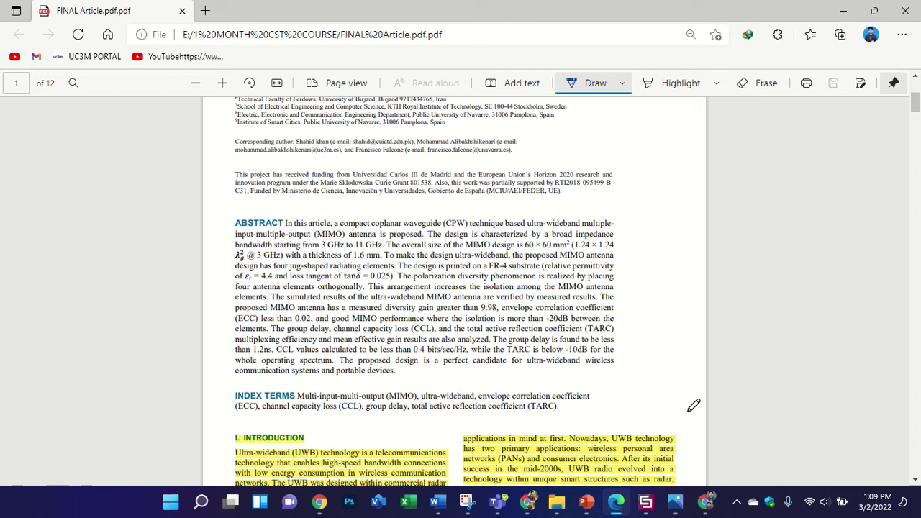
{"action": "scroll", "coordinate": [693, 405], "scroll_direction": "down", "scroll_amount": 3}
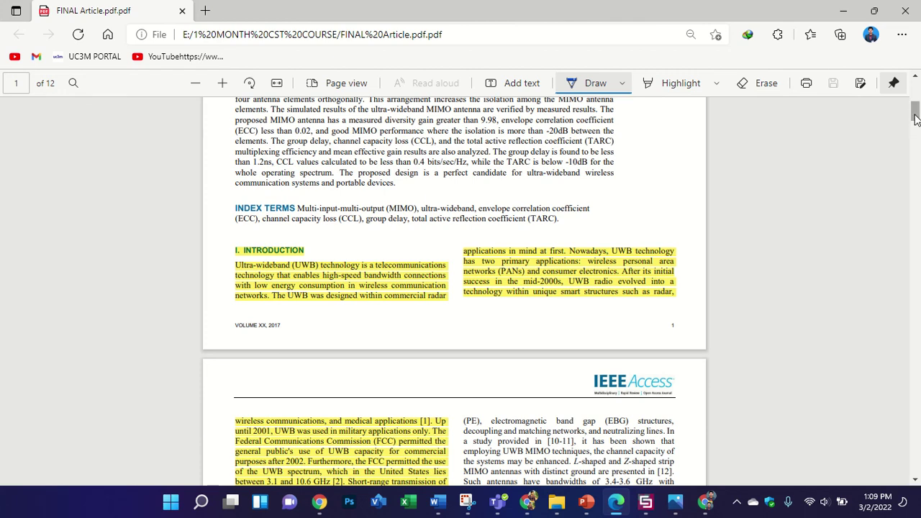
{"action": "scroll", "coordinate": [916, 119], "scroll_direction": "up", "scroll_amount": 6}
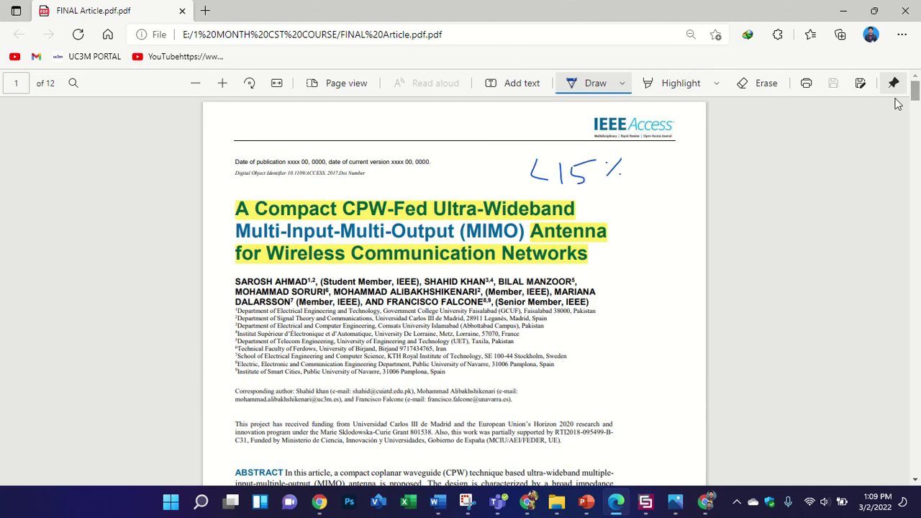
{"action": "mouse_move", "coordinate": [253, 190]}
{"action": "left_mouse_down"}
{"action": "mouse_move", "coordinate": [231, 213]}
{"action": "mouse_move", "coordinate": [238, 258]}
{"action": "mouse_move", "coordinate": [316, 276]}
{"action": "left_mouse_up"}
{"action": "mouse_move", "coordinate": [430, 285]}
{"action": "left_mouse_down"}
{"action": "mouse_move", "coordinate": [639, 221]}
{"action": "mouse_move", "coordinate": [297, 172]}
{"action": "mouse_move", "coordinate": [253, 188]}
{"action": "left_mouse_up"}
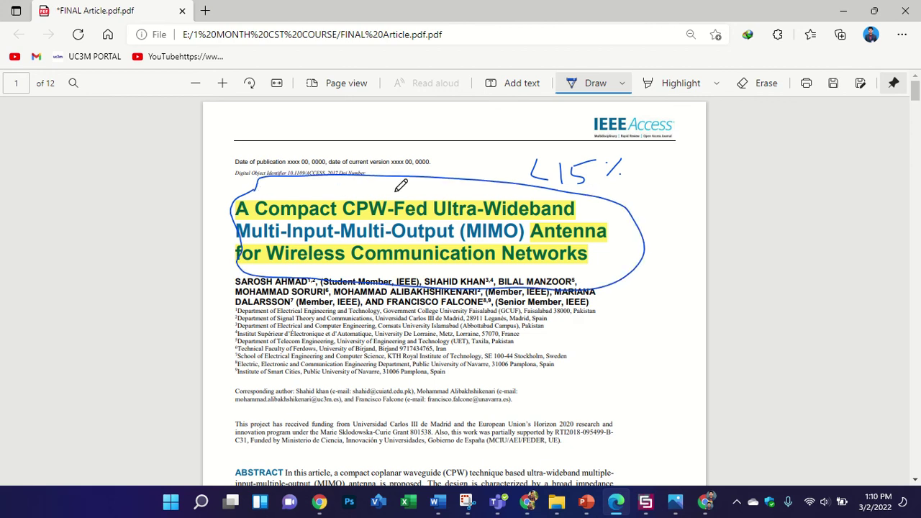
Examine the reference lists on pages 10 and 11 of the article and return to the first page
{"action": "scroll", "coordinate": [395, 188], "scroll_direction": "down", "scroll_amount": 5}
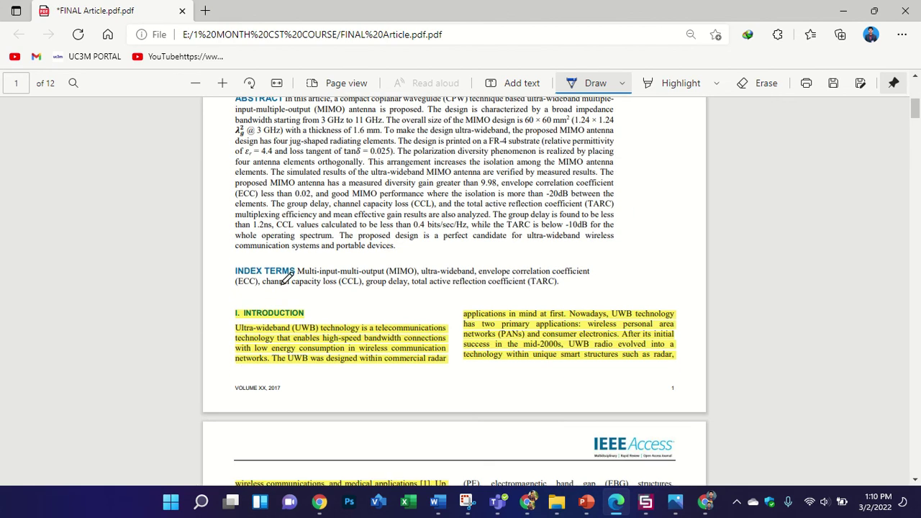
{"action": "left_click_drag", "start_coordinate": [916, 110], "coordinate": [915, 442]}
{"action": "scroll", "coordinate": [916, 443], "scroll_direction": "up", "scroll_amount": 3}
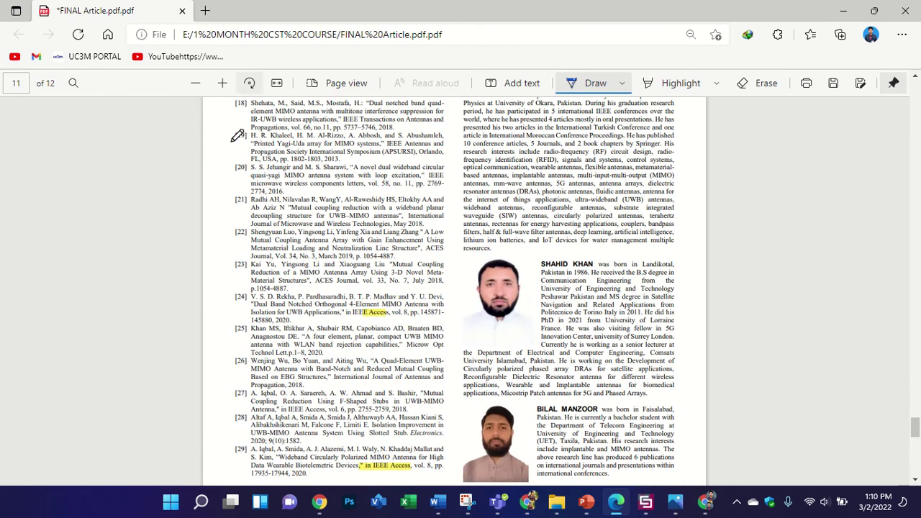
{"action": "mouse_move", "coordinate": [251, 139]}
{"action": "left_mouse_down"}
{"action": "mouse_move", "coordinate": [298, 192]}
{"action": "mouse_move", "coordinate": [392, 408]}
{"action": "left_mouse_up"}
{"action": "scroll", "coordinate": [648, 176], "scroll_direction": "up", "scroll_amount": 10}
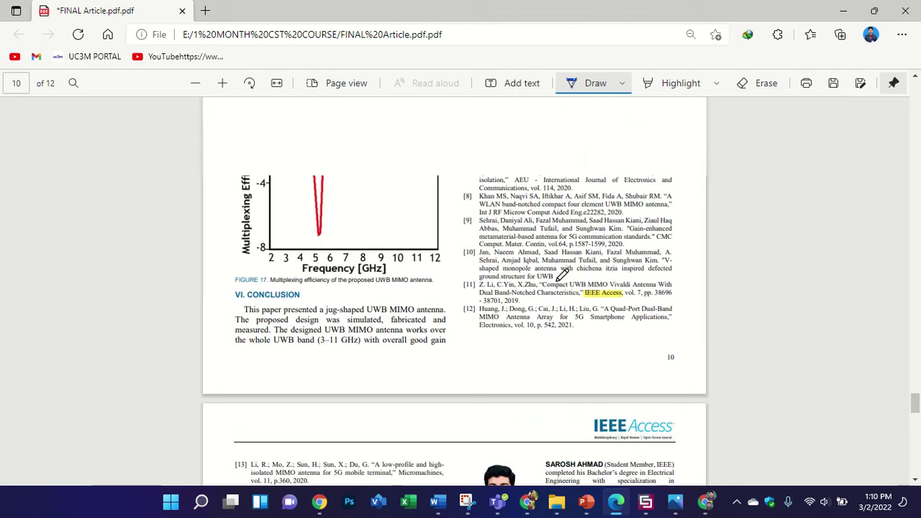
{"action": "scroll", "coordinate": [648, 176], "scroll_direction": "up", "scroll_amount": 3}
{"action": "left_click_drag", "start_coordinate": [661, 153], "coordinate": [548, 487]}
{"action": "left_click_drag", "start_coordinate": [916, 395], "coordinate": [916, 101]}
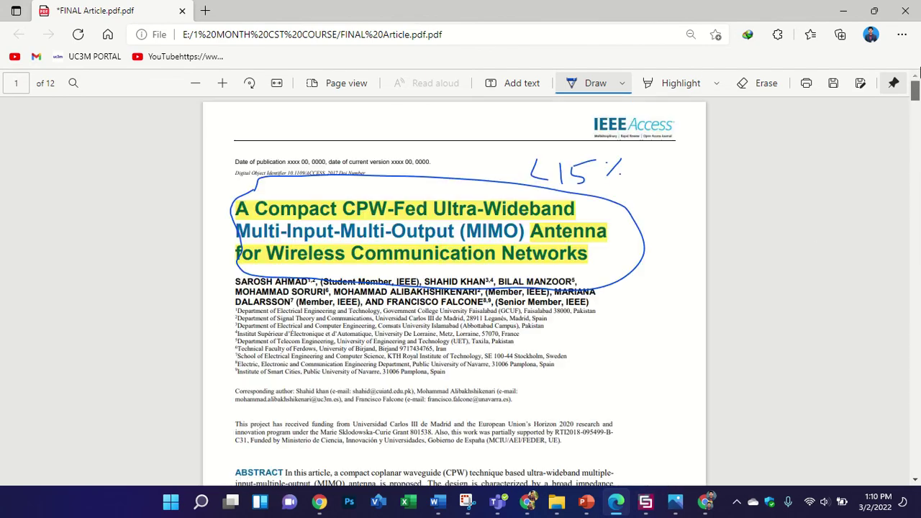
Check the simulation in CST Studio Suite, then look through the PAPER 7, PAPER WORK and E: drive folders in File Explorer
{"action": "scroll", "coordinate": [815, 254], "scroll_direction": "down", "scroll_amount": 7}
{"action": "left_click", "coordinate": [646, 502]}
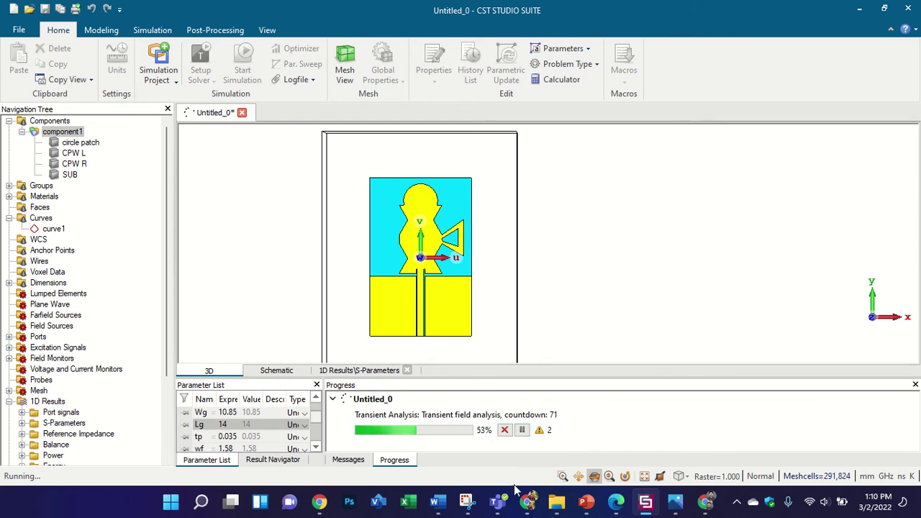
{"action": "left_click", "coordinate": [556, 504]}
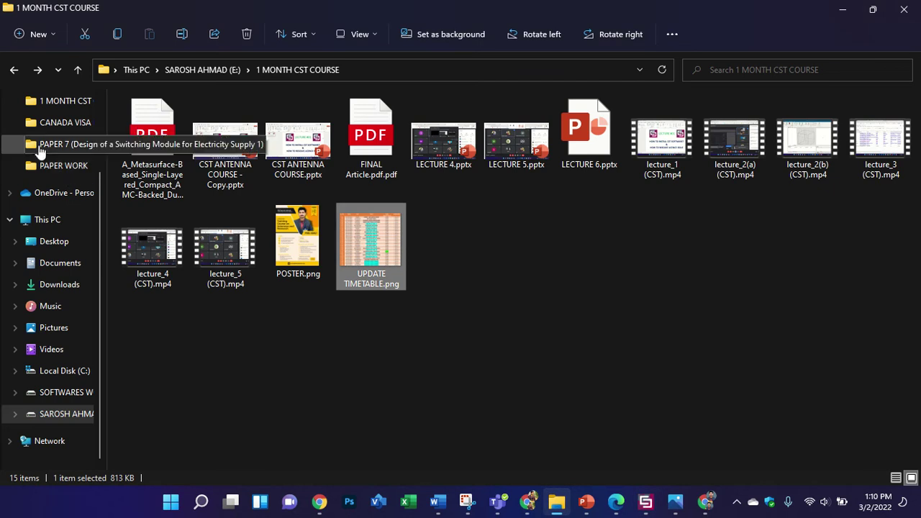
{"action": "left_click", "coordinate": [40, 149]}
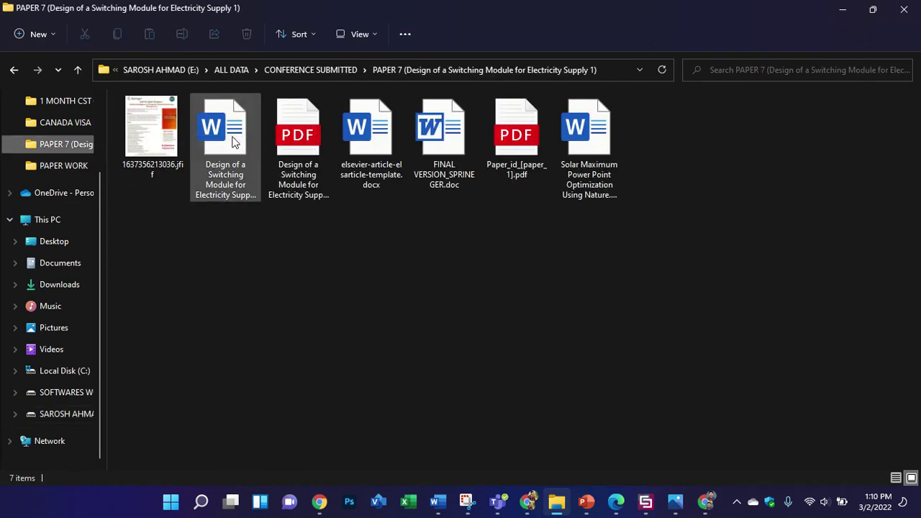
{"action": "left_click", "coordinate": [56, 167]}
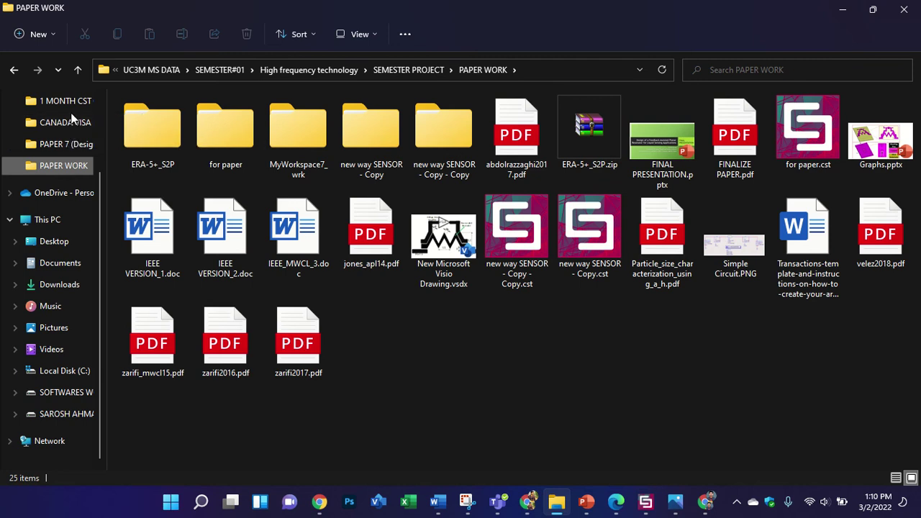
{"action": "left_click", "coordinate": [78, 415]}
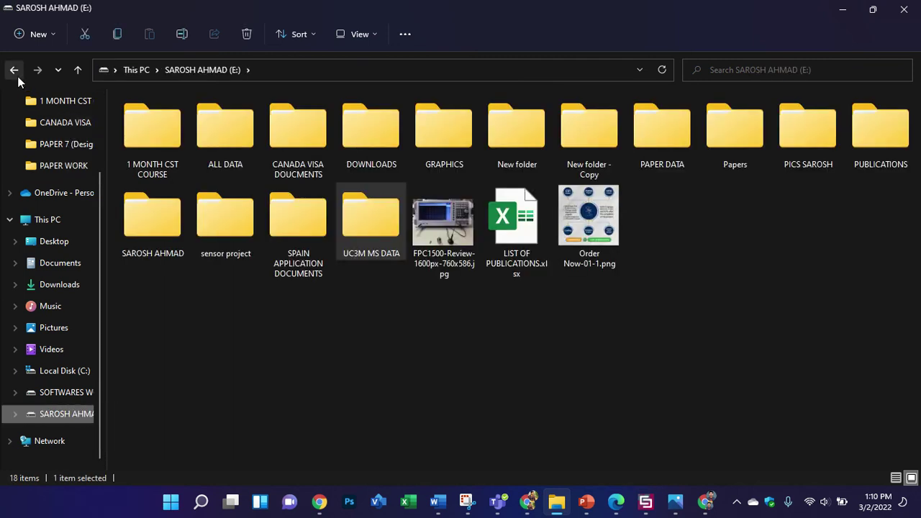
{"action": "left_click", "coordinate": [14, 70]}
Open the iThenticate plagiarism checker in a new Chrome tab, view its My Documents folder, and close the tab
{"action": "left_click", "coordinate": [646, 501]}
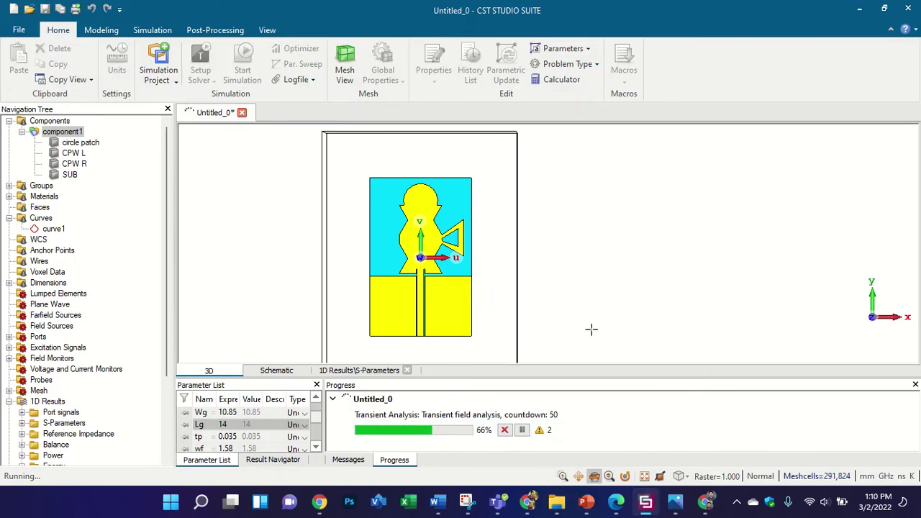
{"action": "left_click", "coordinate": [699, 507]}
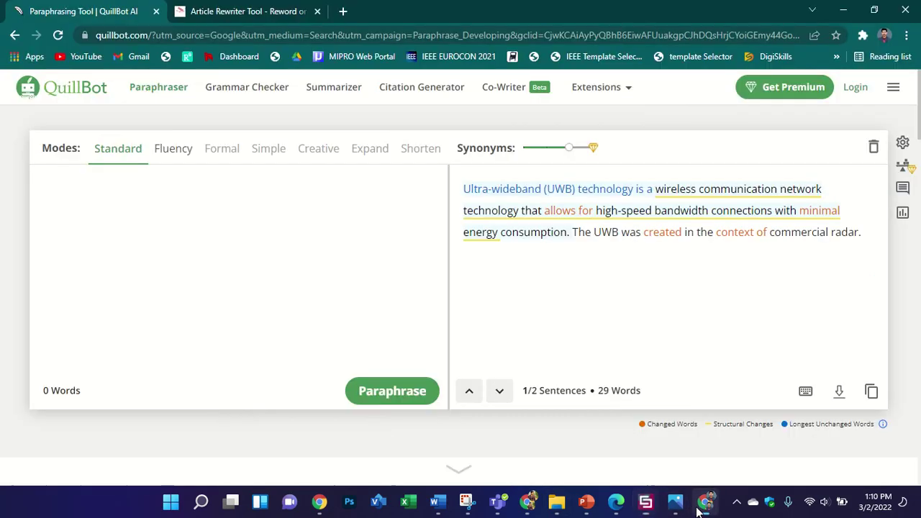
{"action": "left_click", "coordinate": [527, 502]}
{"action": "left_click", "coordinate": [665, 12]}
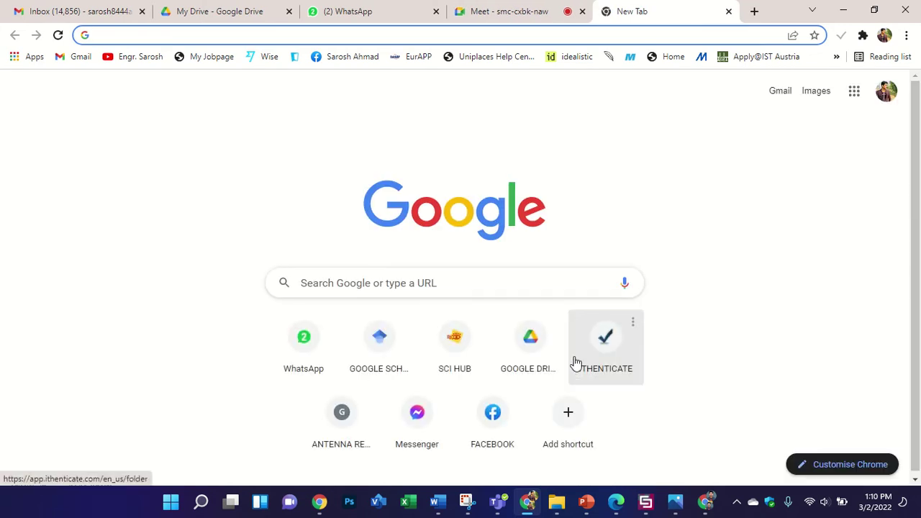
{"action": "left_click", "coordinate": [580, 360]}
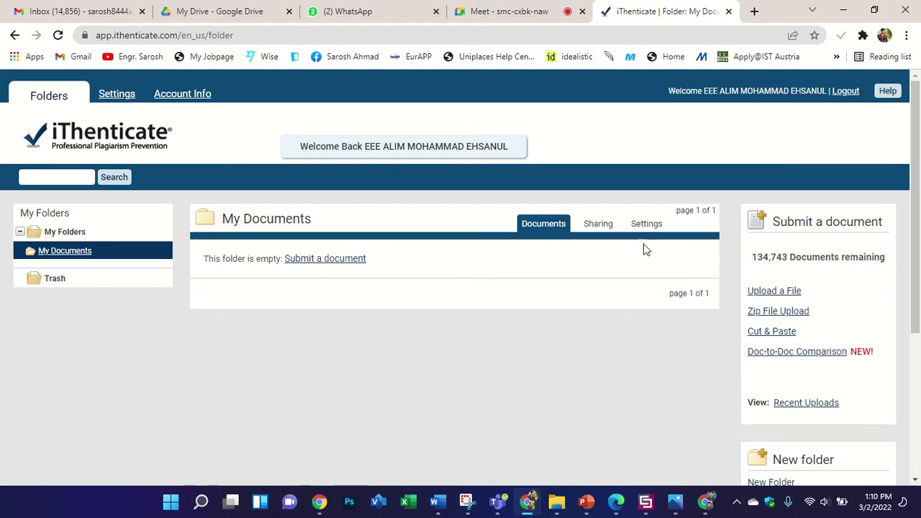
{"action": "left_click", "coordinate": [729, 12]}
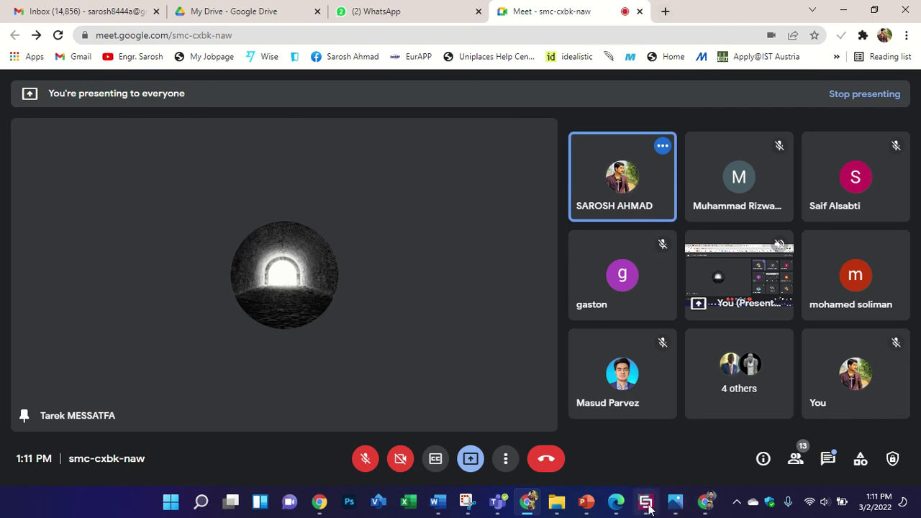
Return to FINAL Article.pdf in Edge, erase the handwritten "<15 %" and the loop around the title, and save the PDF
{"action": "left_click", "coordinate": [646, 501]}
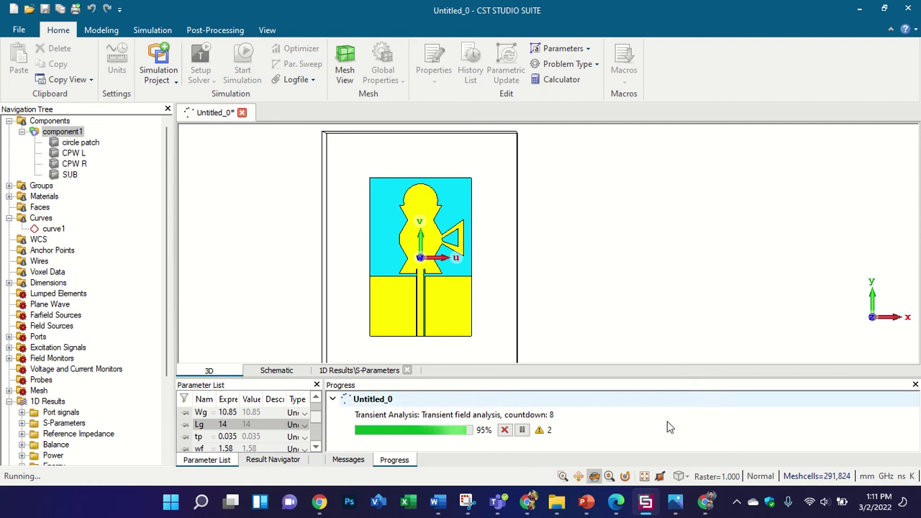
{"action": "left_click", "coordinate": [621, 506]}
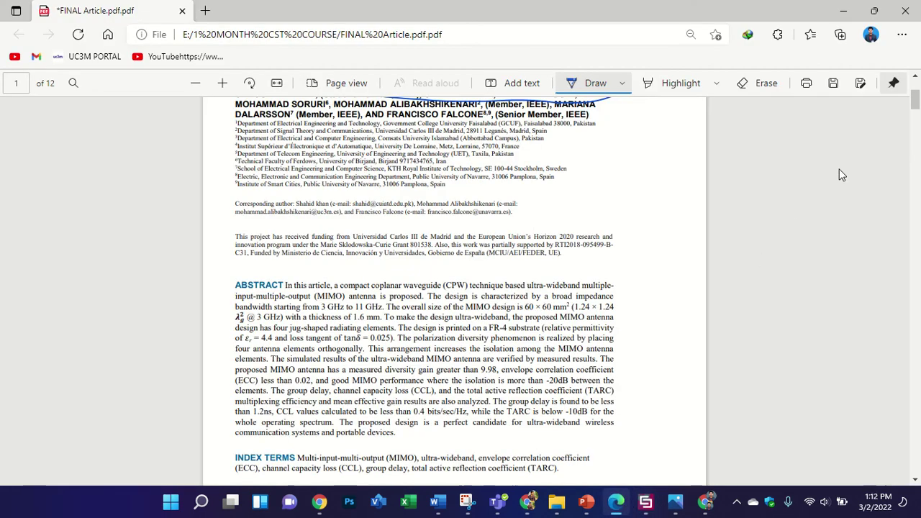
{"action": "scroll", "coordinate": [824, 186], "scroll_direction": "up", "scroll_amount": 5}
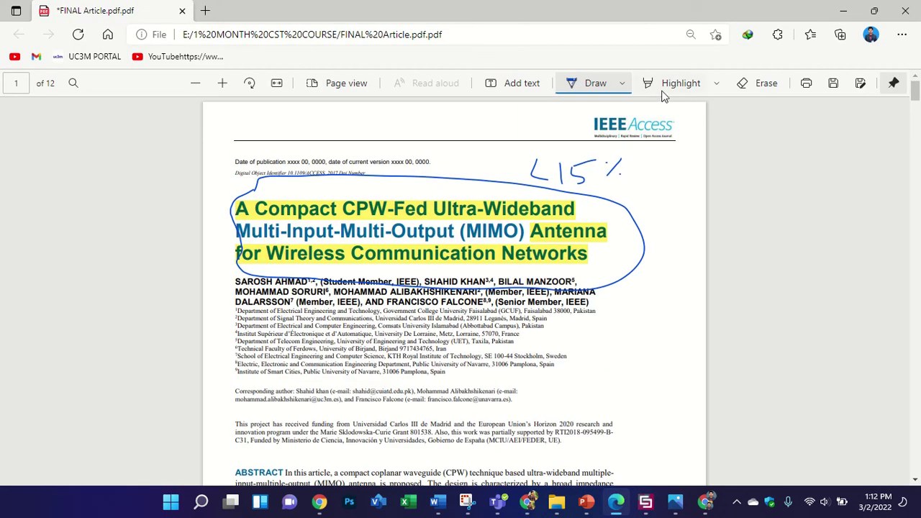
{"action": "left_click", "coordinate": [767, 85]}
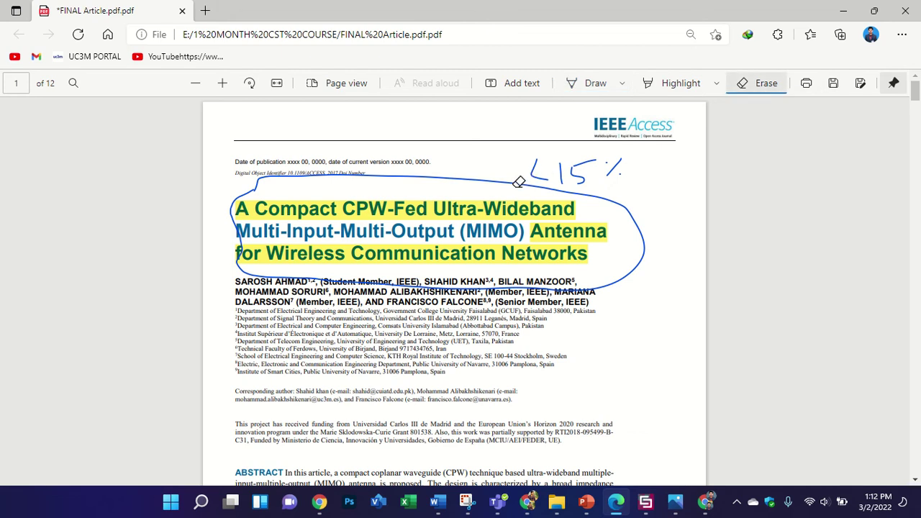
{"action": "mouse_move", "coordinate": [520, 182]}
{"action": "left_mouse_down"}
{"action": "mouse_move", "coordinate": [612, 165]}
{"action": "mouse_move", "coordinate": [634, 179]}
{"action": "mouse_move", "coordinate": [616, 175]}
{"action": "left_mouse_up"}
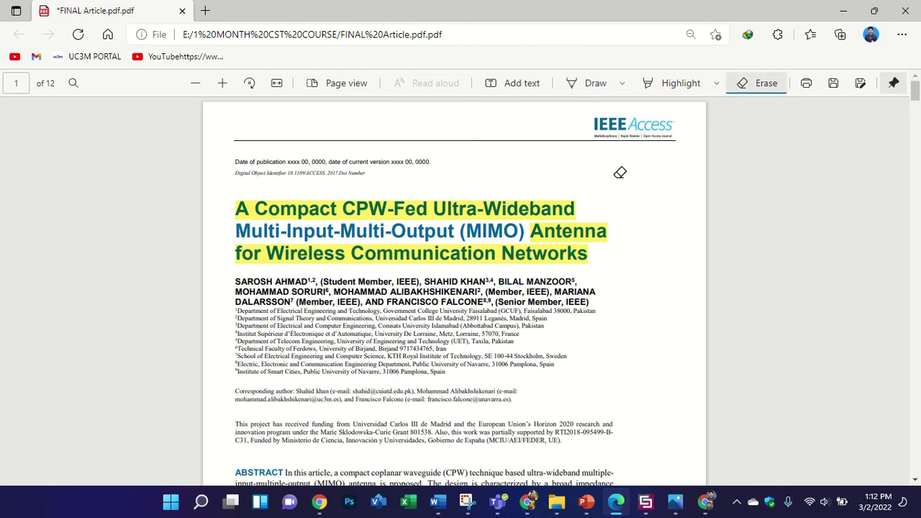
{"action": "left_click", "coordinate": [834, 85]}
Examine the abstract and the highlighted Introduction passages on the first two pages of the article
{"action": "scroll", "coordinate": [857, 135], "scroll_direction": "down", "scroll_amount": 3}
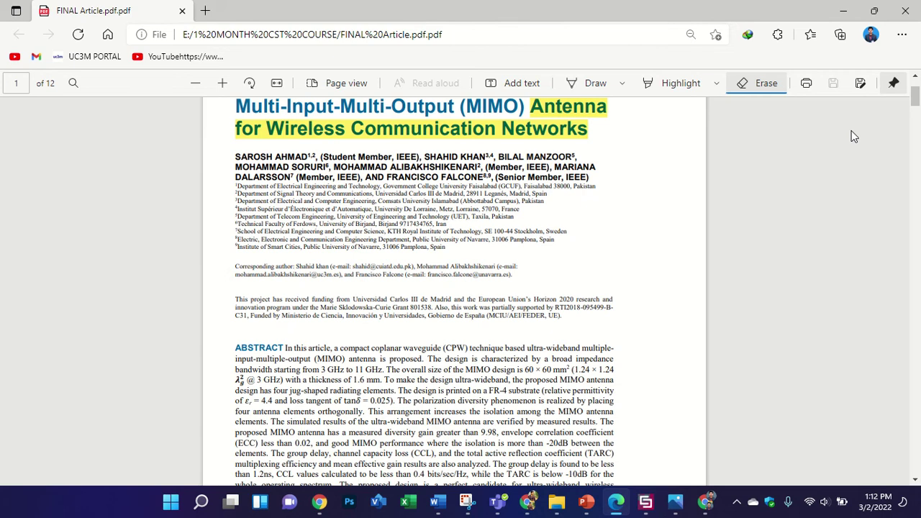
{"action": "scroll", "coordinate": [855, 137], "scroll_direction": "up", "scroll_amount": 1}
{"action": "scroll", "coordinate": [855, 137], "scroll_direction": "down", "scroll_amount": 1}
{"action": "scroll", "coordinate": [854, 137], "scroll_direction": "down", "scroll_amount": 7}
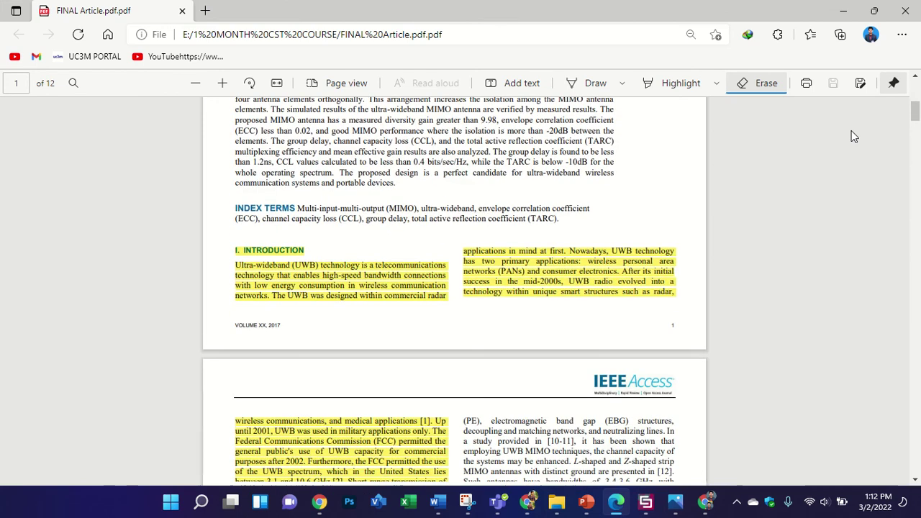
{"action": "scroll", "coordinate": [840, 150], "scroll_direction": "down", "scroll_amount": 3}
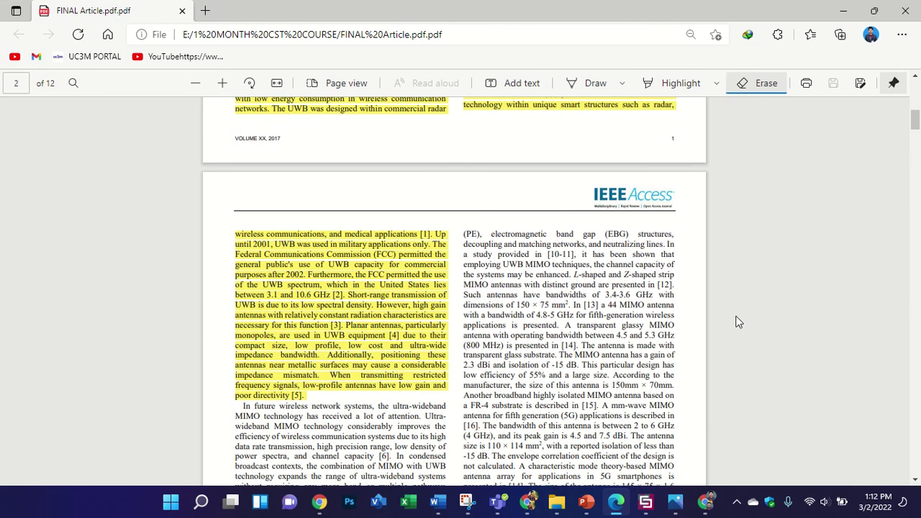
{"action": "scroll", "coordinate": [838, 147], "scroll_direction": "down", "scroll_amount": 2}
Monitor the transient simulation in CST Studio Suite until it finishes and locate the result folders in its project tree
{"action": "left_click", "coordinate": [646, 502]}
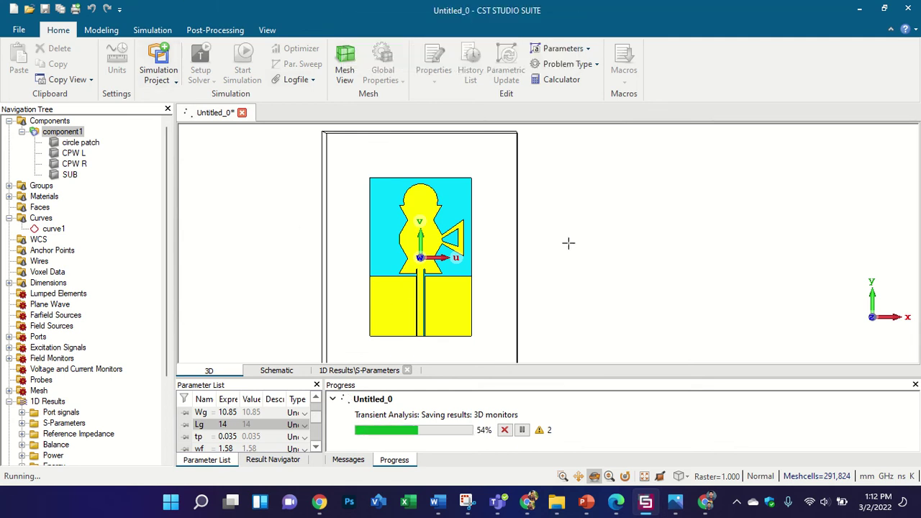
{"action": "left_click", "coordinate": [618, 503]}
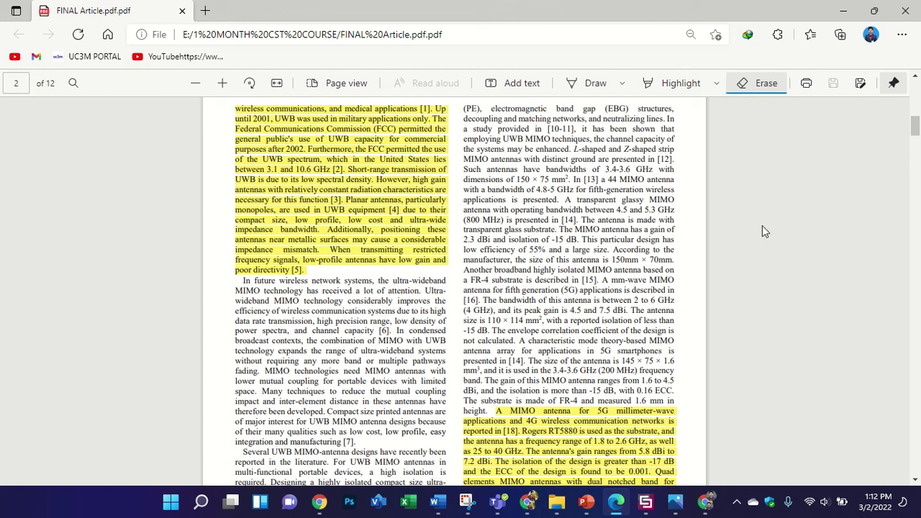
{"action": "left_click", "coordinate": [646, 503]}
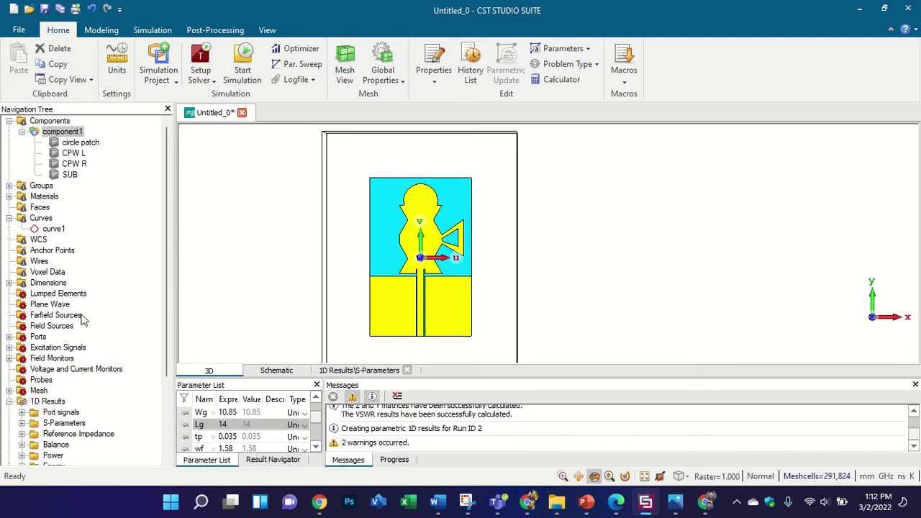
{"action": "scroll", "coordinate": [82, 319], "scroll_direction": "down", "scroll_amount": 3}
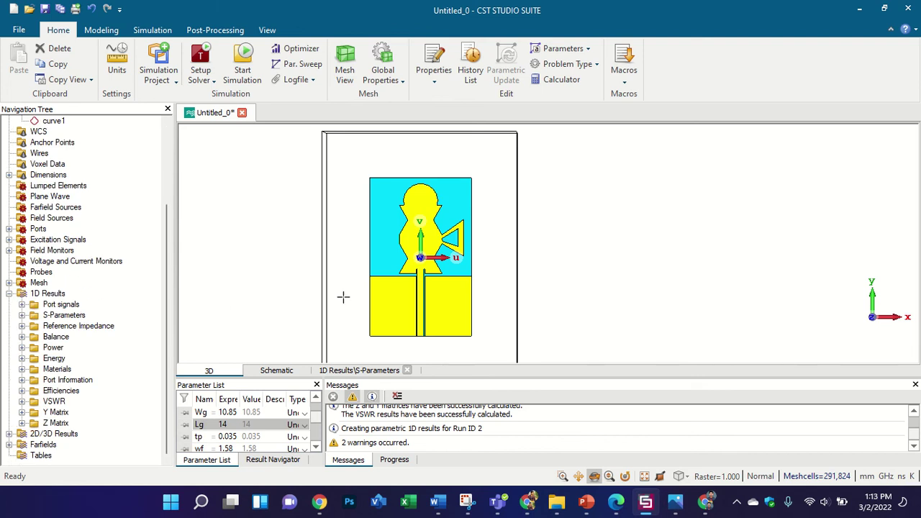
Compare the S-Parameters magnitude plot with the antenna geometry of component1, viewing the model from an oblique 3D angle
{"action": "left_click", "coordinate": [64, 316]}
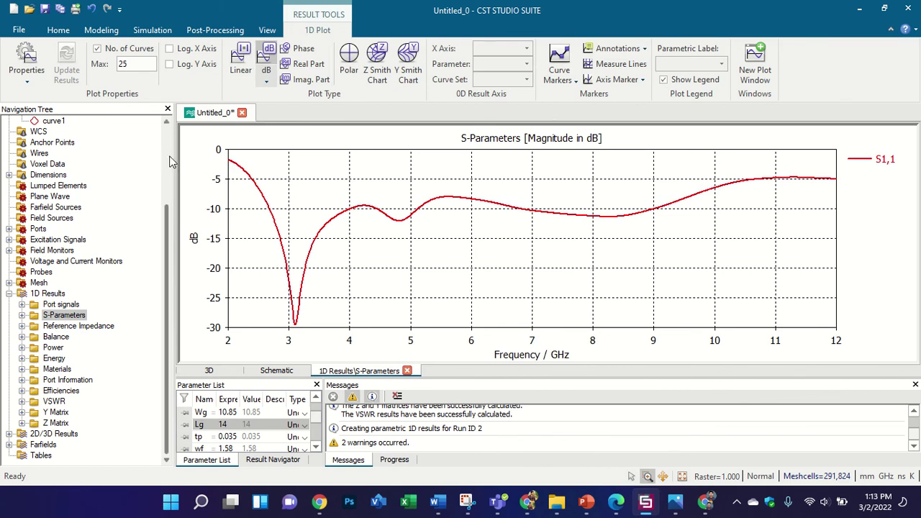
{"action": "scroll", "coordinate": [144, 154], "scroll_direction": "up", "scroll_amount": 4}
{"action": "left_click", "coordinate": [63, 131]}
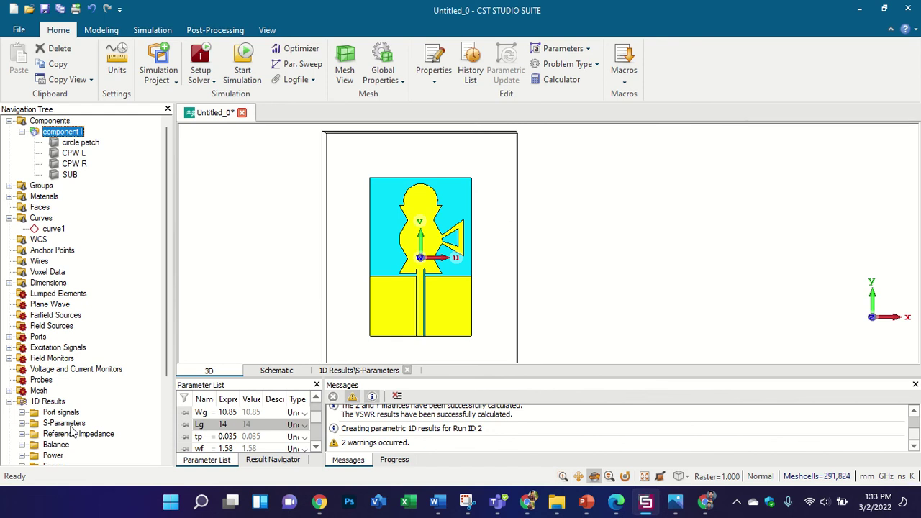
{"action": "left_click", "coordinate": [64, 424]}
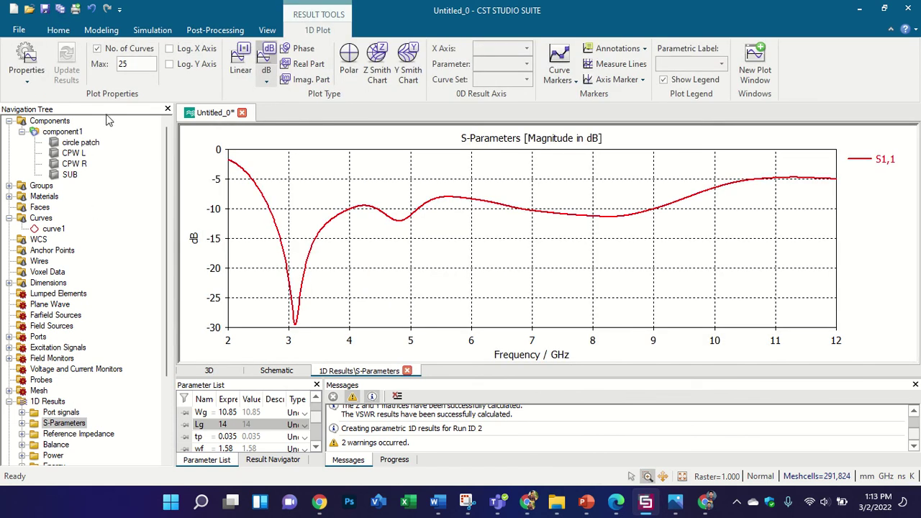
{"action": "left_click", "coordinate": [65, 132]}
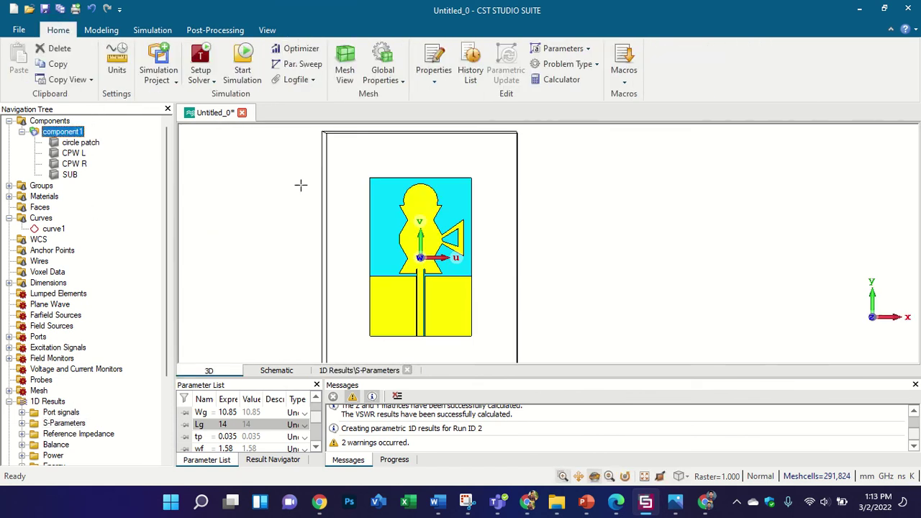
{"action": "left_click_drag", "start_coordinate": [300, 185], "coordinate": [366, 175]}
Plot the axial ratio of the 4 GHz farfield, first as a polar plot and finally as a Cartesian plot
{"action": "scroll", "coordinate": [121, 373], "scroll_direction": "down", "scroll_amount": 3}
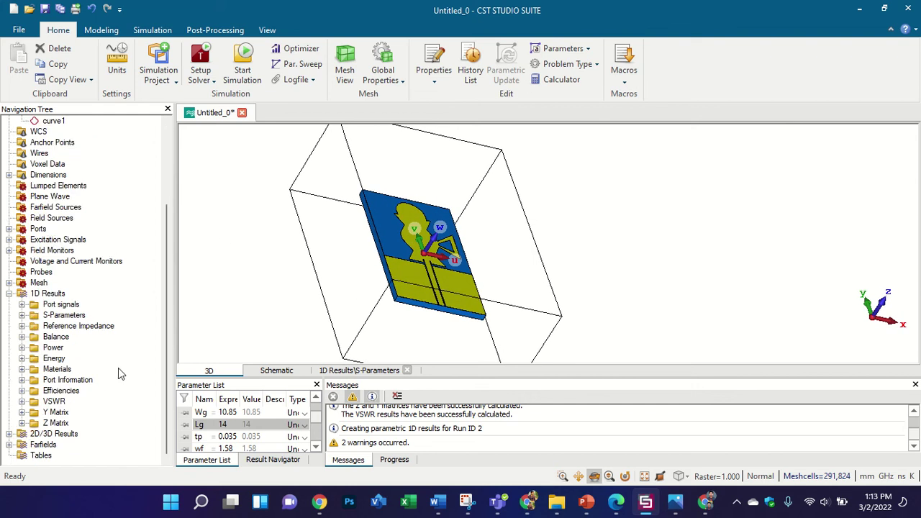
{"action": "left_click", "coordinate": [8, 445]}
{"action": "scroll", "coordinate": [60, 404], "scroll_direction": "down", "scroll_amount": 1}
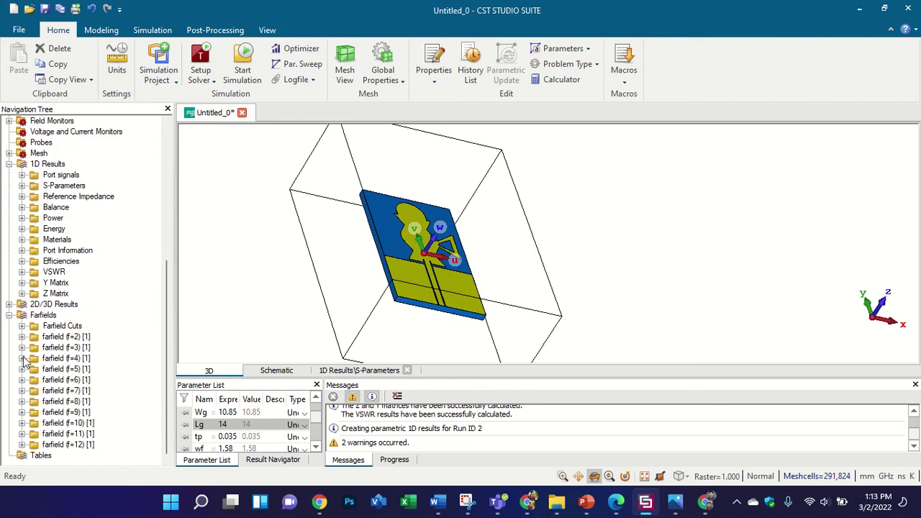
{"action": "left_click", "coordinate": [23, 359]}
{"action": "left_click", "coordinate": [90, 380]}
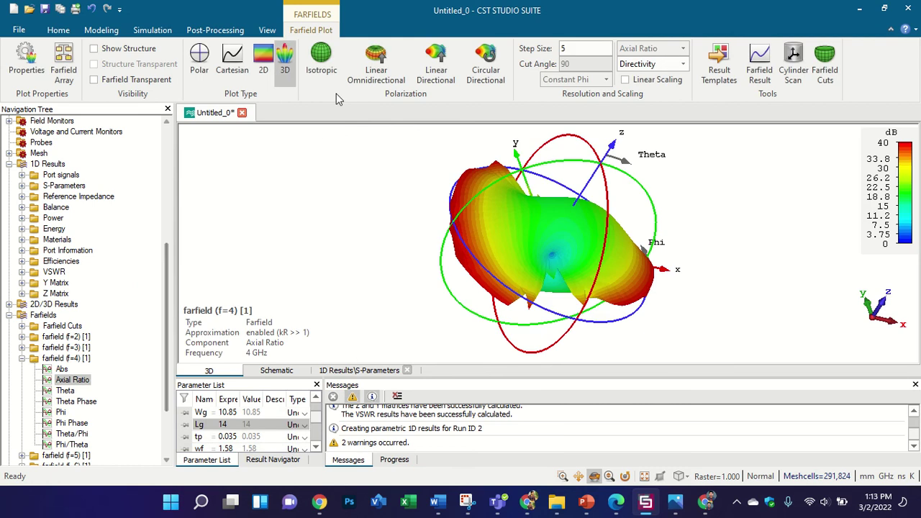
{"action": "left_click", "coordinate": [200, 64]}
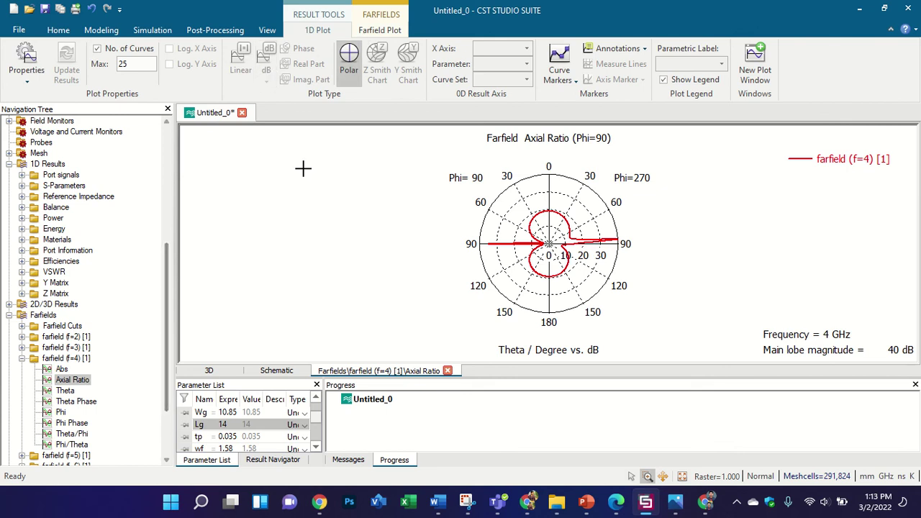
{"action": "left_click", "coordinate": [374, 30]}
{"action": "left_click", "coordinate": [244, 72]}
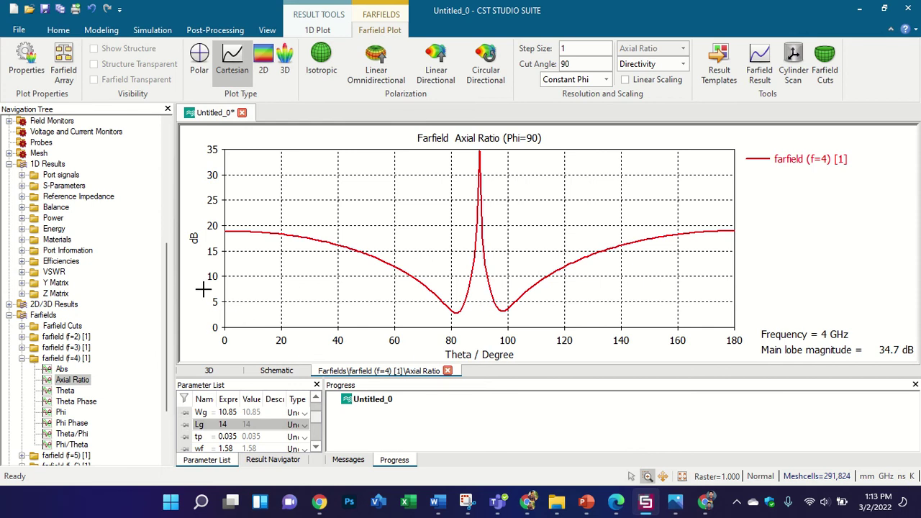
Magnify the 4 GHz axial ratio curve around its dip just above 80 degrees theta, then reset the plot view
{"action": "left_click_drag", "start_coordinate": [226, 273], "coordinate": [599, 339]}
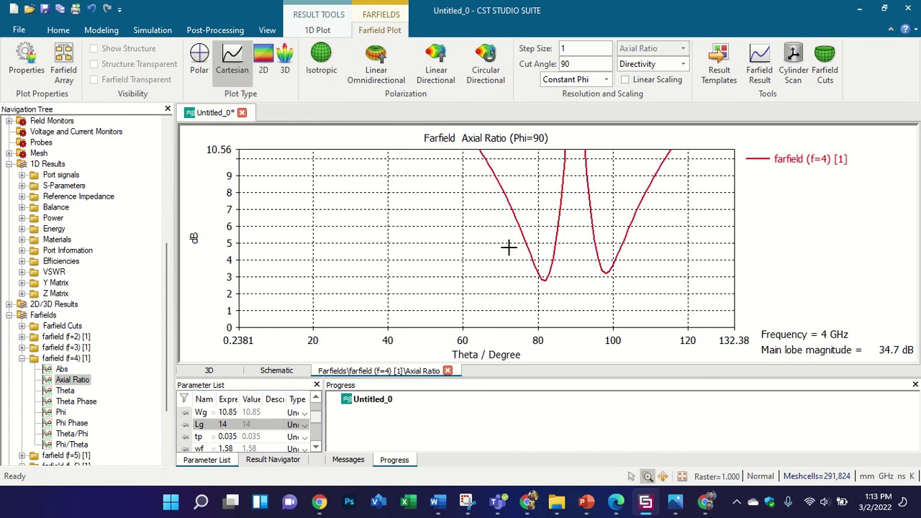
{"action": "left_click_drag", "start_coordinate": [474, 229], "coordinate": [636, 321]}
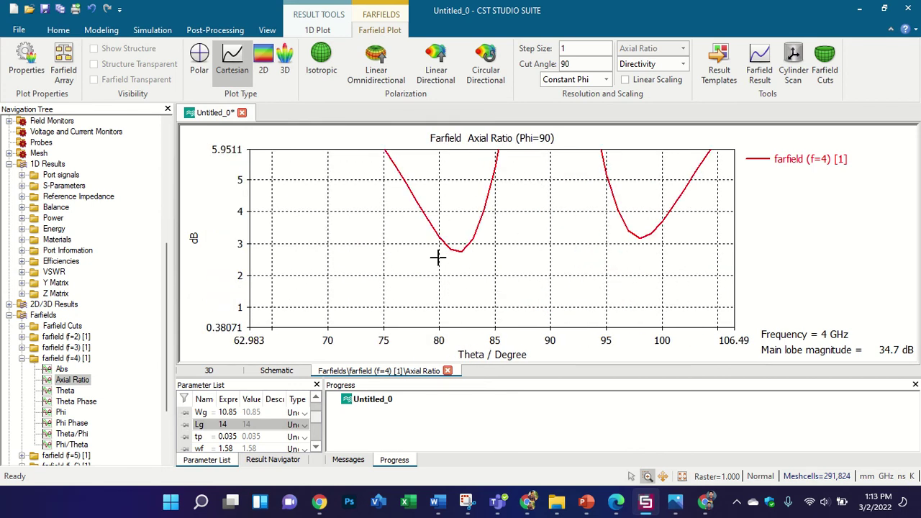
{"action": "left_click_drag", "start_coordinate": [432, 243], "coordinate": [502, 254]}
{"action": "right_click", "coordinate": [317, 194]}
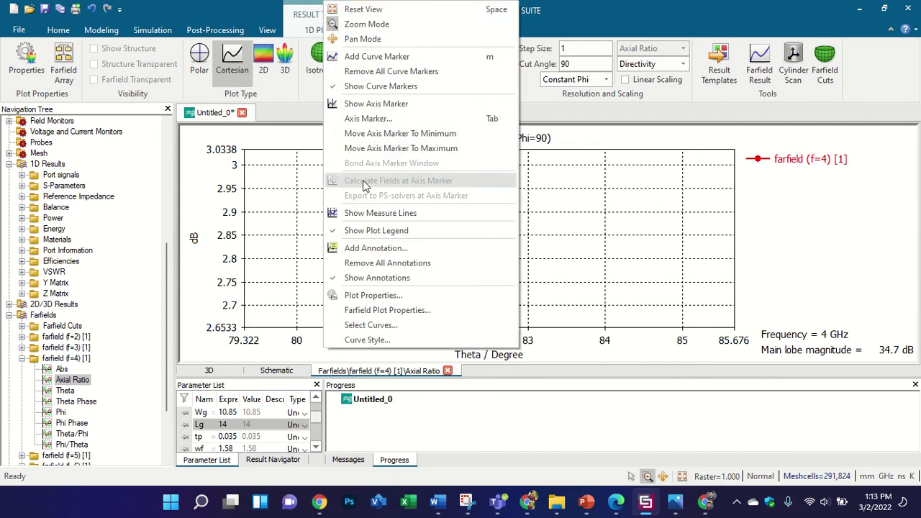
{"action": "left_click", "coordinate": [360, 9]}
View the Cartesian axial ratio curves of the 3 GHz and 5 GHz farfields
{"action": "left_click", "coordinate": [22, 347]}
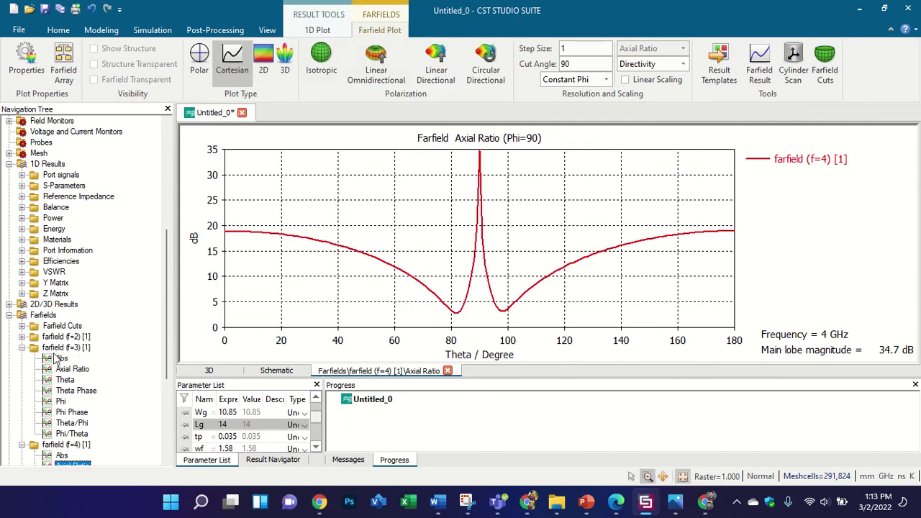
{"action": "left_click", "coordinate": [69, 370]}
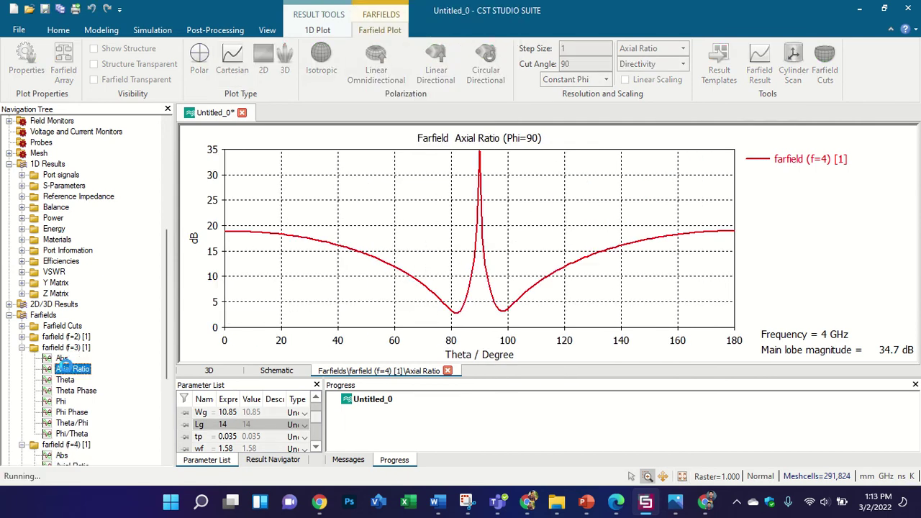
{"action": "scroll", "coordinate": [57, 367], "scroll_direction": "down", "scroll_amount": 5}
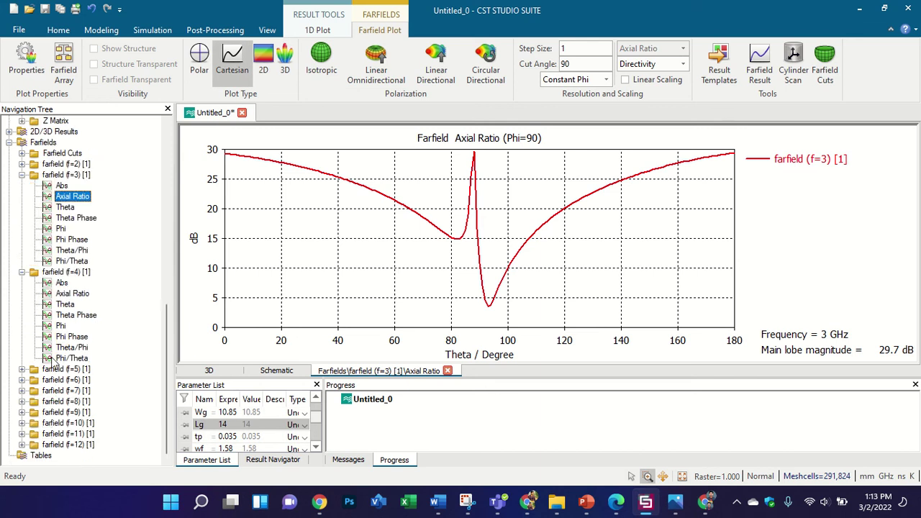
{"action": "left_click", "coordinate": [22, 369]}
{"action": "left_click", "coordinate": [68, 390]}
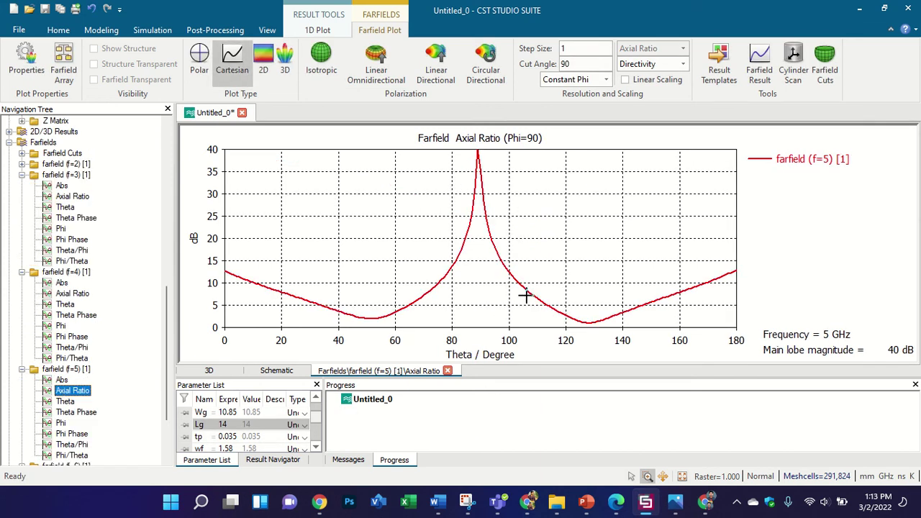
Inspect the 5 GHz axial ratio minimum between about 109 and 154 degrees theta, then restore the full plot
{"action": "left_click_drag", "start_coordinate": [197, 295], "coordinate": [756, 370]}
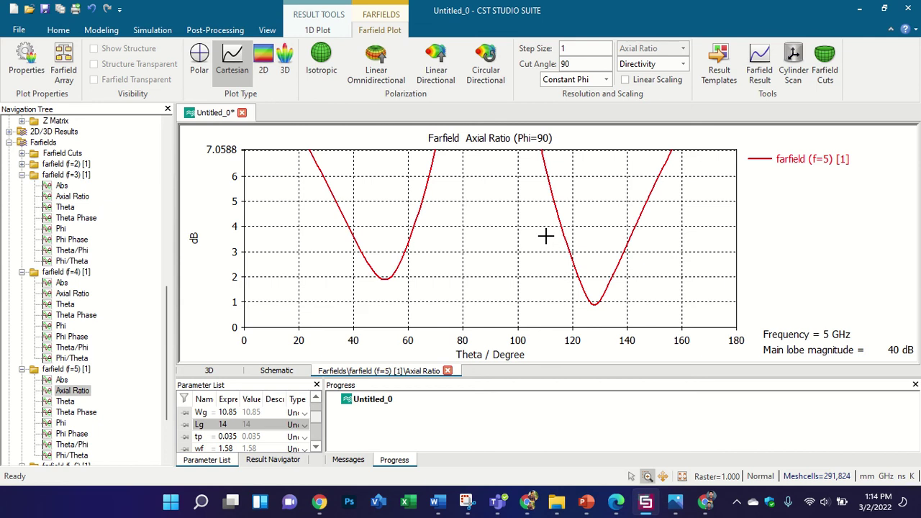
{"action": "left_click_drag", "start_coordinate": [542, 231], "coordinate": [663, 333]}
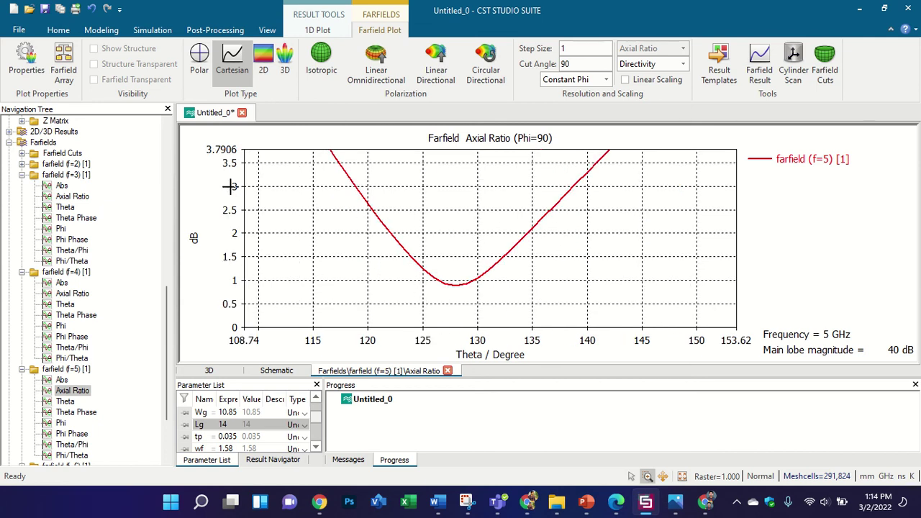
{"action": "right_click", "coordinate": [290, 179]}
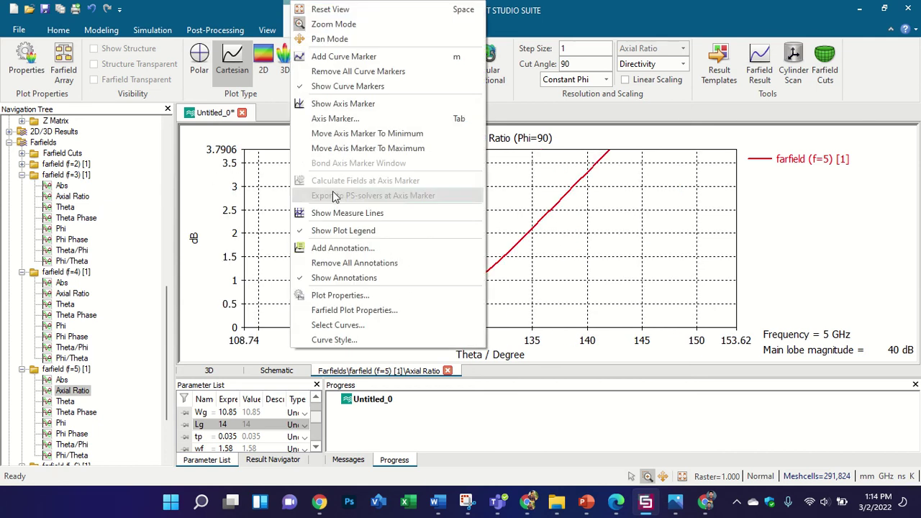
{"action": "left_click", "coordinate": [329, 10]}
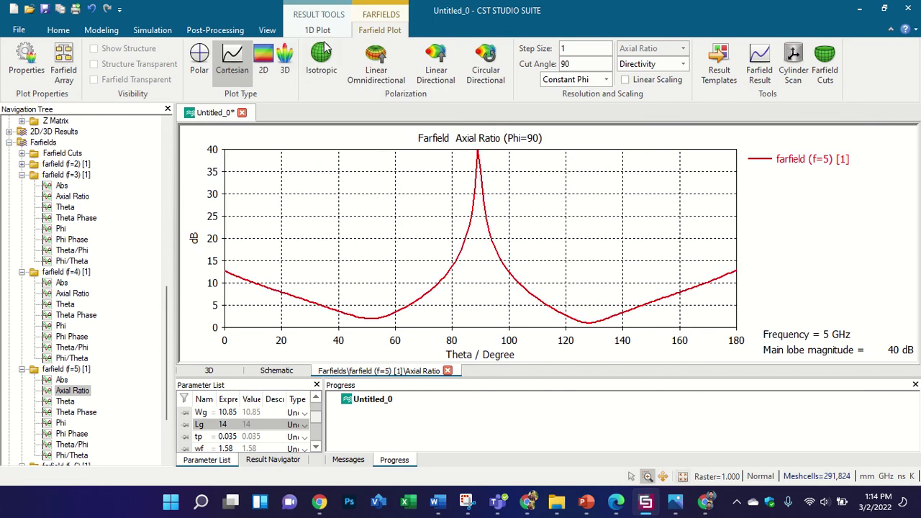
Display the 5 GHz surface current from the 2D/3D results on a dB scale and animate its fields
{"action": "left_click", "coordinate": [85, 380]}
{"action": "scroll", "coordinate": [51, 303], "scroll_direction": "up", "scroll_amount": 3}
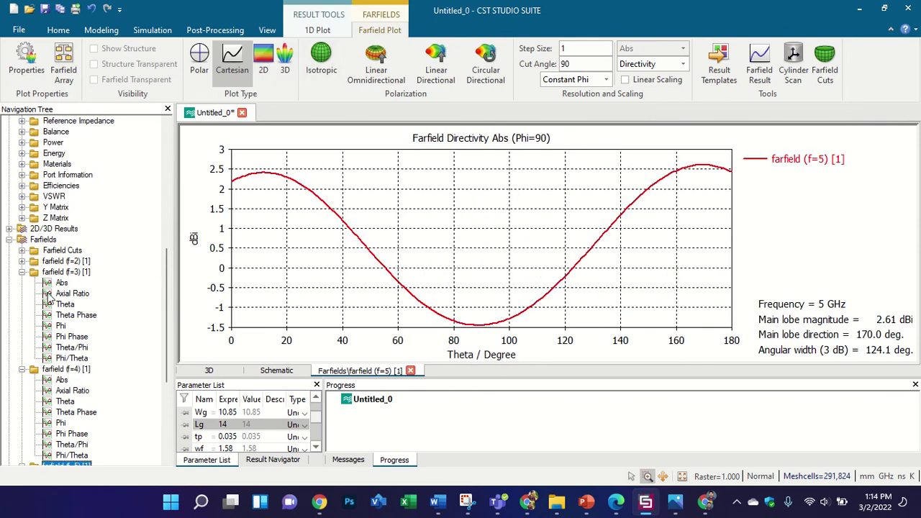
{"action": "left_click", "coordinate": [9, 229]}
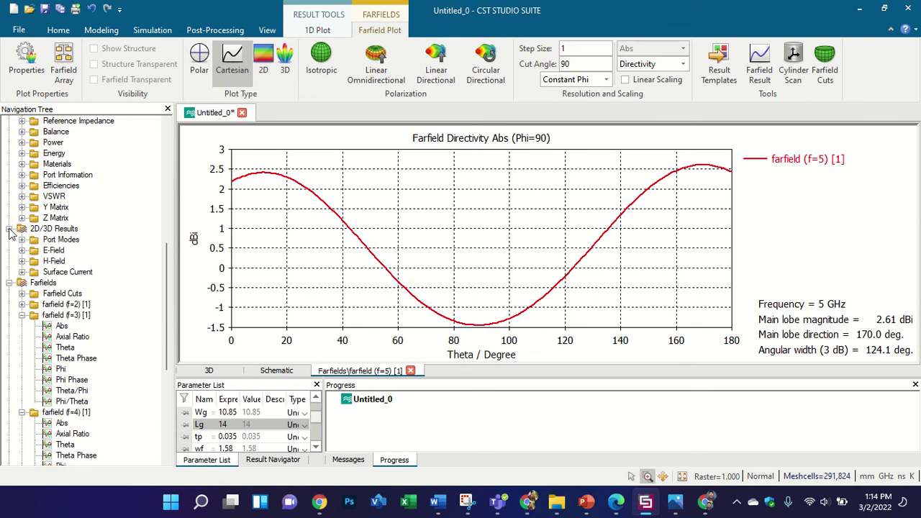
{"action": "left_click", "coordinate": [22, 272]}
{"action": "left_click", "coordinate": [109, 315]}
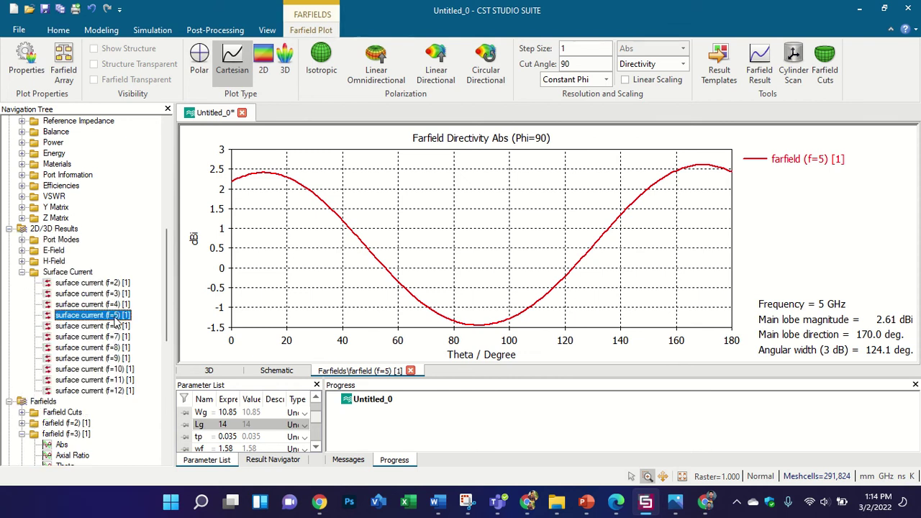
{"action": "key", "text": "space"}
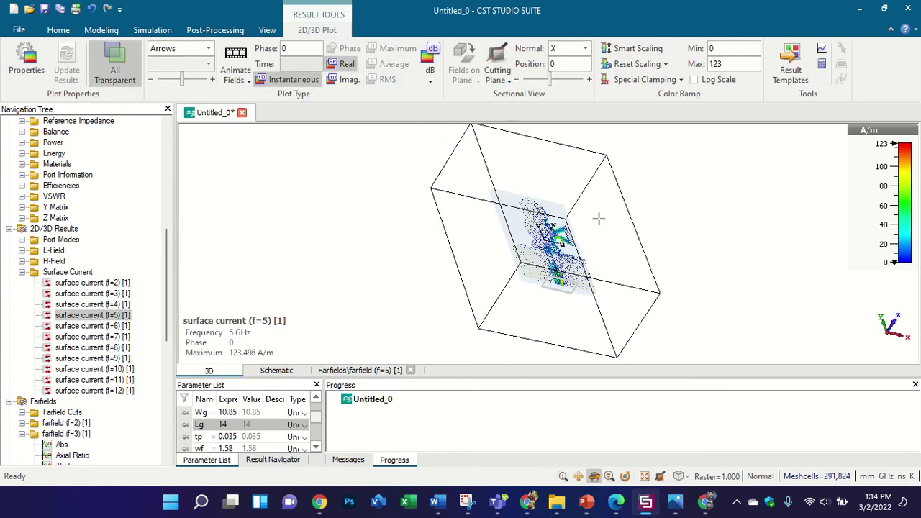
{"action": "left_click", "coordinate": [429, 68]}
{"action": "left_click", "coordinate": [236, 57]}
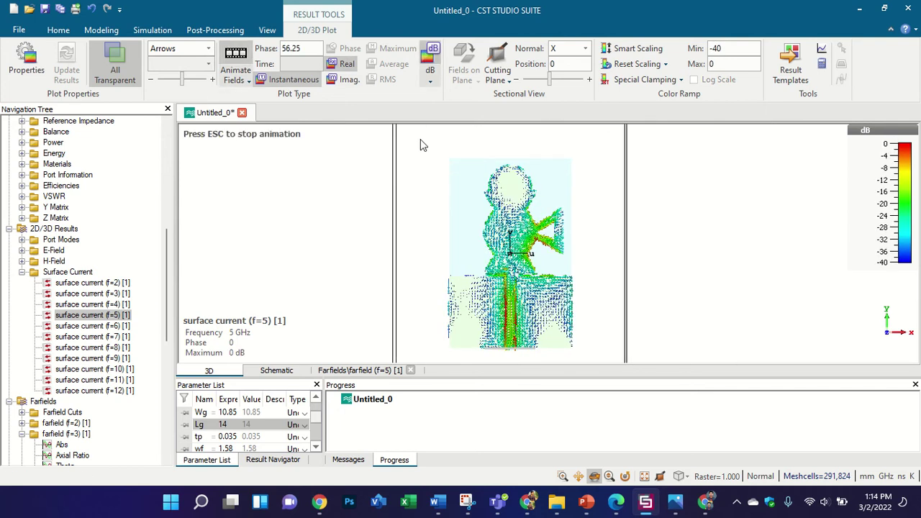
Extend the surface current color ramp down to a minimum of -152 dB while viewing the feed line closely
{"action": "scroll", "coordinate": [556, 238], "scroll_direction": "up", "scroll_amount": 1}
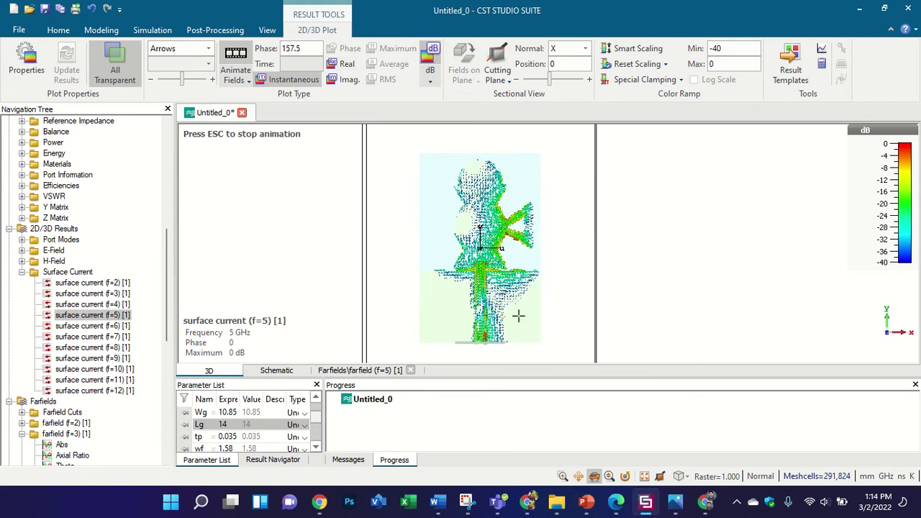
{"action": "scroll", "coordinate": [580, 346], "scroll_direction": "up", "scroll_amount": 6}
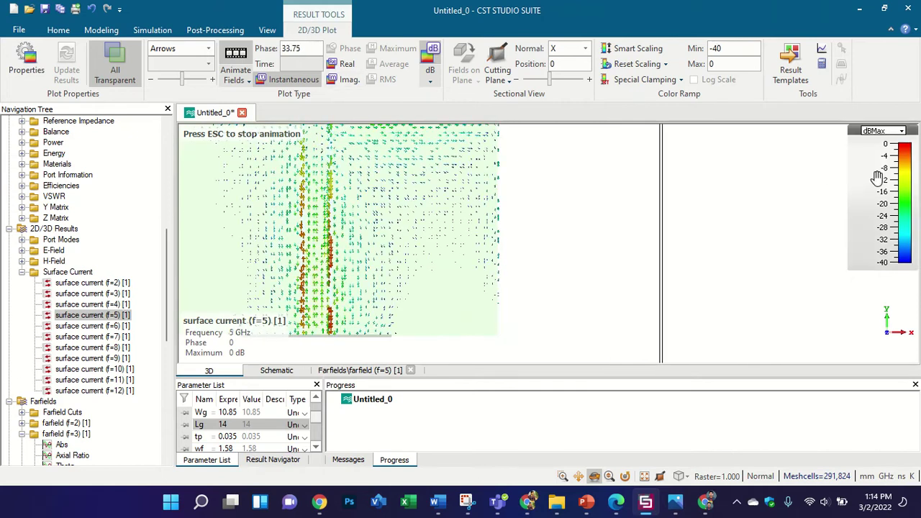
{"action": "left_click_drag", "start_coordinate": [879, 180], "coordinate": [881, 154]}
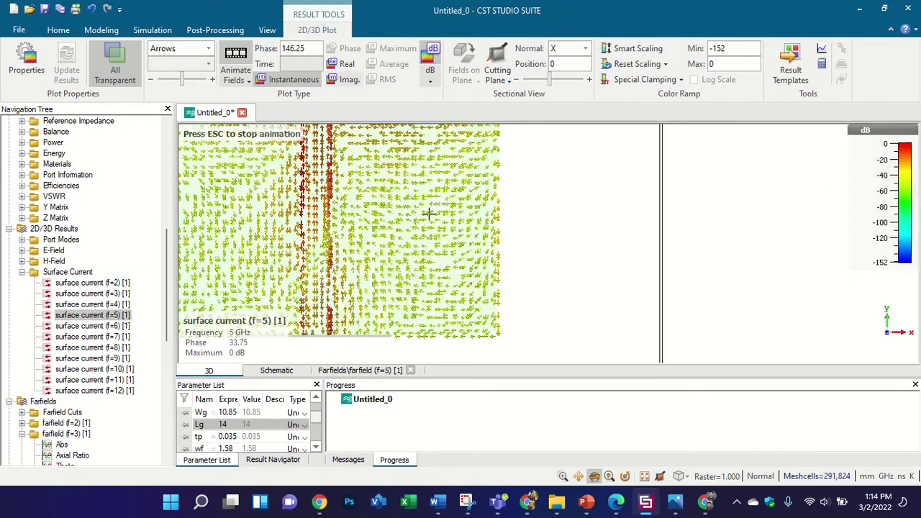
Examine the animated 5 GHz surface current arrows along the feed line, ground planes and patch
{"action": "scroll", "coordinate": [419, 216], "scroll_direction": "up", "scroll_amount": 2}
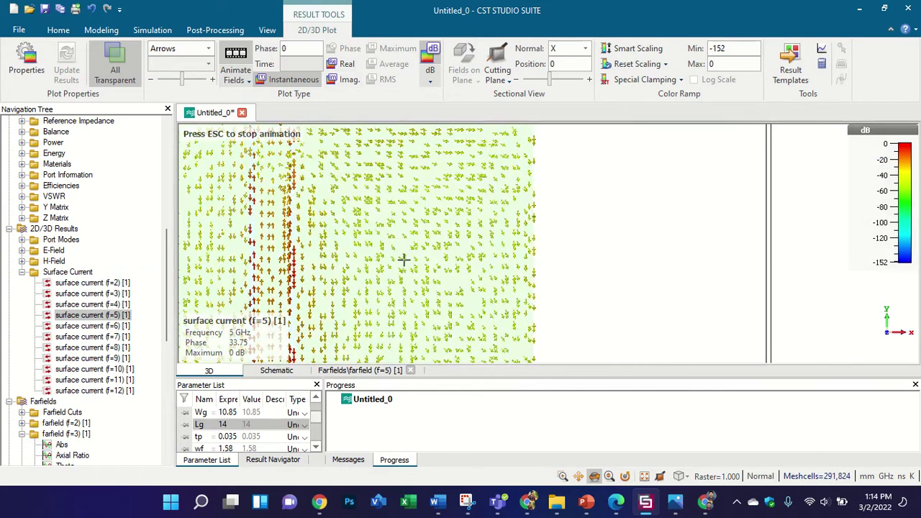
{"action": "scroll", "coordinate": [424, 257], "scroll_direction": "down", "scroll_amount": 3}
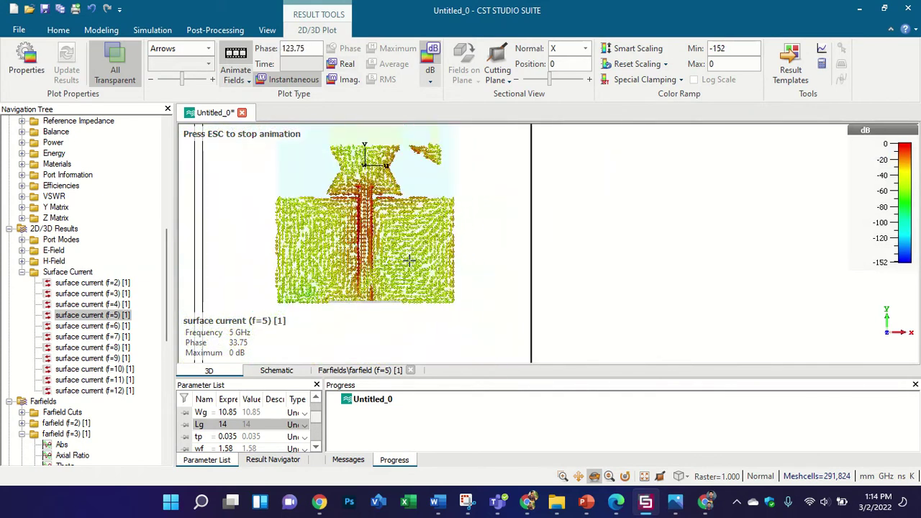
{"action": "scroll", "coordinate": [408, 257], "scroll_direction": "down", "scroll_amount": 2}
{"action": "scroll", "coordinate": [396, 255], "scroll_direction": "down", "scroll_amount": 3}
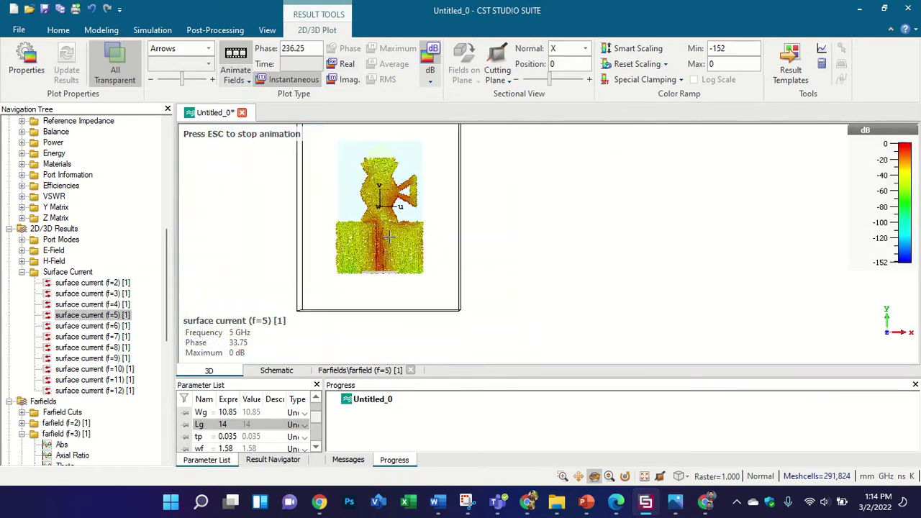
{"action": "scroll", "coordinate": [358, 330], "scroll_direction": "up", "scroll_amount": 5}
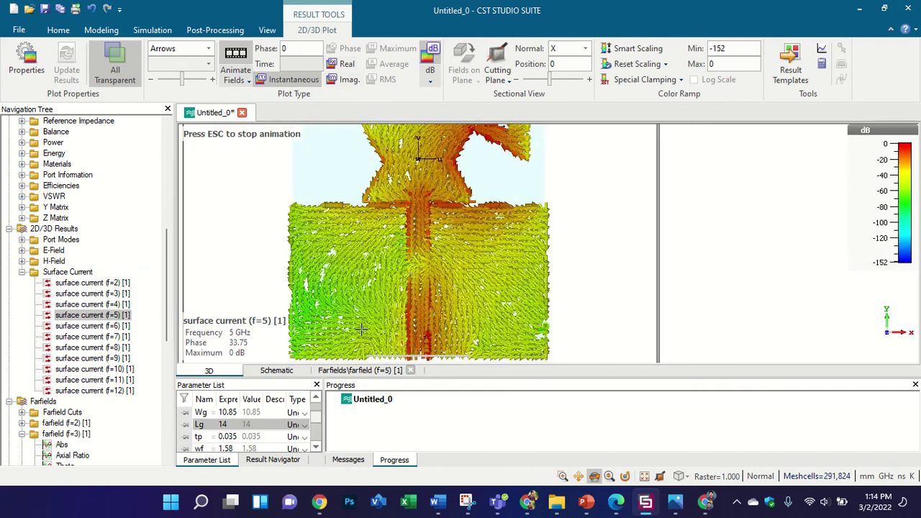
{"action": "scroll", "coordinate": [345, 288], "scroll_direction": "down", "scroll_amount": 2}
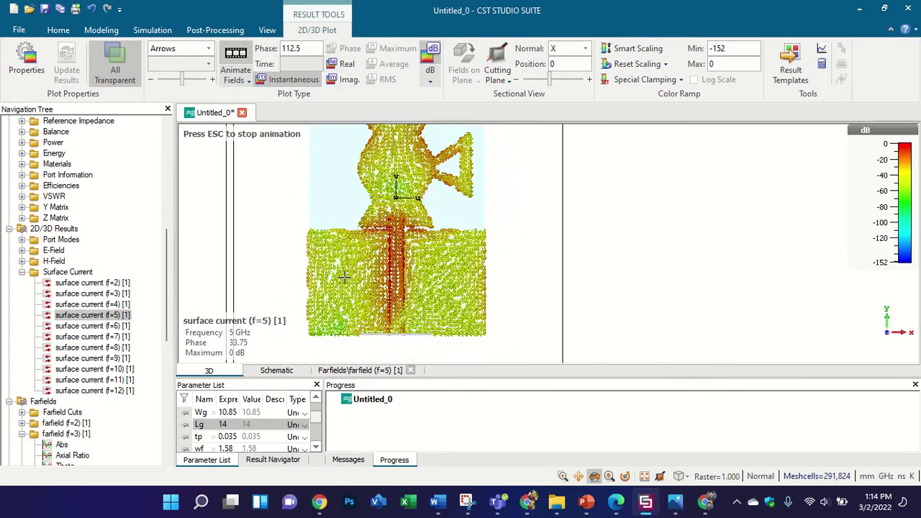
Return to the axial ratio plot of the 5 GHz farfield
{"action": "scroll", "coordinate": [128, 378], "scroll_direction": "down", "scroll_amount": 3}
{"action": "scroll", "coordinate": [128, 378], "scroll_direction": "down", "scroll_amount": 6}
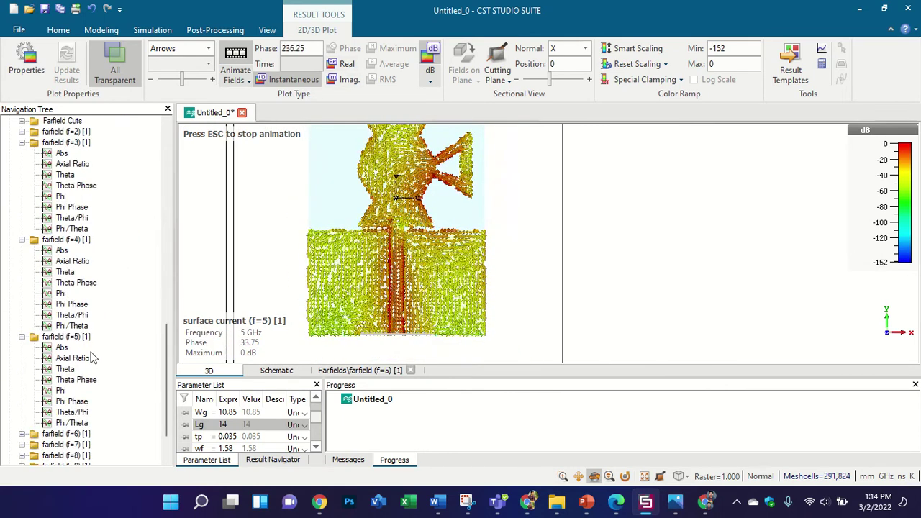
{"action": "left_click", "coordinate": [99, 356]}
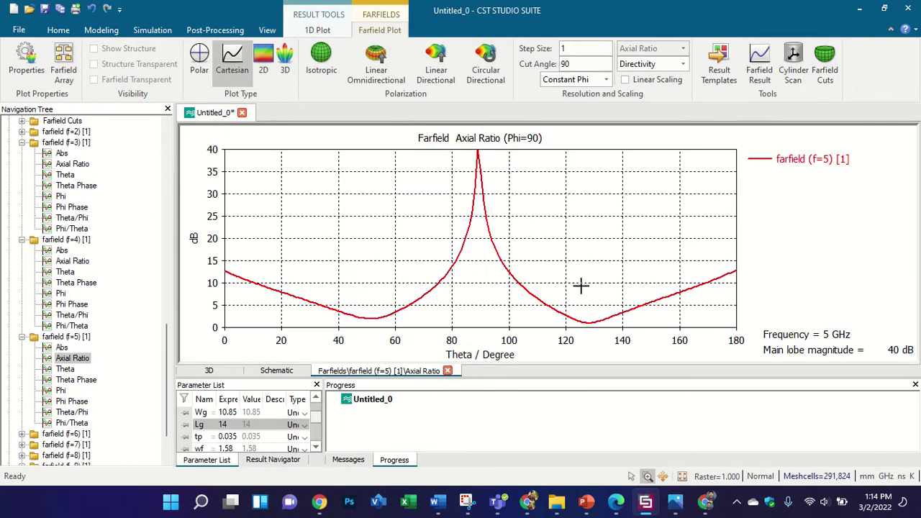
Examine the second dip of the 5 GHz axial ratio curve near Theta 128 degrees and restore the full plot
{"action": "left_click_drag", "start_coordinate": [542, 301], "coordinate": [672, 355]}
{"action": "right_click", "coordinate": [456, 184]}
{"action": "left_click", "coordinate": [467, 186]}
{"action": "scroll", "coordinate": [91, 279], "scroll_direction": "down", "scroll_amount": 2}
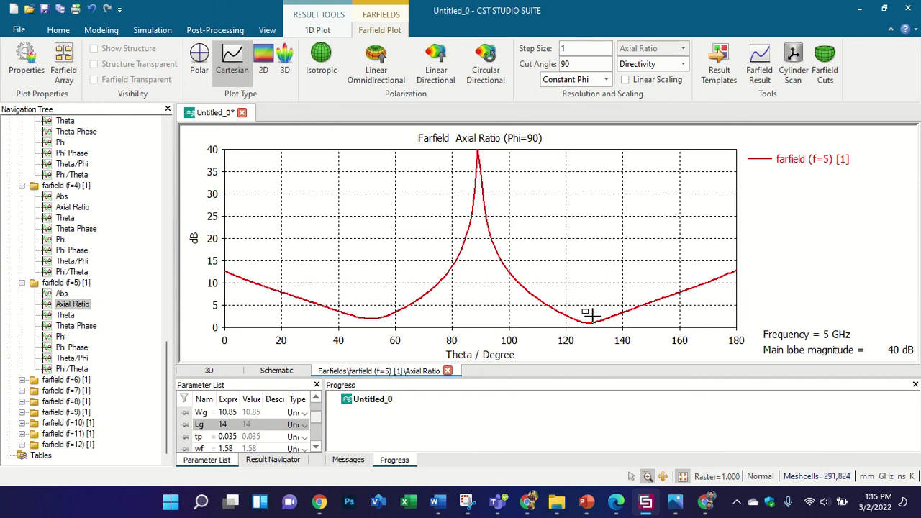
{"action": "left_click_drag", "start_coordinate": [582, 310], "coordinate": [617, 341]}
{"action": "scroll", "coordinate": [440, 251], "scroll_direction": "down", "scroll_amount": 2}
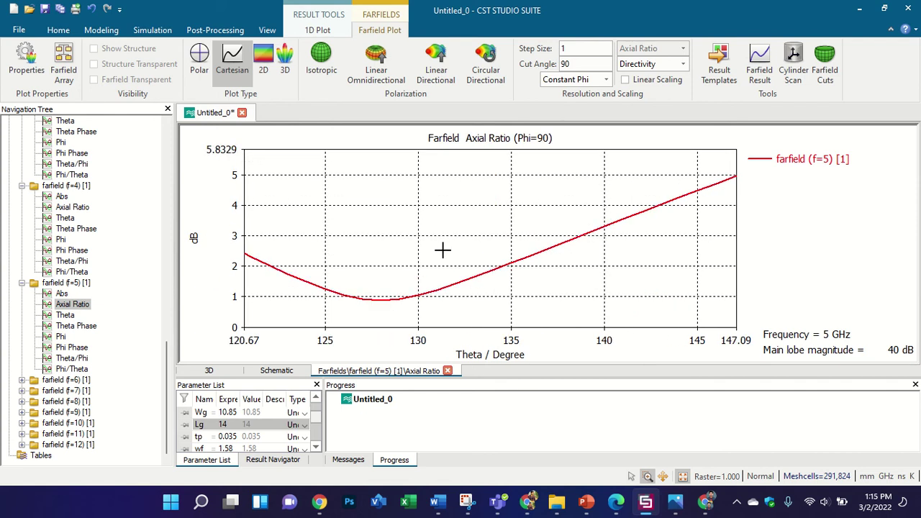
{"action": "left_click_drag", "start_coordinate": [331, 287], "coordinate": [475, 340]}
{"action": "left_click_drag", "start_coordinate": [389, 211], "coordinate": [533, 260]}
{"action": "right_click", "coordinate": [406, 178]}
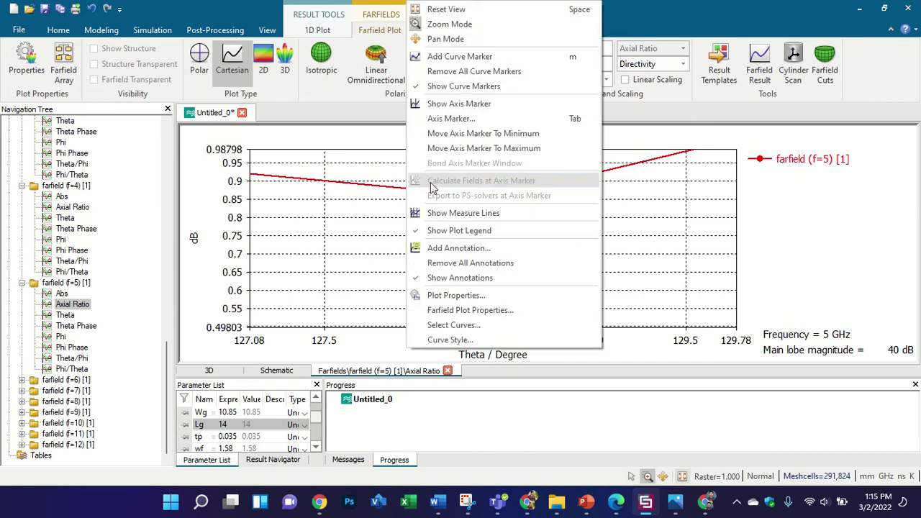
{"action": "left_click", "coordinate": [450, 8]}
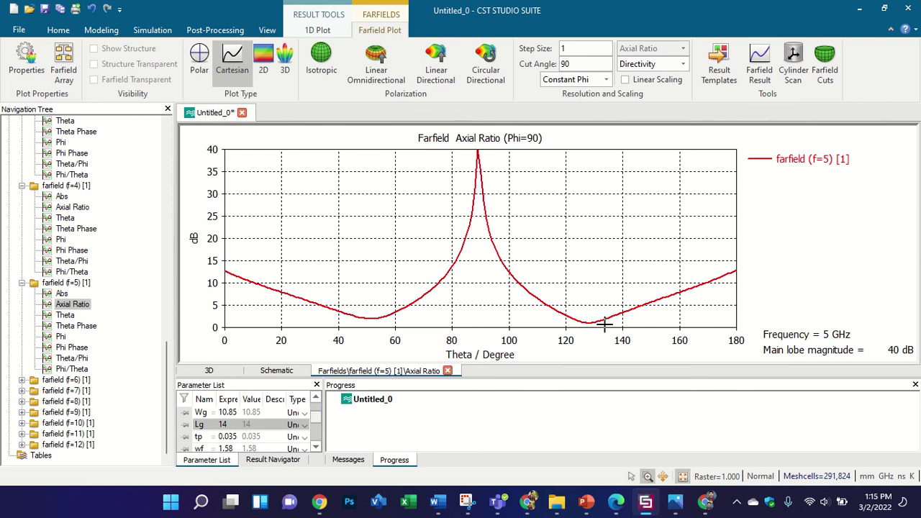
Locate the Theta angle of the lowest axial ratio point by narrowing the plot progressively around the curve's minimum
{"action": "left_click_drag", "start_coordinate": [565, 301], "coordinate": [632, 330]}
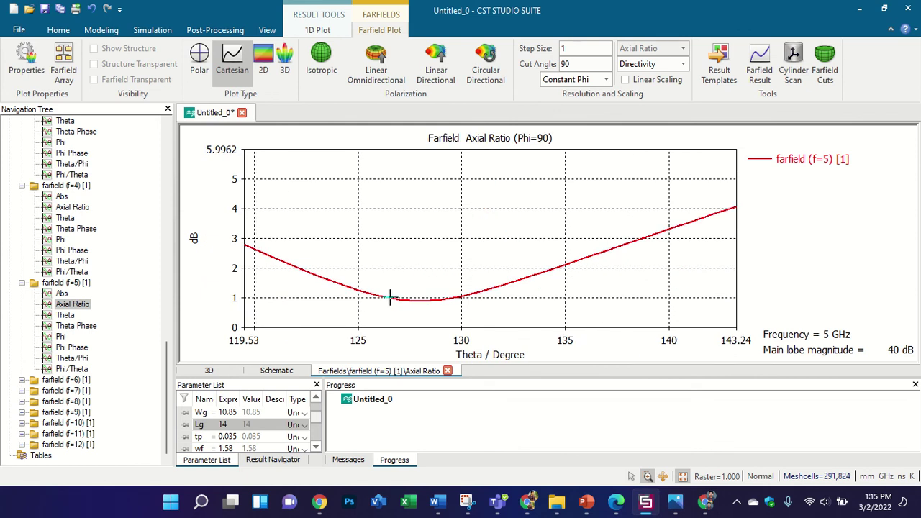
{"action": "left_click_drag", "start_coordinate": [346, 276], "coordinate": [518, 350]}
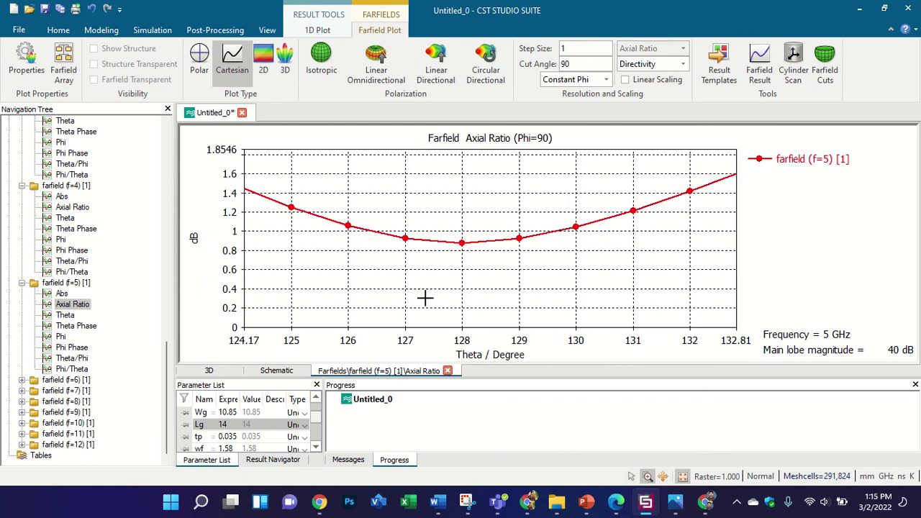
{"action": "left_click_drag", "start_coordinate": [438, 225], "coordinate": [504, 372]}
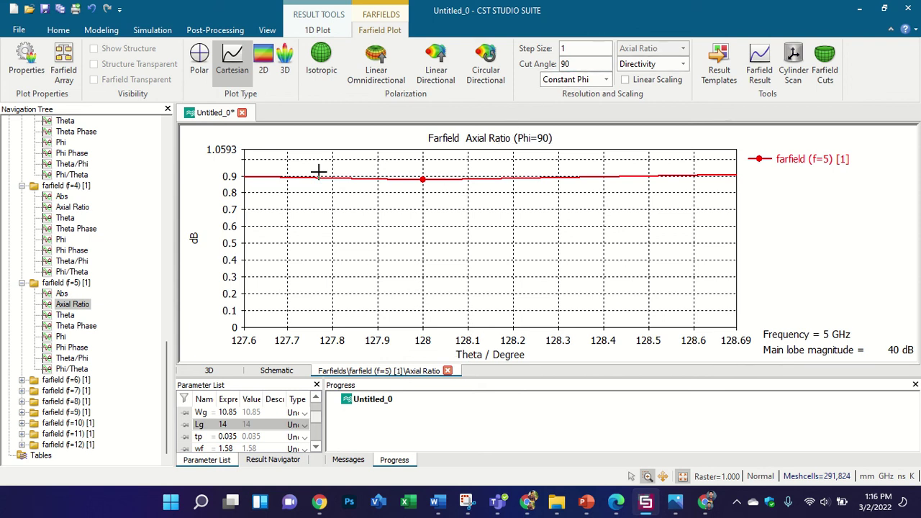
{"action": "left_click", "coordinate": [215, 30]}
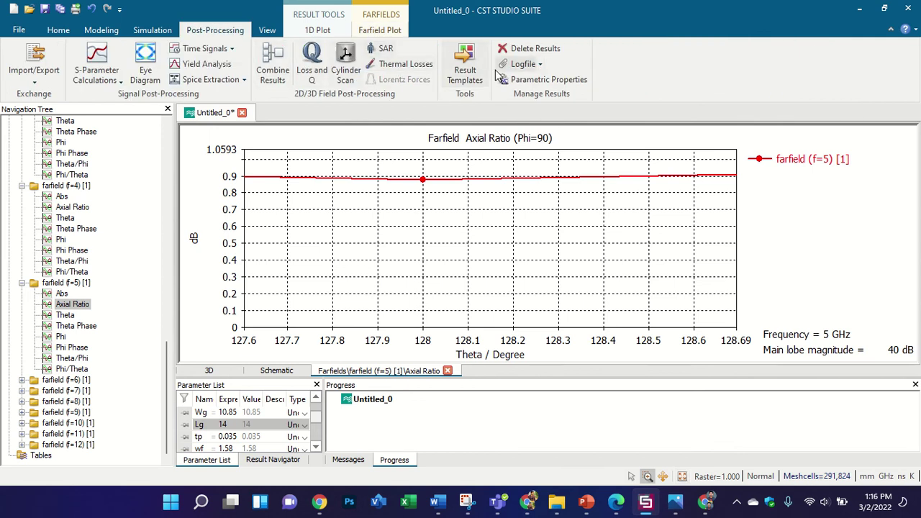
{"action": "left_click", "coordinate": [469, 65]}
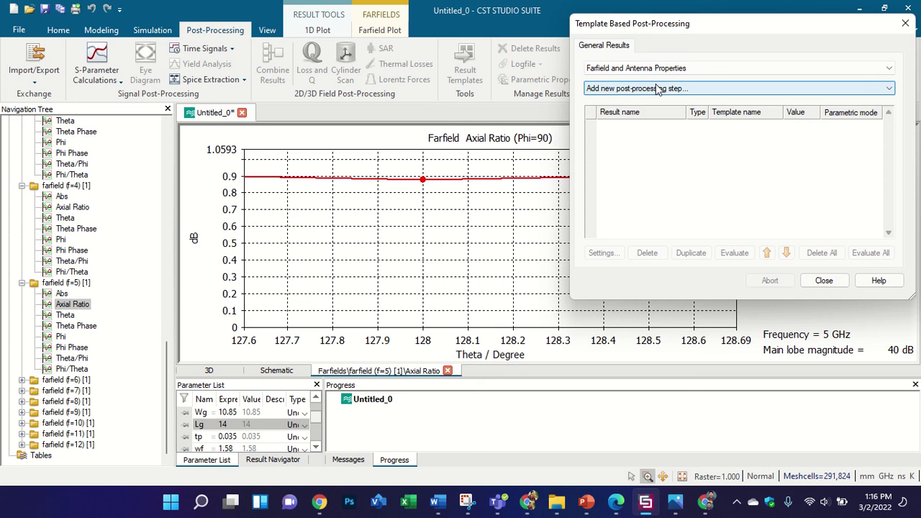
{"action": "left_click", "coordinate": [824, 281]}
Restore the full axial ratio plot and compare its constant-Phi cuts at 0 and 90 degrees, finishing on the 90-degree cut
{"action": "right_click", "coordinate": [489, 226]}
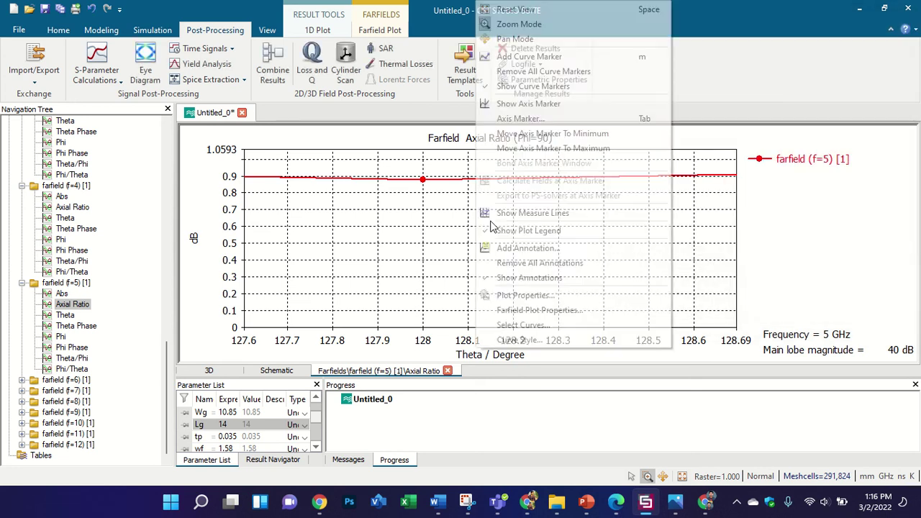
{"action": "left_click", "coordinate": [524, 9]}
{"action": "left_click", "coordinate": [403, 31]}
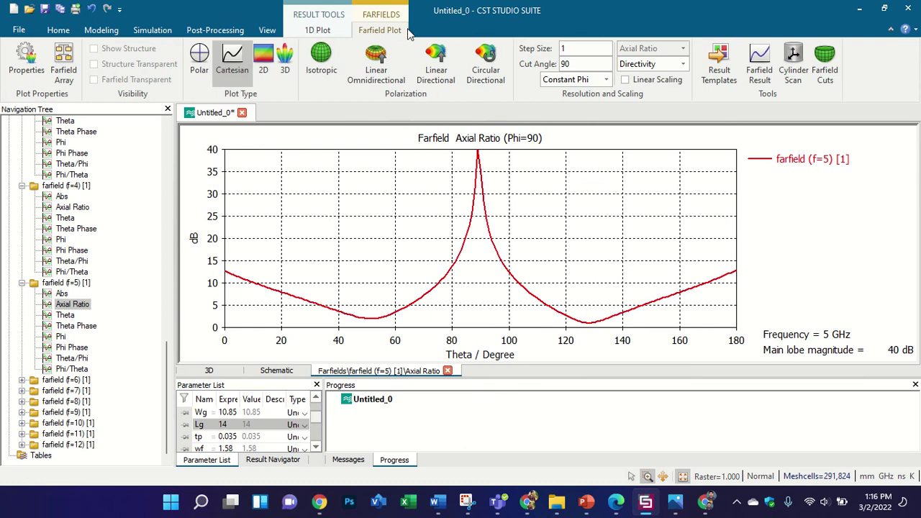
{"action": "double_click", "coordinate": [593, 65]}
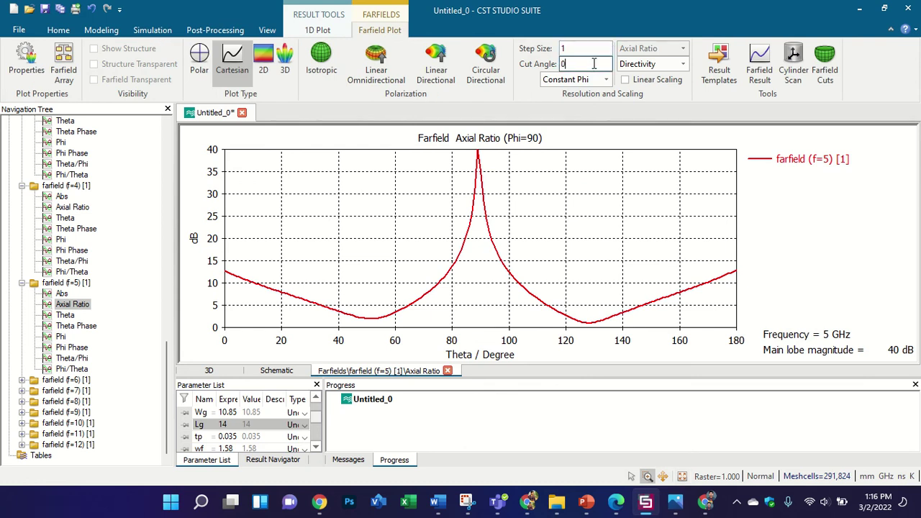
{"action": "type", "text": "0"}
{"action": "key", "text": "Return"}
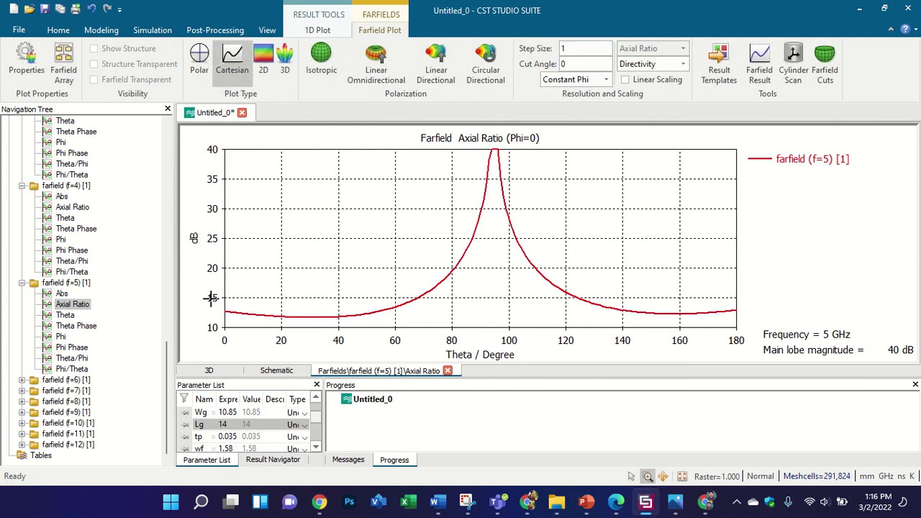
{"action": "double_click", "coordinate": [588, 65]}
{"action": "type", "text": "90"}
{"action": "key", "text": "Return"}
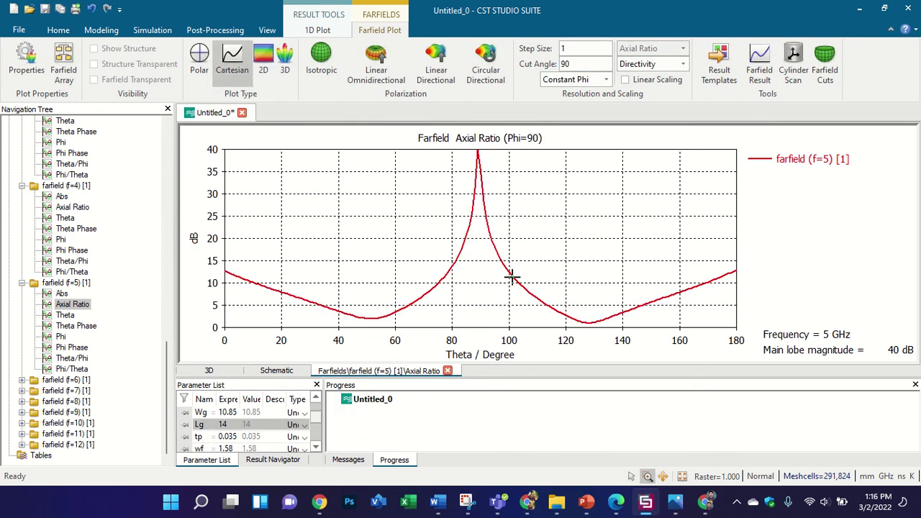
Add a Farfield Result post-processing template from the Farfield and Antenna Properties category
{"action": "left_click", "coordinate": [222, 32]}
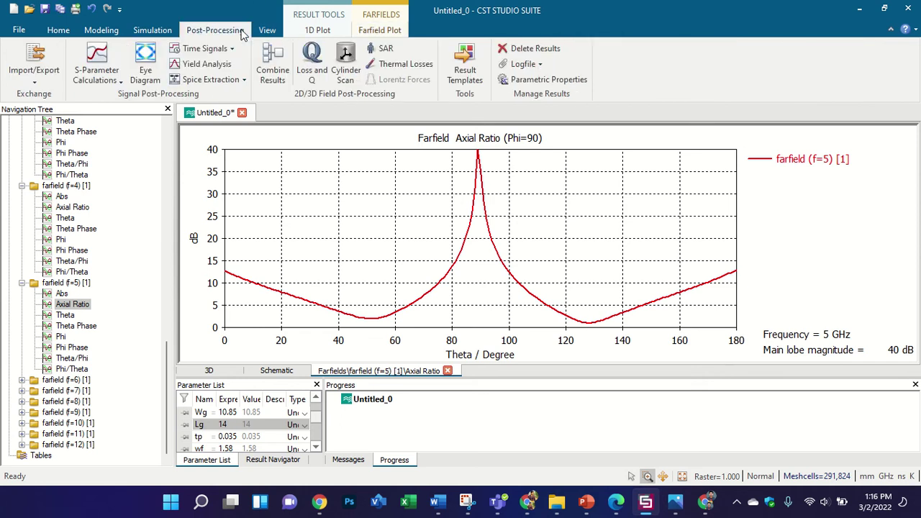
{"action": "left_click", "coordinate": [465, 63]}
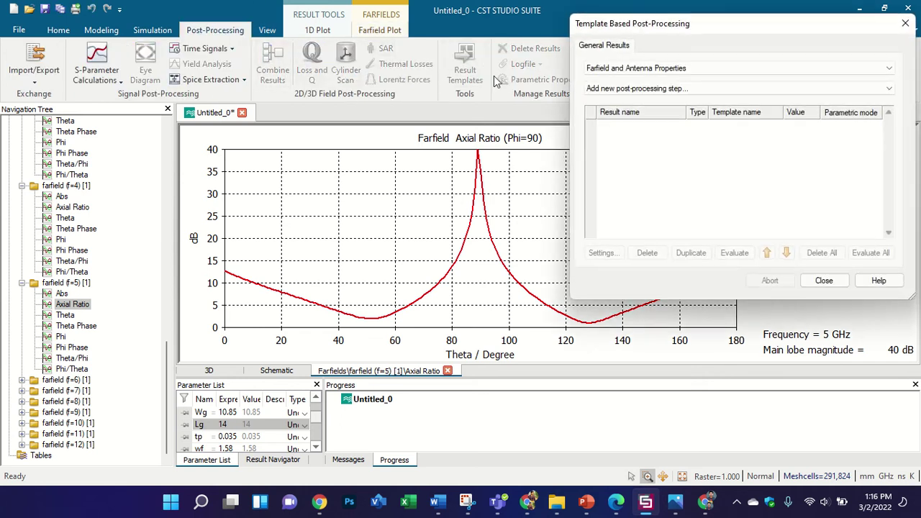
{"action": "left_click", "coordinate": [634, 70]}
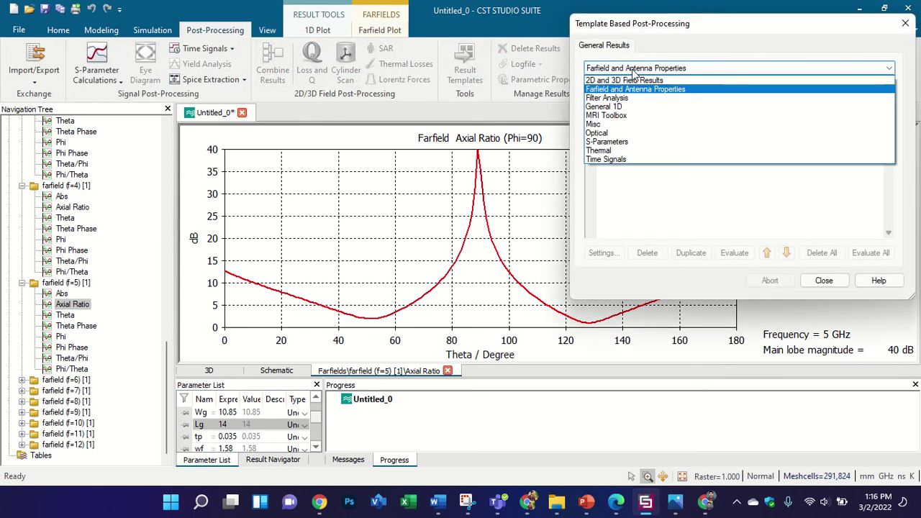
{"action": "left_click", "coordinate": [635, 88]}
{"action": "left_click", "coordinate": [633, 87]}
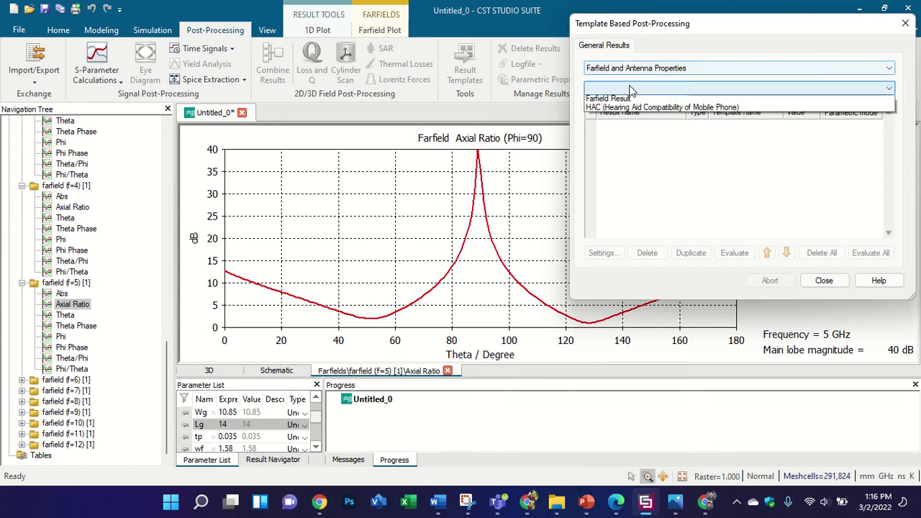
{"action": "left_click", "coordinate": [630, 173]}
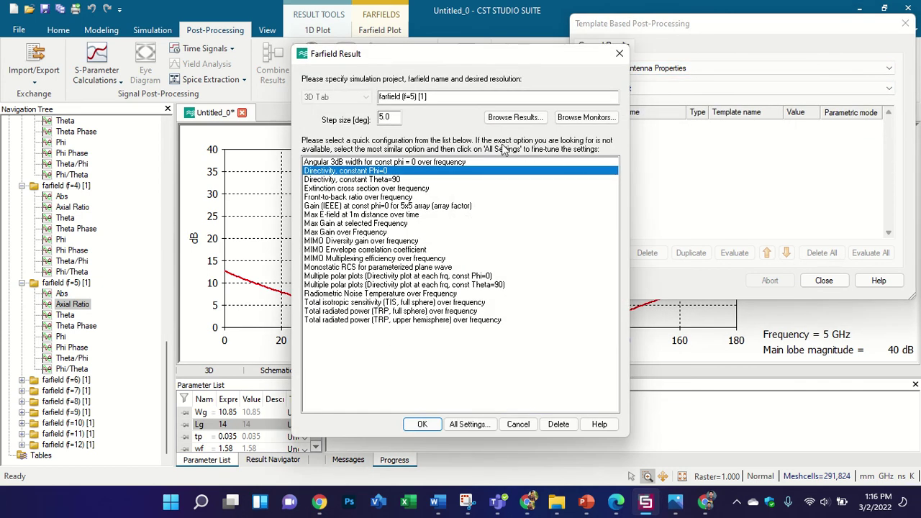
Base the farfield result on Max Gain over Frequency, with Realized Gain as plot mode and Axial Ratio as the component
{"action": "left_click", "coordinate": [367, 233]}
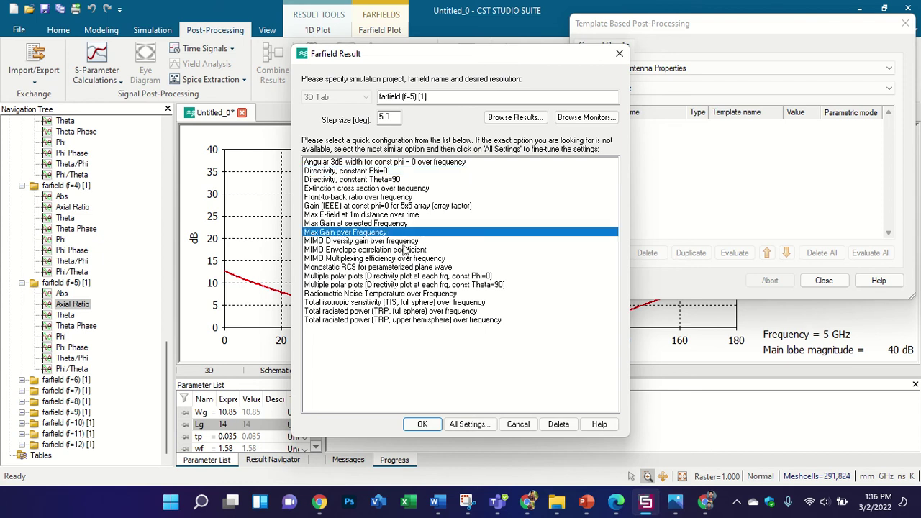
{"action": "left_click", "coordinate": [477, 425]}
{"action": "left_click", "coordinate": [607, 141]}
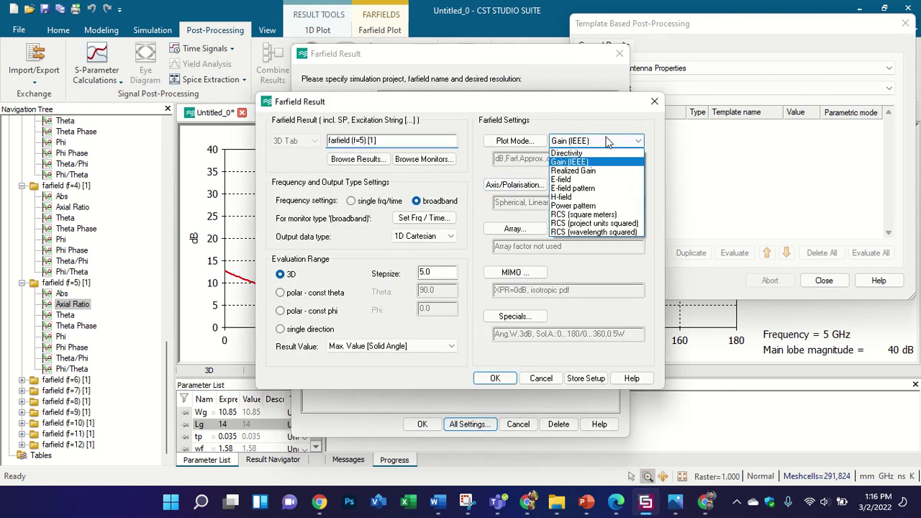
{"action": "left_click", "coordinate": [607, 171]}
{"action": "left_click", "coordinate": [607, 185]}
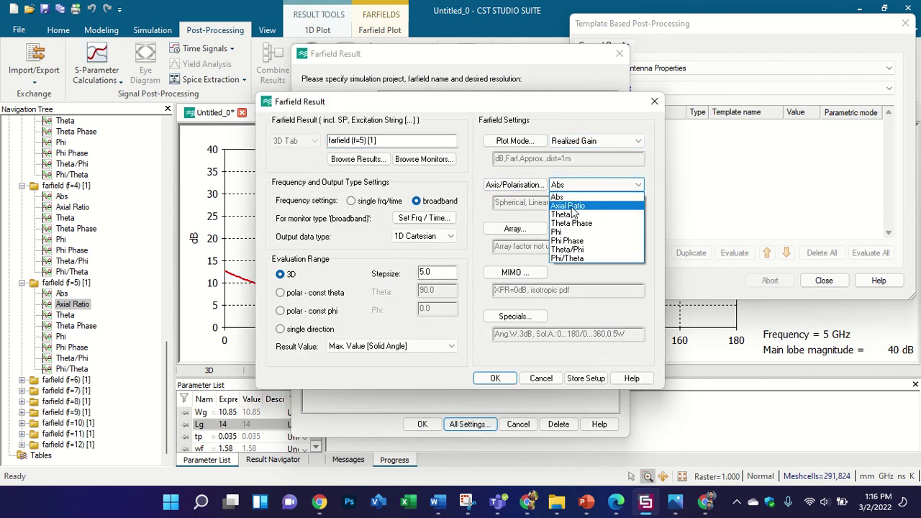
{"action": "left_click", "coordinate": [571, 207]}
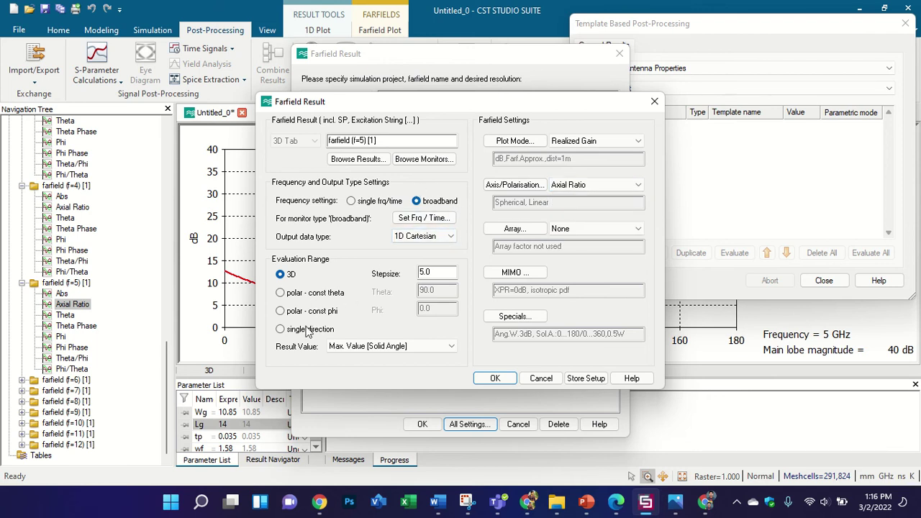
Evaluate the farfield result in a single direction at Theta 128 and Phi 90, and accept the template settings
{"action": "left_click", "coordinate": [281, 330]}
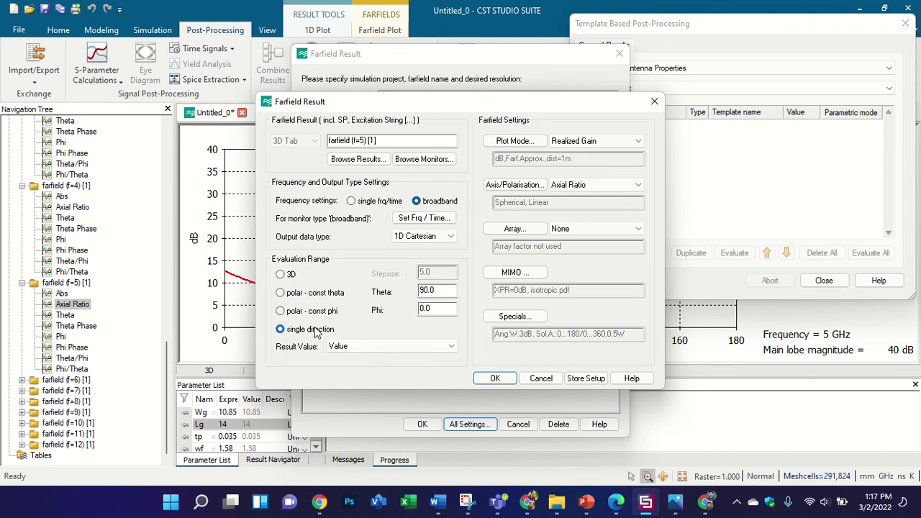
{"action": "mouse_move", "coordinate": [409, 101]}
{"action": "left_mouse_down"}
{"action": "mouse_move", "coordinate": [157, 52]}
{"action": "mouse_move", "coordinate": [375, 35]}
{"action": "mouse_move", "coordinate": [423, 119]}
{"action": "mouse_move", "coordinate": [418, 105]}
{"action": "left_mouse_up"}
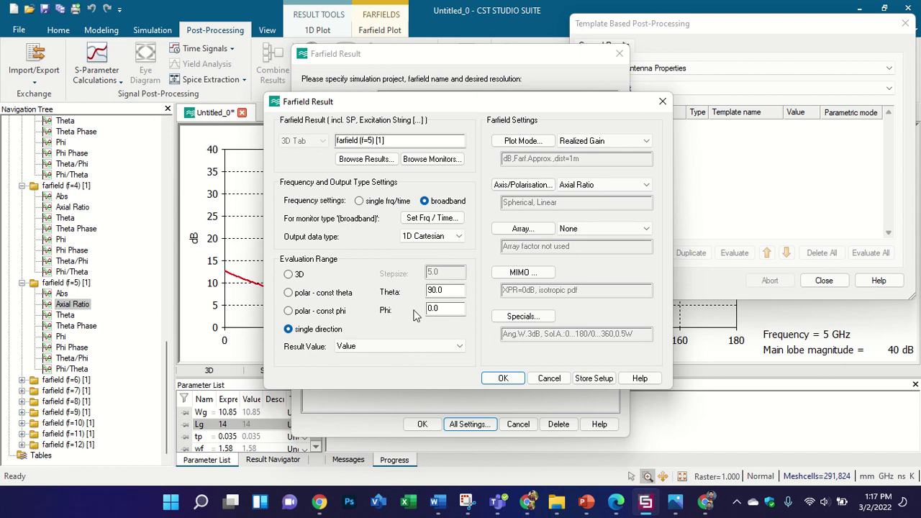
{"action": "left_click_drag", "start_coordinate": [437, 308], "coordinate": [401, 304]}
{"action": "type", "text": "90"}
{"action": "left_click_drag", "start_coordinate": [454, 290], "coordinate": [419, 285]}
{"action": "type", "text": "128"}
{"action": "left_click", "coordinate": [507, 381]}
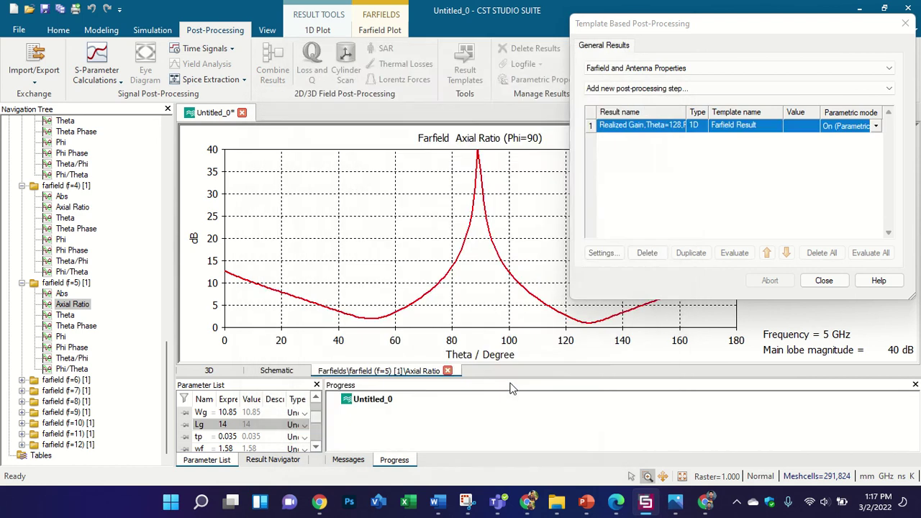
Evaluate the Theta 128, Phi 90 post-processing template over frequency and close the template window
{"action": "left_click", "coordinate": [732, 253]}
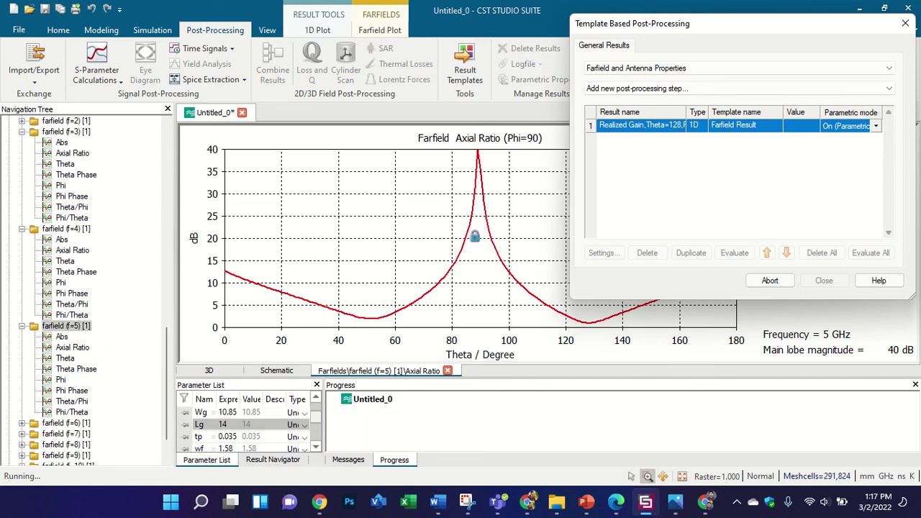
{"action": "left_click", "coordinate": [72, 347]}
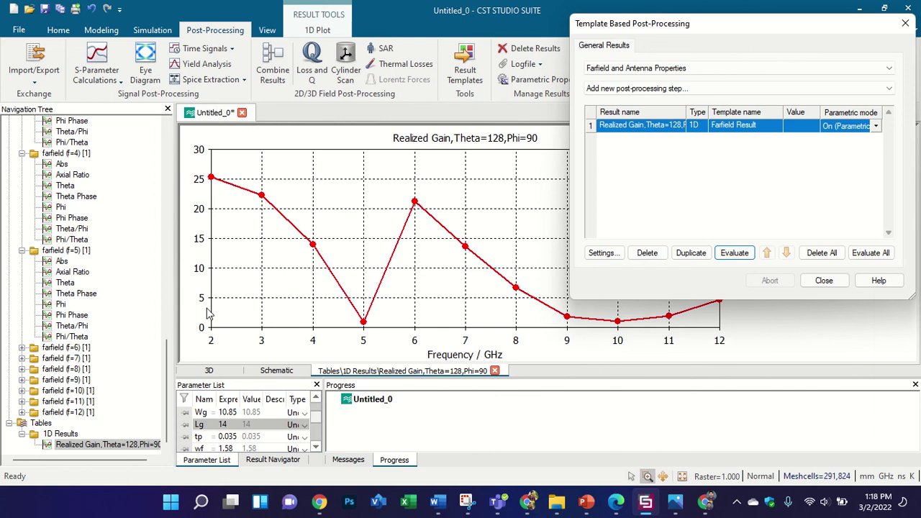
{"action": "left_click", "coordinate": [824, 281]}
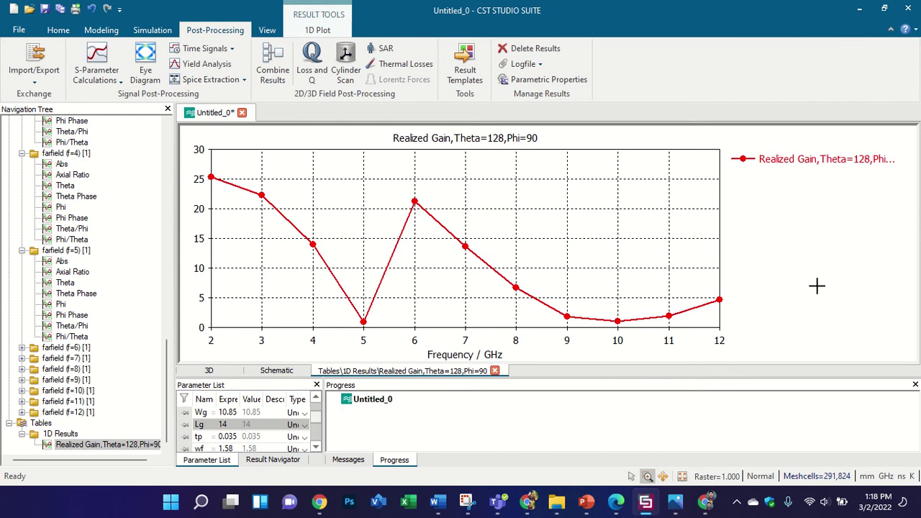
Examine the low-value portion of the axial ratio curve across 2 to 12 GHz, then restore the full plot
{"action": "left_click", "coordinate": [676, 504]}
{"action": "left_click", "coordinate": [676, 506]}
{"action": "left_click_drag", "start_coordinate": [189, 293], "coordinate": [754, 370]}
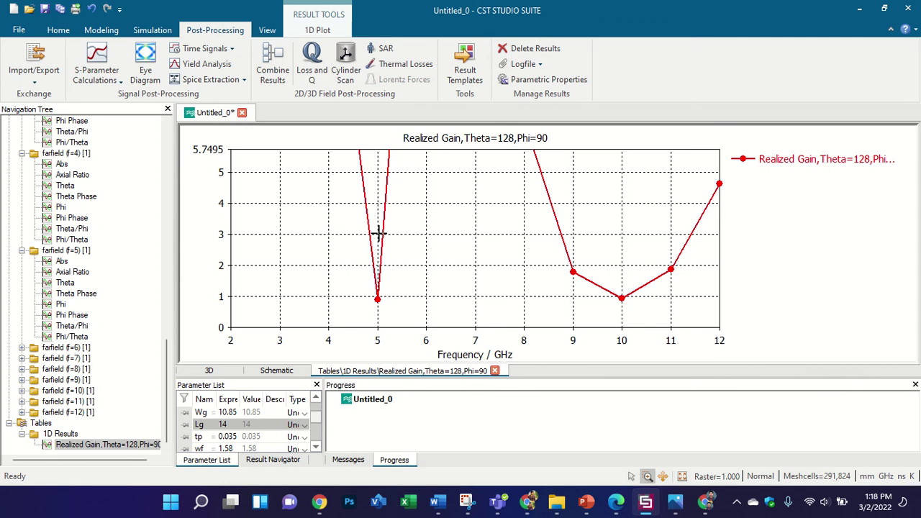
{"action": "right_click", "coordinate": [771, 227]}
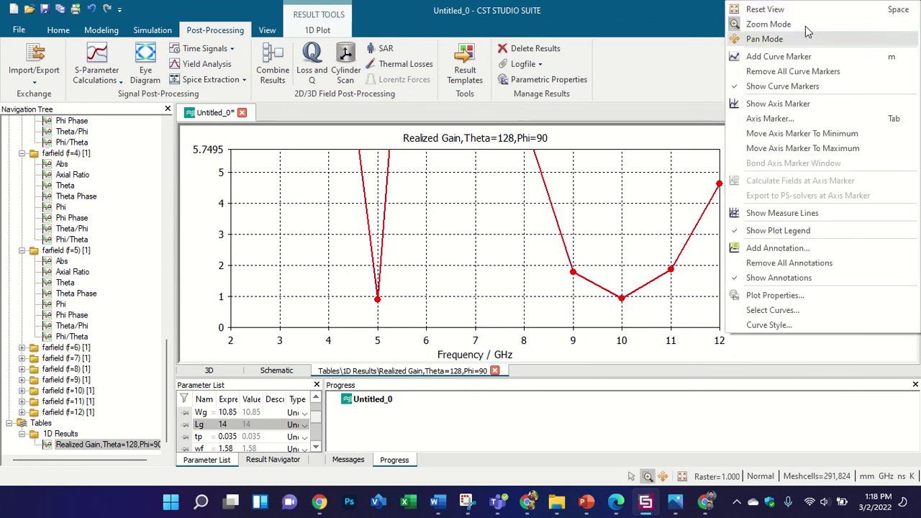
{"action": "left_click", "coordinate": [799, 9]}
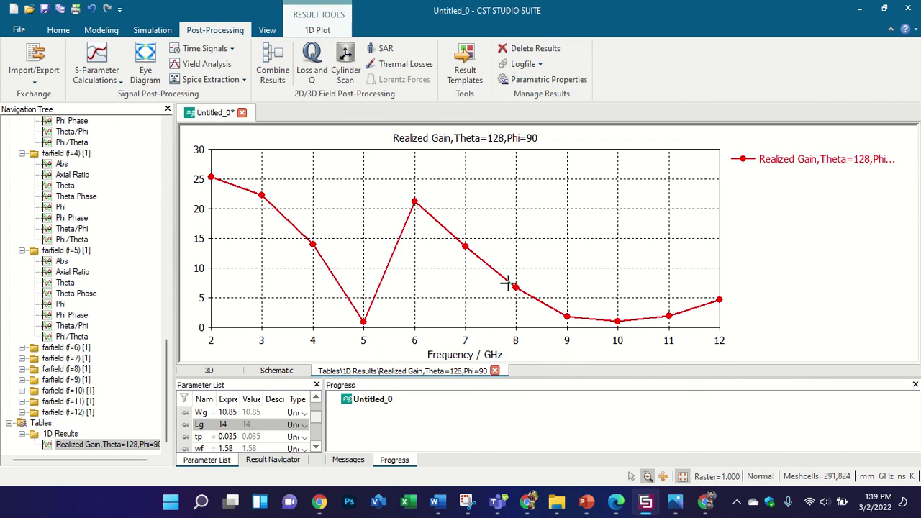
Inspect the axial ratio curve between about 8 and 12 GHz, then restore the full frequency range
{"action": "left_click_drag", "start_coordinate": [507, 283], "coordinate": [792, 355]}
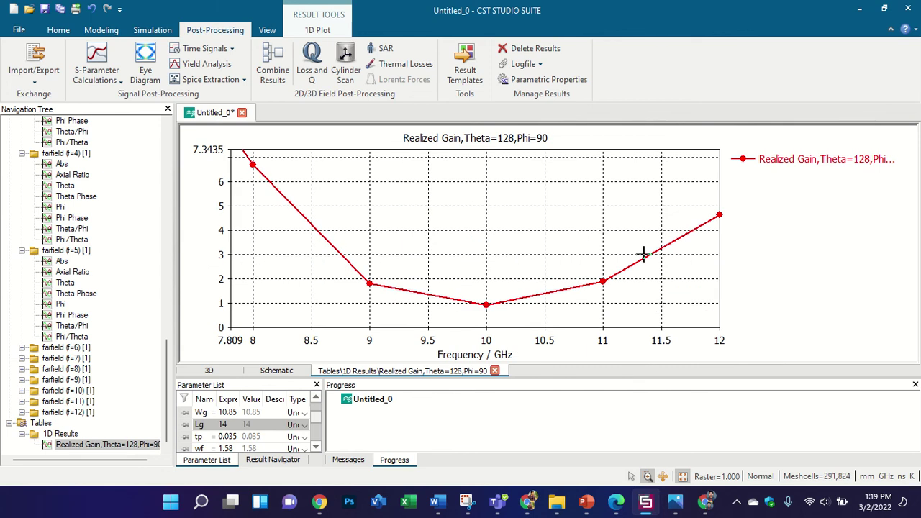
{"action": "right_click", "coordinate": [774, 209]}
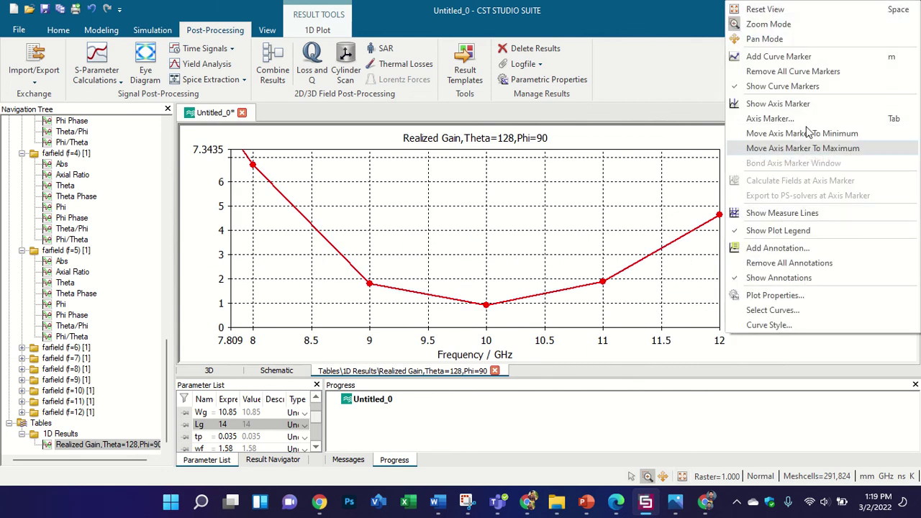
{"action": "left_click", "coordinate": [796, 8]}
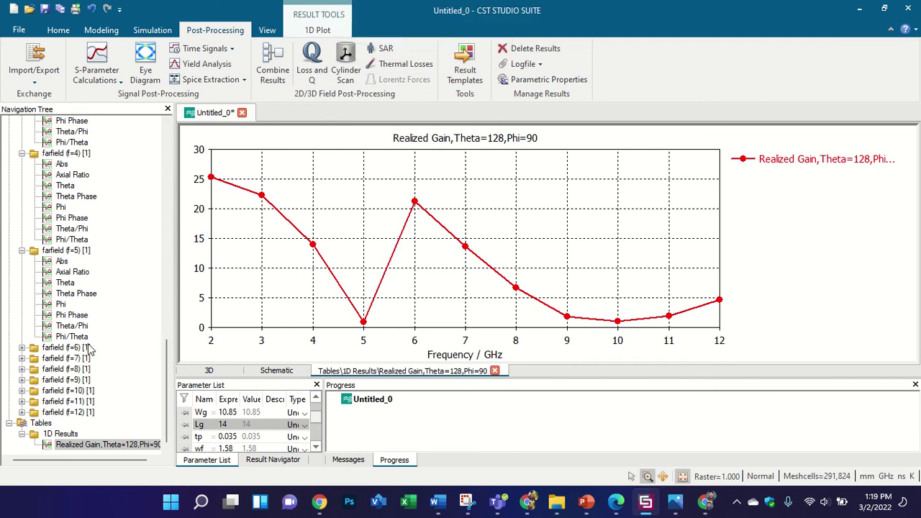
Display the 5 GHz surface current as a contour plot and view the antenna at an angle
{"action": "scroll", "coordinate": [90, 349], "scroll_direction": "up", "scroll_amount": 9}
{"action": "scroll", "coordinate": [90, 349], "scroll_direction": "up", "scroll_amount": 5}
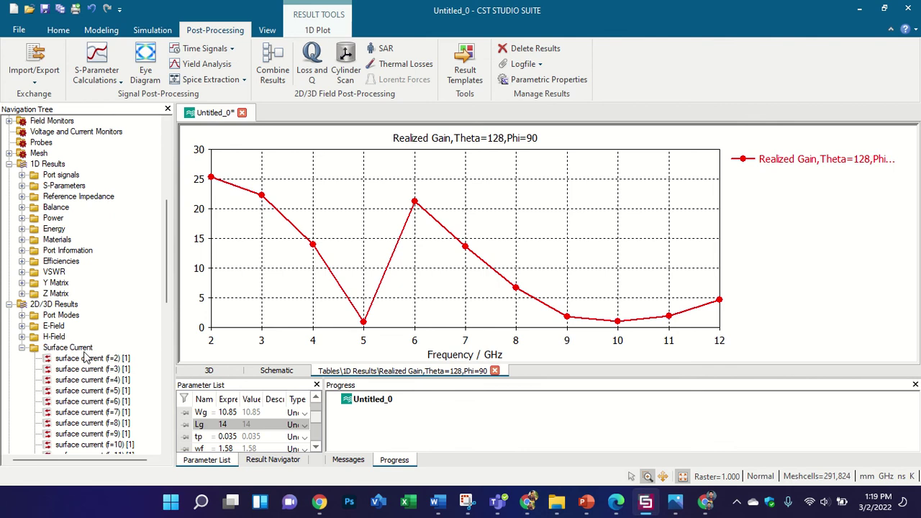
{"action": "scroll", "coordinate": [113, 388], "scroll_direction": "down", "scroll_amount": 1}
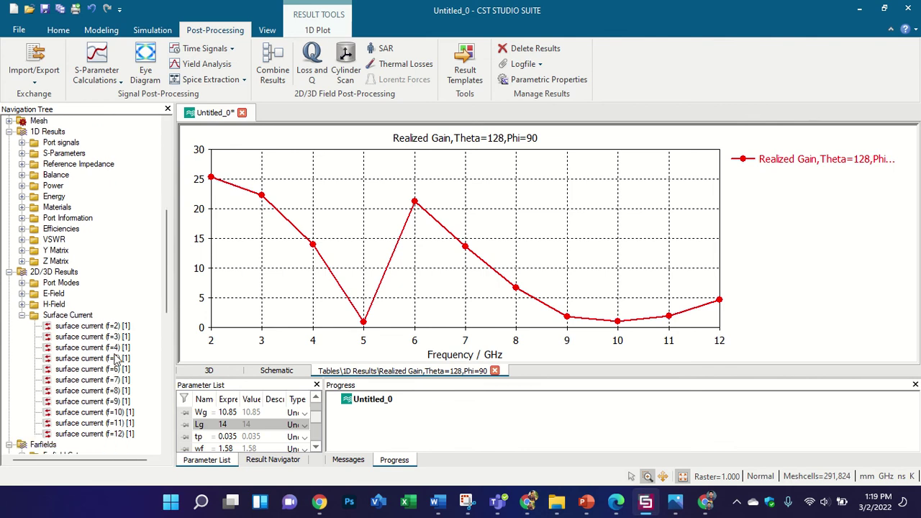
{"action": "left_click", "coordinate": [114, 358]}
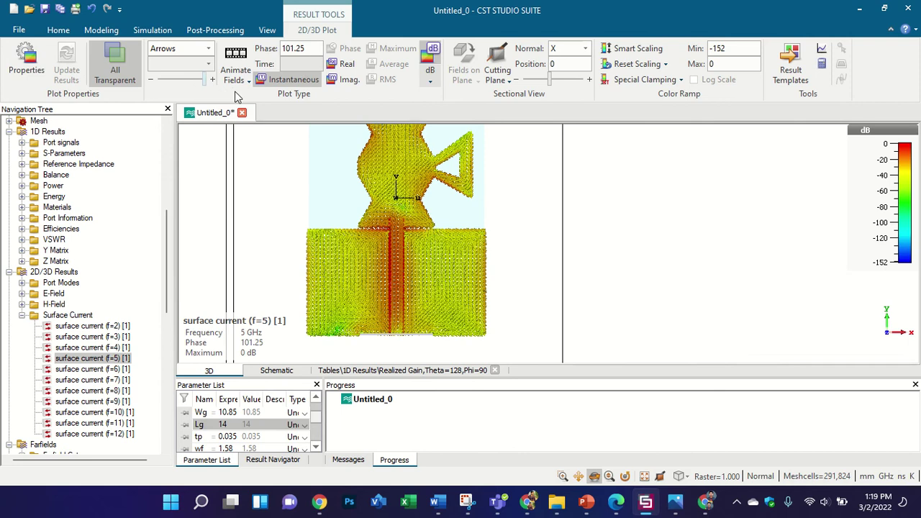
{"action": "left_click", "coordinate": [207, 48]}
{"action": "left_click", "coordinate": [169, 59]}
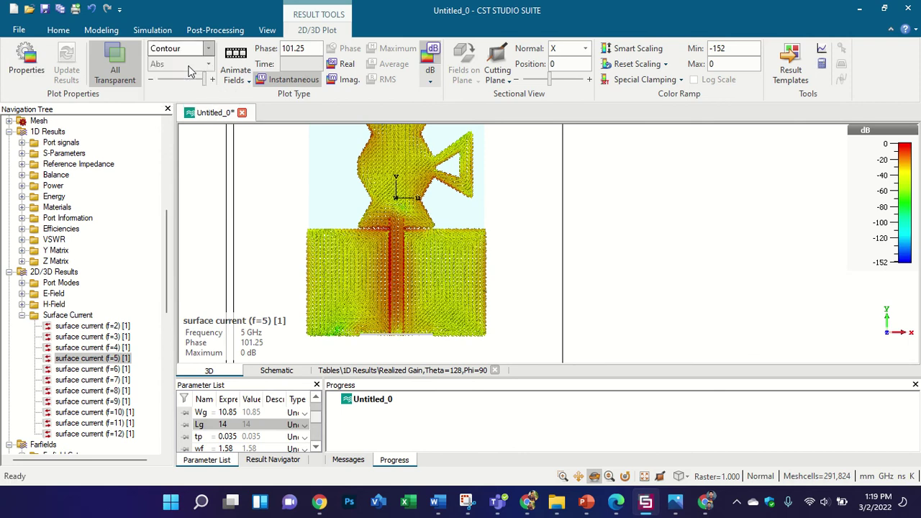
{"action": "left_click_drag", "start_coordinate": [400, 189], "coordinate": [336, 143]}
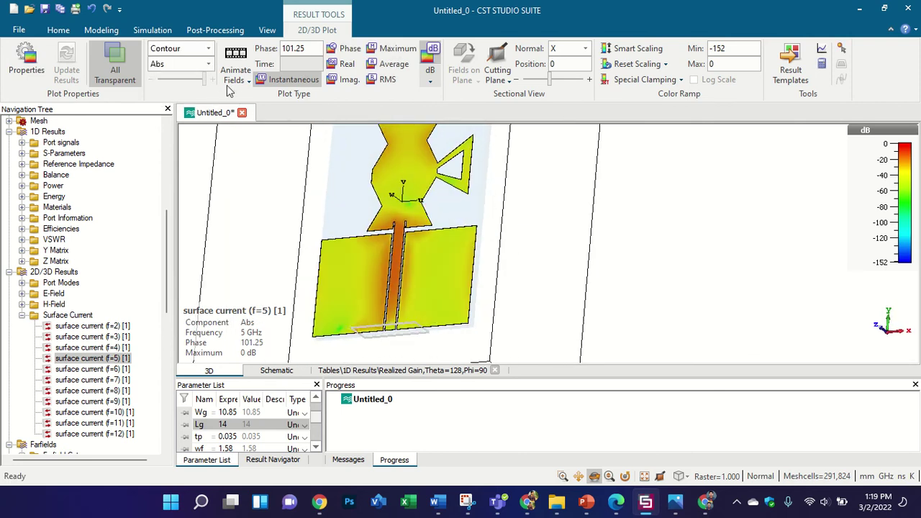
Show the 5 GHz surface current as arrows on a linear scale, with the colour range narrowed to about ±32.8 A/m
{"action": "left_click", "coordinate": [208, 49]}
{"action": "left_click", "coordinate": [163, 71]}
{"action": "left_click_drag", "start_coordinate": [421, 241], "coordinate": [539, 248]}
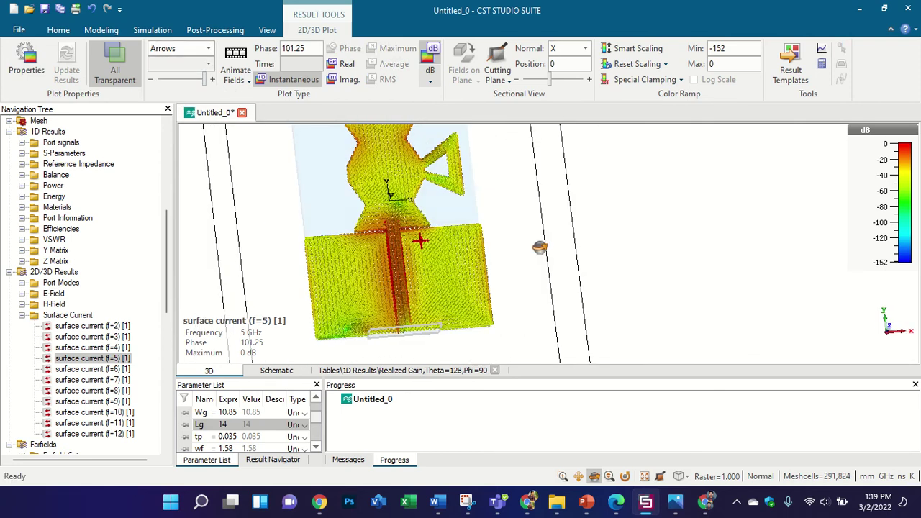
{"action": "left_click", "coordinate": [431, 64]}
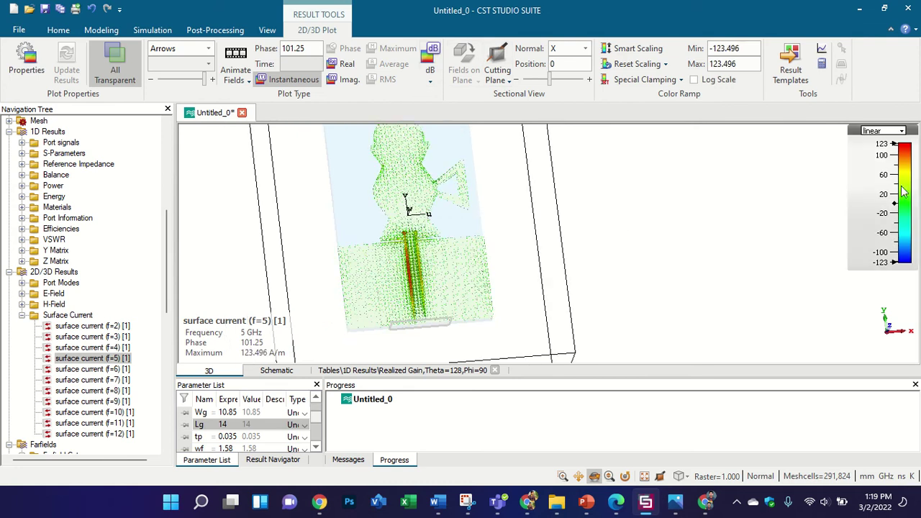
{"action": "left_click_drag", "start_coordinate": [884, 186], "coordinate": [607, 196]}
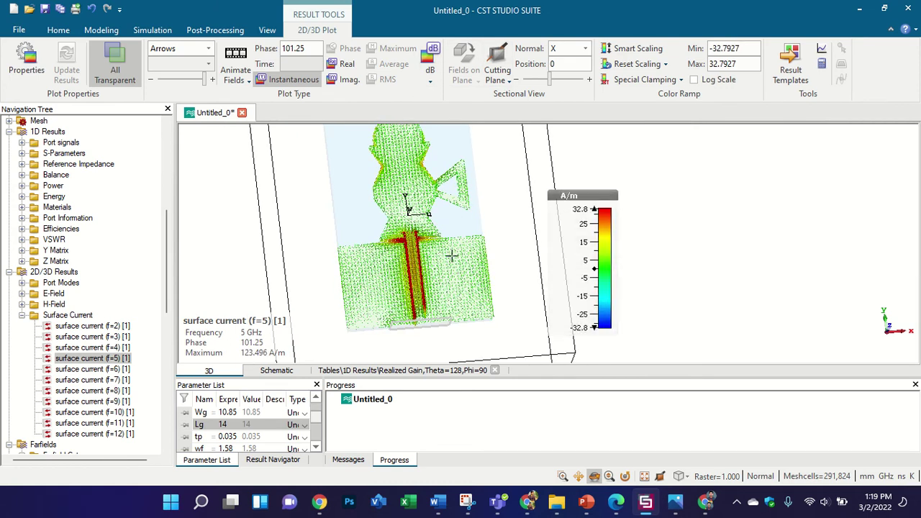
{"action": "scroll", "coordinate": [452, 255], "scroll_direction": "down", "scroll_amount": 3}
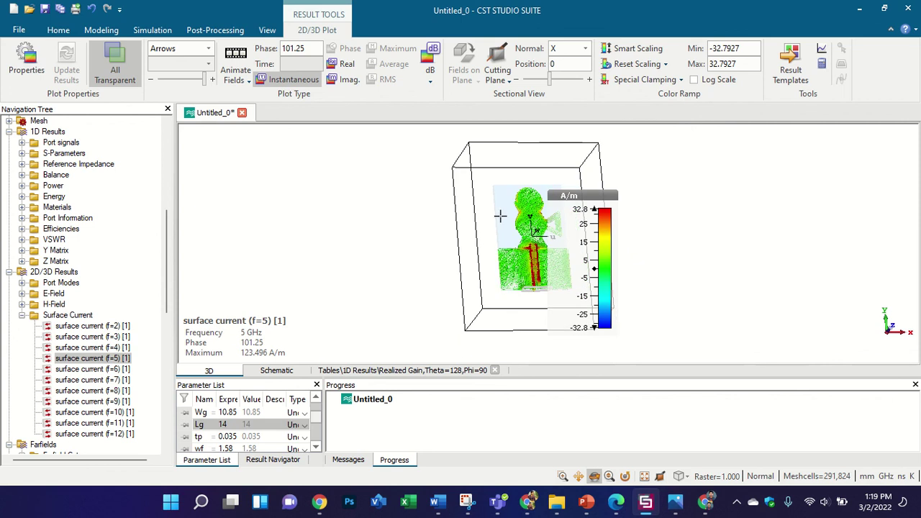
Add a Farfield Result post-processing step from the Farfield and Antenna Properties result templates
{"action": "left_click", "coordinate": [216, 29]}
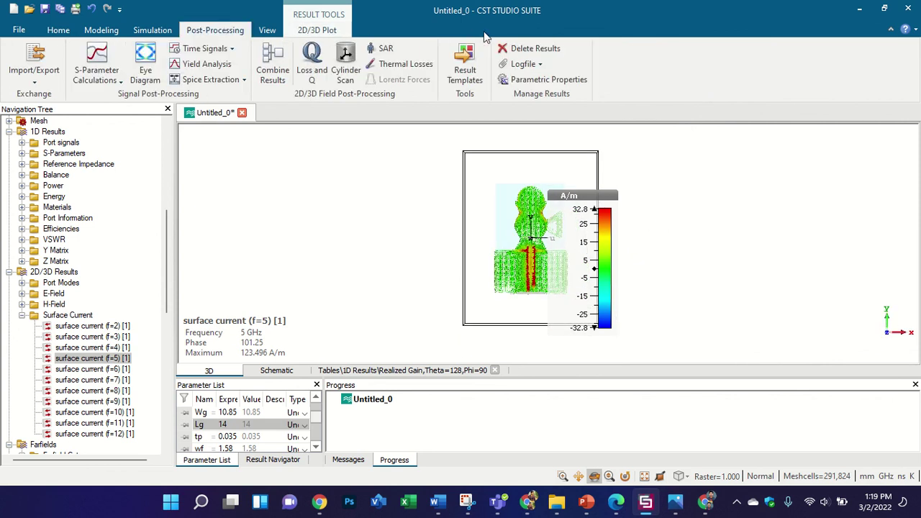
{"action": "left_click", "coordinate": [465, 63]}
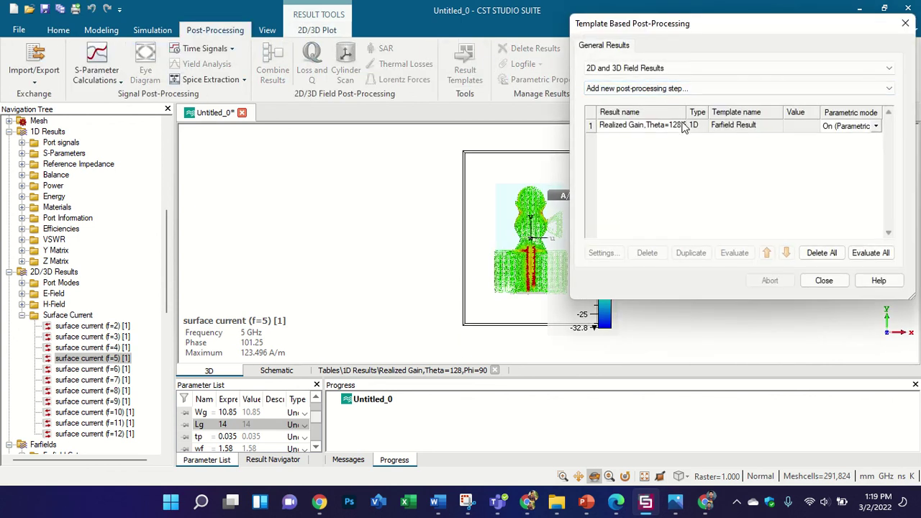
{"action": "left_click", "coordinate": [676, 68]}
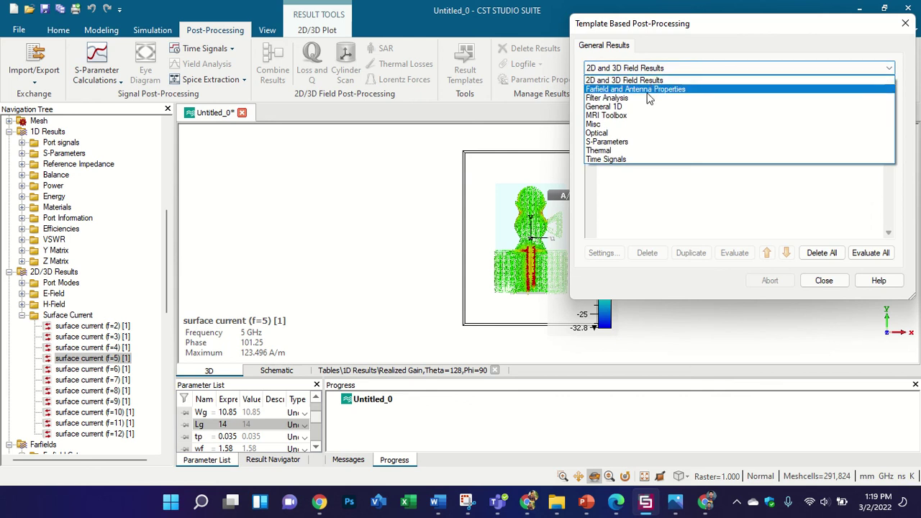
{"action": "left_click", "coordinate": [652, 95]}
{"action": "left_click", "coordinate": [654, 70]}
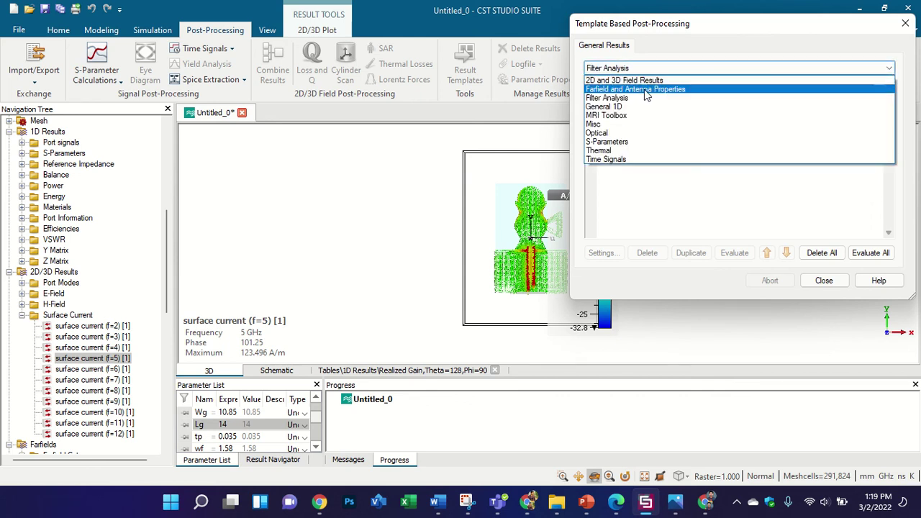
{"action": "left_click", "coordinate": [645, 89]}
{"action": "left_click", "coordinate": [645, 88]}
{"action": "left_click", "coordinate": [623, 179]}
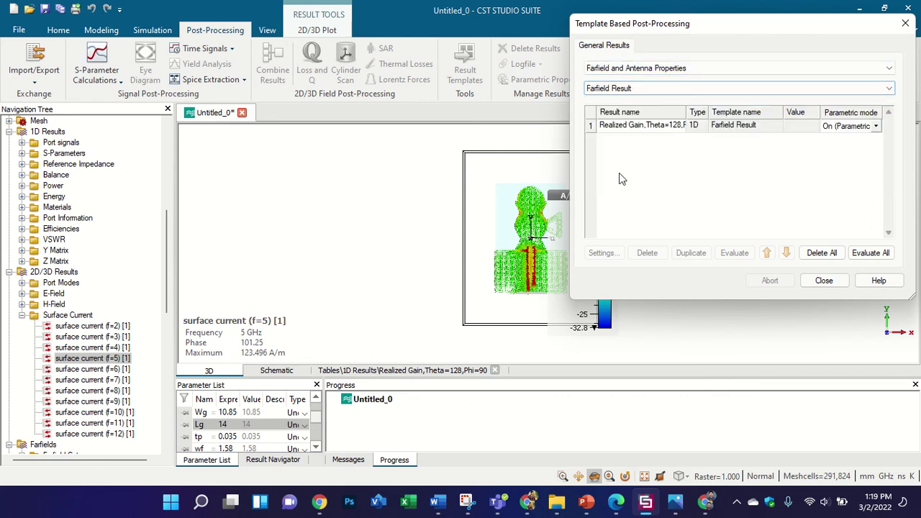
Configure the farfield template as Max Gain over Frequency with Realized Gain as the plot mode, and accept its settings
{"action": "left_click", "coordinate": [376, 233]}
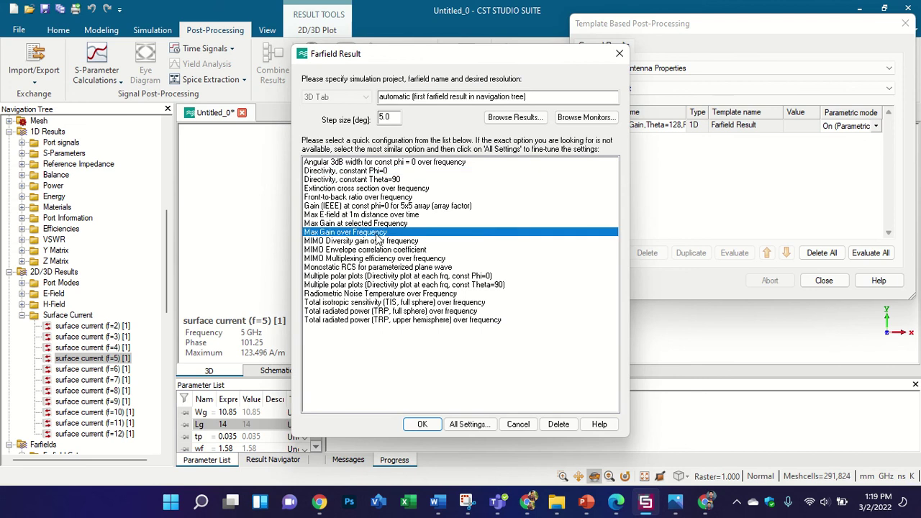
{"action": "left_click", "coordinate": [469, 424]}
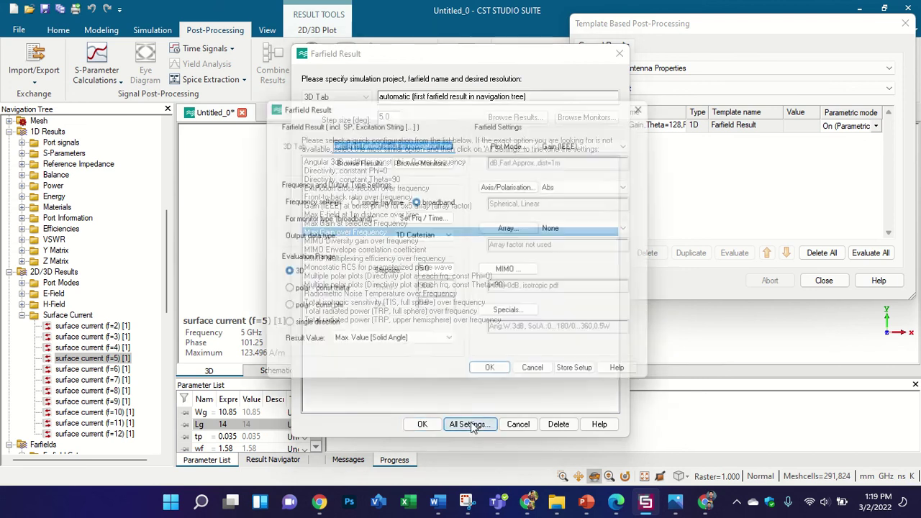
{"action": "left_click", "coordinate": [628, 141]}
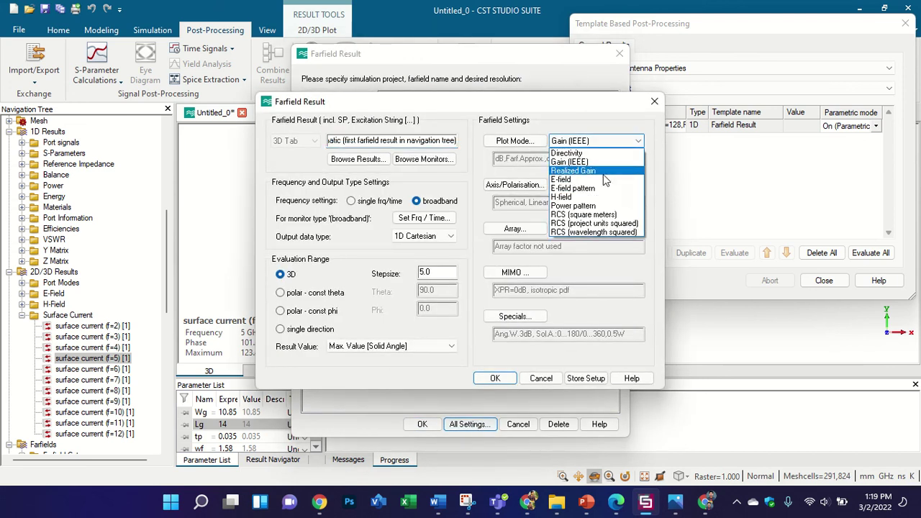
{"action": "left_click", "coordinate": [602, 174]}
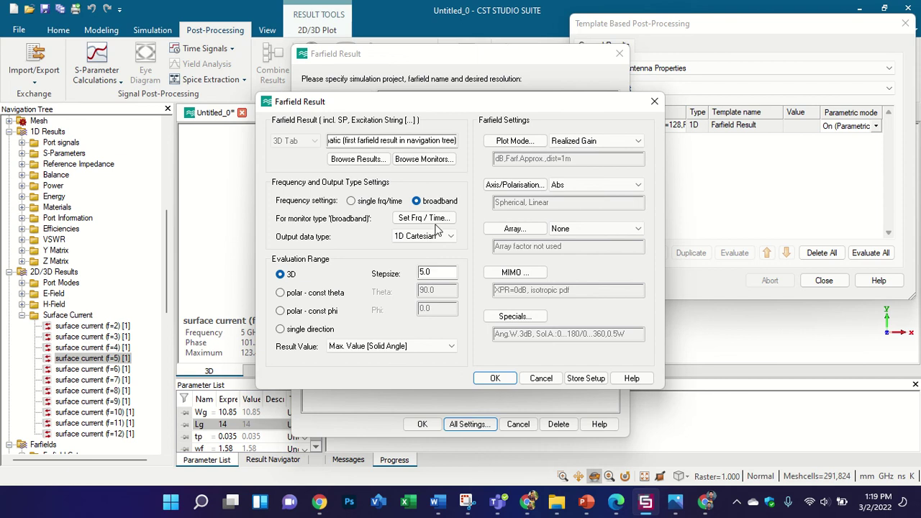
{"action": "left_click", "coordinate": [495, 378]}
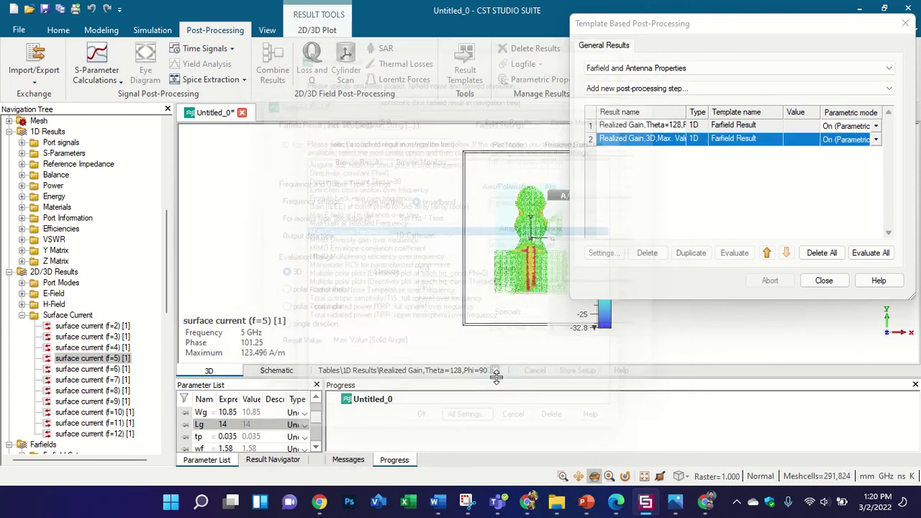
Evaluate the maximum realized gain template over frequency, and place the resulting plot's legend inside the graph area below the curve
{"action": "left_click", "coordinate": [735, 253]}
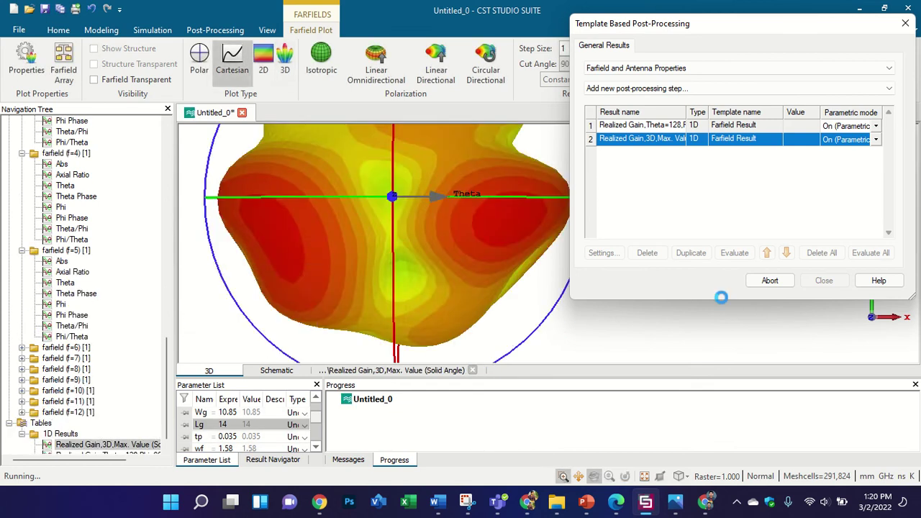
{"action": "left_click", "coordinate": [824, 281]}
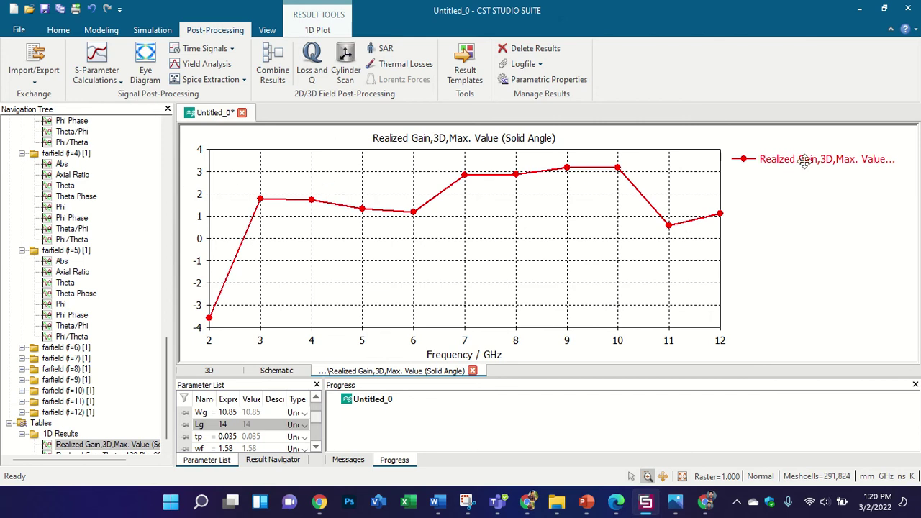
{"action": "left_click_drag", "start_coordinate": [804, 161], "coordinate": [448, 296]}
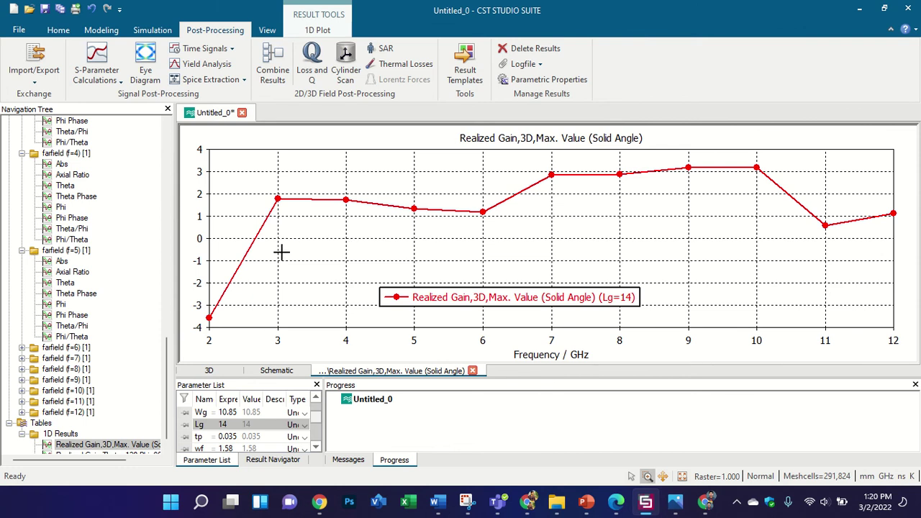
Place curve markers on the realized gain curve near 3.15 GHz and just above 9 GHz, then remove all of them
{"action": "left_click", "coordinate": [317, 29]}
{"action": "left_click", "coordinate": [559, 63]}
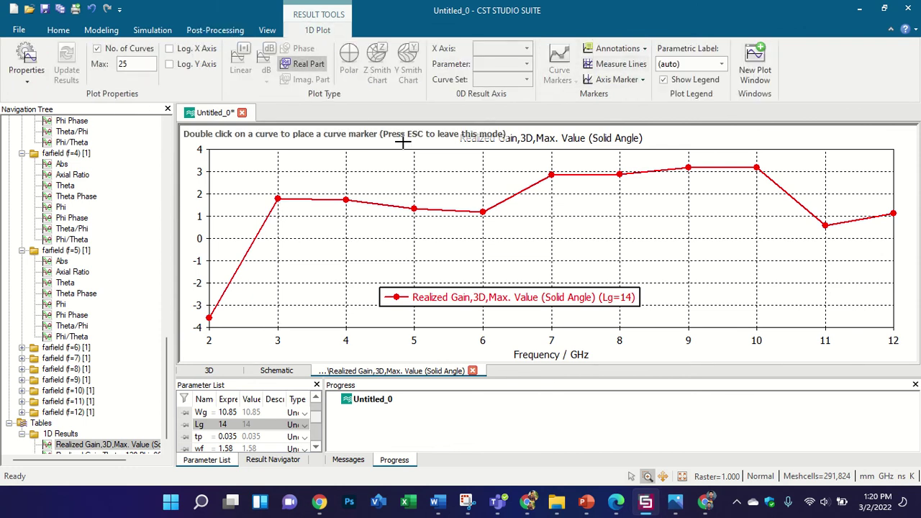
{"action": "double_click", "coordinate": [279, 203]}
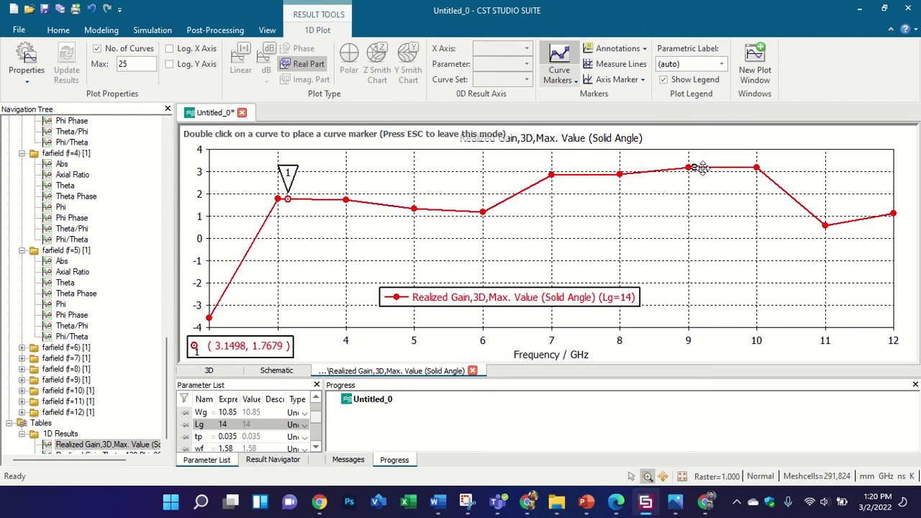
{"action": "left_click_drag", "start_coordinate": [702, 168], "coordinate": [714, 168]}
{"action": "left_click", "coordinate": [560, 80]}
{"action": "left_click", "coordinate": [596, 111]}
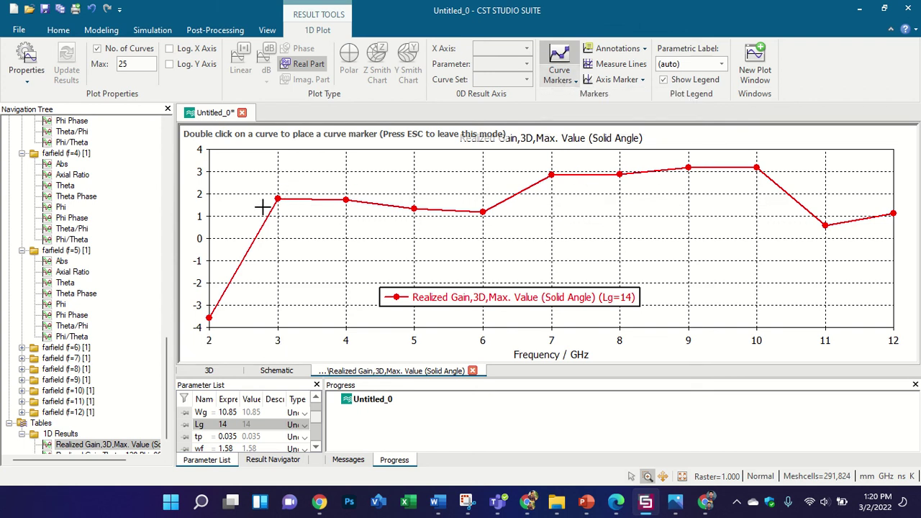
{"action": "scroll", "coordinate": [93, 243], "scroll_direction": "up", "scroll_amount": 6}
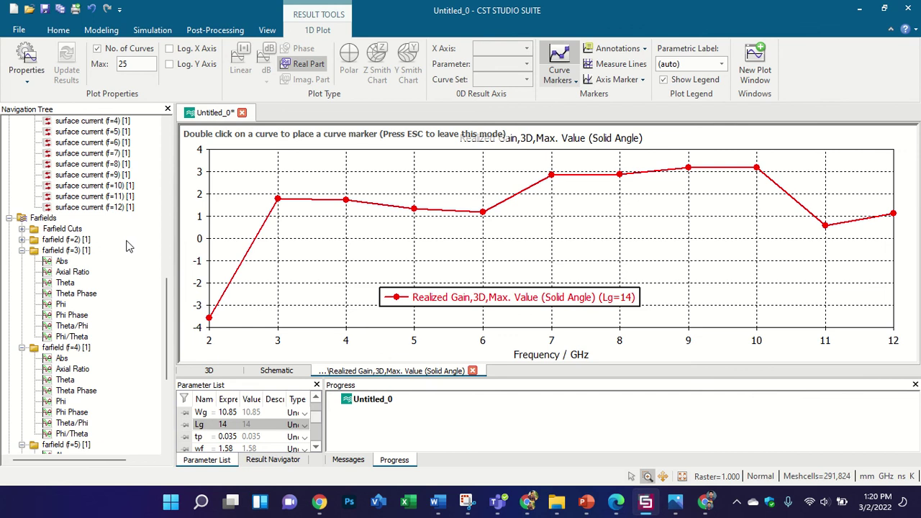
{"action": "scroll", "coordinate": [76, 273], "scroll_direction": "down", "scroll_amount": 6}
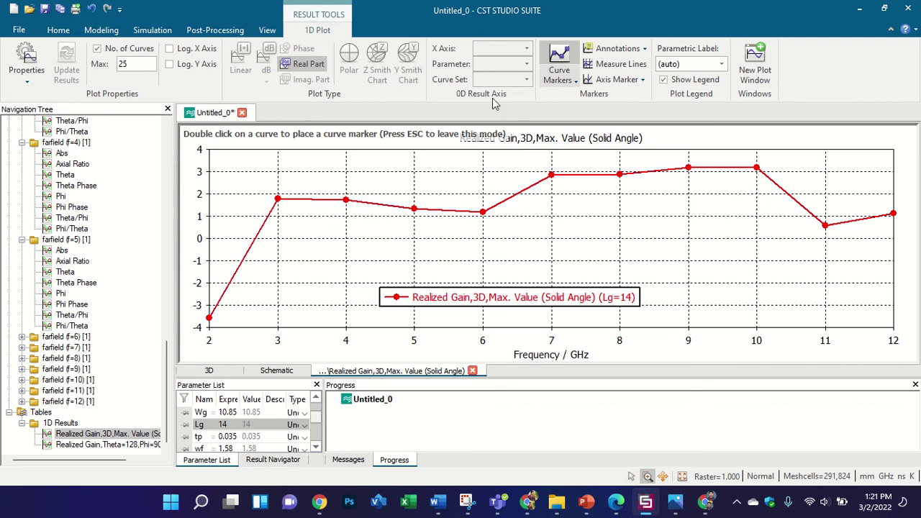
{"action": "left_click", "coordinate": [568, 82]}
{"action": "left_click", "coordinate": [593, 113]}
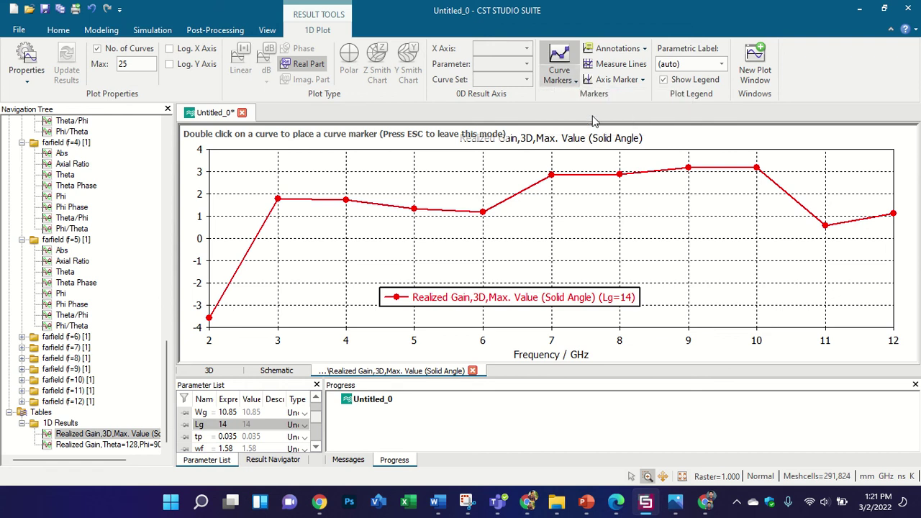
{"action": "key", "text": "Escape"}
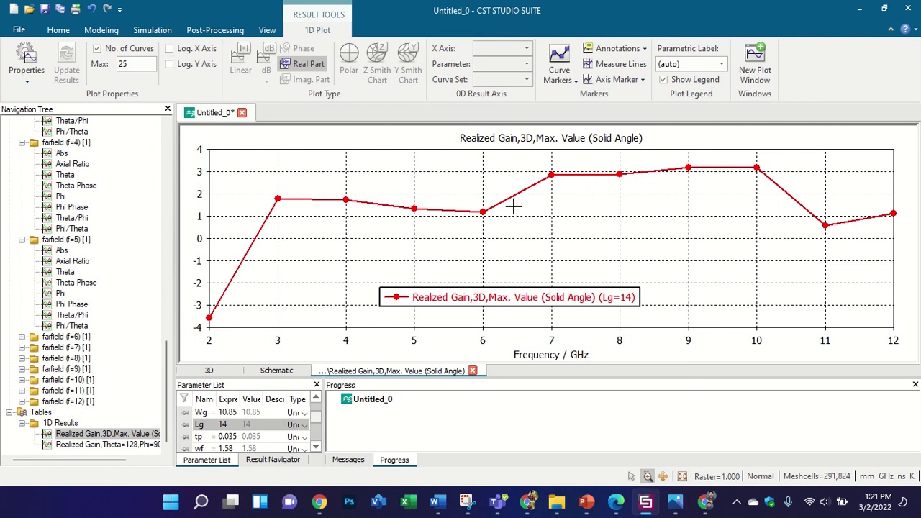
Return to the 3D model of all components and examine the whole antenna geometry from the front
{"action": "scroll", "coordinate": [153, 271], "scroll_direction": "up", "scroll_amount": 5}
{"action": "scroll", "coordinate": [152, 271], "scroll_direction": "up", "scroll_amount": 4}
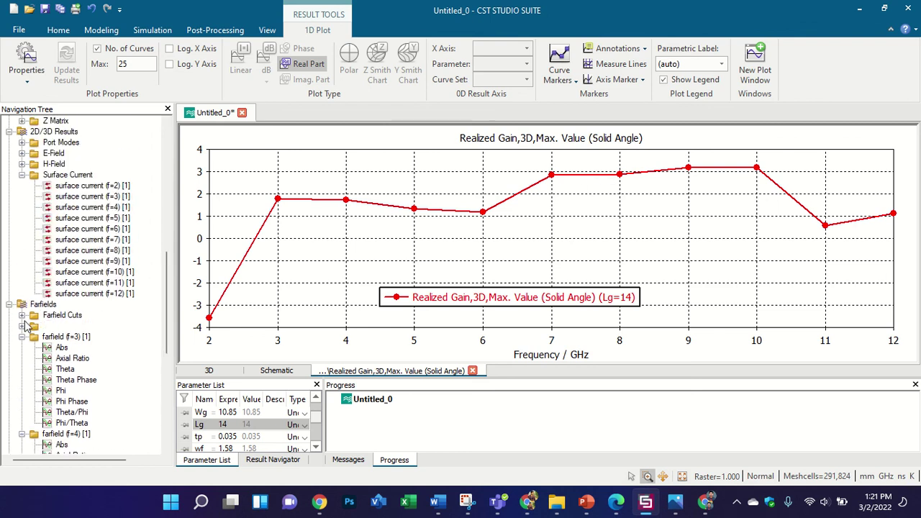
{"action": "scroll", "coordinate": [81, 308], "scroll_direction": "up", "scroll_amount": 4}
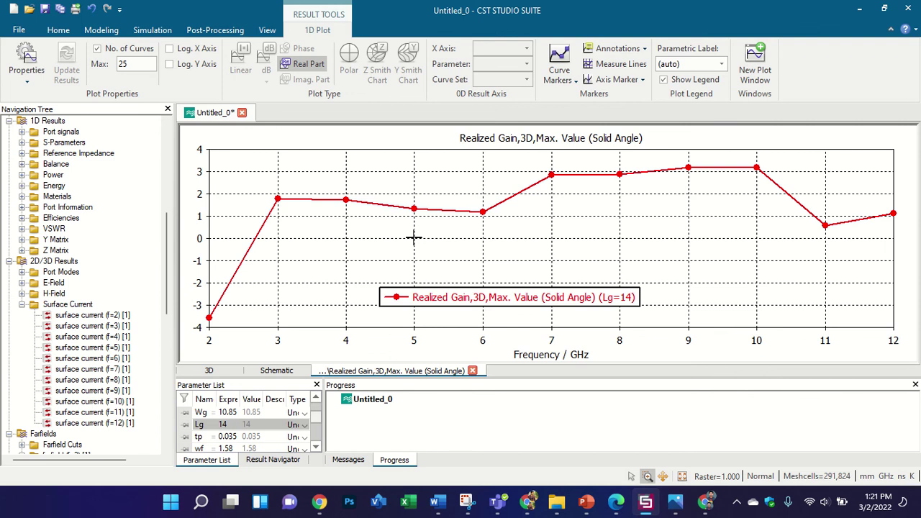
{"action": "scroll", "coordinate": [75, 252], "scroll_direction": "up", "scroll_amount": 8}
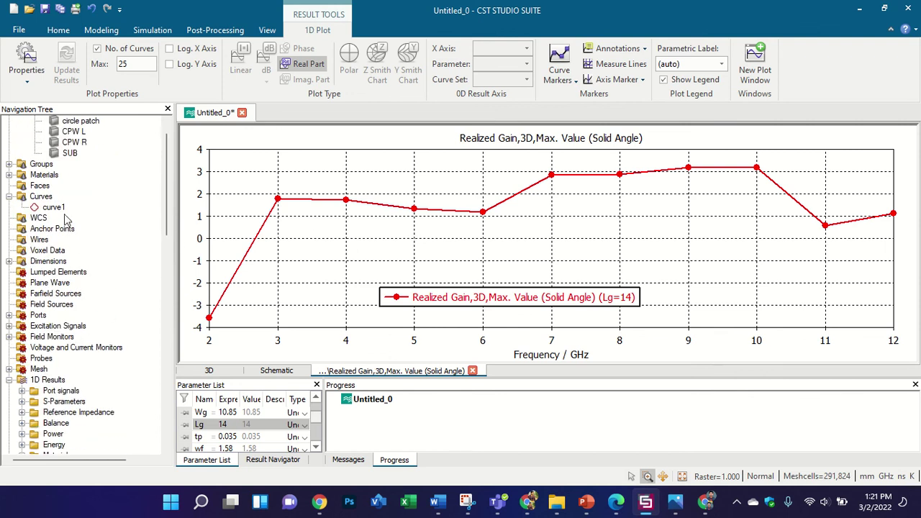
{"action": "scroll", "coordinate": [65, 219], "scroll_direction": "up", "scroll_amount": 1}
{"action": "left_click", "coordinate": [76, 123]}
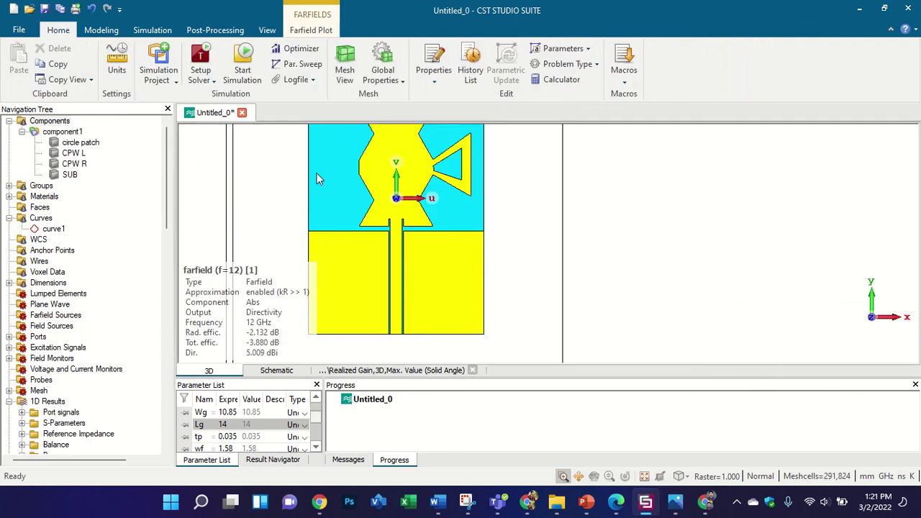
{"action": "scroll", "coordinate": [565, 217], "scroll_direction": "down", "scroll_amount": 1}
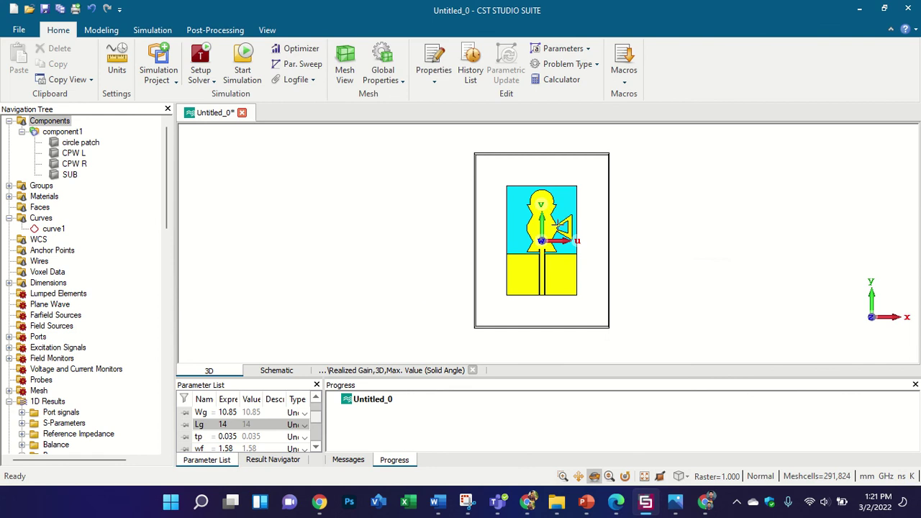
{"action": "scroll", "coordinate": [602, 236], "scroll_direction": "up", "scroll_amount": 2}
{"action": "scroll", "coordinate": [428, 243], "scroll_direction": "down", "scroll_amount": 1}
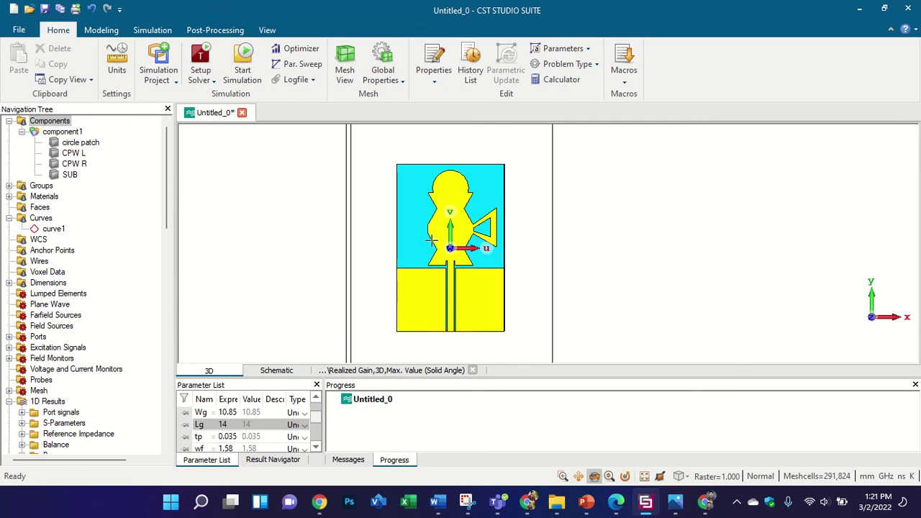
Plot the radiation and total efficiencies over frequency, using a linear magnitude scale
{"action": "scroll", "coordinate": [64, 151], "scroll_direction": "down", "scroll_amount": 11}
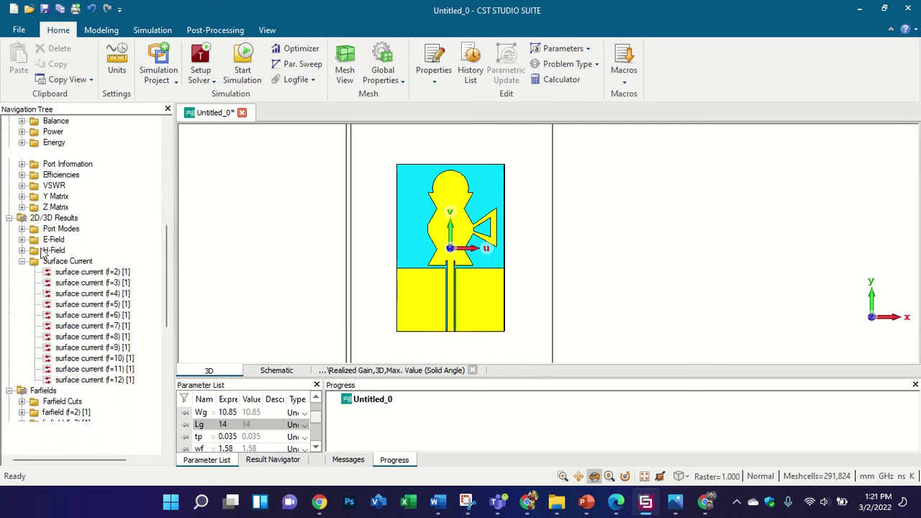
{"action": "left_click", "coordinate": [62, 144]}
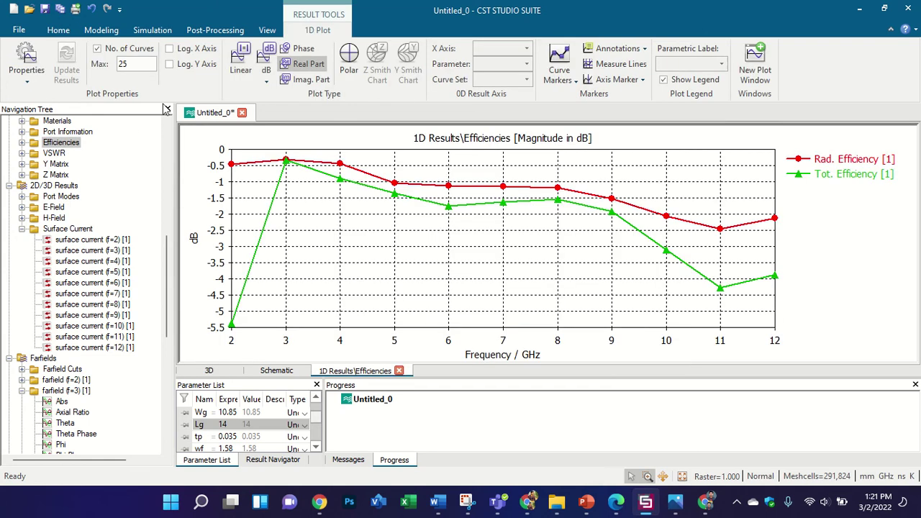
{"action": "left_click", "coordinate": [243, 60]}
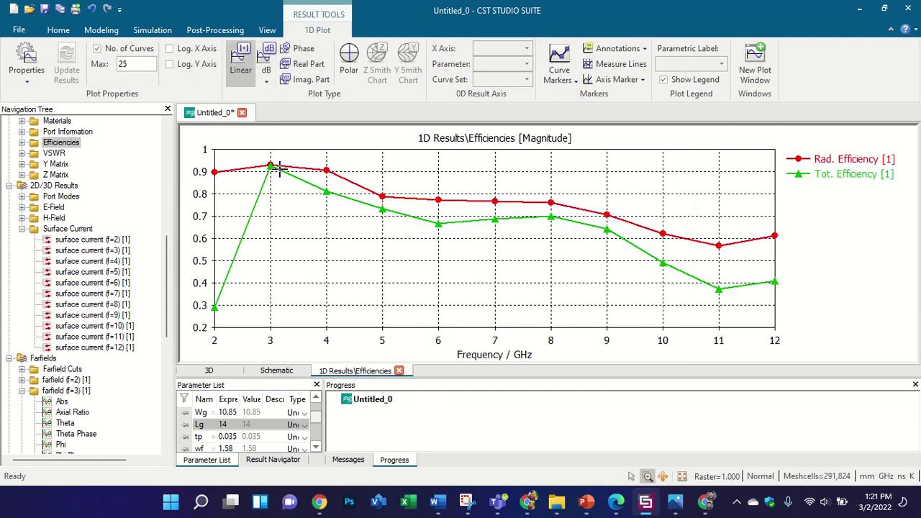
Examine the radiation and total efficiency peaks around 3 GHz up close, and restore the full plot range
{"action": "left_click_drag", "start_coordinate": [256, 157], "coordinate": [284, 175]}
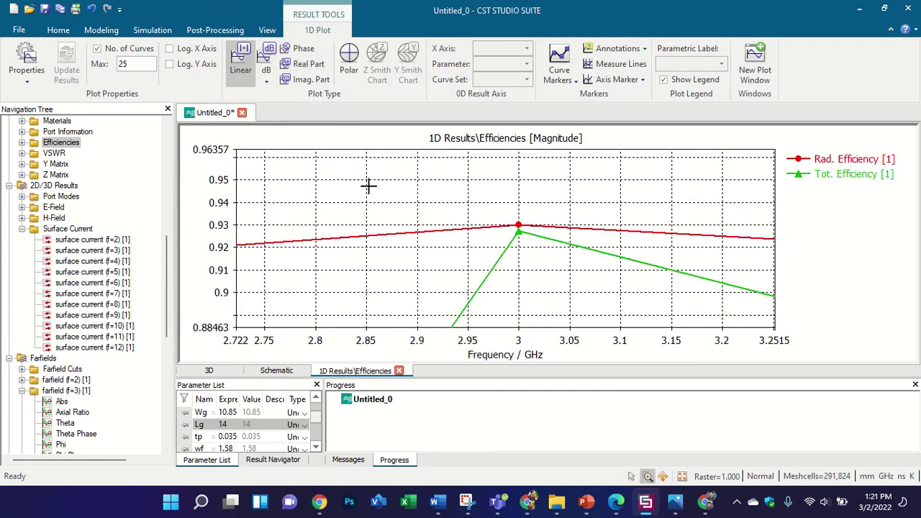
{"action": "right_click", "coordinate": [363, 159]}
{"action": "left_click", "coordinate": [384, 171]}
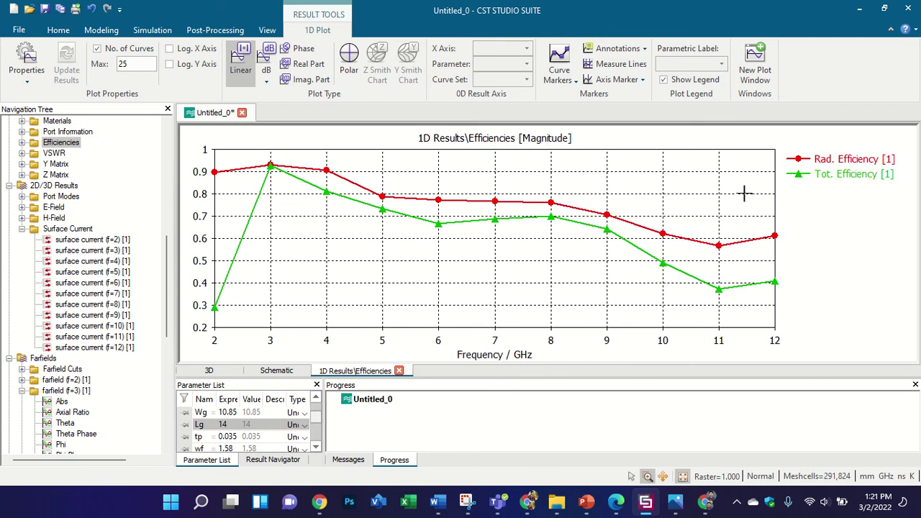
{"action": "left_click_drag", "start_coordinate": [263, 155], "coordinate": [284, 180]}
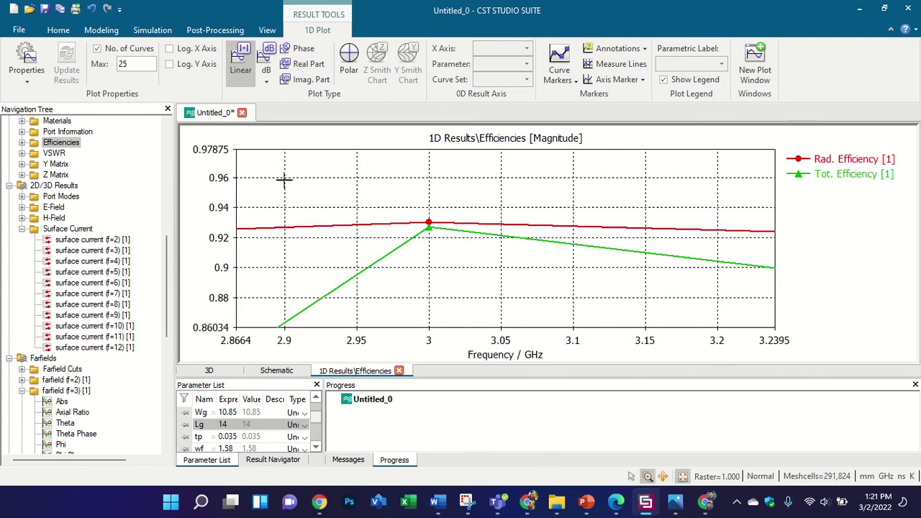
{"action": "left_click_drag", "start_coordinate": [415, 218], "coordinate": [434, 241]}
{"action": "right_click", "coordinate": [421, 147]}
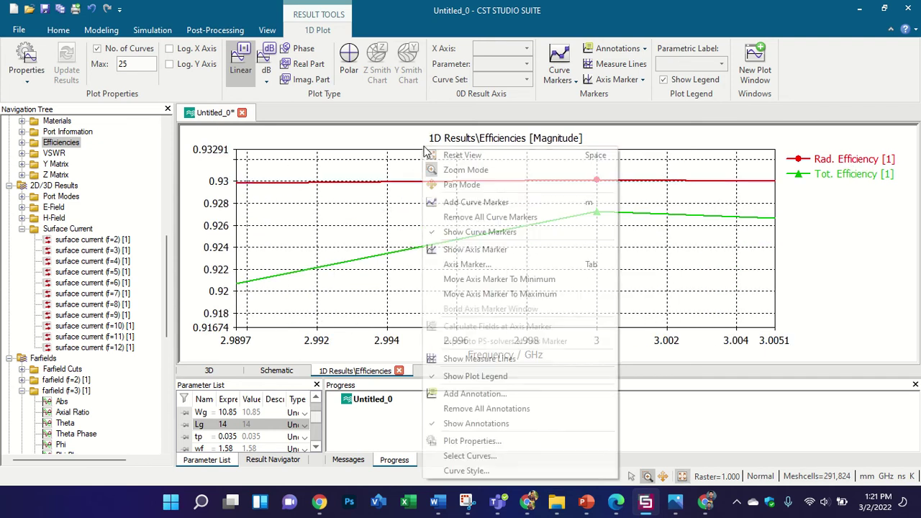
{"action": "left_click", "coordinate": [442, 153]}
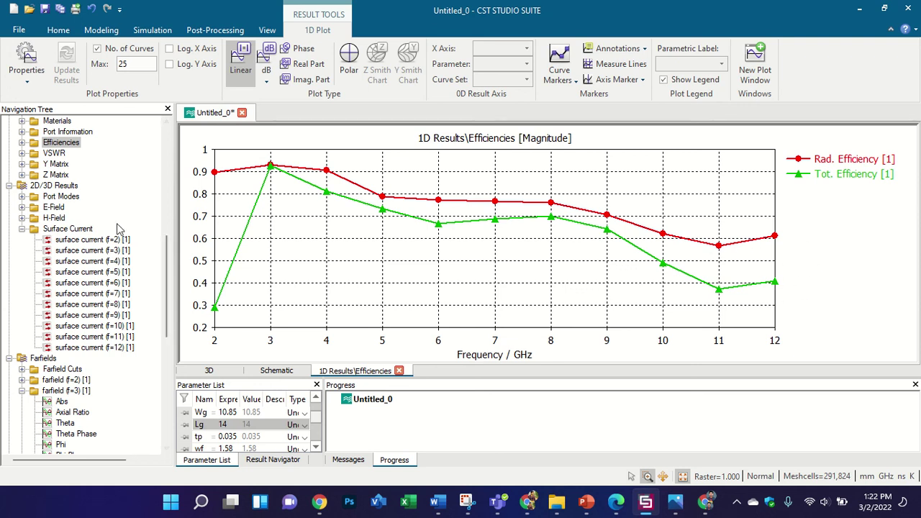
Return to the 3D model of all components and show the modeling tools
{"action": "scroll", "coordinate": [92, 237], "scroll_direction": "up", "scroll_amount": 8}
{"action": "scroll", "coordinate": [92, 238], "scroll_direction": "up", "scroll_amount": 3}
{"action": "left_click", "coordinate": [50, 121]}
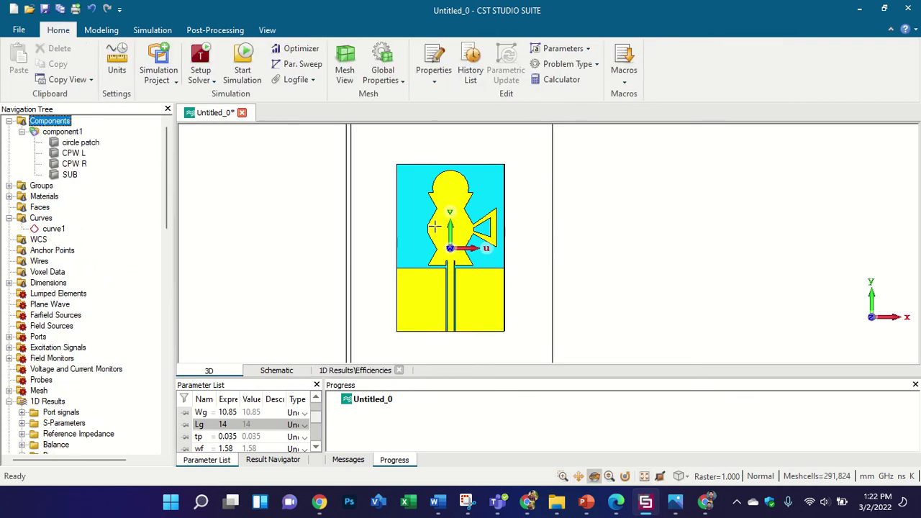
{"action": "left_click", "coordinate": [103, 33]}
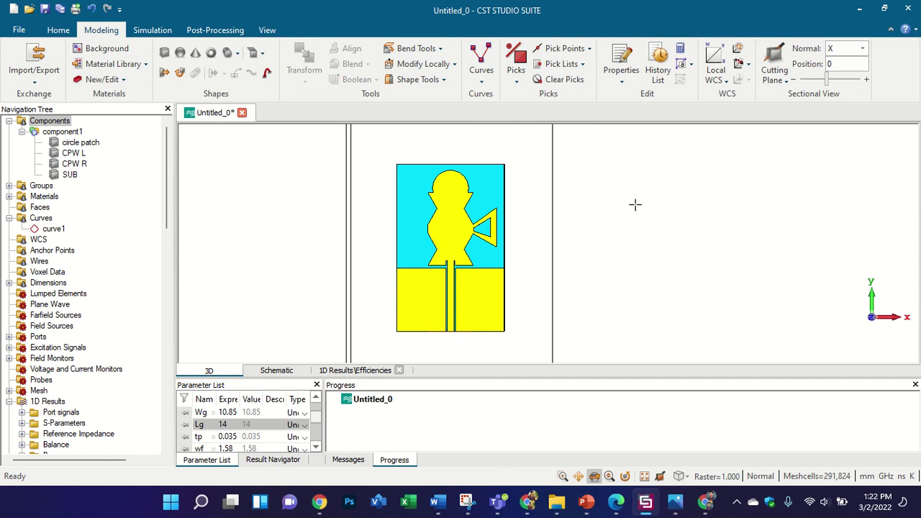
Switch to the FINAL Article PDF in Edge and view the Figure 2 return loss graph, alternating with the antenna model in CST
{"action": "left_click", "coordinate": [589, 504]}
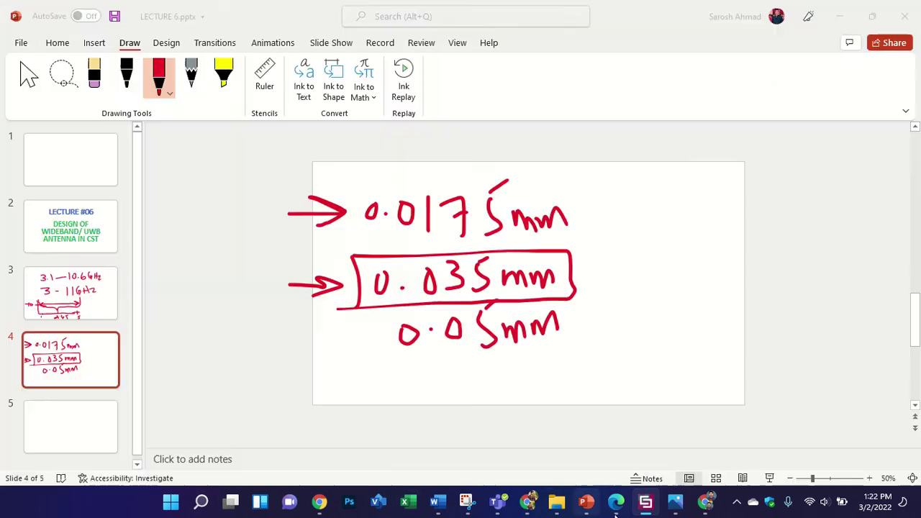
{"action": "left_click", "coordinate": [616, 503]}
{"action": "scroll", "coordinate": [584, 257], "scroll_direction": "down", "scroll_amount": 5}
{"action": "scroll", "coordinate": [580, 259], "scroll_direction": "down", "scroll_amount": 15}
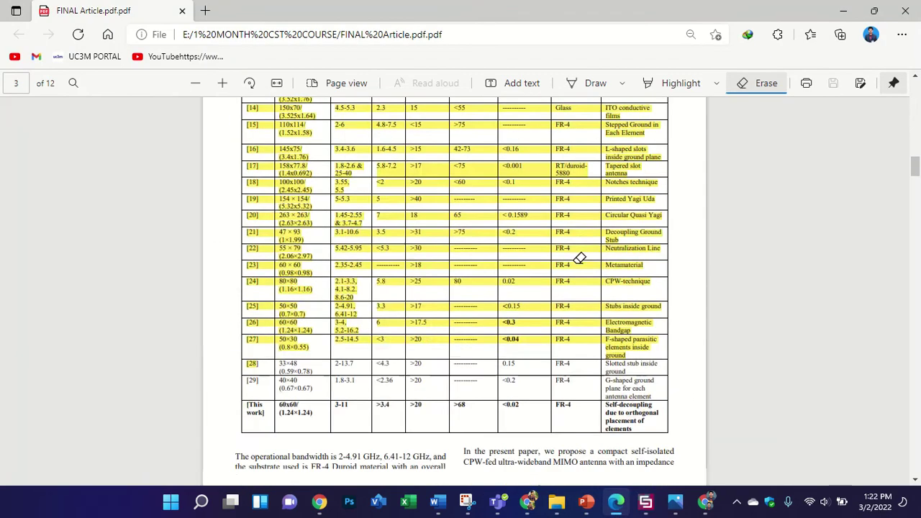
{"action": "scroll", "coordinate": [564, 257], "scroll_direction": "down", "scroll_amount": 3}
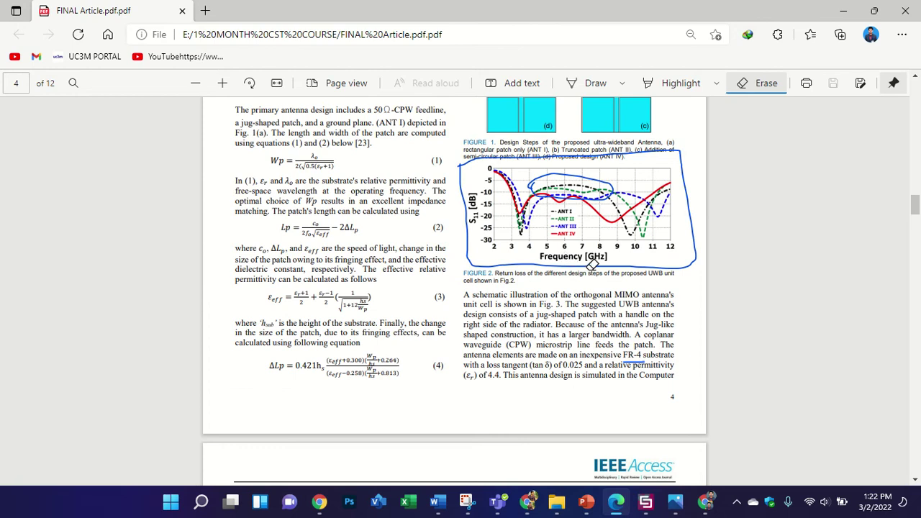
{"action": "left_click", "coordinate": [648, 504]}
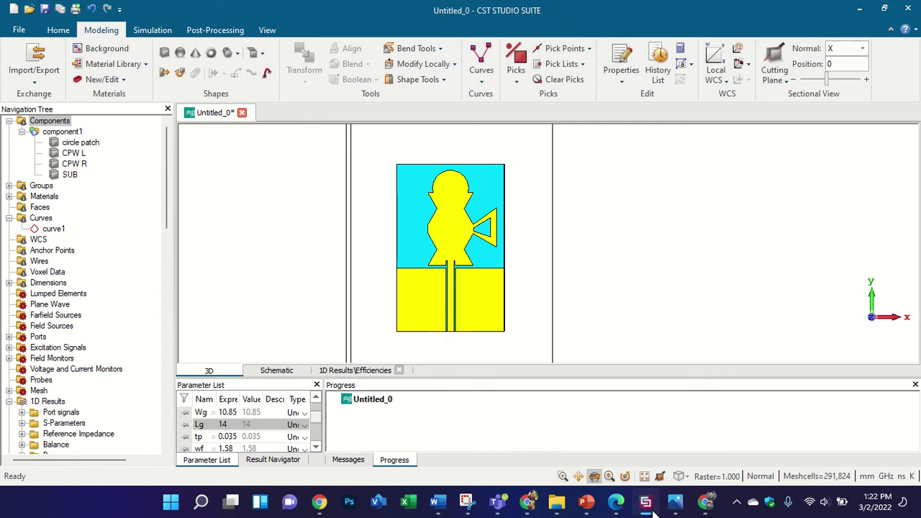
{"action": "left_click", "coordinate": [647, 503]}
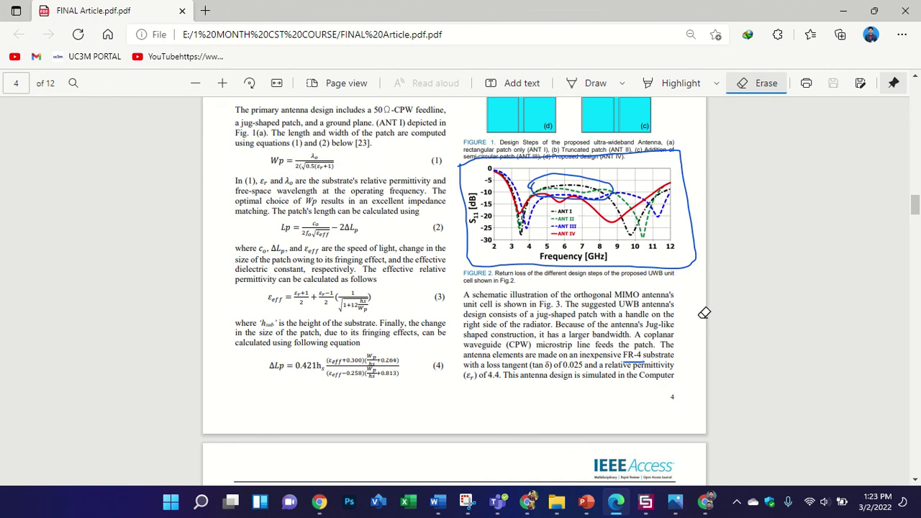
Review the antenna design steps on page 4 and the UWB MIMO comparison in Table 1 on page 3
{"action": "scroll", "coordinate": [691, 306], "scroll_direction": "up", "scroll_amount": 6}
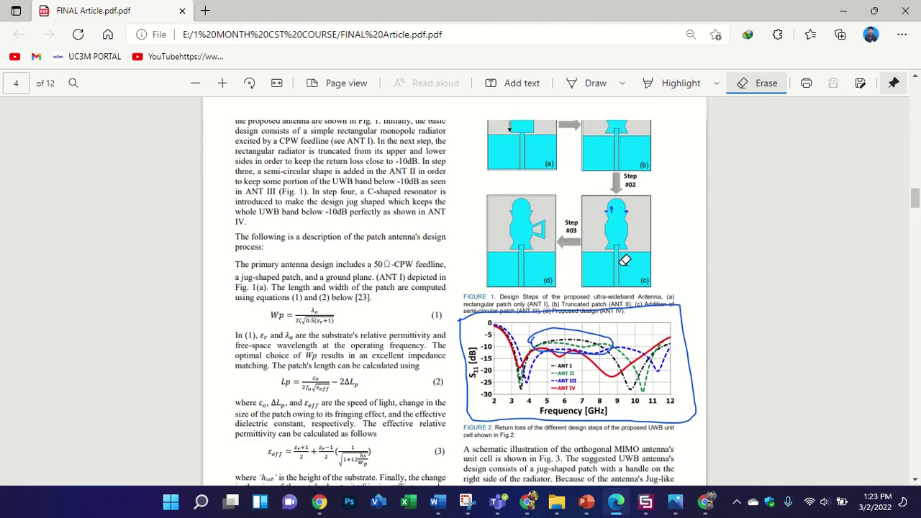
{"action": "scroll", "coordinate": [473, 238], "scroll_direction": "up", "scroll_amount": 3}
{"action": "scroll", "coordinate": [355, 382], "scroll_direction": "down", "scroll_amount": 10}
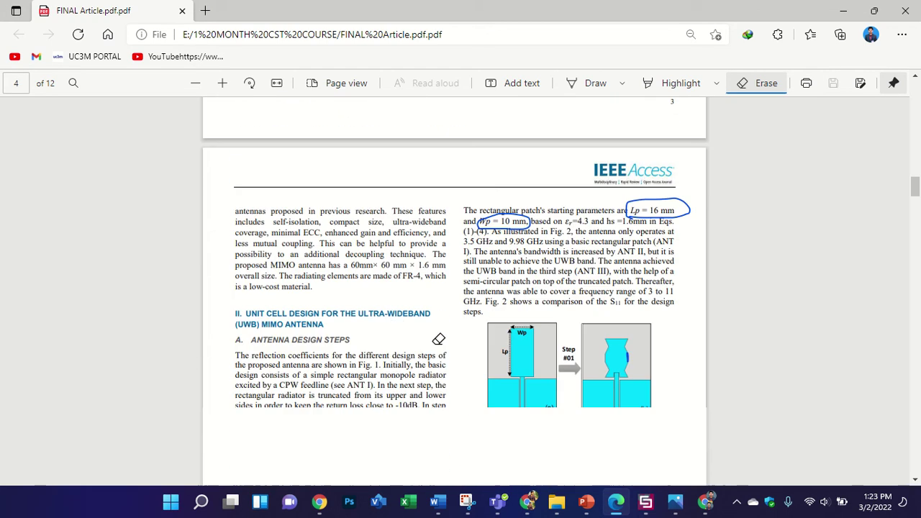
{"action": "scroll", "coordinate": [329, 329], "scroll_direction": "up", "scroll_amount": 8}
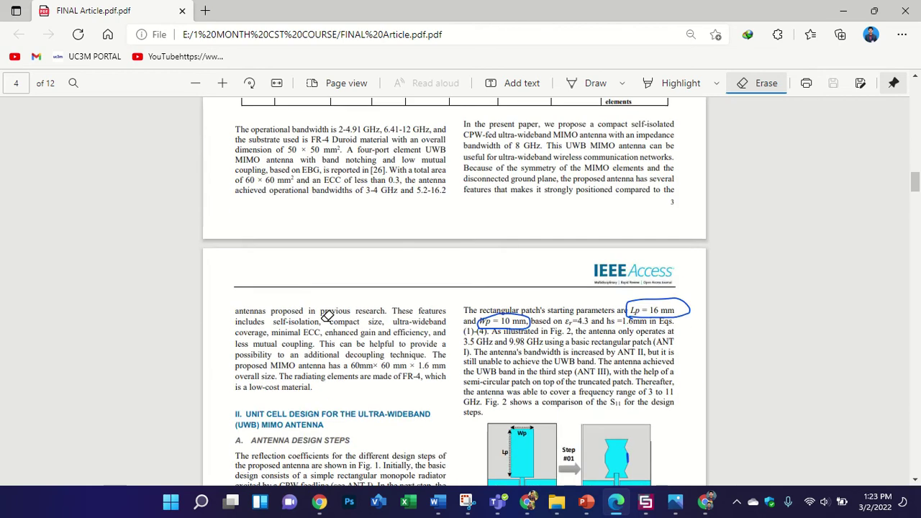
{"action": "scroll", "coordinate": [320, 302], "scroll_direction": "up", "scroll_amount": 3}
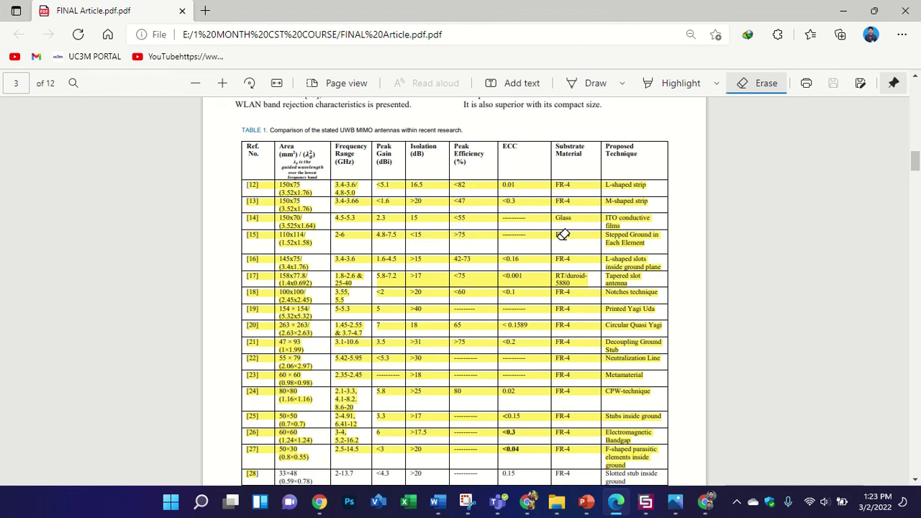
Erase the blue ink outlines drawn around and inside the Figure 2 graph on page 4, and save the PDF
{"action": "scroll", "coordinate": [562, 236], "scroll_direction": "down", "scroll_amount": 10}
{"action": "scroll", "coordinate": [564, 235], "scroll_direction": "down", "scroll_amount": 8}
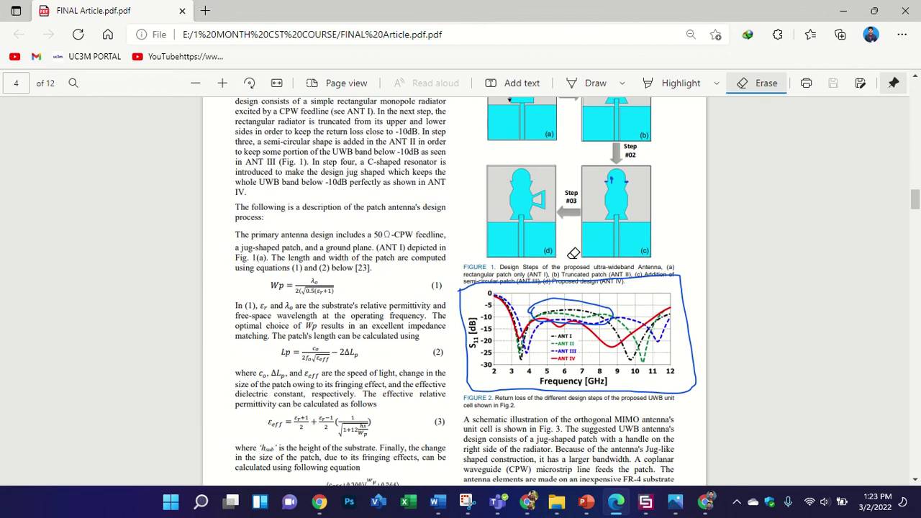
{"action": "left_click_drag", "start_coordinate": [597, 317], "coordinate": [644, 285]}
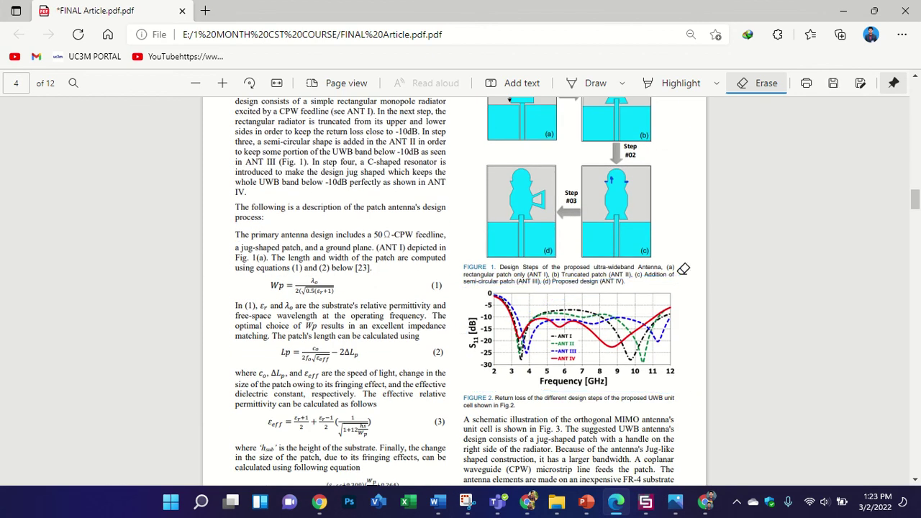
{"action": "left_click", "coordinate": [833, 82]}
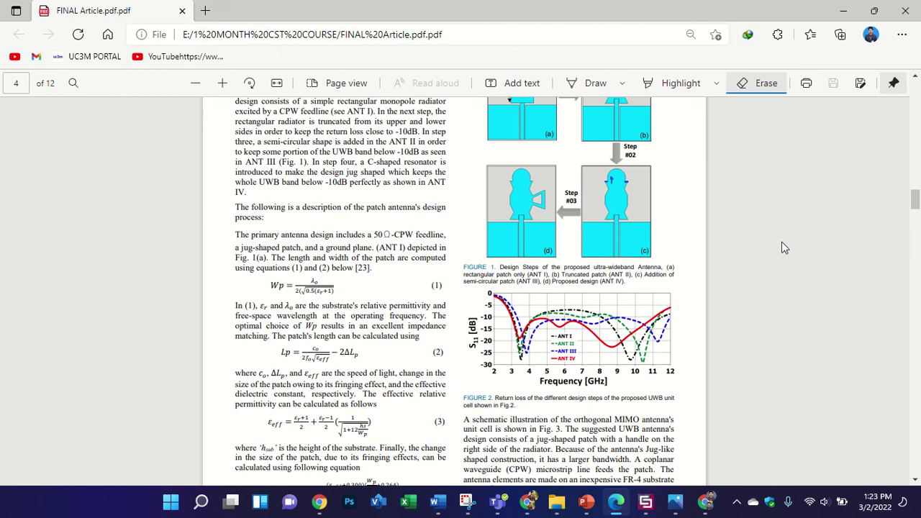
Switch to Photos to look over the course timetable image, and return to the article's design steps page
{"action": "scroll", "coordinate": [785, 248], "scroll_direction": "up", "scroll_amount": 1}
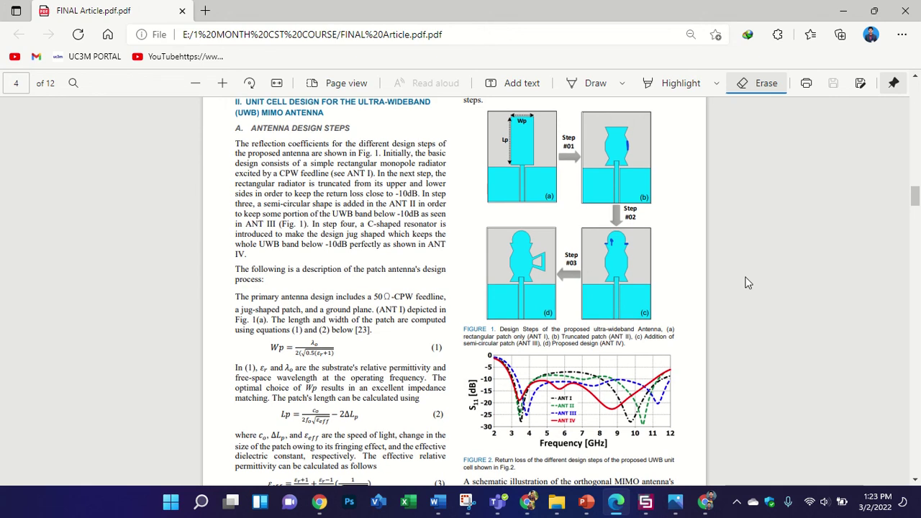
{"action": "left_click", "coordinate": [681, 504]}
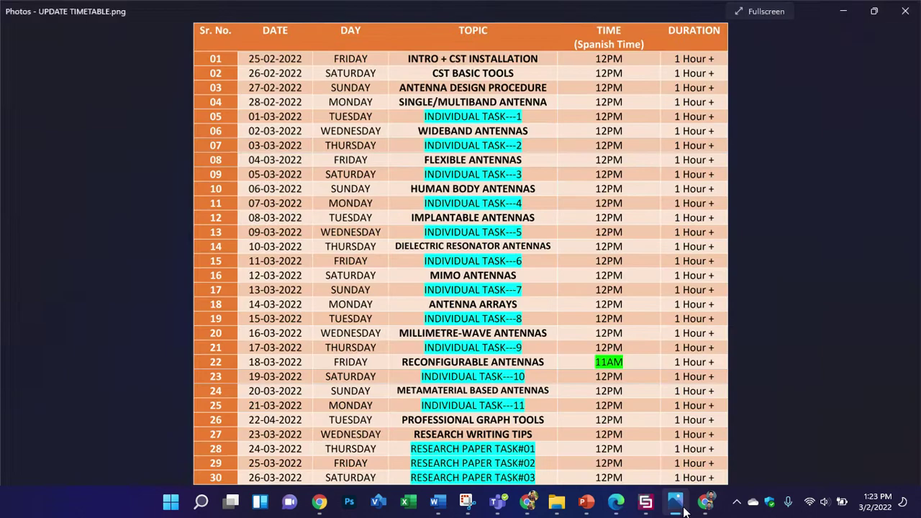
{"action": "left_click", "coordinate": [680, 504]}
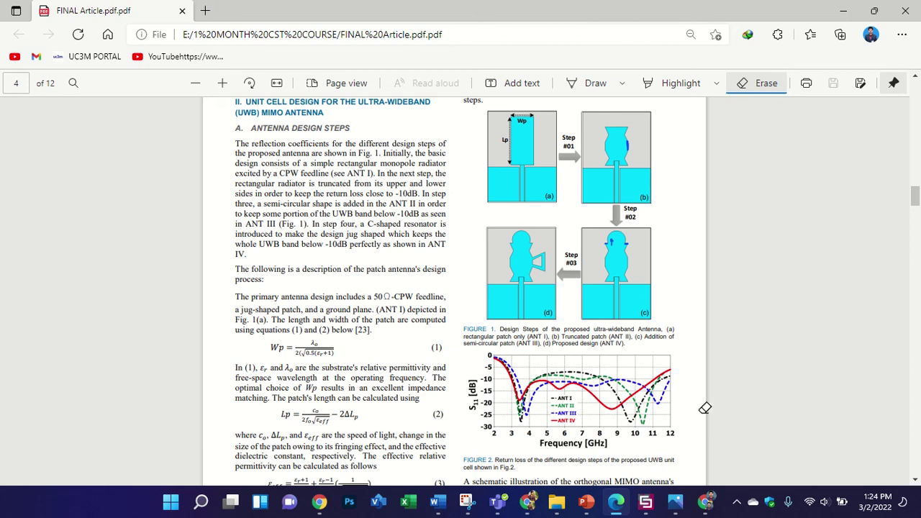
Examine the S11 curves of ANT I to ANT IV in Figure 2 up close
{"action": "scroll", "coordinate": [704, 408], "scroll_direction": "up", "scroll_amount": 5, "text": "ctrl"}
{"action": "scroll", "coordinate": [596, 372], "scroll_direction": "down", "scroll_amount": 2, "text": "ctrl"}
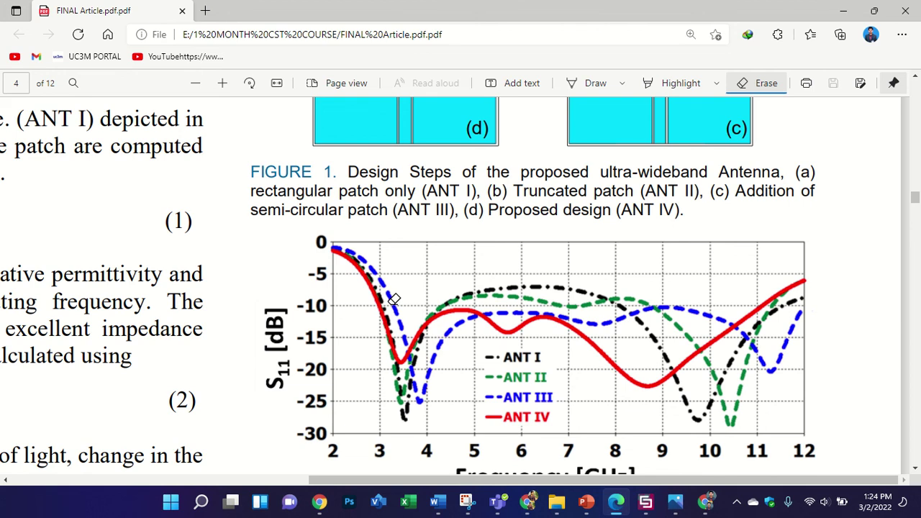
{"action": "scroll", "coordinate": [395, 299], "scroll_direction": "down", "scroll_amount": 4, "text": "ctrl"}
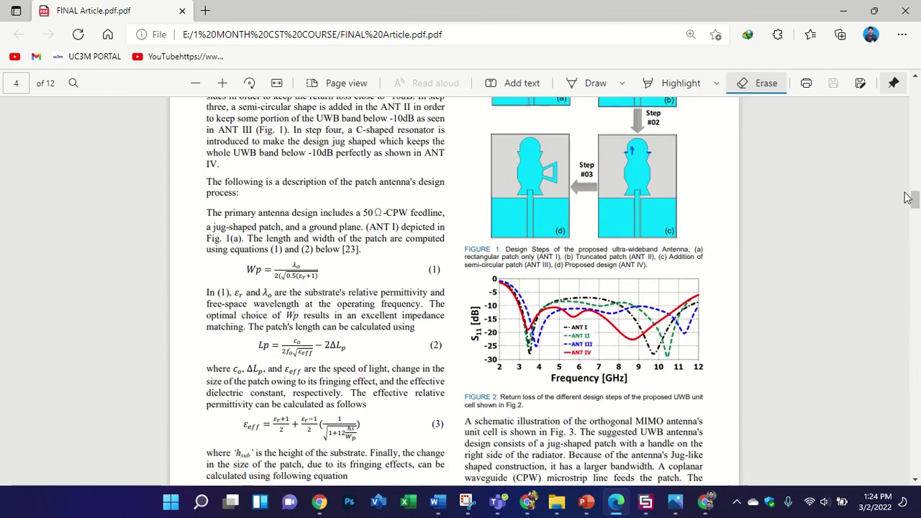
Examine the area, frequency range and performance columns of Table 1 on page 3, and the related literature review on page 2
{"action": "left_click_drag", "start_coordinate": [916, 200], "coordinate": [916, 167]}
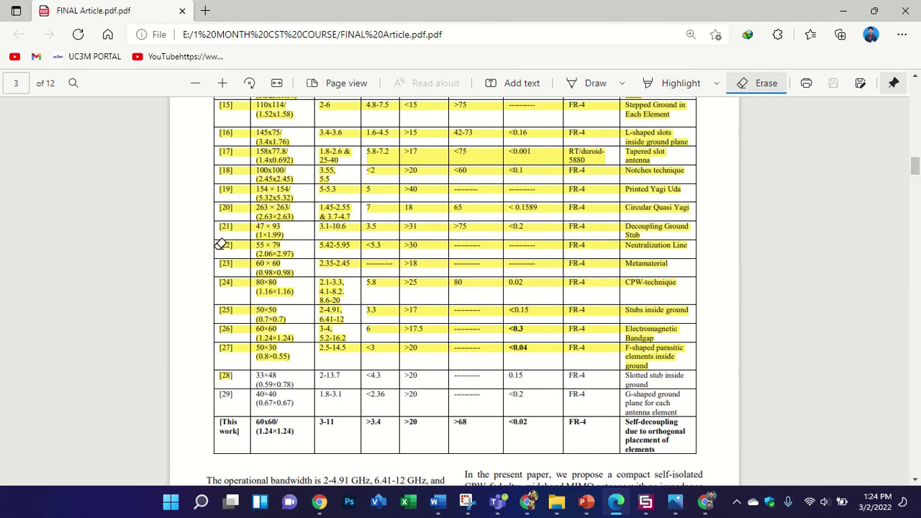
{"action": "scroll", "coordinate": [320, 425], "scroll_direction": "up", "scroll_amount": 3}
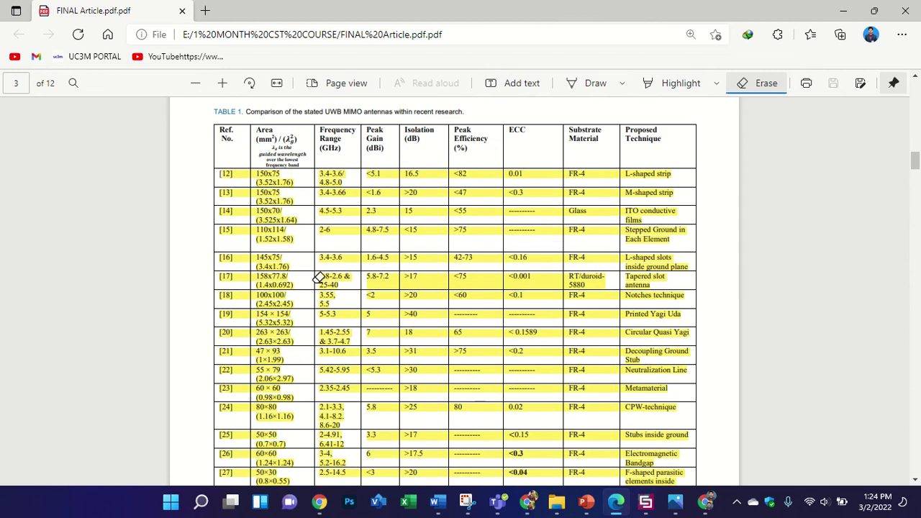
{"action": "scroll", "coordinate": [308, 154], "scroll_direction": "down", "scroll_amount": 3}
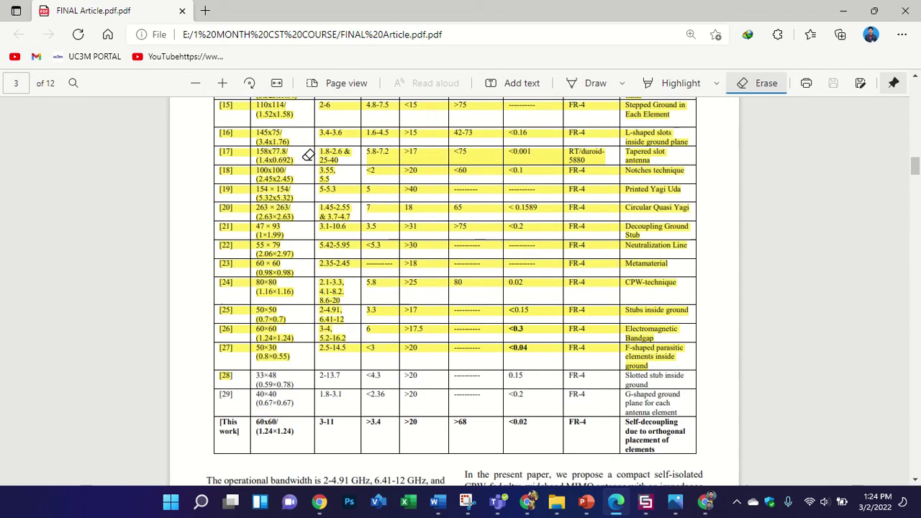
{"action": "scroll", "coordinate": [303, 153], "scroll_direction": "up", "scroll_amount": 2}
{"action": "scroll", "coordinate": [296, 152], "scroll_direction": "up", "scroll_amount": 1, "text": "ctrl"}
{"action": "scroll", "coordinate": [220, 194], "scroll_direction": "up", "scroll_amount": 3}
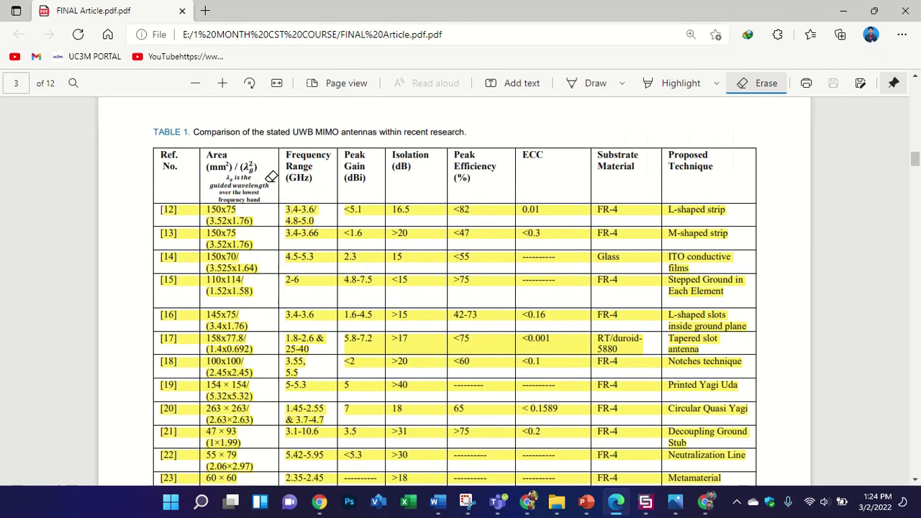
{"action": "scroll", "coordinate": [216, 212], "scroll_direction": "up", "scroll_amount": 2, "text": "ctrl"}
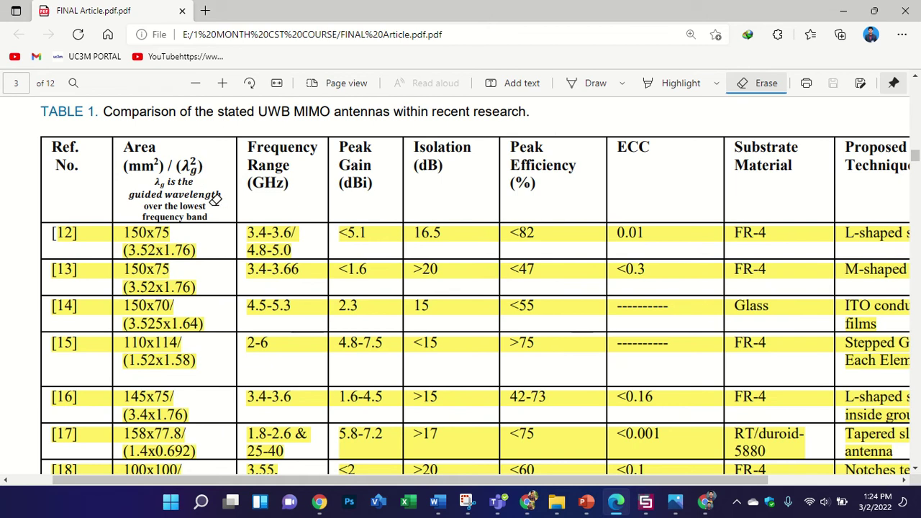
{"action": "scroll", "coordinate": [216, 201], "scroll_direction": "down", "scroll_amount": 2, "text": "ctrl"}
{"action": "scroll", "coordinate": [219, 207], "scroll_direction": "up", "scroll_amount": 3, "text": "ctrl"}
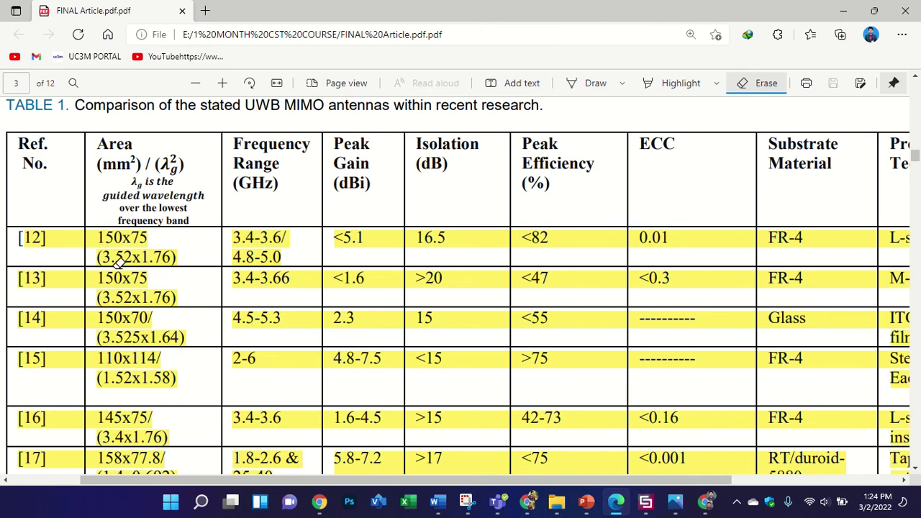
{"action": "scroll", "coordinate": [281, 234], "scroll_direction": "down", "scroll_amount": 3}
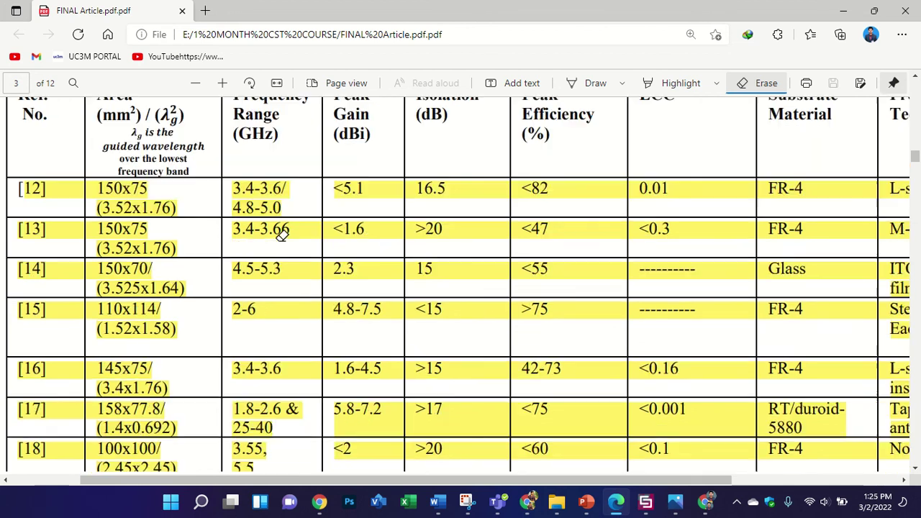
{"action": "scroll", "coordinate": [281, 236], "scroll_direction": "down", "scroll_amount": 2, "text": "ctrl"}
{"action": "scroll", "coordinate": [432, 259], "scroll_direction": "up", "scroll_amount": 10}
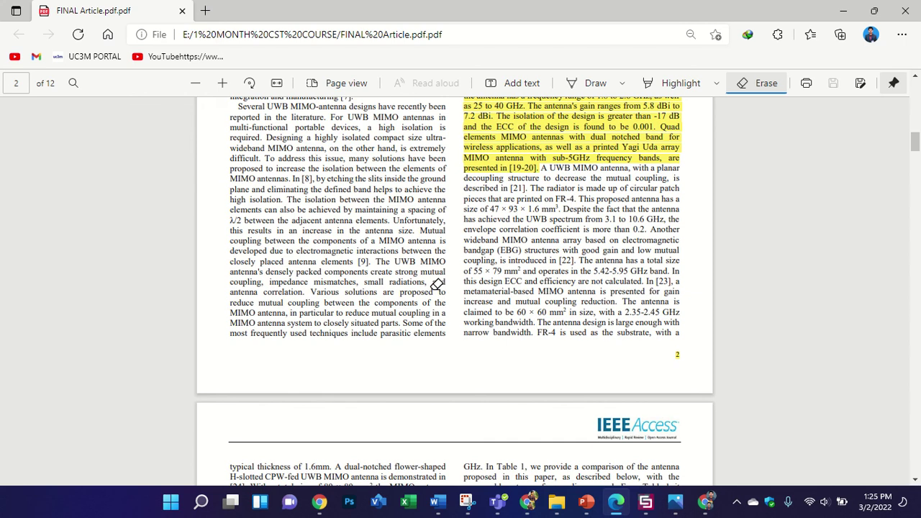
Examine the header and first rows of Table 1 on page 3 up close, starting from the Ref. No. and Area columns
{"action": "scroll", "coordinate": [437, 284], "scroll_direction": "down", "scroll_amount": 10}
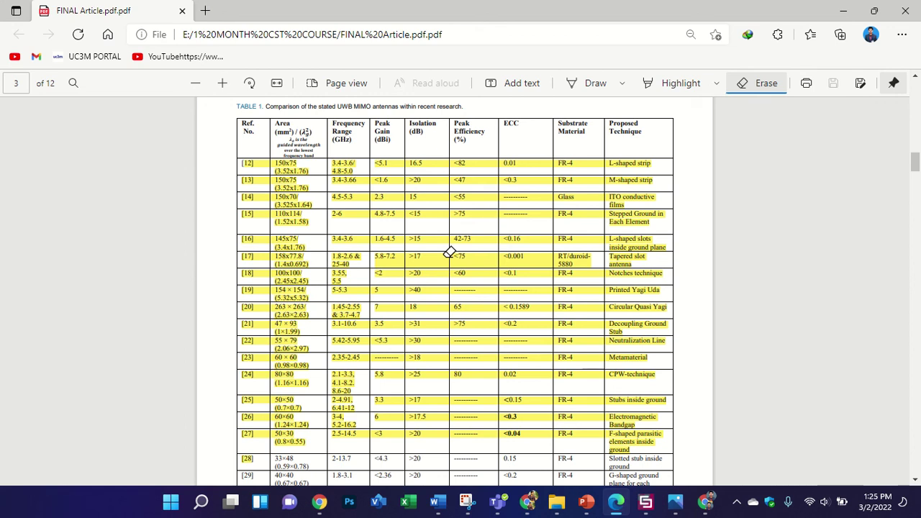
{"action": "scroll", "coordinate": [259, 122], "scroll_direction": "up", "scroll_amount": 4, "text": "ctrl"}
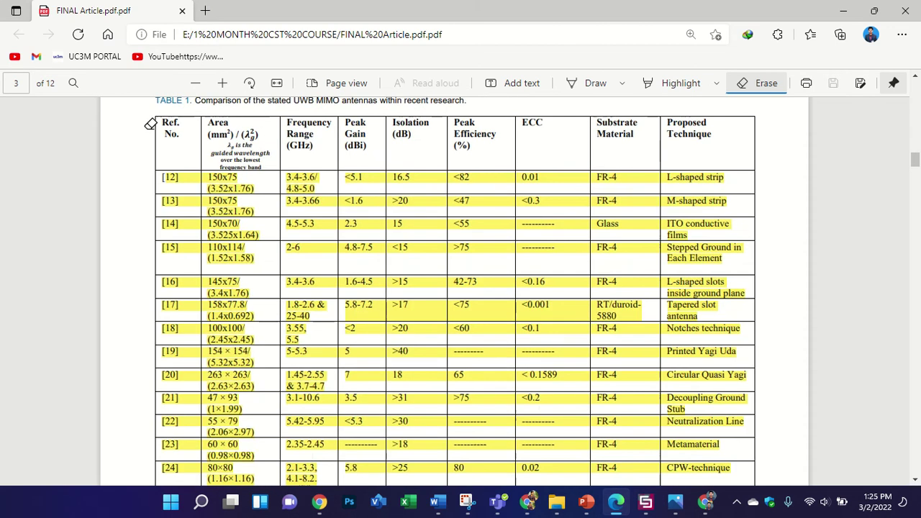
{"action": "scroll", "coordinate": [216, 162], "scroll_direction": "up", "scroll_amount": 1, "text": "ctrl"}
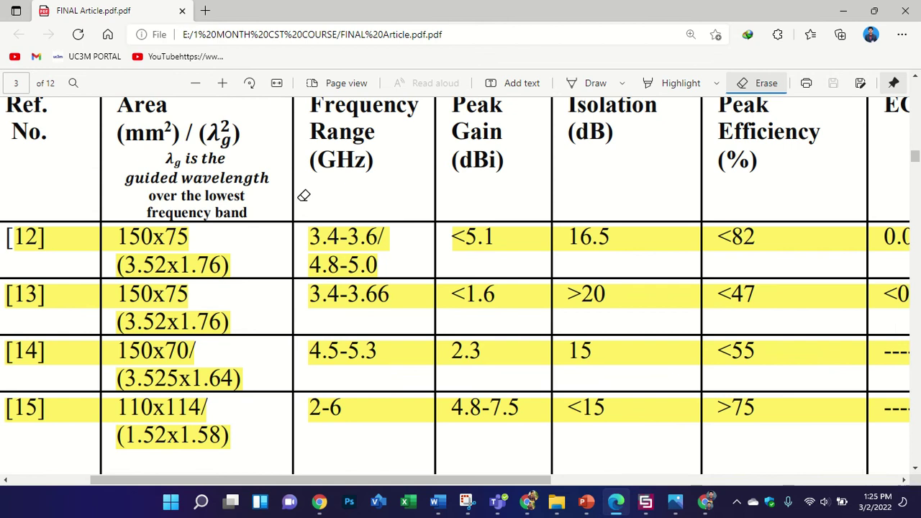
{"action": "left_click_drag", "start_coordinate": [532, 480], "coordinate": [455, 480]}
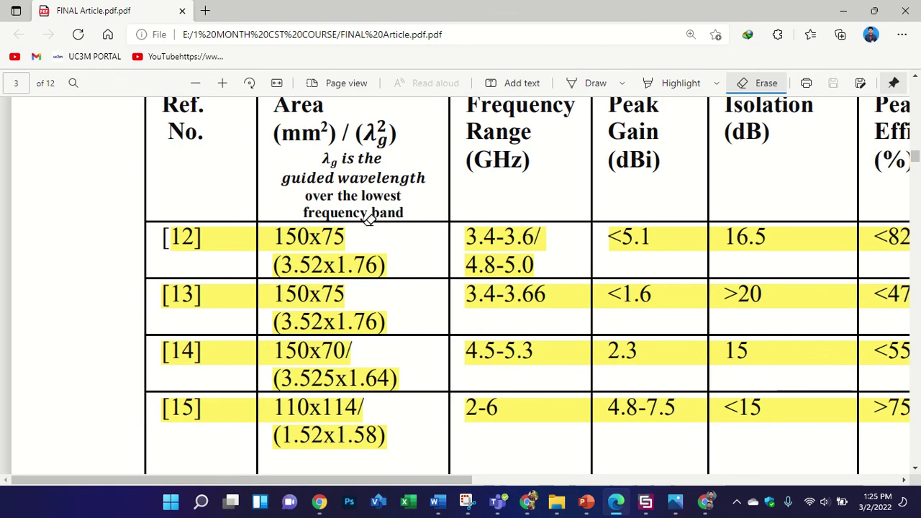
{"action": "scroll", "coordinate": [365, 211], "scroll_direction": "up", "scroll_amount": 1}
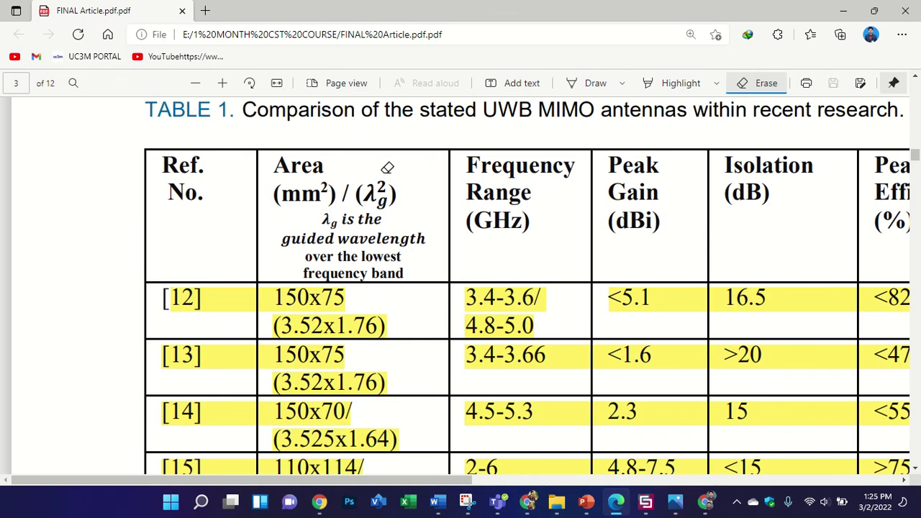
Look over the antenna model in CST Studio Suite, check the Google Meet call, and return to Table 1 in the article
{"action": "left_click", "coordinate": [643, 508]}
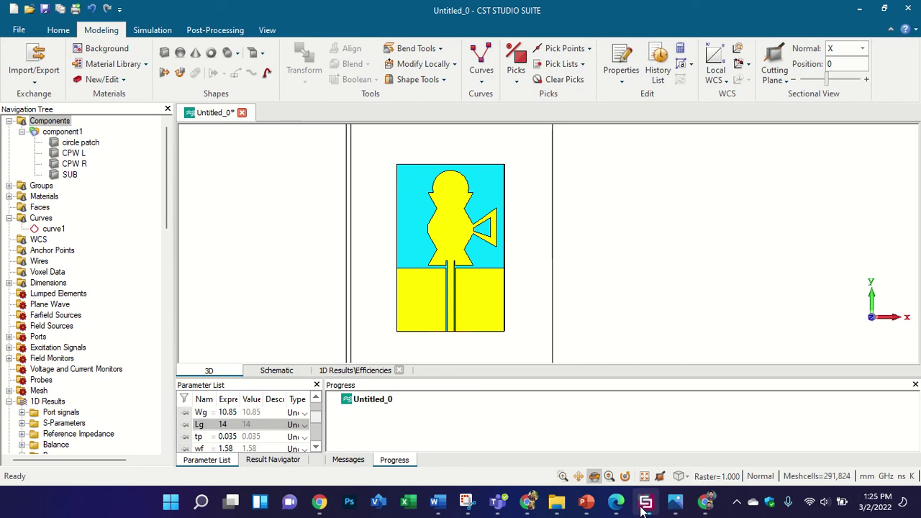
{"action": "scroll", "coordinate": [513, 258], "scroll_direction": "up", "scroll_amount": 2}
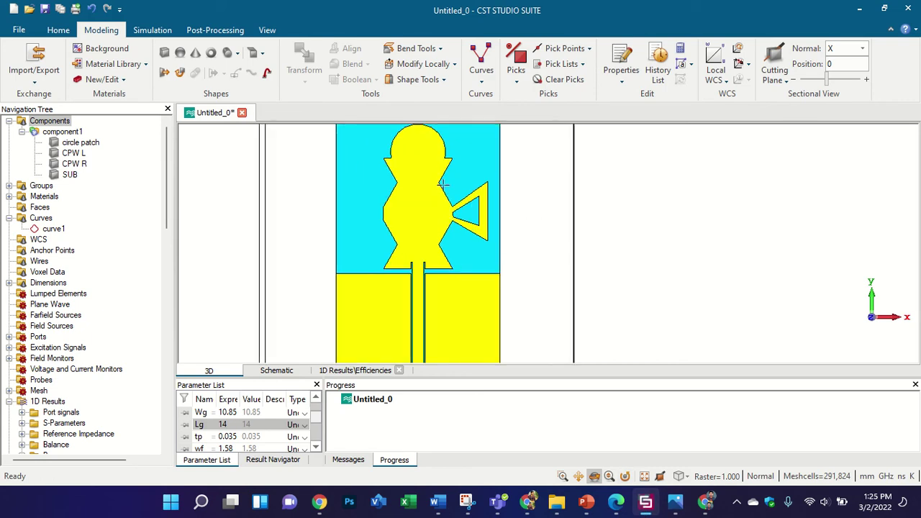
{"action": "scroll", "coordinate": [411, 192], "scroll_direction": "down", "scroll_amount": 2}
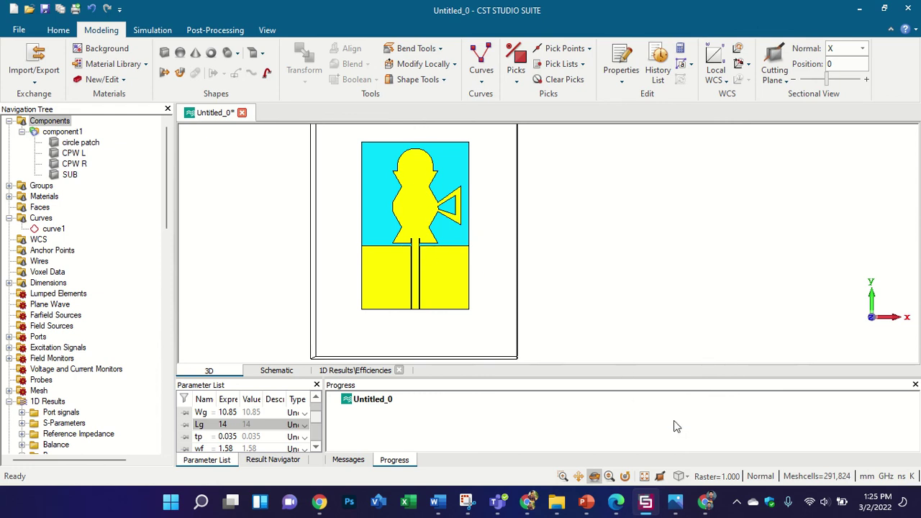
{"action": "left_click", "coordinate": [528, 502]}
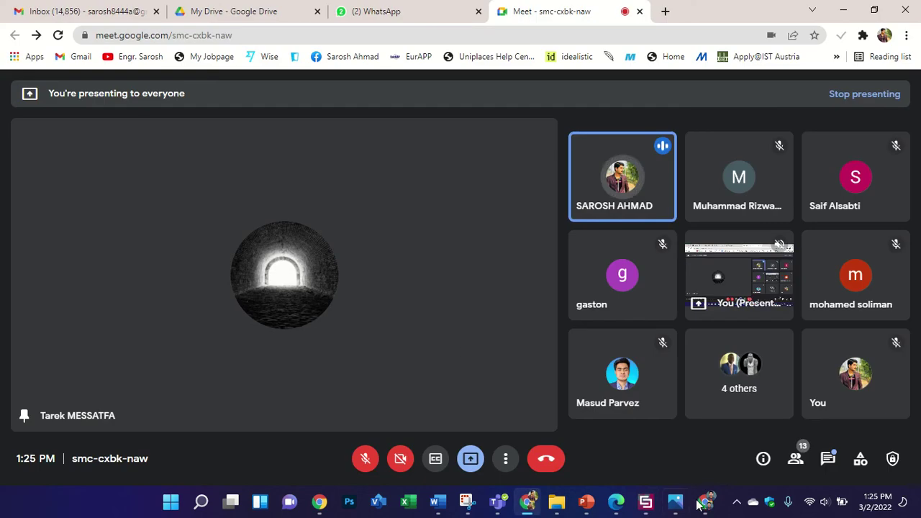
{"action": "left_click", "coordinate": [616, 502]}
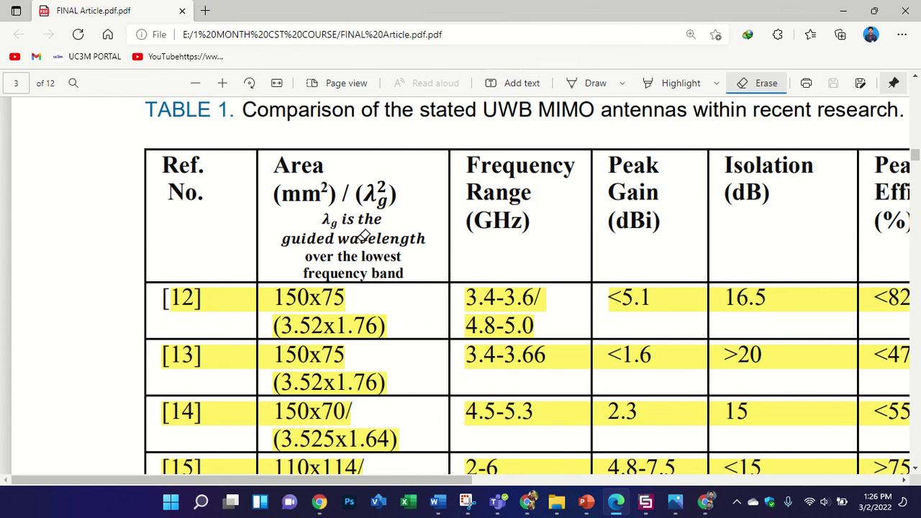
Examine the physical and guided-wavelength sizes listed in Table 1's Area column, and return to the table's caption
{"action": "scroll", "coordinate": [375, 228], "scroll_direction": "down", "scroll_amount": 1}
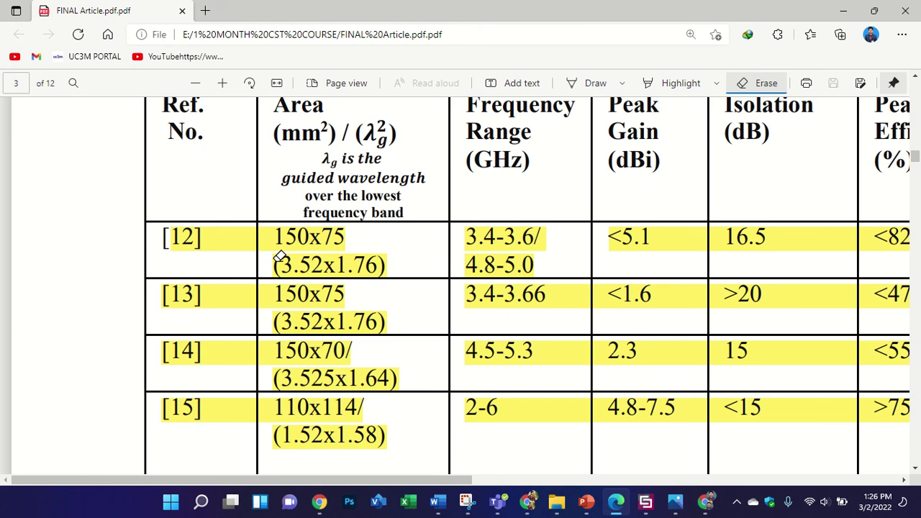
{"action": "scroll", "coordinate": [279, 257], "scroll_direction": "down", "scroll_amount": 3}
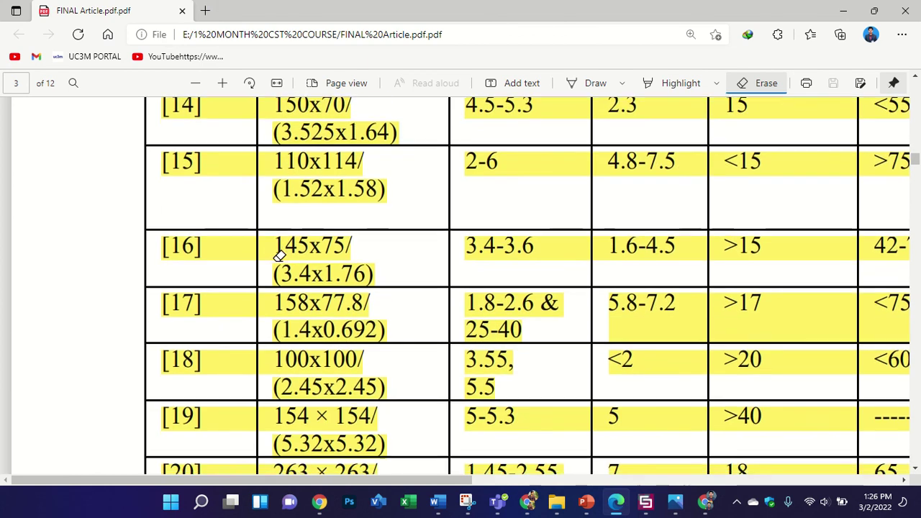
{"action": "scroll", "coordinate": [279, 257], "scroll_direction": "down", "scroll_amount": 2}
{"action": "scroll", "coordinate": [280, 257], "scroll_direction": "up", "scroll_amount": 5}
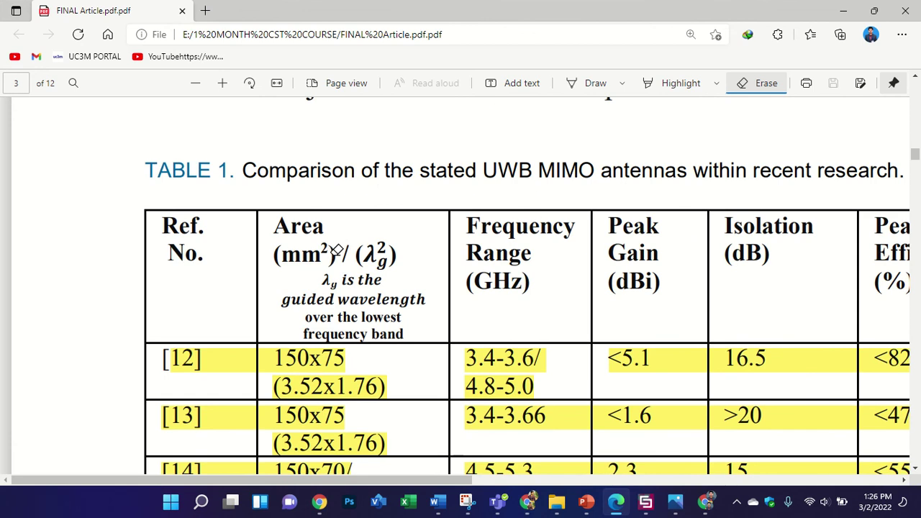
{"action": "scroll", "coordinate": [337, 251], "scroll_direction": "up", "scroll_amount": 1}
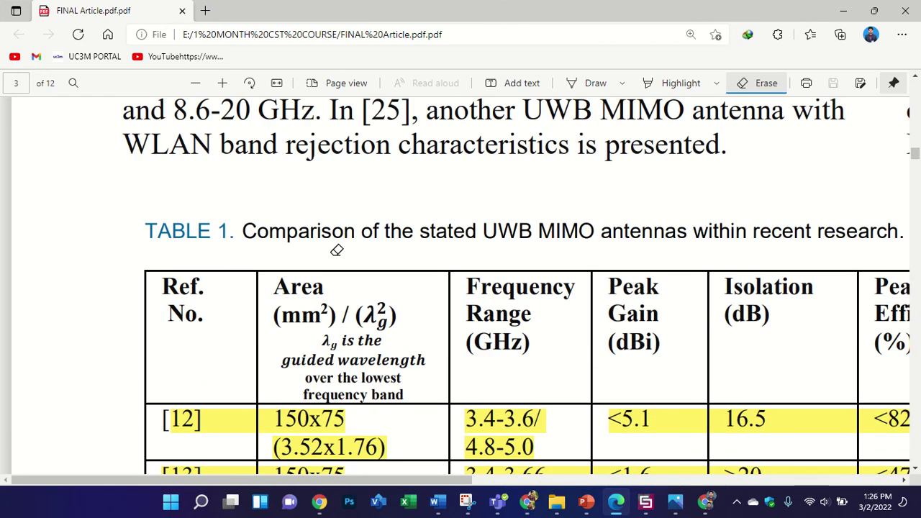
Handwrite the guided wavelength formula λg = c / (fr√εr) in blue ink above Table 1 on page 3
{"action": "scroll", "coordinate": [336, 251], "scroll_direction": "up", "scroll_amount": 1, "text": "ctrl"}
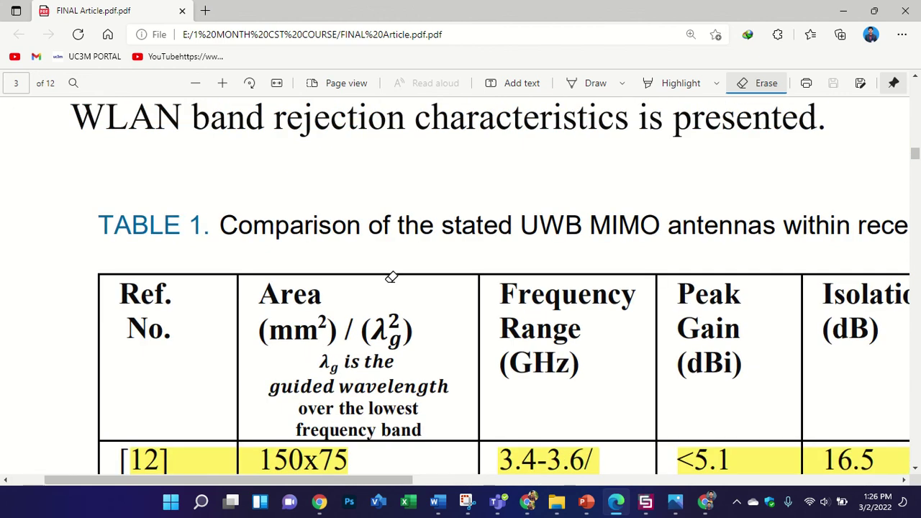
{"action": "left_click", "coordinate": [590, 82]}
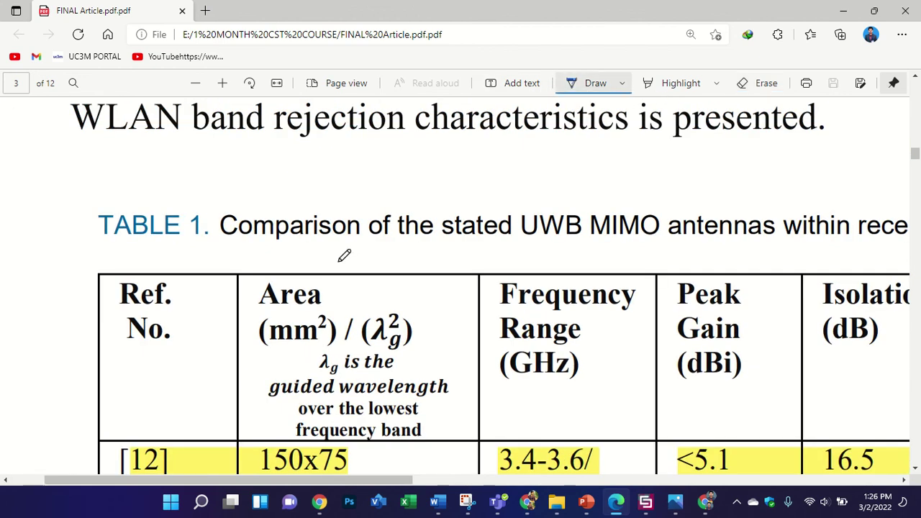
{"action": "scroll", "coordinate": [345, 254], "scroll_direction": "up", "scroll_amount": 1, "text": "ctrl"}
{"action": "scroll", "coordinate": [283, 144], "scroll_direction": "up", "scroll_amount": 1}
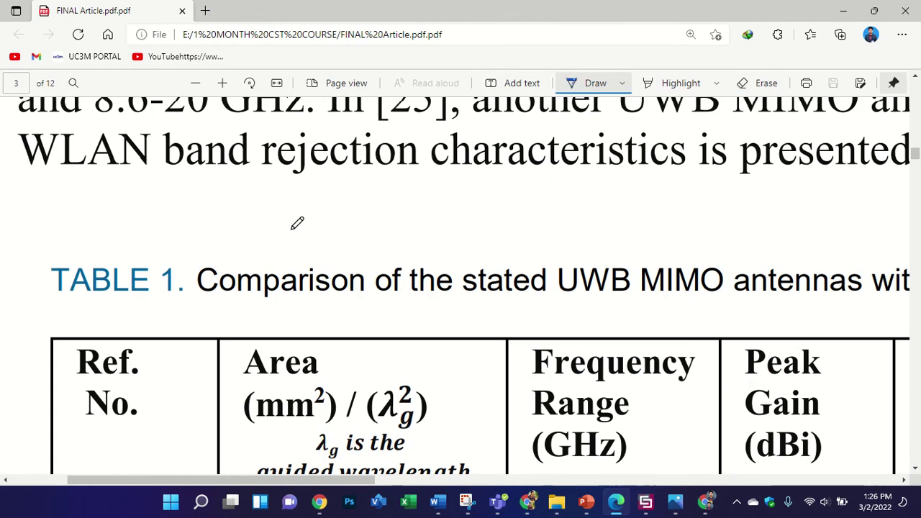
{"action": "mouse_move", "coordinate": [284, 210]}
{"action": "left_mouse_down"}
{"action": "mouse_move", "coordinate": [281, 245]}
{"action": "mouse_move", "coordinate": [311, 245]}
{"action": "mouse_move", "coordinate": [327, 274]}
{"action": "mouse_move", "coordinate": [305, 293]}
{"action": "left_mouse_up"}
{"action": "mouse_move", "coordinate": [357, 242]}
{"action": "left_mouse_down"}
{"action": "mouse_move", "coordinate": [386, 239]}
{"action": "mouse_move", "coordinate": [395, 253]}
{"action": "left_mouse_up"}
{"action": "mouse_move", "coordinate": [494, 174]}
{"action": "left_mouse_down"}
{"action": "mouse_move", "coordinate": [475, 180]}
{"action": "mouse_move", "coordinate": [495, 192]}
{"action": "left_mouse_up"}
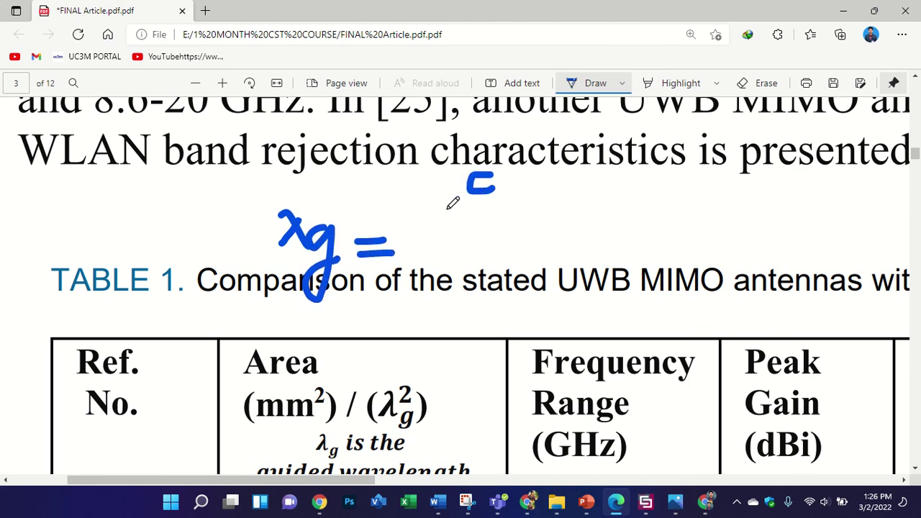
{"action": "left_click_drag", "start_coordinate": [420, 213], "coordinate": [583, 198]}
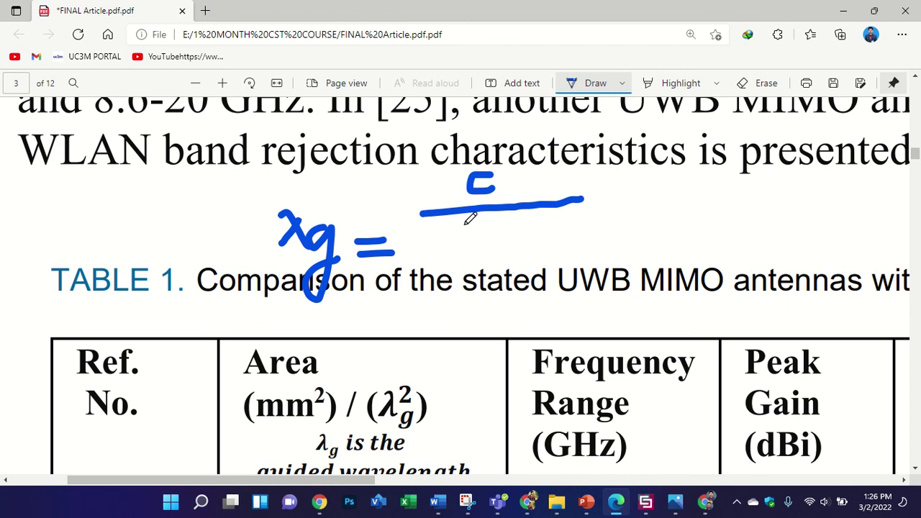
{"action": "left_click_drag", "start_coordinate": [466, 224], "coordinate": [429, 289]}
{"action": "mouse_move", "coordinate": [490, 247]}
{"action": "left_mouse_down"}
{"action": "mouse_move", "coordinate": [435, 252]}
{"action": "mouse_move", "coordinate": [498, 252]}
{"action": "left_mouse_up"}
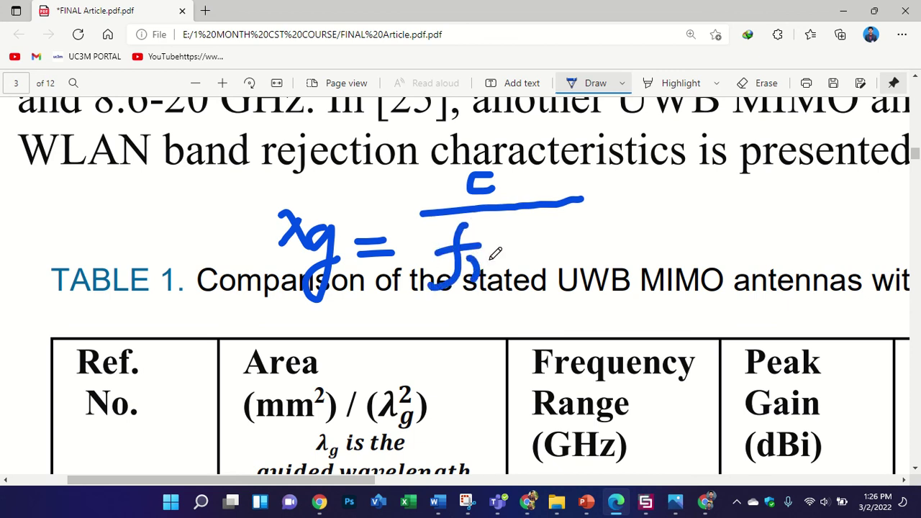
{"action": "mouse_move", "coordinate": [576, 222]}
{"action": "left_mouse_down"}
{"action": "mouse_move", "coordinate": [514, 234]}
{"action": "mouse_move", "coordinate": [516, 299]}
{"action": "mouse_move", "coordinate": [499, 281]}
{"action": "left_mouse_up"}
{"action": "mouse_move", "coordinate": [552, 249]}
{"action": "left_mouse_down"}
{"action": "mouse_move", "coordinate": [539, 263]}
{"action": "mouse_move", "coordinate": [560, 294]}
{"action": "mouse_move", "coordinate": [587, 248]}
{"action": "left_mouse_up"}
Draw a blue box around the handwritten guided wavelength formula above Table 1, and save the PDF
{"action": "scroll", "coordinate": [547, 254], "scroll_direction": "down", "scroll_amount": 5, "text": "ctrl"}
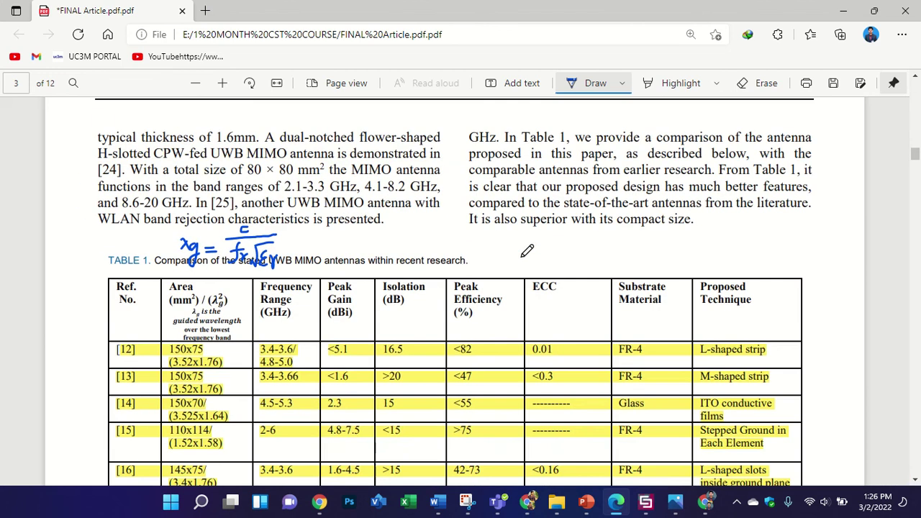
{"action": "scroll", "coordinate": [183, 238], "scroll_direction": "up", "scroll_amount": 3, "text": "ctrl"}
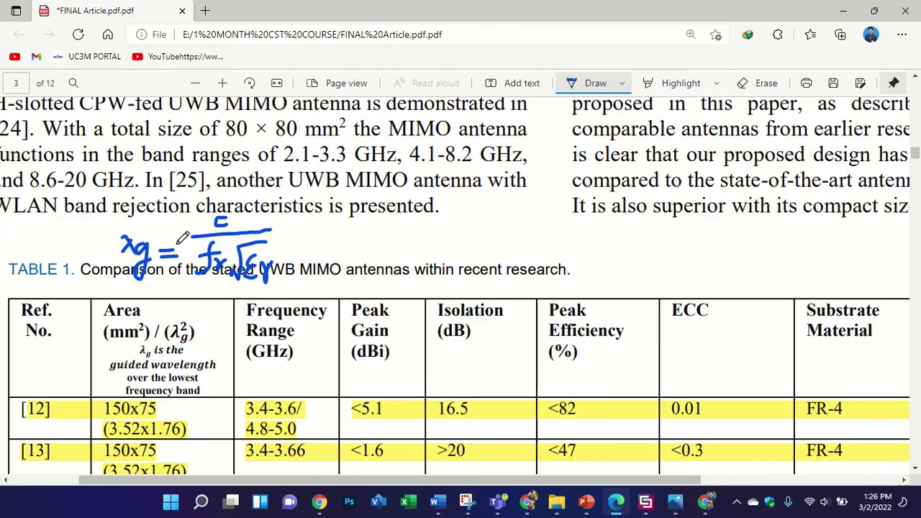
{"action": "scroll", "coordinate": [124, 292], "scroll_direction": "up", "scroll_amount": 3, "text": "ctrl"}
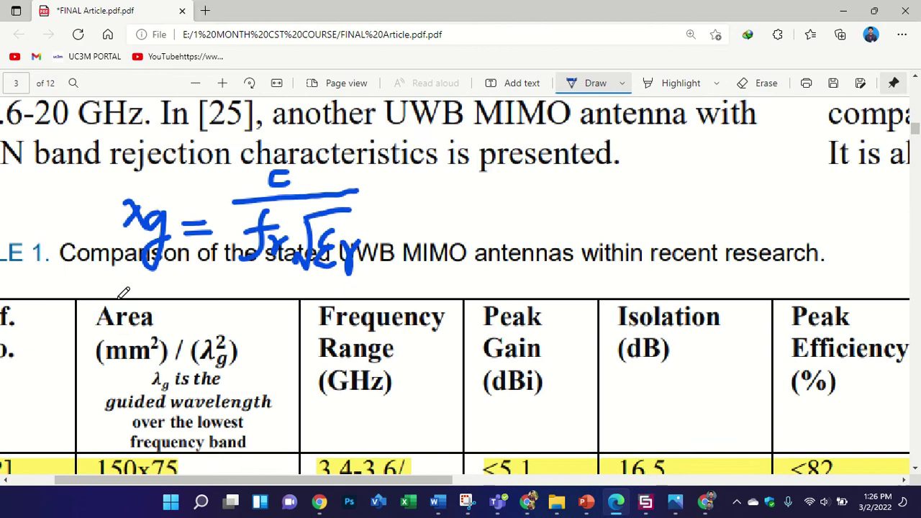
{"action": "scroll", "coordinate": [123, 292], "scroll_direction": "up", "scroll_amount": 1}
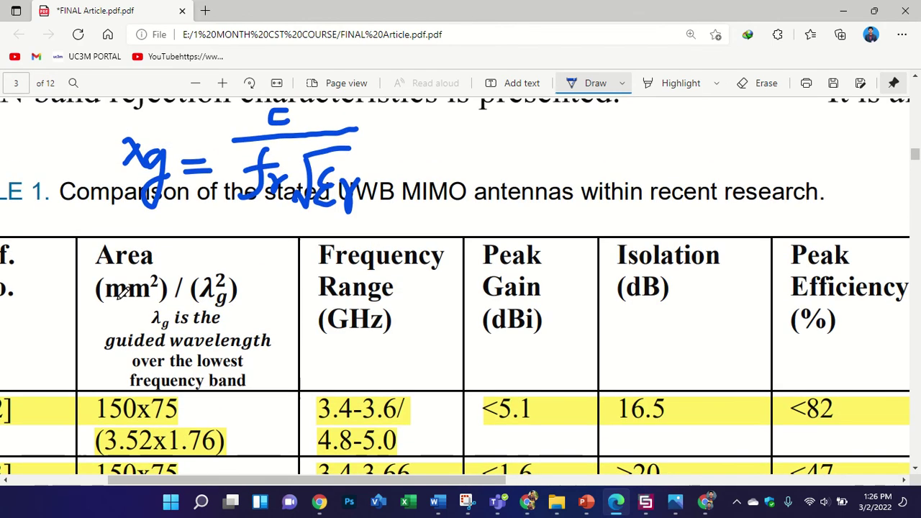
{"action": "scroll", "coordinate": [171, 206], "scroll_direction": "up", "scroll_amount": 1}
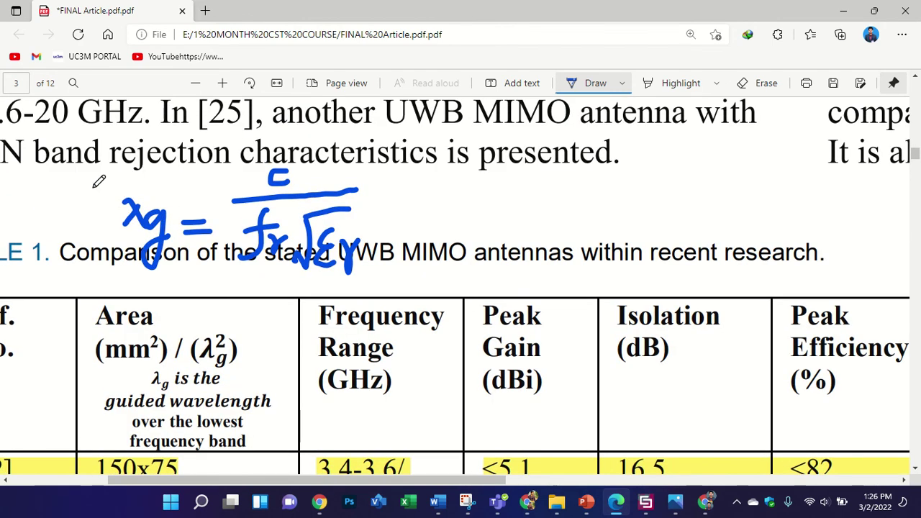
{"action": "mouse_move", "coordinate": [100, 173]}
{"action": "left_mouse_down"}
{"action": "mouse_move", "coordinate": [106, 297]}
{"action": "mouse_move", "coordinate": [419, 313]}
{"action": "mouse_move", "coordinate": [388, 154]}
{"action": "left_mouse_up"}
{"action": "mouse_move", "coordinate": [302, 140]}
{"action": "left_mouse_down"}
{"action": "mouse_move", "coordinate": [109, 148]}
{"action": "mouse_move", "coordinate": [100, 176]}
{"action": "left_mouse_up"}
{"action": "left_click", "coordinate": [833, 84]}
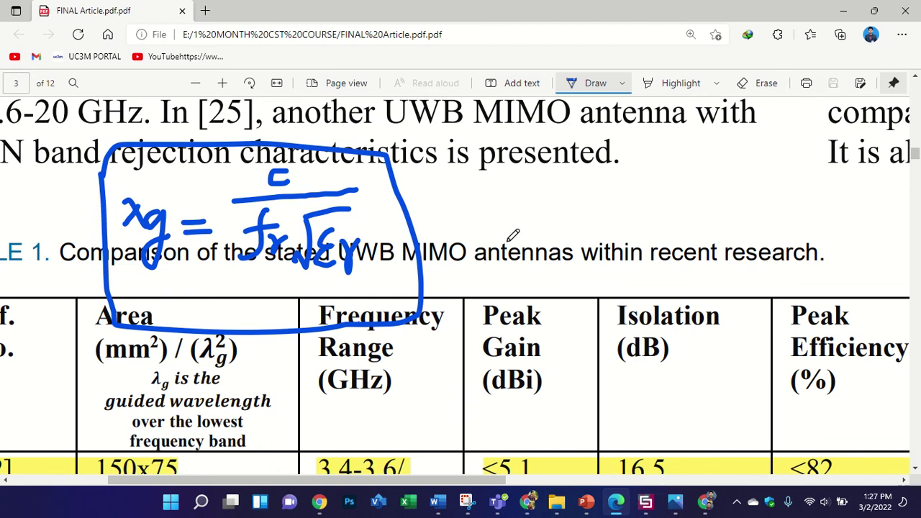
{"action": "scroll", "coordinate": [513, 236], "scroll_direction": "down", "scroll_amount": 3, "text": "ctrl"}
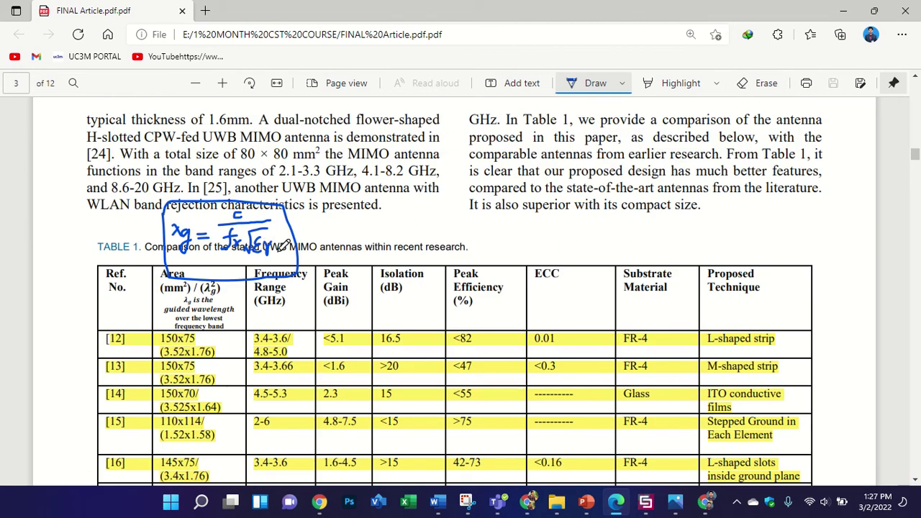
Switch to CST Studio Suite to check the SUB substrate's material properties, and return to the article's Table 1
{"action": "left_click", "coordinate": [646, 502]}
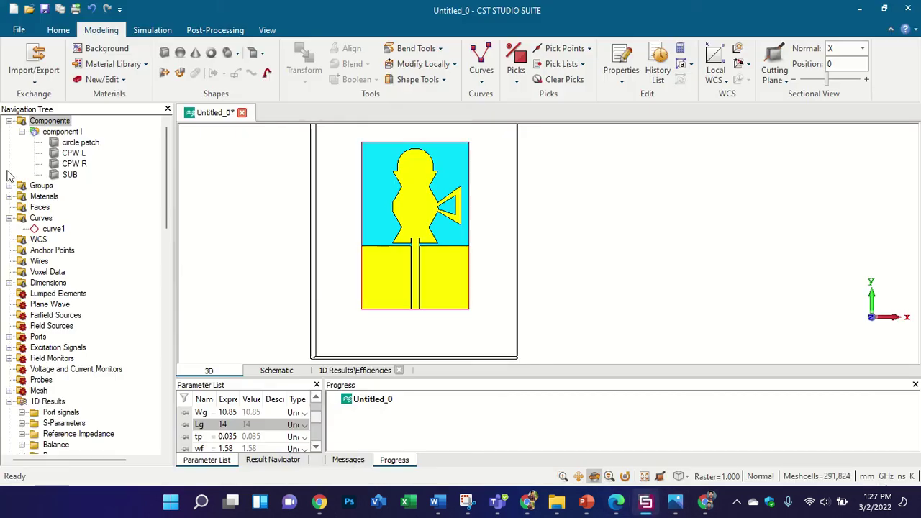
{"action": "left_click", "coordinate": [63, 176]}
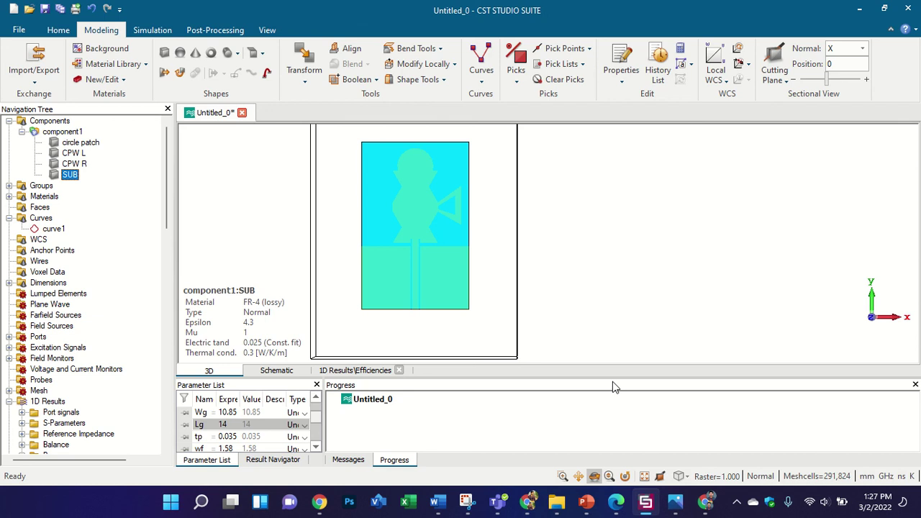
{"action": "left_click", "coordinate": [616, 501]}
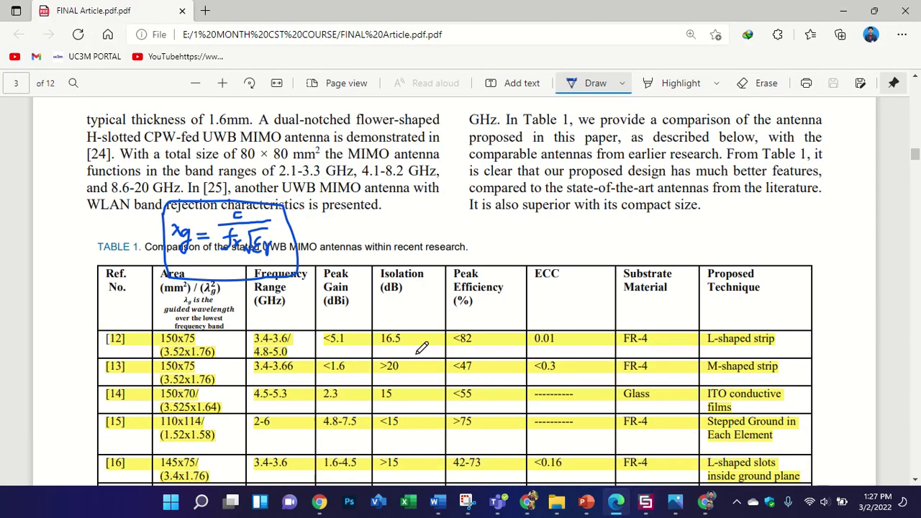
Switch to the LECTURE 6 presentation in PowerPoint and show its blank slide 5 at a larger zoom
{"action": "left_click", "coordinate": [587, 502]}
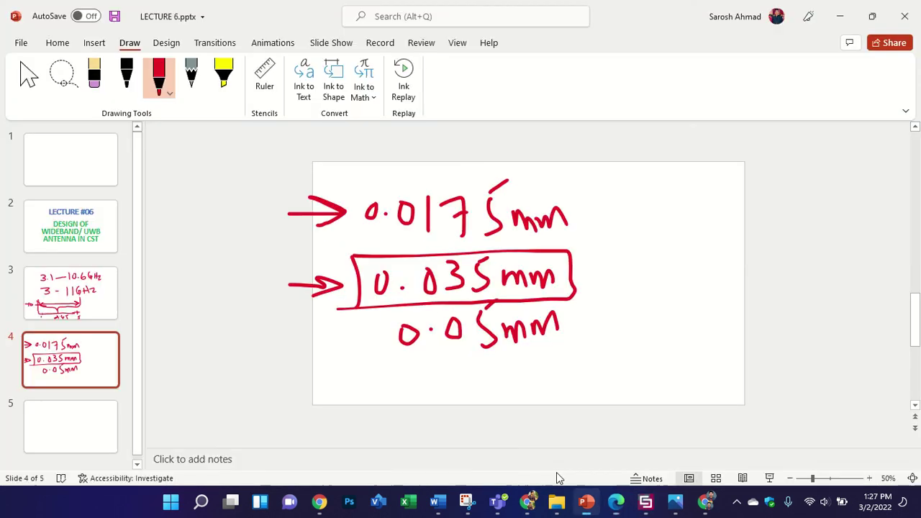
{"action": "left_click", "coordinate": [89, 445]}
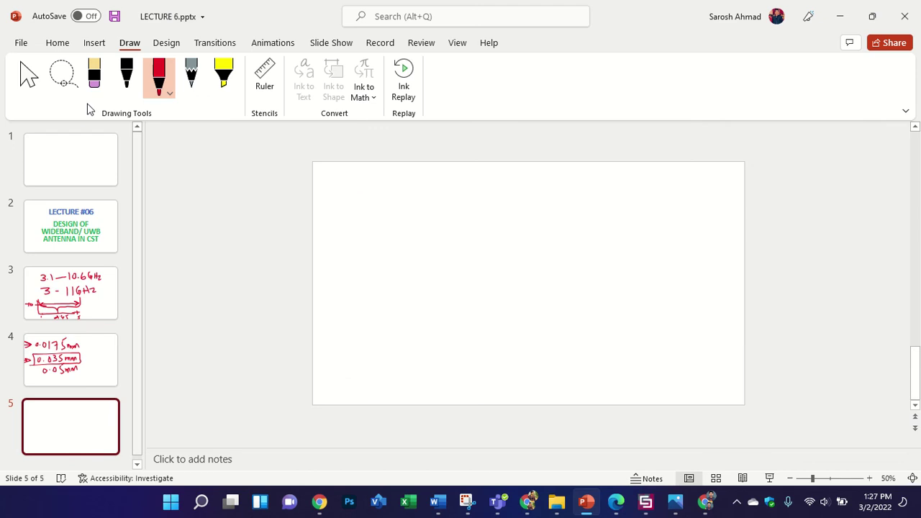
{"action": "scroll", "coordinate": [475, 188], "scroll_direction": "up", "scroll_amount": 2, "text": "ctrl"}
{"action": "scroll", "coordinate": [468, 201], "scroll_direction": "up", "scroll_amount": 2}
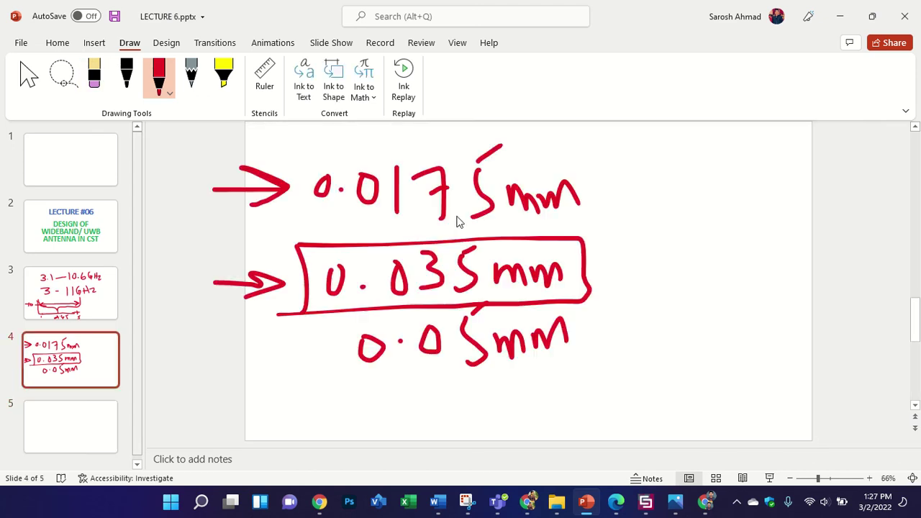
{"action": "scroll", "coordinate": [441, 225], "scroll_direction": "down", "scroll_amount": 2}
{"action": "mouse_move", "coordinate": [331, 166]}
{"action": "left_mouse_down"}
{"action": "mouse_move", "coordinate": [332, 196]}
{"action": "mouse_move", "coordinate": [360, 167]}
{"action": "mouse_move", "coordinate": [360, 194]}
{"action": "mouse_move", "coordinate": [370, 175]}
{"action": "left_mouse_up"}
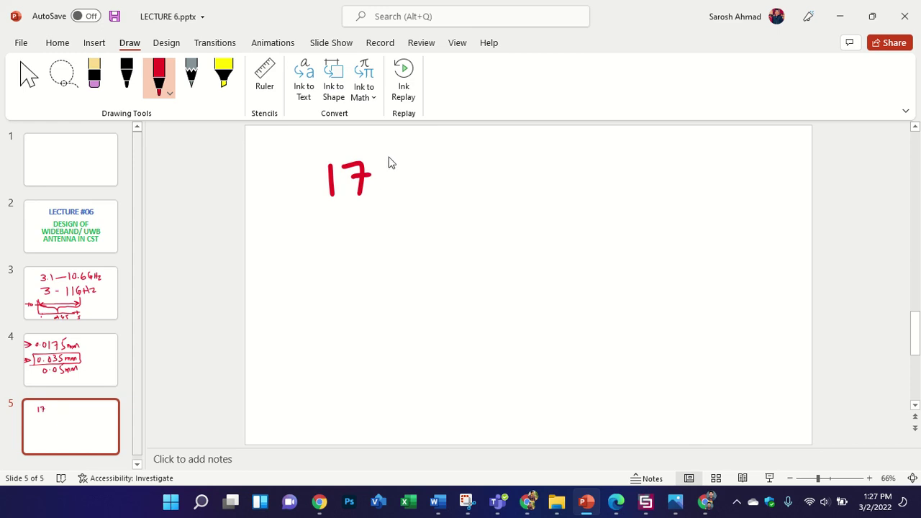
{"action": "left_click", "coordinate": [94, 42]}
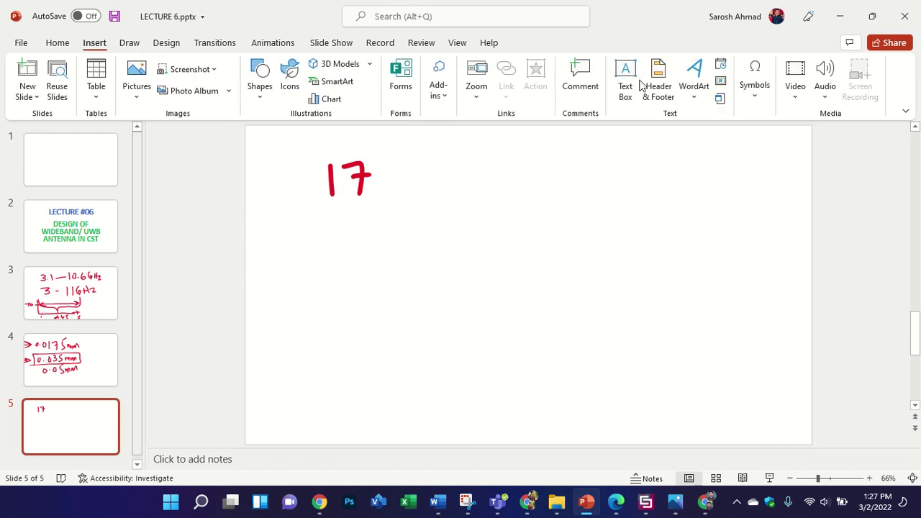
{"action": "left_click", "coordinate": [64, 44]}
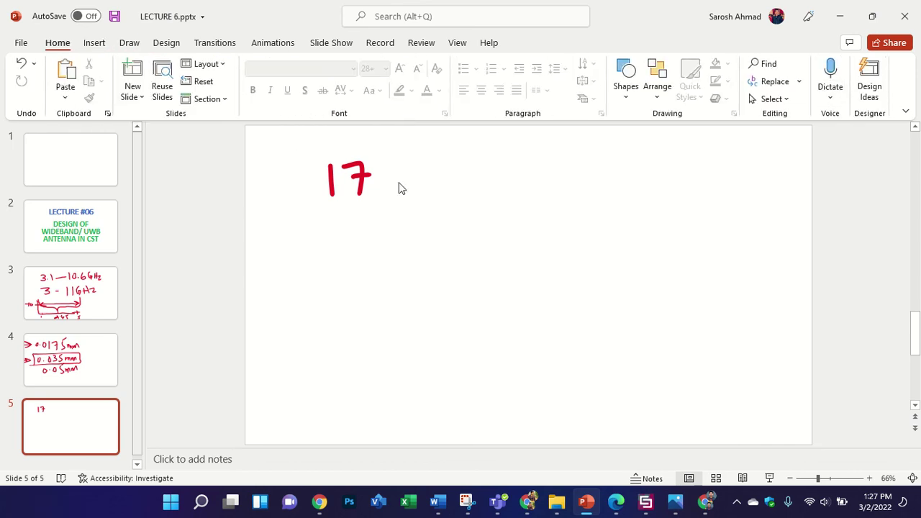
{"action": "key", "text": "ctrl+a"}
{"action": "key", "text": "Delete"}
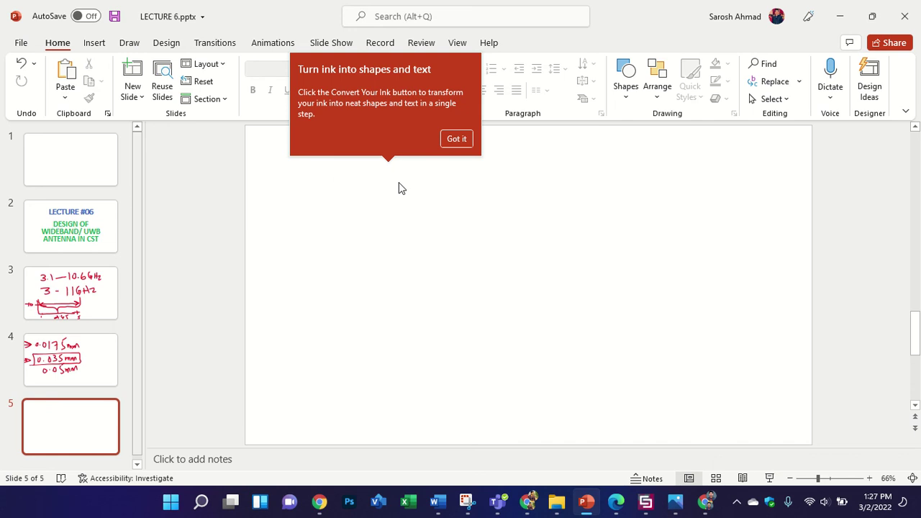
{"action": "left_click", "coordinate": [459, 139]}
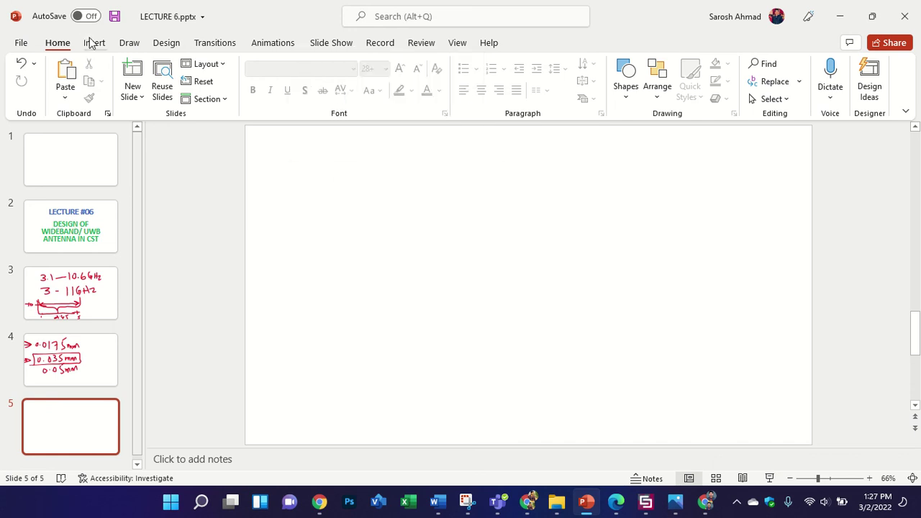
{"action": "left_click", "coordinate": [94, 43]}
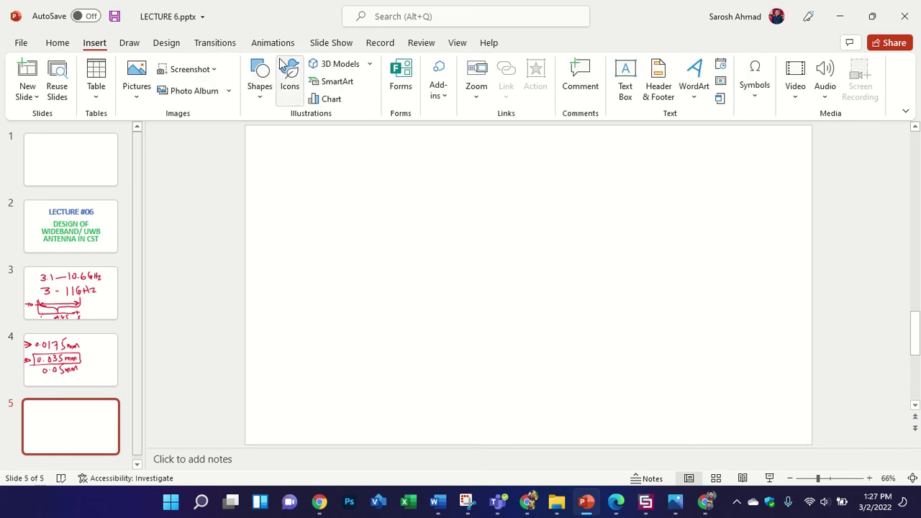
Handwrite "FR-4 ⇒ 0.8mm," in red ink along the top of slide 5
{"action": "left_click", "coordinate": [129, 43]}
{"action": "left_click", "coordinate": [161, 76]}
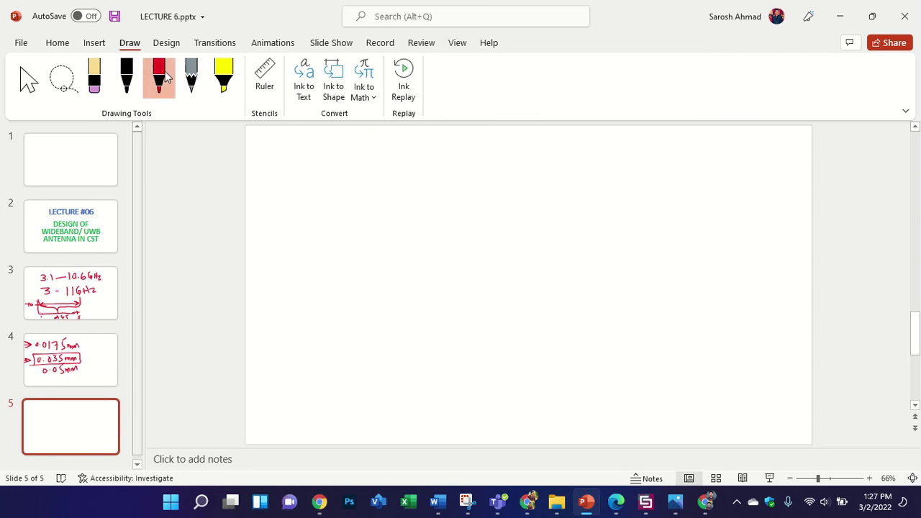
{"action": "mouse_move", "coordinate": [283, 151]}
{"action": "left_mouse_down"}
{"action": "mouse_move", "coordinate": [283, 185]}
{"action": "mouse_move", "coordinate": [298, 149]}
{"action": "mouse_move", "coordinate": [305, 166]}
{"action": "mouse_move", "coordinate": [329, 160]}
{"action": "mouse_move", "coordinate": [336, 184]}
{"action": "mouse_move", "coordinate": [353, 167]}
{"action": "left_mouse_up"}
{"action": "mouse_move", "coordinate": [367, 150]}
{"action": "left_mouse_down"}
{"action": "mouse_move", "coordinate": [368, 165]}
{"action": "mouse_move", "coordinate": [394, 180]}
{"action": "mouse_move", "coordinate": [396, 196]}
{"action": "mouse_move", "coordinate": [449, 184]}
{"action": "mouse_move", "coordinate": [447, 195]}
{"action": "left_mouse_up"}
{"action": "mouse_move", "coordinate": [495, 165]}
{"action": "left_mouse_down"}
{"action": "mouse_move", "coordinate": [539, 191]}
{"action": "mouse_move", "coordinate": [533, 164]}
{"action": "mouse_move", "coordinate": [551, 191]}
{"action": "mouse_move", "coordinate": [583, 172]}
{"action": "mouse_move", "coordinate": [594, 202]}
{"action": "left_mouse_up"}
{"action": "left_click", "coordinate": [514, 176]}
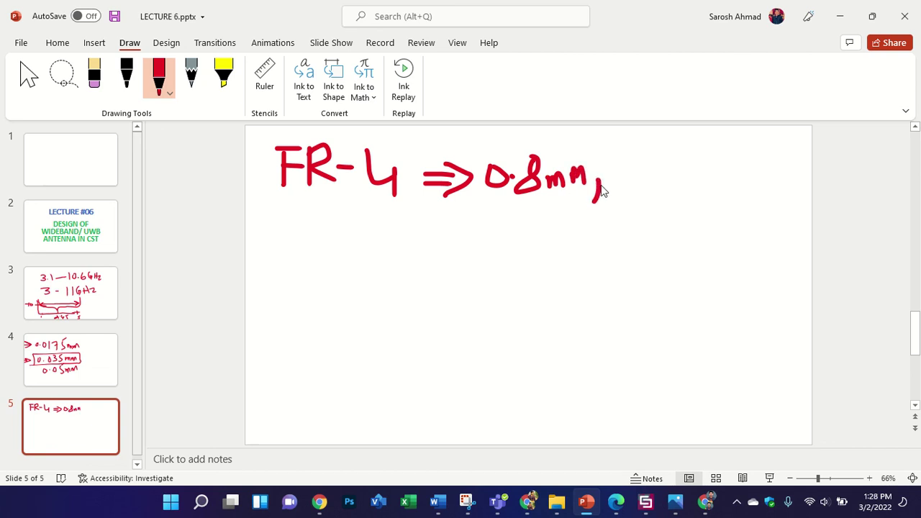
Add the thicknesses 1.6 and 3.2 to the FR-4 line and draw a red dividing line beneath it
{"action": "left_click", "coordinate": [633, 185]}
{"action": "mouse_move", "coordinate": [657, 161]}
{"action": "left_mouse_down"}
{"action": "mouse_move", "coordinate": [643, 185]}
{"action": "mouse_move", "coordinate": [680, 193]}
{"action": "mouse_move", "coordinate": [675, 211]}
{"action": "left_mouse_up"}
{"action": "mouse_move", "coordinate": [694, 168]}
{"action": "left_mouse_down"}
{"action": "mouse_move", "coordinate": [708, 189]}
{"action": "mouse_move", "coordinate": [690, 214]}
{"action": "left_mouse_up"}
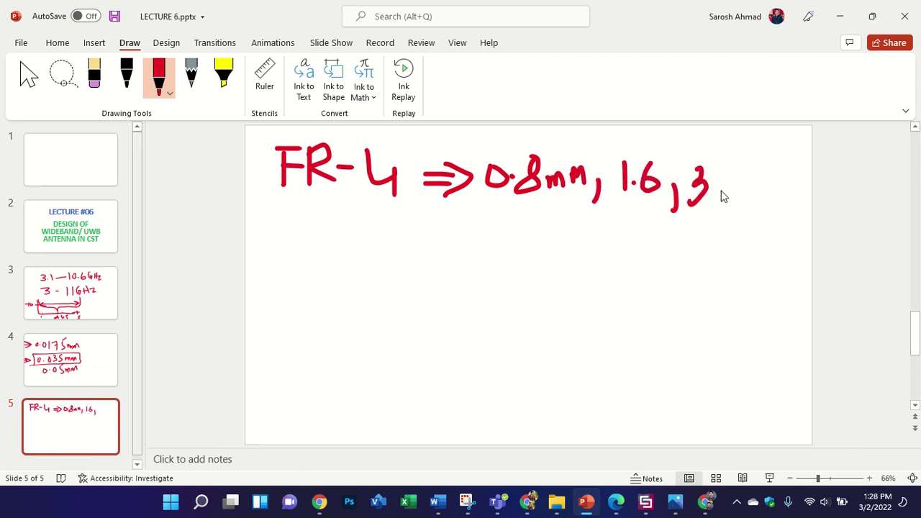
{"action": "left_click", "coordinate": [722, 192]}
{"action": "mouse_move", "coordinate": [754, 171]}
{"action": "left_mouse_down"}
{"action": "mouse_move", "coordinate": [751, 206]}
{"action": "mouse_move", "coordinate": [771, 201]}
{"action": "left_mouse_up"}
{"action": "left_click_drag", "start_coordinate": [686, 174], "coordinate": [705, 168]}
{"action": "left_click_drag", "start_coordinate": [248, 224], "coordinate": [829, 207]}
Handwrite "Rogers 5880 ⇒ 0.125, 0.254," in red ink below the dividing line
{"action": "mouse_move", "coordinate": [275, 249]}
{"action": "left_mouse_down"}
{"action": "mouse_move", "coordinate": [274, 276]}
{"action": "mouse_move", "coordinate": [288, 255]}
{"action": "mouse_move", "coordinate": [293, 273]}
{"action": "mouse_move", "coordinate": [332, 276]}
{"action": "mouse_move", "coordinate": [323, 293]}
{"action": "mouse_move", "coordinate": [370, 278]}
{"action": "mouse_move", "coordinate": [393, 257]}
{"action": "mouse_move", "coordinate": [382, 273]}
{"action": "mouse_move", "coordinate": [442, 256]}
{"action": "mouse_move", "coordinate": [443, 269]}
{"action": "left_mouse_up"}
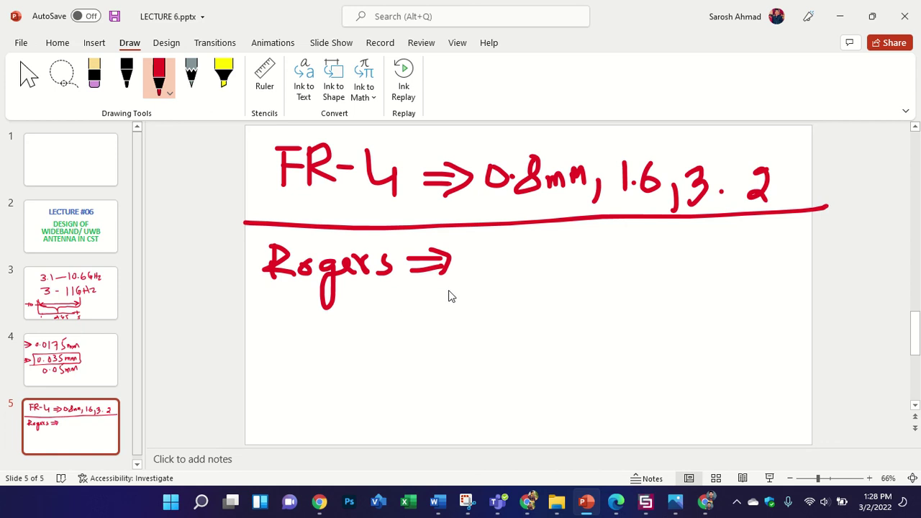
{"action": "mouse_move", "coordinate": [358, 292]}
{"action": "left_mouse_down"}
{"action": "mouse_move", "coordinate": [372, 310]}
{"action": "mouse_move", "coordinate": [355, 298]}
{"action": "mouse_move", "coordinate": [375, 288]}
{"action": "left_mouse_up"}
{"action": "mouse_move", "coordinate": [389, 283]}
{"action": "left_mouse_down"}
{"action": "mouse_move", "coordinate": [381, 292]}
{"action": "mouse_move", "coordinate": [403, 298]}
{"action": "mouse_move", "coordinate": [405, 286]}
{"action": "mouse_move", "coordinate": [432, 282]}
{"action": "left_mouse_up"}
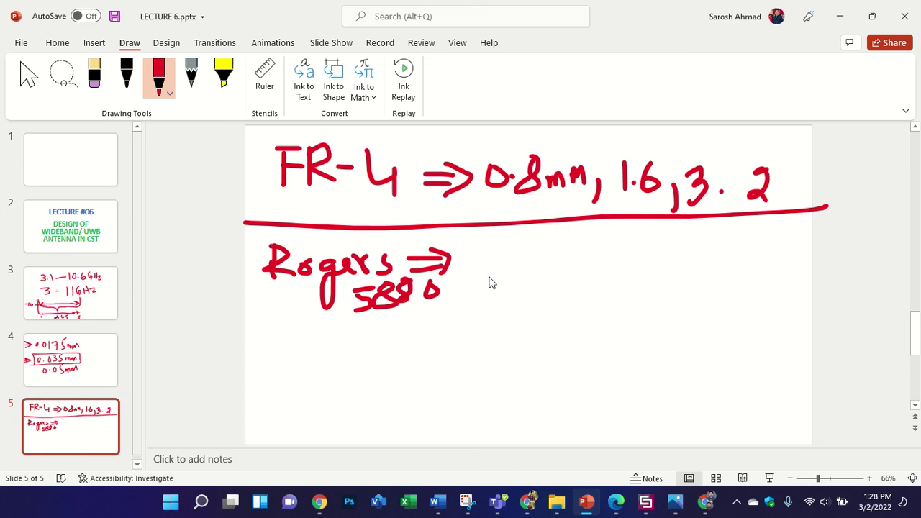
{"action": "left_click_drag", "start_coordinate": [497, 253], "coordinate": [517, 272]}
{"action": "mouse_move", "coordinate": [530, 254]}
{"action": "left_mouse_down"}
{"action": "mouse_move", "coordinate": [531, 274]}
{"action": "mouse_move", "coordinate": [551, 278]}
{"action": "mouse_move", "coordinate": [573, 268]}
{"action": "mouse_move", "coordinate": [564, 275]}
{"action": "mouse_move", "coordinate": [578, 247]}
{"action": "mouse_move", "coordinate": [585, 291]}
{"action": "left_mouse_up"}
{"action": "mouse_move", "coordinate": [616, 252]}
{"action": "left_mouse_down"}
{"action": "mouse_move", "coordinate": [609, 268]}
{"action": "mouse_move", "coordinate": [616, 253]}
{"action": "left_mouse_up"}
{"action": "mouse_move", "coordinate": [636, 261]}
{"action": "left_mouse_down"}
{"action": "mouse_move", "coordinate": [658, 246]}
{"action": "mouse_move", "coordinate": [671, 276]}
{"action": "left_mouse_up"}
{"action": "mouse_move", "coordinate": [678, 244]}
{"action": "left_mouse_down"}
{"action": "mouse_move", "coordinate": [688, 242]}
{"action": "mouse_move", "coordinate": [690, 272]}
{"action": "mouse_move", "coordinate": [698, 265]}
{"action": "mouse_move", "coordinate": [696, 291]}
{"action": "mouse_move", "coordinate": [717, 291]}
{"action": "left_mouse_up"}
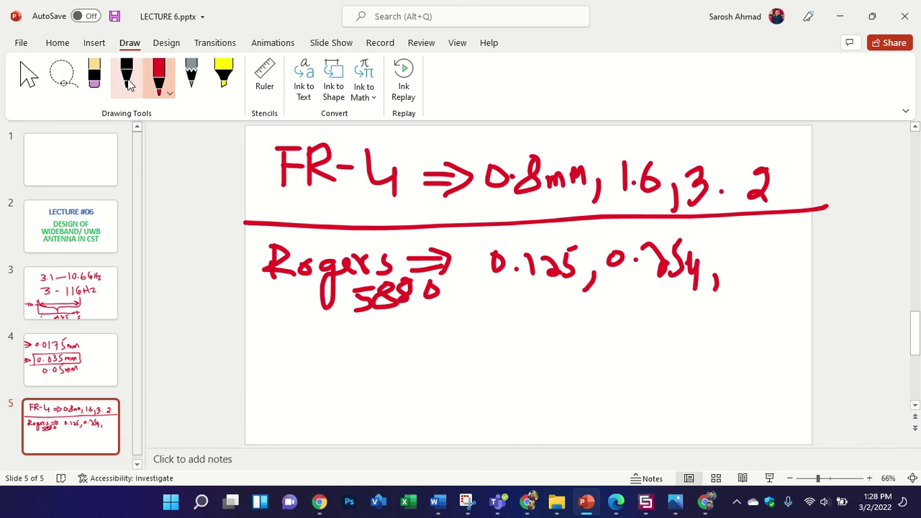
Erase the malformed 2 in the Rogers value 0.254, rewrite it in red, and touch up the neighbouring strokes
{"action": "left_click", "coordinate": [94, 74]}
{"action": "mouse_move", "coordinate": [668, 252]}
{"action": "left_mouse_down"}
{"action": "mouse_move", "coordinate": [654, 268]}
{"action": "mouse_move", "coordinate": [661, 277]}
{"action": "left_mouse_up"}
{"action": "left_click", "coordinate": [161, 78]}
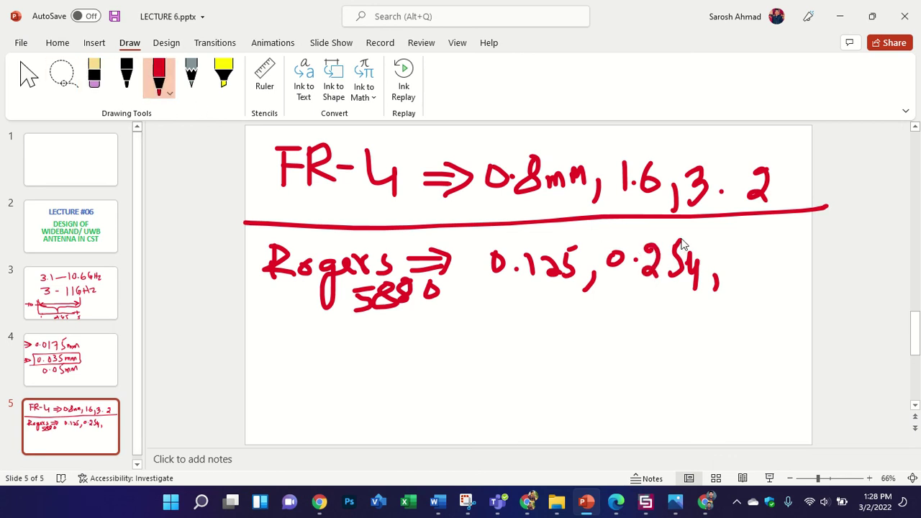
{"action": "left_click_drag", "start_coordinate": [679, 243], "coordinate": [690, 235]}
{"action": "left_click_drag", "start_coordinate": [715, 280], "coordinate": [715, 291]}
Handwrite 0.787 as the next thickness in the Rogers 5880 list
{"action": "mouse_move", "coordinate": [741, 273]}
{"action": "left_mouse_down"}
{"action": "mouse_move", "coordinate": [738, 250]}
{"action": "mouse_move", "coordinate": [779, 245]}
{"action": "mouse_move", "coordinate": [783, 277]}
{"action": "left_mouse_up"}
{"action": "left_click", "coordinate": [760, 267]}
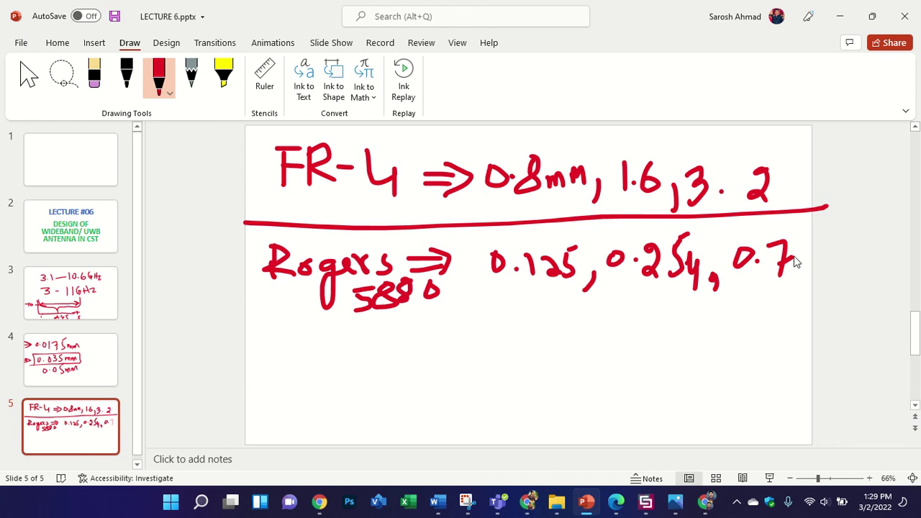
{"action": "mouse_move", "coordinate": [806, 243]}
{"action": "left_mouse_down"}
{"action": "mouse_move", "coordinate": [808, 269]}
{"action": "mouse_move", "coordinate": [799, 246]}
{"action": "left_mouse_up"}
{"action": "left_click_drag", "start_coordinate": [835, 277], "coordinate": [843, 265]}
Handwrite 0.504mm and 1.52mm below the Rogers 5880 thicknesses, underlining the 0.504 value
{"action": "mouse_move", "coordinate": [613, 333]}
{"action": "left_mouse_down"}
{"action": "mouse_move", "coordinate": [609, 341]}
{"action": "mouse_move", "coordinate": [639, 337]}
{"action": "mouse_move", "coordinate": [657, 314]}
{"action": "mouse_move", "coordinate": [665, 332]}
{"action": "mouse_move", "coordinate": [684, 317]}
{"action": "mouse_move", "coordinate": [710, 340]}
{"action": "mouse_move", "coordinate": [730, 323]}
{"action": "mouse_move", "coordinate": [751, 331]}
{"action": "mouse_move", "coordinate": [776, 313]}
{"action": "mouse_move", "coordinate": [790, 323]}
{"action": "left_mouse_up"}
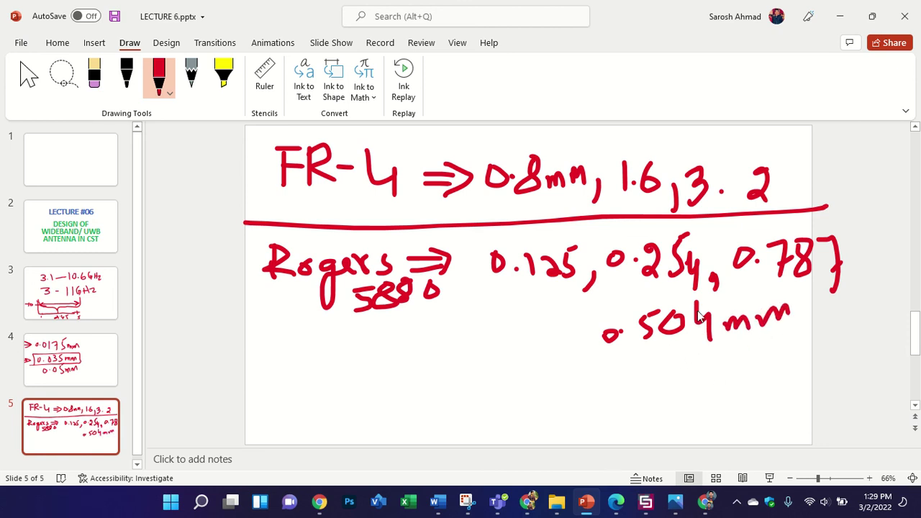
{"action": "left_click_drag", "start_coordinate": [670, 358], "coordinate": [712, 340]}
{"action": "left_click_drag", "start_coordinate": [868, 272], "coordinate": [857, 297]}
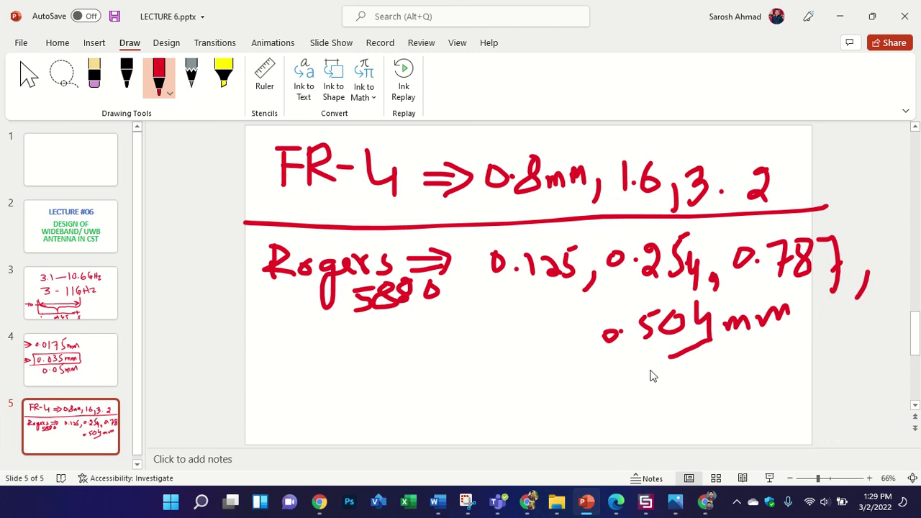
{"action": "mouse_move", "coordinate": [729, 353]}
{"action": "left_mouse_down"}
{"action": "mouse_move", "coordinate": [727, 369]}
{"action": "mouse_move", "coordinate": [760, 370]}
{"action": "mouse_move", "coordinate": [776, 349]}
{"action": "mouse_move", "coordinate": [791, 357]}
{"action": "mouse_move", "coordinate": [857, 323]}
{"action": "left_mouse_up"}
{"action": "left_click", "coordinate": [743, 364]}
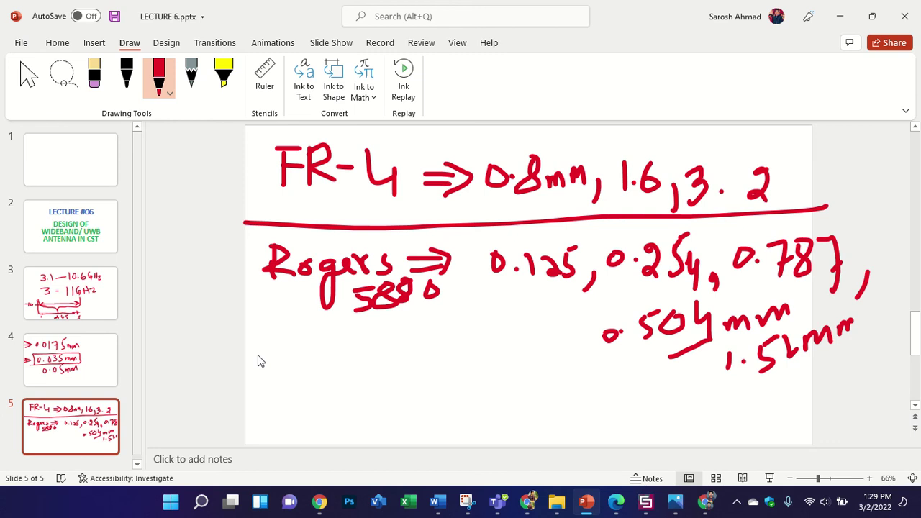
Handwrite the Rogers 4003 entry with a thickness of 1.57mm in red ink below the Rogers 5880 line
{"action": "mouse_move", "coordinate": [254, 350]}
{"action": "left_mouse_down"}
{"action": "mouse_move", "coordinate": [268, 365]}
{"action": "mouse_move", "coordinate": [261, 389]}
{"action": "left_mouse_up"}
{"action": "left_click", "coordinate": [285, 372]}
{"action": "mouse_move", "coordinate": [318, 365]}
{"action": "left_mouse_down"}
{"action": "mouse_move", "coordinate": [324, 376]}
{"action": "mouse_move", "coordinate": [320, 363]}
{"action": "mouse_move", "coordinate": [353, 368]}
{"action": "mouse_move", "coordinate": [342, 385]}
{"action": "mouse_move", "coordinate": [380, 382]}
{"action": "left_mouse_up"}
{"action": "mouse_move", "coordinate": [413, 355]}
{"action": "left_mouse_down"}
{"action": "mouse_move", "coordinate": [409, 383]}
{"action": "mouse_move", "coordinate": [442, 382]}
{"action": "mouse_move", "coordinate": [469, 350]}
{"action": "mouse_move", "coordinate": [492, 346]}
{"action": "mouse_move", "coordinate": [478, 384]}
{"action": "mouse_move", "coordinate": [539, 382]}
{"action": "mouse_move", "coordinate": [555, 363]}
{"action": "mouse_move", "coordinate": [554, 380]}
{"action": "left_mouse_up"}
{"action": "left_click", "coordinate": [429, 372]}
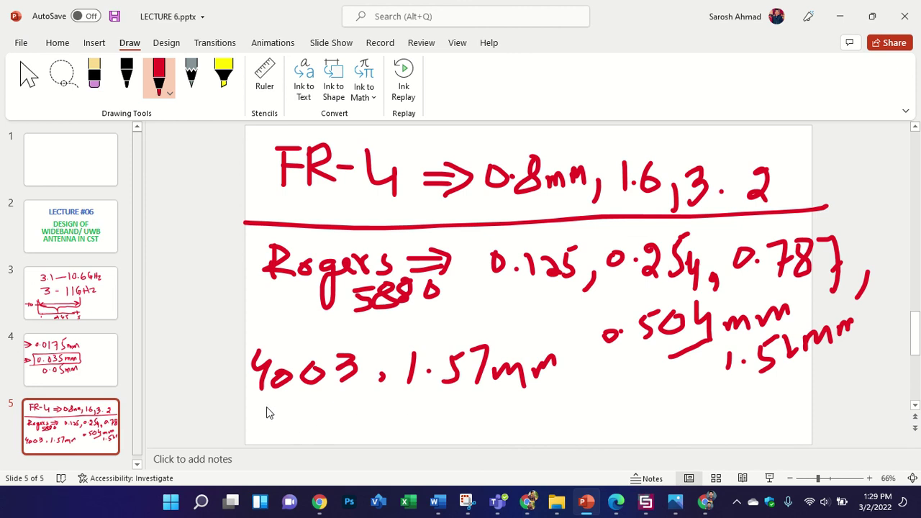
Handwrite the Rogers 6002 entry with a thickness of 0.76mm in red ink below the 4003 line
{"action": "mouse_move", "coordinate": [251, 439]}
{"action": "left_mouse_down"}
{"action": "mouse_move", "coordinate": [305, 418]}
{"action": "mouse_move", "coordinate": [315, 430]}
{"action": "mouse_move", "coordinate": [319, 418]}
{"action": "left_mouse_up"}
{"action": "mouse_move", "coordinate": [329, 414]}
{"action": "left_mouse_down"}
{"action": "mouse_move", "coordinate": [350, 417]}
{"action": "mouse_move", "coordinate": [355, 435]}
{"action": "left_mouse_up"}
{"action": "left_click_drag", "start_coordinate": [413, 414], "coordinate": [402, 436]}
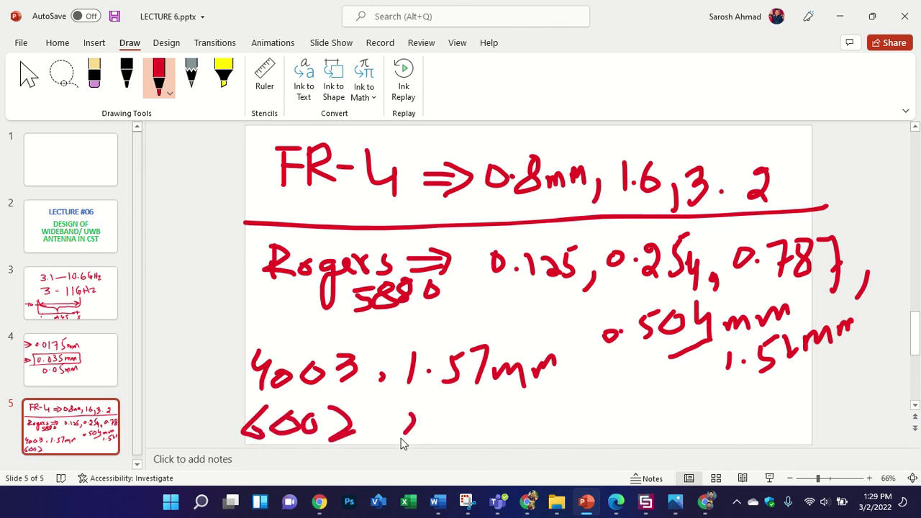
{"action": "left_click_drag", "start_coordinate": [458, 412], "coordinate": [458, 432]}
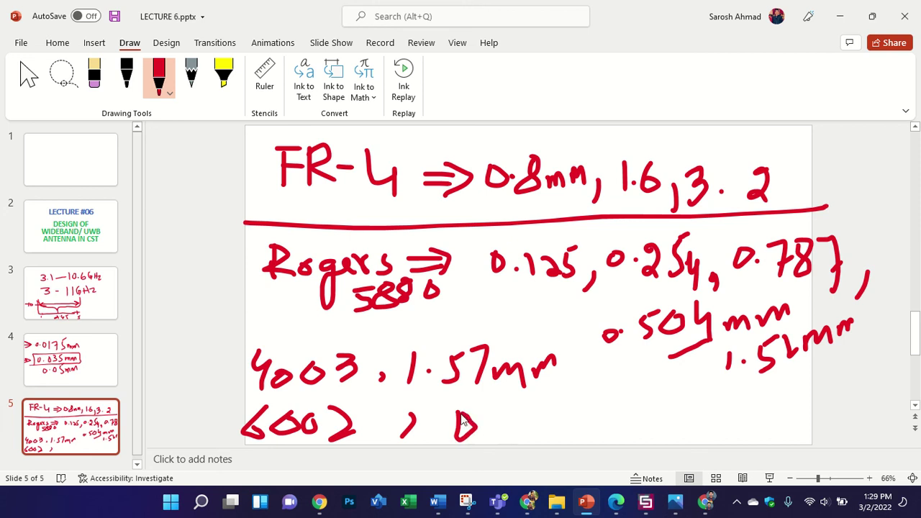
{"action": "left_click_drag", "start_coordinate": [534, 416], "coordinate": [525, 426]}
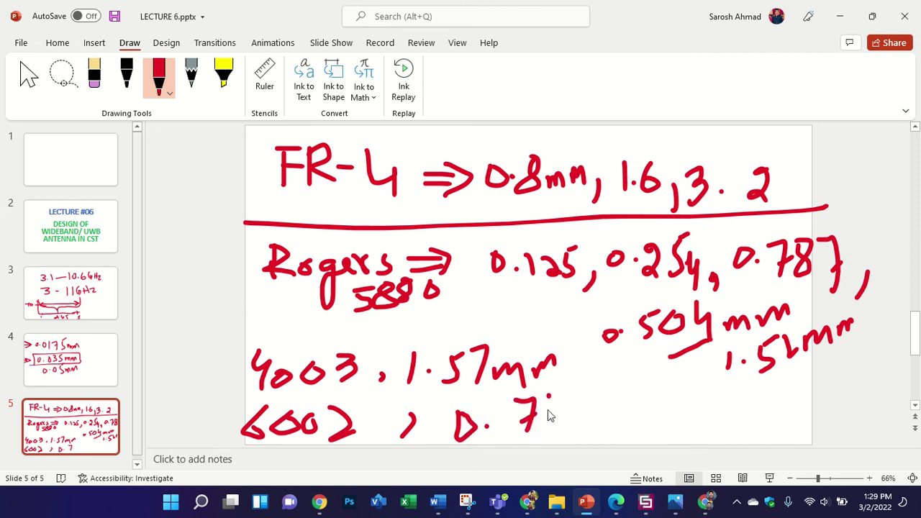
{"action": "mouse_move", "coordinate": [552, 398]}
{"action": "left_mouse_down"}
{"action": "mouse_move", "coordinate": [546, 424]}
{"action": "mouse_move", "coordinate": [592, 420]}
{"action": "mouse_move", "coordinate": [657, 442]}
{"action": "left_mouse_up"}
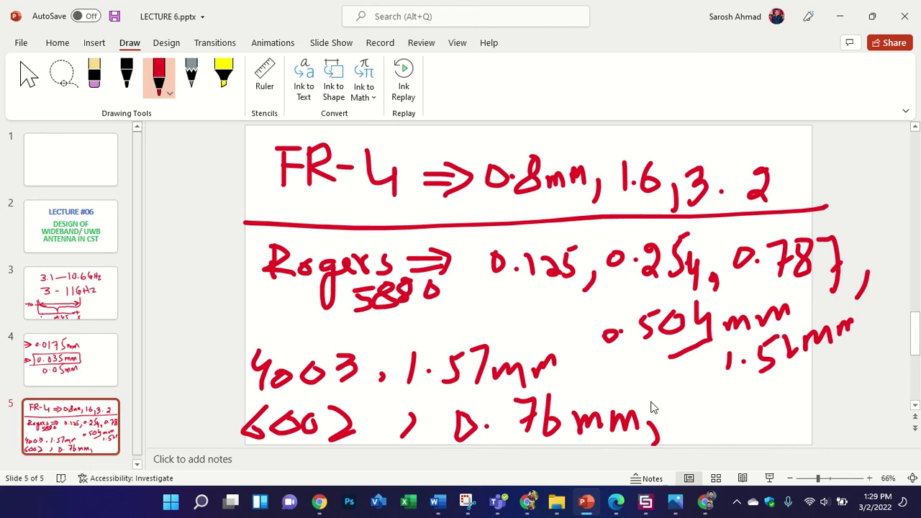
{"action": "scroll", "coordinate": [650, 409], "scroll_direction": "down", "scroll_amount": 1}
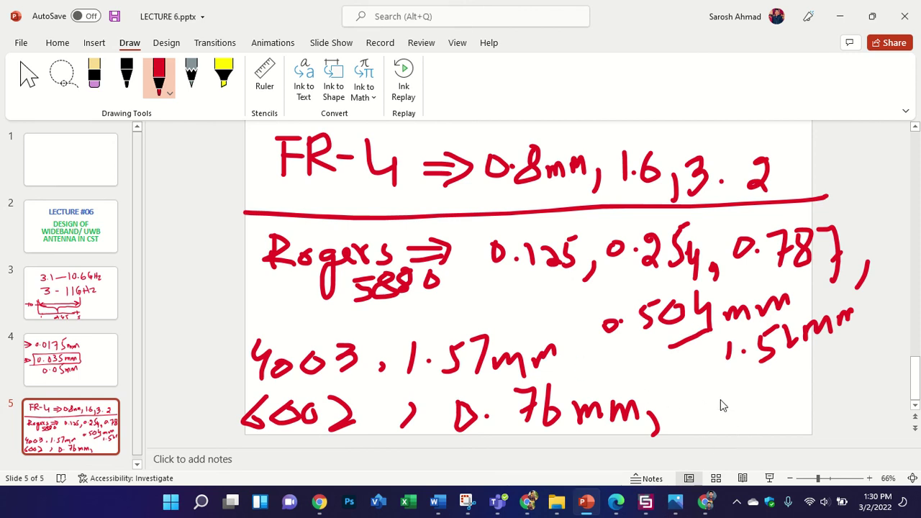
{"action": "mouse_move", "coordinate": [692, 393]}
{"action": "left_mouse_down"}
{"action": "mouse_move", "coordinate": [689, 420]}
{"action": "mouse_move", "coordinate": [696, 409]}
{"action": "left_mouse_up"}
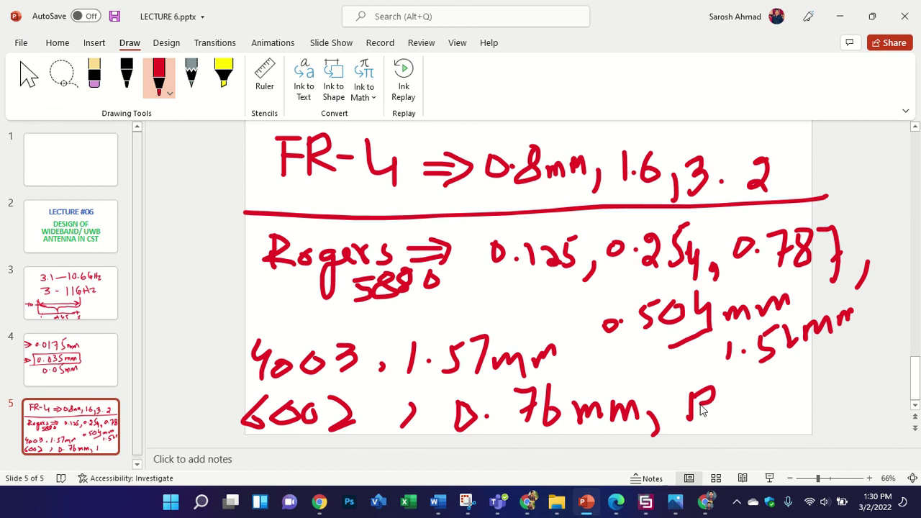
{"action": "left_click", "coordinate": [94, 75]}
{"action": "left_click_drag", "start_coordinate": [693, 394], "coordinate": [719, 415]}
{"action": "left_click", "coordinate": [158, 73]}
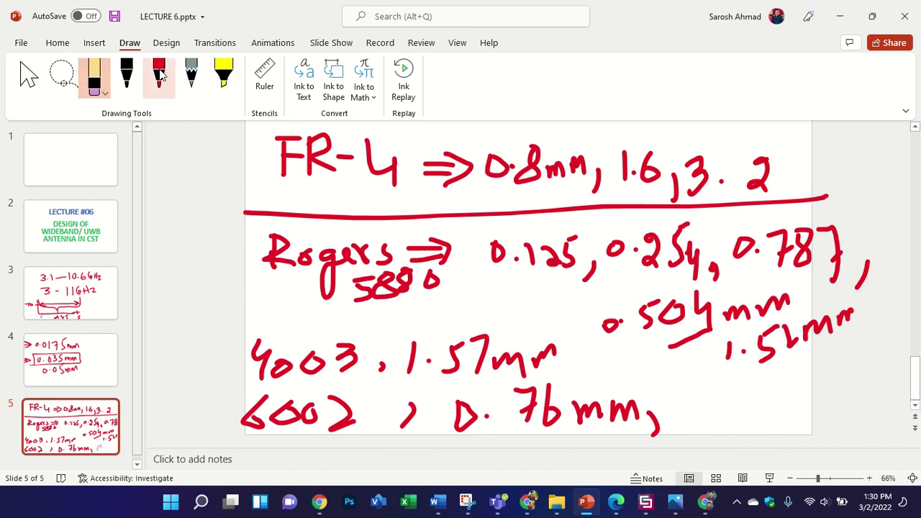
Handwrite the material names 3003 and 3003C in red ink after the 6002 entry
{"action": "mouse_move", "coordinate": [689, 389]}
{"action": "left_mouse_down"}
{"action": "mouse_move", "coordinate": [722, 400]}
{"action": "mouse_move", "coordinate": [699, 422]}
{"action": "left_mouse_up"}
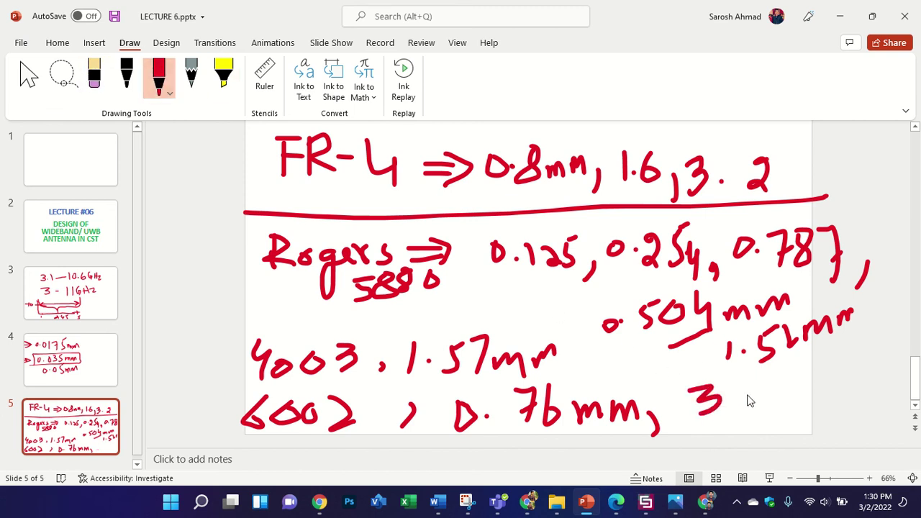
{"action": "mouse_move", "coordinate": [748, 389]}
{"action": "left_mouse_down"}
{"action": "mouse_move", "coordinate": [765, 408]}
{"action": "mouse_move", "coordinate": [769, 387]}
{"action": "mouse_move", "coordinate": [810, 398]}
{"action": "mouse_move", "coordinate": [785, 413]}
{"action": "left_mouse_up"}
{"action": "mouse_move", "coordinate": [733, 430]}
{"action": "left_mouse_down"}
{"action": "mouse_move", "coordinate": [748, 426]}
{"action": "mouse_move", "coordinate": [736, 444]}
{"action": "mouse_move", "coordinate": [797, 429]}
{"action": "left_mouse_up"}
{"action": "mouse_move", "coordinate": [811, 423]}
{"action": "left_mouse_down"}
{"action": "mouse_move", "coordinate": [822, 430]}
{"action": "mouse_move", "coordinate": [816, 440]}
{"action": "left_mouse_up"}
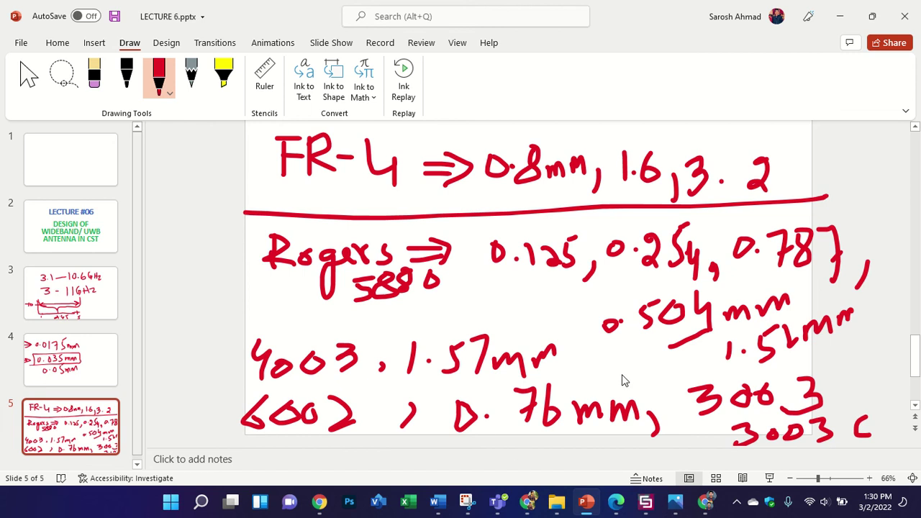
Handwrite the thicknesses 1.52, 1.58 and 1.6 beside the 3003 entries and close them with a large red bracket
{"action": "scroll", "coordinate": [494, 370], "scroll_direction": "down", "scroll_amount": 1, "text": "ctrl"}
{"action": "mouse_move", "coordinate": [837, 355]}
{"action": "left_mouse_down"}
{"action": "mouse_move", "coordinate": [851, 382]}
{"action": "mouse_move", "coordinate": [868, 349]}
{"action": "mouse_move", "coordinate": [855, 404]}
{"action": "mouse_move", "coordinate": [864, 421]}
{"action": "mouse_move", "coordinate": [900, 392]}
{"action": "mouse_move", "coordinate": [908, 414]}
{"action": "mouse_move", "coordinate": [904, 385]}
{"action": "mouse_move", "coordinate": [872, 444]}
{"action": "mouse_move", "coordinate": [893, 440]}
{"action": "left_mouse_up"}
{"action": "left_click", "coordinate": [882, 441]}
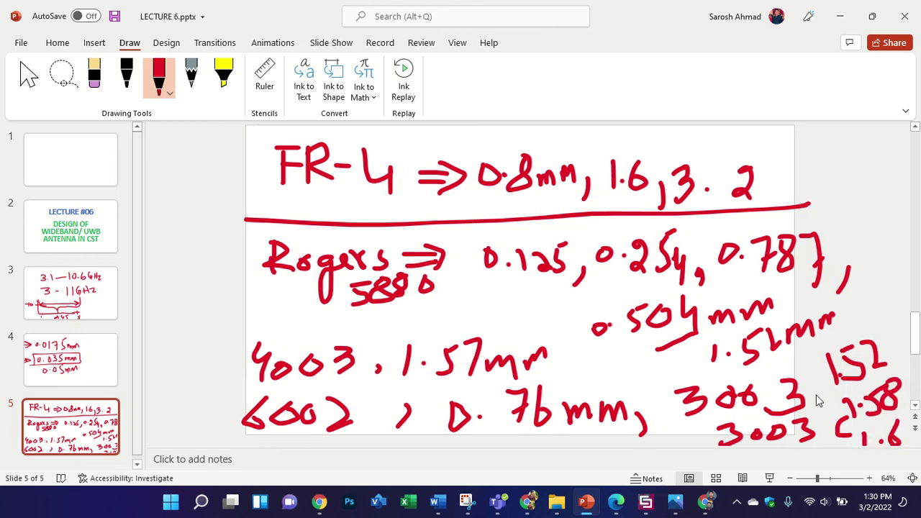
{"action": "scroll", "coordinate": [738, 361], "scroll_direction": "down", "scroll_amount": 2, "text": "ctrl"}
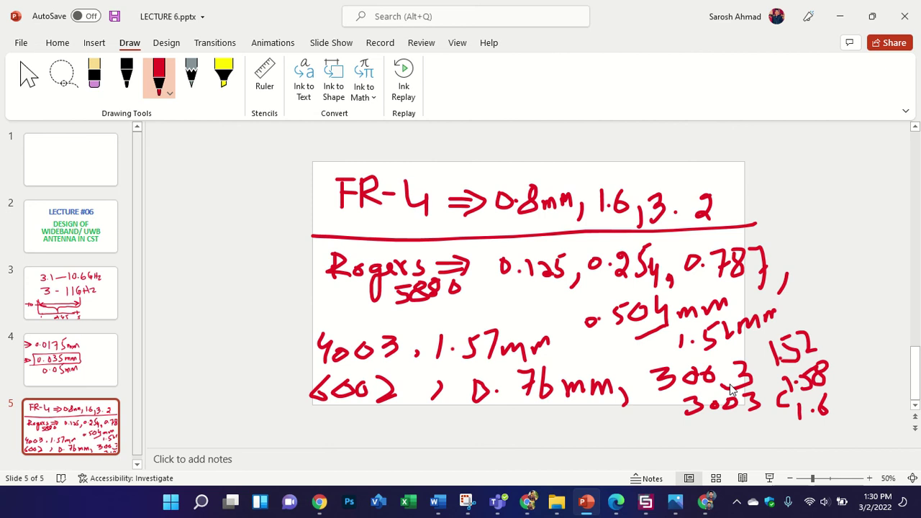
{"action": "left_click_drag", "start_coordinate": [846, 348], "coordinate": [858, 445]}
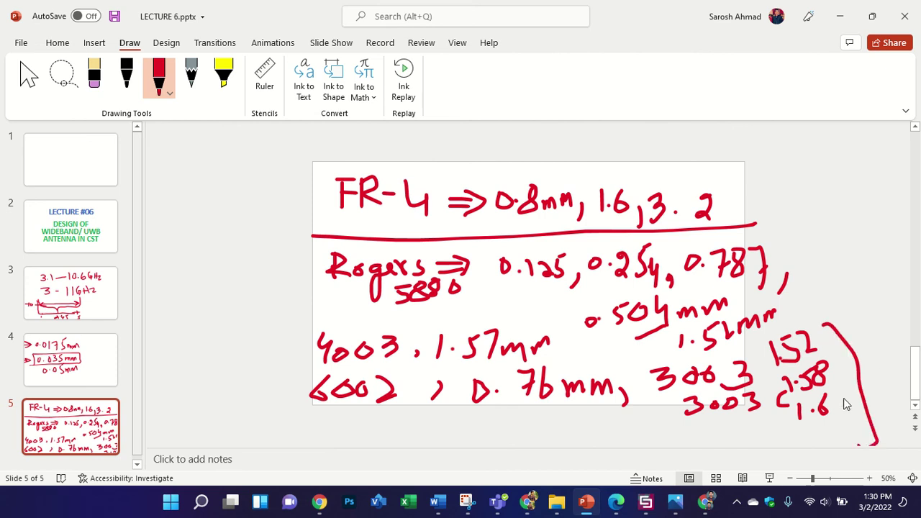
Handwrite the thickness 0.25mm in red ink above the large bracket beside the slide
{"action": "scroll", "coordinate": [853, 324], "scroll_direction": "down", "scroll_amount": 1}
{"action": "mouse_move", "coordinate": [832, 279]}
{"action": "left_mouse_down"}
{"action": "mouse_move", "coordinate": [826, 291]}
{"action": "mouse_move", "coordinate": [857, 285]}
{"action": "left_mouse_up"}
{"action": "left_click_drag", "start_coordinate": [869, 271], "coordinate": [910, 282]}
{"action": "mouse_move", "coordinate": [874, 313]}
{"action": "left_mouse_down"}
{"action": "mouse_move", "coordinate": [871, 304]}
{"action": "mouse_move", "coordinate": [906, 297]}
{"action": "left_mouse_up"}
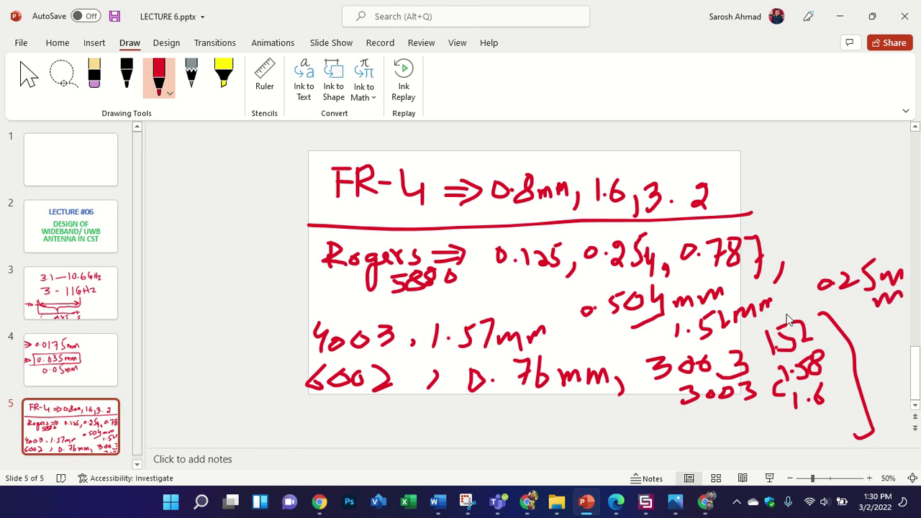
Handwrite the Polyimide entry with thickness 0.05mm in red ink above the FR-4 line, starting a second value 0.0 beneath it
{"action": "mouse_move", "coordinate": [564, 139]}
{"action": "left_mouse_down"}
{"action": "mouse_move", "coordinate": [565, 160]}
{"action": "mouse_move", "coordinate": [581, 140]}
{"action": "mouse_move", "coordinate": [573, 148]}
{"action": "mouse_move", "coordinate": [612, 154]}
{"action": "left_mouse_up"}
{"action": "mouse_move", "coordinate": [616, 142]}
{"action": "left_mouse_down"}
{"action": "mouse_move", "coordinate": [628, 164]}
{"action": "mouse_move", "coordinate": [673, 154]}
{"action": "mouse_move", "coordinate": [698, 162]}
{"action": "left_mouse_up"}
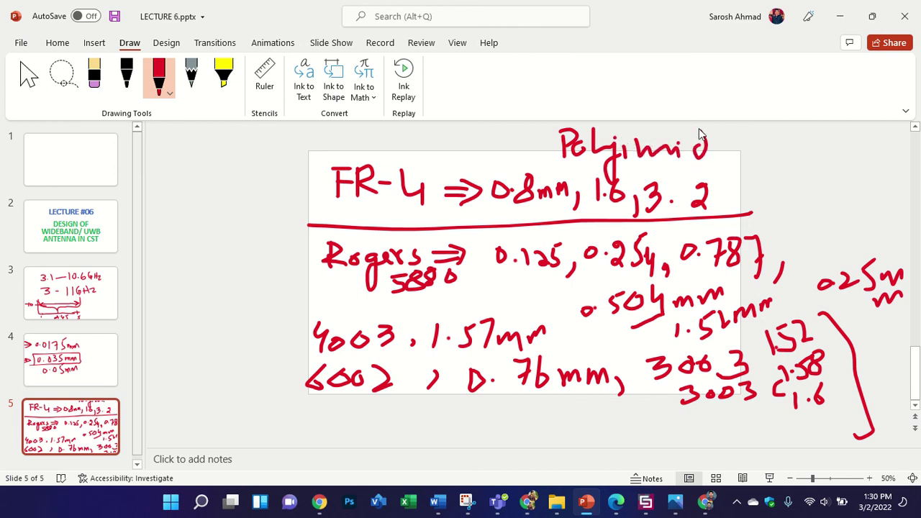
{"action": "mouse_move", "coordinate": [702, 130]}
{"action": "left_mouse_down"}
{"action": "mouse_move", "coordinate": [708, 163]}
{"action": "mouse_move", "coordinate": [730, 159]}
{"action": "left_mouse_up"}
{"action": "mouse_move", "coordinate": [718, 152]}
{"action": "left_mouse_down"}
{"action": "mouse_move", "coordinate": [756, 141]}
{"action": "mouse_move", "coordinate": [784, 149]}
{"action": "mouse_move", "coordinate": [785, 137]}
{"action": "mouse_move", "coordinate": [823, 142]}
{"action": "mouse_move", "coordinate": [834, 156]}
{"action": "mouse_move", "coordinate": [841, 136]}
{"action": "left_mouse_up"}
{"action": "mouse_move", "coordinate": [841, 145]}
{"action": "left_mouse_down"}
{"action": "mouse_move", "coordinate": [849, 154]}
{"action": "mouse_move", "coordinate": [887, 149]}
{"action": "left_mouse_up"}
{"action": "left_click_drag", "start_coordinate": [805, 179], "coordinate": [830, 185]}
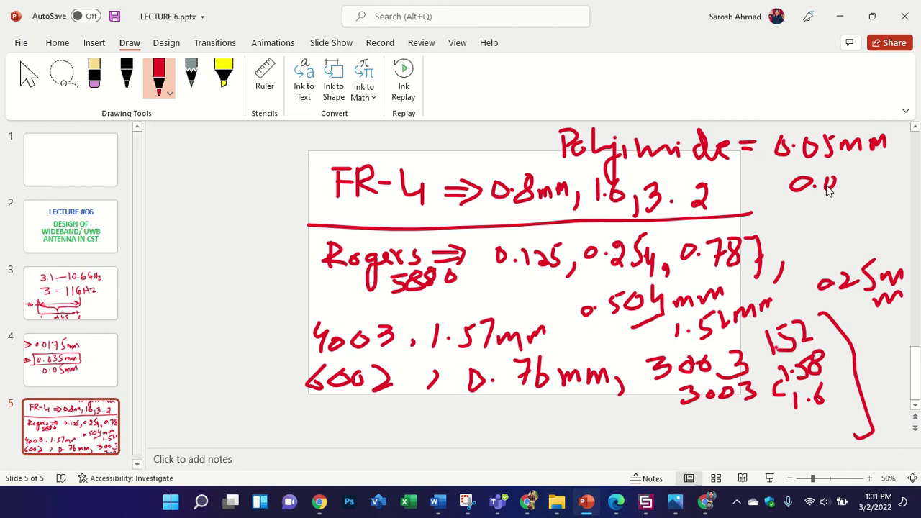
Switch to CST Studio Suite and open the material library from the SUB substrate's material and color settings
{"action": "left_click", "coordinate": [646, 502]}
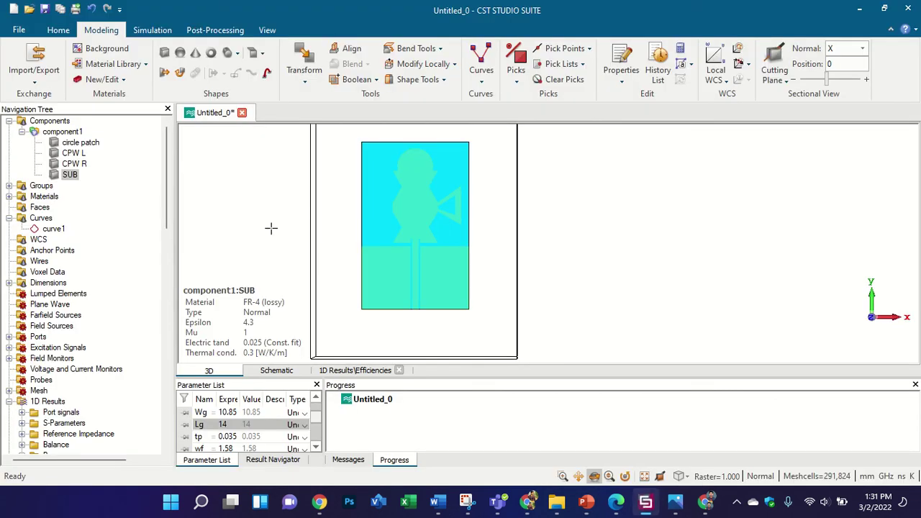
{"action": "right_click", "coordinate": [89, 175]}
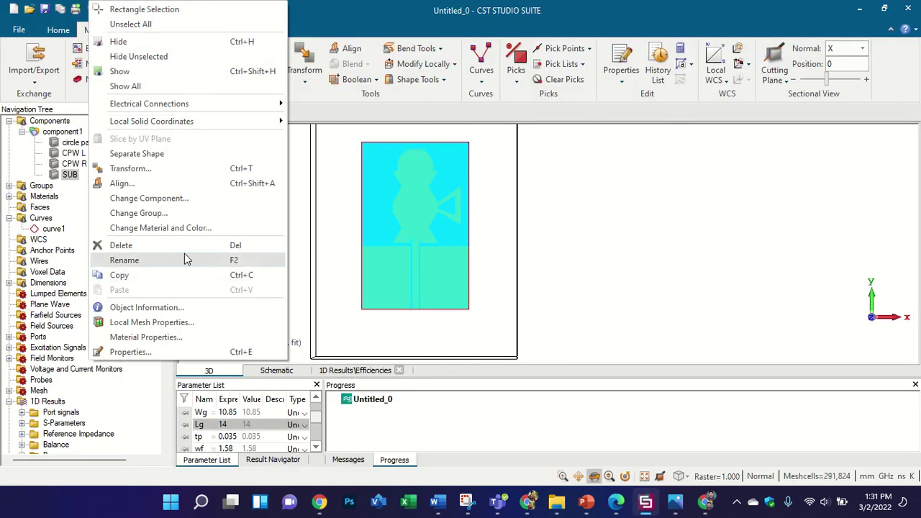
{"action": "left_click", "coordinate": [188, 217]}
{"action": "left_click", "coordinate": [551, 206]}
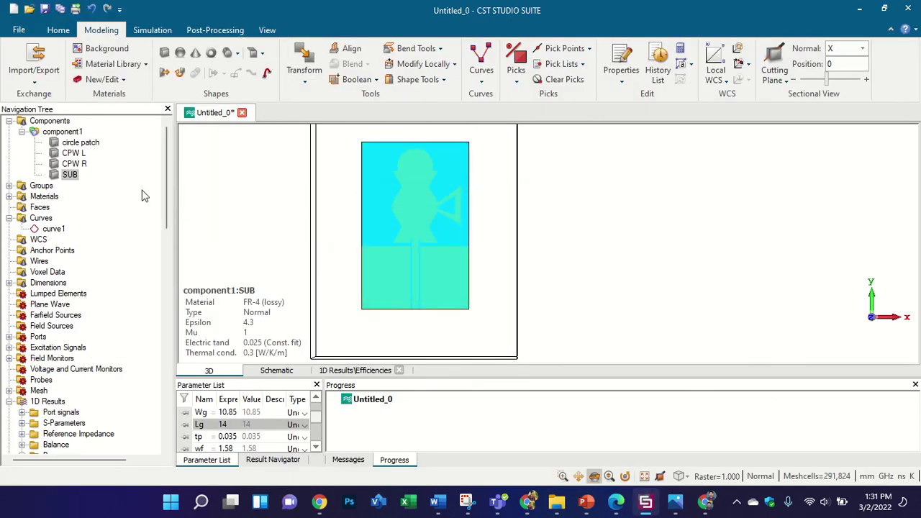
{"action": "right_click", "coordinate": [81, 180]}
{"action": "left_click", "coordinate": [180, 228]}
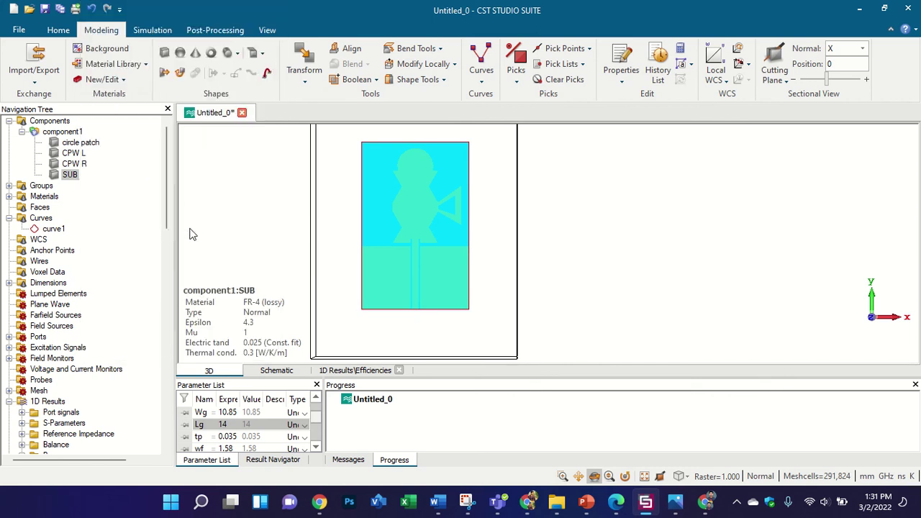
{"action": "left_click", "coordinate": [492, 258]}
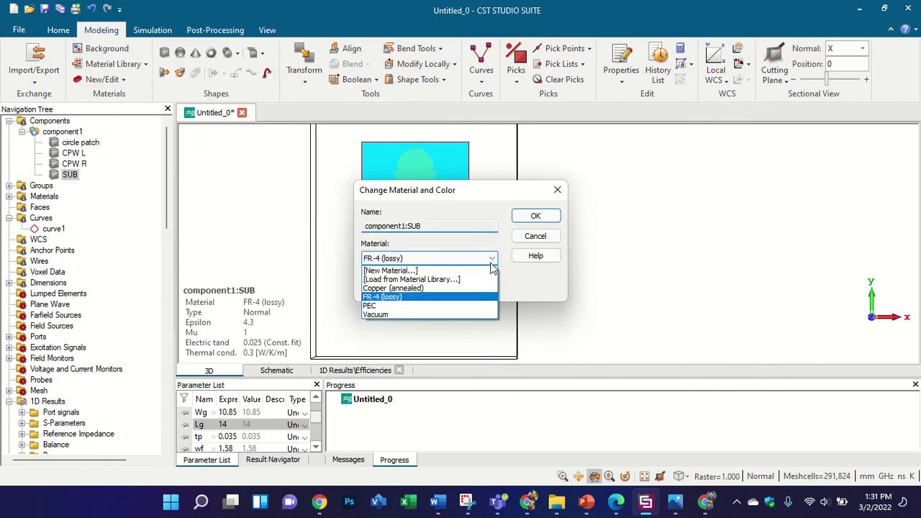
{"action": "left_click", "coordinate": [432, 279]}
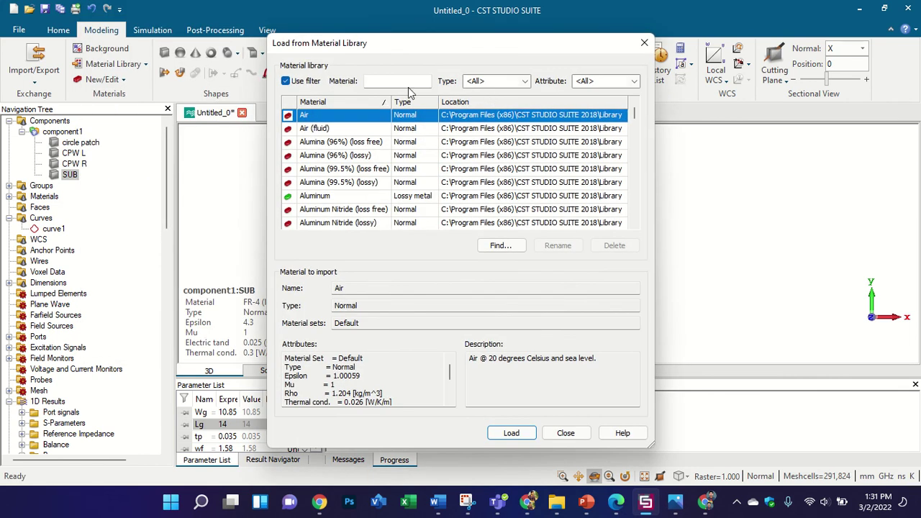
Filter the material library by POL and show the attributes of Polyimide (lossy)
{"action": "left_click", "coordinate": [414, 81]}
{"action": "type", "text": "P"}
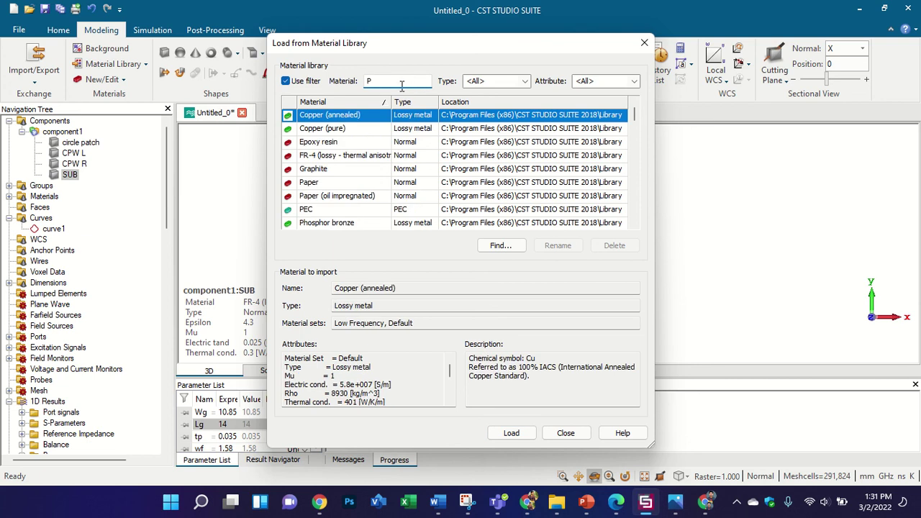
{"action": "type", "text": "OL"}
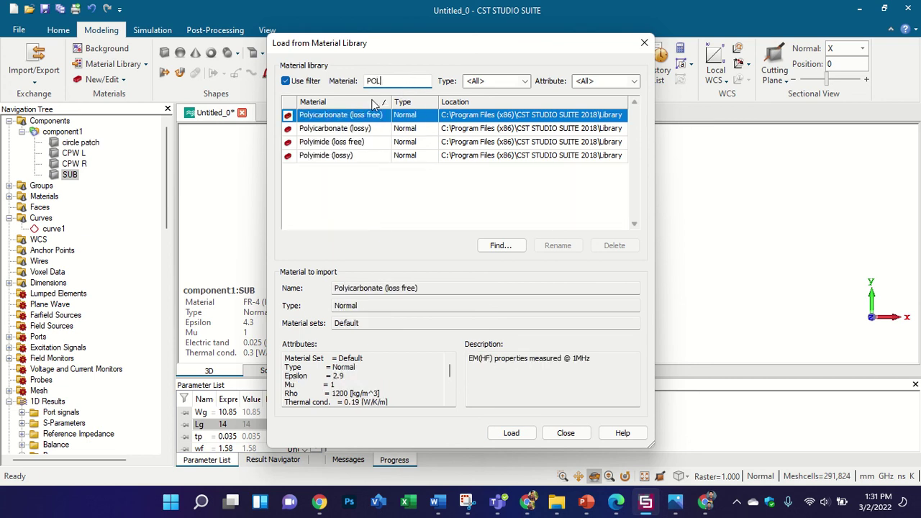
{"action": "left_click", "coordinate": [344, 157]}
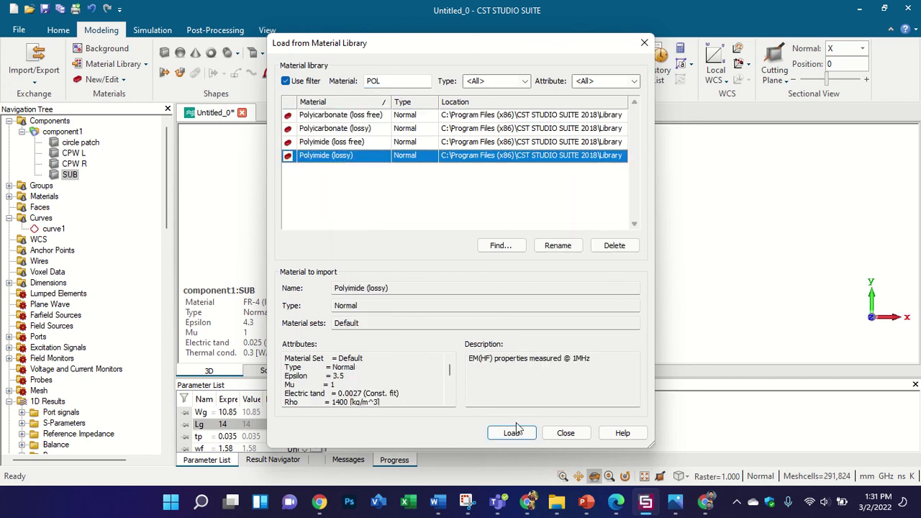
Filter the material library by R and show the attributes of Rogers RO3003 (lossy)
{"action": "double_click", "coordinate": [382, 81]}
{"action": "type", "text": "R"}
{"action": "left_click", "coordinate": [356, 169]}
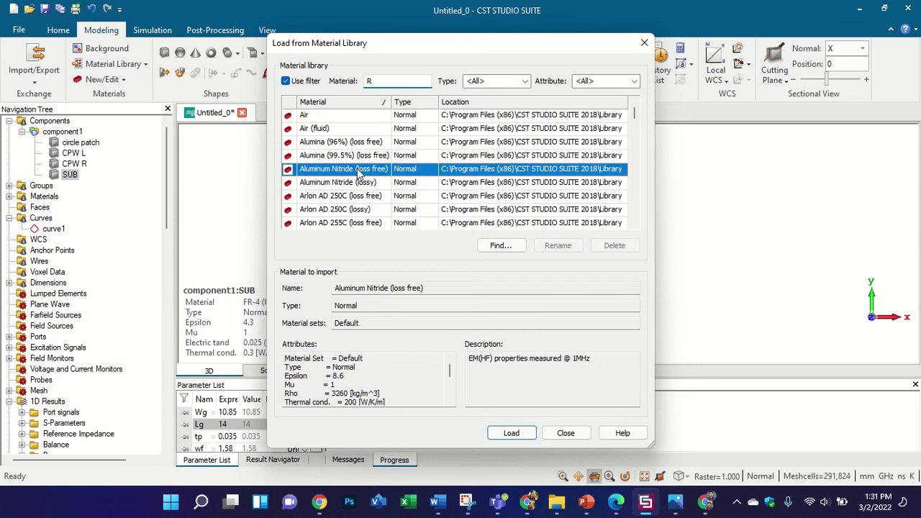
{"action": "key", "text": "r"}
{"action": "scroll", "coordinate": [414, 204], "scroll_direction": "down", "scroll_amount": 1}
{"action": "left_click", "coordinate": [384, 199]}
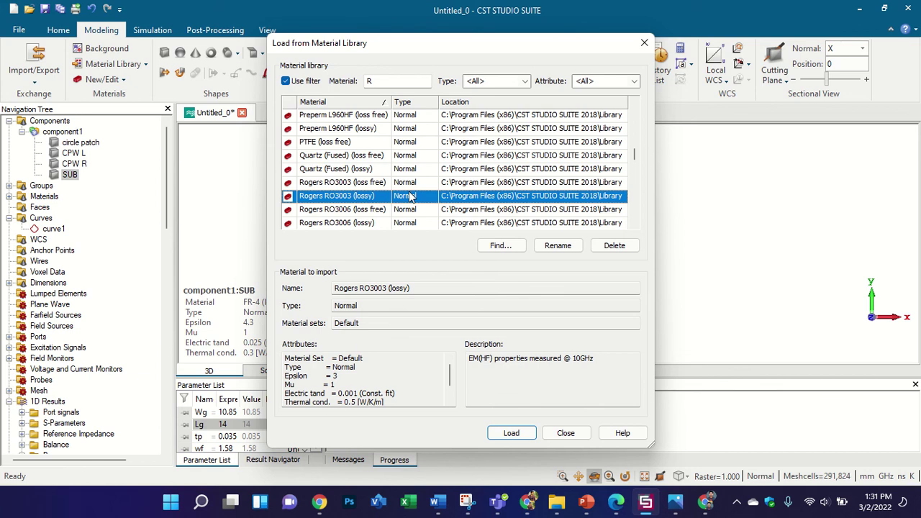
Show the attributes of Rogers RO3010 (lossy) and highlight its epsilon value
{"action": "key", "text": "Down"}
{"action": "key", "text": "Down"}
{"action": "key", "text": "Down"}
{"action": "key", "text": "Down"}
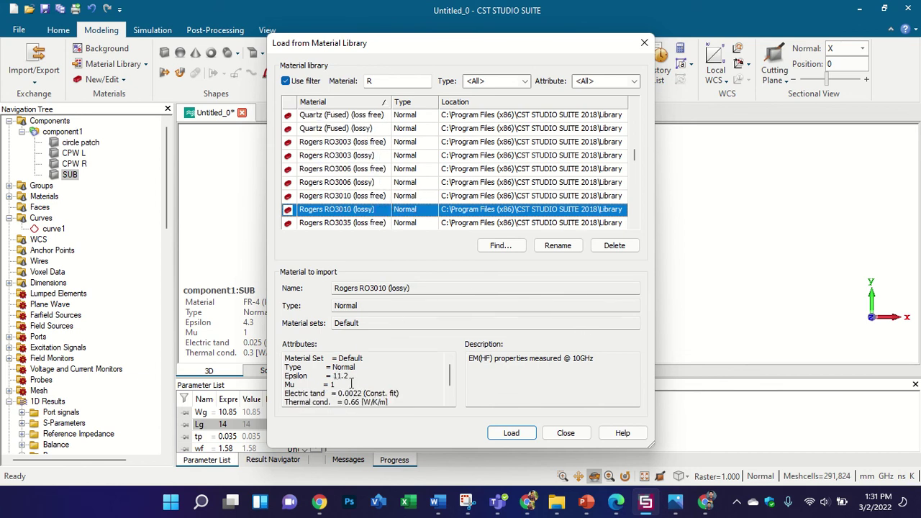
{"action": "left_click_drag", "start_coordinate": [353, 376], "coordinate": [276, 372]}
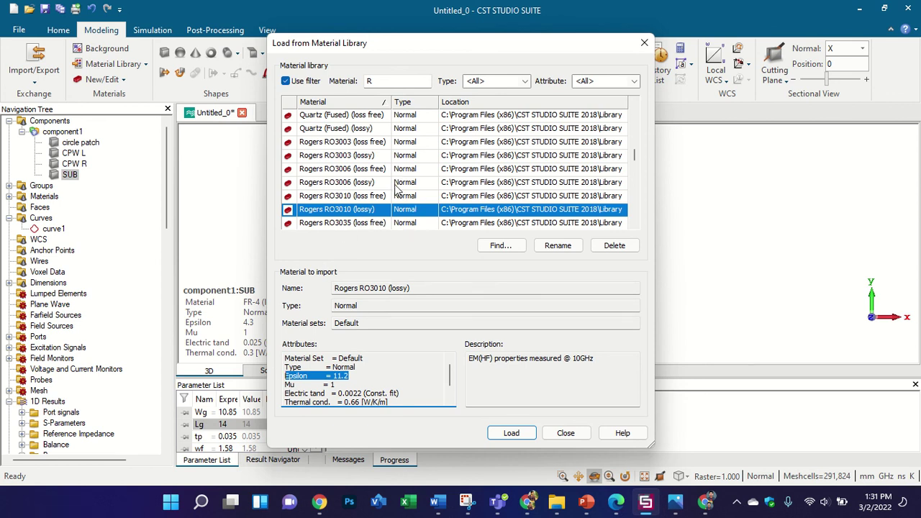
Go through the Rogers RO3035 to RO3210 entries to RO4003C (lossy) and highlight its epsilon and loss tangent attributes
{"action": "left_click", "coordinate": [391, 219]}
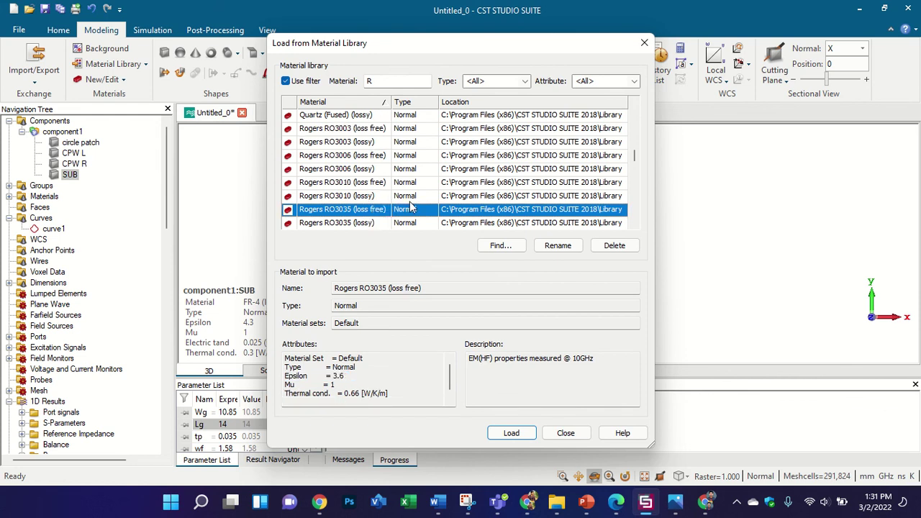
{"action": "key", "text": "Down"}
{"action": "key", "text": "Down"}
{"action": "key", "text": "Down"}
{"action": "key", "text": "Down"}
{"action": "key", "text": "Down"}
{"action": "key", "text": "Down"}
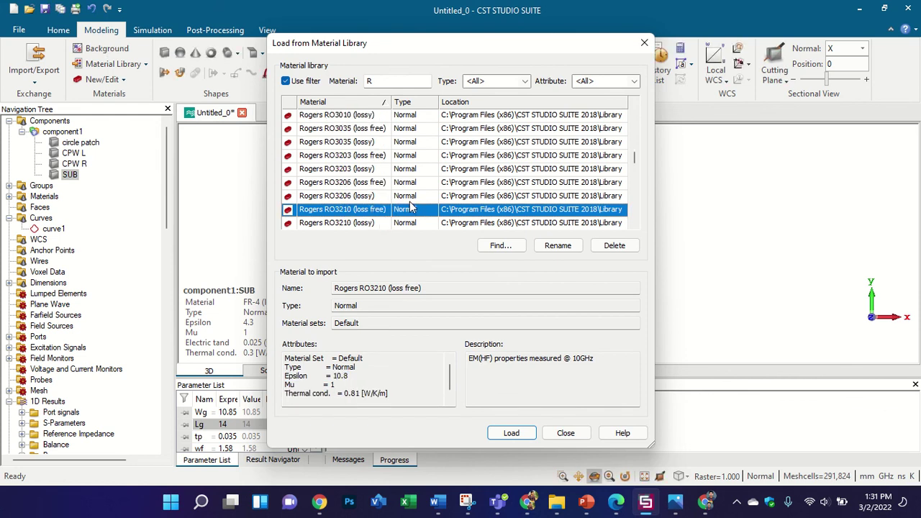
{"action": "key", "text": "Down"}
{"action": "key", "text": "Down"}
{"action": "key", "text": "Down"}
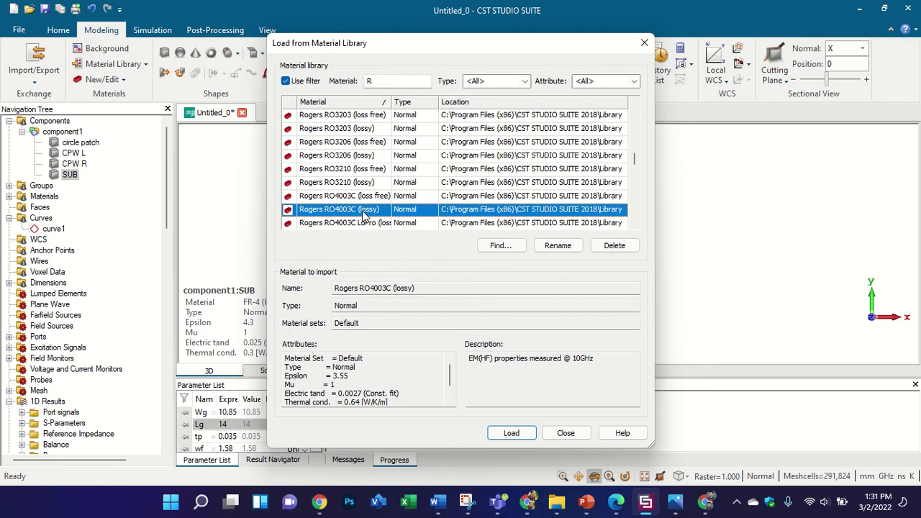
{"action": "left_click_drag", "start_coordinate": [315, 366], "coordinate": [366, 389]}
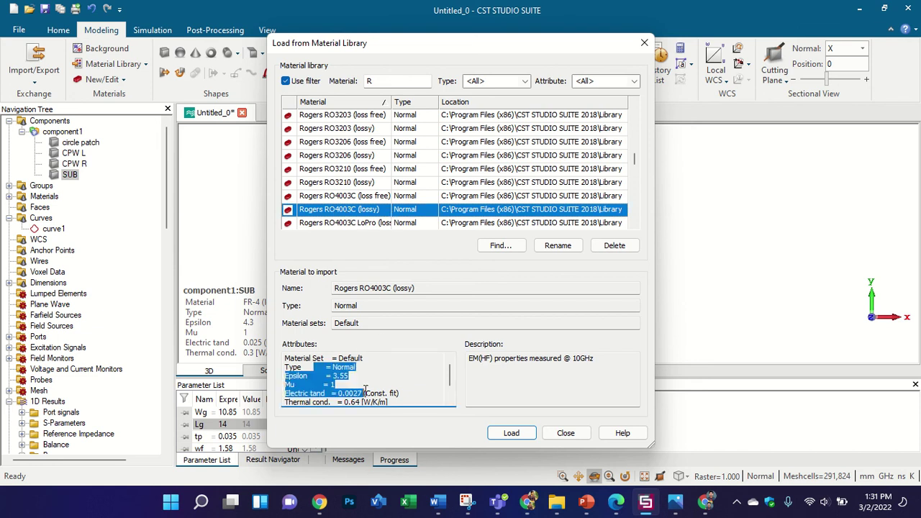
Compare the attributes of the lossy Rogers RT5880, RT5870, RT5880LZ and RT6002 materials in the library
{"action": "scroll", "coordinate": [384, 204], "scroll_direction": "down", "scroll_amount": 1}
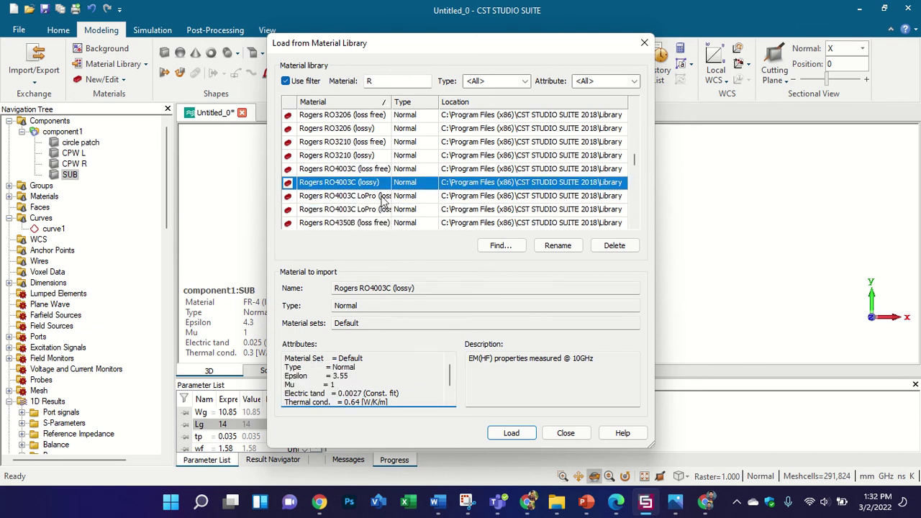
{"action": "scroll", "coordinate": [383, 204], "scroll_direction": "down", "scroll_amount": 5}
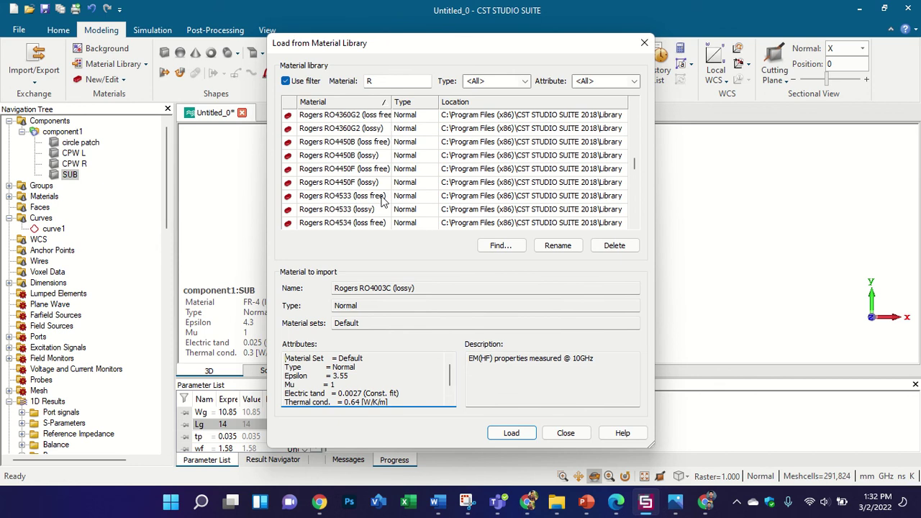
{"action": "scroll", "coordinate": [384, 202], "scroll_direction": "down", "scroll_amount": 6}
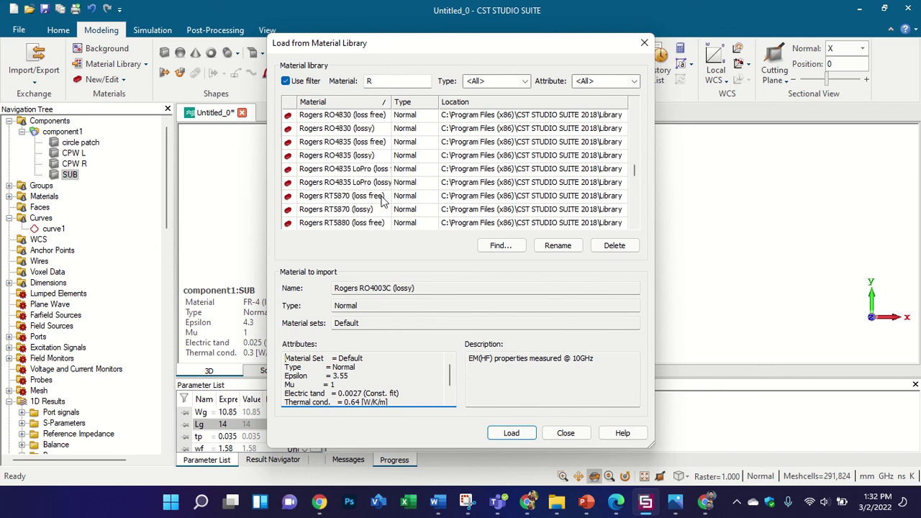
{"action": "scroll", "coordinate": [381, 202], "scroll_direction": "down", "scroll_amount": 2}
{"action": "left_click", "coordinate": [356, 159]}
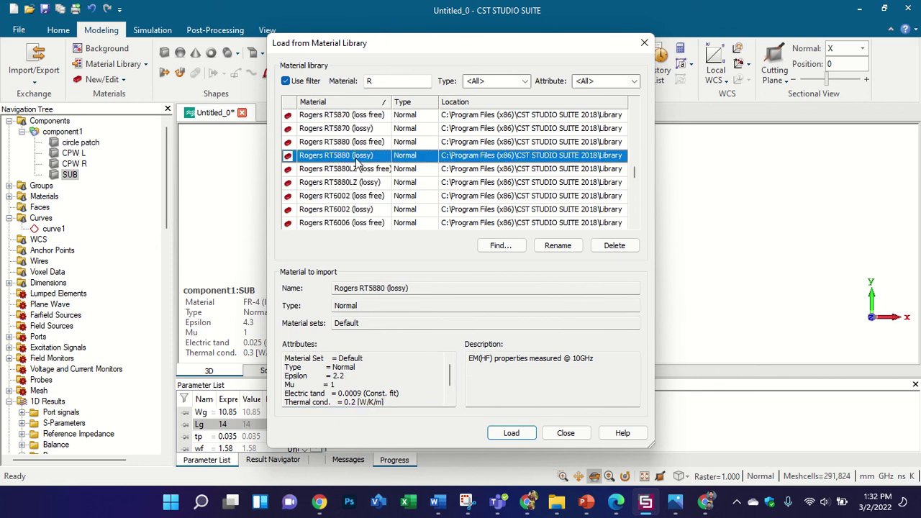
{"action": "left_click", "coordinate": [367, 133]}
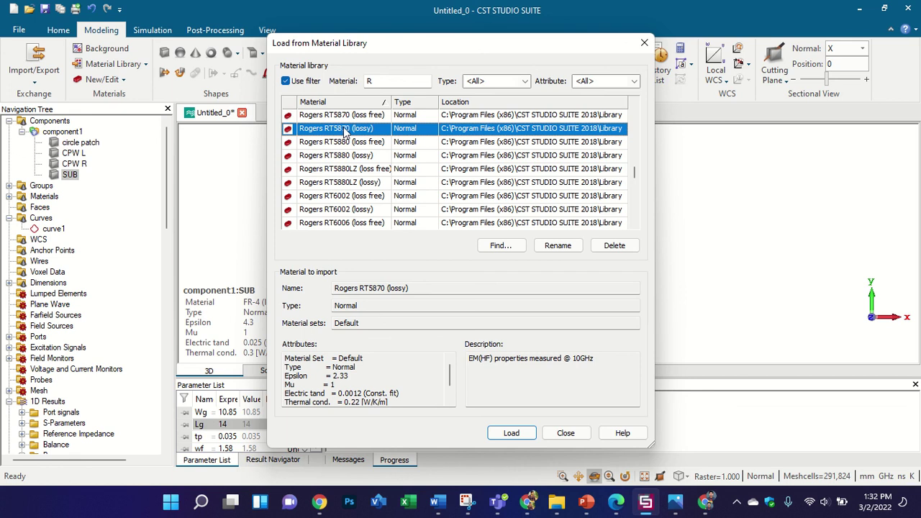
{"action": "left_click", "coordinate": [341, 156]}
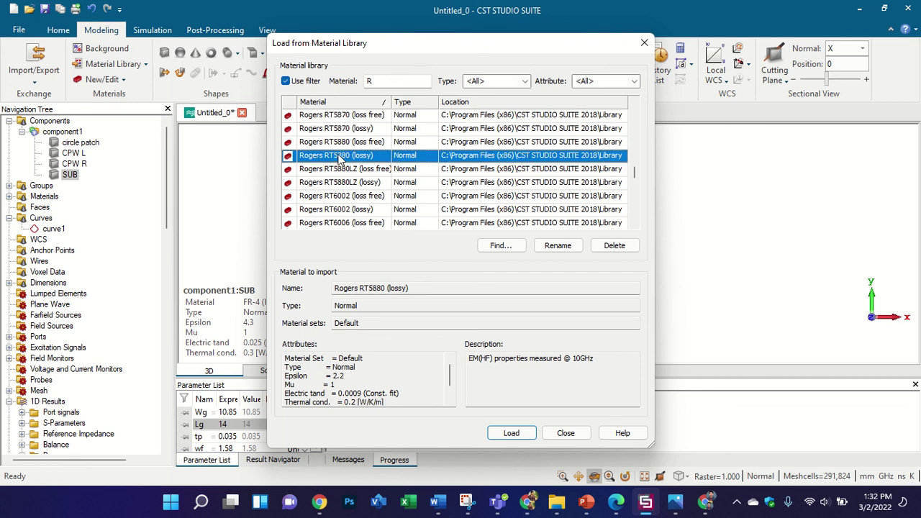
{"action": "left_click", "coordinate": [351, 185]}
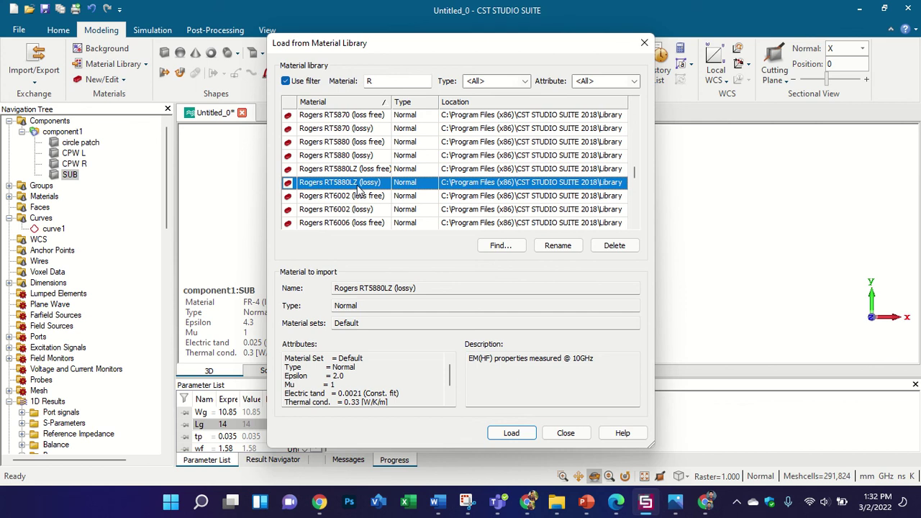
{"action": "left_click", "coordinate": [357, 210]}
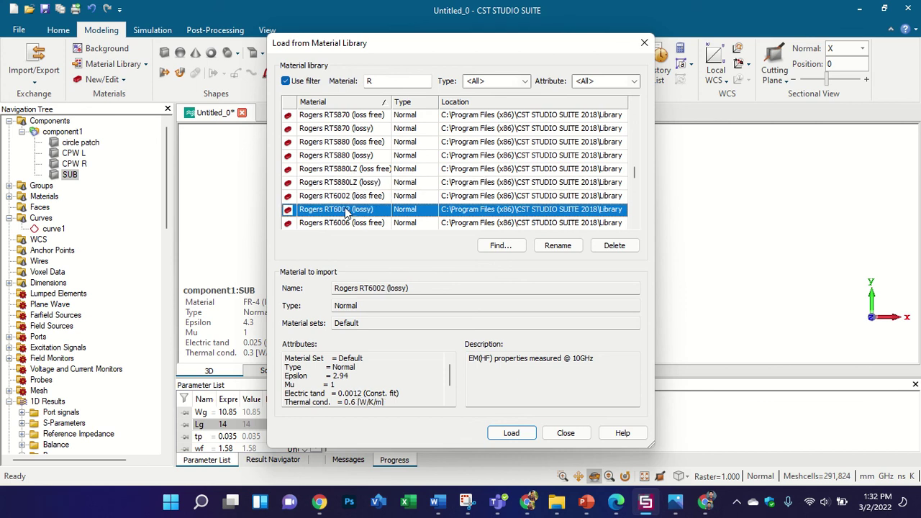
Show the attributes of Rogers RT6006 (lossy) and highlight its epsilon value
{"action": "scroll", "coordinate": [364, 209], "scroll_direction": "down", "scroll_amount": 1}
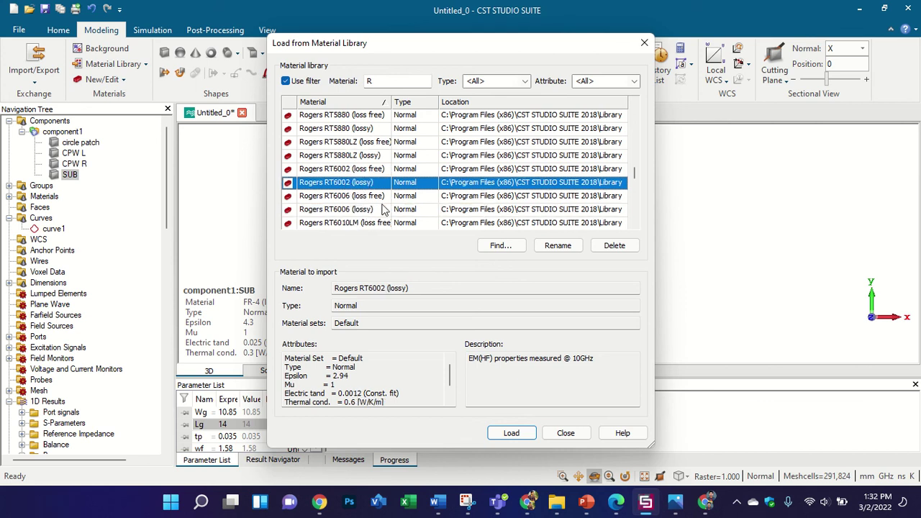
{"action": "left_click", "coordinate": [356, 209]}
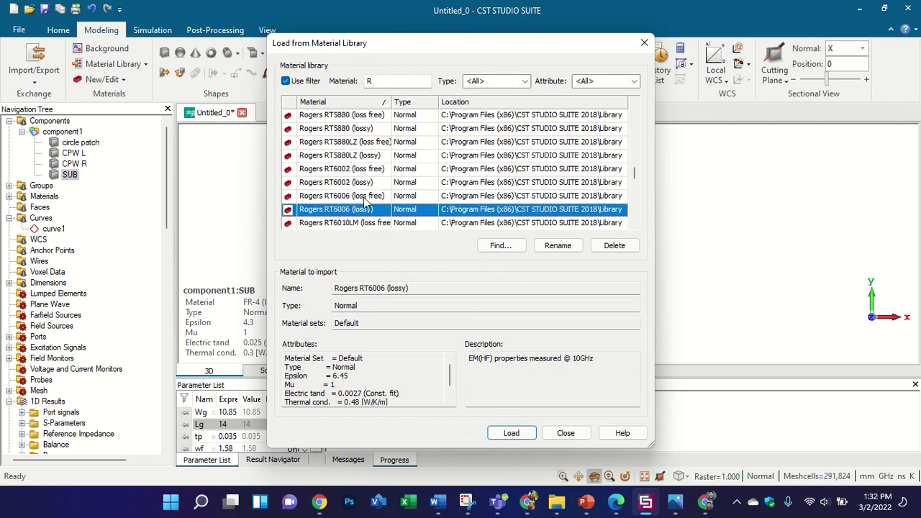
{"action": "scroll", "coordinate": [404, 181], "scroll_direction": "down", "scroll_amount": 1}
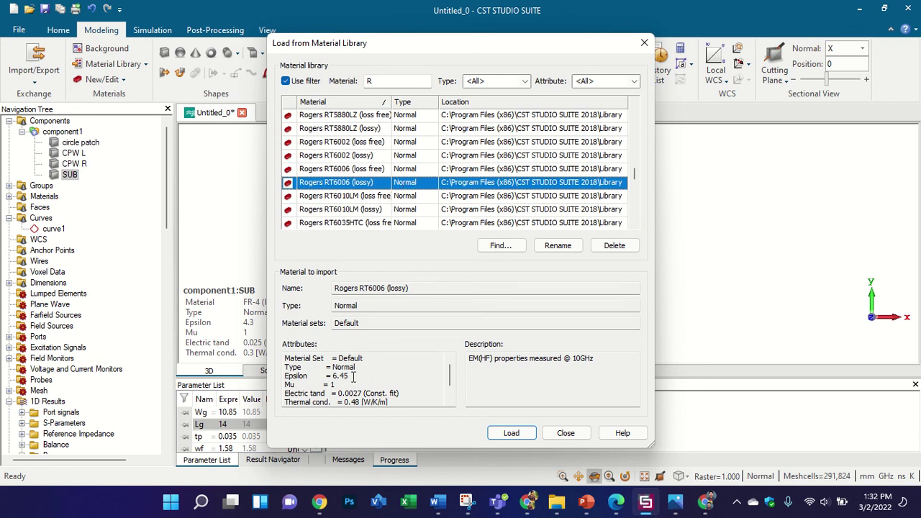
{"action": "left_click_drag", "start_coordinate": [353, 376], "coordinate": [345, 377]}
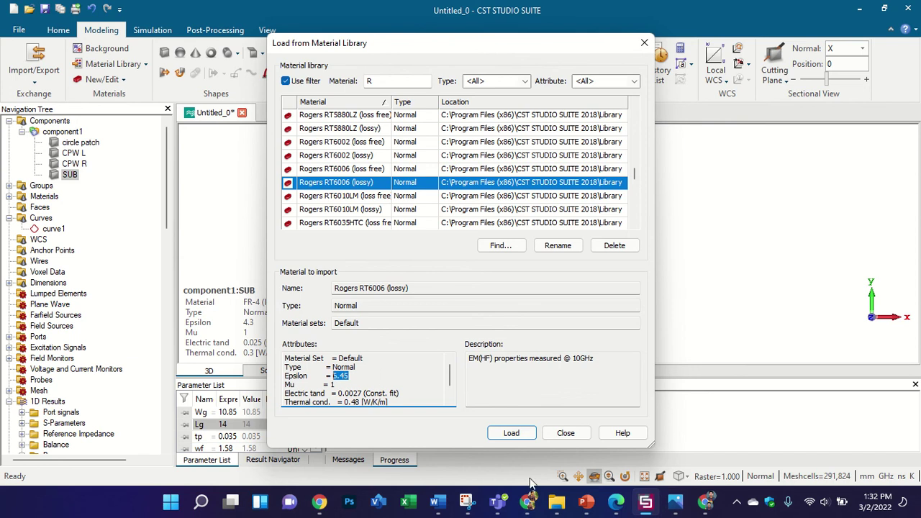
Switch to PowerPoint and handwrite the relation εr ∝ 1/f in red ink beside the boxed 0.035mm on slide 4
{"action": "left_click", "coordinate": [586, 502]}
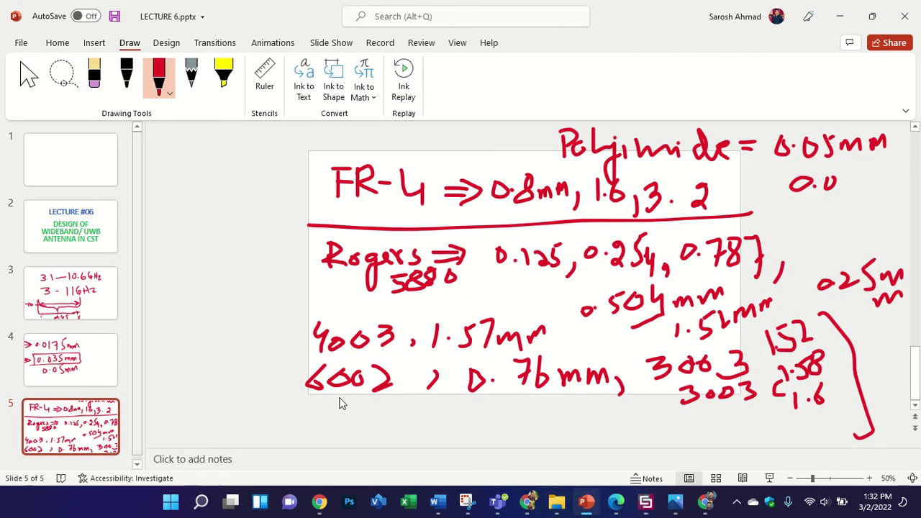
{"action": "left_click", "coordinate": [116, 371]}
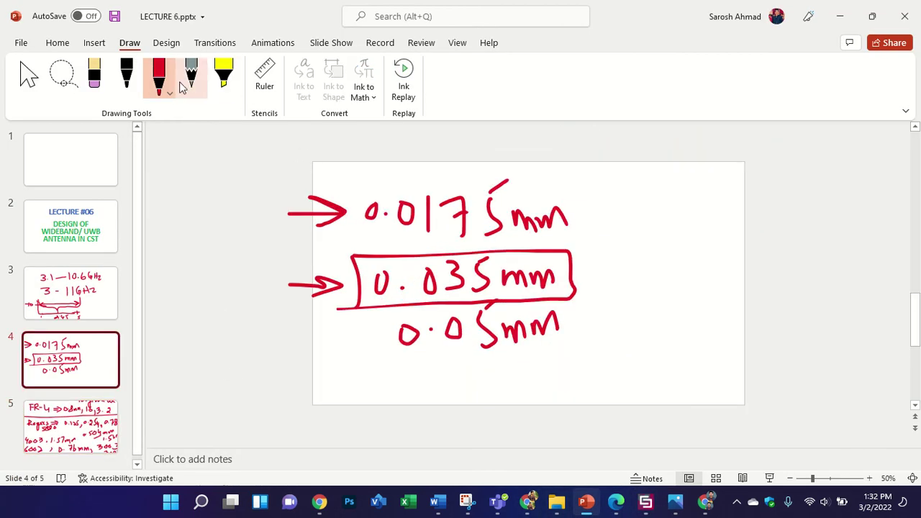
{"action": "mouse_move", "coordinate": [635, 252]}
{"action": "left_mouse_down"}
{"action": "mouse_move", "coordinate": [617, 274]}
{"action": "mouse_move", "coordinate": [632, 301]}
{"action": "left_mouse_up"}
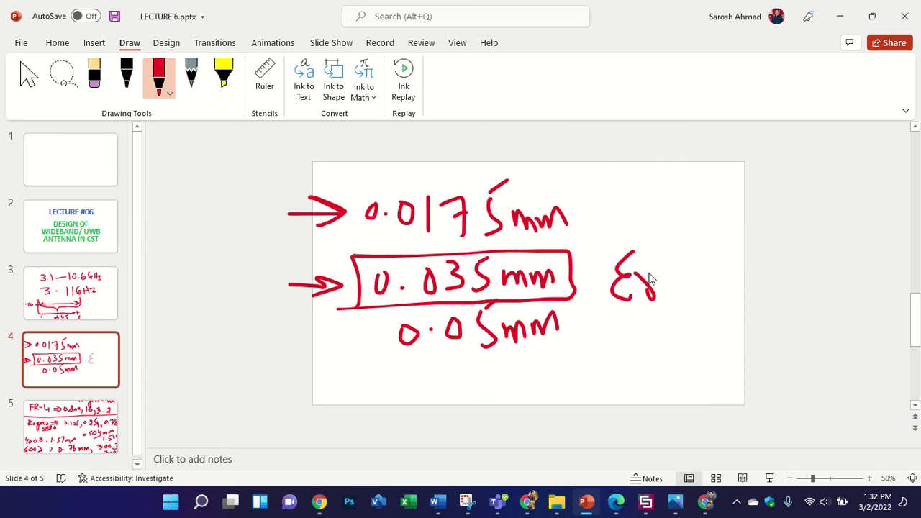
{"action": "mouse_move", "coordinate": [710, 261]}
{"action": "left_mouse_down"}
{"action": "mouse_move", "coordinate": [678, 290]}
{"action": "mouse_move", "coordinate": [713, 291]}
{"action": "left_mouse_up"}
{"action": "left_click_drag", "start_coordinate": [739, 224], "coordinate": [752, 265]}
{"action": "mouse_move", "coordinate": [735, 274]}
{"action": "left_mouse_down"}
{"action": "mouse_move", "coordinate": [782, 264]}
{"action": "mouse_move", "coordinate": [761, 339]}
{"action": "mouse_move", "coordinate": [768, 307]}
{"action": "left_mouse_up"}
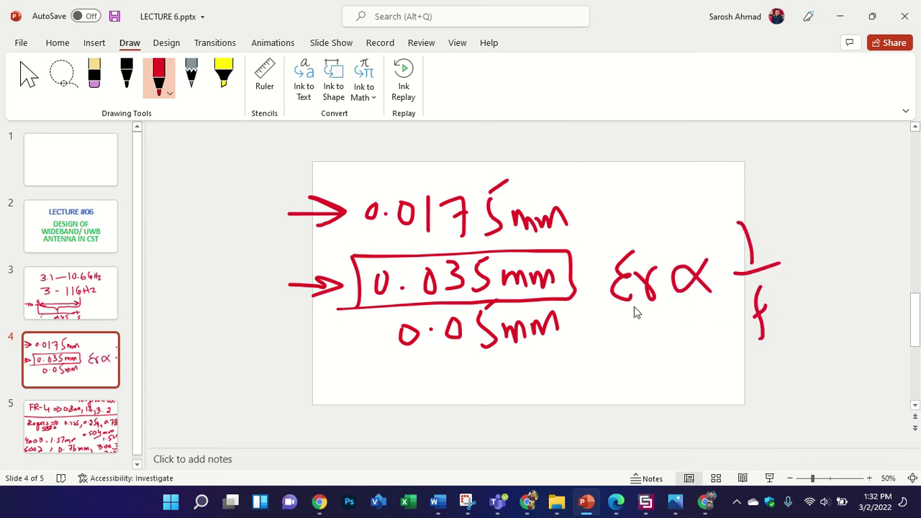
Circle εr in the relation on slide 4, and switch to CST Studio Suite to show the Rogers RT6002 (lossy) attributes
{"action": "mouse_move", "coordinate": [619, 311]}
{"action": "left_mouse_down"}
{"action": "mouse_move", "coordinate": [645, 254]}
{"action": "mouse_move", "coordinate": [613, 306]}
{"action": "left_mouse_up"}
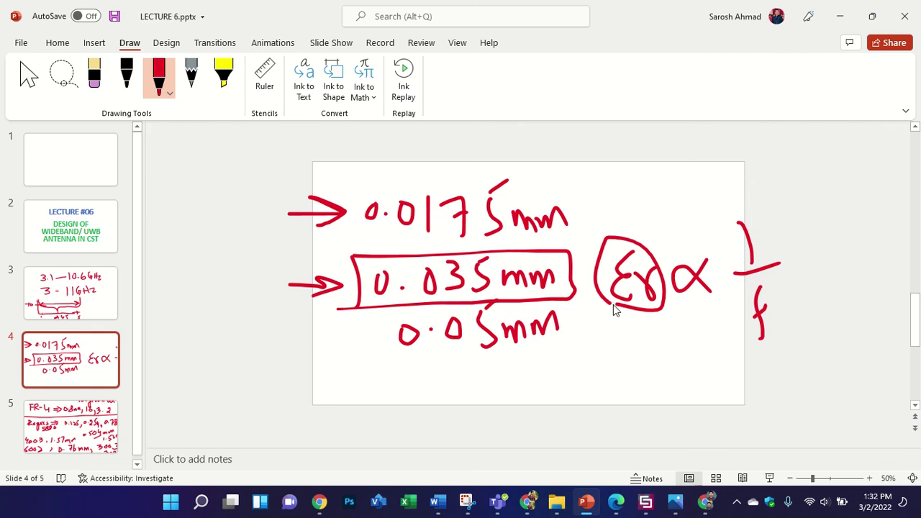
{"action": "left_click", "coordinate": [646, 502]}
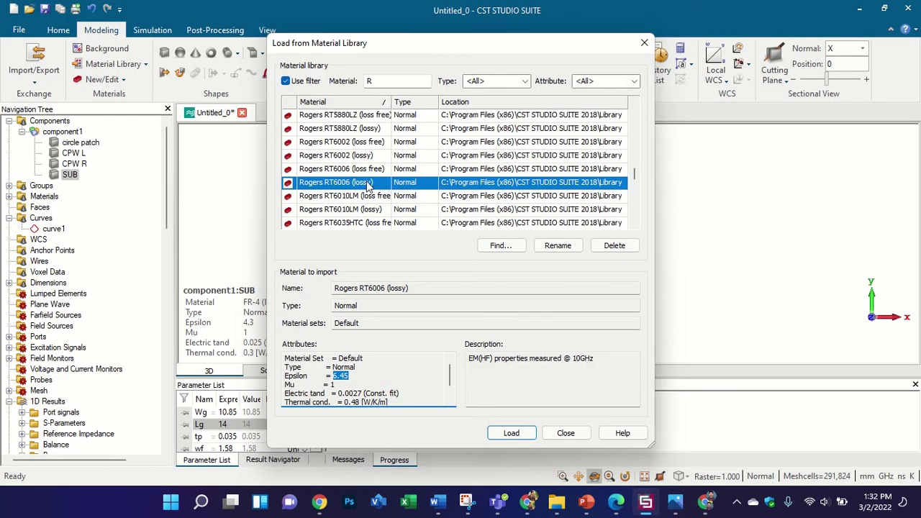
{"action": "left_click", "coordinate": [351, 156]}
{"action": "scroll", "coordinate": [354, 162], "scroll_direction": "up", "scroll_amount": 1}
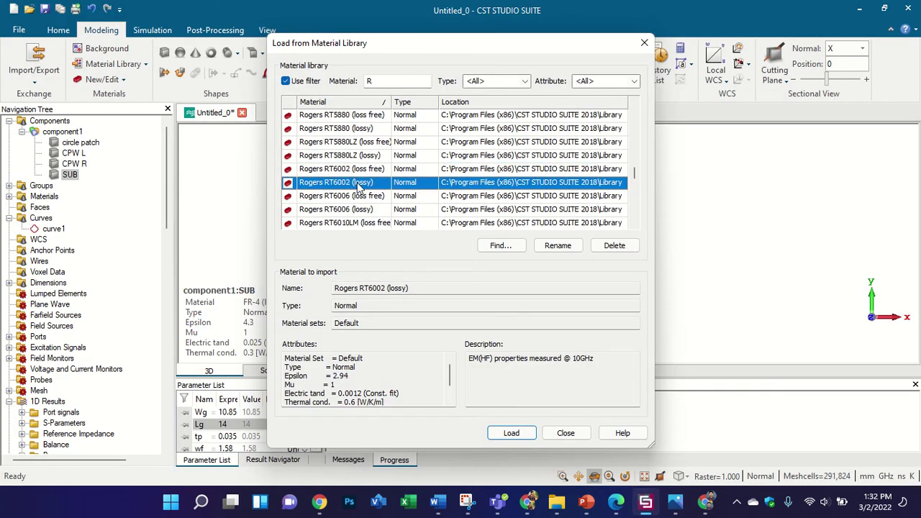
Show the attributes of Rogers RO3010 (lossy) in the material library and highlight its epsilon value
{"action": "scroll", "coordinate": [355, 158], "scroll_direction": "up", "scroll_amount": 2}
{"action": "scroll", "coordinate": [354, 158], "scroll_direction": "up", "scroll_amount": 5}
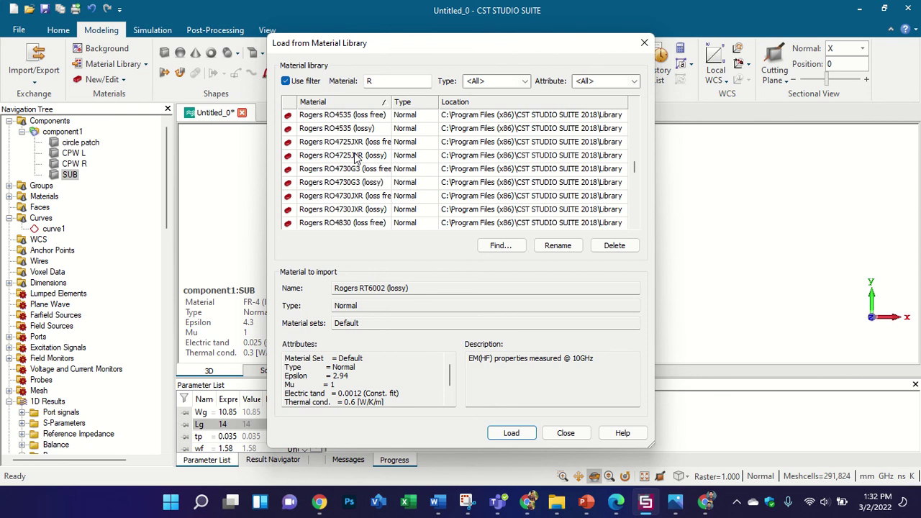
{"action": "scroll", "coordinate": [354, 155], "scroll_direction": "up", "scroll_amount": 4}
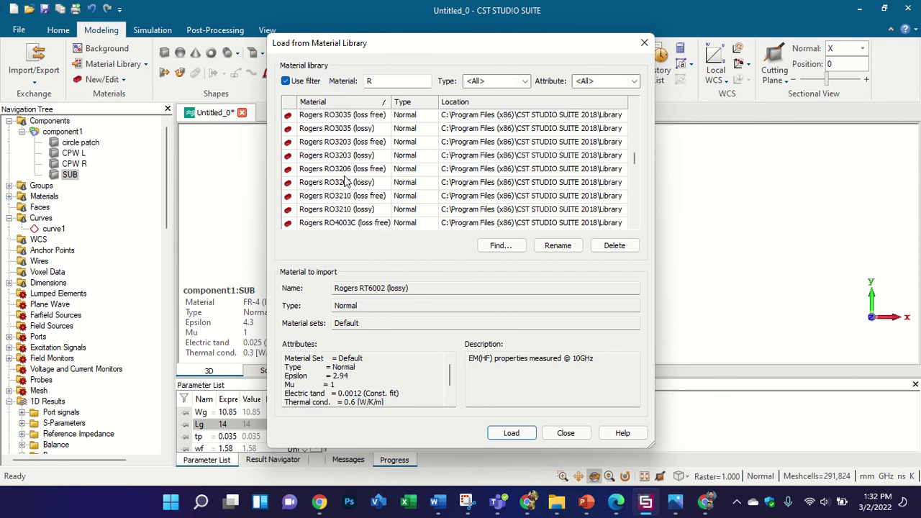
{"action": "left_click", "coordinate": [353, 129]}
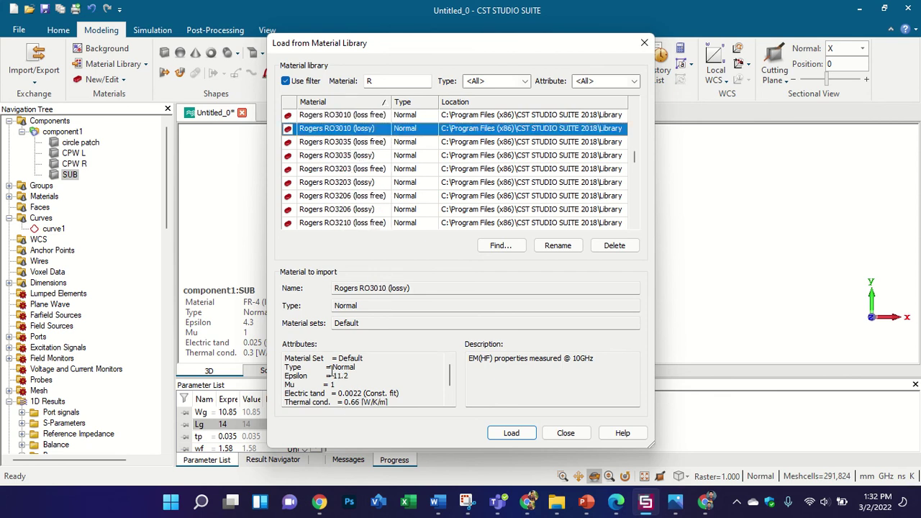
{"action": "left_click_drag", "start_coordinate": [331, 376], "coordinate": [350, 378]}
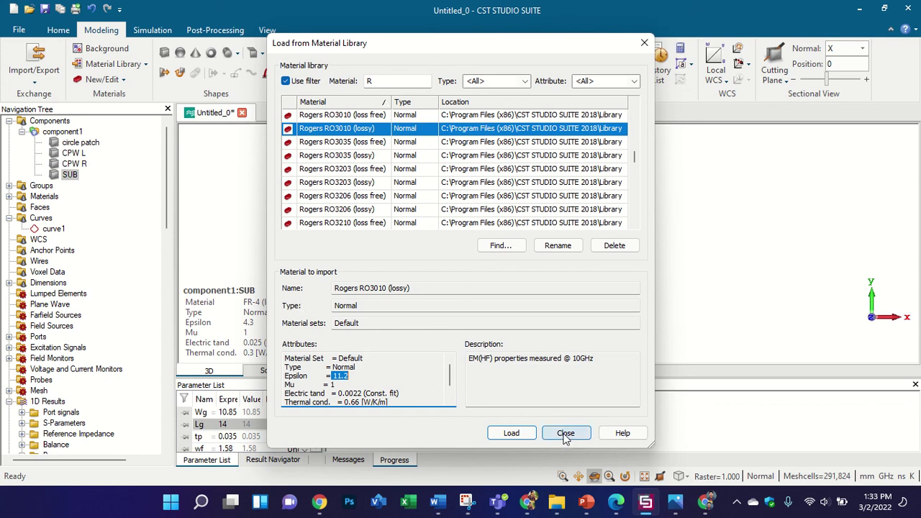
{"action": "left_click_drag", "start_coordinate": [373, 376], "coordinate": [338, 380]}
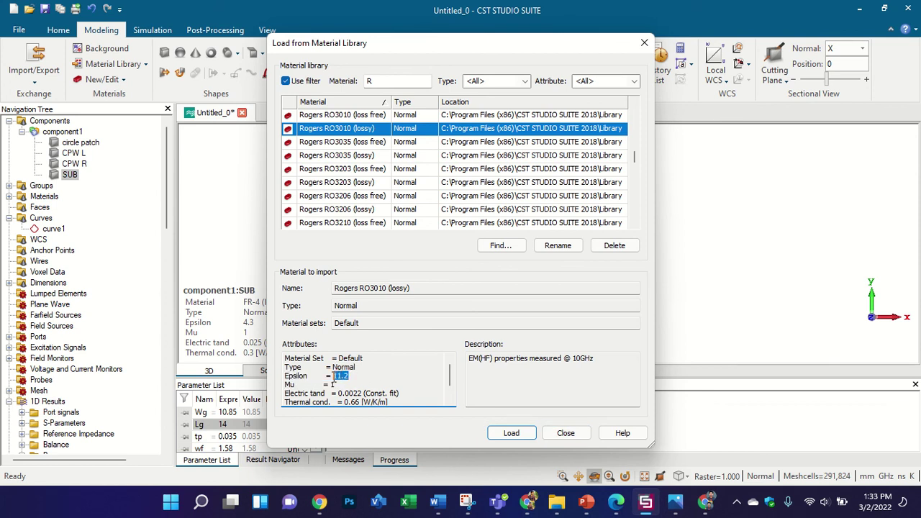
Switch to PowerPoint and handwrite "Roger Ultralam" and 0.1mm in red ink around the FR-4 line on slide 5
{"action": "left_click", "coordinate": [586, 501]}
{"action": "left_click", "coordinate": [101, 430]}
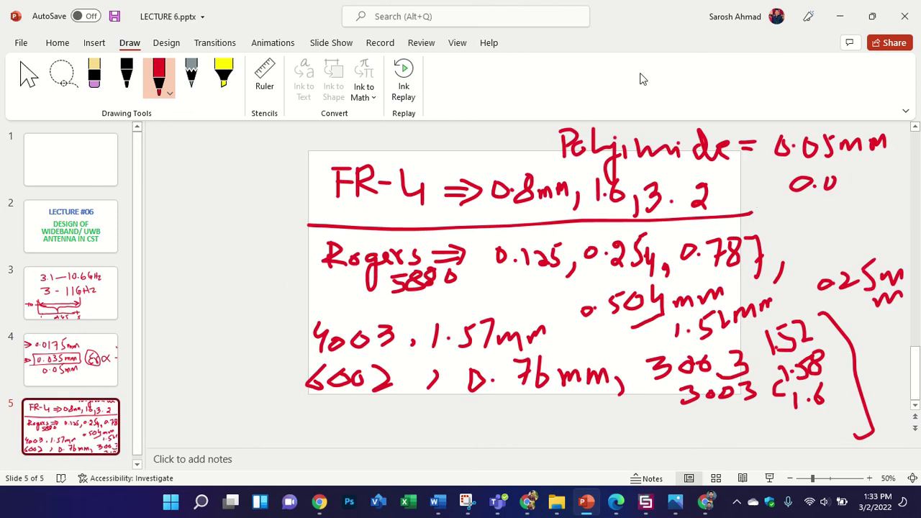
{"action": "left_click", "coordinate": [437, 156]}
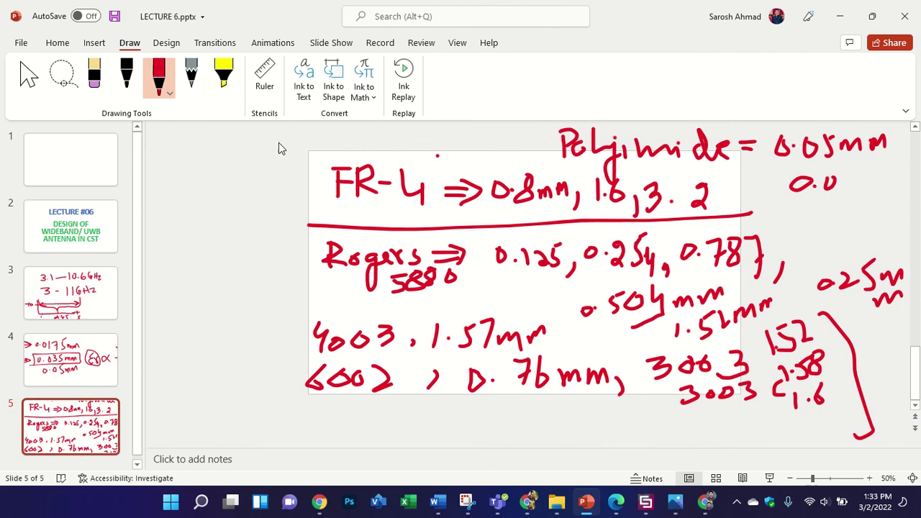
{"action": "mouse_move", "coordinate": [274, 132]}
{"action": "left_mouse_down"}
{"action": "mouse_move", "coordinate": [275, 152]}
{"action": "mouse_move", "coordinate": [317, 138]}
{"action": "mouse_move", "coordinate": [316, 164]}
{"action": "mouse_move", "coordinate": [336, 133]}
{"action": "mouse_move", "coordinate": [344, 152]}
{"action": "mouse_move", "coordinate": [352, 130]}
{"action": "mouse_move", "coordinate": [411, 132]}
{"action": "mouse_move", "coordinate": [426, 164]}
{"action": "mouse_move", "coordinate": [449, 140]}
{"action": "mouse_move", "coordinate": [488, 151]}
{"action": "mouse_move", "coordinate": [502, 137]}
{"action": "mouse_move", "coordinate": [527, 142]}
{"action": "left_mouse_up"}
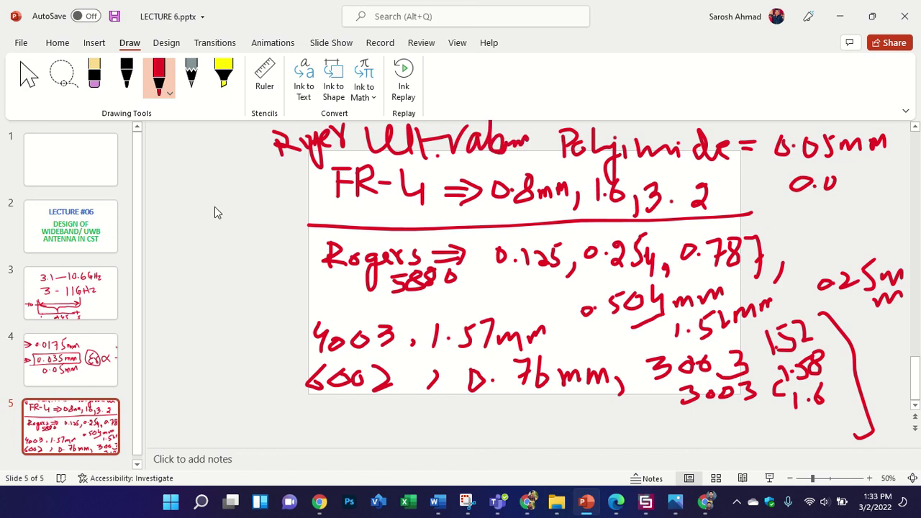
{"action": "mouse_move", "coordinate": [187, 202]}
{"action": "left_mouse_down"}
{"action": "mouse_move", "coordinate": [186, 213]}
{"action": "mouse_move", "coordinate": [214, 223]}
{"action": "mouse_move", "coordinate": [235, 205]}
{"action": "mouse_move", "coordinate": [296, 205]}
{"action": "left_mouse_up"}
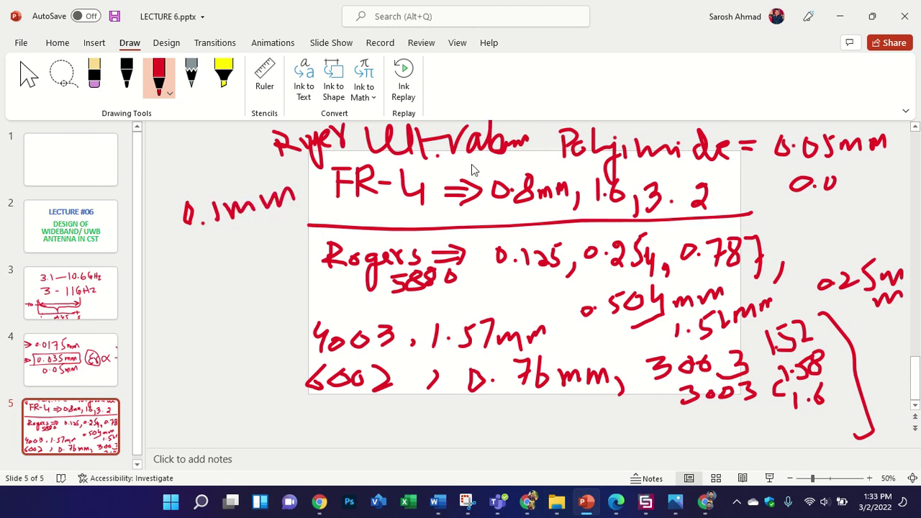
{"action": "left_click", "coordinate": [423, 148]}
{"action": "left_click", "coordinate": [271, 242]}
Switch to CST Studio Suite, dismiss the material library and material change dialogs without applying anything, and select component1
{"action": "left_click", "coordinate": [675, 503]}
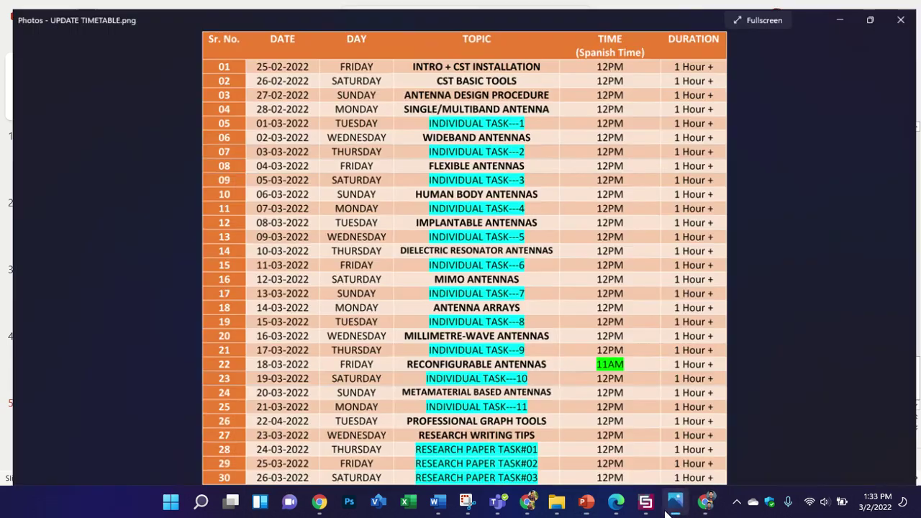
{"action": "left_click", "coordinate": [668, 510]}
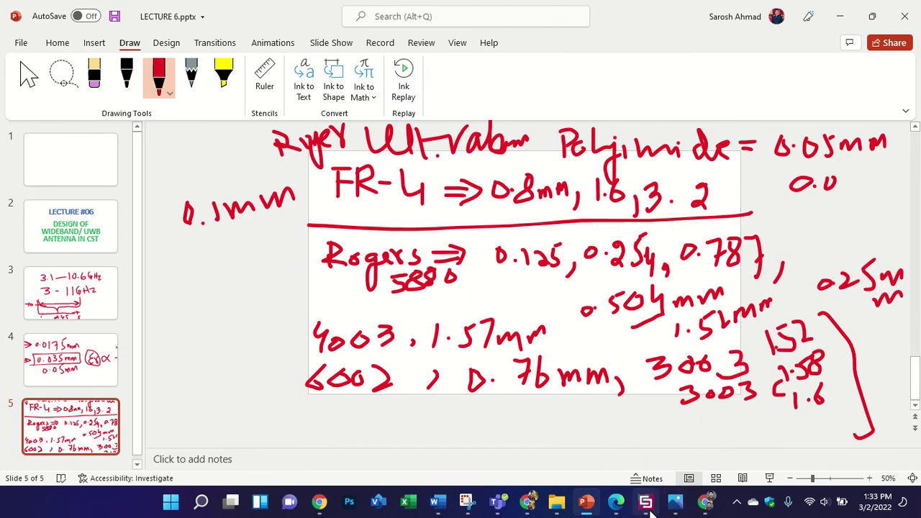
{"action": "left_click", "coordinate": [646, 504]}
{"action": "left_click", "coordinate": [563, 430]}
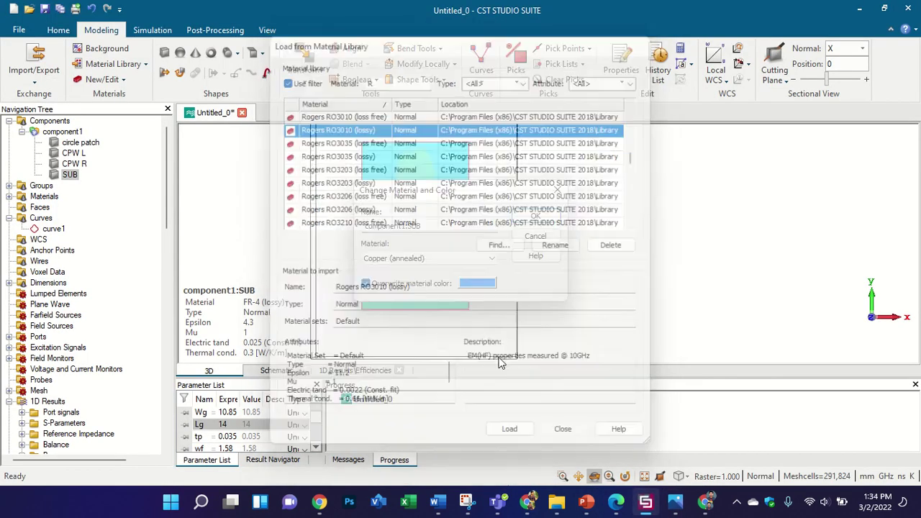
{"action": "left_click", "coordinate": [557, 190]}
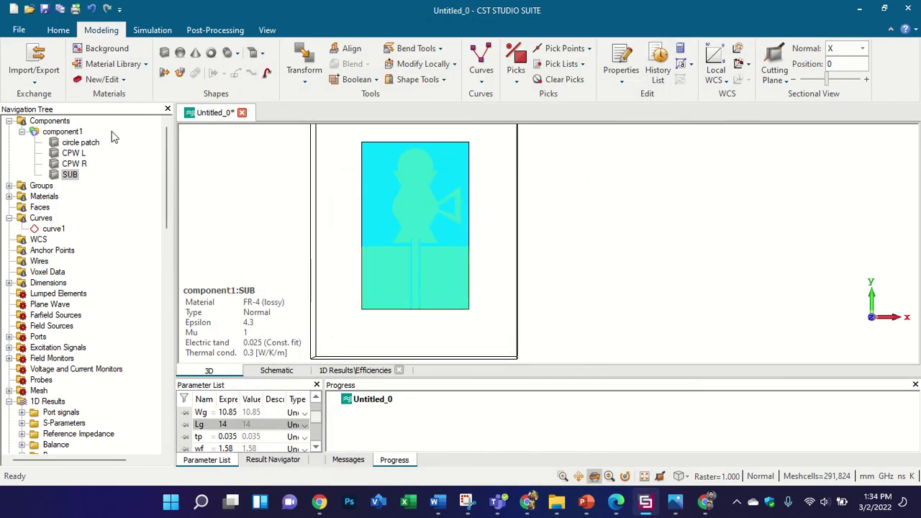
{"action": "left_click", "coordinate": [82, 132]}
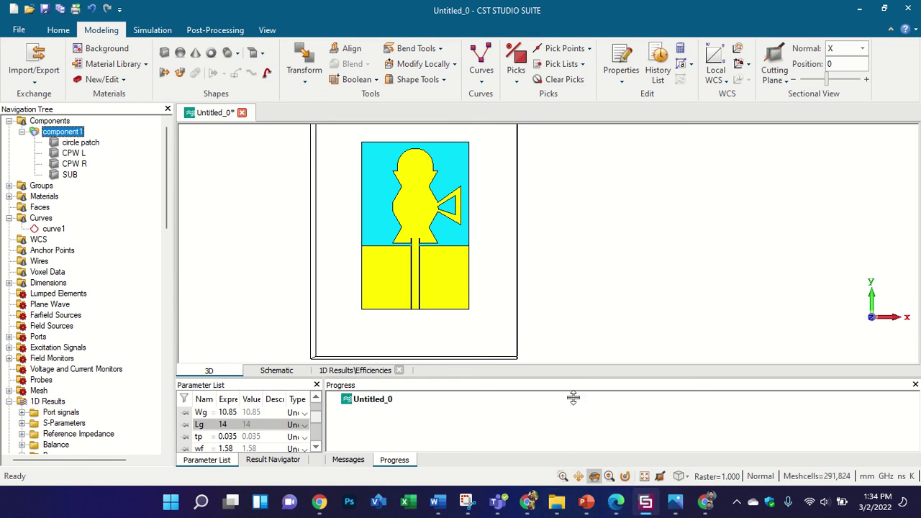
Switch to Photos and examine the individual task and antenna topic rows of the timetable image up close
{"action": "left_click", "coordinate": [677, 504]}
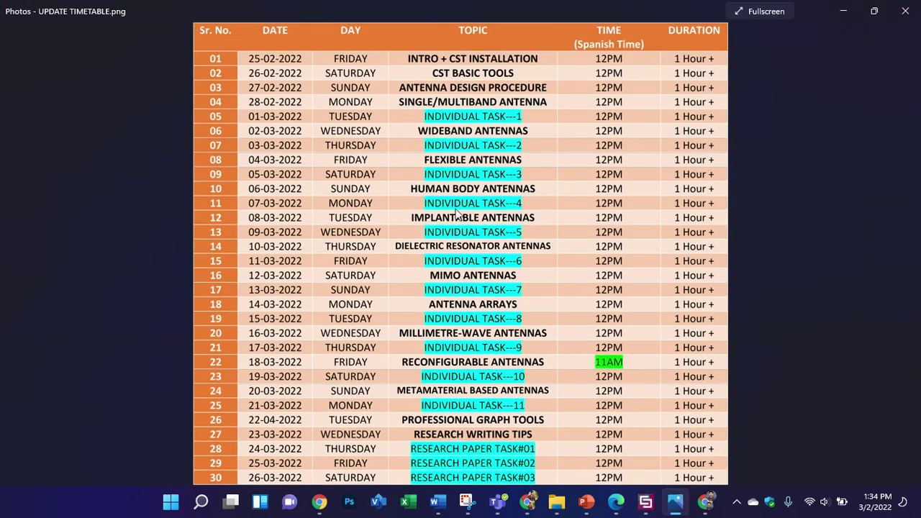
{"action": "scroll", "coordinate": [462, 132], "scroll_direction": "up", "scroll_amount": 3}
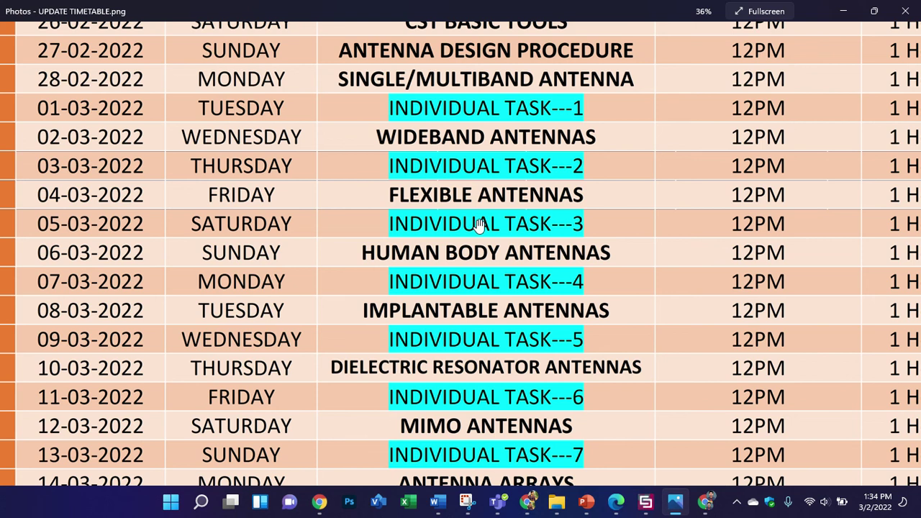
{"action": "left_click_drag", "start_coordinate": [518, 165], "coordinate": [522, 212]}
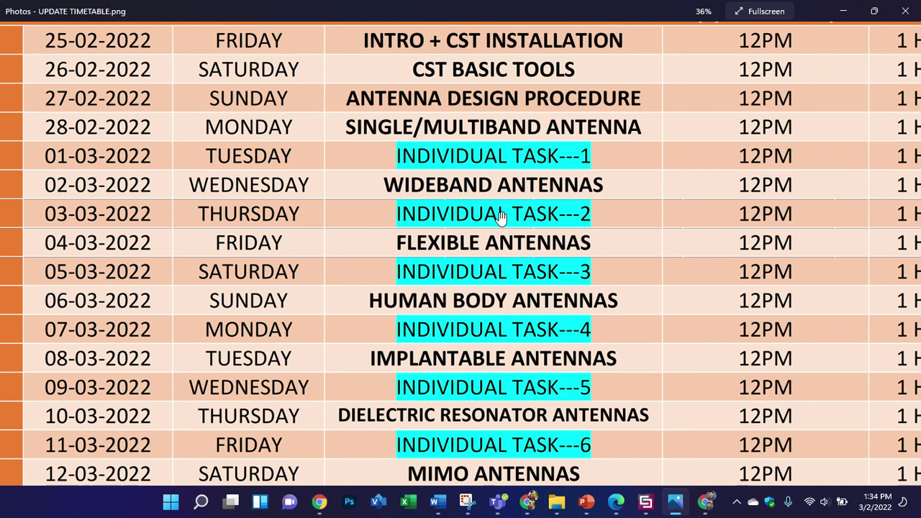
Switch to PowerPoint and add a new slide after slide 5
{"action": "left_click", "coordinate": [586, 502]}
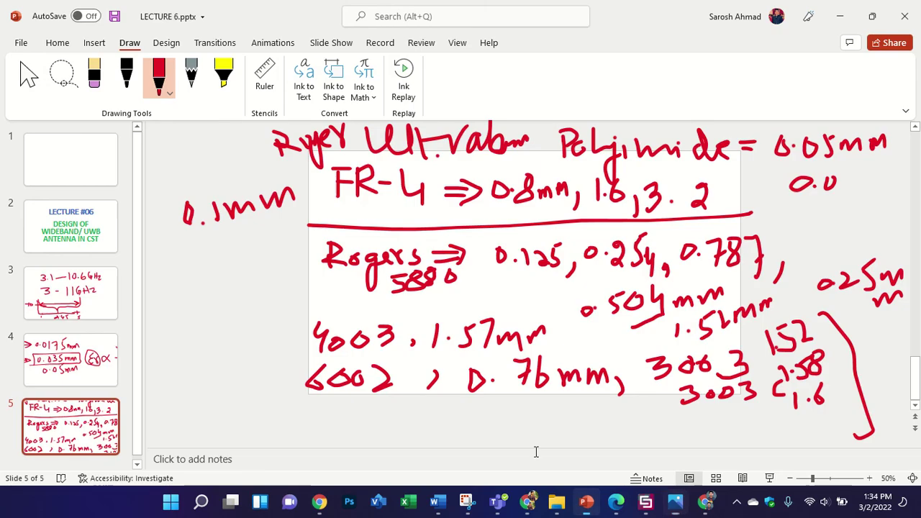
{"action": "right_click", "coordinate": [79, 436]}
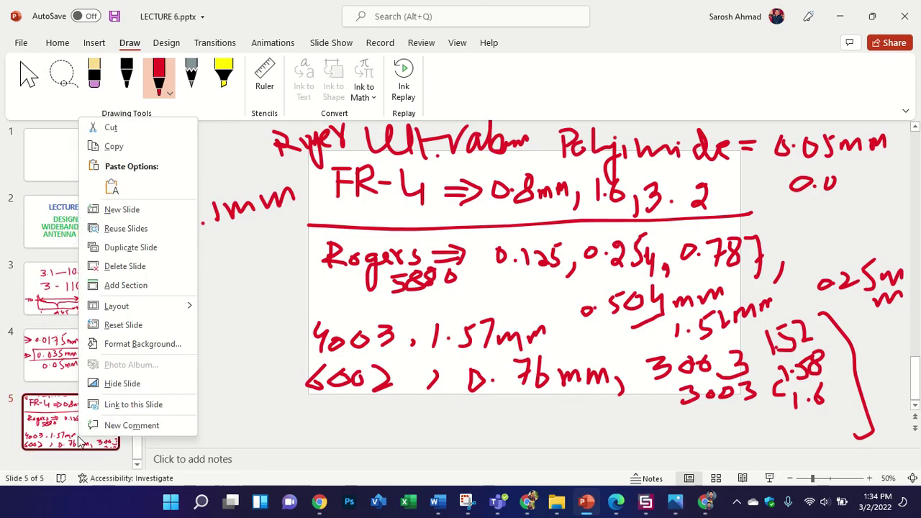
{"action": "left_click", "coordinate": [157, 216]}
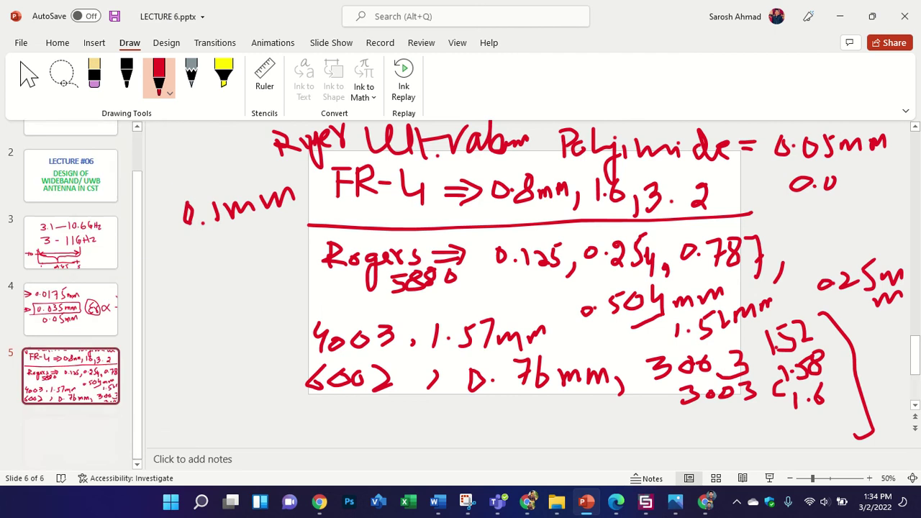
Handwrite "UWB" and "27 GHz" in red ink above the 3.1–10.6 GHz range on slide 3
{"action": "left_click", "coordinate": [92, 232]}
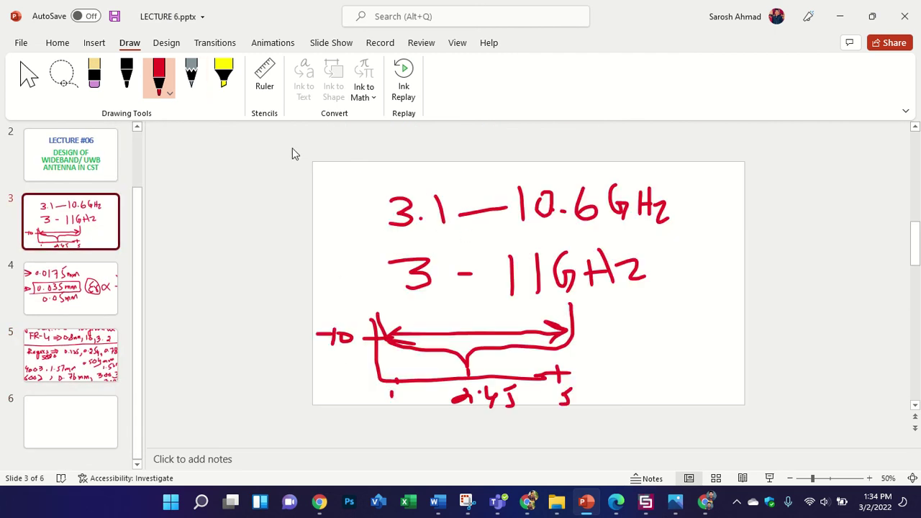
{"action": "mouse_move", "coordinate": [325, 173]}
{"action": "left_mouse_down"}
{"action": "mouse_move", "coordinate": [330, 191]}
{"action": "mouse_move", "coordinate": [362, 156]}
{"action": "mouse_move", "coordinate": [382, 181]}
{"action": "mouse_move", "coordinate": [384, 150]}
{"action": "mouse_move", "coordinate": [397, 165]}
{"action": "mouse_move", "coordinate": [378, 177]}
{"action": "left_mouse_up"}
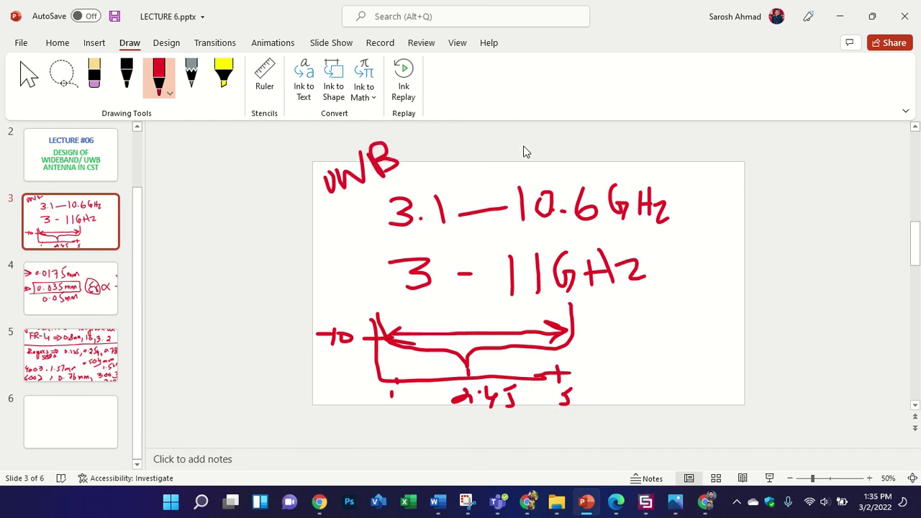
{"action": "mouse_move", "coordinate": [525, 151]}
{"action": "left_mouse_down"}
{"action": "mouse_move", "coordinate": [555, 164]}
{"action": "mouse_move", "coordinate": [568, 148]}
{"action": "mouse_move", "coordinate": [569, 170]}
{"action": "mouse_move", "coordinate": [592, 173]}
{"action": "mouse_move", "coordinate": [607, 162]}
{"action": "mouse_move", "coordinate": [625, 171]}
{"action": "mouse_move", "coordinate": [643, 163]}
{"action": "mouse_move", "coordinate": [637, 157]}
{"action": "mouse_move", "coordinate": [662, 163]}
{"action": "left_mouse_up"}
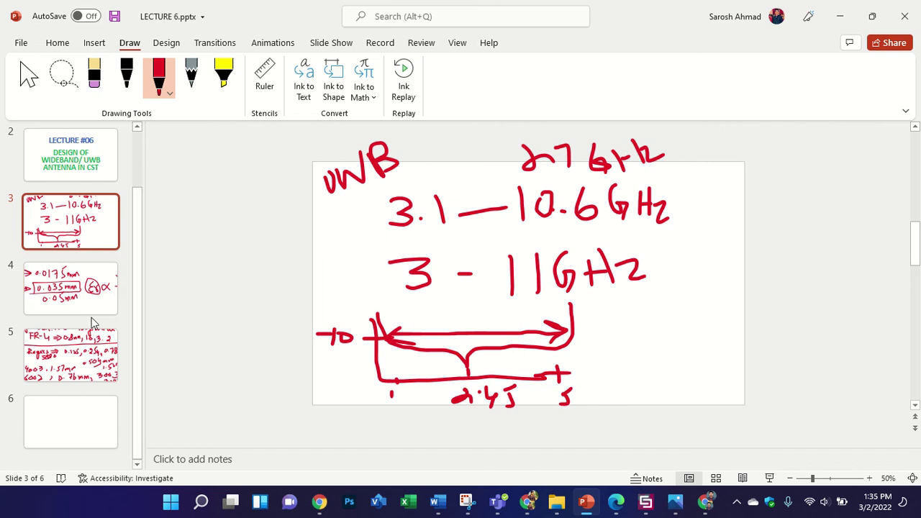
Clear everything from slide 6, including the title and content placeholders, to leave it blank
{"action": "left_click", "coordinate": [62, 430]}
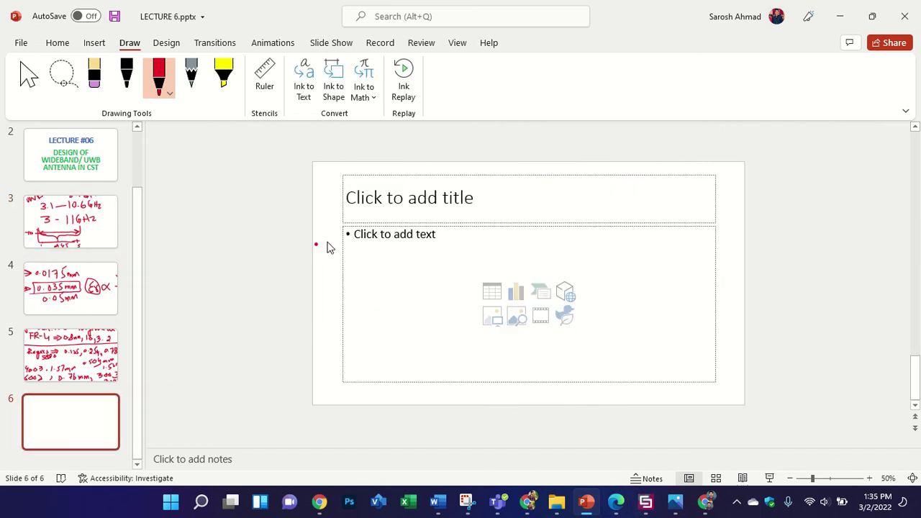
{"action": "key", "text": "ctrl+a"}
{"action": "key", "text": "Delete"}
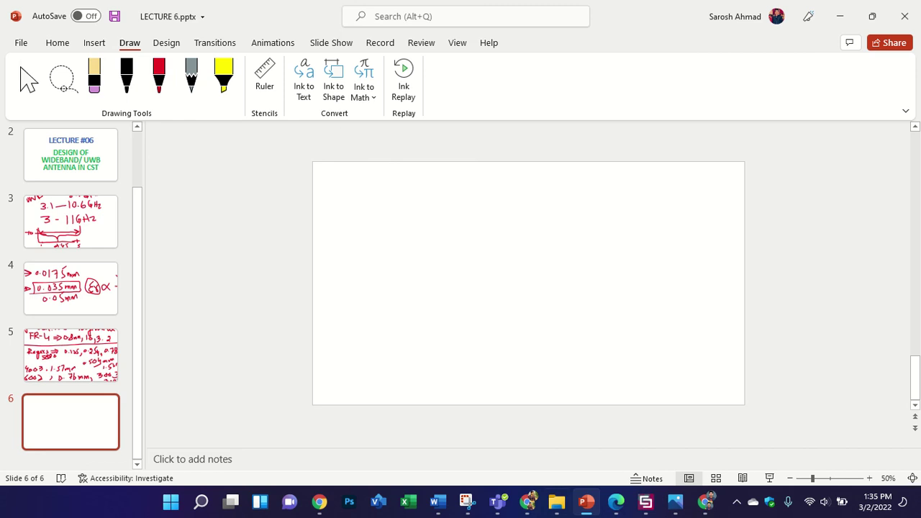
Switch to CST Studio Suite and capture a rectangular snip of the antenna model with Snipping Tool
{"action": "left_click", "coordinate": [646, 504]}
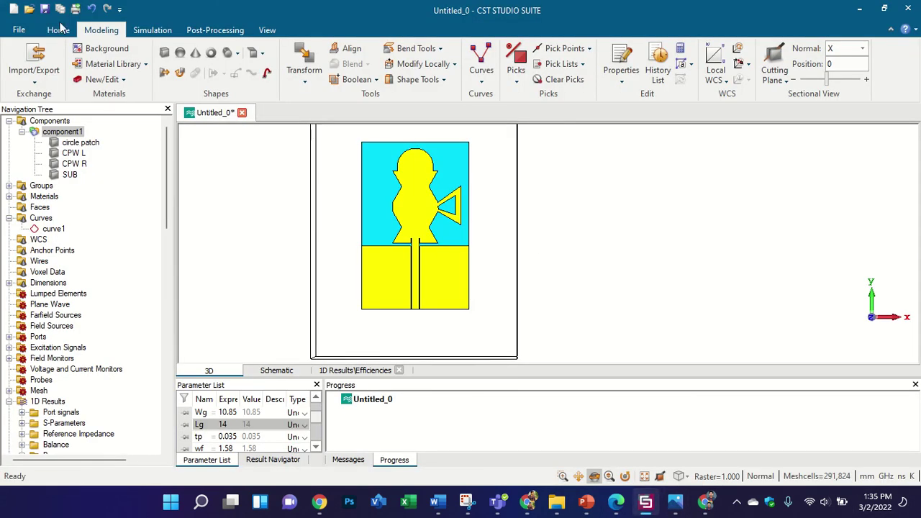
{"action": "left_click", "coordinate": [466, 501]}
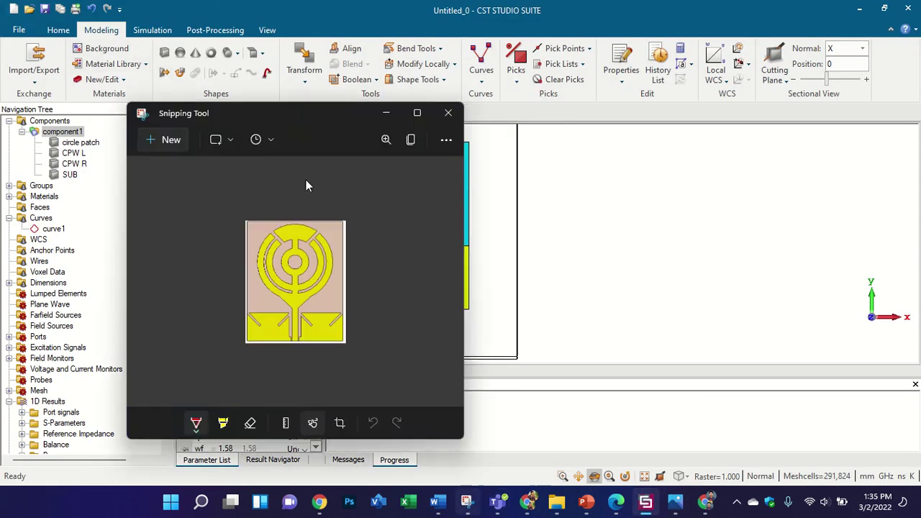
{"action": "key", "text": "ctrl+n"}
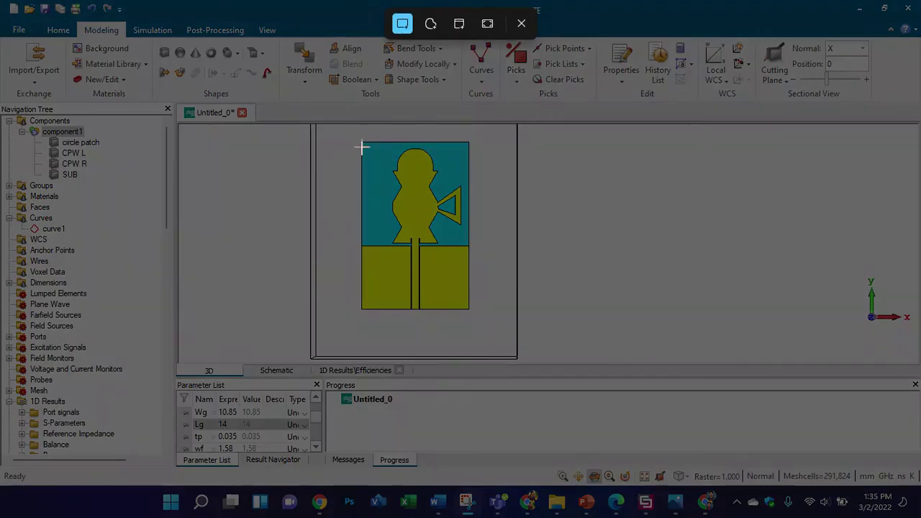
{"action": "left_click_drag", "start_coordinate": [360, 137], "coordinate": [470, 311]}
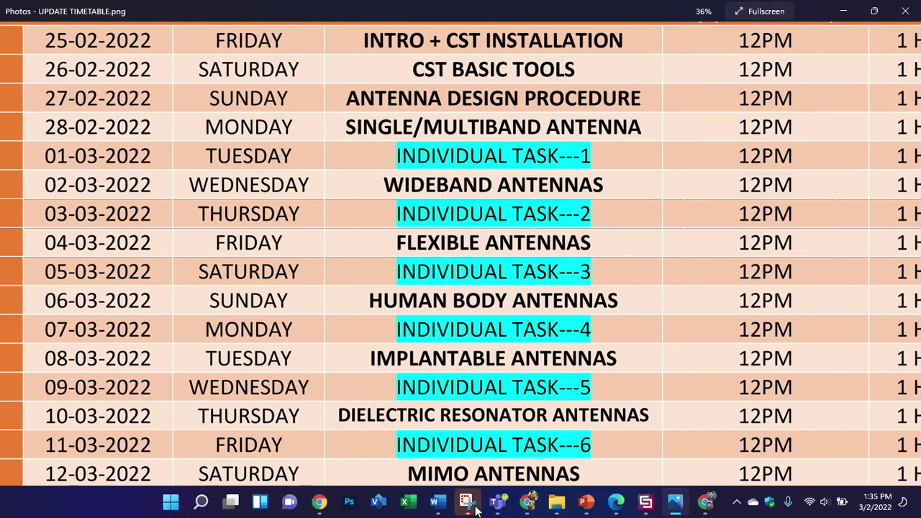
Paste the antenna snip onto slide 6 in PowerPoint and enlarge it along the slide's left side to nearly full height
{"action": "left_click", "coordinate": [475, 509]}
{"action": "left_click", "coordinate": [587, 502]}
{"action": "key", "text": "ctrl+v"}
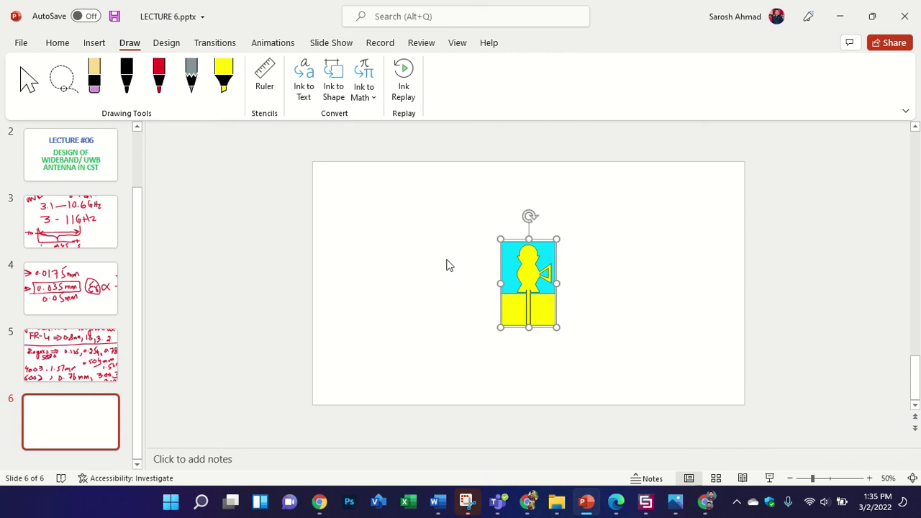
{"action": "left_click_drag", "start_coordinate": [513, 284], "coordinate": [333, 224]}
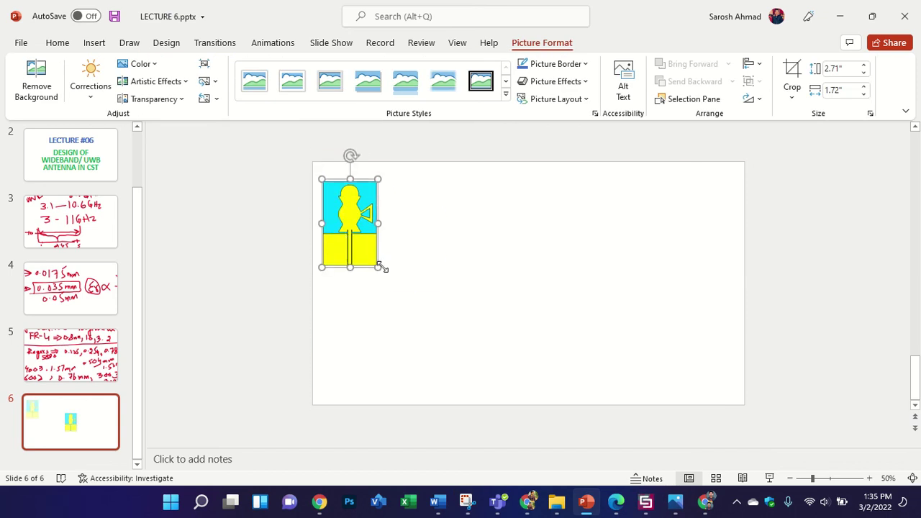
{"action": "left_click_drag", "start_coordinate": [379, 267], "coordinate": [451, 384]}
Insert a drawn shape beside the antenna picture on slide 6
{"action": "left_click", "coordinate": [94, 42]}
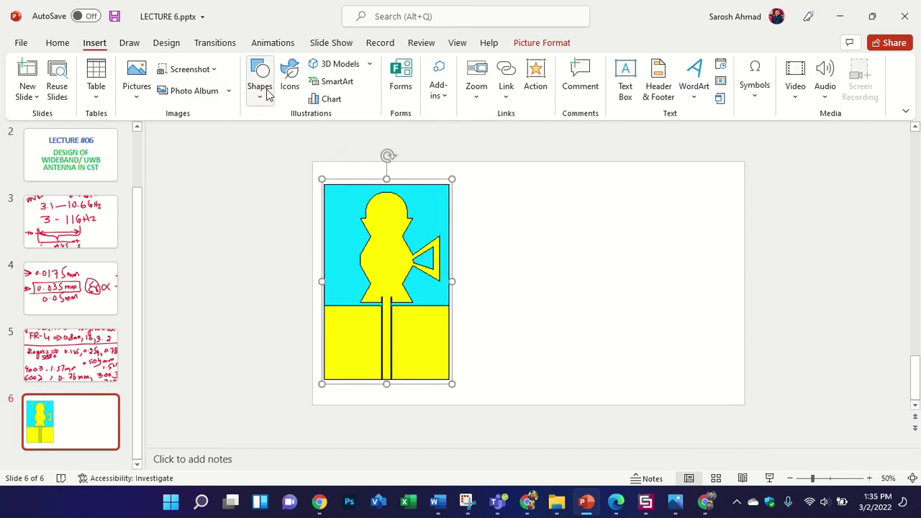
{"action": "left_click", "coordinate": [261, 83]}
{"action": "left_click", "coordinate": [298, 134]}
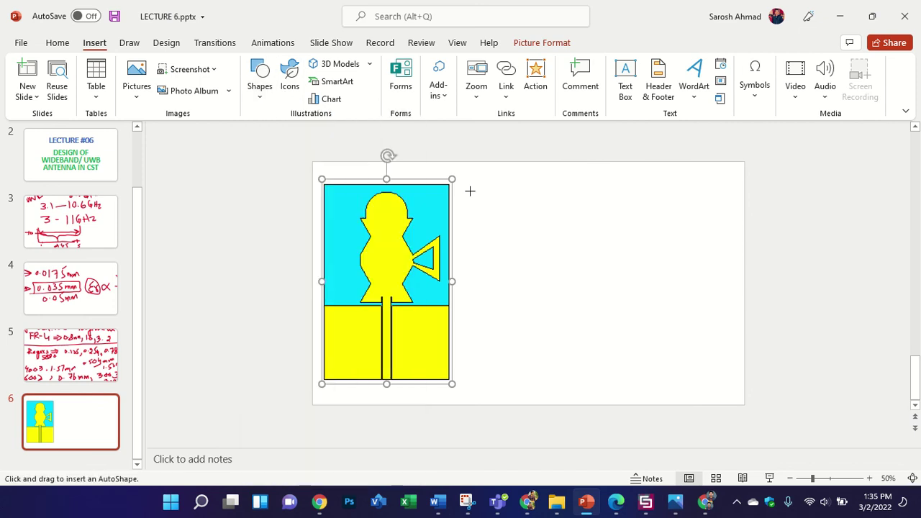